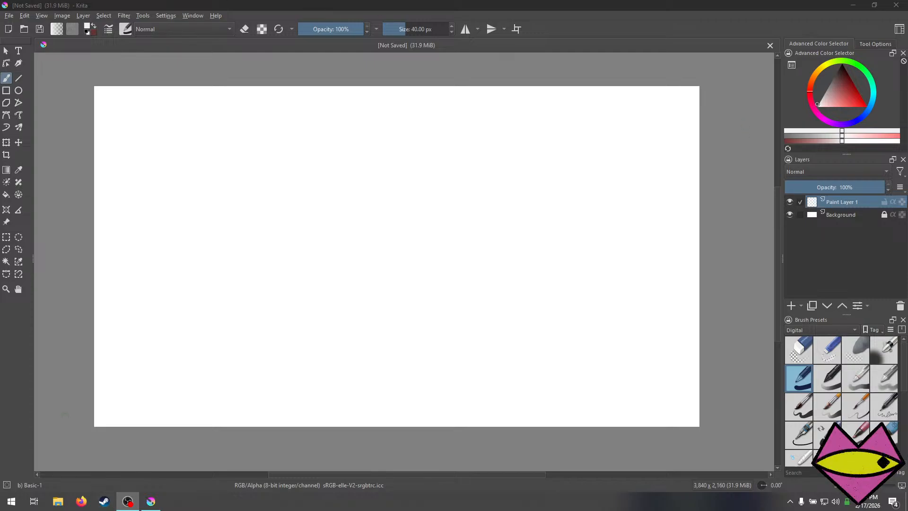
left_click(81, 501)
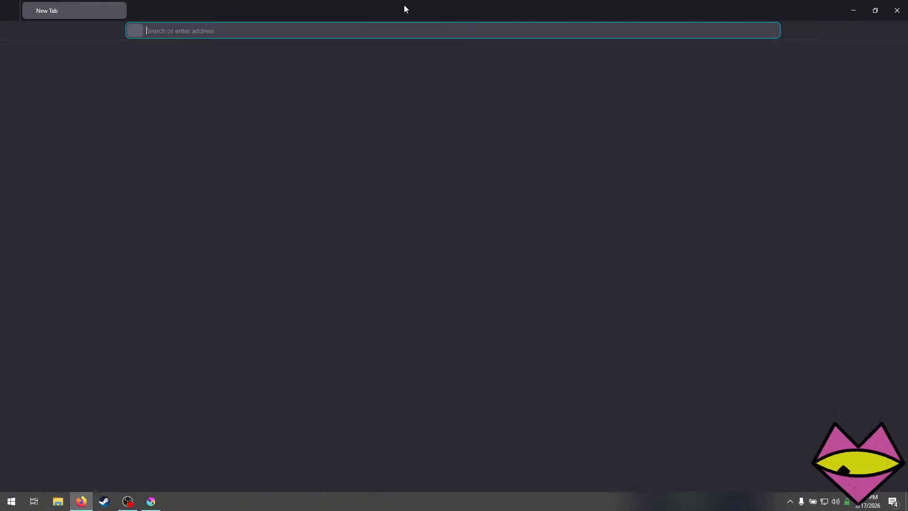
left_click_drag(657, 12, 907, 12)
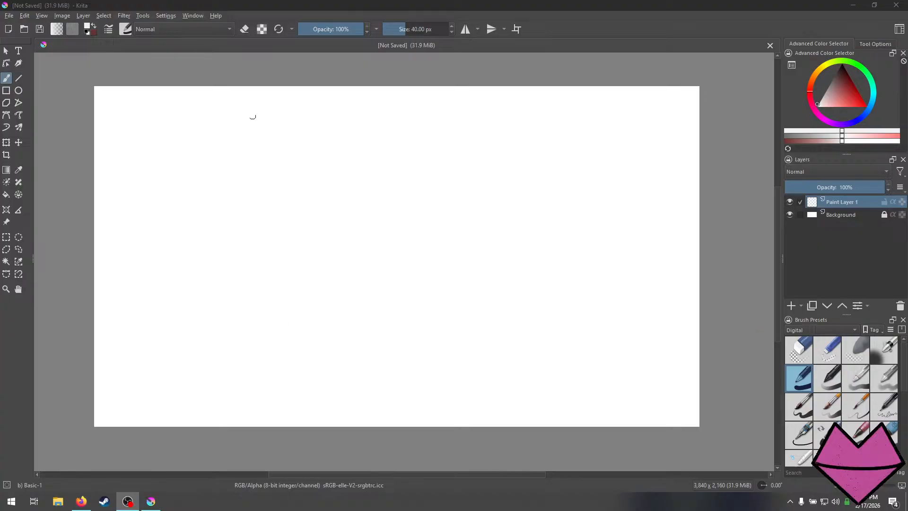
left_click(210, 70)
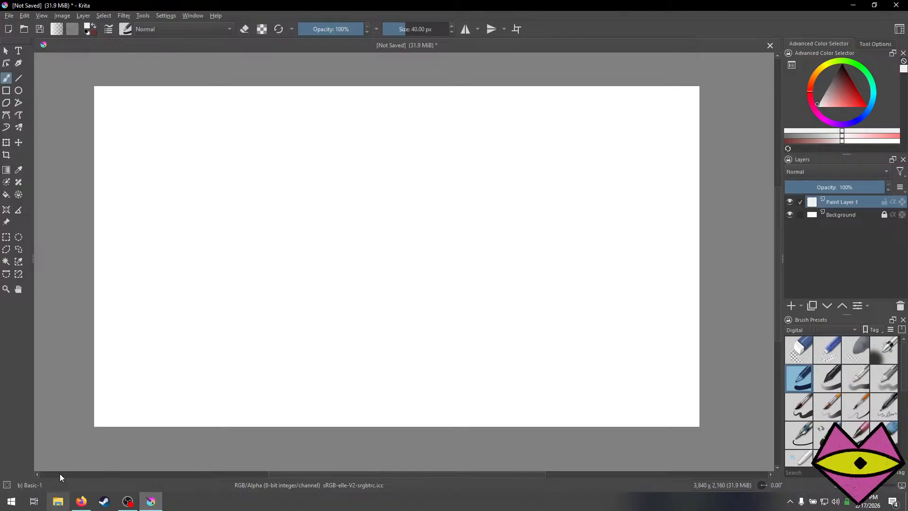
left_click(92, 505)
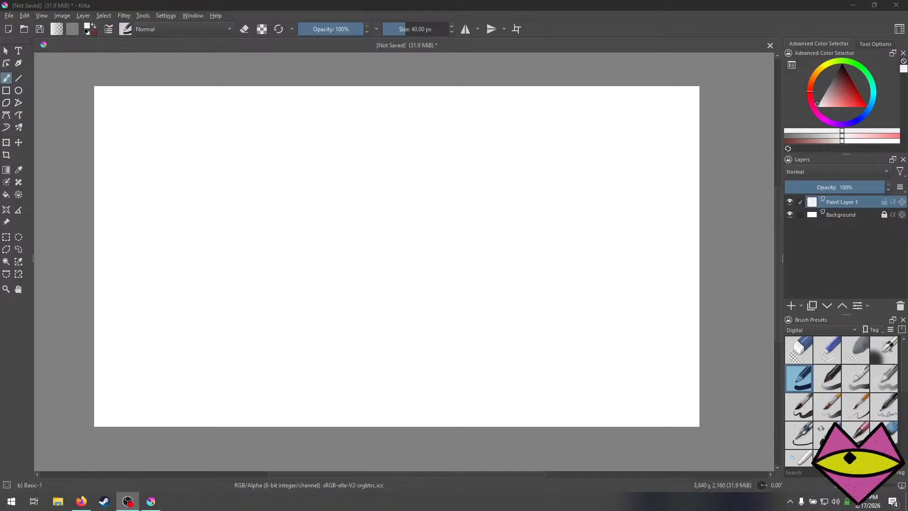
Show the Paint brush presets and choose the Dry Bristles brush.
left_click(841, 331)
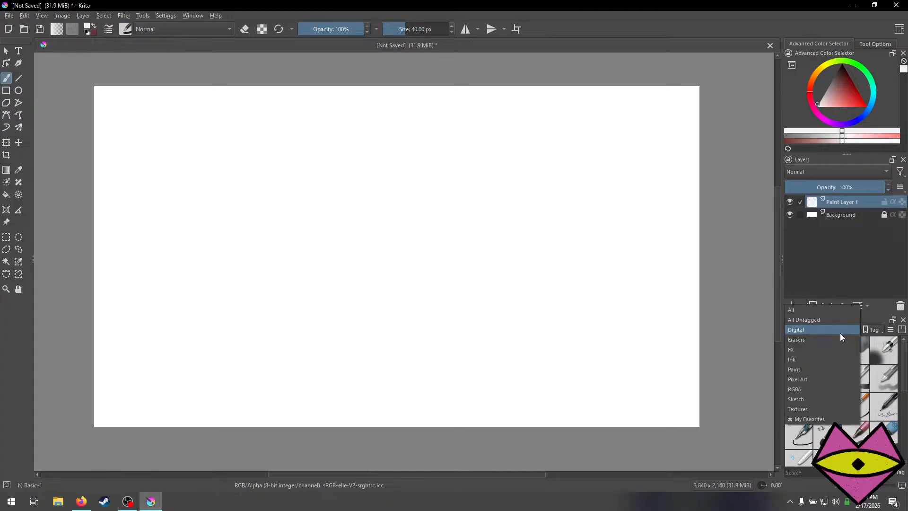
left_click(804, 369)
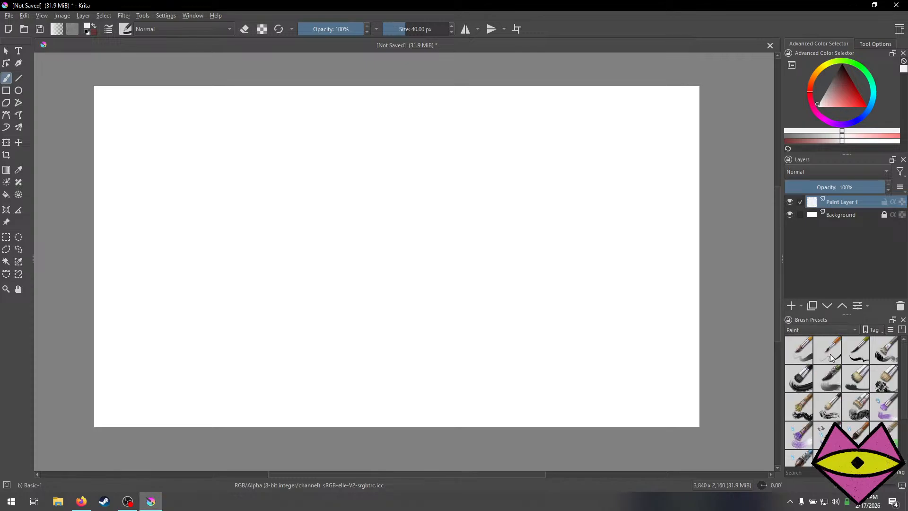
left_click(884, 379)
Try out the Dry Bristles brush with white and pale pink test strokes on the blank canvas, and undo them.
mouse_move(335, 156)
left_mouse_down()
mouse_move(260, 261)
mouse_move(491, 392)
left_mouse_up()
mouse_move(331, 191)
left_mouse_down()
mouse_move(304, 275)
mouse_move(494, 184)
left_mouse_up()
key("ctrl+z")
key("ctrl+z")
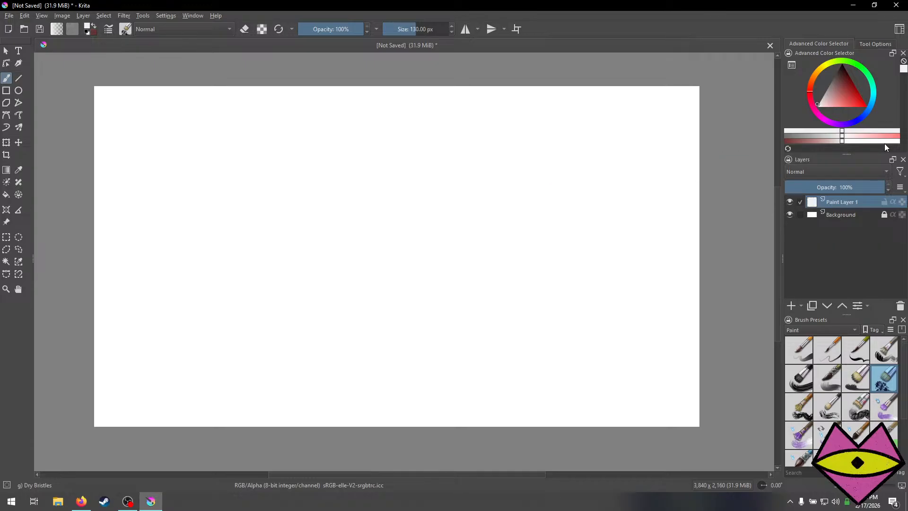
mouse_move(835, 94)
left_mouse_down()
mouse_move(827, 90)
mouse_move(830, 100)
left_mouse_up()
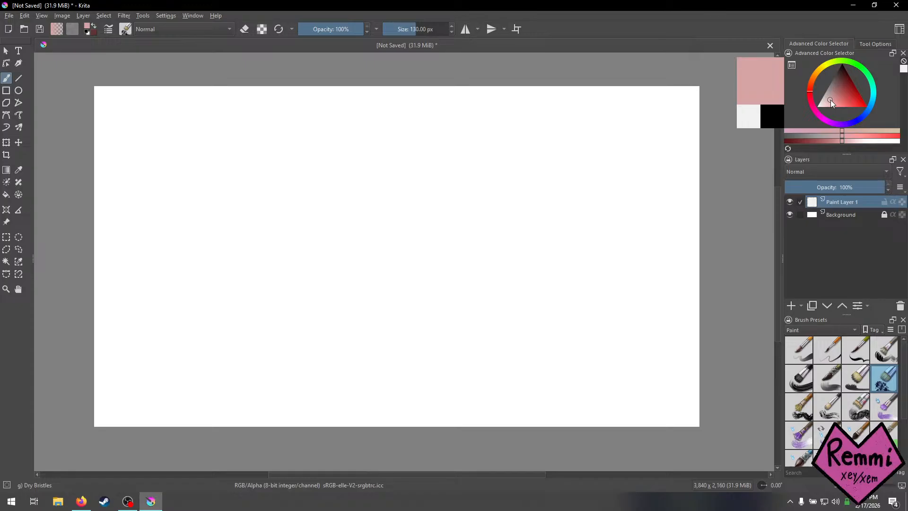
mouse_move(329, 191)
left_mouse_down()
mouse_move(350, 197)
mouse_move(388, 258)
left_mouse_up()
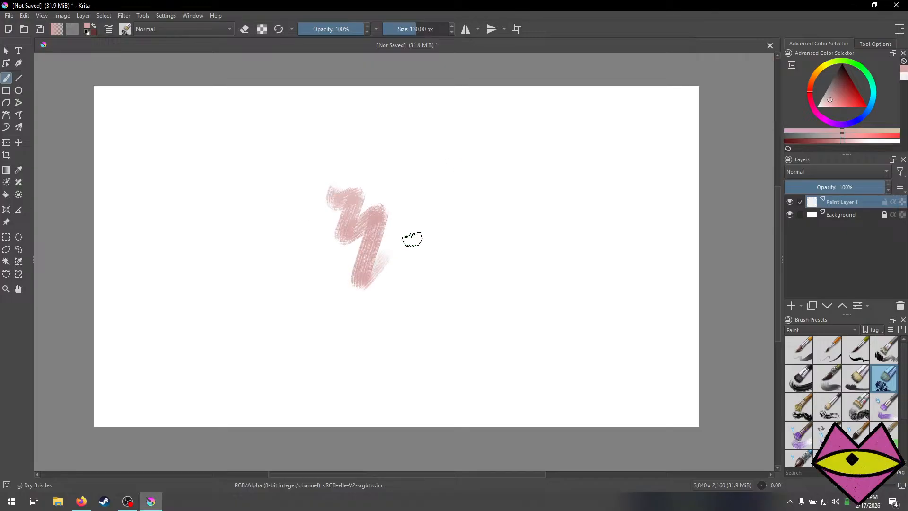
key("ctrl+z")
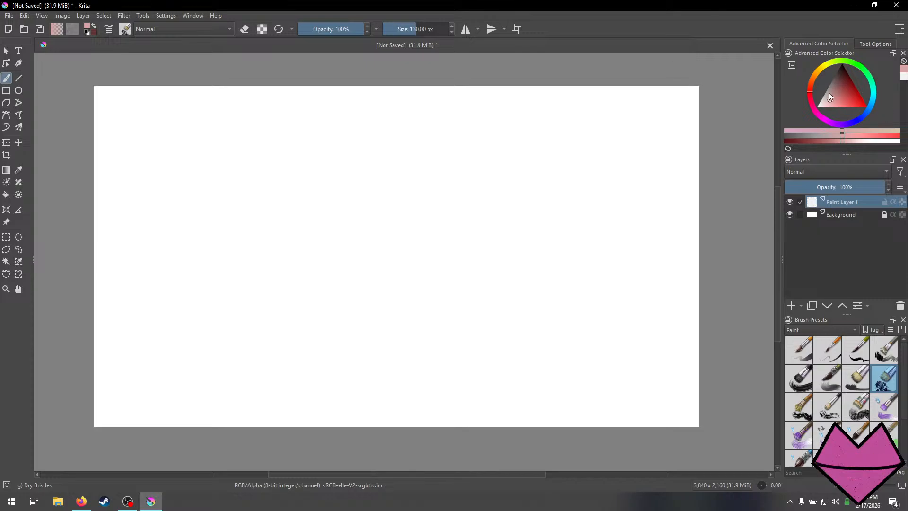
Try several muted red shades and a muted green as the paint colour.
left_click(841, 98)
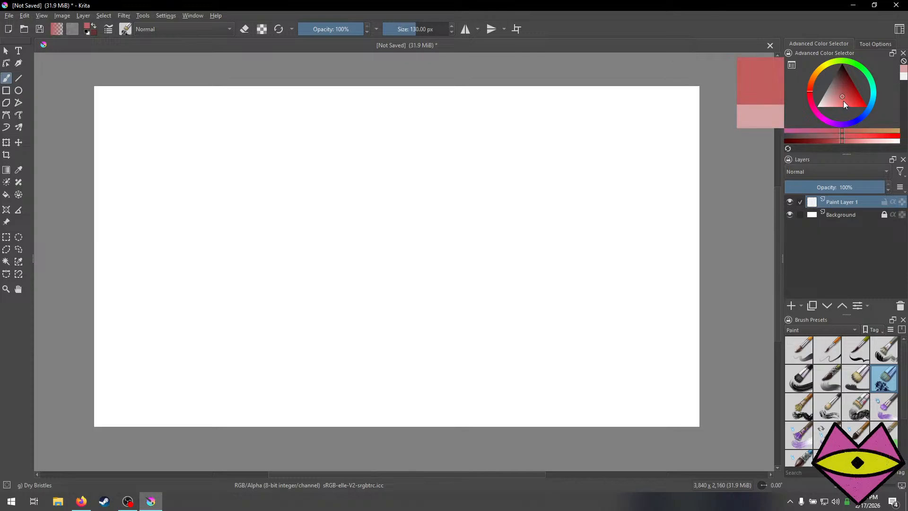
left_click(844, 95)
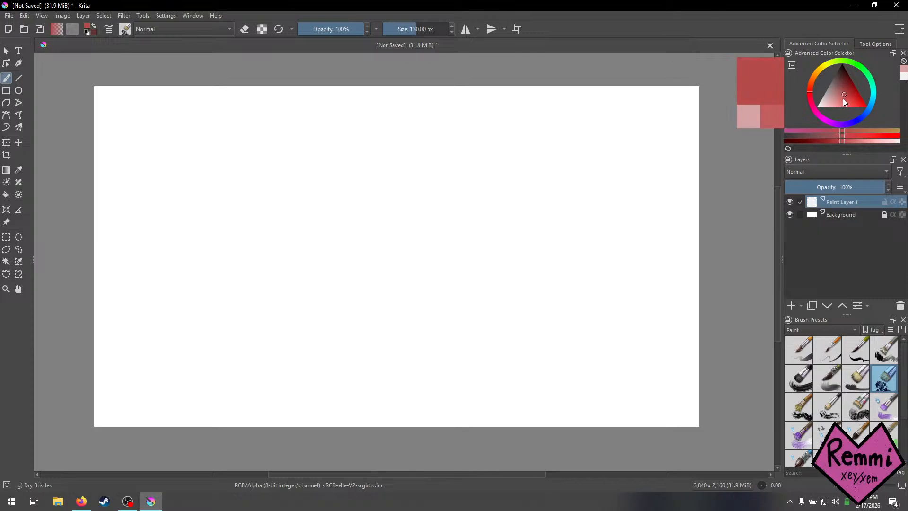
left_click(838, 97)
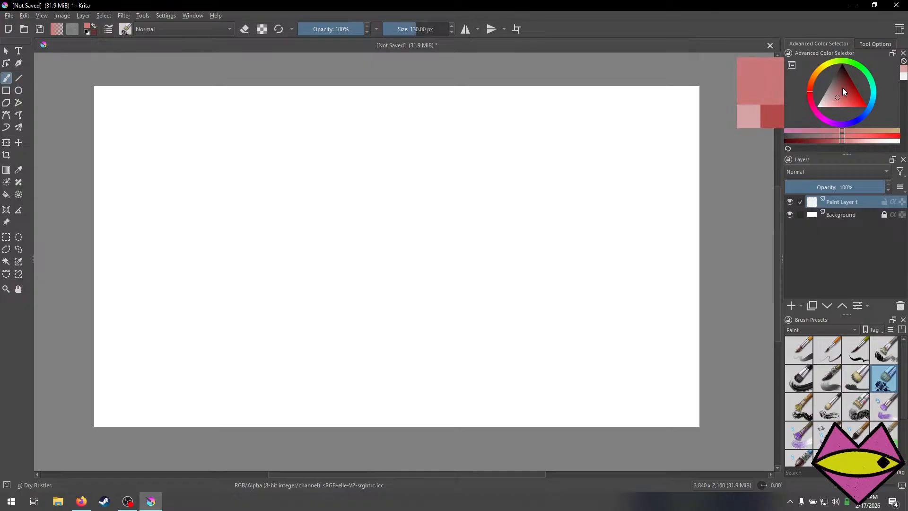
left_click(837, 91)
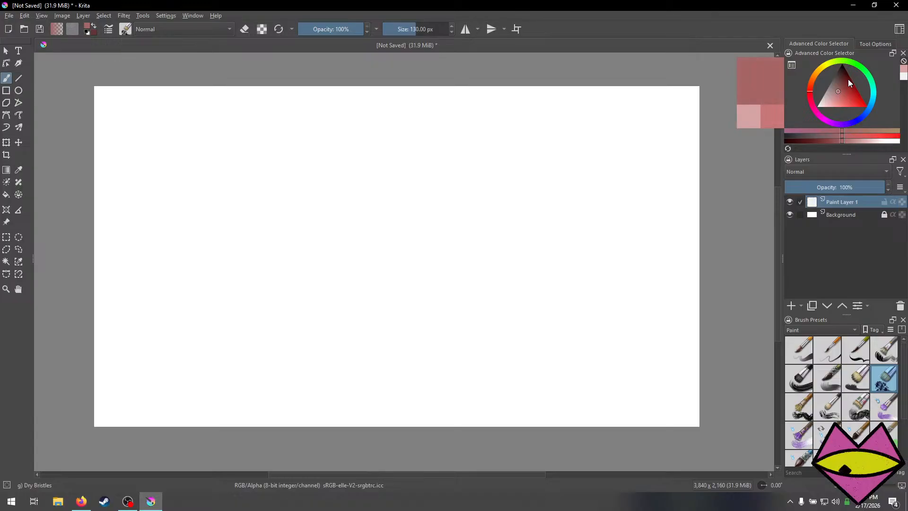
left_click(858, 66)
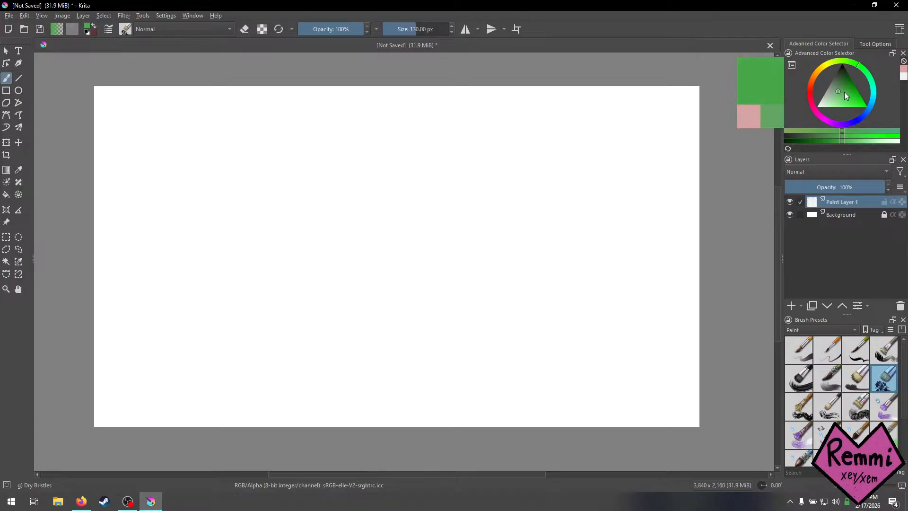
left_click(838, 87)
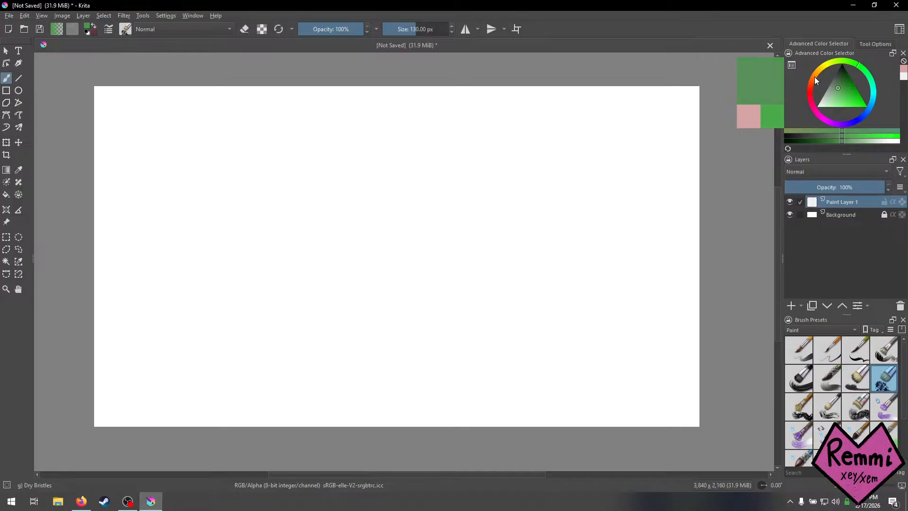
Try an ochre-brown ground stroke across the lower part of the canvas, and undo it.
left_click(818, 73)
left_click(849, 96)
left_click_drag(848, 94, 847, 90)
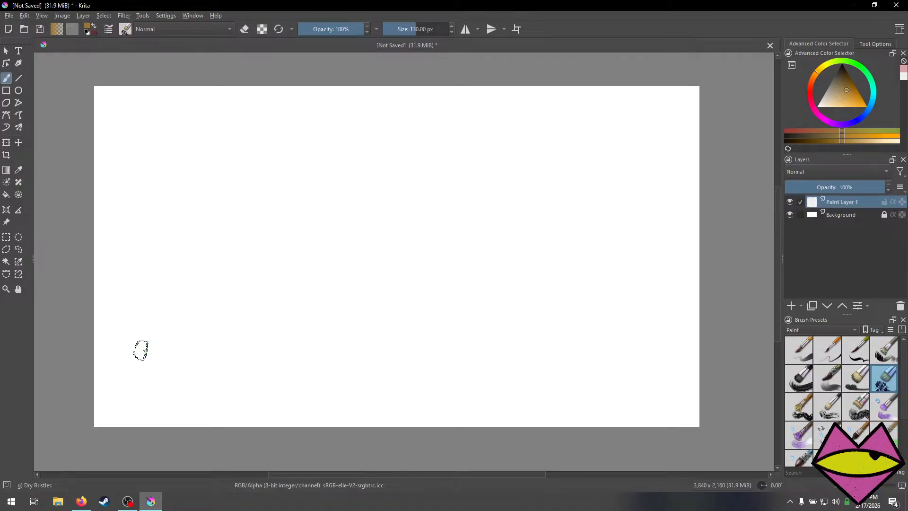
mouse_move(95, 364)
left_mouse_down()
mouse_move(237, 377)
mouse_move(578, 351)
mouse_move(742, 349)
mouse_move(95, 377)
left_mouse_up()
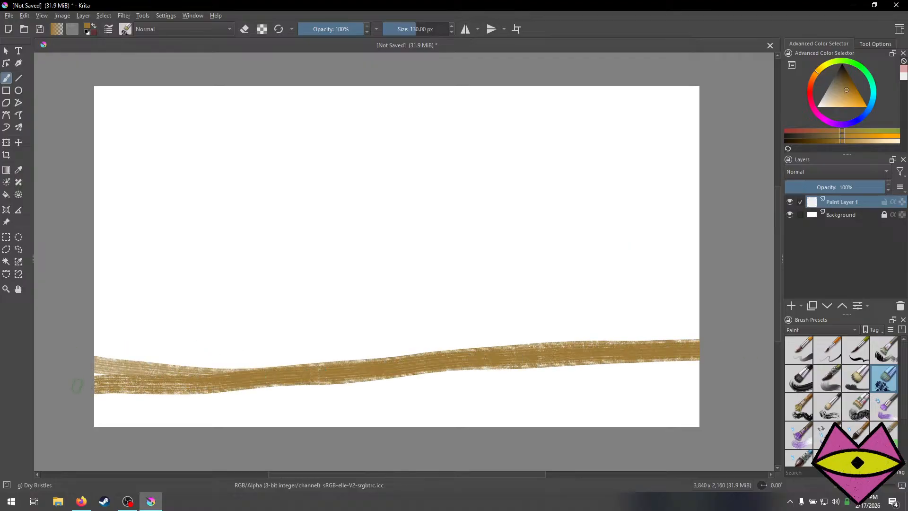
key("ctrl+z")
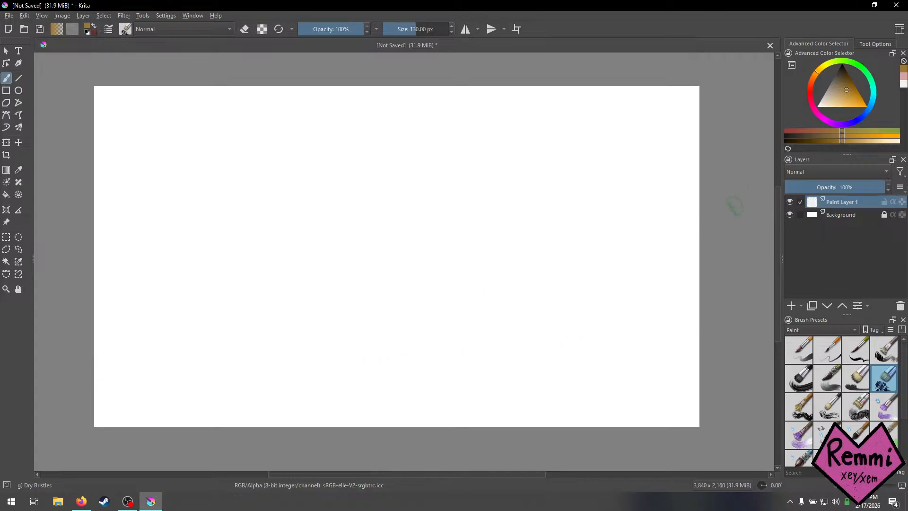
Fill roughly the lower third of the canvas with dark reddish brown across its full width, enlarging the brush to 188 px.
left_click(845, 83)
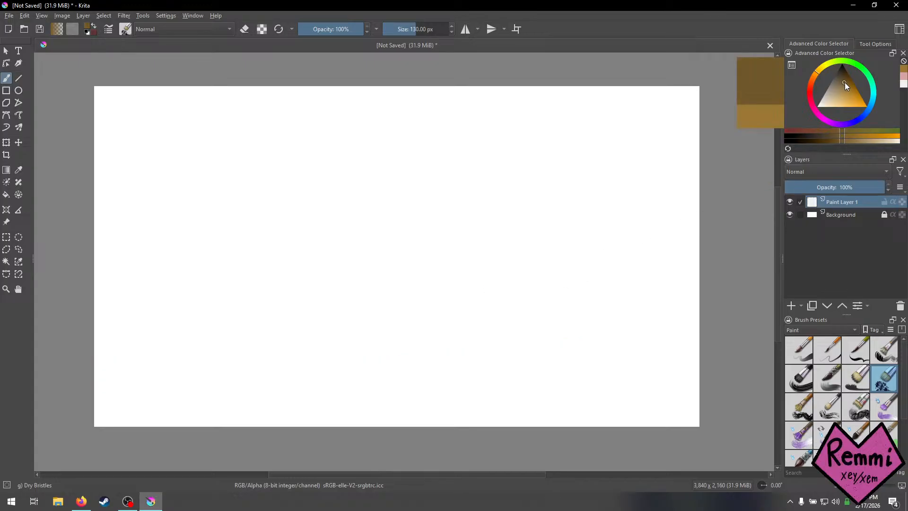
left_click(813, 74)
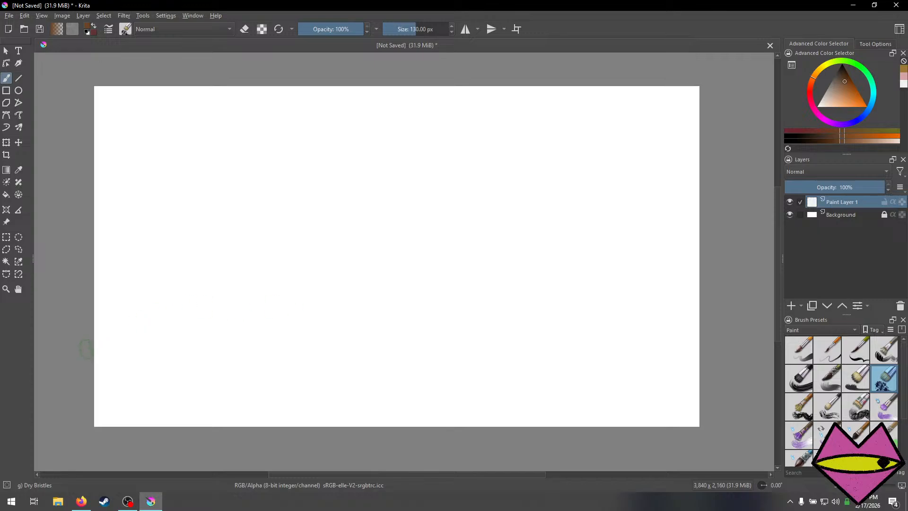
mouse_move(87, 348)
left_mouse_down()
mouse_move(169, 336)
mouse_move(83, 331)
mouse_move(508, 325)
mouse_move(402, 323)
mouse_move(615, 332)
mouse_move(548, 326)
mouse_move(707, 323)
mouse_move(608, 329)
mouse_move(662, 335)
mouse_move(603, 347)
mouse_move(612, 350)
mouse_move(673, 338)
mouse_move(559, 387)
mouse_move(685, 346)
mouse_move(563, 416)
mouse_move(570, 434)
mouse_move(570, 414)
mouse_move(602, 441)
mouse_move(619, 441)
mouse_move(598, 428)
mouse_move(588, 441)
mouse_move(677, 437)
mouse_move(688, 418)
left_mouse_up()
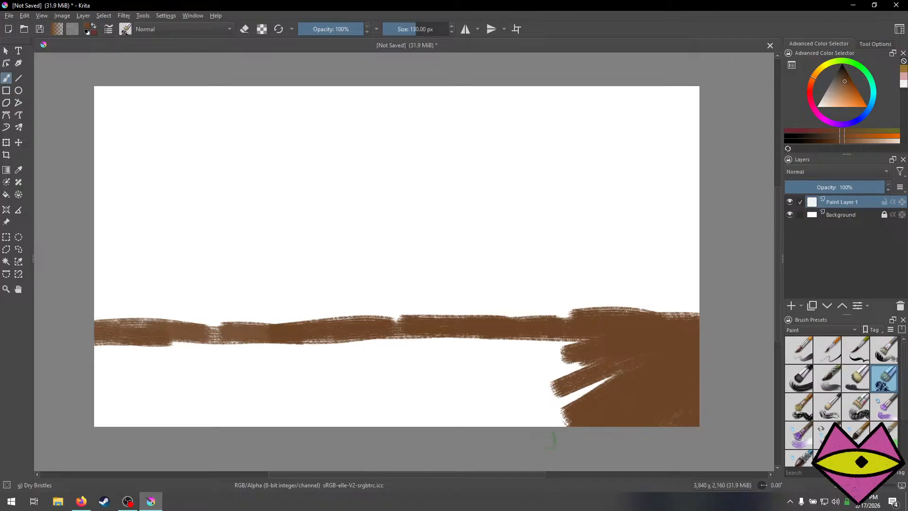
left_click_drag(553, 437, 237, 418)
key("bracketright")
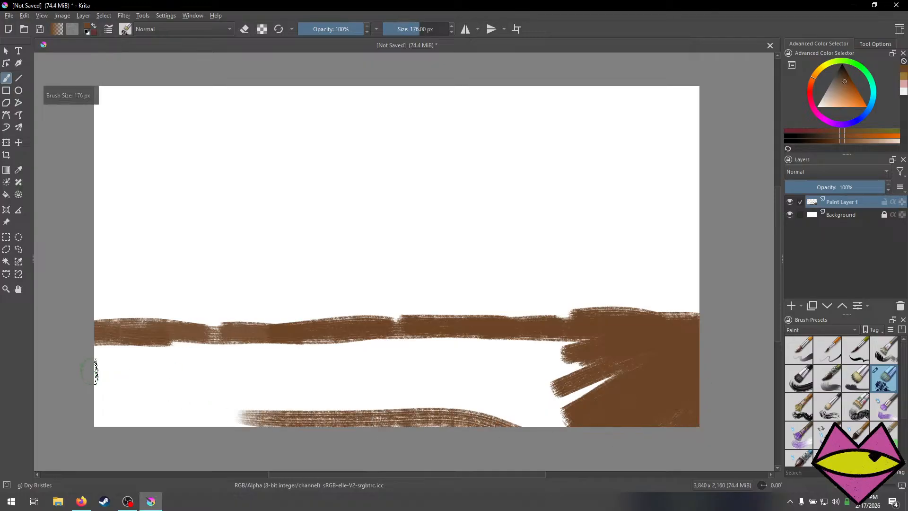
mouse_move(102, 364)
left_mouse_down()
mouse_move(144, 350)
mouse_move(73, 344)
mouse_move(160, 345)
mouse_move(176, 364)
mouse_move(270, 354)
mouse_move(204, 341)
mouse_move(336, 351)
mouse_move(283, 347)
mouse_move(481, 341)
mouse_move(530, 344)
mouse_move(506, 353)
mouse_move(621, 354)
mouse_move(502, 340)
mouse_move(621, 338)
mouse_move(561, 373)
mouse_move(501, 380)
mouse_move(607, 384)
mouse_move(460, 395)
mouse_move(611, 410)
mouse_move(519, 422)
mouse_move(480, 407)
mouse_move(598, 396)
mouse_move(424, 350)
mouse_move(528, 360)
mouse_move(352, 355)
mouse_move(424, 376)
mouse_move(233, 377)
mouse_move(339, 361)
mouse_move(135, 353)
mouse_move(254, 356)
mouse_move(123, 369)
mouse_move(193, 384)
mouse_move(102, 379)
mouse_move(188, 390)
mouse_move(81, 412)
mouse_move(309, 415)
mouse_move(179, 422)
mouse_move(370, 408)
mouse_move(238, 390)
mouse_move(256, 387)
mouse_move(405, 395)
mouse_move(316, 390)
mouse_move(477, 376)
mouse_move(312, 373)
mouse_move(452, 406)
mouse_move(455, 424)
mouse_move(359, 430)
mouse_move(447, 404)
mouse_move(248, 365)
left_mouse_up()
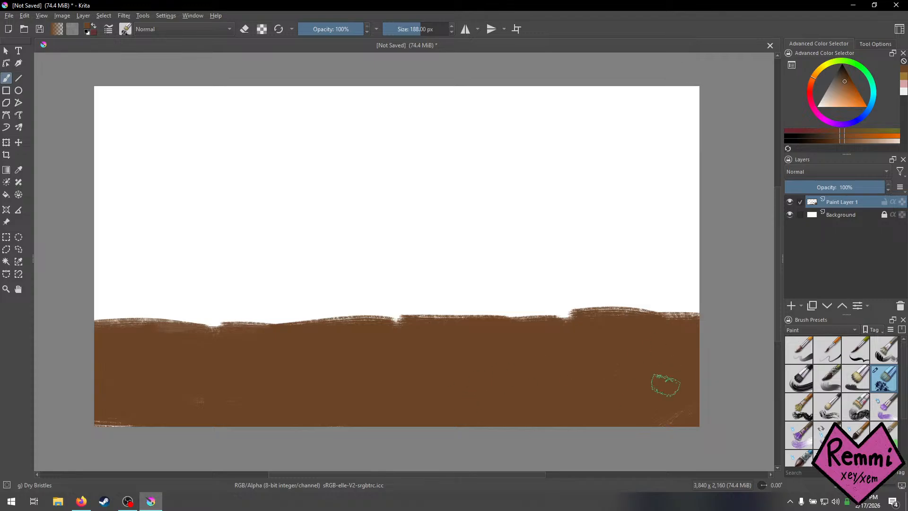
mouse_move(666, 385)
left_mouse_down()
mouse_move(632, 442)
mouse_move(347, 426)
left_mouse_up()
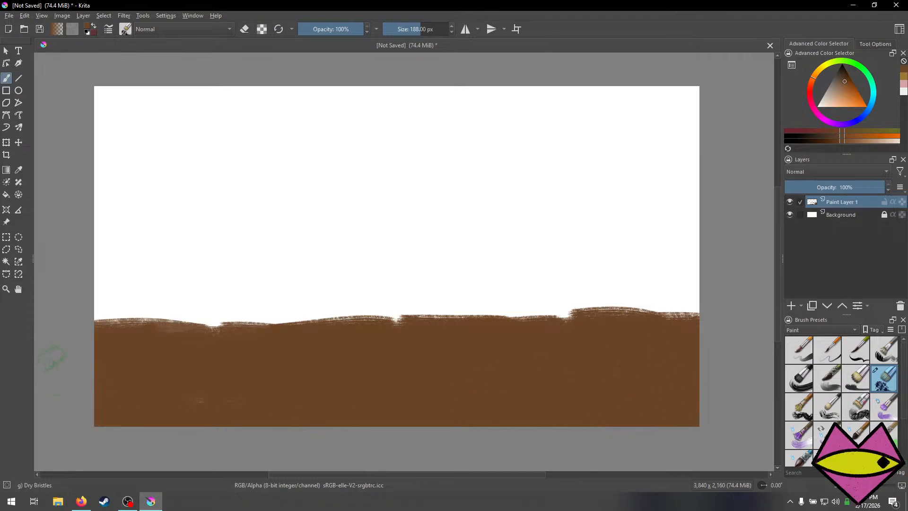
mouse_move(96, 314)
left_mouse_down()
mouse_move(312, 310)
mouse_move(297, 315)
mouse_move(628, 325)
mouse_move(548, 325)
mouse_move(617, 326)
left_mouse_up()
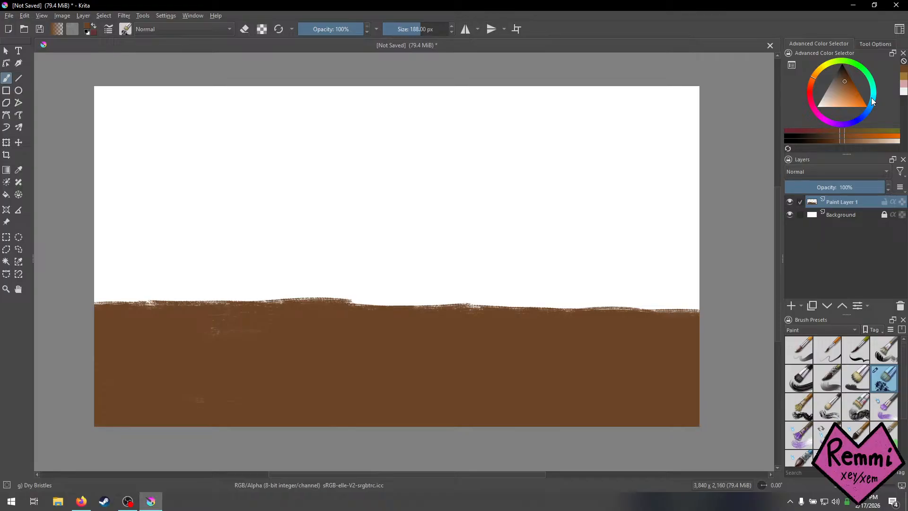
Fill the whole area above the brown ground with deep red, covering the remaining white.
left_click_drag(812, 88, 849, 93)
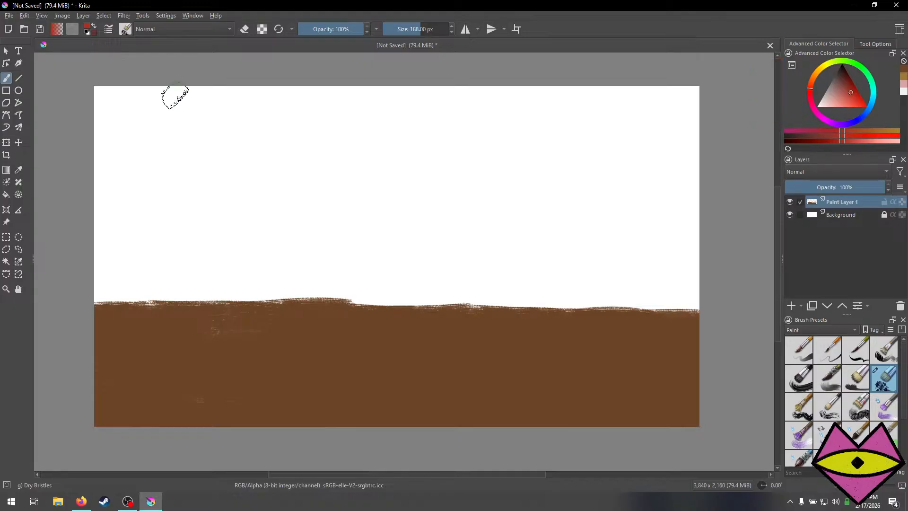
mouse_move(372, 76)
left_mouse_down()
mouse_move(356, 181)
mouse_move(356, 284)
mouse_move(199, 301)
mouse_move(206, 287)
mouse_move(80, 298)
mouse_move(221, 282)
mouse_move(103, 284)
mouse_move(209, 285)
mouse_move(52, 268)
mouse_move(73, 136)
mouse_move(84, 234)
mouse_move(87, 113)
mouse_move(89, 242)
mouse_move(111, 77)
mouse_move(104, 179)
mouse_move(124, 245)
mouse_move(118, 147)
mouse_move(108, 155)
mouse_move(137, 271)
mouse_move(145, 272)
mouse_move(136, 208)
mouse_move(153, 268)
mouse_move(194, 268)
mouse_move(204, 236)
mouse_move(221, 275)
mouse_move(221, 164)
mouse_move(235, 191)
mouse_move(246, 136)
mouse_move(284, 73)
mouse_move(297, 70)
mouse_move(294, 162)
mouse_move(348, 149)
mouse_move(344, 201)
mouse_move(298, 217)
mouse_move(304, 258)
mouse_move(327, 248)
mouse_move(348, 202)
mouse_move(322, 258)
mouse_move(266, 266)
mouse_move(291, 283)
mouse_move(337, 284)
mouse_move(195, 288)
left_mouse_up()
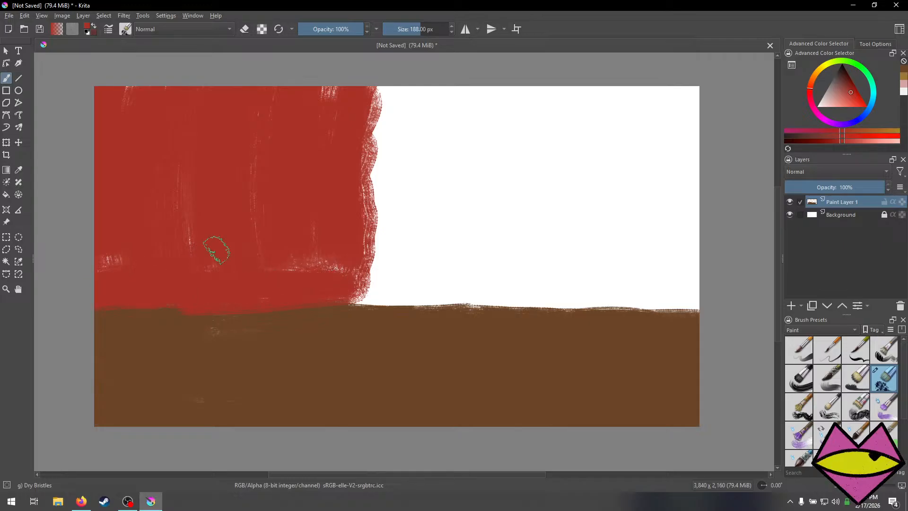
mouse_move(217, 250)
left_mouse_down()
mouse_move(402, 252)
mouse_move(277, 264)
mouse_move(440, 292)
mouse_move(334, 300)
mouse_move(516, 297)
mouse_move(418, 288)
mouse_move(641, 284)
mouse_move(518, 288)
mouse_move(613, 296)
mouse_move(586, 296)
mouse_move(665, 156)
mouse_move(684, 193)
mouse_move(698, 171)
mouse_move(685, 87)
left_mouse_up()
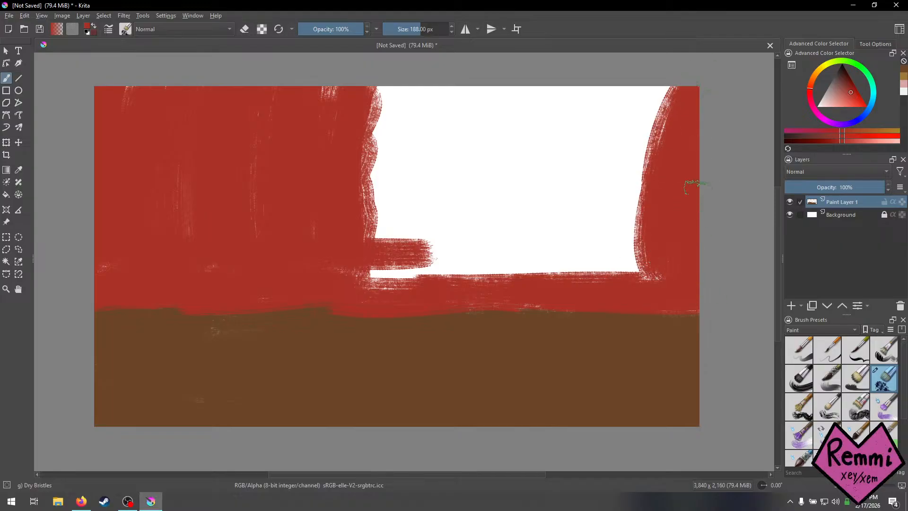
mouse_move(691, 186)
left_mouse_down()
mouse_move(651, 257)
mouse_move(646, 225)
mouse_move(658, 234)
mouse_move(660, 189)
mouse_move(447, 256)
mouse_move(647, 270)
mouse_move(452, 274)
mouse_move(633, 250)
mouse_move(461, 262)
left_mouse_up()
mouse_move(330, 279)
left_mouse_down()
mouse_move(543, 241)
mouse_move(354, 244)
mouse_move(670, 237)
mouse_move(493, 254)
mouse_move(682, 84)
mouse_move(595, 255)
mouse_move(635, 171)
mouse_move(652, 73)
mouse_move(568, 170)
mouse_move(614, 135)
mouse_move(521, 208)
mouse_move(488, 211)
mouse_move(458, 240)
mouse_move(491, 234)
mouse_move(448, 243)
mouse_move(407, 221)
mouse_move(391, 234)
mouse_move(402, 64)
mouse_move(367, 124)
mouse_move(349, 188)
mouse_move(368, 239)
mouse_move(404, 152)
left_mouse_up()
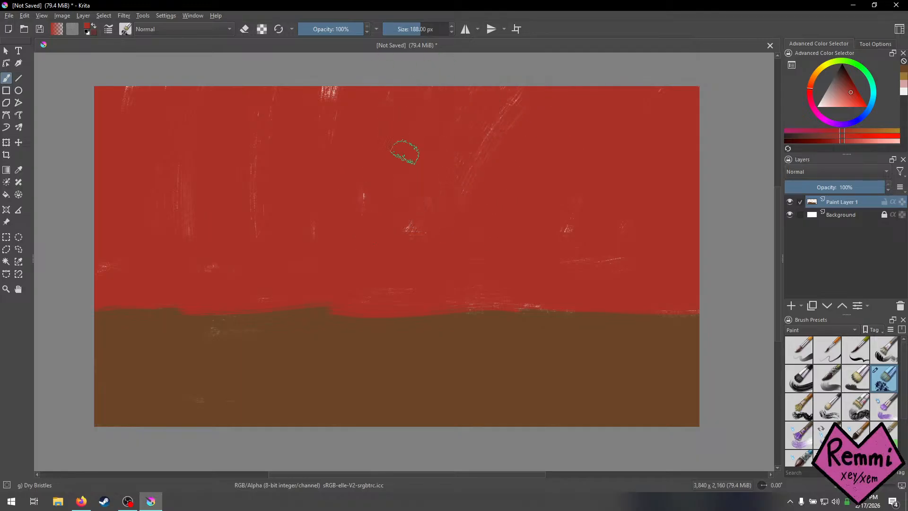
mouse_move(505, 86)
left_mouse_down()
mouse_move(519, 131)
mouse_move(619, 194)
mouse_move(579, 164)
left_mouse_up()
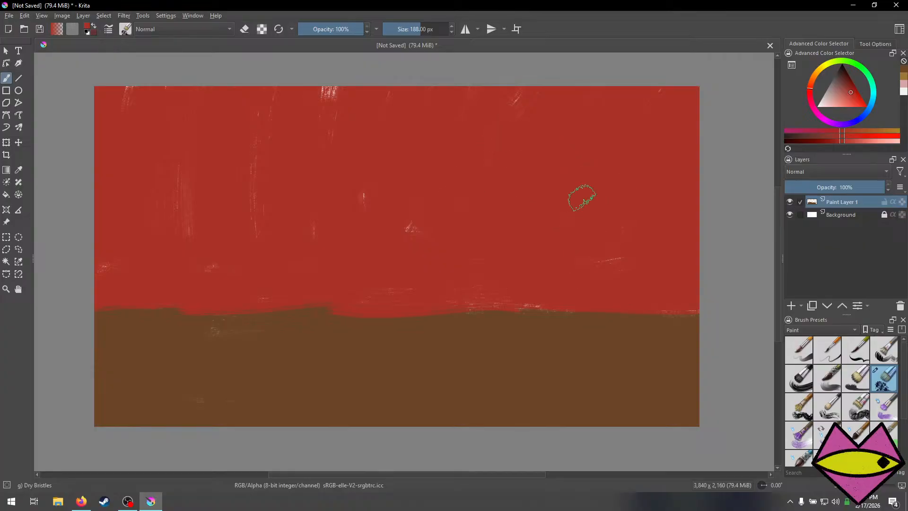
Paint a wavy very dark brown vertical trunk down the middle of the red area to the ground, with the brush at 84 px.
left_click_drag(849, 83, 842, 72)
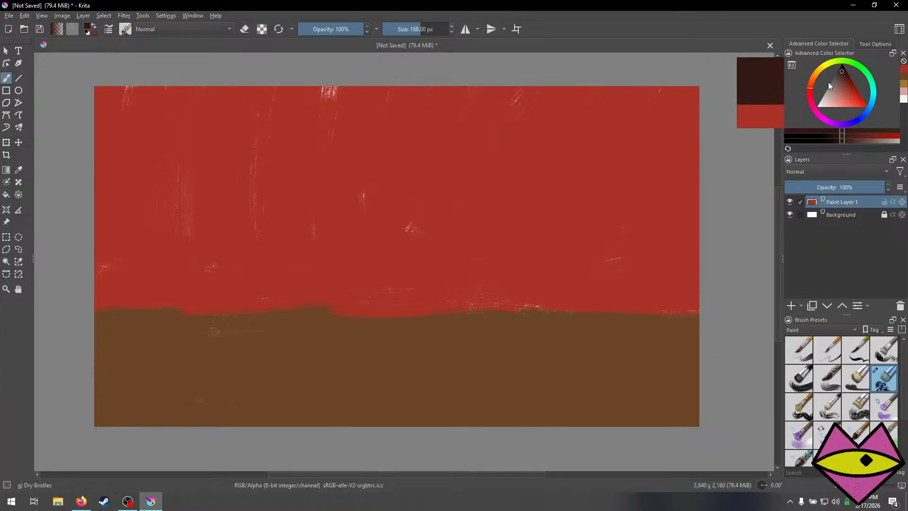
key("bracketleft")
key("bracketleft")
key("bracketleft")
key("bracketleft")
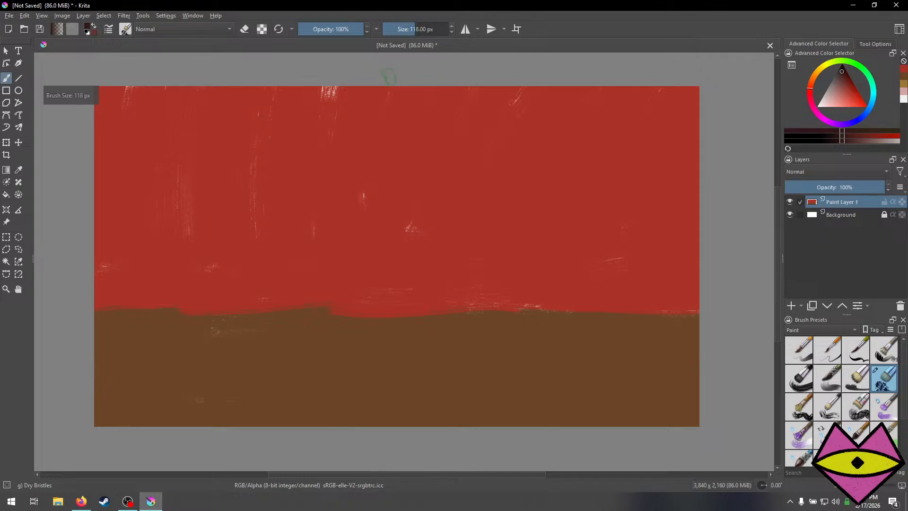
left_click_drag(388, 78, 388, 158)
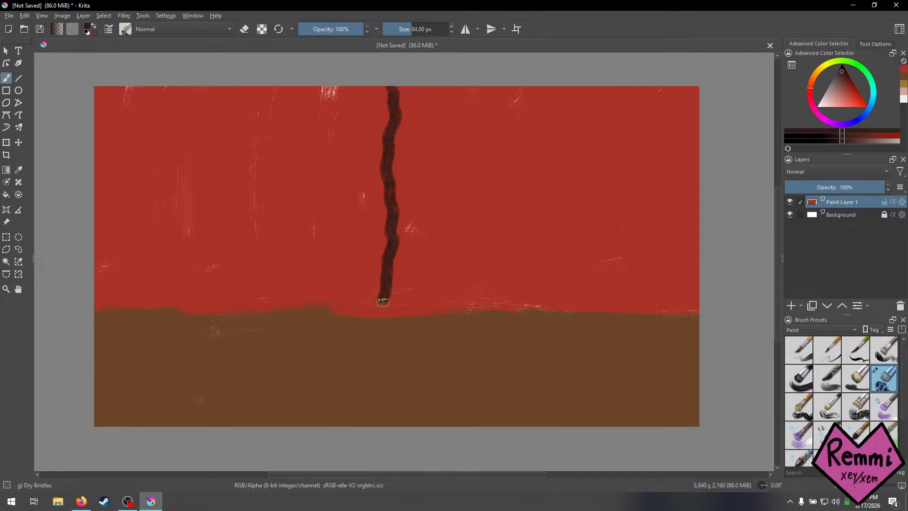
Thicken the dark central trunk along both sides from the ground to the canvas's upper edge.
left_click_drag(390, 316, 395, 244)
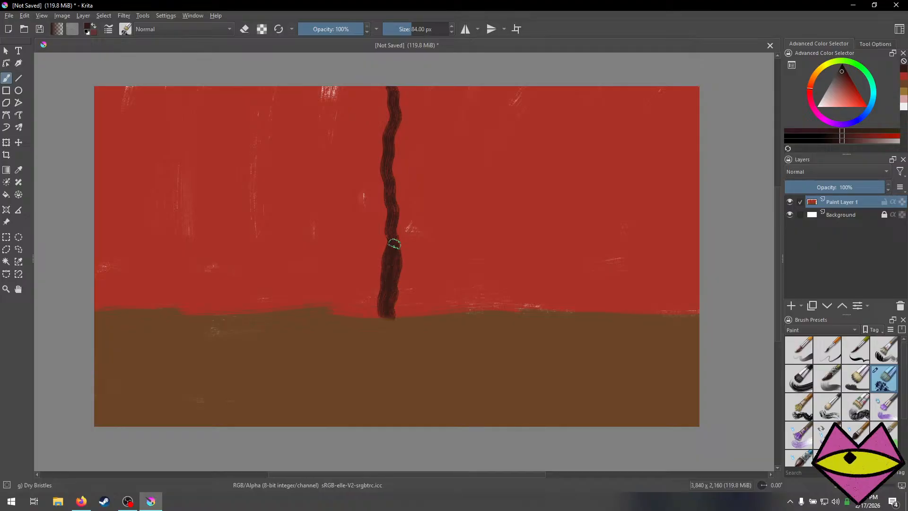
mouse_move(394, 171)
left_mouse_down()
mouse_move(404, 106)
mouse_move(396, 79)
mouse_move(406, 88)
mouse_move(407, 80)
mouse_move(398, 135)
left_mouse_up()
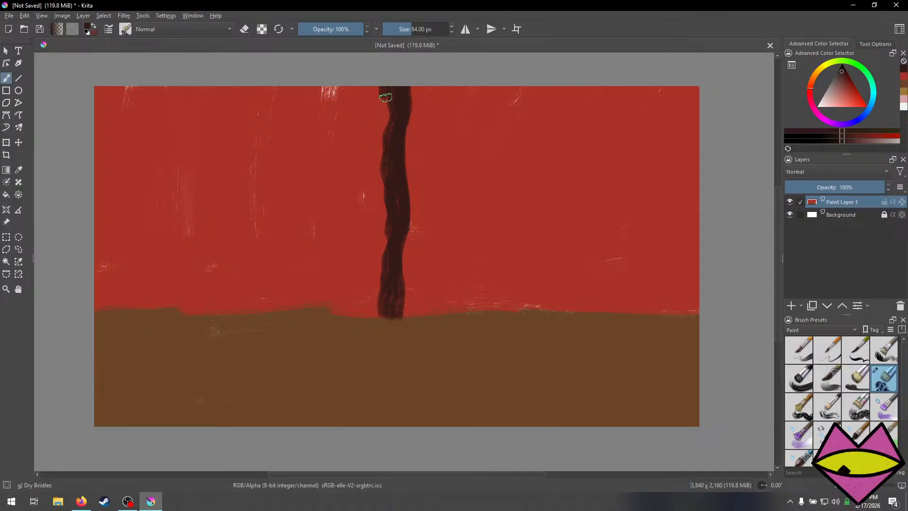
left_click_drag(386, 97, 385, 155)
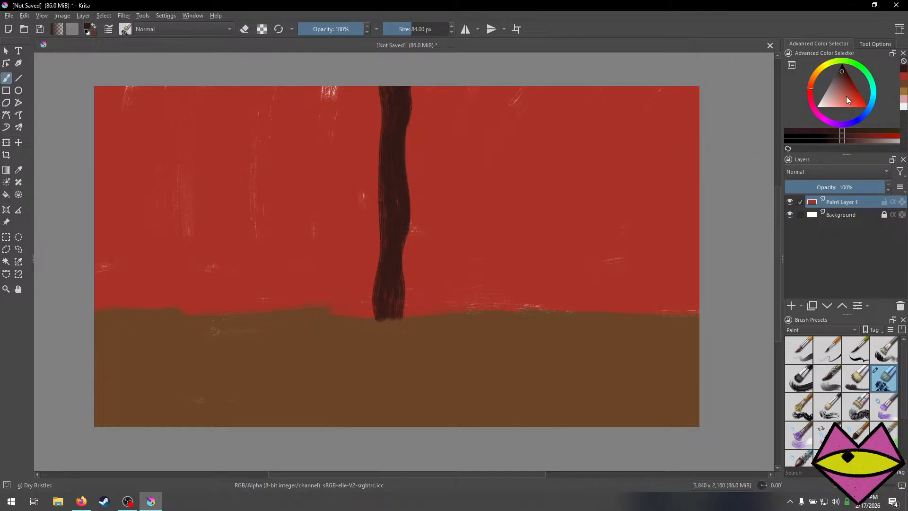
Reshape the upper edge of the brown ground into uneven mounds with the same red as the backdrop, on both sides of the trunk.
left_click(903, 81)
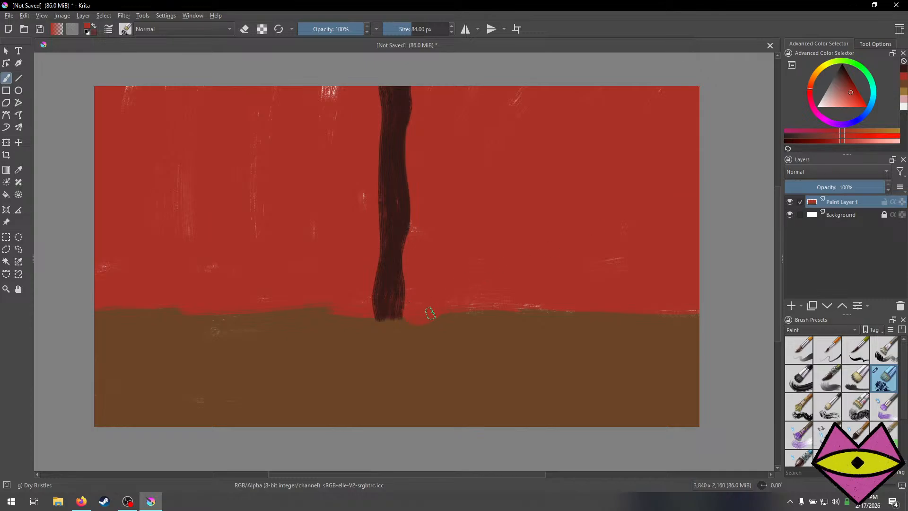
left_click(457, 310)
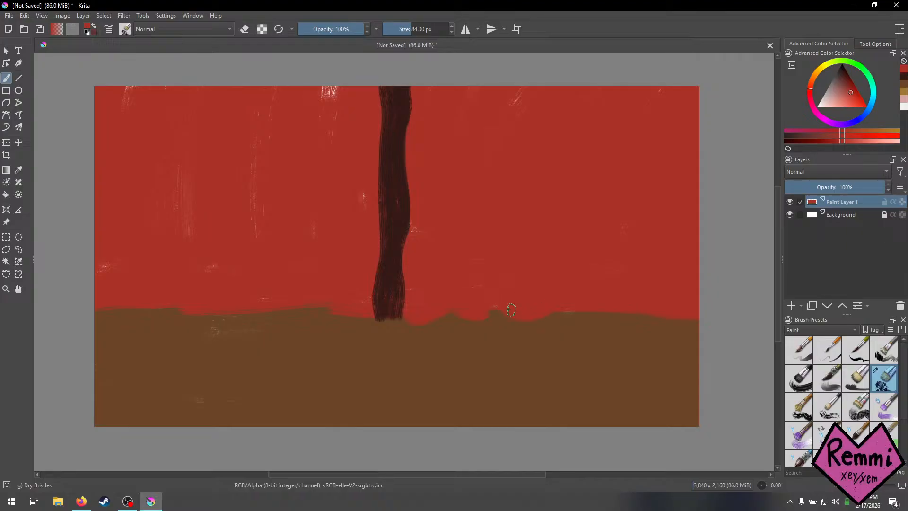
mouse_move(616, 311)
left_mouse_down()
mouse_move(581, 306)
mouse_move(675, 311)
left_mouse_up()
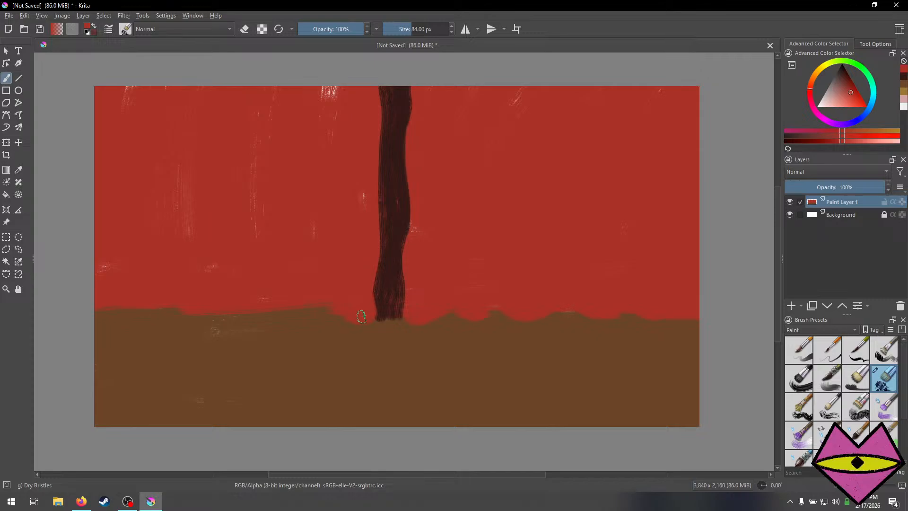
left_click_drag(361, 316, 318, 302)
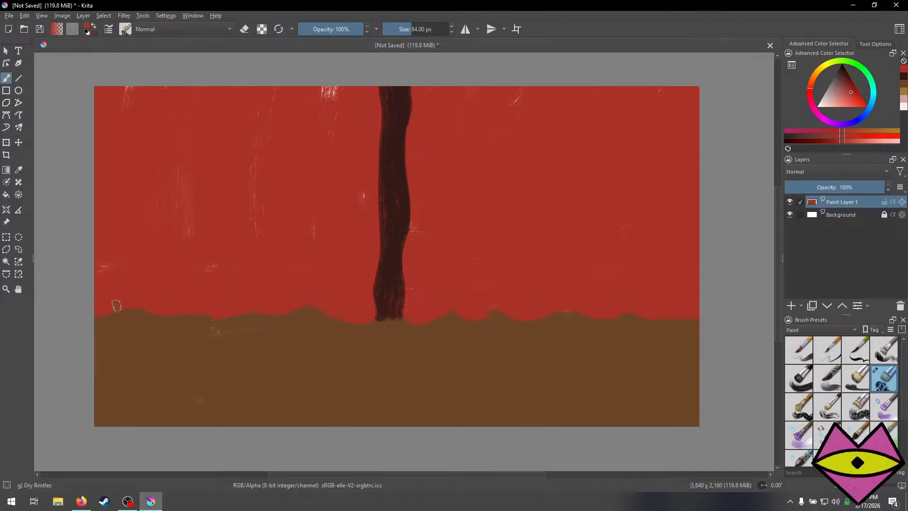
Paint four thin, full-height background trunks in a darker red between the canvas's left edge and the dark central trunk.
left_click(847, 84)
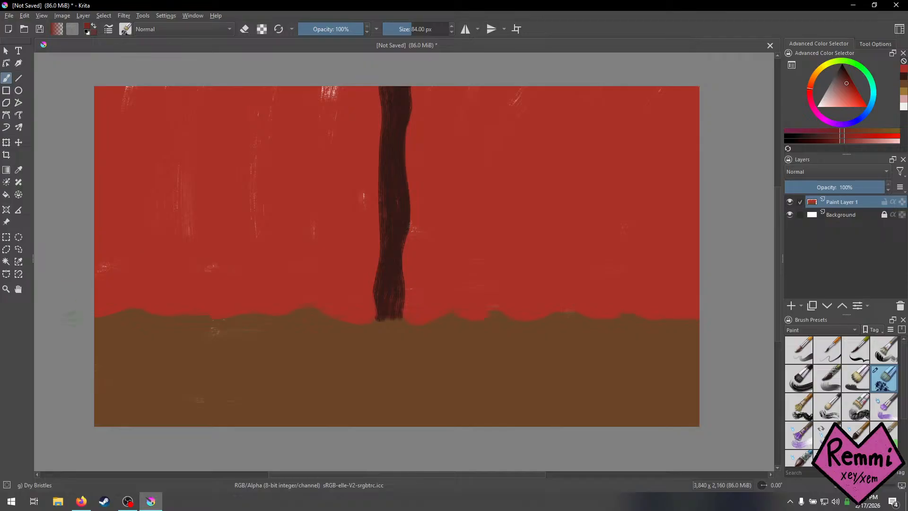
left_click_drag(136, 300, 130, 214)
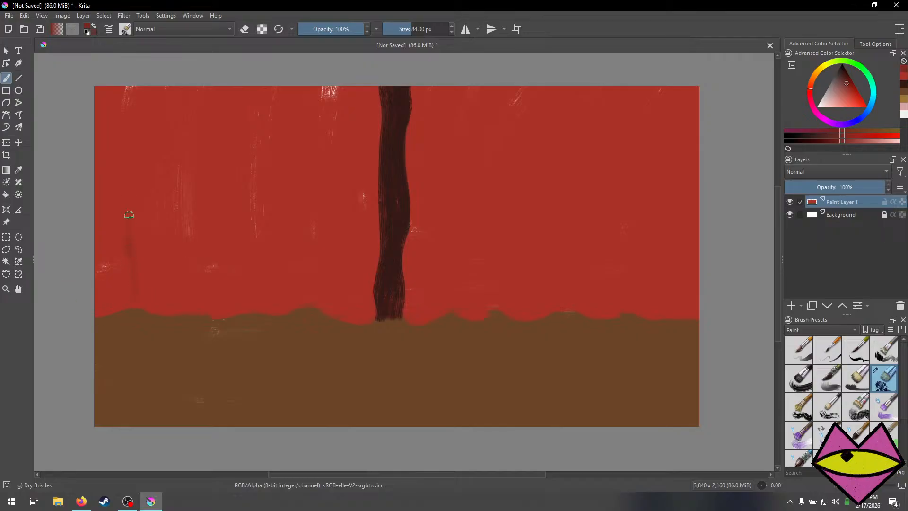
mouse_move(128, 183)
left_mouse_down()
mouse_move(130, 80)
mouse_move(135, 306)
left_mouse_up()
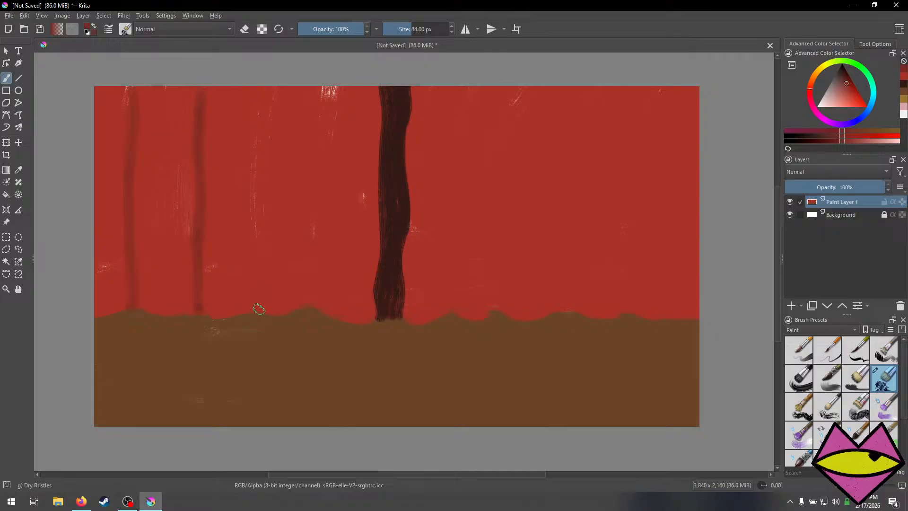
mouse_move(259, 306)
left_mouse_down()
mouse_move(259, 202)
mouse_move(258, 209)
mouse_move(244, 185)
left_mouse_up()
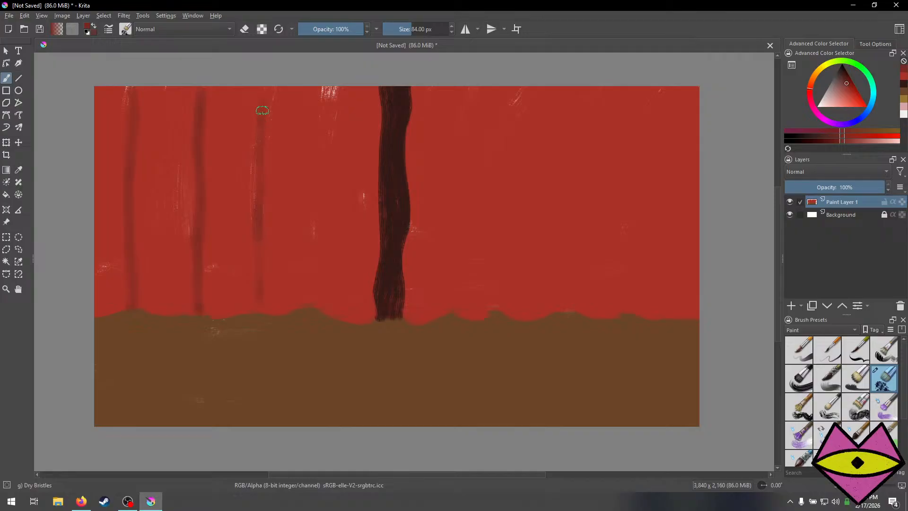
mouse_move(262, 110)
left_mouse_down()
mouse_move(263, 90)
mouse_move(261, 122)
left_mouse_up()
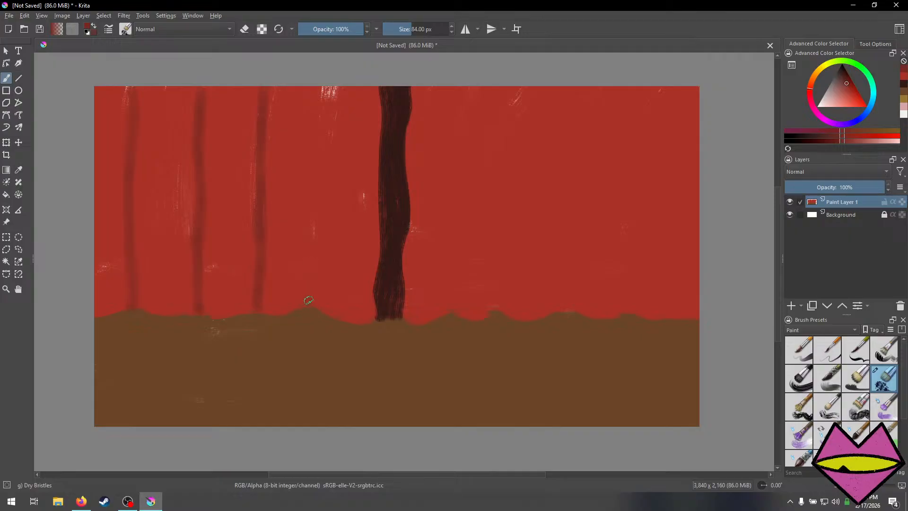
left_click_drag(309, 305, 309, 220)
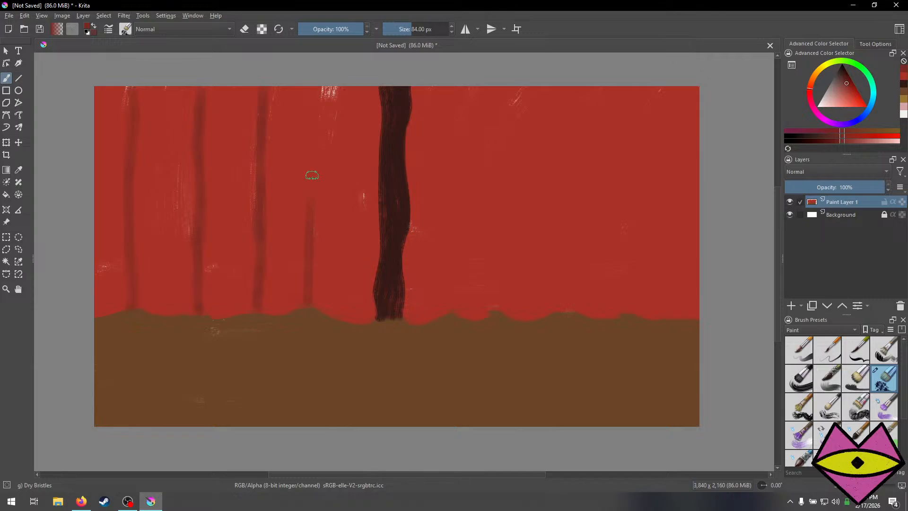
left_click_drag(314, 162, 320, 103)
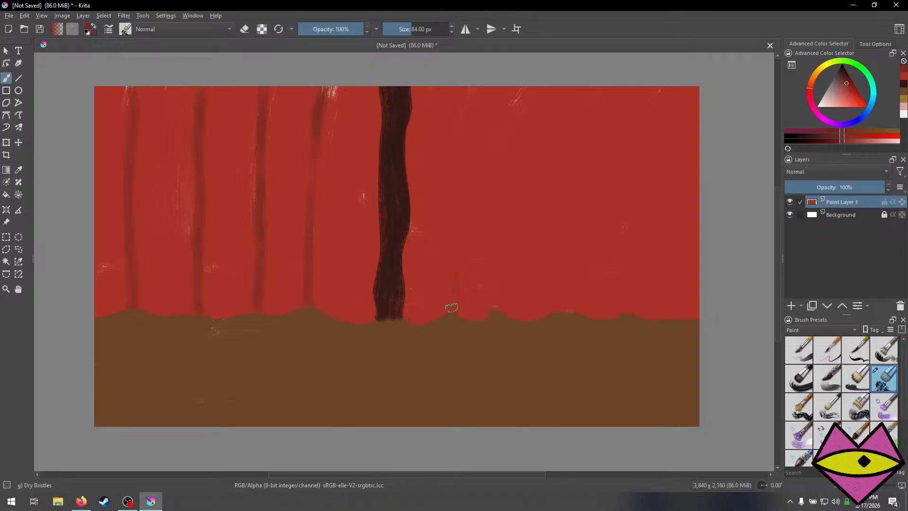
Paint four thin darker red background trunks across the red area right of the central trunk, each rising from the ground.
left_click_drag(451, 296, 453, 198)
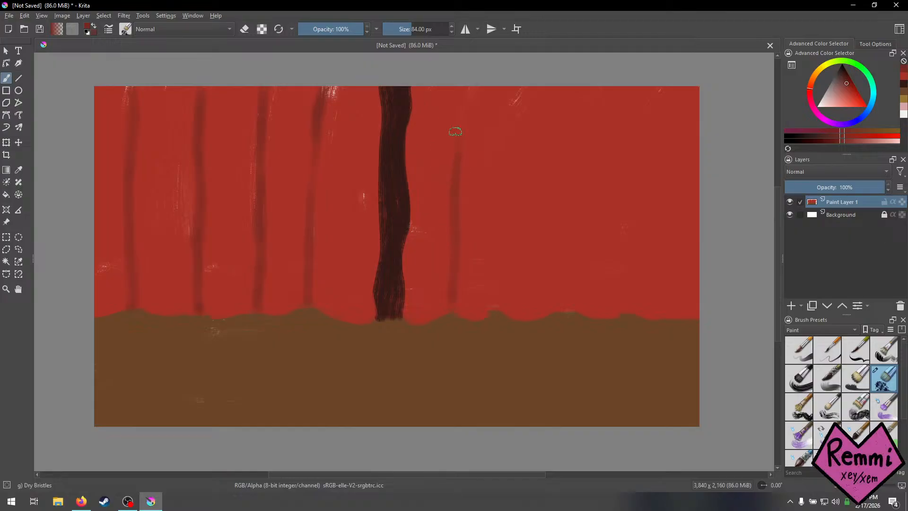
left_click_drag(455, 90, 452, 200)
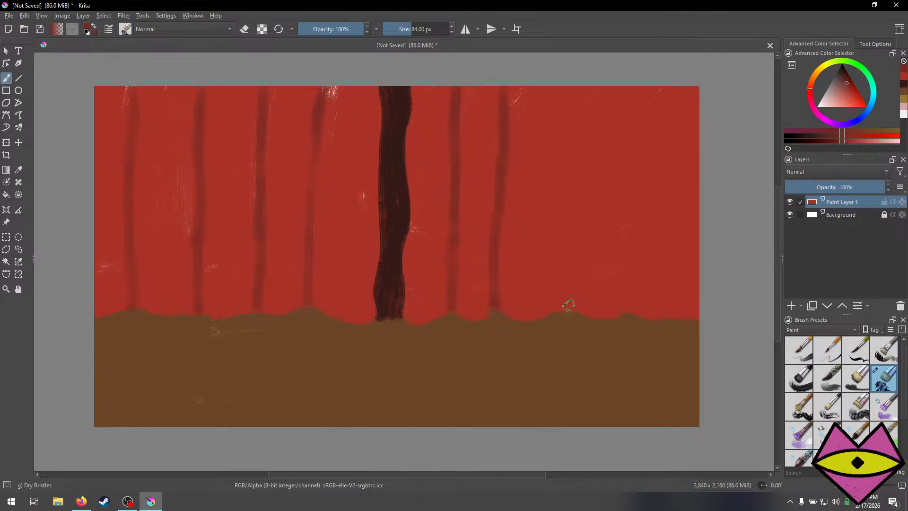
left_click_drag(566, 301, 574, 309)
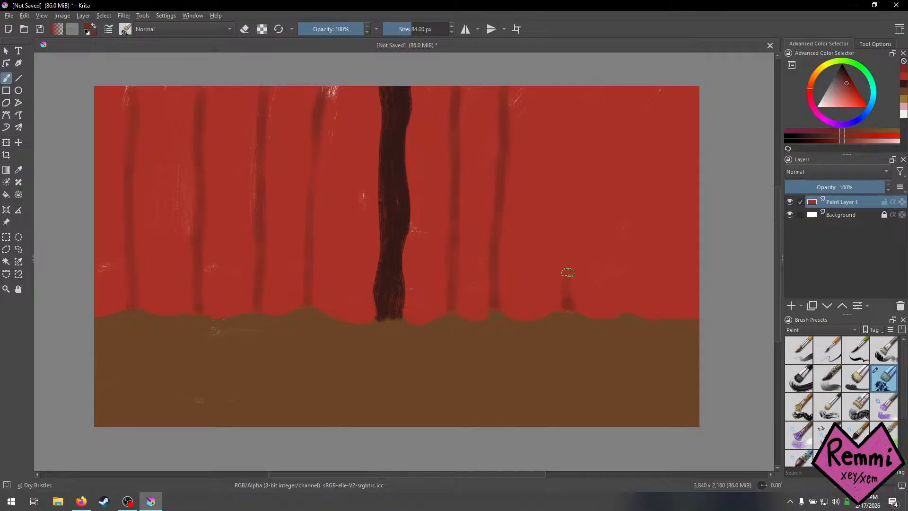
mouse_move(565, 260)
left_mouse_down()
mouse_move(565, 226)
mouse_move(567, 282)
left_mouse_up()
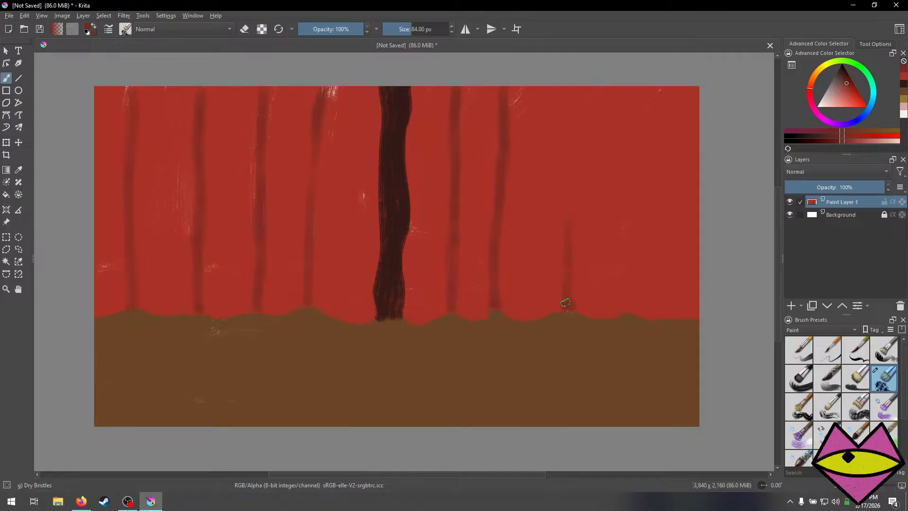
left_click_drag(570, 214, 570, 107)
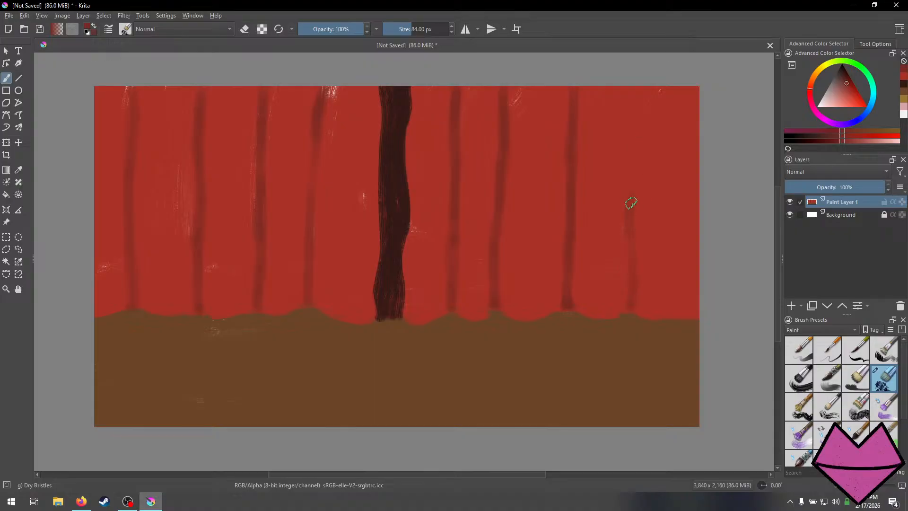
mouse_move(629, 201)
left_mouse_down()
mouse_move(631, 79)
mouse_move(633, 282)
left_mouse_up()
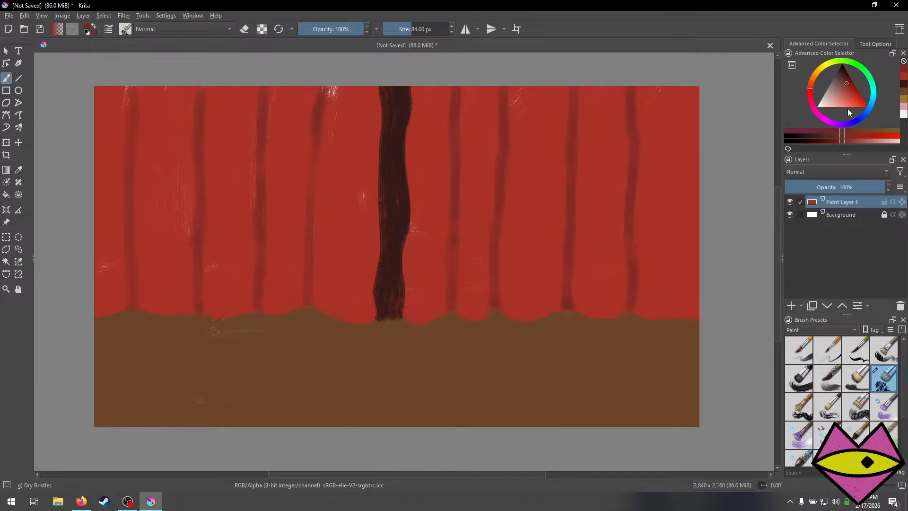
Set the paint colour to a light orange.
left_click(841, 84)
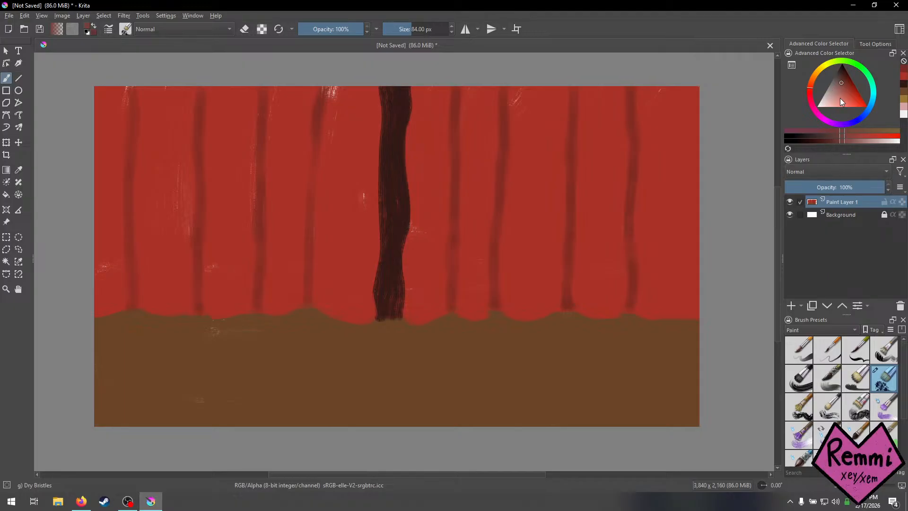
mouse_move(812, 77)
left_mouse_down()
mouse_move(846, 87)
mouse_move(851, 101)
left_mouse_up()
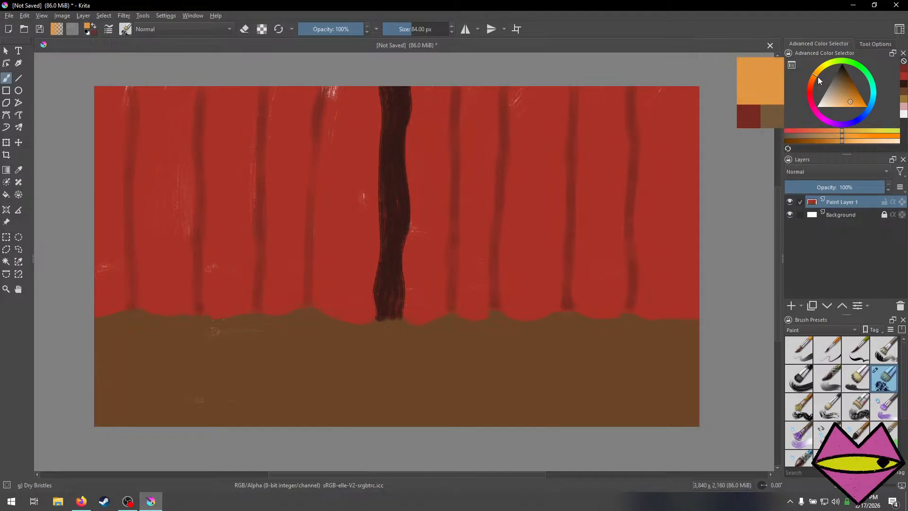
left_click_drag(812, 73, 813, 76)
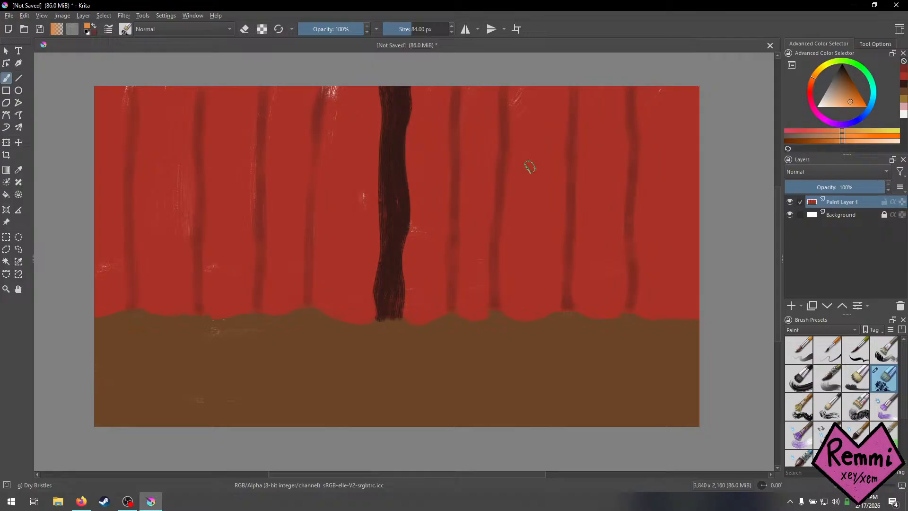
Try an orange rounded shape with a slanting body among the background trunks right of the central trunk, and undo it.
mouse_move(530, 159)
left_mouse_down()
mouse_move(527, 170)
mouse_move(525, 151)
mouse_move(526, 199)
left_mouse_up()
mouse_move(530, 166)
left_mouse_down()
mouse_move(574, 205)
mouse_move(548, 170)
mouse_move(567, 206)
mouse_move(522, 181)
mouse_move(564, 205)
mouse_move(538, 178)
mouse_move(538, 189)
mouse_move(525, 190)
mouse_move(500, 177)
mouse_move(530, 148)
left_mouse_up()
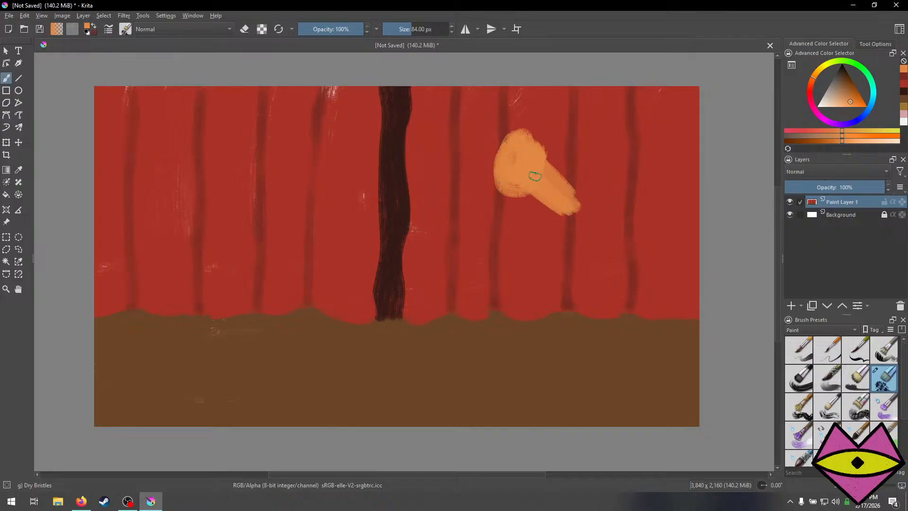
mouse_move(519, 191)
left_mouse_down()
mouse_move(570, 215)
mouse_move(584, 234)
left_mouse_up()
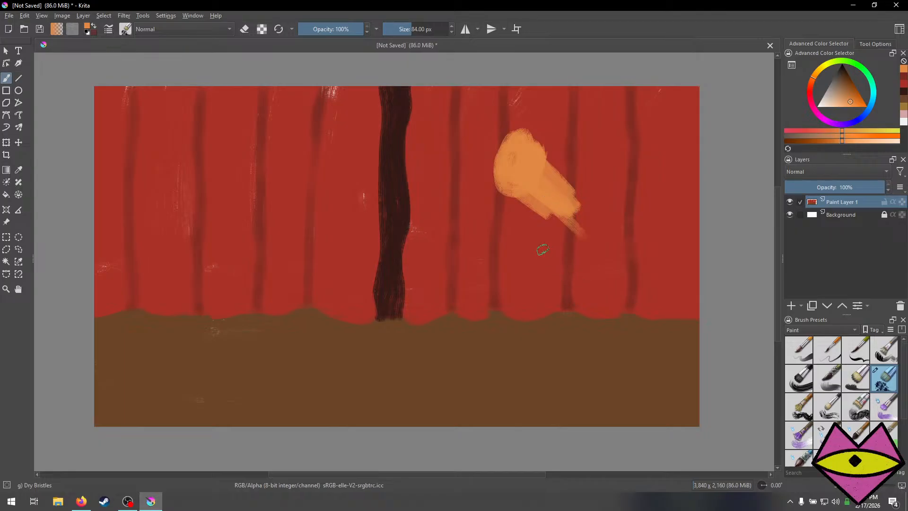
key("ctrl+z")
key("ctrl+z")
key("ctrl+z")
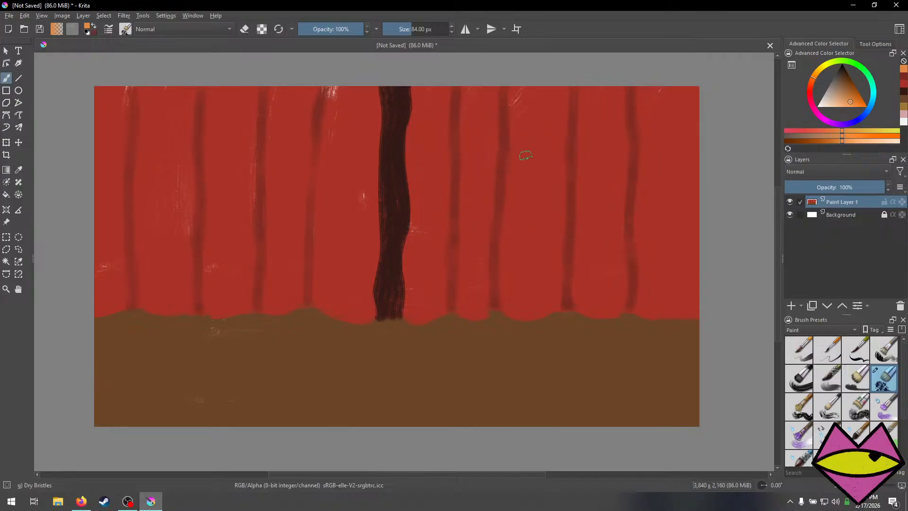
Try a small filled orange oval between the second and third background trunks right of the central trunk, and undo it.
mouse_move(528, 138)
left_mouse_down()
mouse_move(508, 143)
mouse_move(552, 176)
mouse_move(509, 164)
mouse_move(507, 150)
mouse_move(527, 176)
mouse_move(531, 150)
left_mouse_up()
key("ctrl+z")
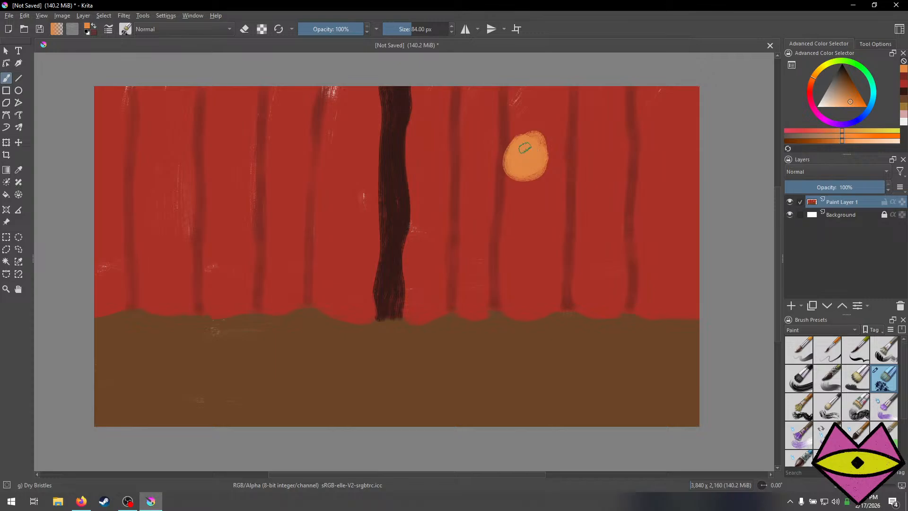
key("ctrl+z")
key("ctrl+z")
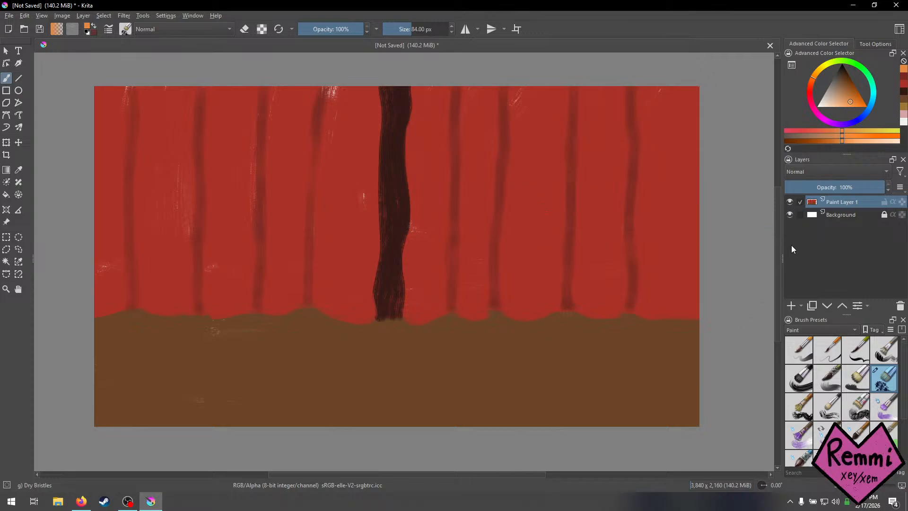
Add a new paint layer, try it beneath Paint Layer 1, and move it back above Paint Layer 1.
key("Insert")
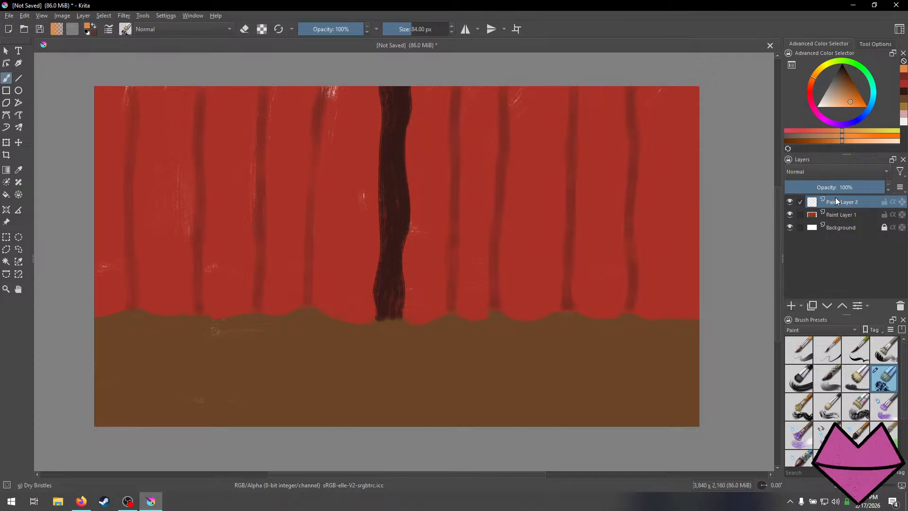
left_click_drag(835, 197, 823, 231)
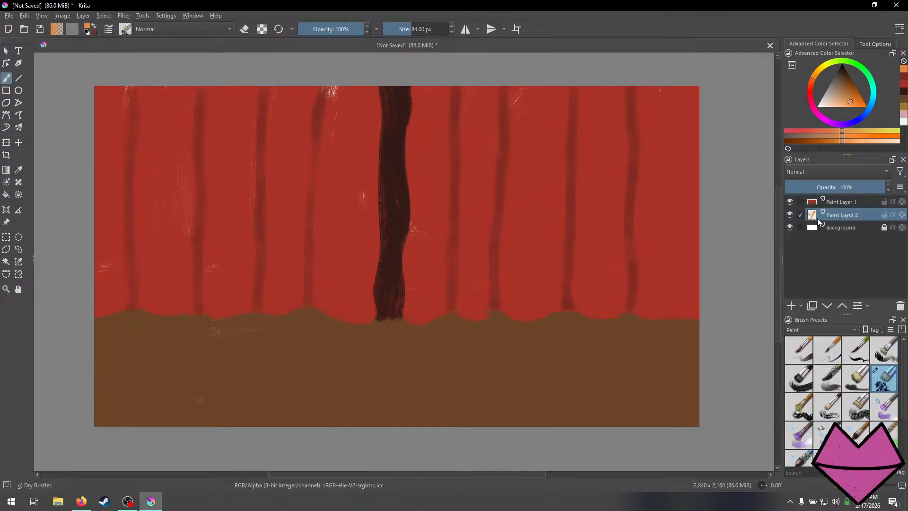
left_click_drag(837, 197, 821, 221)
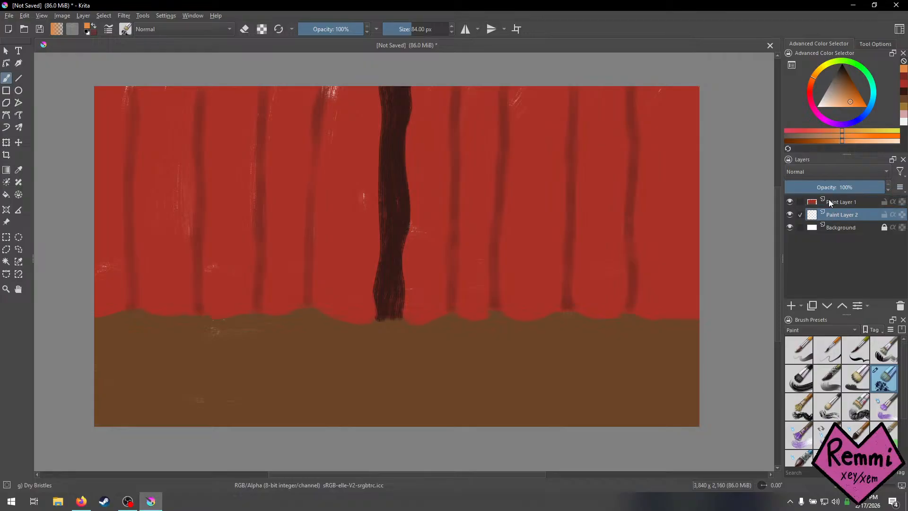
left_click_drag(815, 215, 823, 197)
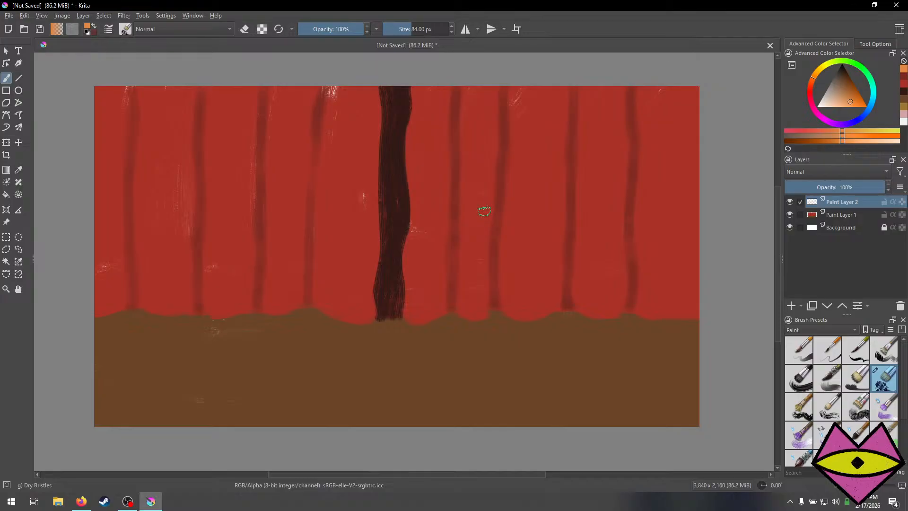
Paint a filled orange head on Paint Layer 2 over the second background trunk right of the central trunk, tapering towards its lower left.
left_click_drag(501, 193, 494, 221)
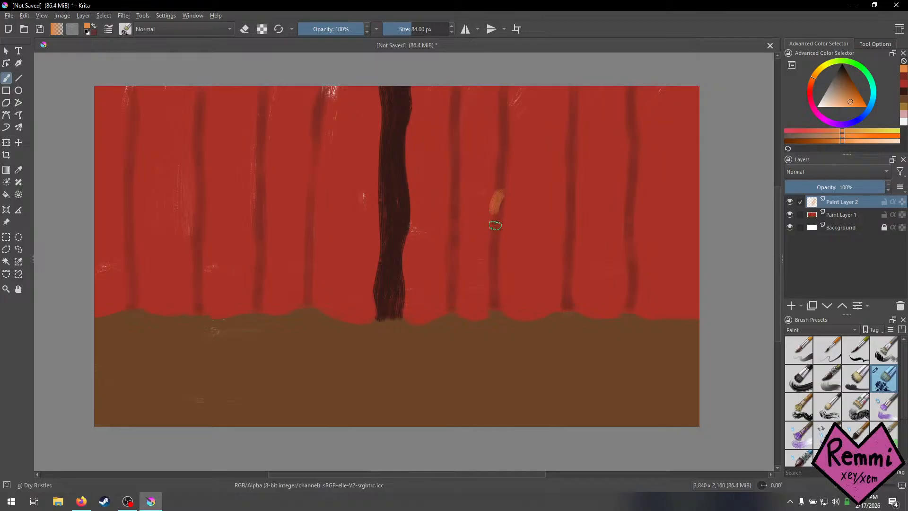
key("ctrl+z")
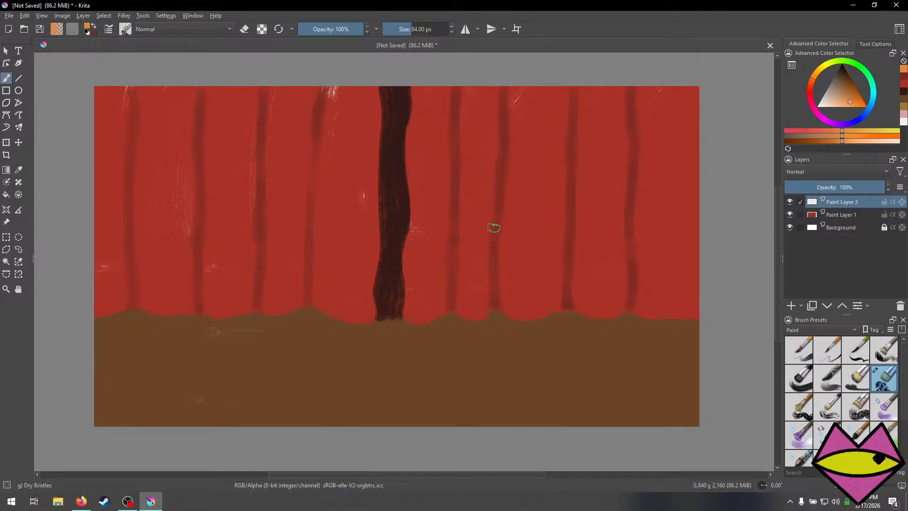
mouse_move(497, 176)
left_mouse_down()
mouse_move(512, 158)
mouse_move(498, 177)
mouse_move(507, 160)
mouse_move(492, 169)
mouse_move(501, 157)
mouse_move(492, 189)
mouse_move(487, 181)
mouse_move(503, 166)
mouse_move(519, 177)
mouse_move(484, 181)
mouse_move(494, 156)
mouse_move(514, 166)
mouse_move(486, 168)
mouse_move(508, 153)
mouse_move(516, 169)
mouse_move(500, 190)
mouse_move(480, 191)
mouse_move(482, 209)
mouse_move(497, 196)
mouse_move(479, 192)
left_mouse_up()
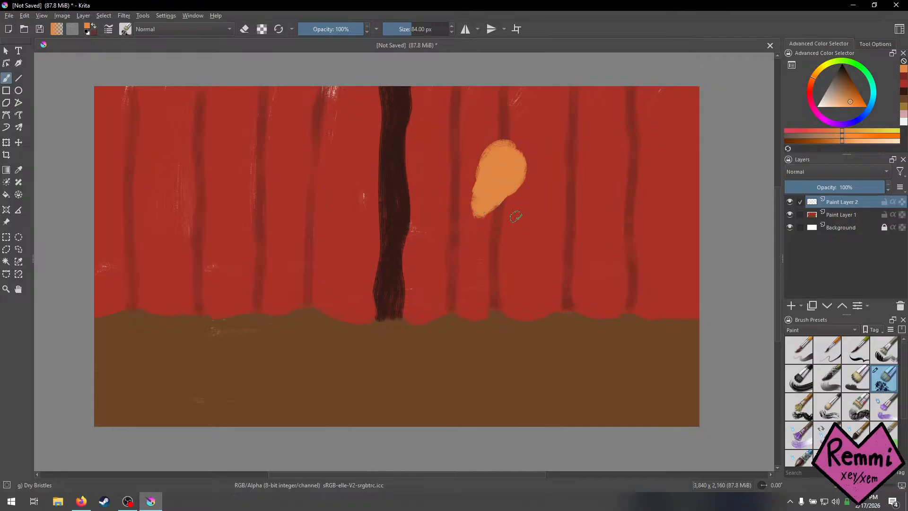
Outline a long rounded orange body below the head, reaching the ground line, and begin filling its shoulders.
left_click_drag(518, 193, 539, 246)
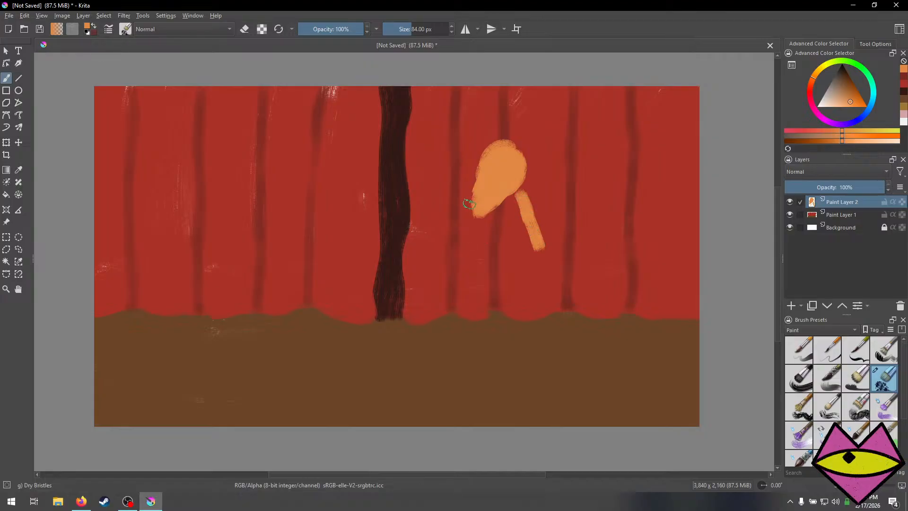
mouse_move(470, 201)
left_mouse_down()
mouse_move(459, 242)
mouse_move(465, 293)
mouse_move(491, 314)
mouse_move(520, 307)
left_mouse_up()
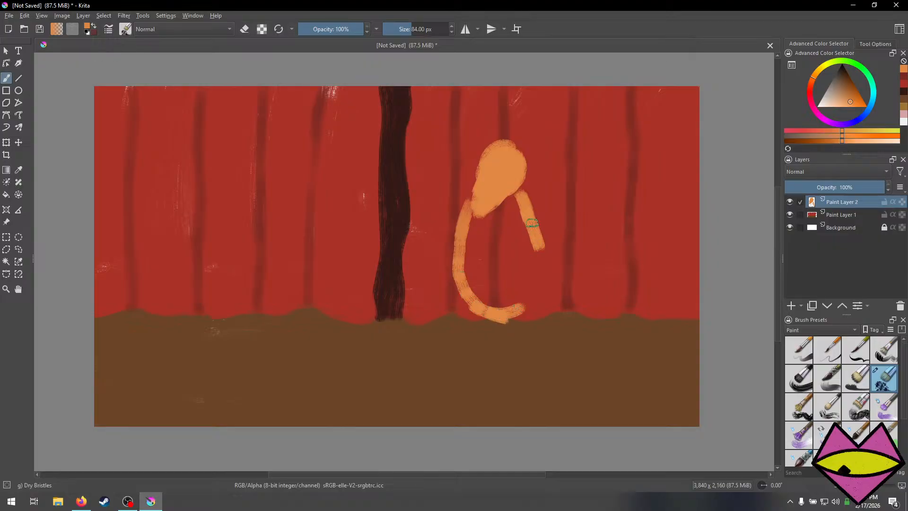
mouse_move(532, 218)
left_mouse_down()
mouse_move(534, 262)
mouse_move(521, 308)
mouse_move(527, 285)
mouse_move(492, 312)
mouse_move(457, 264)
mouse_move(465, 210)
mouse_move(472, 276)
mouse_move(477, 231)
mouse_move(474, 290)
left_mouse_up()
key("ctrl+z")
key("ctrl+z")
key("ctrl+z")
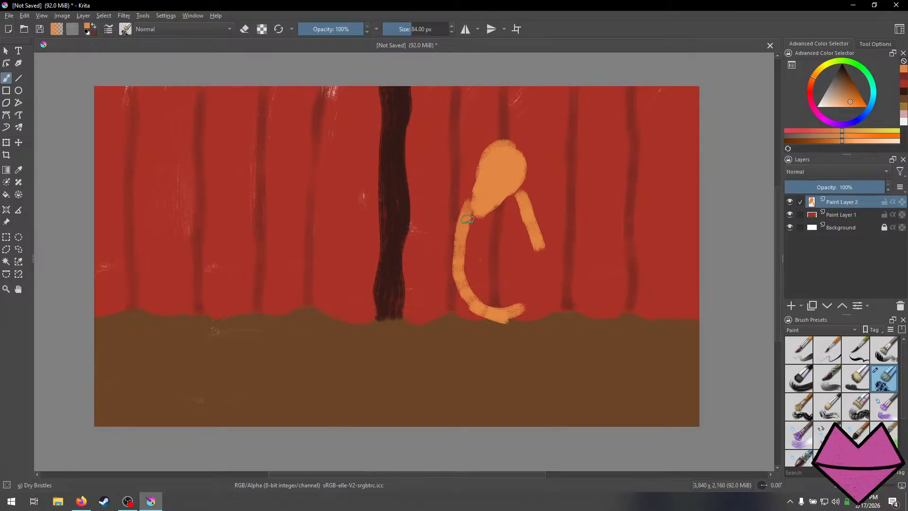
mouse_move(470, 236)
left_mouse_down()
mouse_move(511, 204)
mouse_move(497, 241)
mouse_move(502, 259)
mouse_move(520, 237)
mouse_move(538, 260)
mouse_move(520, 306)
mouse_move(526, 217)
left_mouse_up()
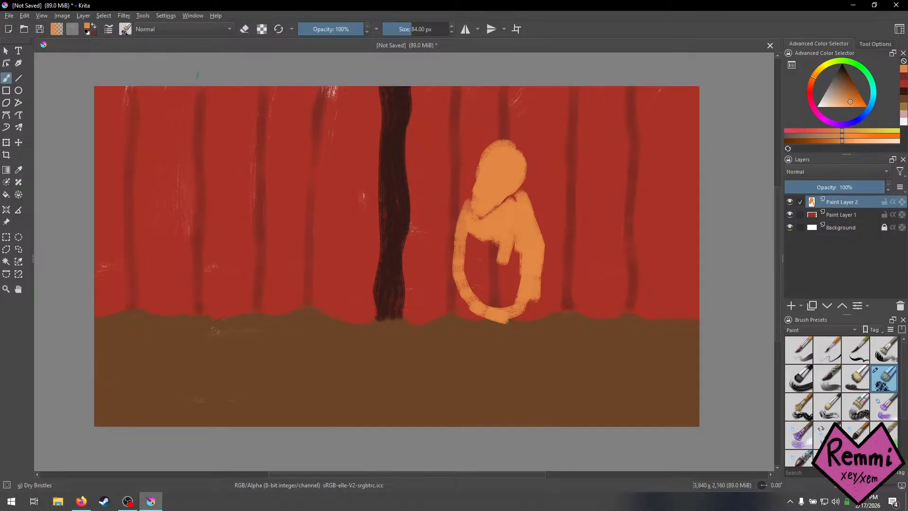
Erase the excess orange along the body's right edge to smooth it, and return to painting.
left_click(243, 29)
mouse_move(536, 200)
left_mouse_down()
mouse_move(547, 238)
mouse_move(547, 254)
mouse_move(543, 217)
mouse_move(541, 296)
mouse_move(549, 237)
mouse_move(532, 319)
left_mouse_up()
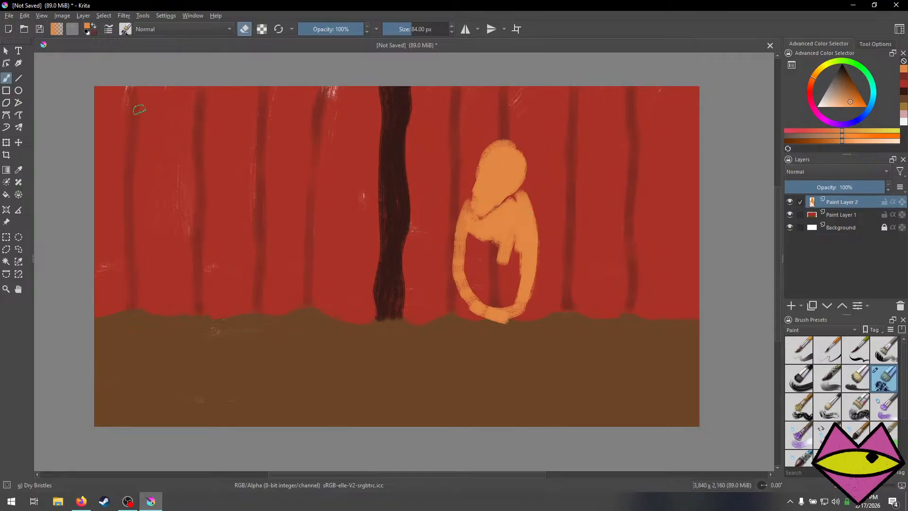
left_click(244, 29)
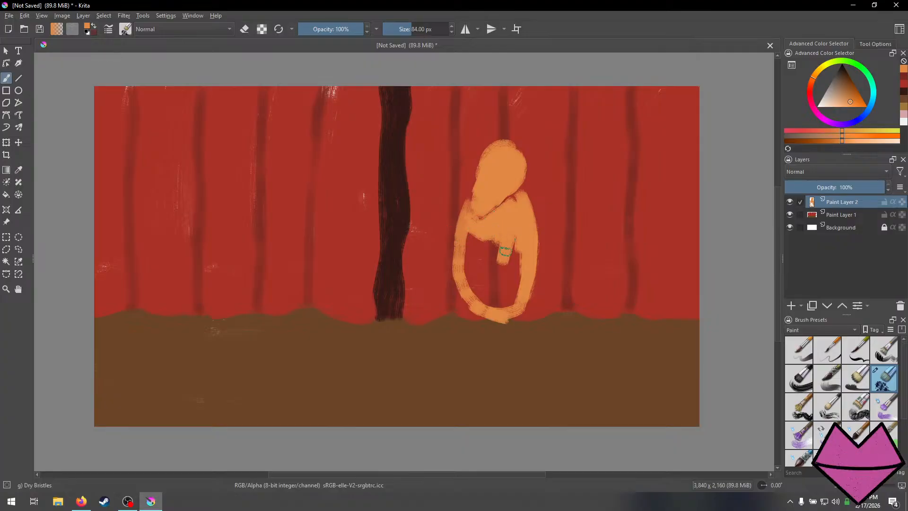
Thicken the body's lower and left edges and fill its remaining interior with solid orange.
mouse_move(498, 239)
left_mouse_down()
mouse_move(523, 255)
mouse_move(513, 297)
mouse_move(525, 299)
mouse_move(521, 310)
mouse_move(514, 320)
mouse_move(524, 297)
mouse_move(501, 329)
mouse_move(471, 307)
left_mouse_up()
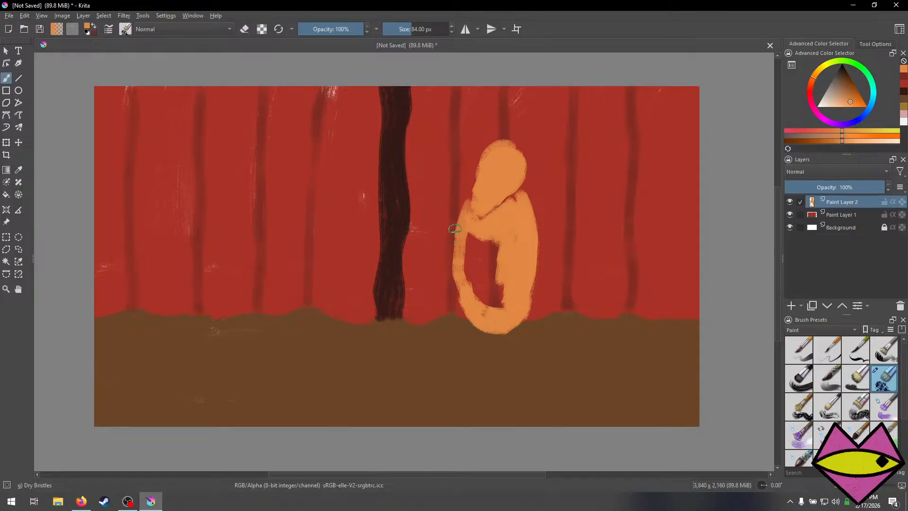
mouse_move(463, 232)
left_mouse_down()
mouse_move(461, 302)
mouse_move(475, 324)
left_mouse_up()
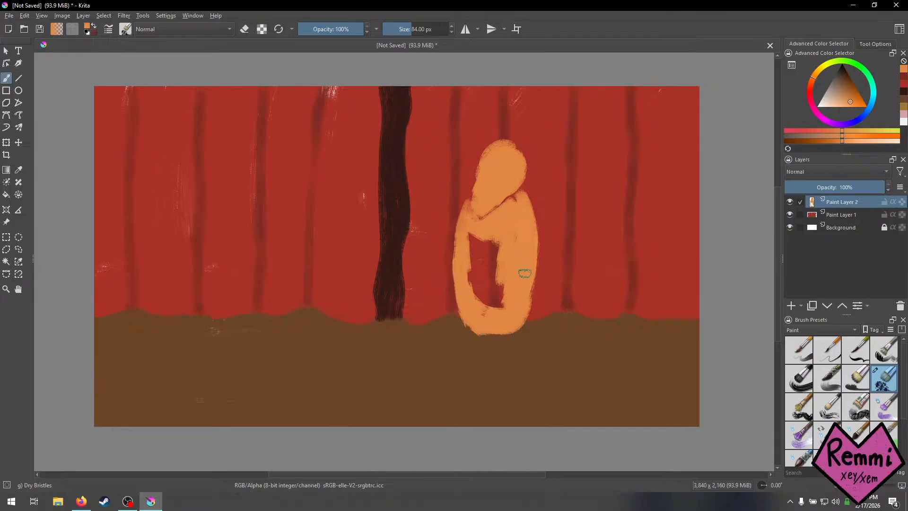
mouse_move(519, 265)
left_mouse_down()
mouse_move(501, 302)
mouse_move(498, 275)
mouse_move(486, 305)
mouse_move(495, 308)
mouse_move(494, 279)
mouse_move(467, 232)
mouse_move(476, 253)
mouse_move(481, 240)
mouse_move(471, 279)
mouse_move(490, 266)
left_mouse_up()
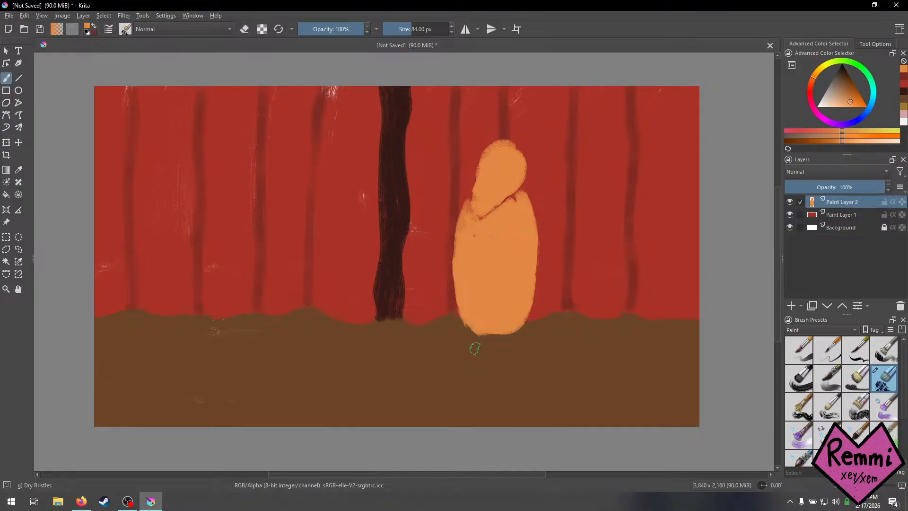
Paint two short orange legs below the body, standing on the brown ground and widening where they join it.
mouse_move(474, 331)
left_mouse_down()
mouse_move(472, 356)
mouse_move(507, 328)
mouse_move(507, 353)
left_mouse_up()
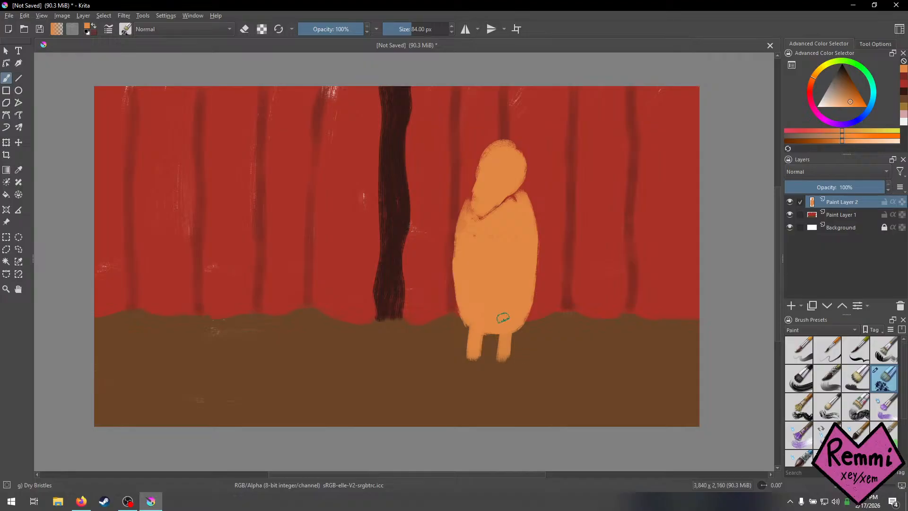
left_click_drag(512, 326, 506, 357)
key("ctrl+z")
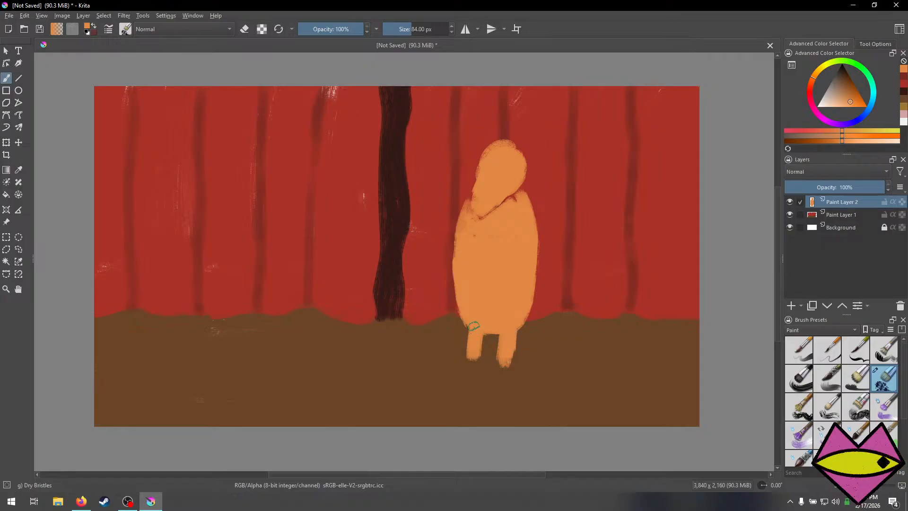
mouse_move(473, 326)
left_mouse_down()
mouse_move(473, 371)
mouse_move(477, 350)
mouse_move(503, 337)
mouse_move(502, 358)
left_mouse_up()
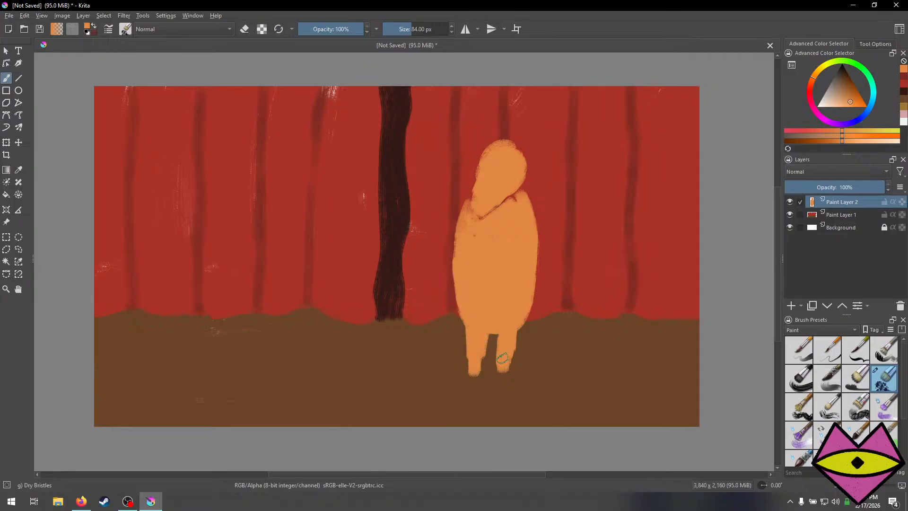
mouse_move(512, 326)
left_mouse_down()
mouse_move(509, 343)
mouse_move(517, 327)
left_mouse_up()
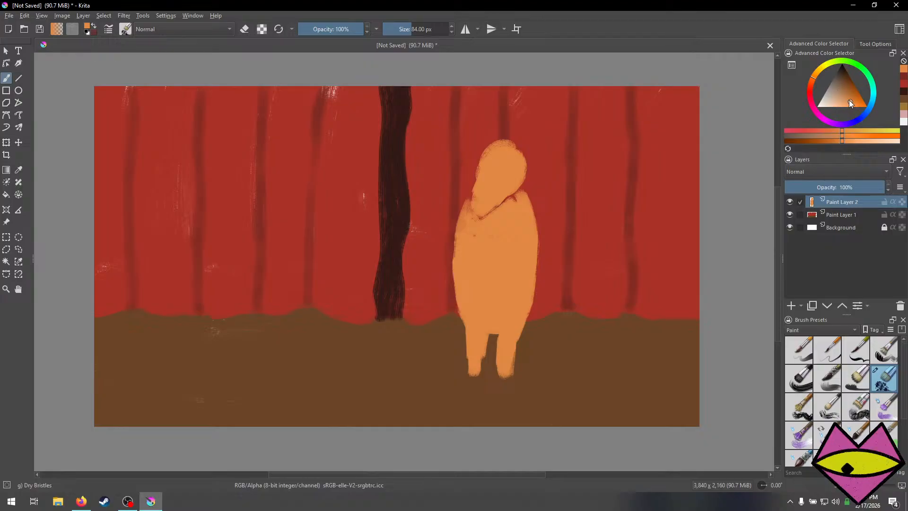
Choose a darker brownish orange and shade the right side of the body and the left side of the head.
left_click_drag(849, 101, 845, 93)
mouse_move(520, 205)
left_mouse_down()
mouse_move(522, 194)
mouse_move(532, 264)
mouse_move(531, 242)
mouse_move(528, 303)
mouse_move(514, 320)
mouse_move(520, 221)
left_mouse_up()
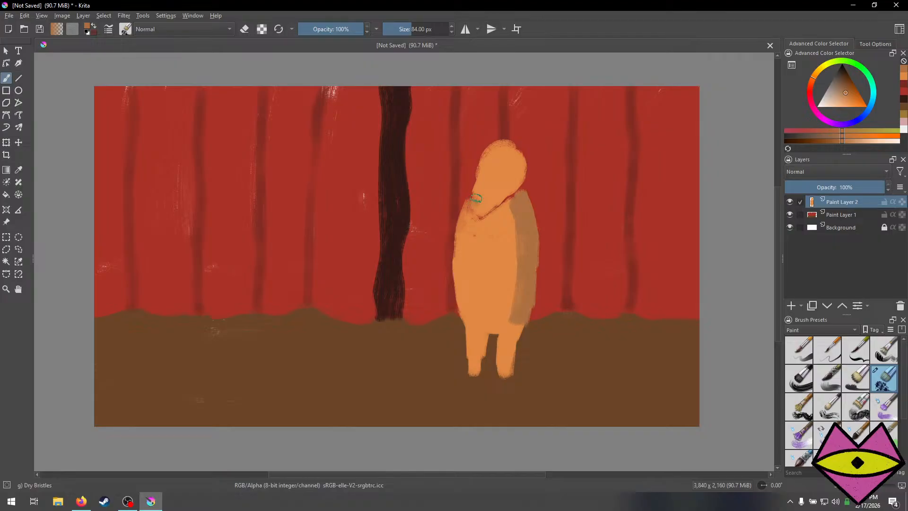
left_click_drag(477, 198, 484, 169)
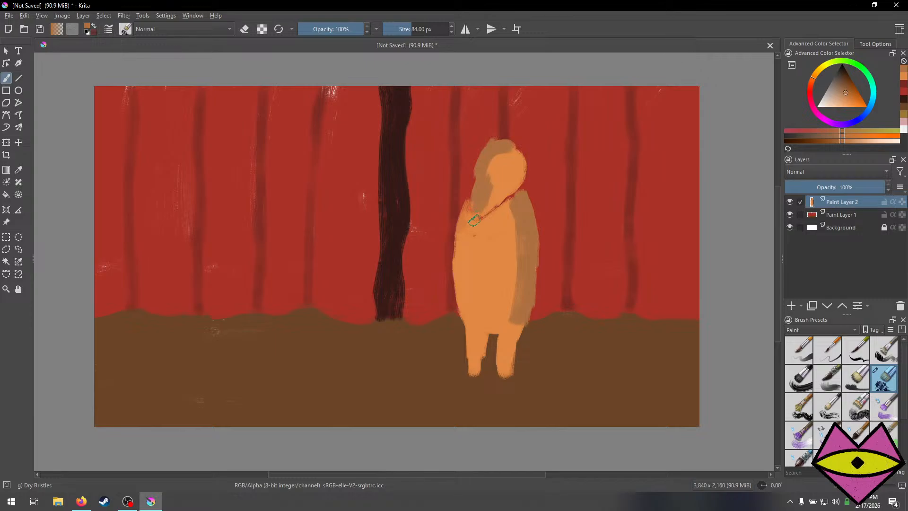
Reduce the brush size to 41 px and extend the brownish shading down the body's right edge towards the leg.
key("bracketleft")
key("bracketleft")
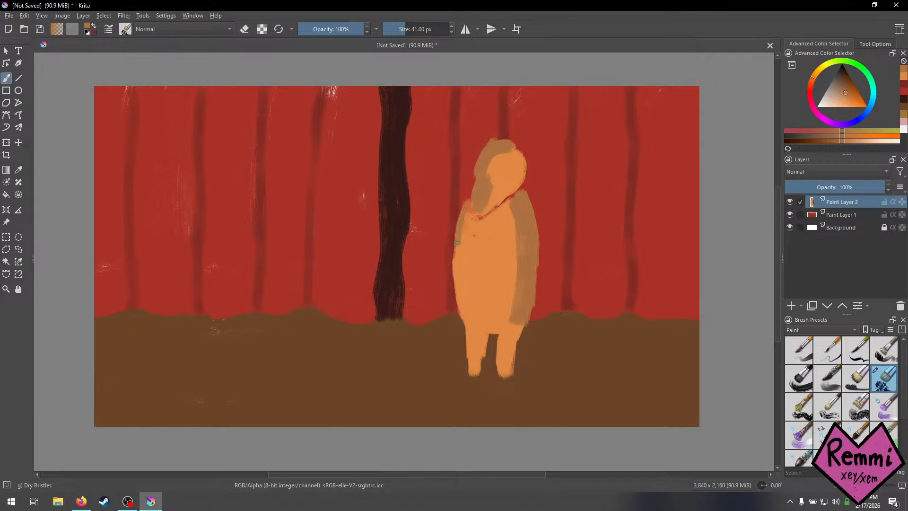
left_click_drag(455, 293, 462, 212)
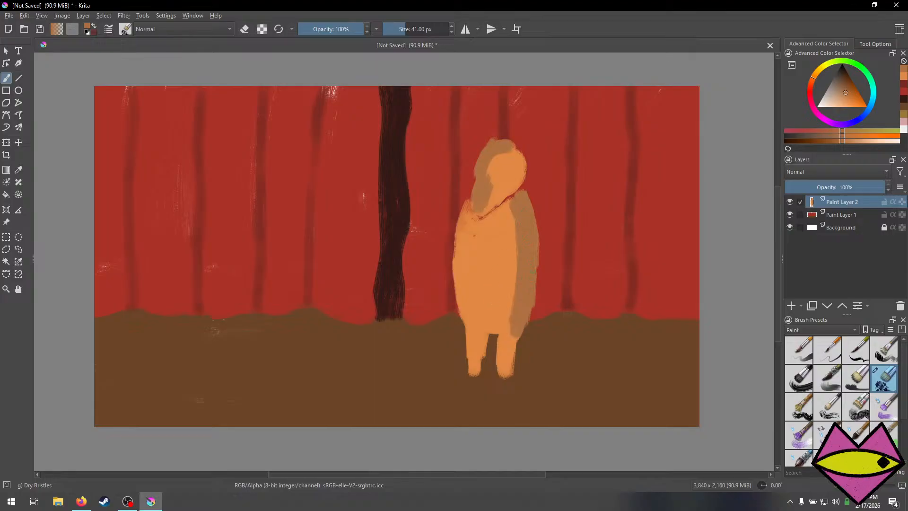
left_click_drag(532, 272, 536, 278)
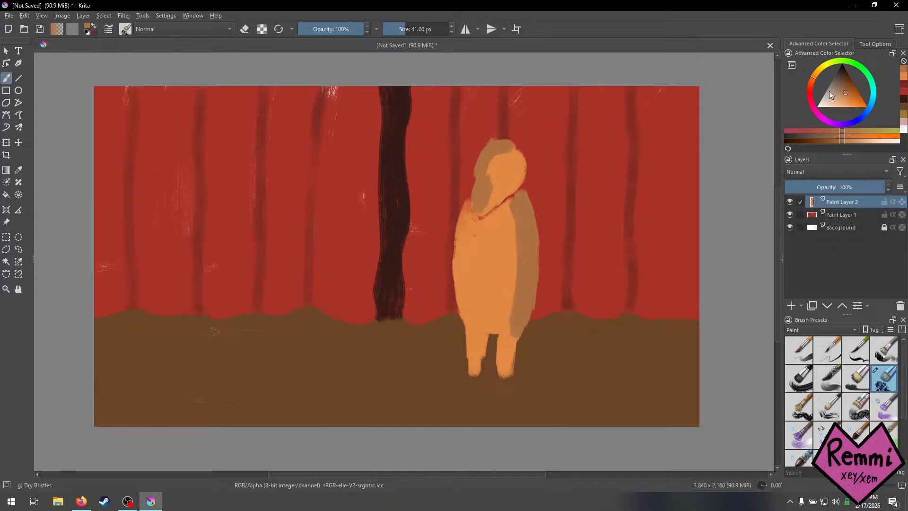
Set the paint colour to light grey, try a curved hat brim stroke across the head, and undo it.
left_click_drag(829, 91, 823, 95)
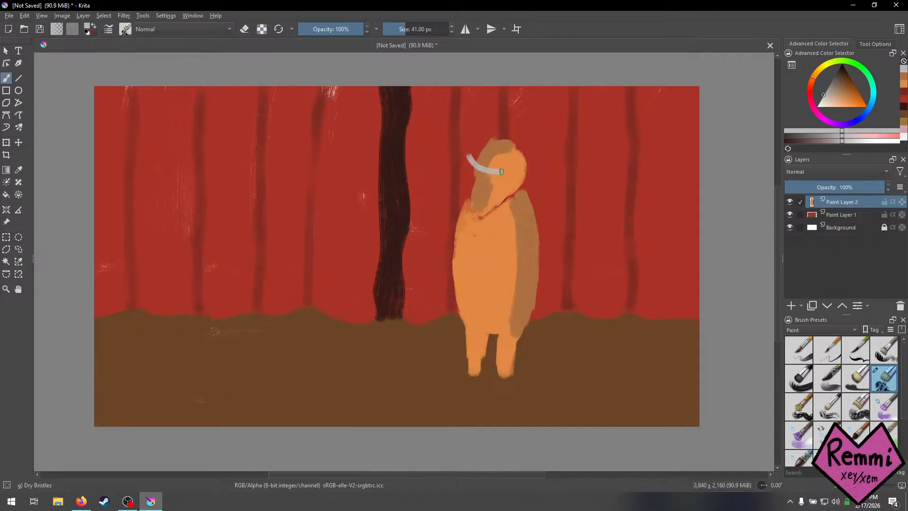
key("ctrl+z")
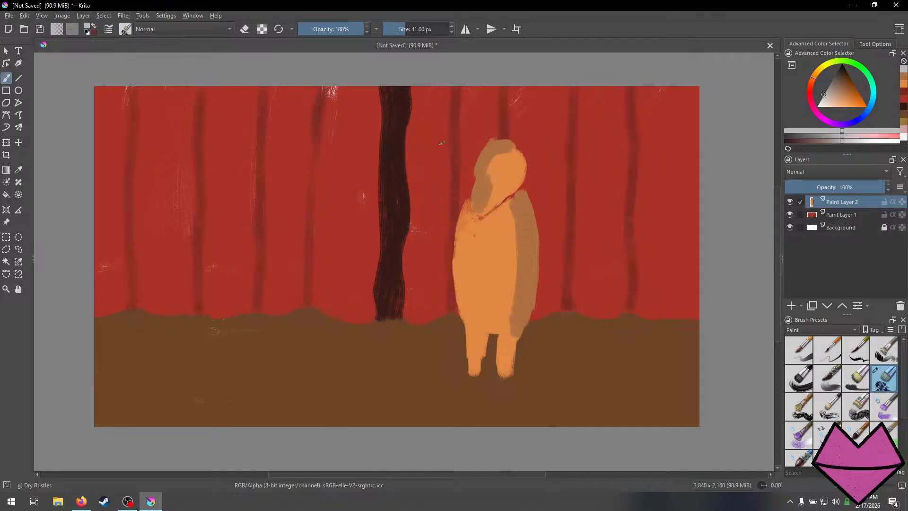
left_click_drag(456, 148, 492, 166)
key("ctrl+z")
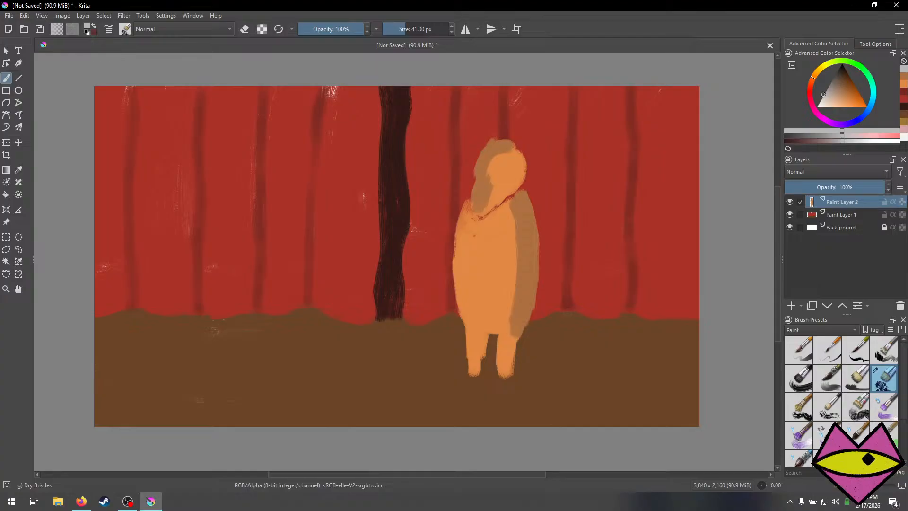
key("e")
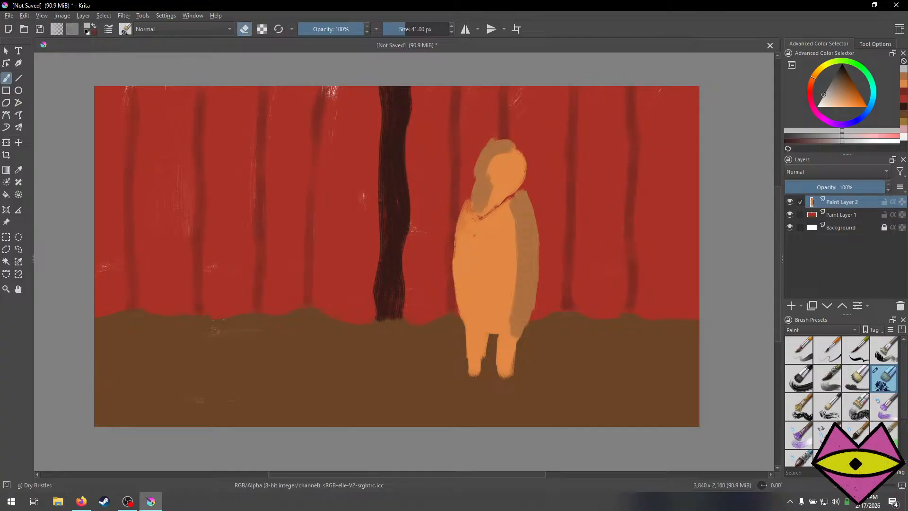
key("e")
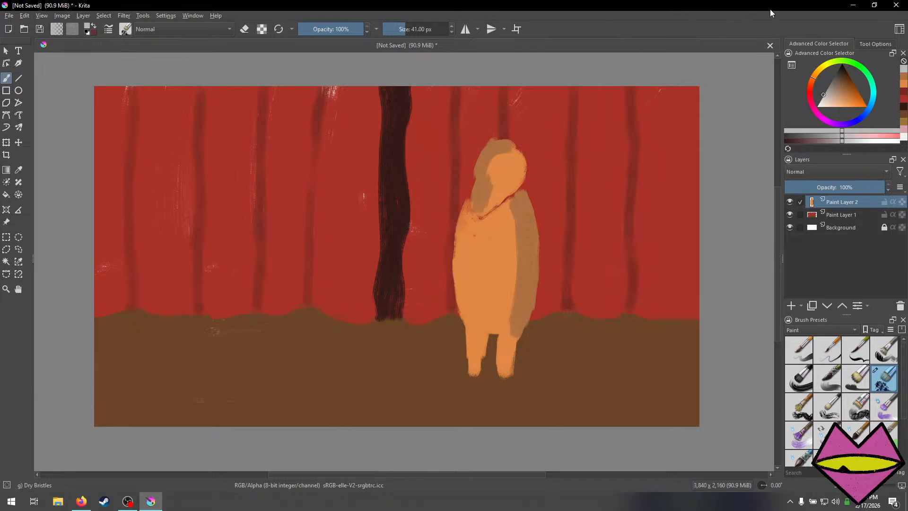
left_click(846, 380)
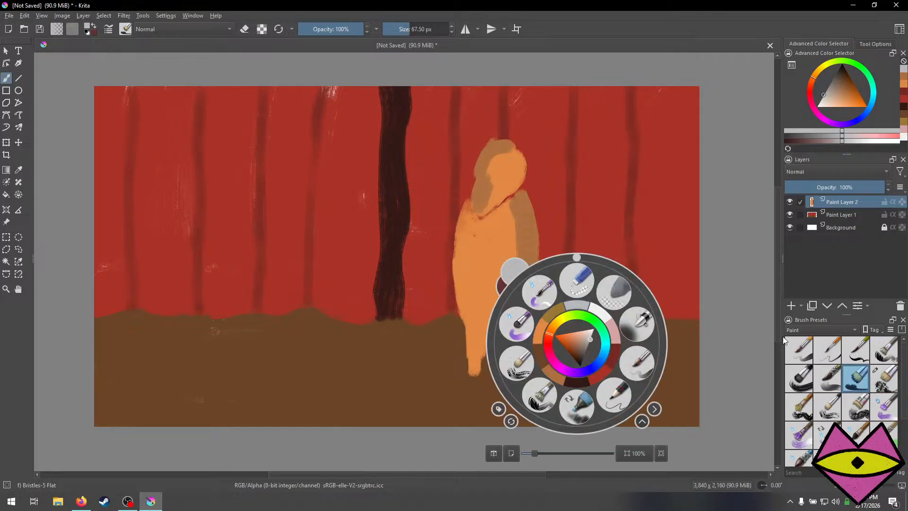
left_click(579, 203)
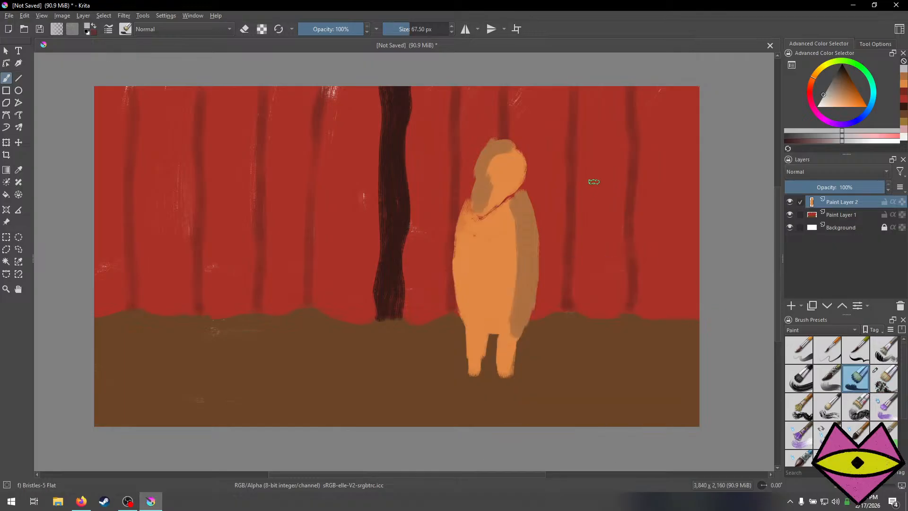
left_click(890, 375)
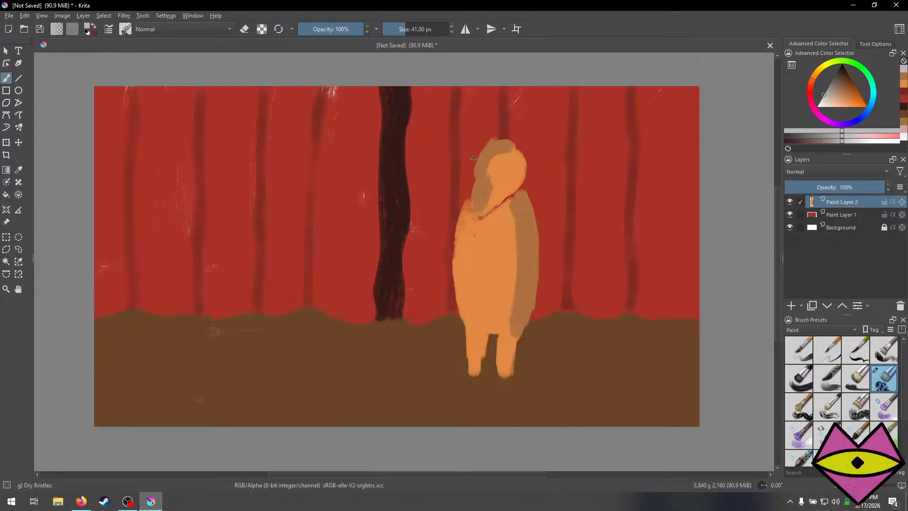
Try a light grey hat with a curved brim across the head and a dented crown outline above, and undo it.
left_click_drag(471, 155, 530, 164)
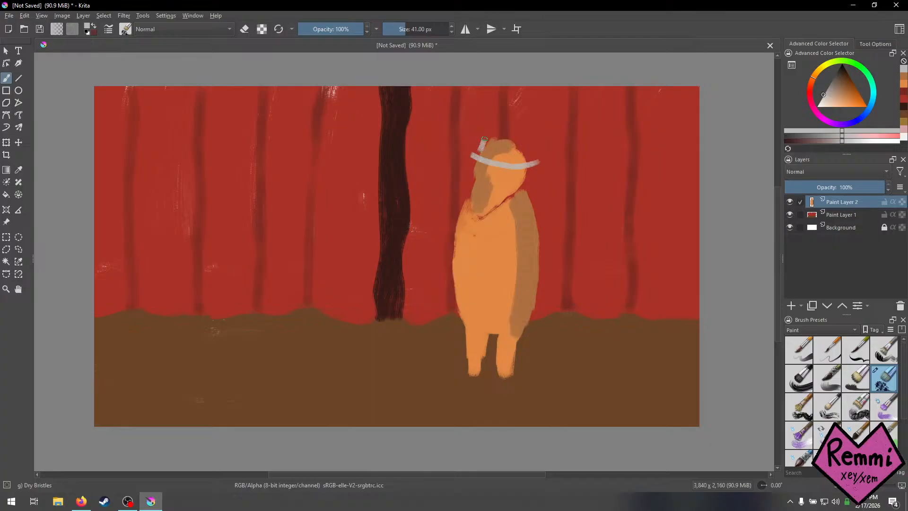
mouse_move(484, 138)
left_mouse_down()
mouse_move(525, 123)
mouse_move(489, 121)
mouse_move(495, 115)
mouse_move(500, 126)
mouse_move(492, 119)
mouse_move(486, 134)
mouse_move(493, 115)
mouse_move(510, 126)
mouse_move(522, 118)
mouse_move(513, 120)
mouse_move(526, 122)
mouse_move(526, 141)
left_mouse_up()
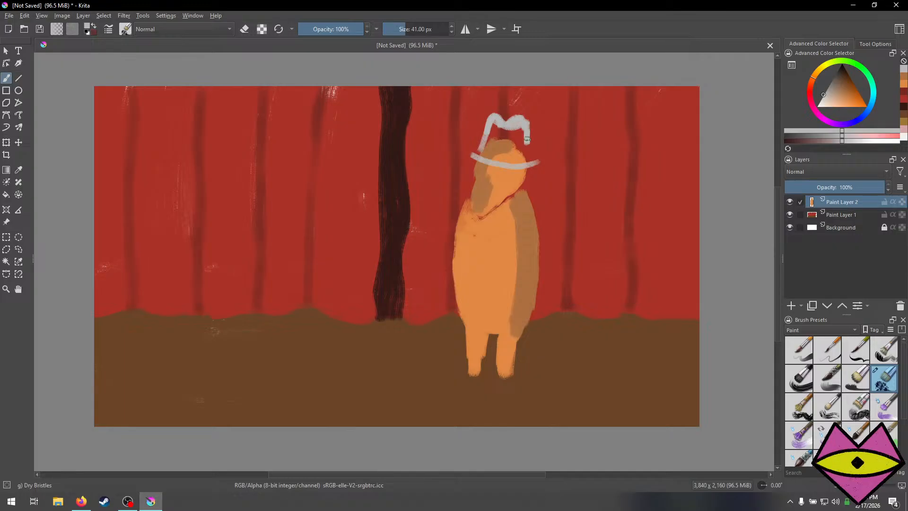
key("ctrl+z")
key("ctrl+z")
key("ctrl+z")
key("ctrl+z")
key("ctrl+z")
key("ctrl+z")
key("ctrl+z")
key("ctrl+z")
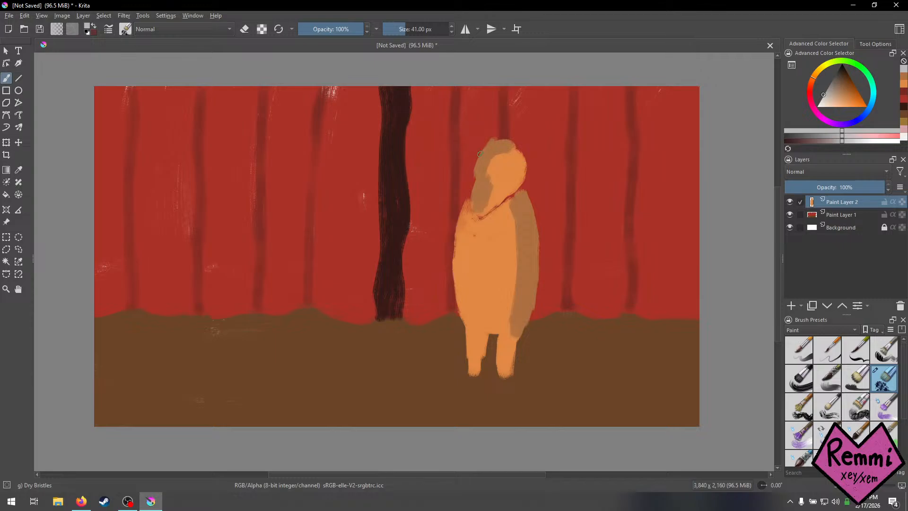
Paint a filled light grey hat crown over the top of the head, try a curved brim around it, and undo the brim.
mouse_move(478, 156)
left_mouse_down()
mouse_move(498, 126)
mouse_move(520, 130)
mouse_move(524, 158)
mouse_move(479, 156)
mouse_move(500, 151)
mouse_move(481, 154)
mouse_move(488, 141)
mouse_move(481, 147)
left_mouse_up()
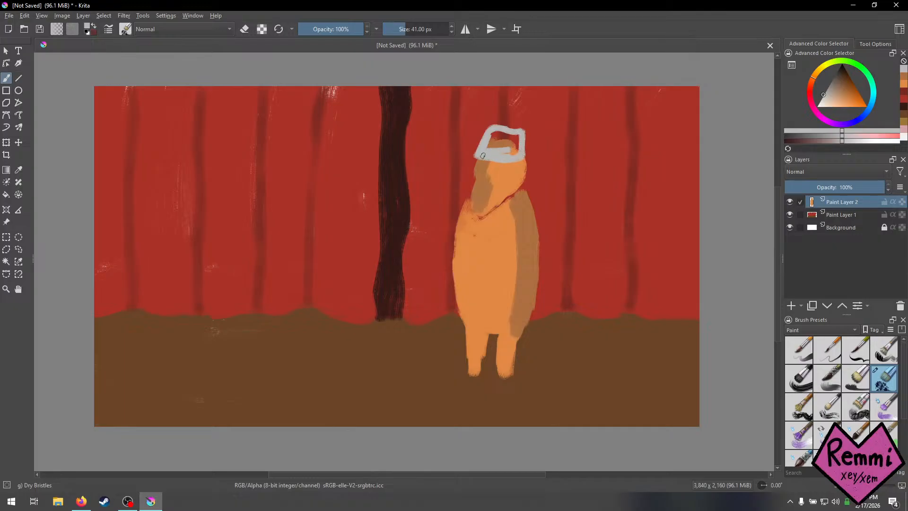
mouse_move(483, 156)
left_mouse_down()
mouse_move(489, 153)
mouse_move(494, 143)
mouse_move(502, 149)
mouse_move(500, 130)
mouse_move(521, 137)
mouse_move(504, 156)
mouse_move(513, 143)
mouse_move(450, 155)
mouse_move(461, 165)
mouse_move(546, 167)
left_mouse_up()
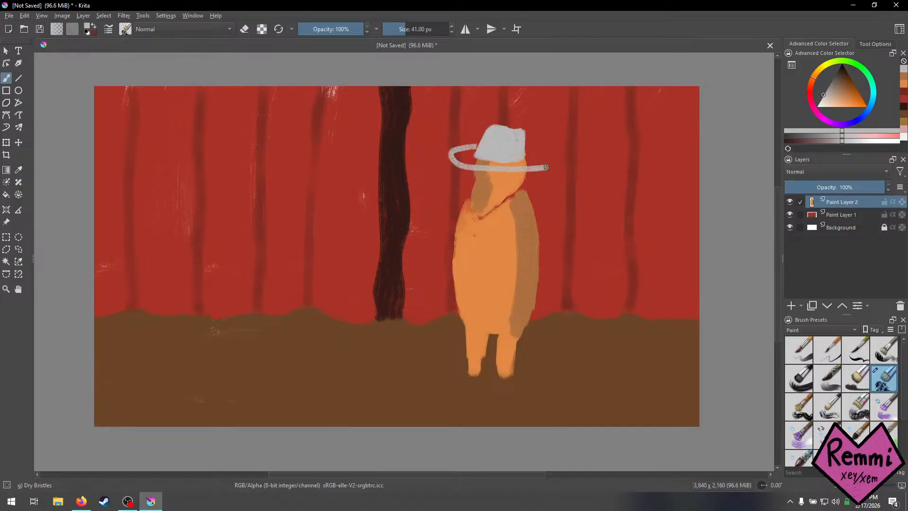
key("ctrl+z")
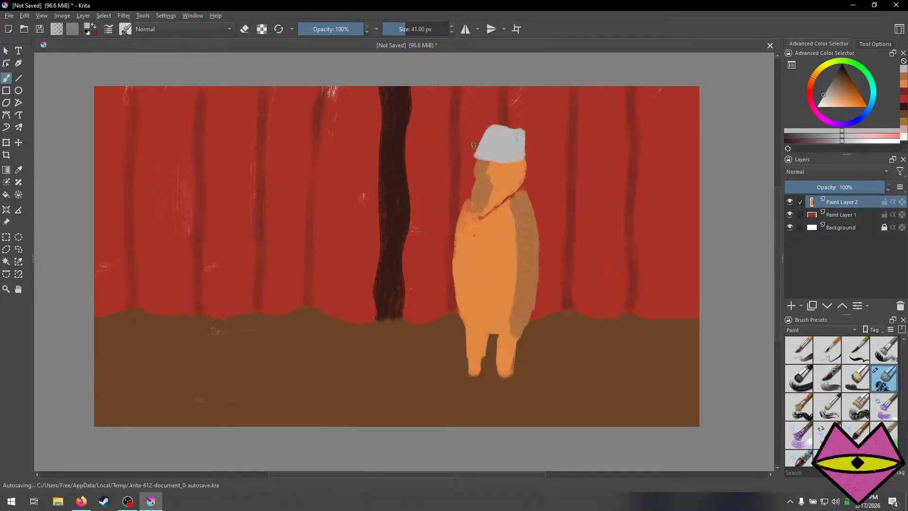
mouse_move(478, 143)
left_mouse_down()
mouse_move(449, 145)
mouse_move(442, 156)
mouse_move(452, 172)
mouse_move(544, 169)
left_mouse_up()
key("ctrl+z")
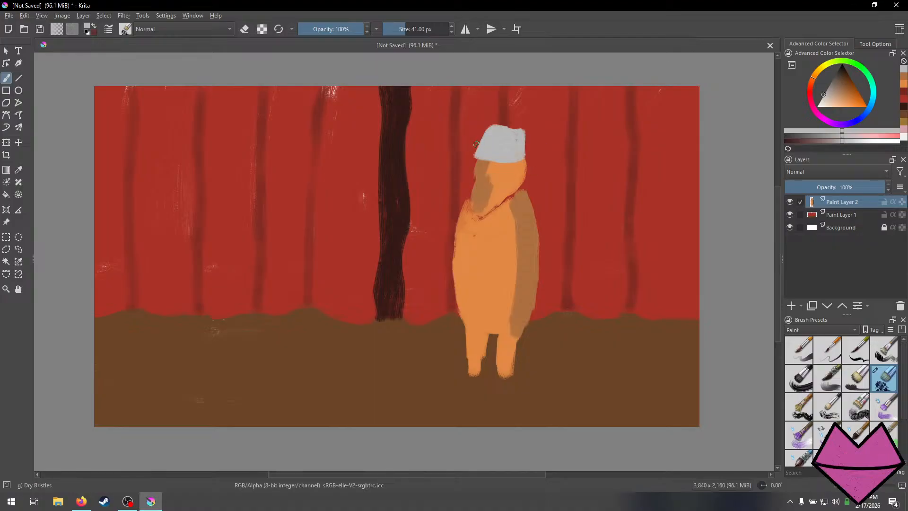
mouse_move(476, 145)
left_mouse_down()
mouse_move(455, 161)
mouse_move(495, 168)
left_mouse_up()
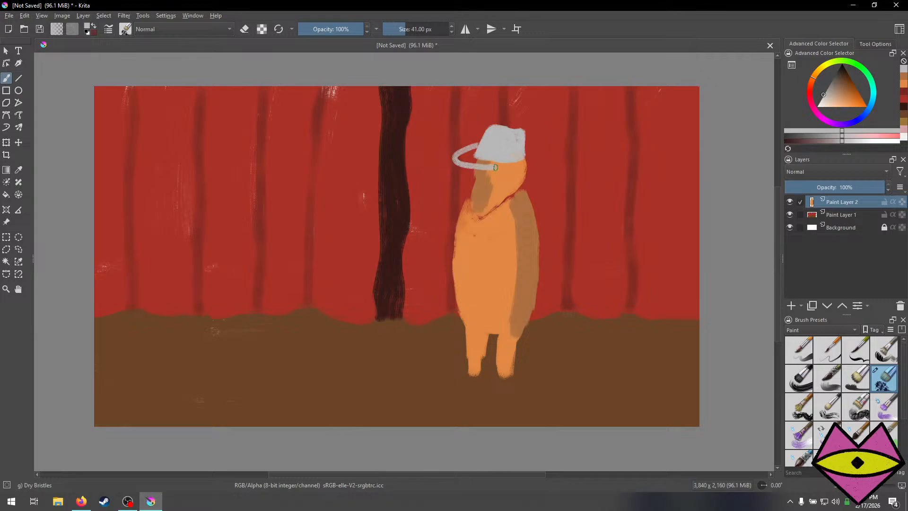
key("ctrl+z")
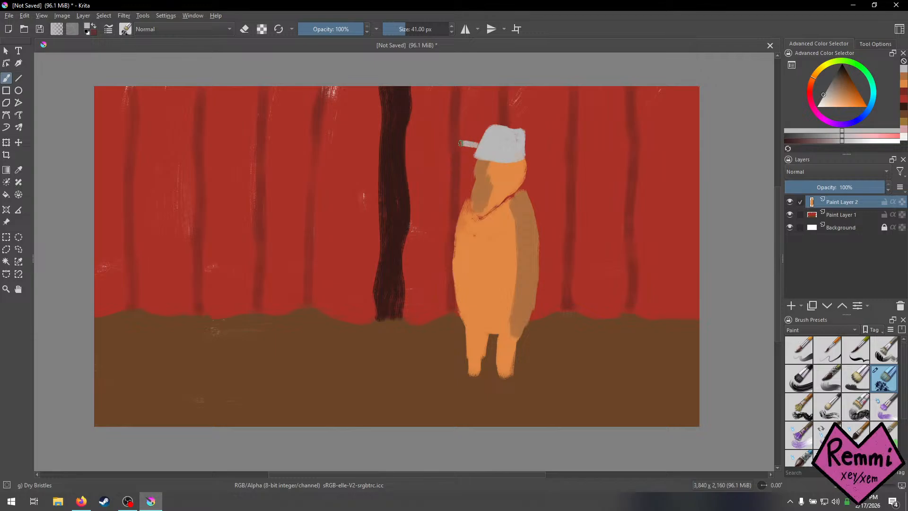
mouse_move(449, 154)
left_mouse_down()
mouse_move(474, 172)
mouse_move(529, 170)
mouse_move(540, 158)
mouse_move(525, 145)
left_mouse_up()
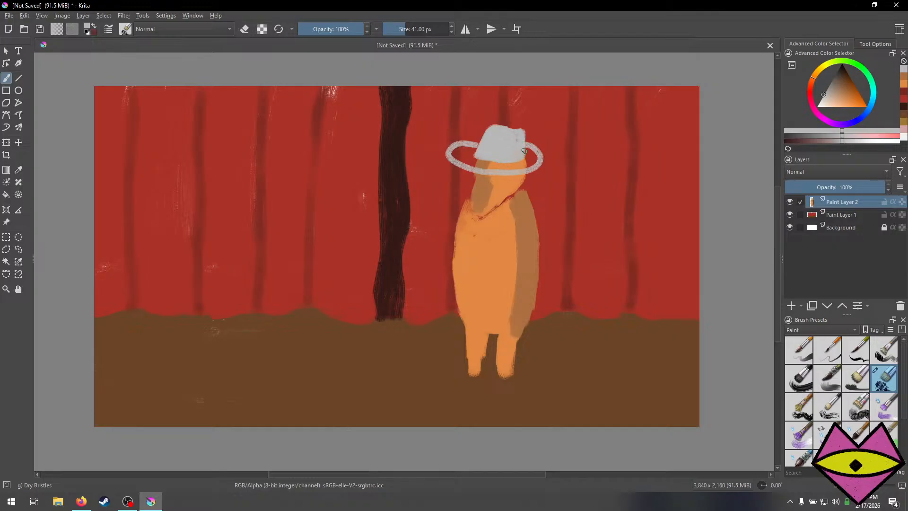
key("ctrl+z")
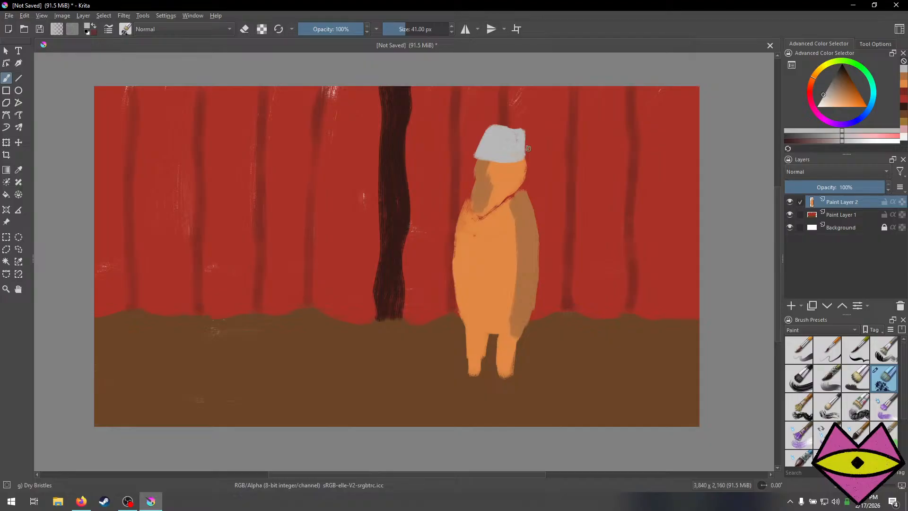
left_click_drag(538, 167, 492, 170)
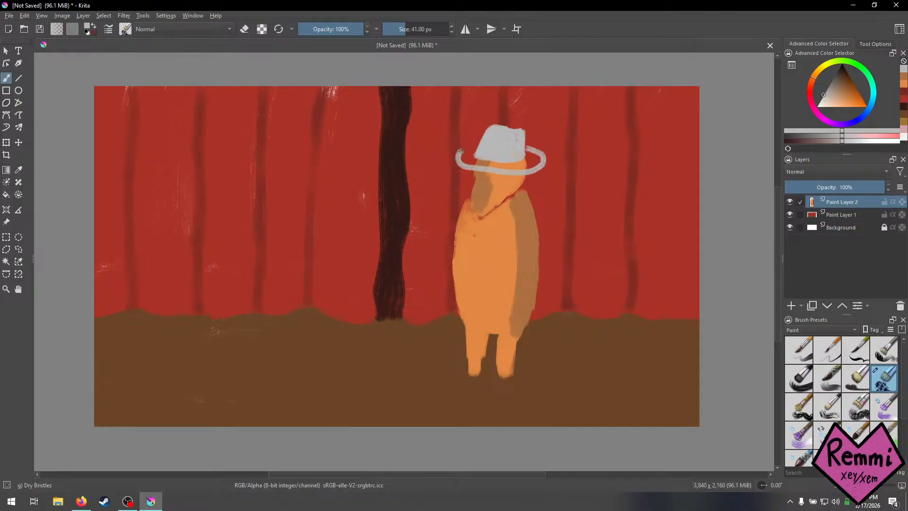
key("ctrl+z")
Paint a filled light grey brim around the hat crown and a pink band along the crown's base.
mouse_move(476, 143)
left_mouse_down()
mouse_move(449, 140)
mouse_move(447, 160)
mouse_move(527, 171)
mouse_move(546, 160)
mouse_move(535, 148)
left_mouse_up()
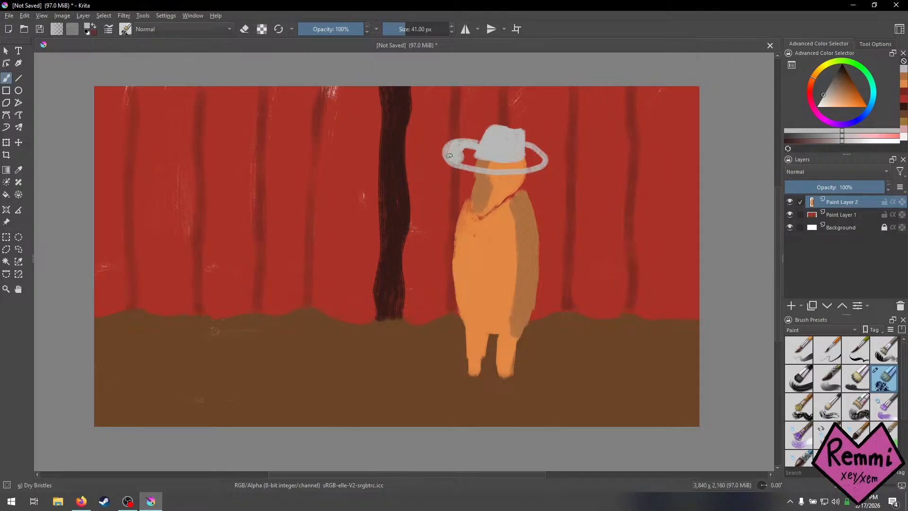
mouse_move(468, 153)
left_mouse_down()
mouse_move(488, 169)
mouse_move(473, 158)
mouse_move(484, 164)
mouse_move(466, 162)
mouse_move(528, 163)
left_mouse_up()
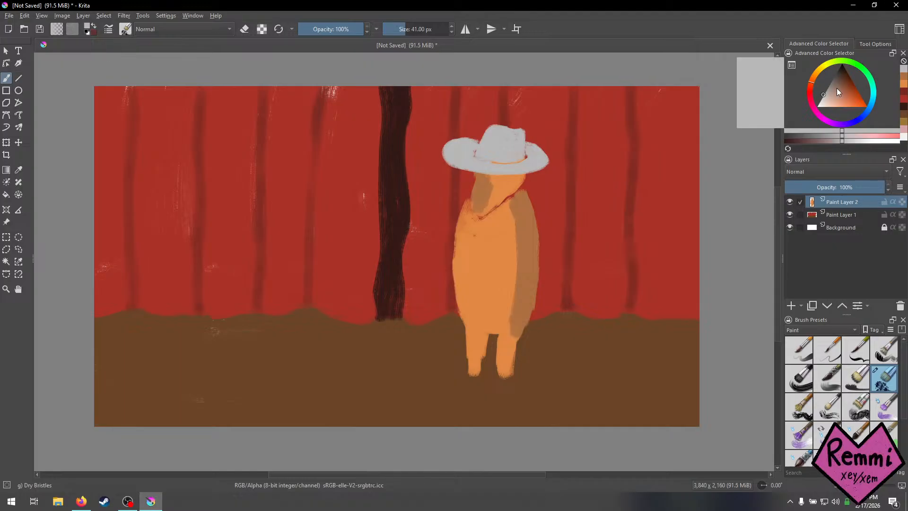
mouse_move(836, 88)
left_mouse_down()
mouse_move(848, 85)
mouse_move(844, 98)
left_mouse_up()
left_click(818, 114)
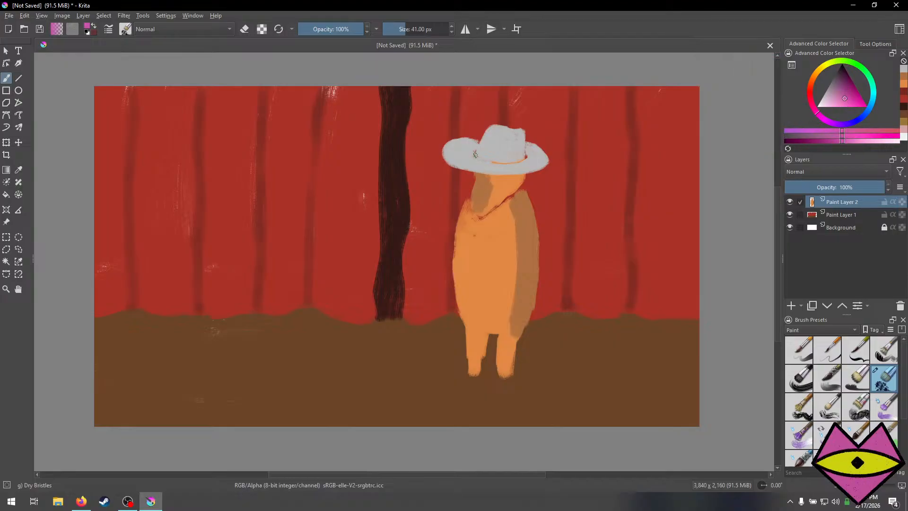
left_click_drag(480, 157, 522, 159)
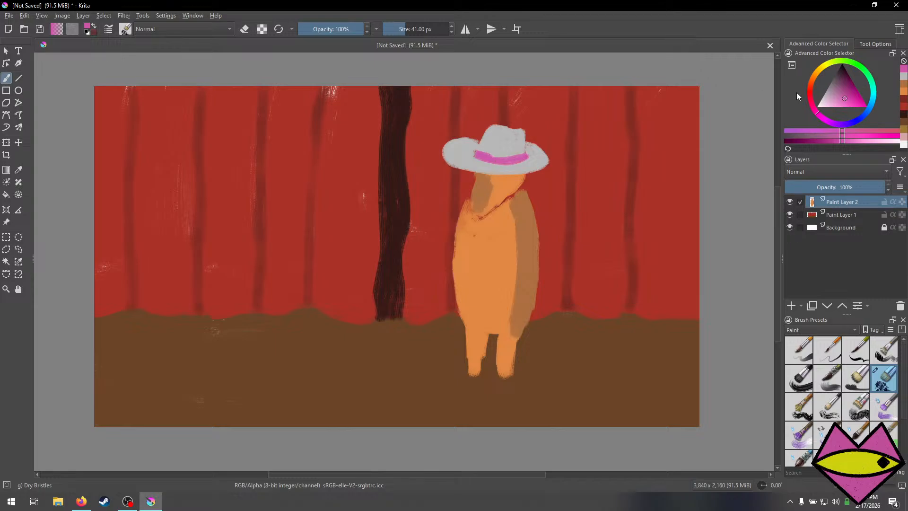
Trim the hat band's left end with light grey and shade the dent in the crown's top with slightly darker grey.
left_click(904, 76)
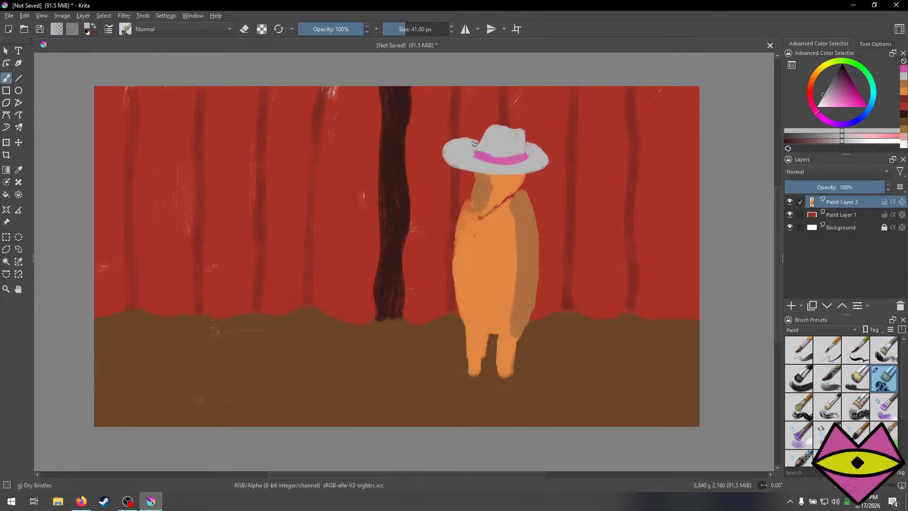
left_click_drag(468, 155, 475, 163)
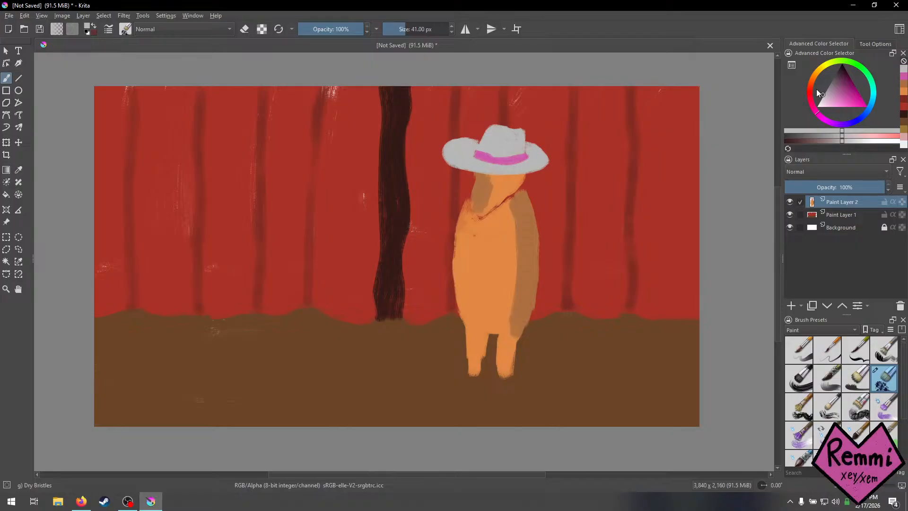
left_click_drag(841, 141, 836, 142)
left_click_drag(505, 130, 500, 130)
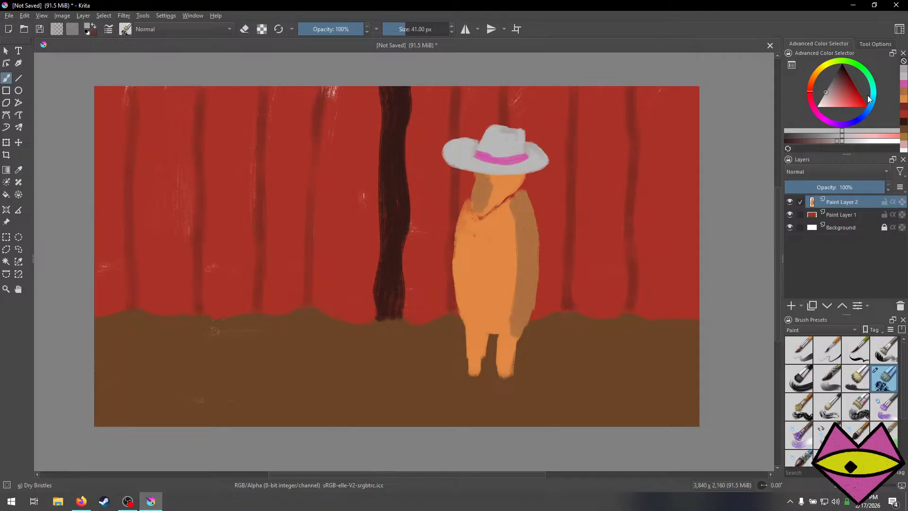
Outline a light grey shirt on the figure's body with a V-shaped neckline, a right edge and a bottom hem.
left_click(904, 77)
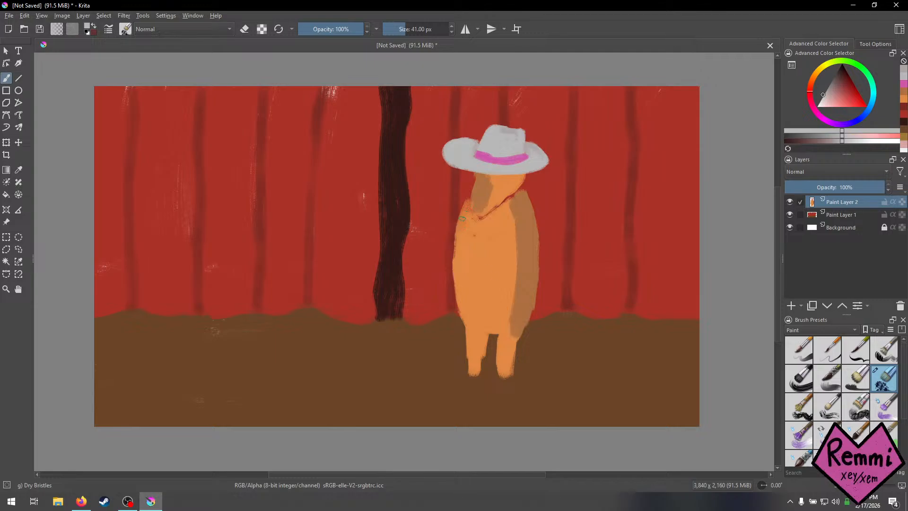
left_click_drag(478, 233, 510, 218)
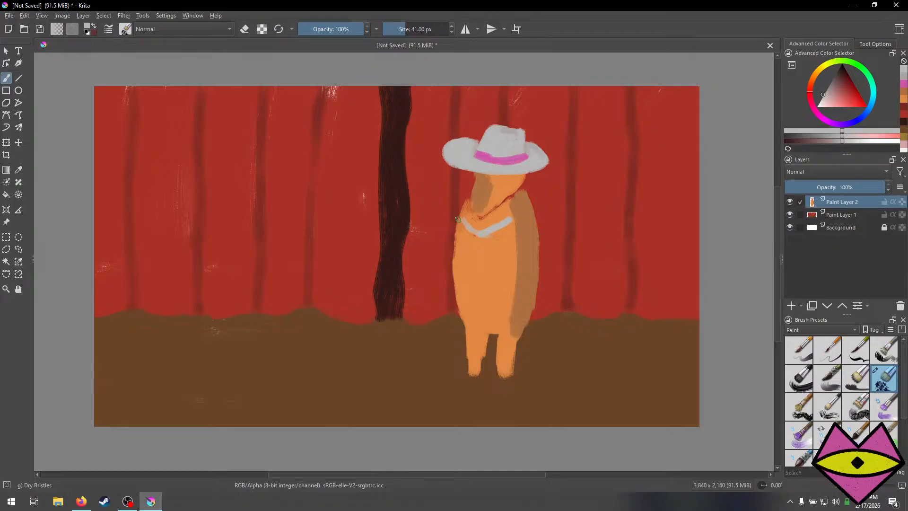
mouse_move(462, 220)
left_mouse_down()
mouse_move(491, 236)
mouse_move(509, 222)
mouse_move(506, 324)
left_mouse_up()
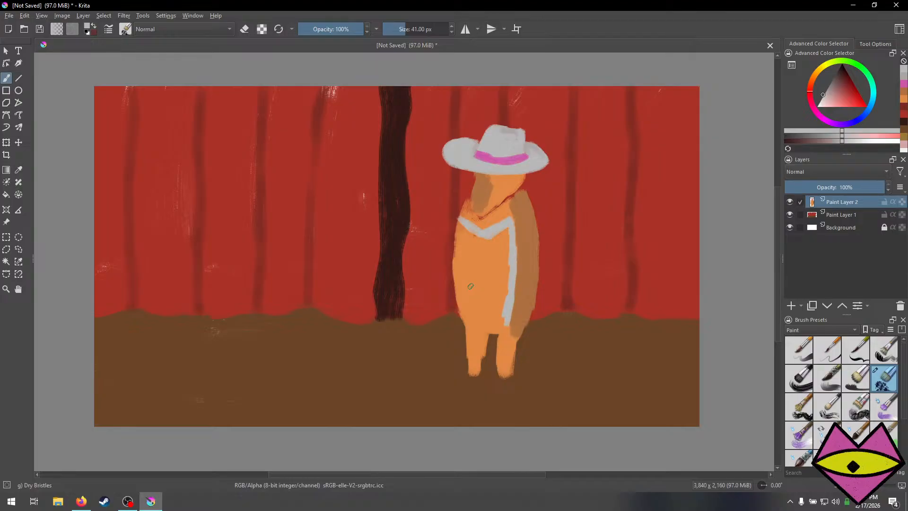
mouse_move(467, 313)
left_mouse_down()
mouse_move(507, 316)
mouse_move(466, 313)
mouse_move(457, 262)
mouse_move(458, 283)
left_mouse_up()
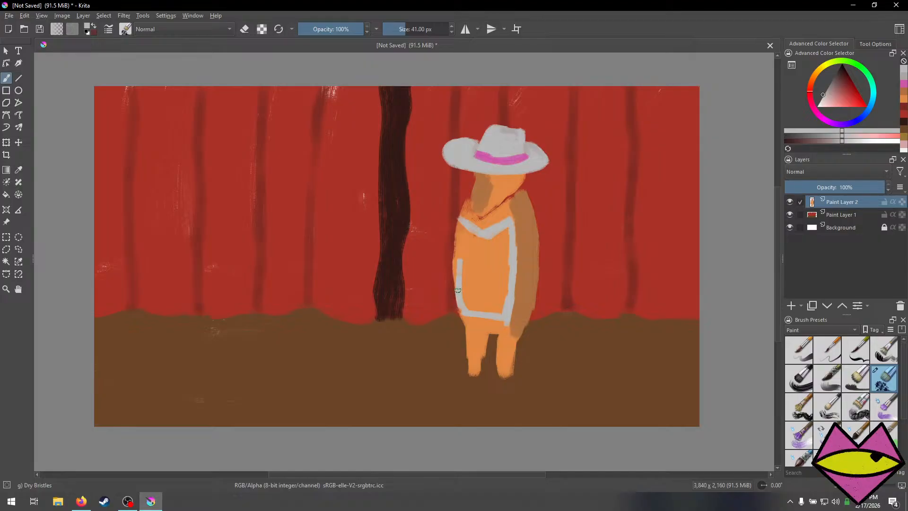
Close the shirt outline's left side and fill the shirt with light grey, enlarging the brush to 59 px.
mouse_move(458, 289)
left_mouse_down()
mouse_move(462, 221)
mouse_move(454, 264)
mouse_move(456, 239)
mouse_move(463, 313)
mouse_move(465, 283)
mouse_move(489, 310)
mouse_move(462, 307)
mouse_move(499, 312)
mouse_move(505, 246)
mouse_move(510, 290)
mouse_move(500, 236)
mouse_move(505, 229)
mouse_move(506, 245)
mouse_move(509, 226)
mouse_move(491, 313)
mouse_move(497, 273)
mouse_move(491, 305)
mouse_move(464, 279)
mouse_move(467, 237)
mouse_move(457, 268)
mouse_move(462, 231)
mouse_move(490, 245)
mouse_move(500, 238)
mouse_move(481, 258)
mouse_move(494, 265)
mouse_move(493, 302)
mouse_move(475, 304)
mouse_move(479, 247)
left_mouse_up()
key("bracketright")
key("bracketright")
key("bracketright")
key("bracketright")
key("bracketright")
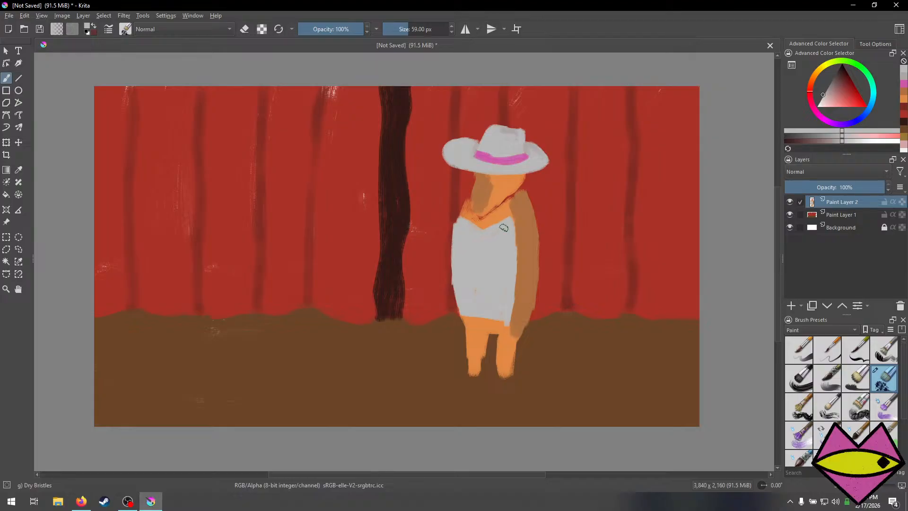
Set the paint colour to the body's orange and cover the red line above the shirt's neckline.
left_click(904, 99)
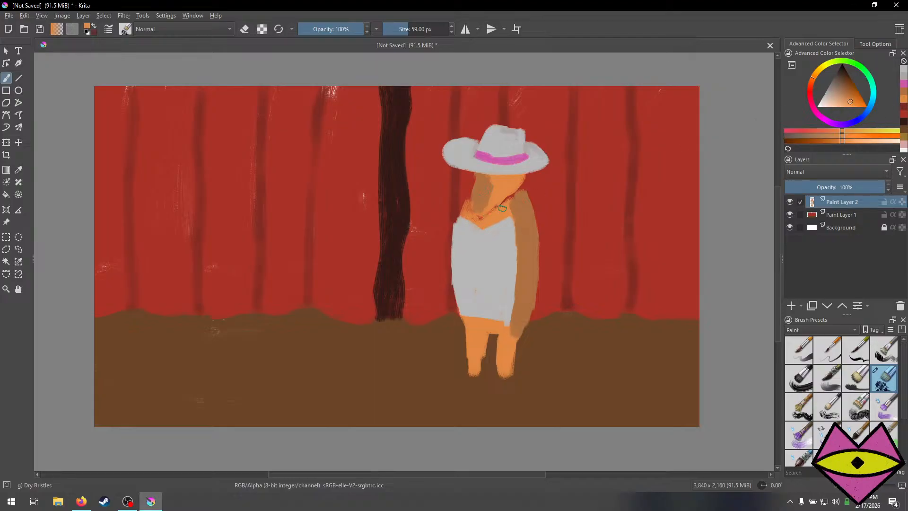
left_click_drag(511, 201, 495, 210)
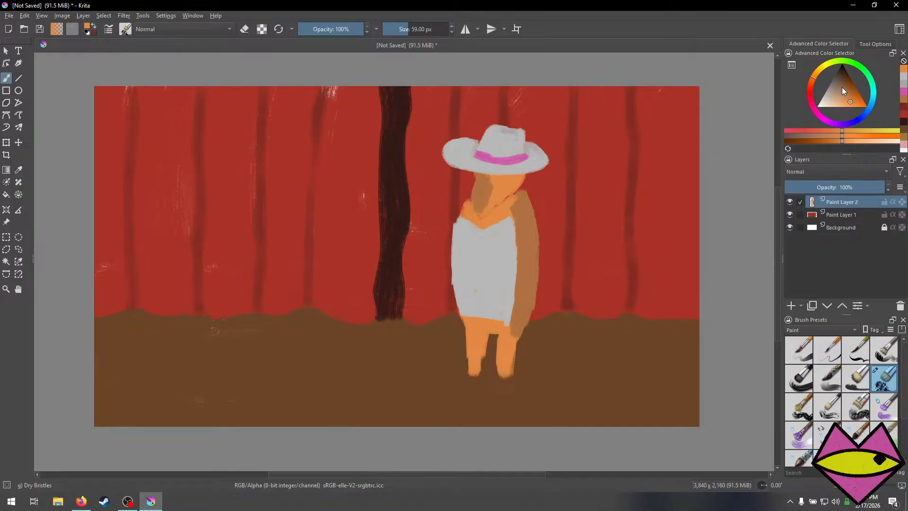
Set the paint colour to the hat band's pink, try a 41 px flower on the shirt's upper right, and undo it.
left_click(903, 90)
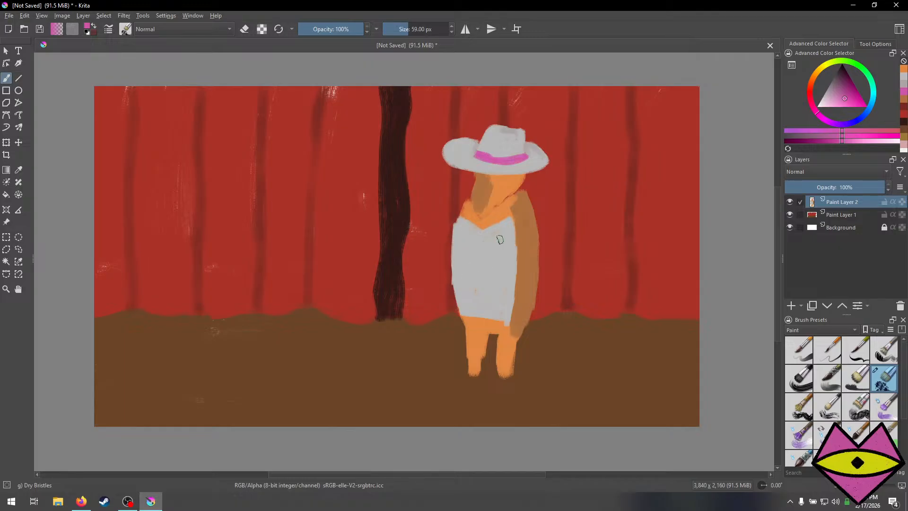
left_click_drag(502, 238, 498, 242)
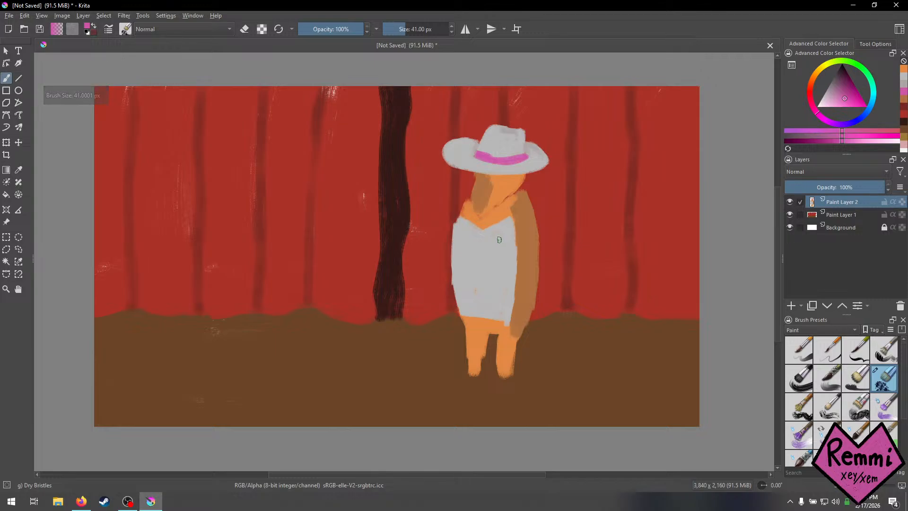
mouse_move(498, 239)
left_mouse_down()
mouse_move(489, 245)
mouse_move(497, 235)
left_mouse_up()
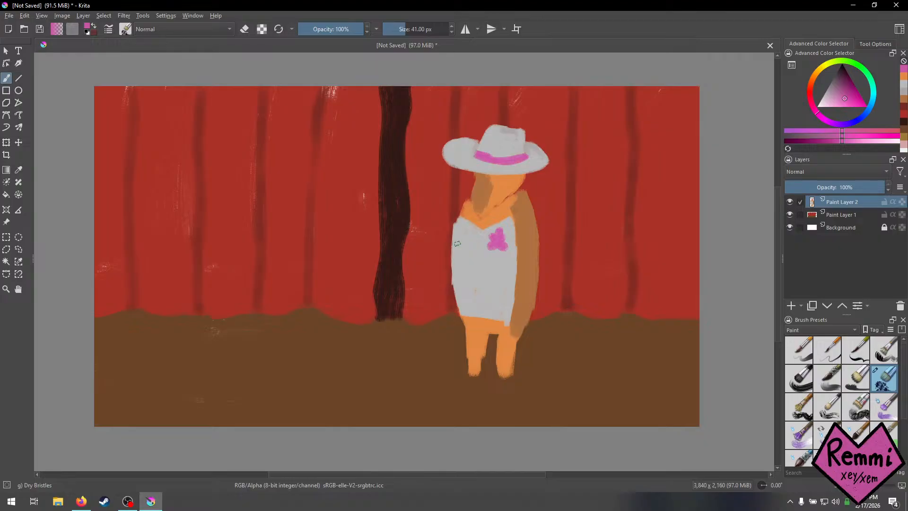
key("ctrl+z")
key("ctrl+z")
key("ctrl+z")
key("ctrl+z")
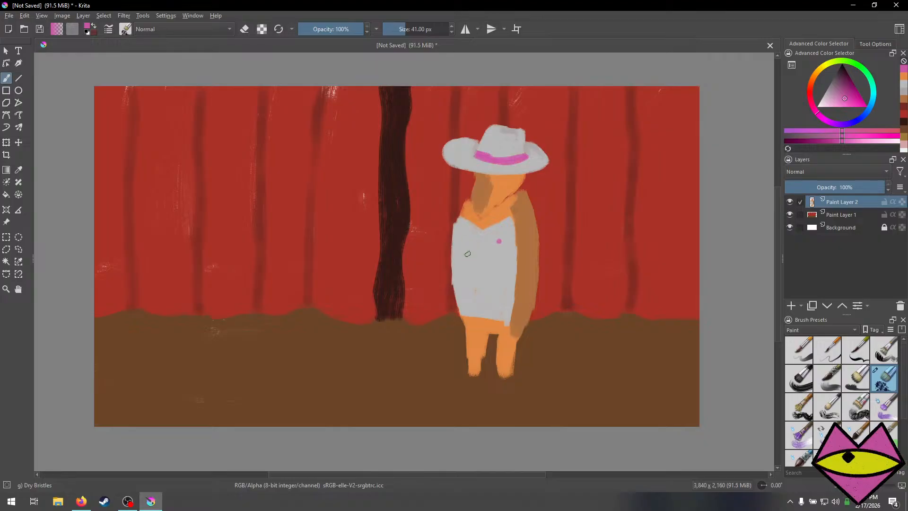
Reduce the brush size to 22 px and paint a five-petalled pink flower on the shirt's upper right.
key("bracketleft")
key("bracketleft")
key("bracketleft")
key("bracketleft")
key("bracketleft")
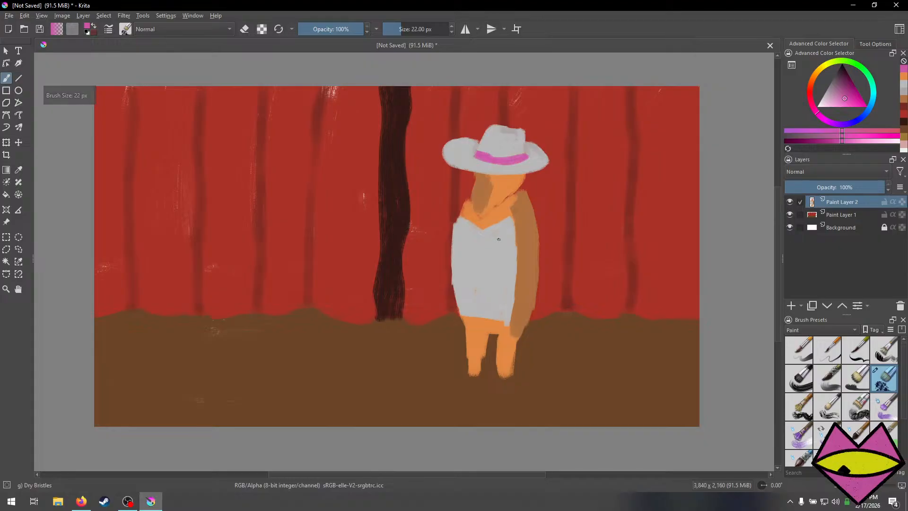
left_click_drag(499, 239, 503, 240)
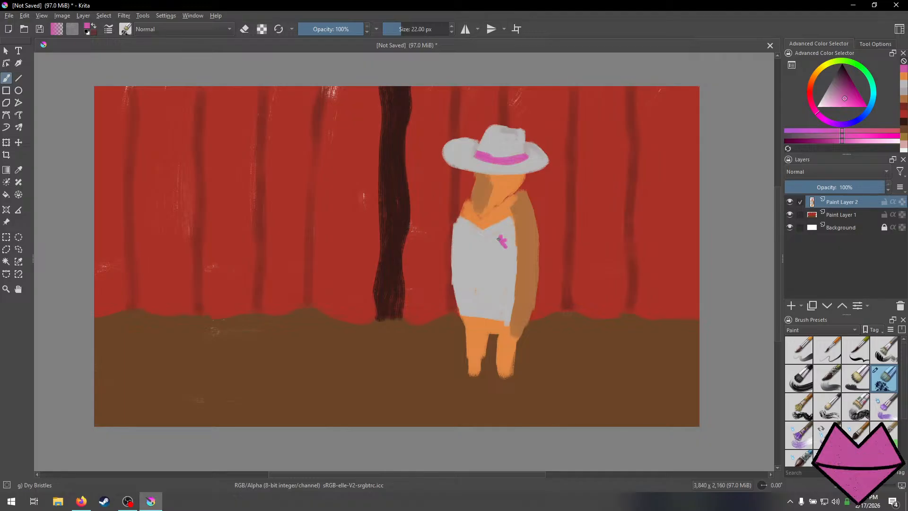
left_click_drag(500, 238, 494, 241)
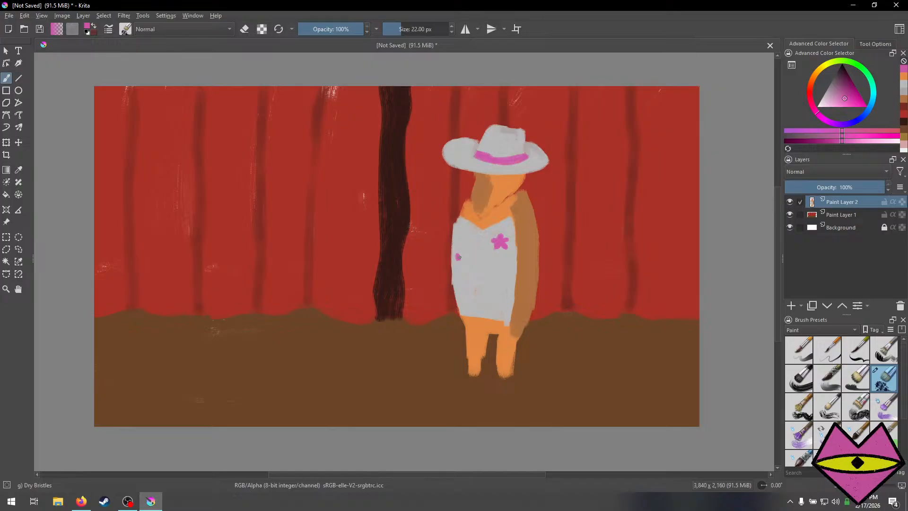
Paint pink flowers at the shirt's left edge, centre and upper left, plus a partial one at the upper-left edge.
left_click_drag(458, 257, 463, 253)
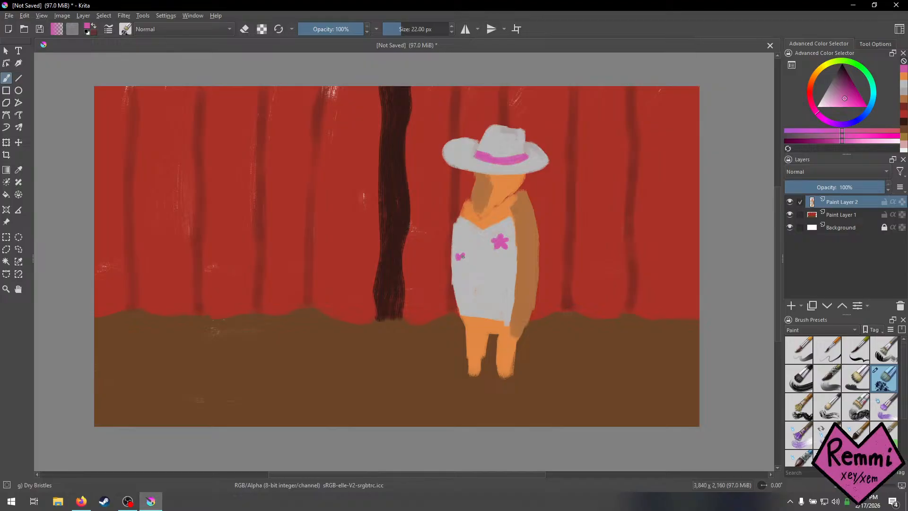
left_click_drag(458, 259, 461, 261)
left_click_drag(485, 270, 485, 280)
left_click_drag(471, 240, 474, 242)
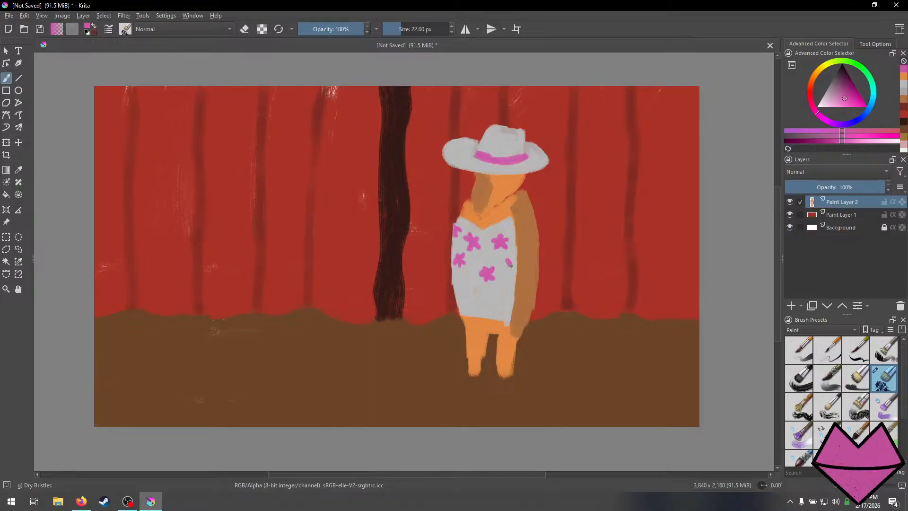
Add pink flowers at the shirt's right edge and lower left, and a small one above the central flower.
left_click_drag(510, 265, 514, 260)
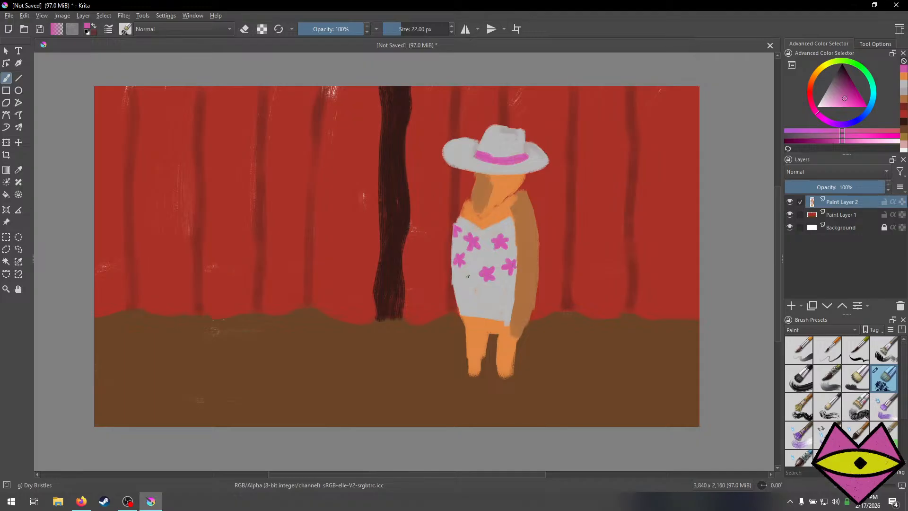
left_click_drag(465, 275, 472, 274)
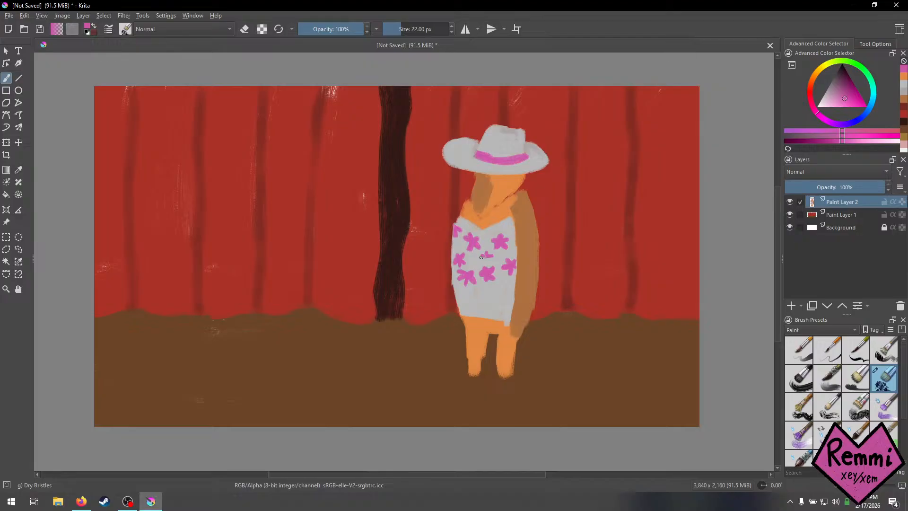
left_click_drag(483, 260, 502, 286)
Paint a bottom row of three pink flowers across the lower part of the shirt.
left_click_drag(500, 290, 496, 287)
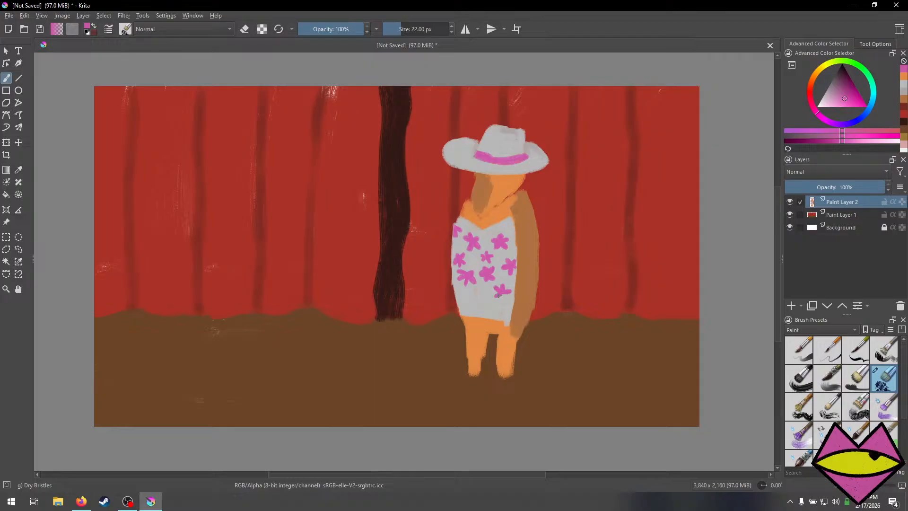
left_click_drag(504, 294, 506, 299)
left_click_drag(483, 291, 482, 292)
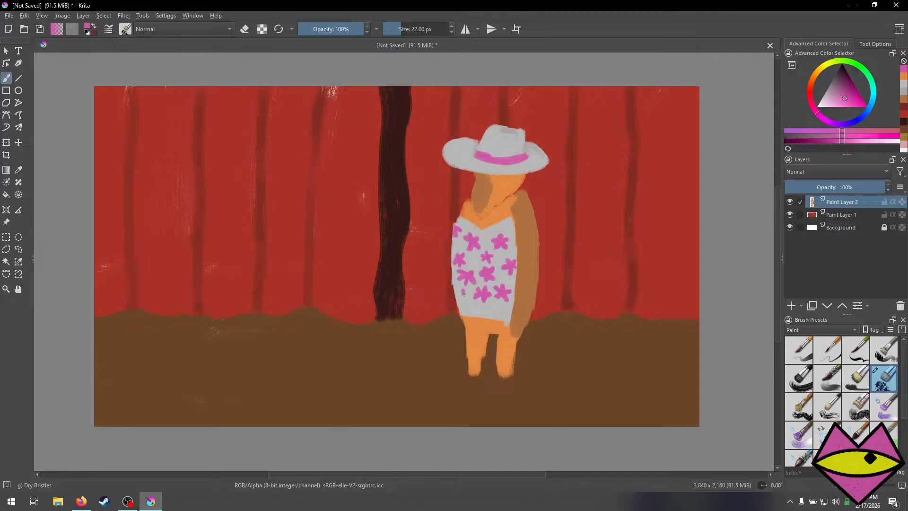
left_click_drag(463, 292, 466, 296)
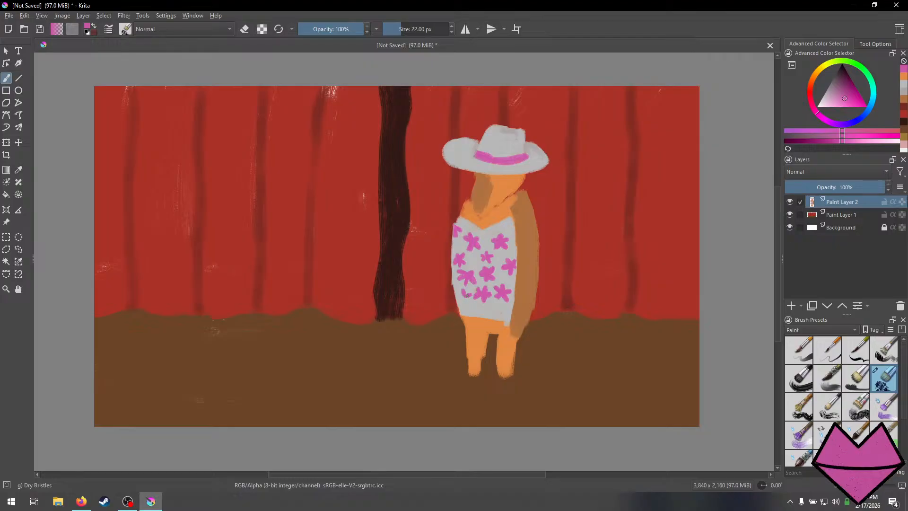
left_click_drag(466, 296, 470, 303)
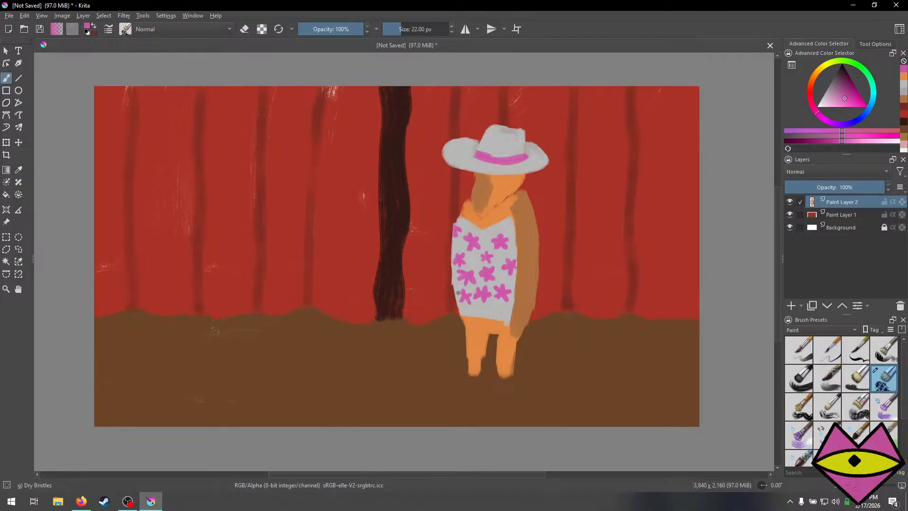
Paint a small pink flower at the shirt's bottom hem, undoing the extra stroke on the leg.
left_click_drag(493, 303, 493, 308)
left_click_drag(479, 350, 474, 355)
key("ctrl+z")
Paint light grey cowboy boots with pointed toes over the lower part of both of the figure's orange legs.
left_click(903, 84)
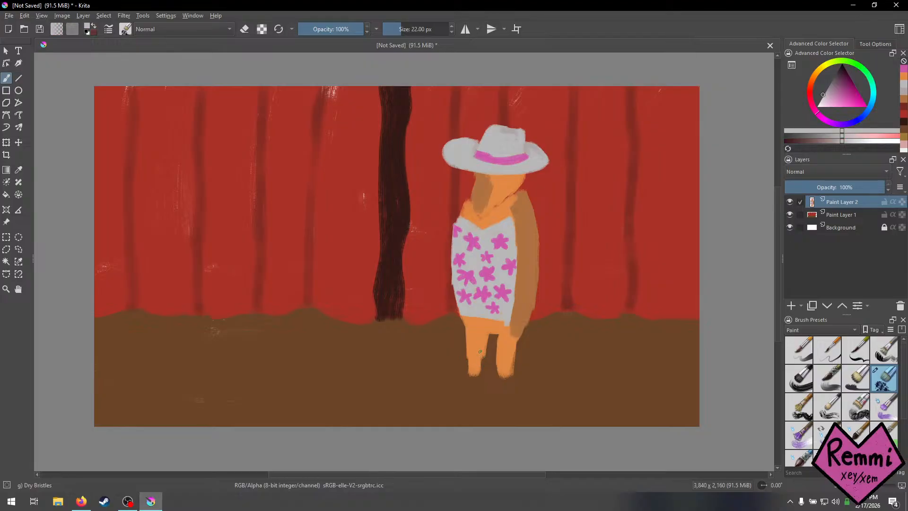
mouse_move(476, 356)
left_mouse_down()
mouse_move(487, 351)
mouse_move(483, 376)
mouse_move(475, 374)
left_mouse_up()
key("ctrl+z")
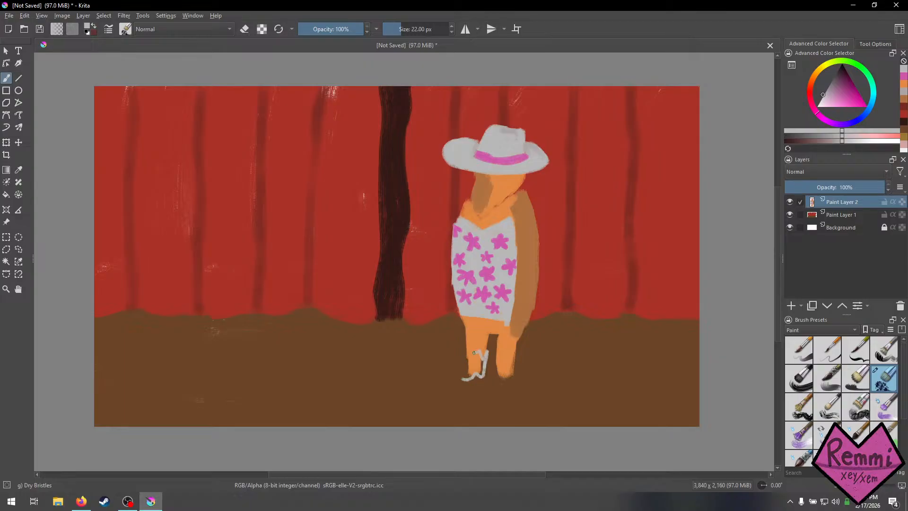
mouse_move(468, 351)
left_mouse_down()
mouse_move(462, 375)
mouse_move(469, 381)
mouse_move(464, 375)
left_mouse_up()
key("ctrl+z")
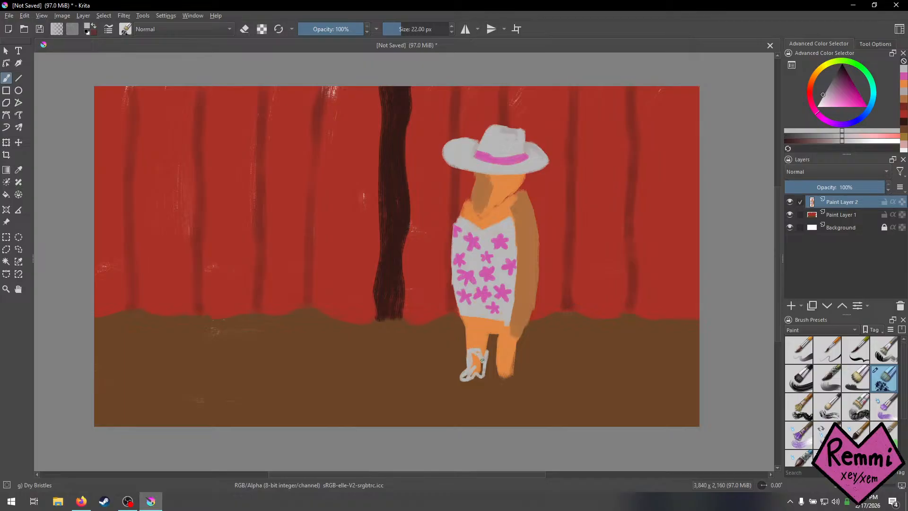
mouse_move(481, 362)
left_mouse_down()
mouse_move(476, 374)
mouse_move(476, 359)
left_mouse_up()
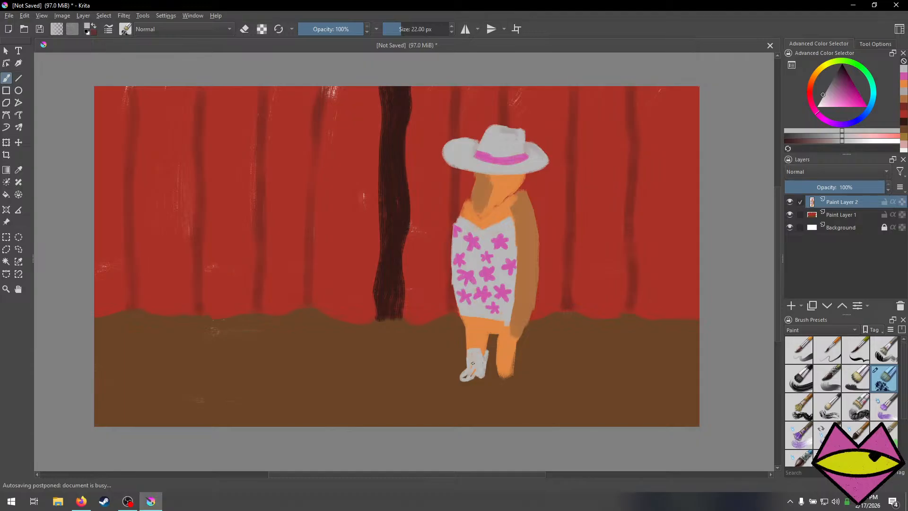
left_click_drag(469, 373, 474, 371)
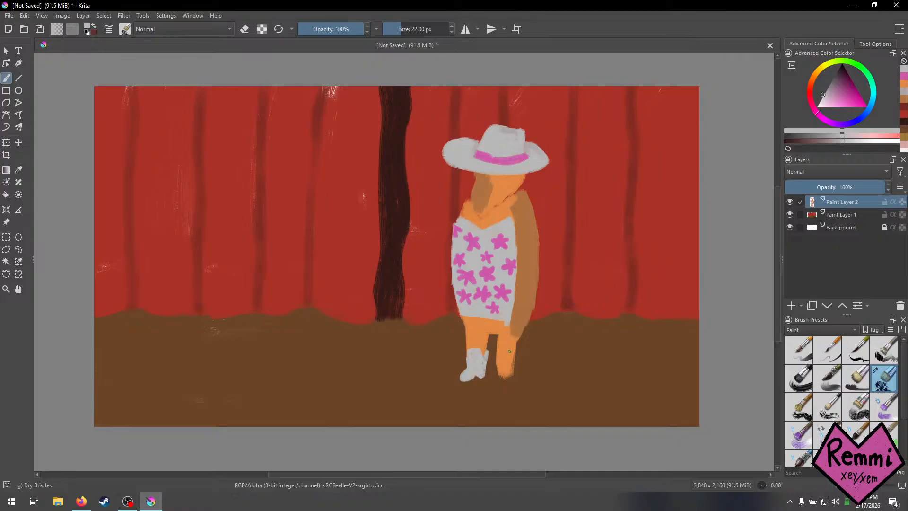
mouse_move(512, 358)
left_mouse_down()
mouse_move(489, 385)
mouse_move(517, 377)
mouse_move(515, 354)
mouse_move(514, 374)
mouse_move(498, 387)
mouse_move(489, 382)
mouse_move(497, 369)
mouse_move(488, 382)
mouse_move(501, 384)
mouse_move(508, 367)
mouse_move(498, 386)
mouse_move(514, 365)
left_mouse_up()
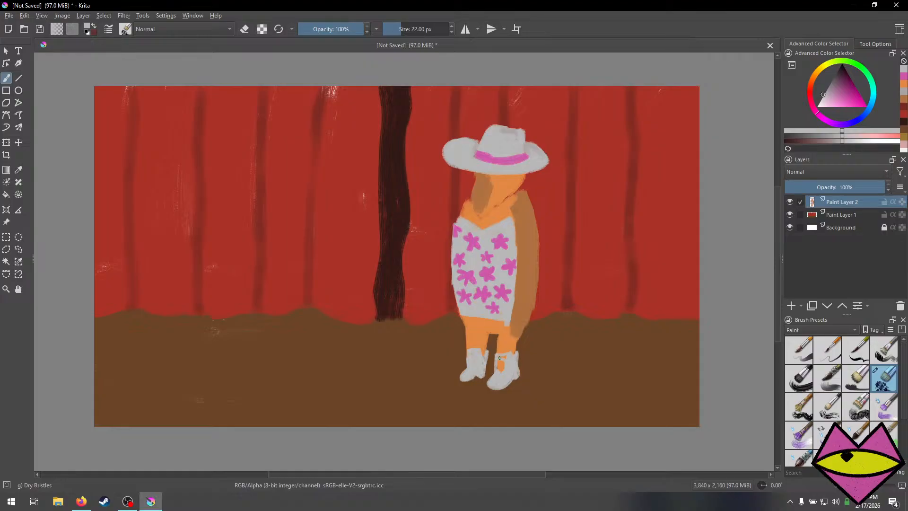
left_click_drag(507, 356, 502, 369)
left_click(820, 101)
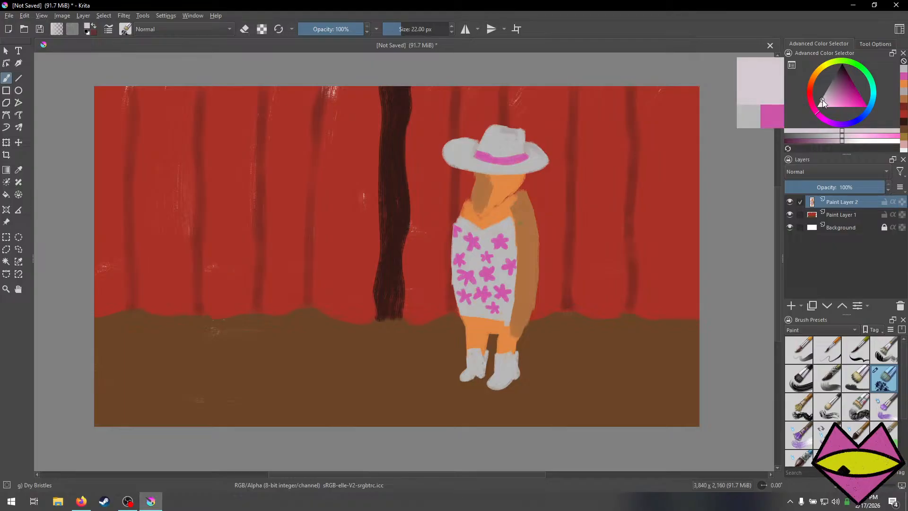
left_click_drag(497, 198, 485, 212)
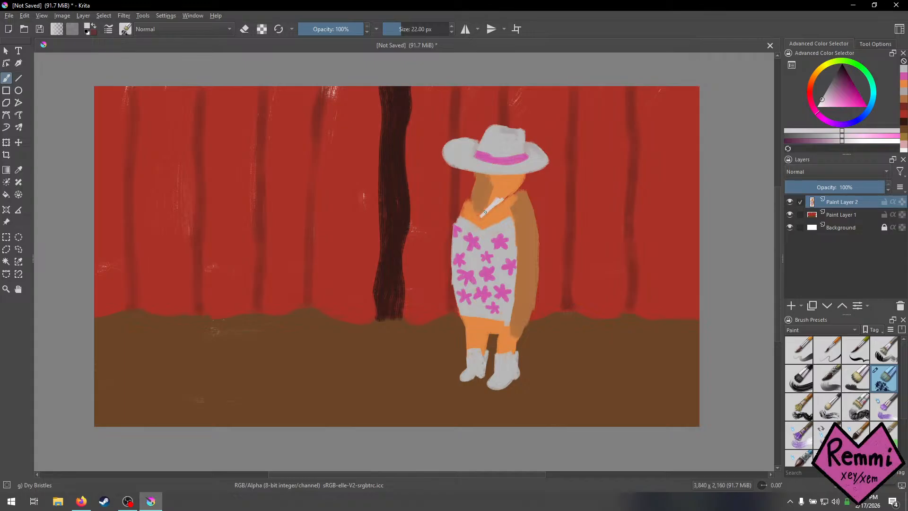
key("ctrl+z")
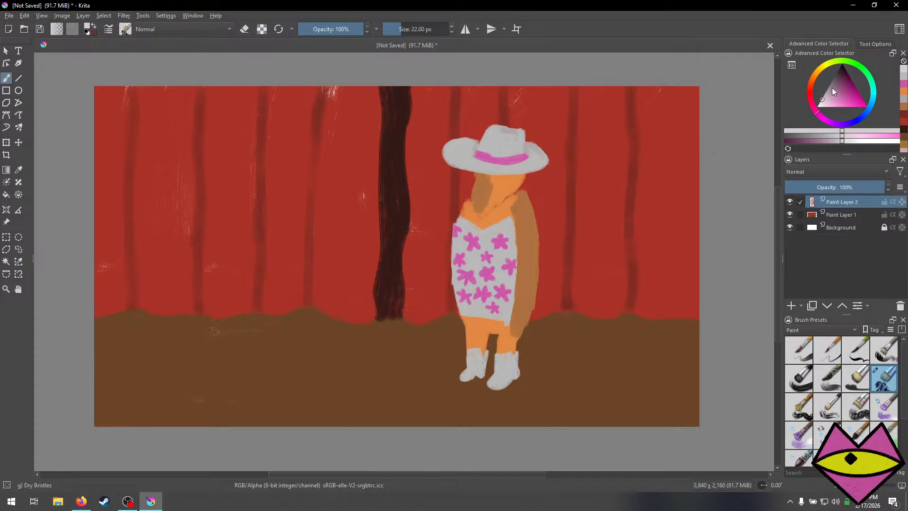
Paint a small oval eye below the hat brim and a short curved mouth on the face in very dark purple.
left_click(842, 74)
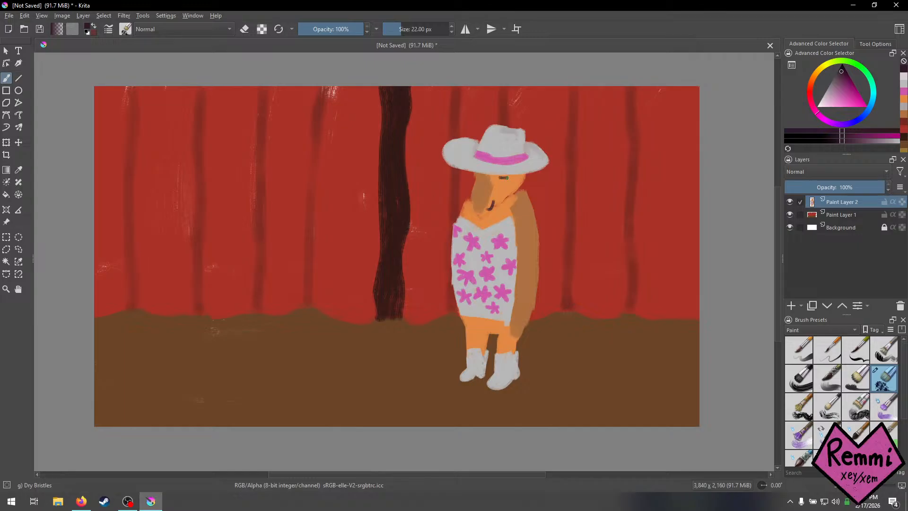
left_click(503, 177)
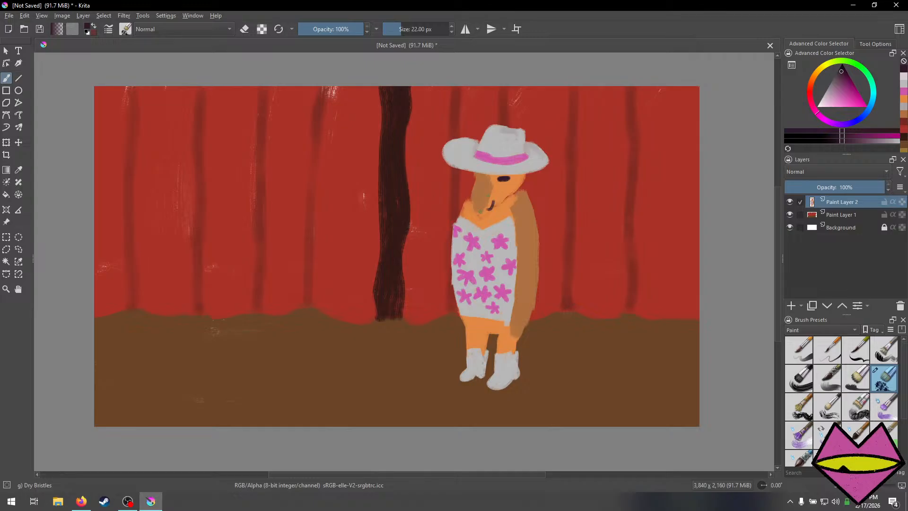
Reduce the brush size to 18 px and paint short light orange spiky fur strokes over the brown back and the brown side of the head.
key("bracketleft")
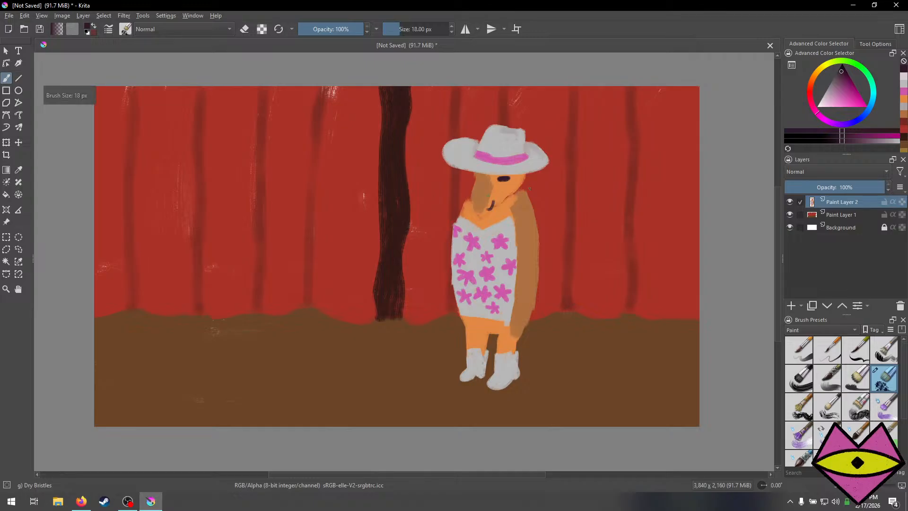
left_click(903, 100)
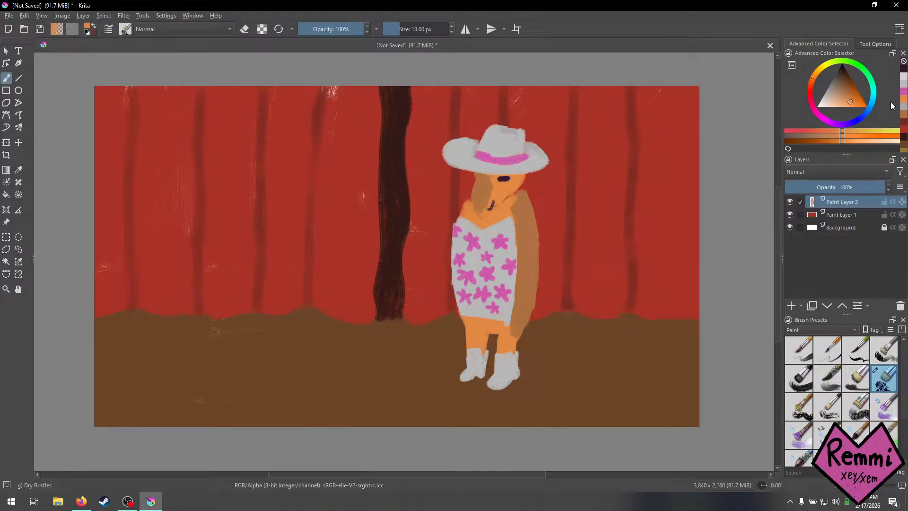
left_click_drag(850, 101, 842, 101)
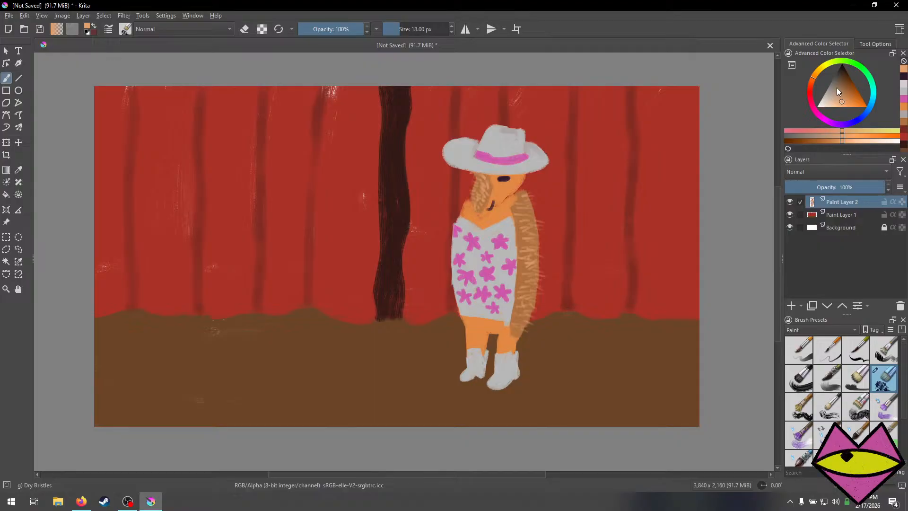
Paint the figure's right-hand arm in orange, running down over the brown back and bending up onto the shirt's edge.
left_click(847, 93)
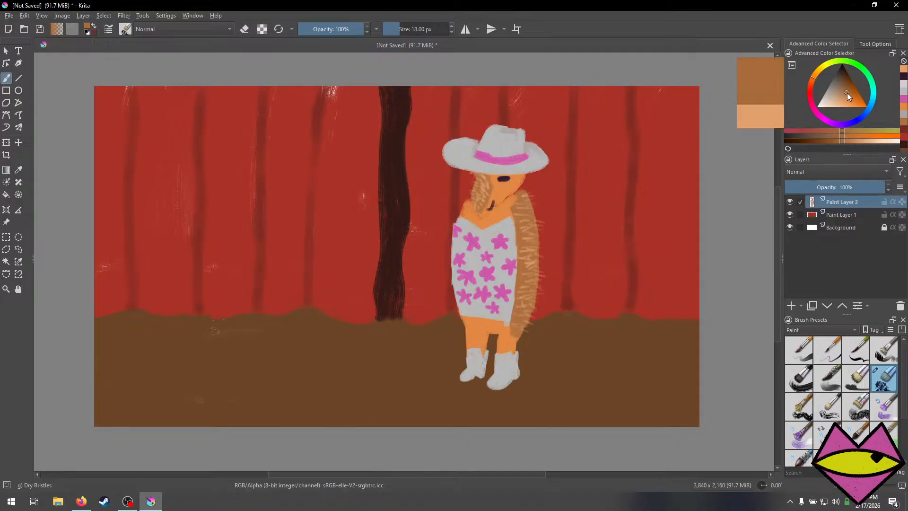
left_click(901, 98)
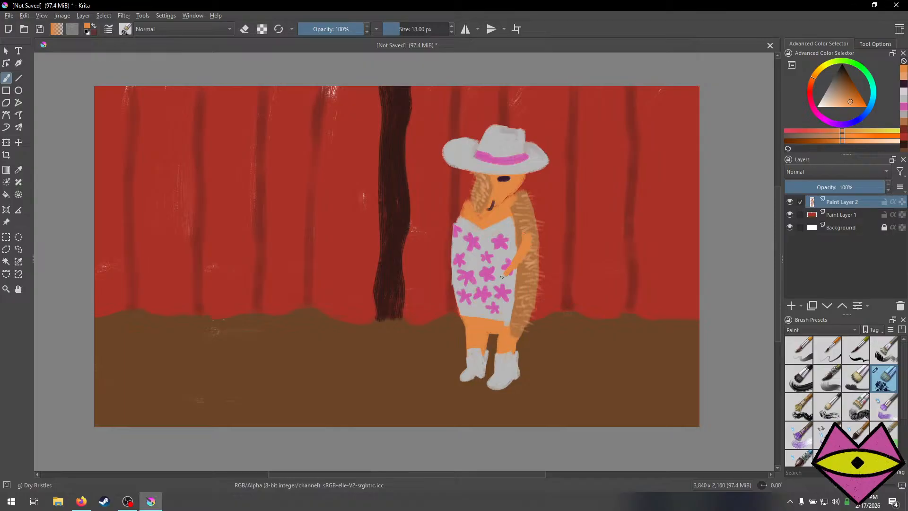
left_click_drag(507, 245, 502, 272)
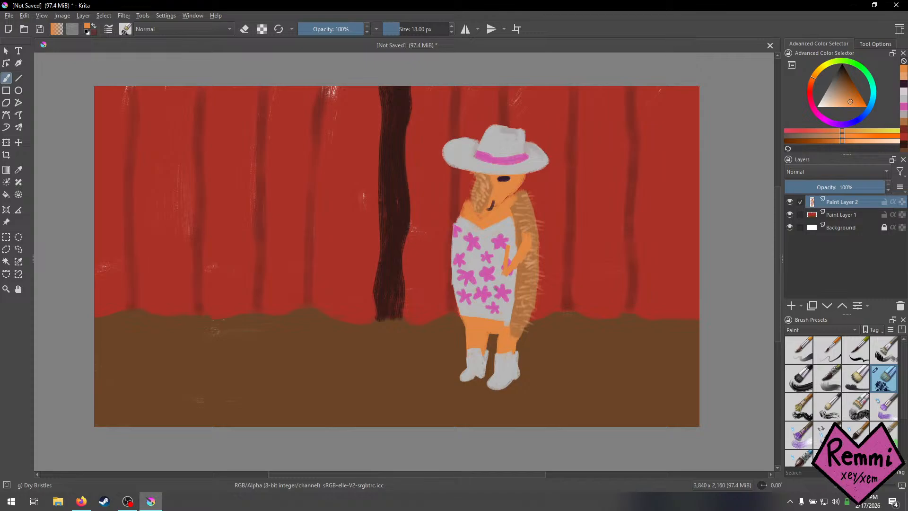
key("ctrl+z")
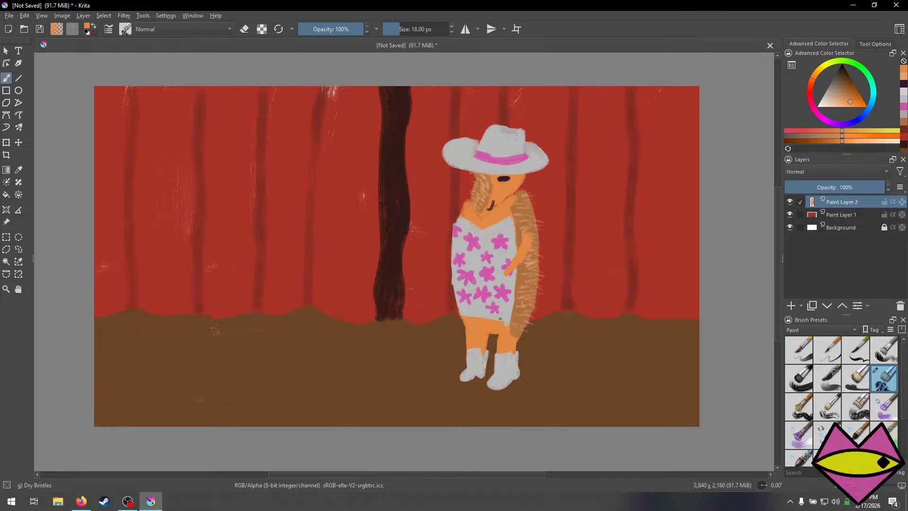
key("ctrl+z")
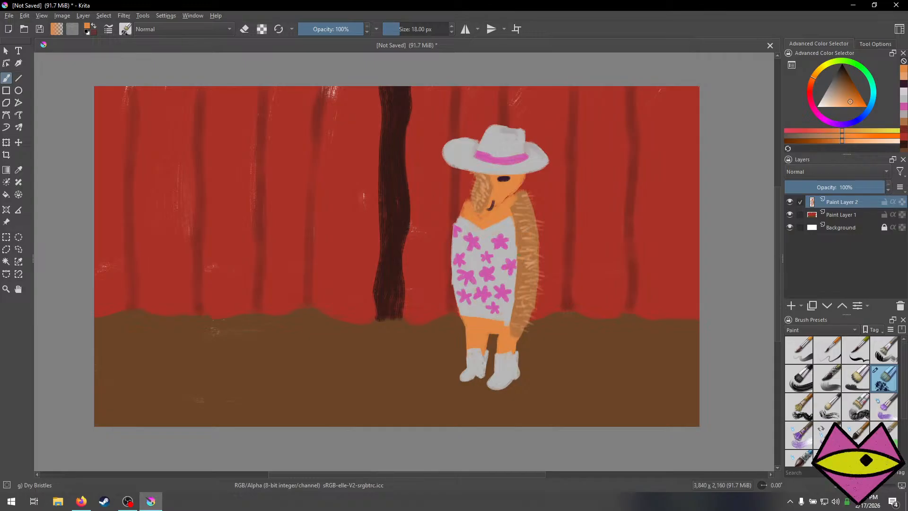
left_click_drag(524, 242, 524, 267)
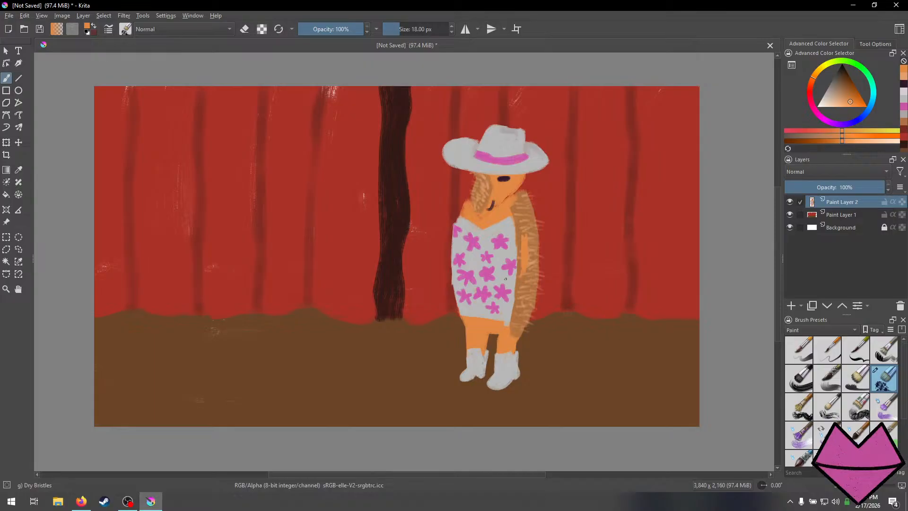
left_click_drag(513, 274, 511, 255)
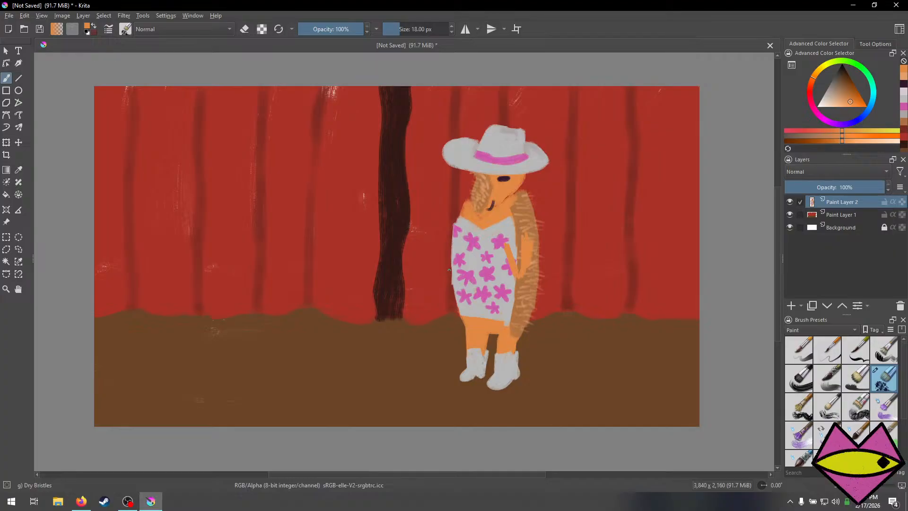
Paint the figure's left-hand arm in orange, bending outside the shirt's edge with the forearm across the shirt.
mouse_move(449, 270)
left_mouse_down()
mouse_move(462, 269)
mouse_move(466, 281)
mouse_move(455, 276)
left_mouse_up()
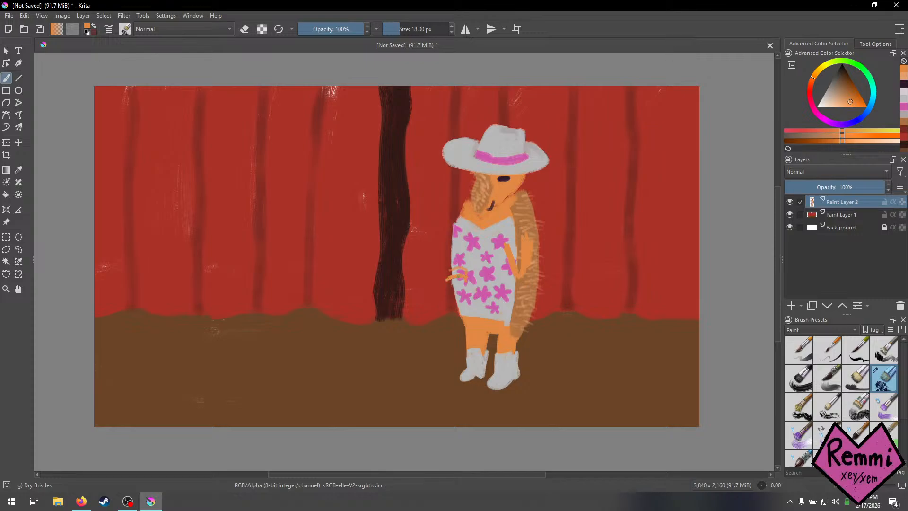
left_click_drag(446, 269, 446, 277)
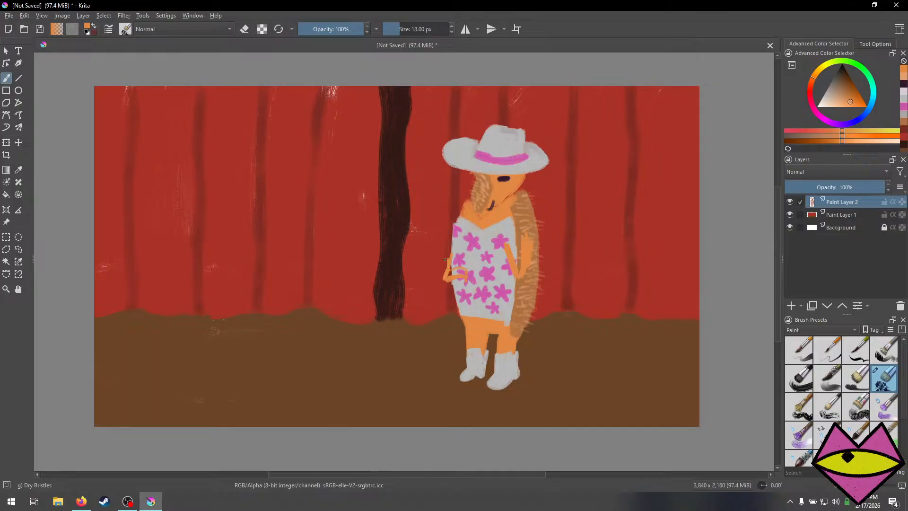
key("ctrl+z")
mouse_move(449, 252)
left_mouse_down()
mouse_move(445, 280)
mouse_move(458, 271)
left_mouse_up()
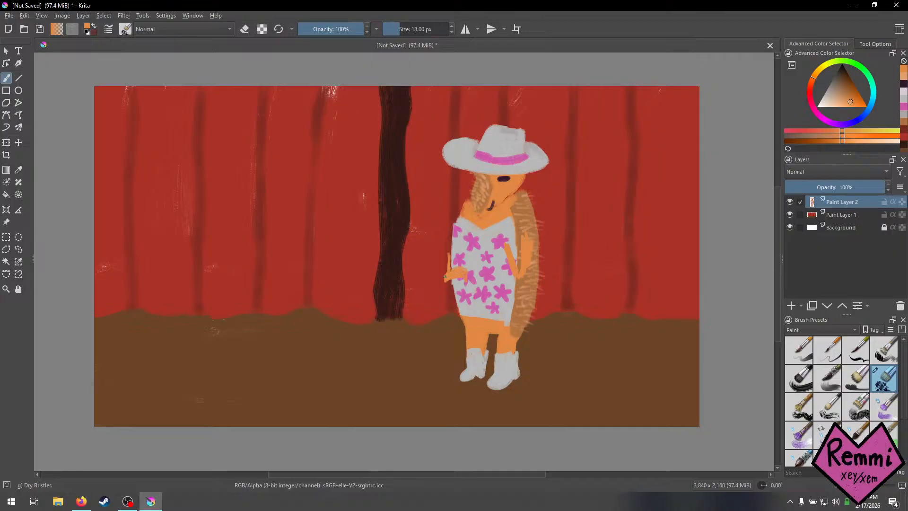
left_click_drag(445, 276, 447, 252)
Outline a small guitar in dark magenta diagonally across the shirt, with the body at one hand and the neck at the other.
left_click(903, 107)
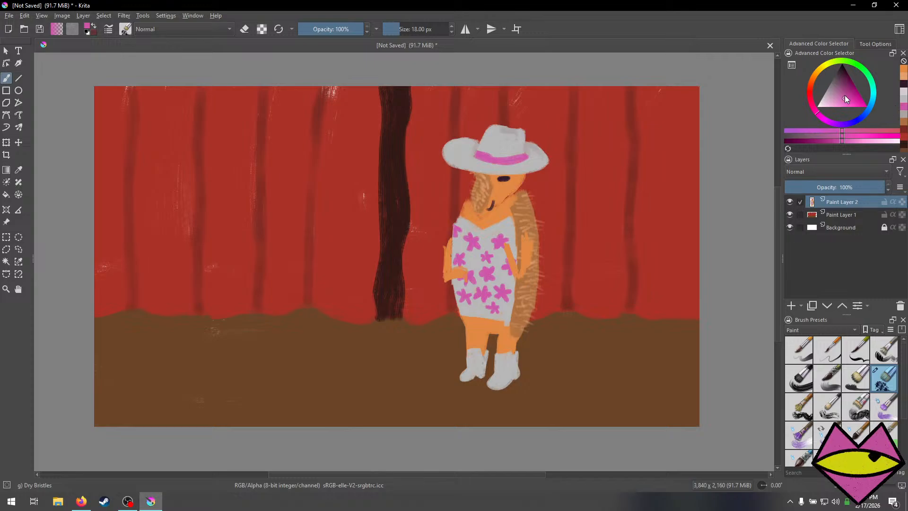
left_click_drag(844, 95, 848, 85)
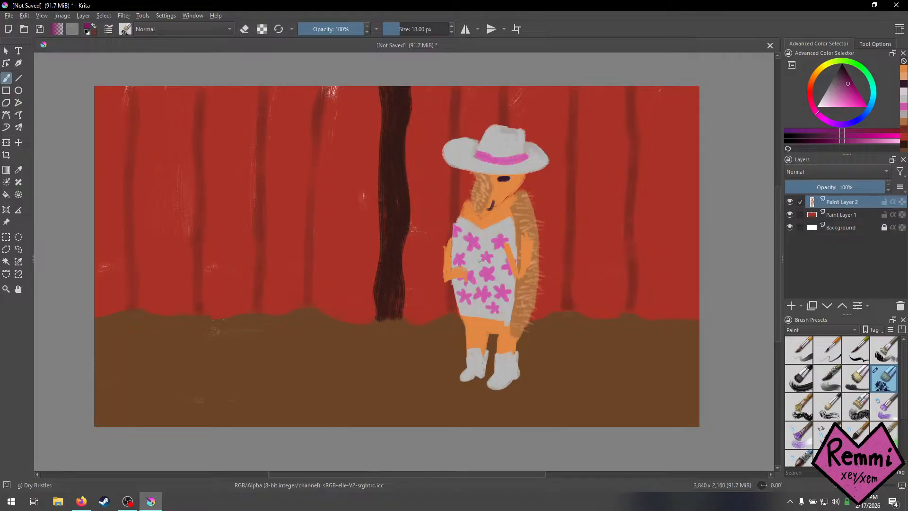
mouse_move(472, 263)
left_mouse_down()
mouse_move(463, 265)
mouse_move(467, 282)
left_mouse_up()
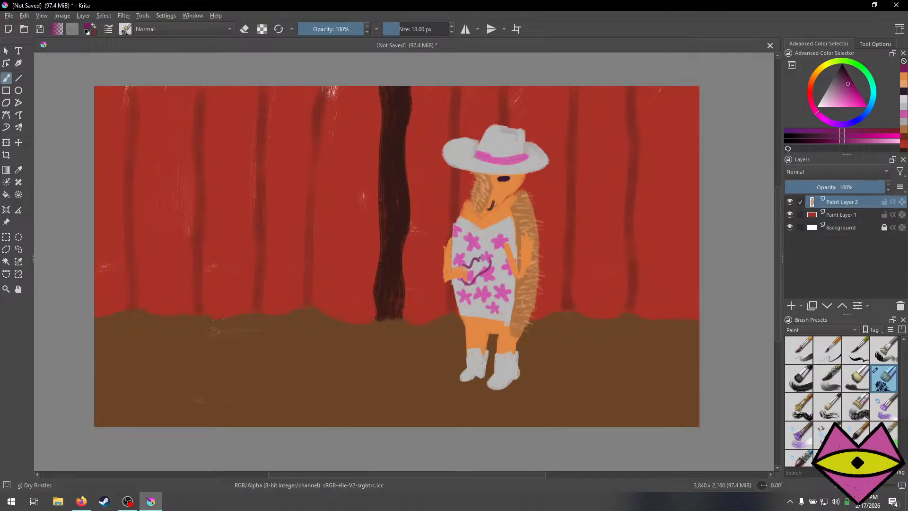
left_click_drag(493, 247, 508, 232)
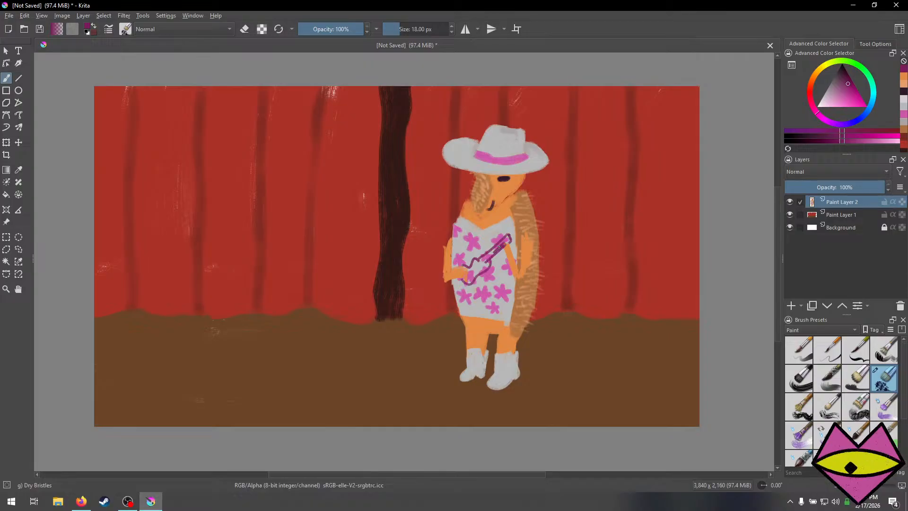
Fill the guitar's neck, headstock and body with solid dark magenta.
left_click_drag(499, 245, 480, 260)
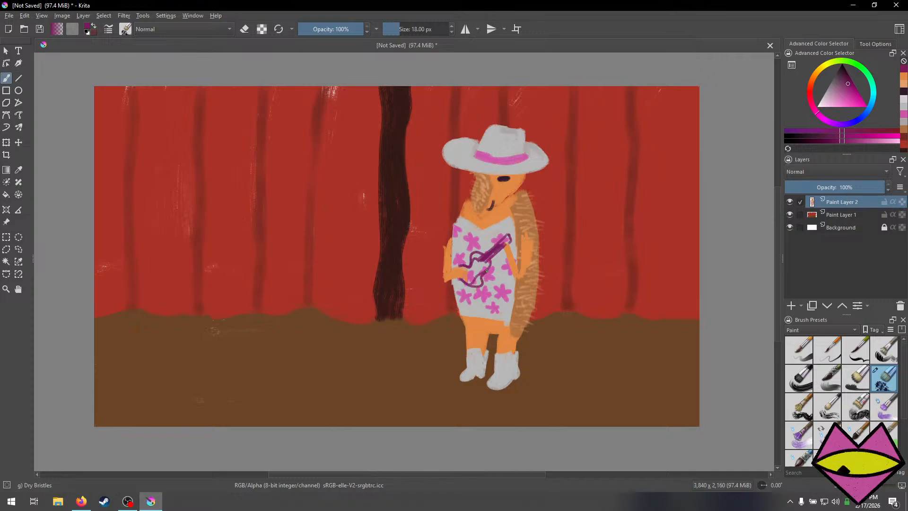
left_click_drag(494, 258, 489, 260)
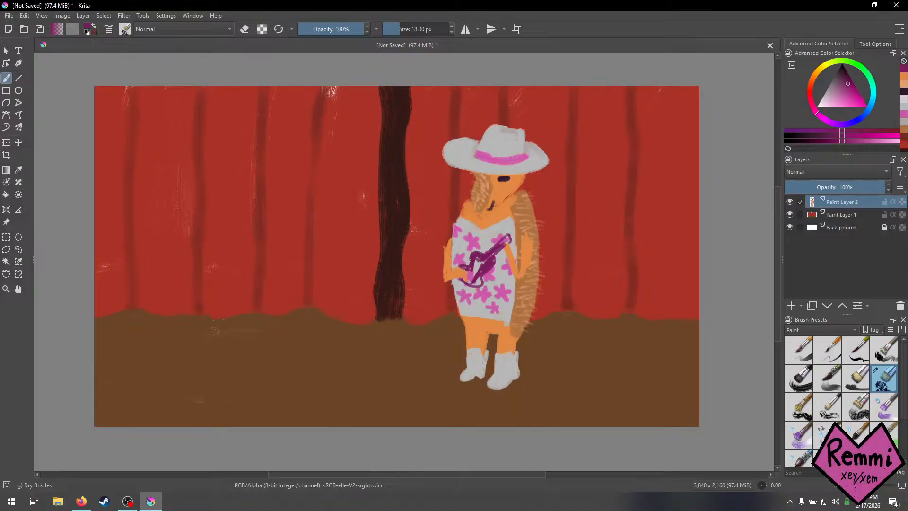
left_click_drag(471, 268, 473, 280)
left_click_drag(478, 261, 484, 263)
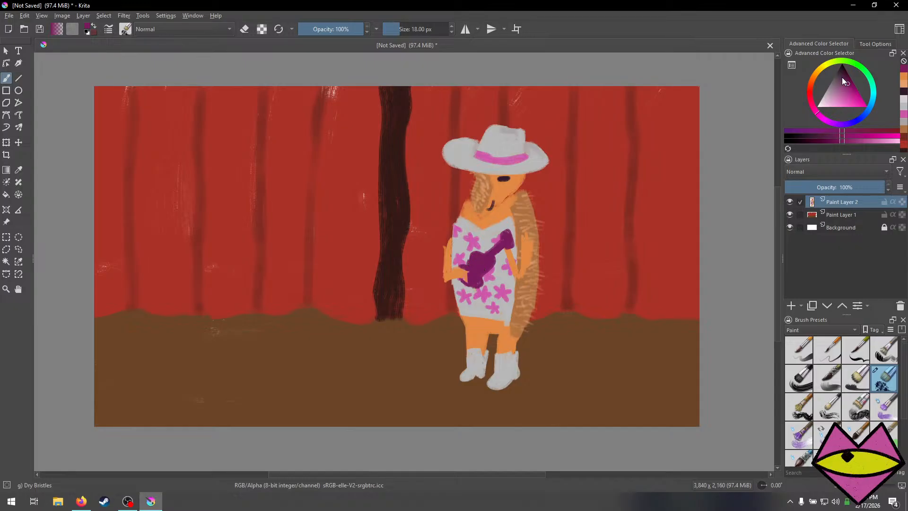
Paint a near-black oval sound hole on the guitar's body and thin pale grey strings along its neck.
left_click_drag(843, 76, 843, 67)
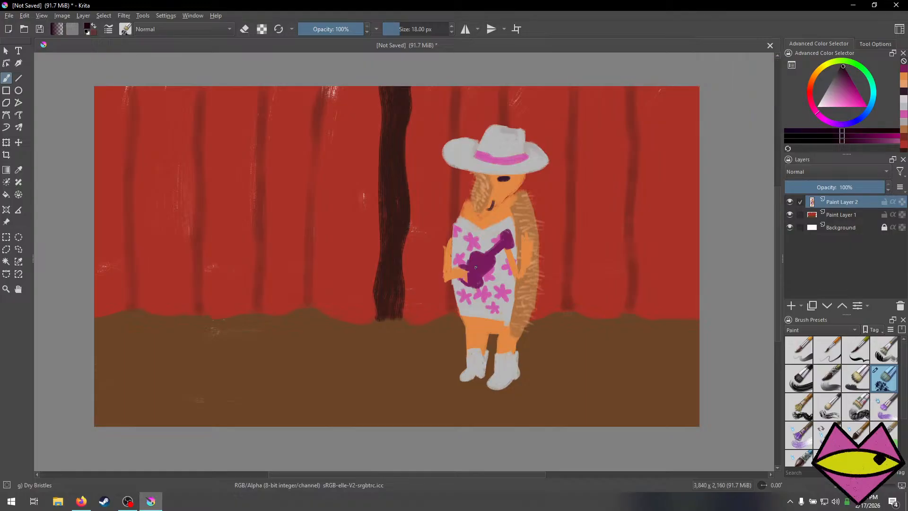
left_click_drag(478, 266, 473, 267)
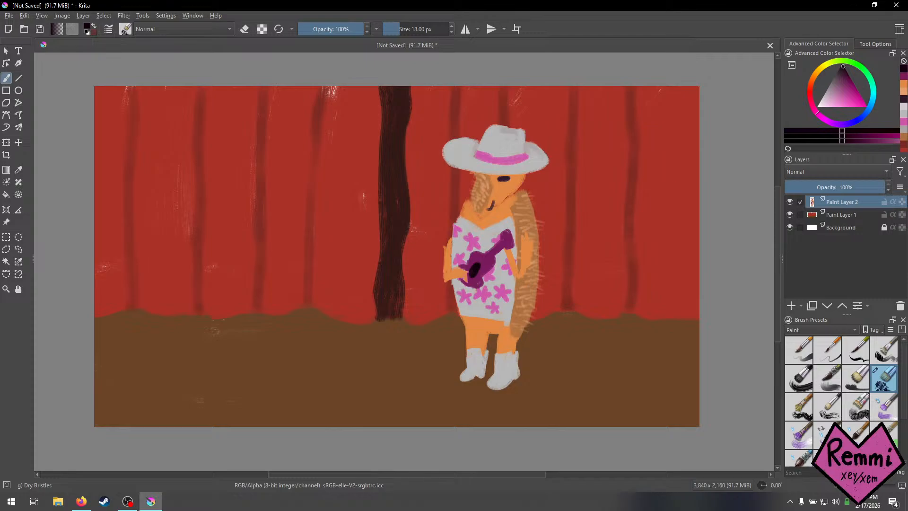
left_click(903, 108)
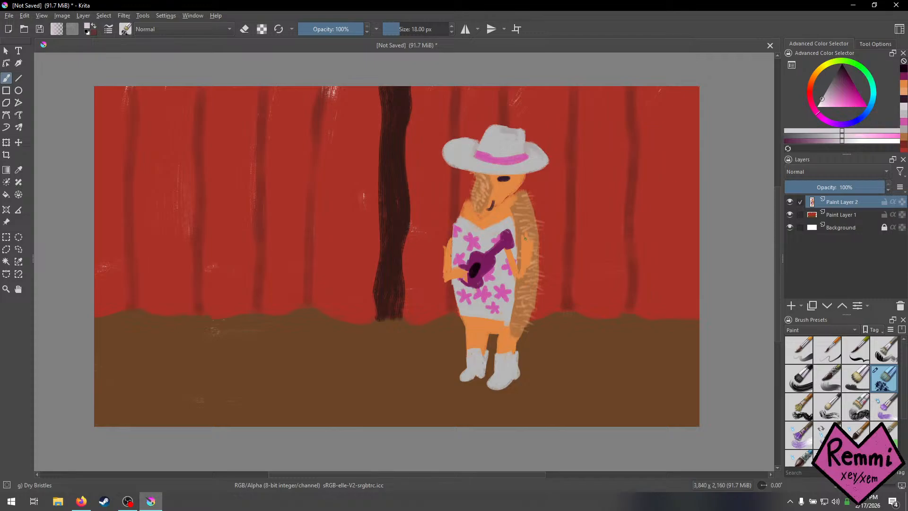
left_click_drag(508, 238, 468, 273)
left_click_drag(508, 243, 471, 274)
key("ctrl+z")
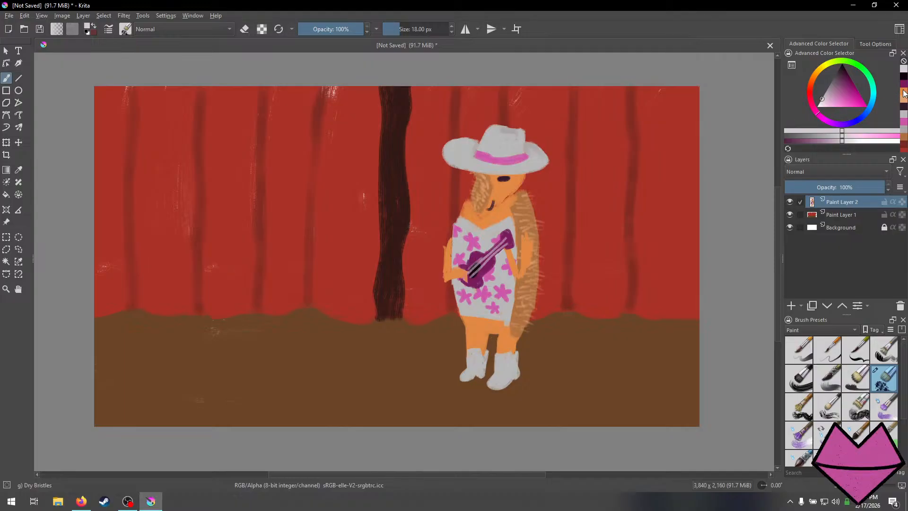
Straighten the shirt's lower hem in light grey and add slightly darker grey shading to the boots.
left_click(904, 114)
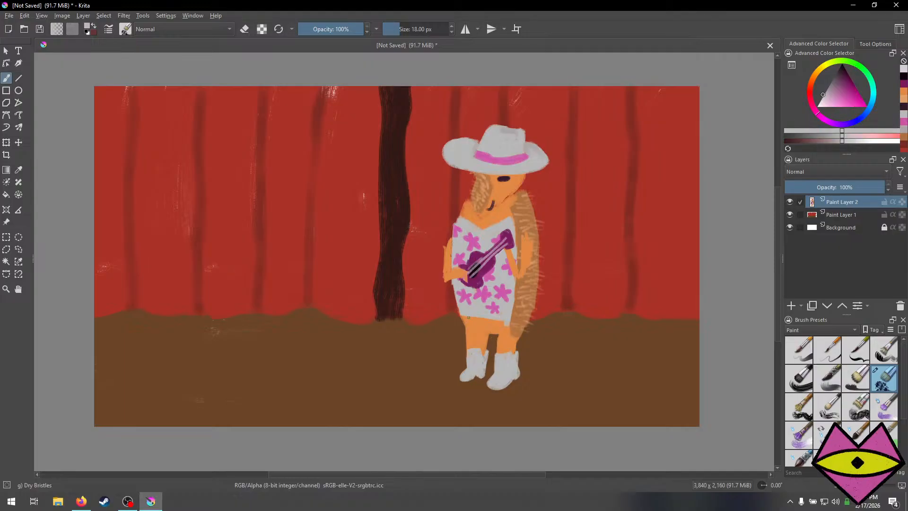
left_click_drag(465, 317, 503, 321)
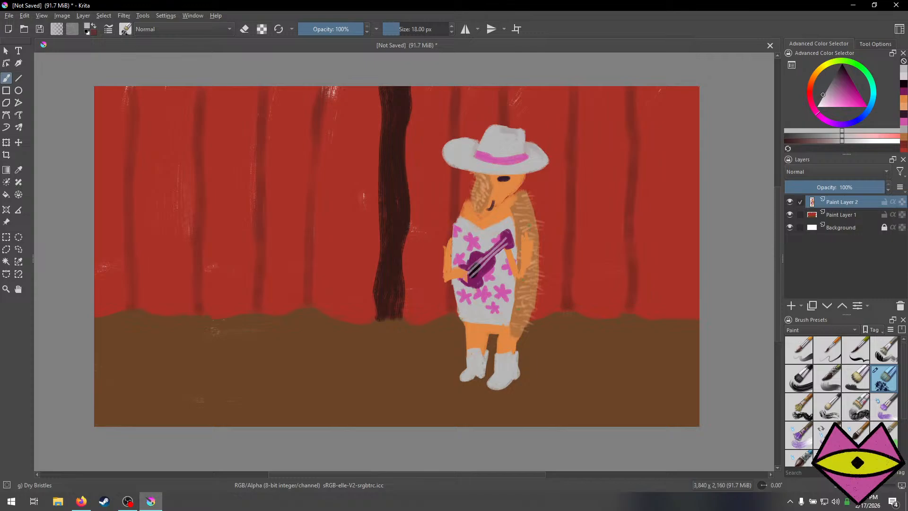
left_click(837, 141)
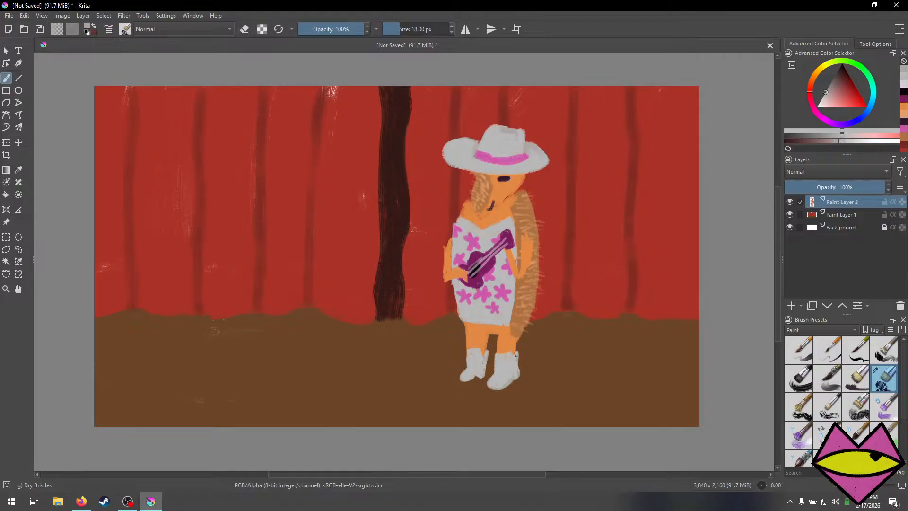
left_click_drag(517, 356, 518, 375)
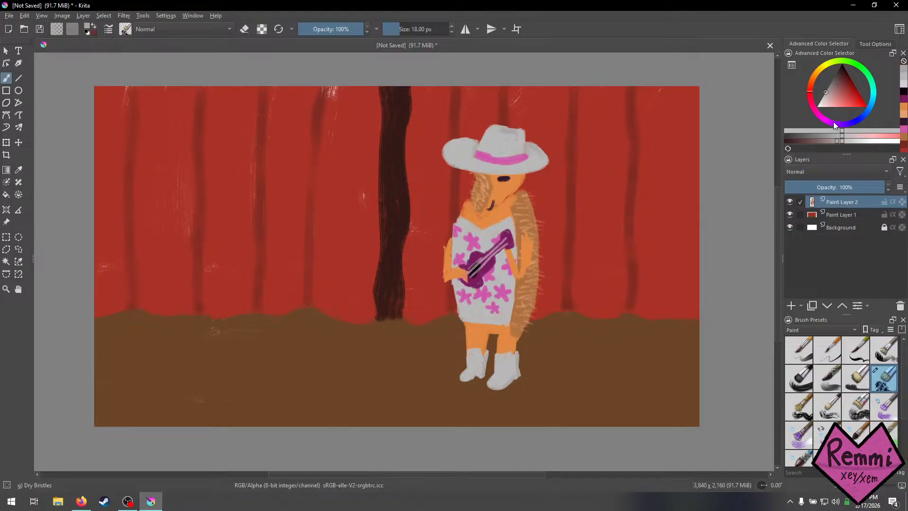
Shade the guitar's body and neck with a slightly darker magenta.
left_click(901, 105)
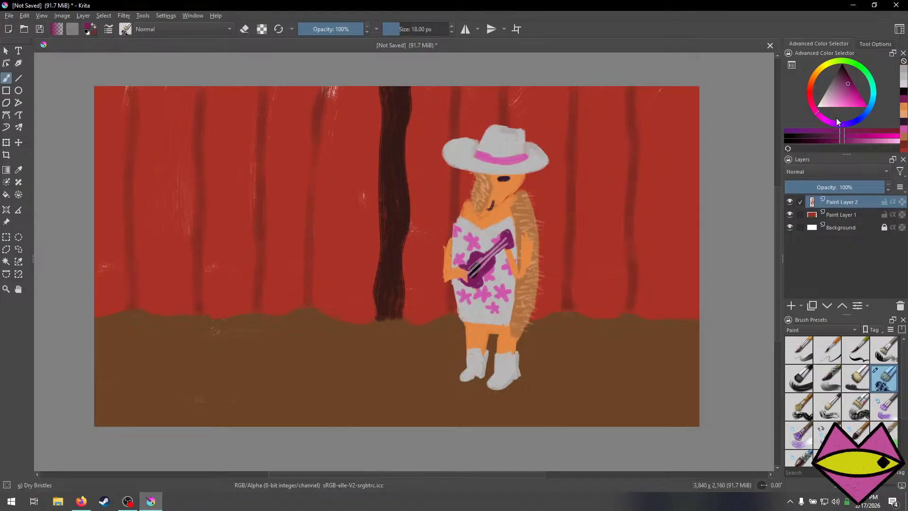
left_click_drag(841, 141, 823, 143)
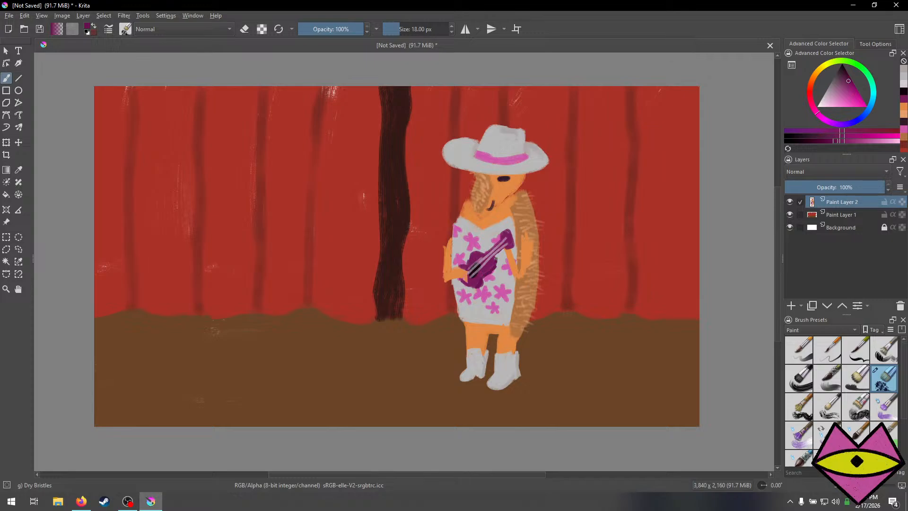
left_click_drag(501, 253, 492, 261)
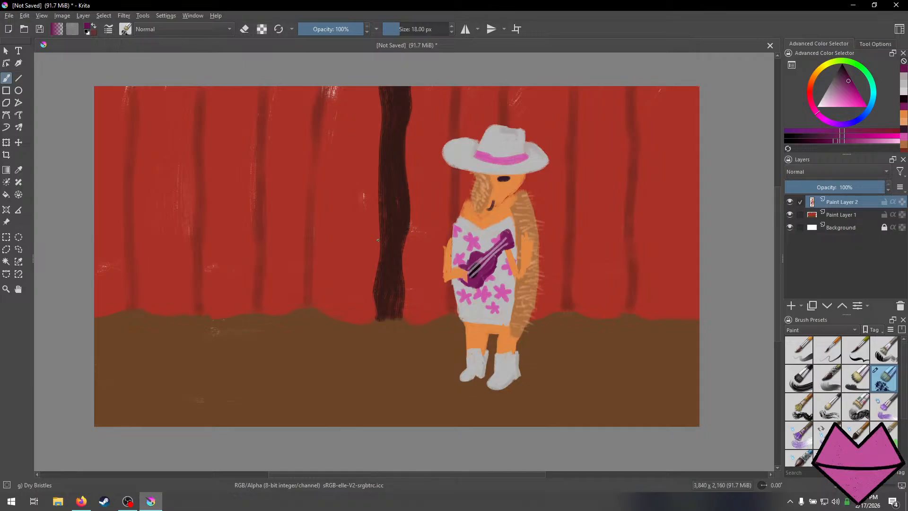
Paint orange hands over the guitar, one at the strings on the body and one gripping the neck.
left_click(903, 119)
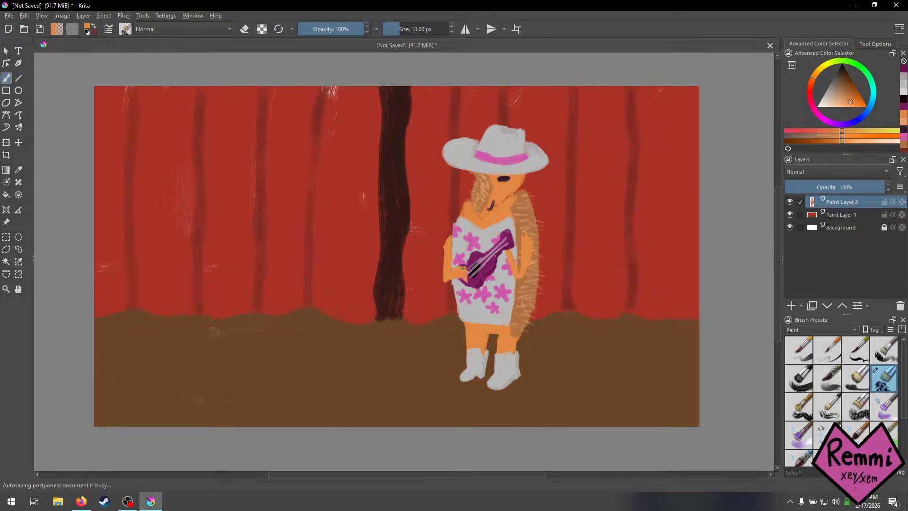
left_click_drag(468, 273, 467, 277)
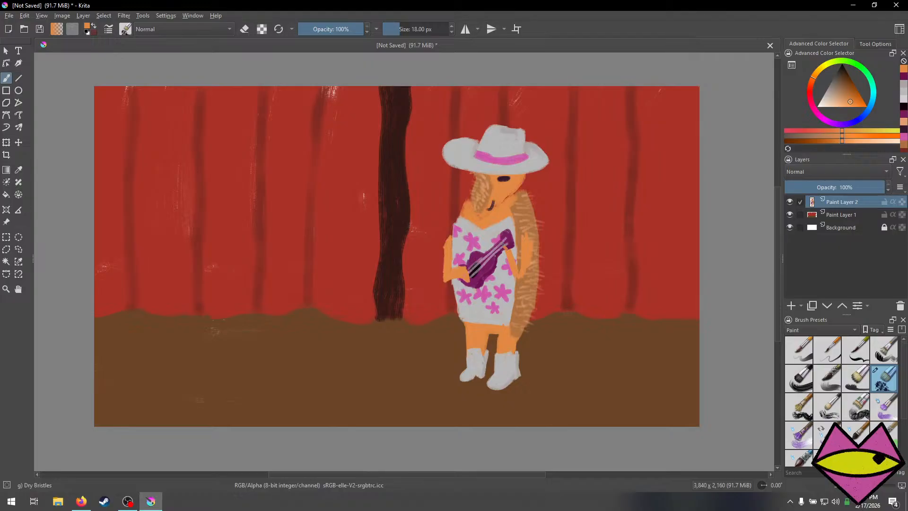
left_click_drag(508, 251, 505, 245)
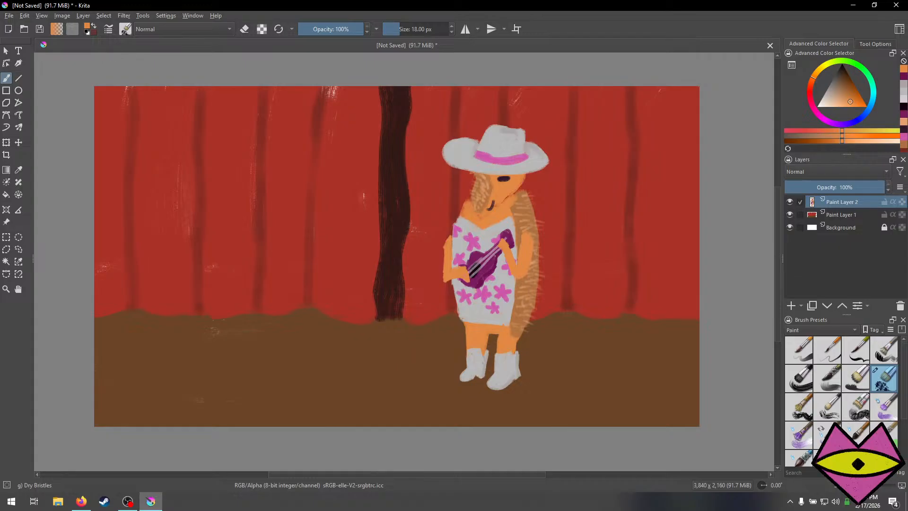
On Paint Layer 1, cover the thick central tree trunk in solid near-black with a 44 px brush.
left_click(902, 106)
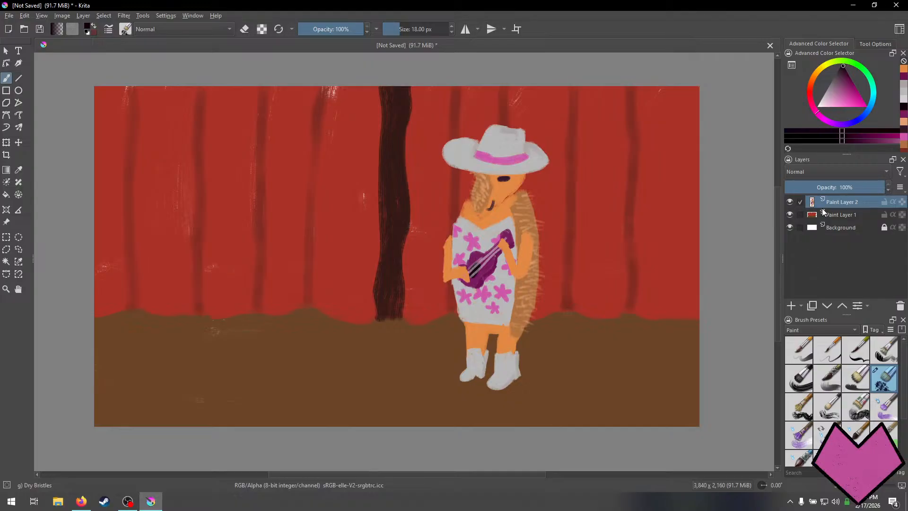
left_click(835, 215)
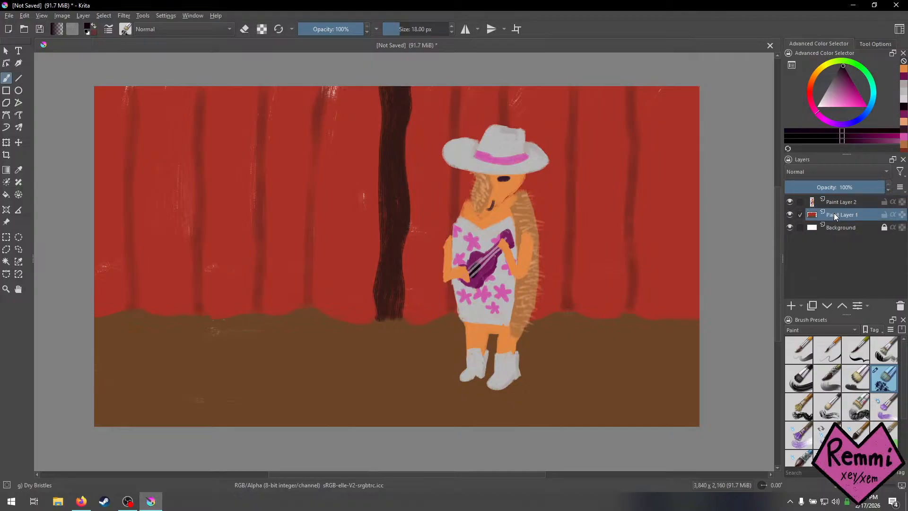
key("bracketright")
key("bracketright")
key("bracketright")
key("bracketright")
key("bracketright")
key("bracketright")
key("bracketright")
key("bracketright")
key("bracketright")
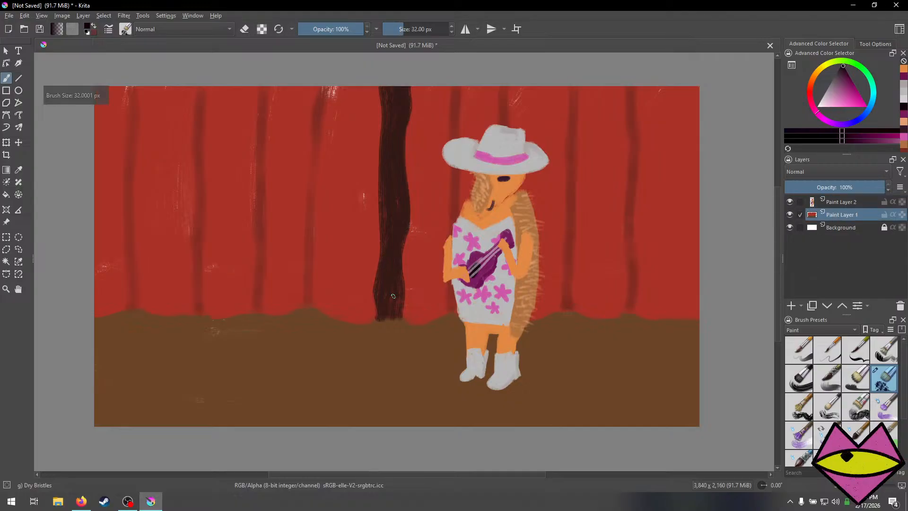
key("bracketright")
key("bracketright")
mouse_move(392, 278)
left_mouse_down()
mouse_move(389, 312)
mouse_move(394, 276)
mouse_move(402, 315)
mouse_move(405, 220)
mouse_move(401, 242)
mouse_move(388, 178)
mouse_move(399, 233)
mouse_move(395, 157)
mouse_move(392, 177)
mouse_move(405, 211)
mouse_move(398, 139)
mouse_move(400, 175)
mouse_move(408, 94)
mouse_move(403, 135)
mouse_move(399, 96)
mouse_move(393, 174)
mouse_move(387, 77)
mouse_move(383, 109)
mouse_move(395, 115)
mouse_move(396, 93)
mouse_move(394, 87)
mouse_move(391, 122)
mouse_move(388, 113)
mouse_move(402, 104)
mouse_move(389, 184)
mouse_move(389, 126)
mouse_move(384, 184)
mouse_move(386, 138)
mouse_move(392, 248)
mouse_move(386, 271)
mouse_move(387, 241)
mouse_move(382, 283)
mouse_move(385, 236)
mouse_move(386, 317)
left_mouse_up()
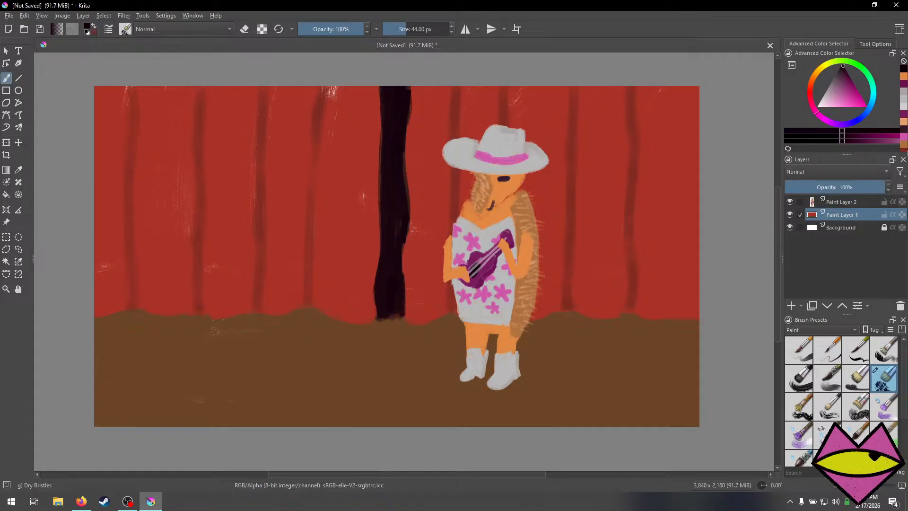
Paint thin, darker brown, roughly horizontal lines across the brown ground with a 22 px brush.
left_click(904, 132)
scroll(905, 150, "down", 2)
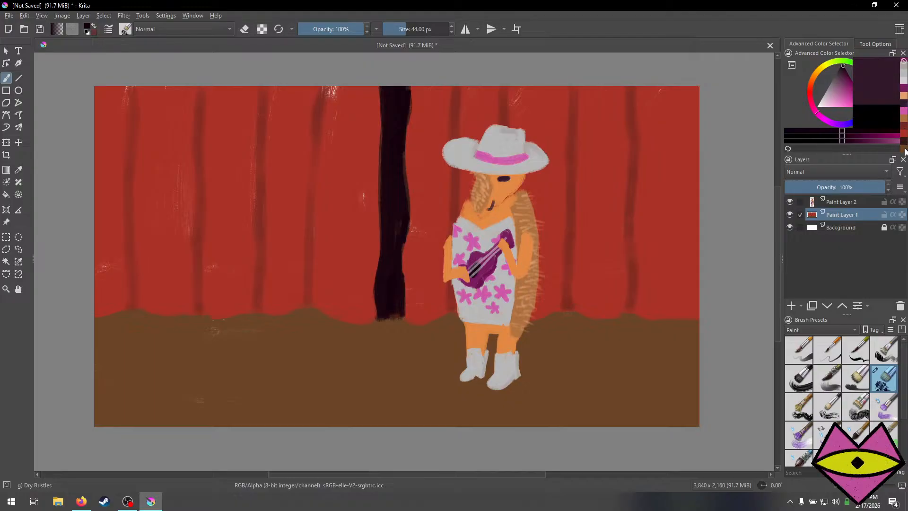
left_click(905, 150)
left_click(839, 143)
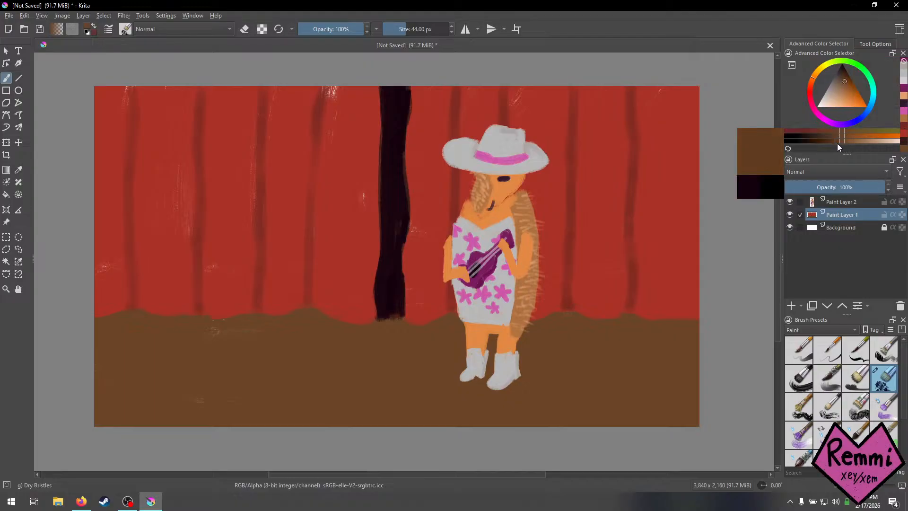
key("bracketleft")
key("bracketleft")
key("bracketleft")
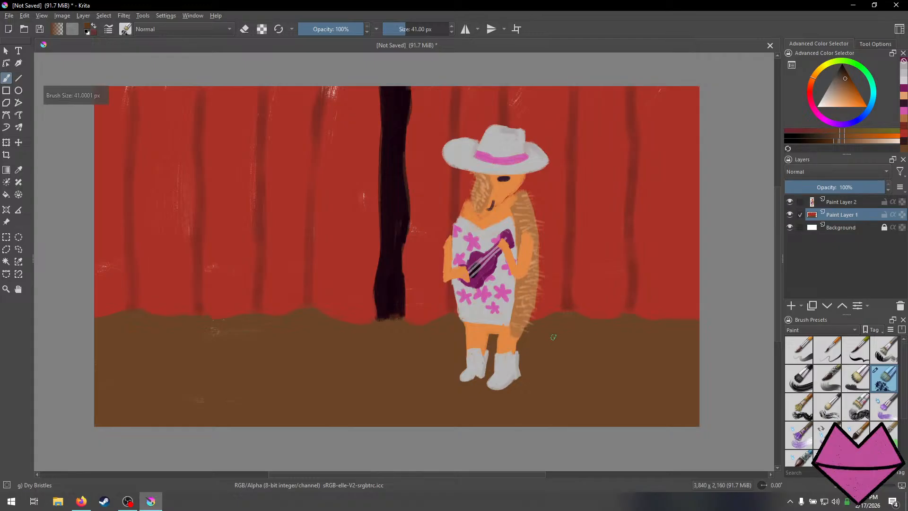
key("bracketleft")
left_click_drag(697, 330, 636, 335)
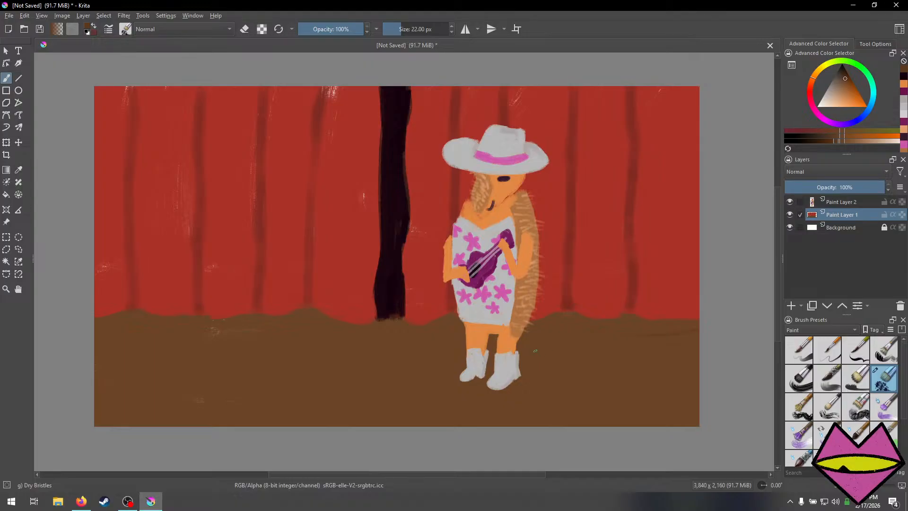
left_click_drag(548, 348, 622, 350)
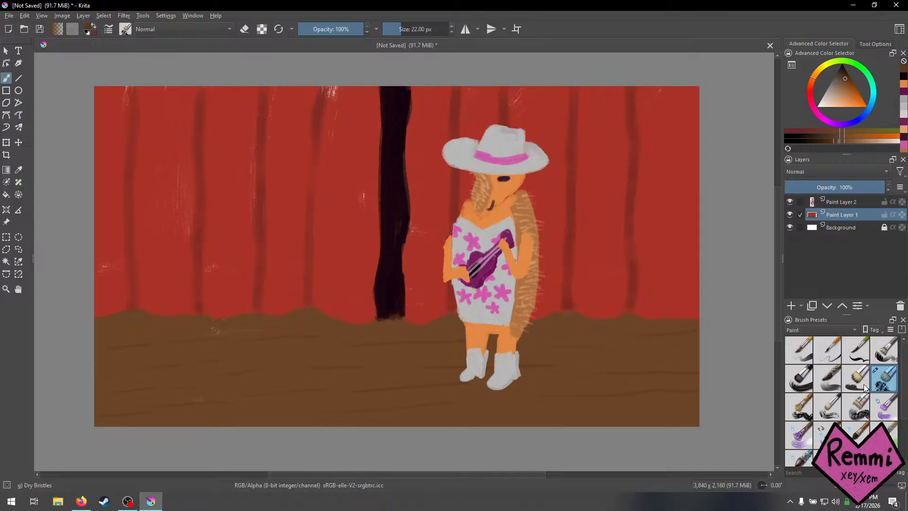
mouse_move(864, 383)
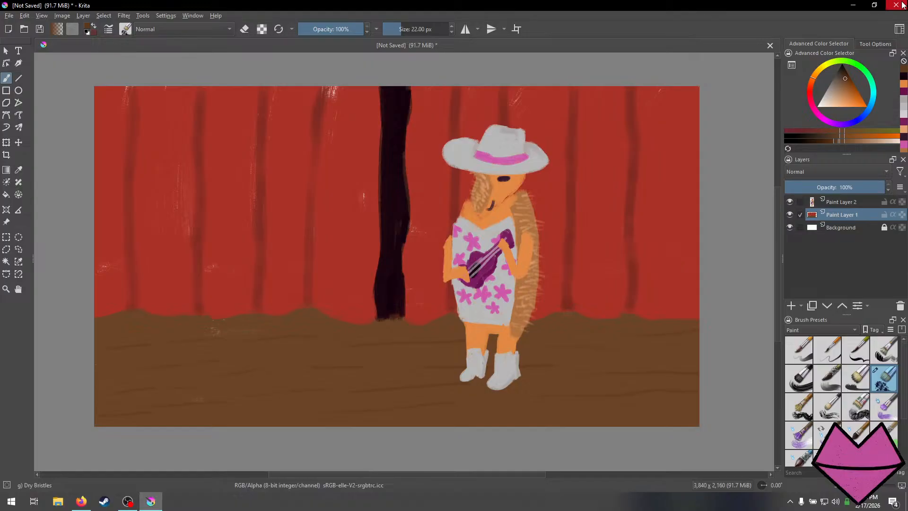
Start exporting the image and create a folder named "strem" in Pictures as the destination.
left_click(10, 17)
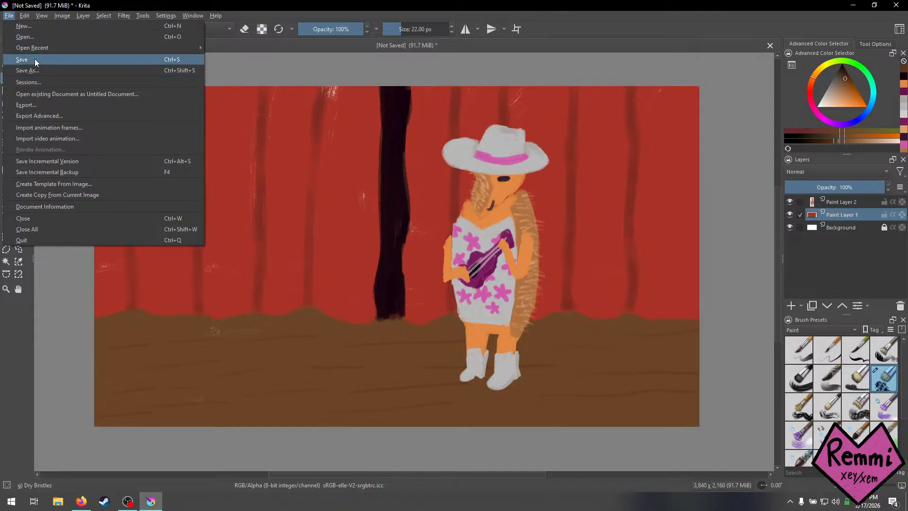
left_click(32, 104)
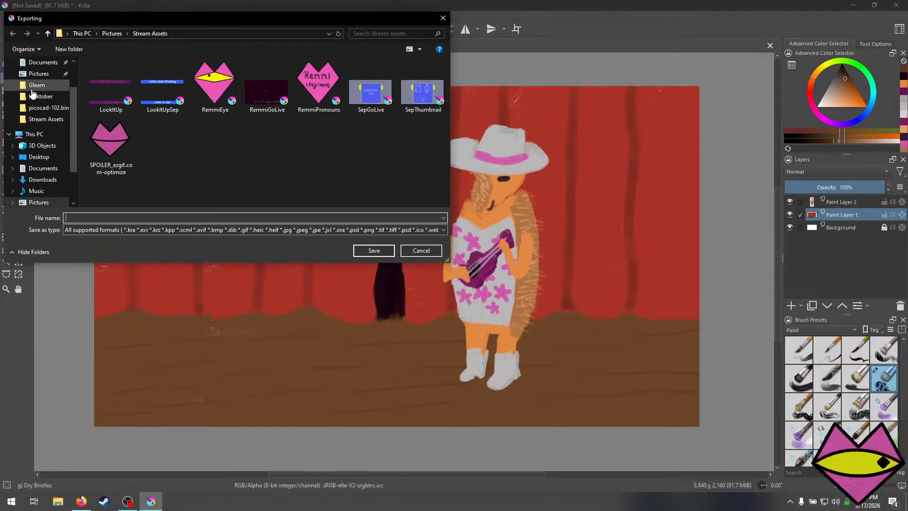
left_click(112, 33)
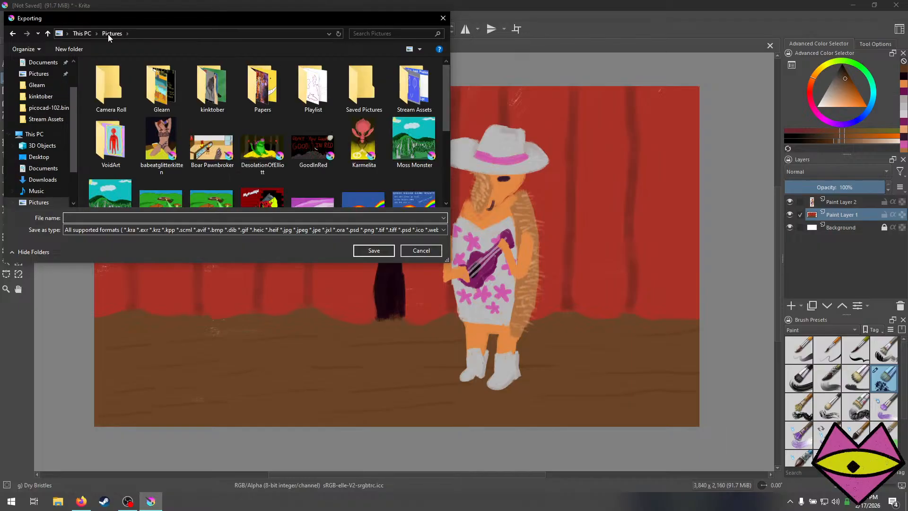
scroll(170, 188, "down", 3)
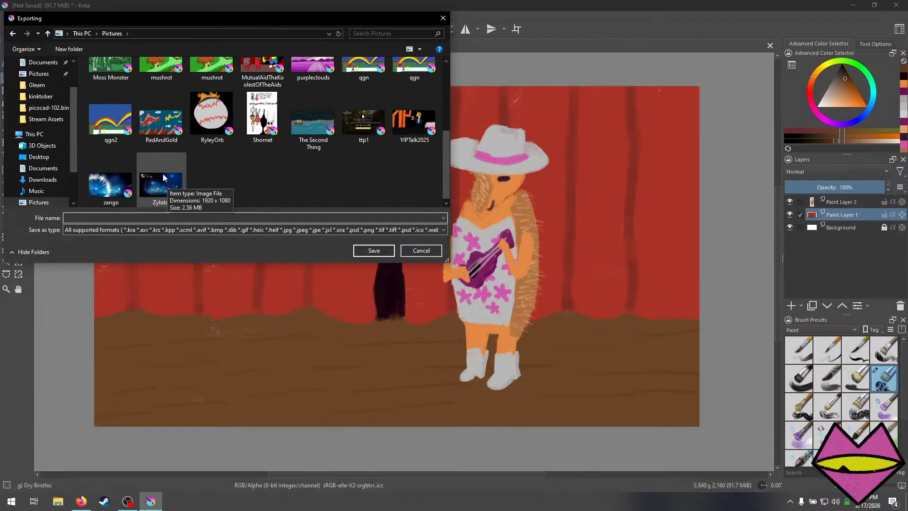
right_click(263, 180)
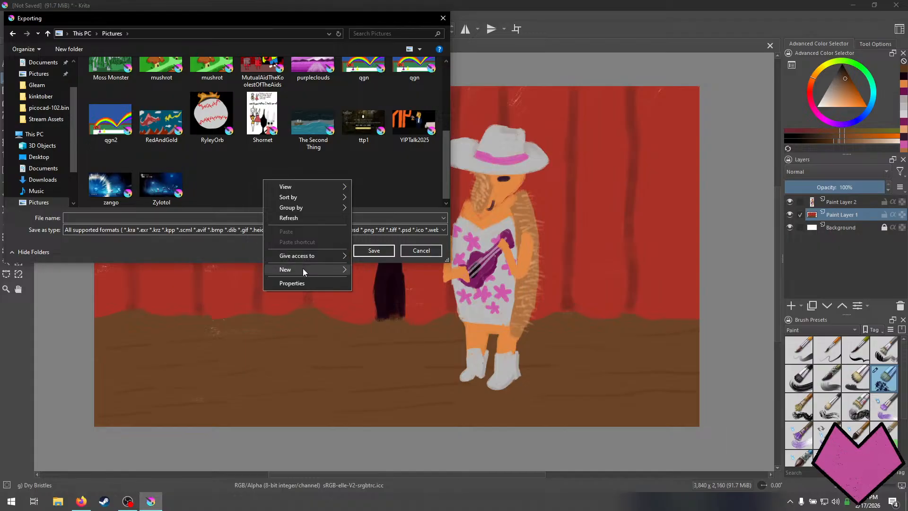
left_click(373, 270)
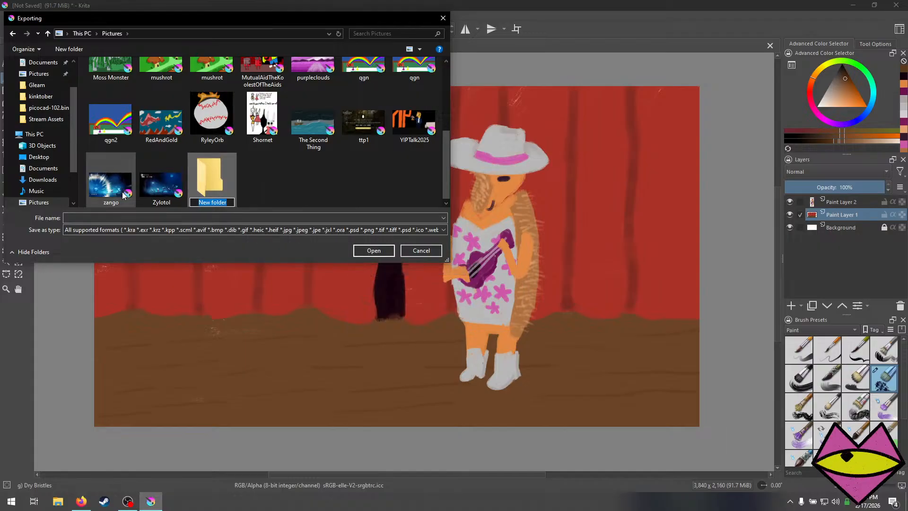
type("strem")
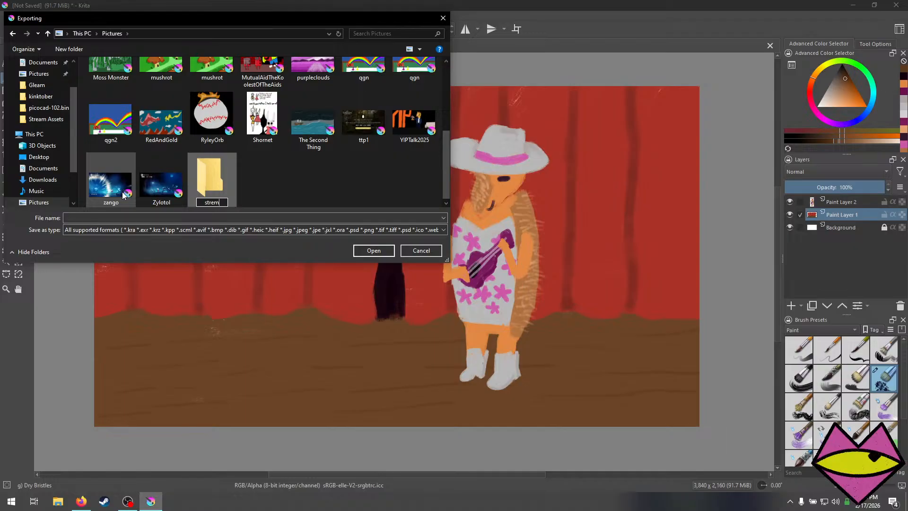
key("Return")
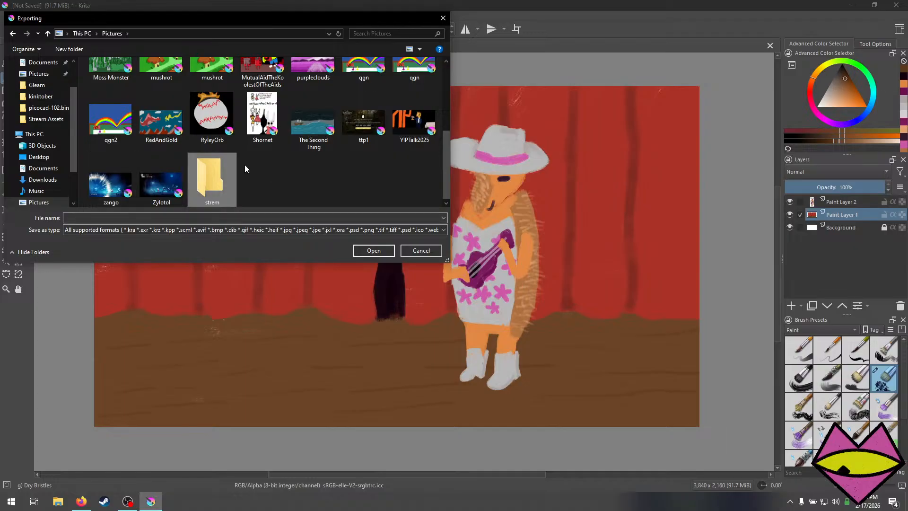
double_click(211, 178)
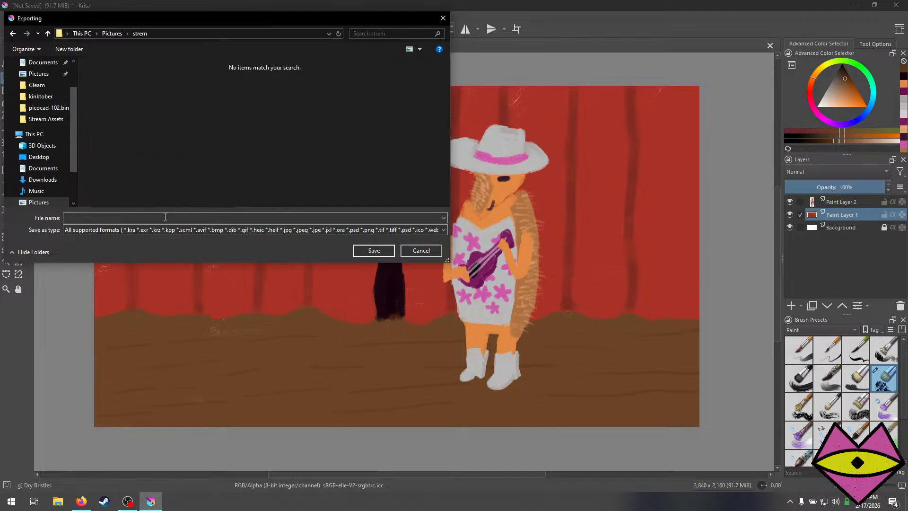
Export the painting as a PNG image, using the character's name as the file name and keeping the default PNG options.
left_click(165, 219)
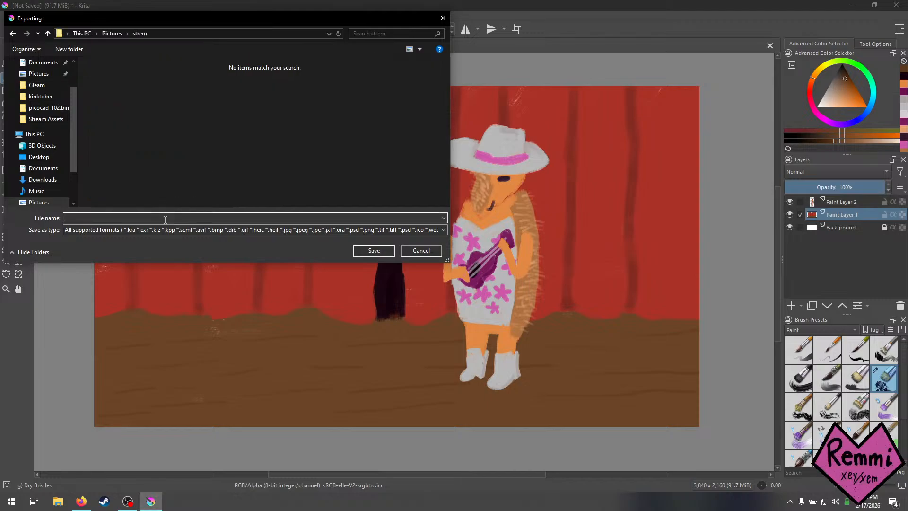
type("Jazmyne")
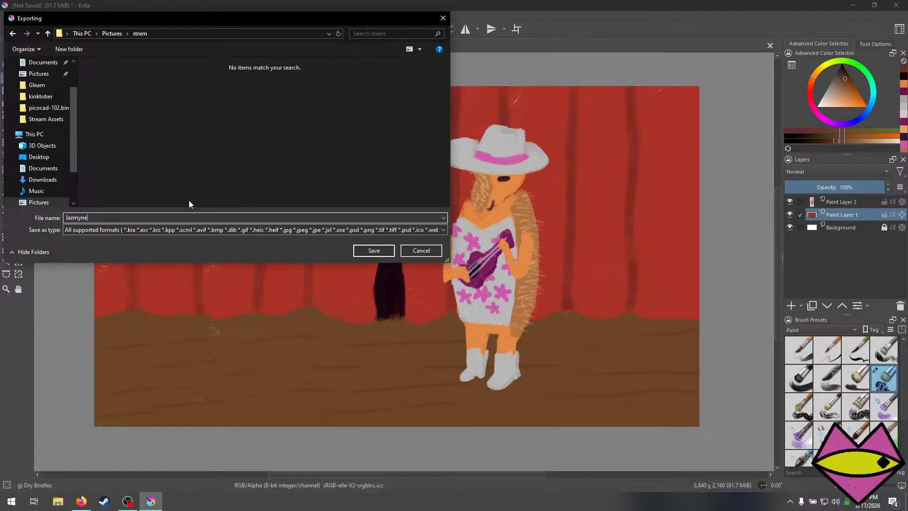
left_click(141, 230)
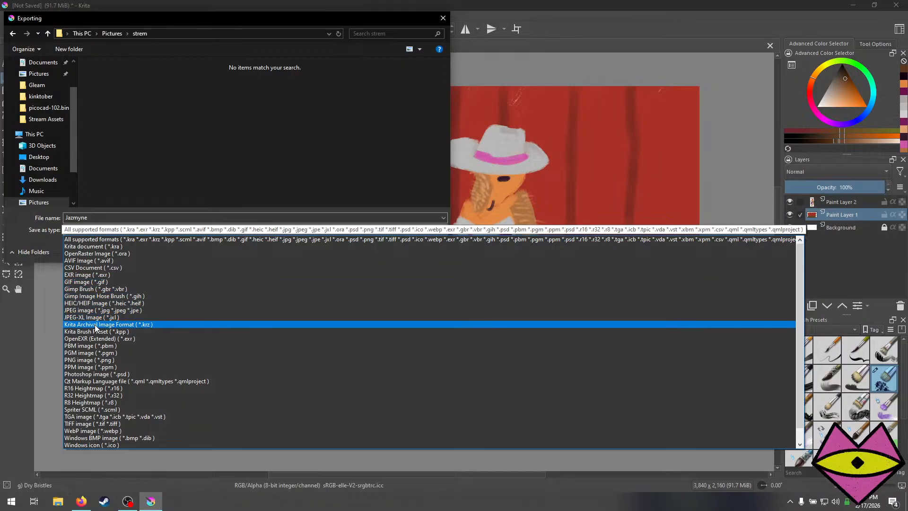
left_click(91, 359)
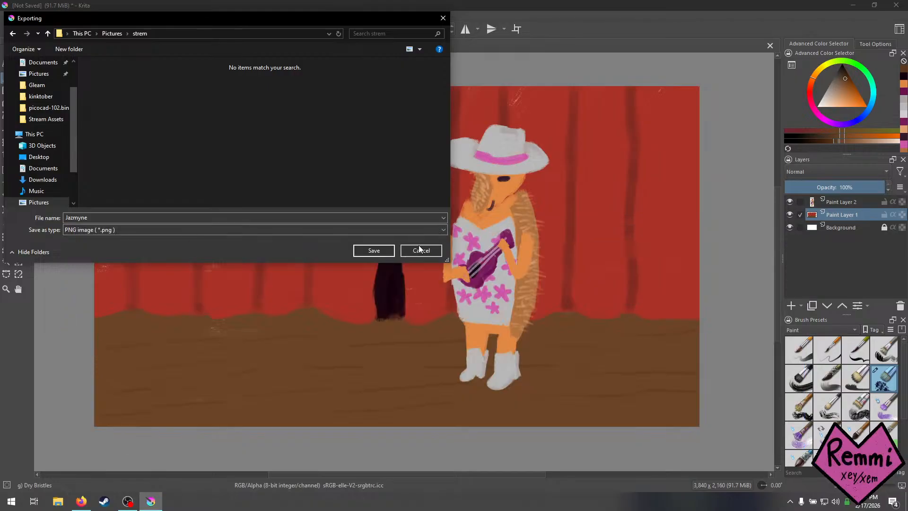
left_click(372, 252)
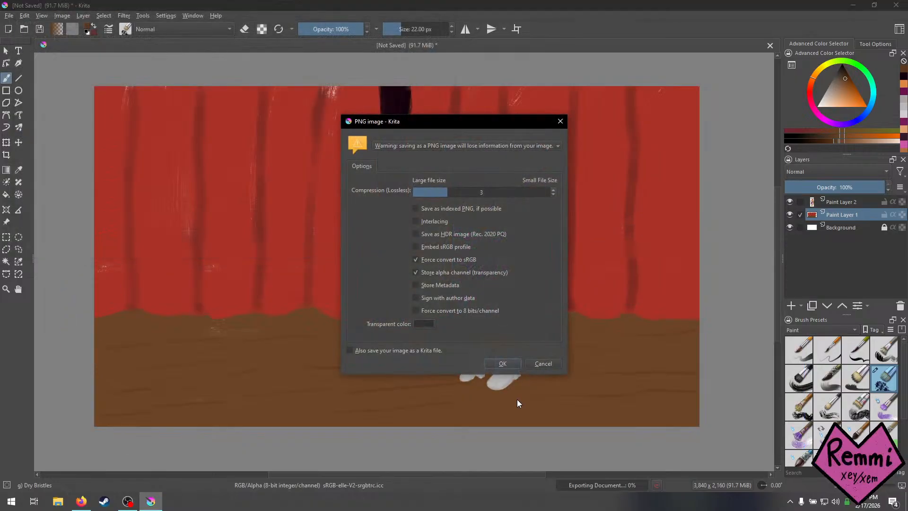
left_click(500, 363)
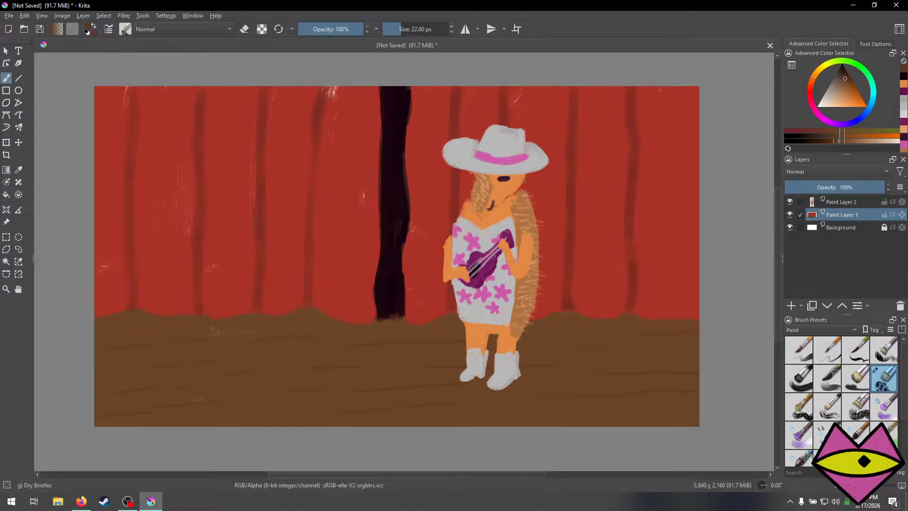
Choose a very pale pinkish grey, switch to Paint Layer 2 and try a 22 px highlight in the character's eye.
left_click(823, 101)
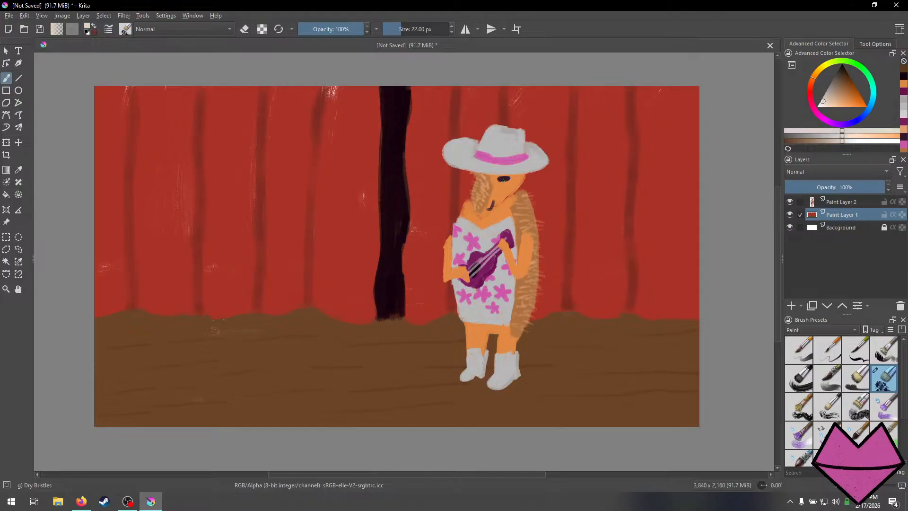
left_click(502, 179)
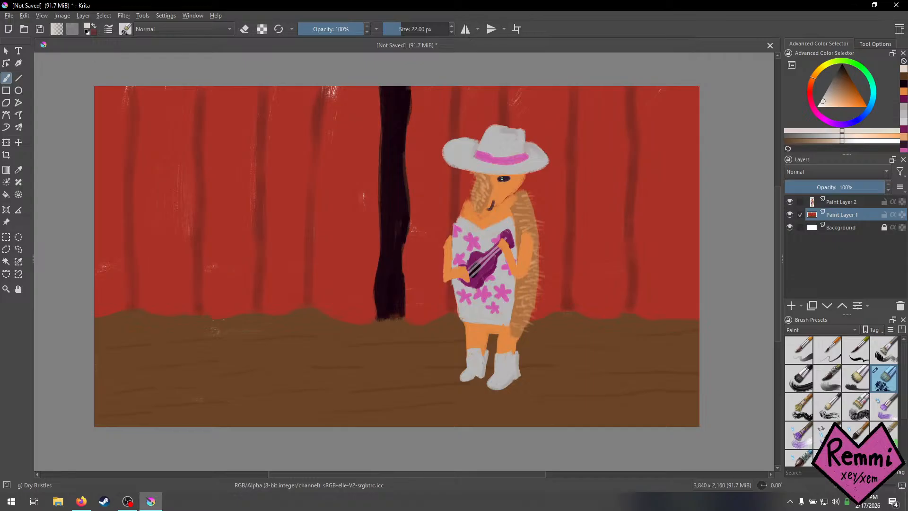
left_click(832, 203)
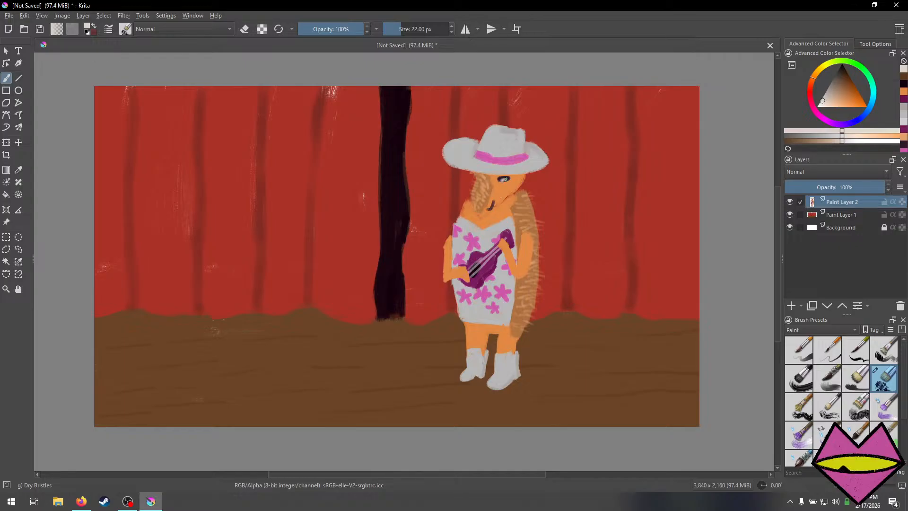
left_click_drag(499, 179, 508, 179)
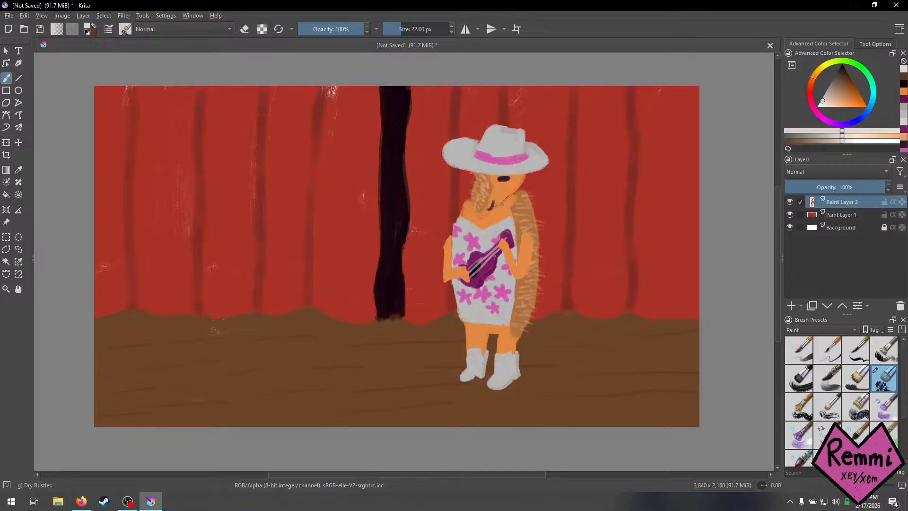
Paint a small pale highlight inside the character's dark eye with a 14 px brush.
key("plus")
key("plus")
left_click_drag(570, 131, 487, 202)
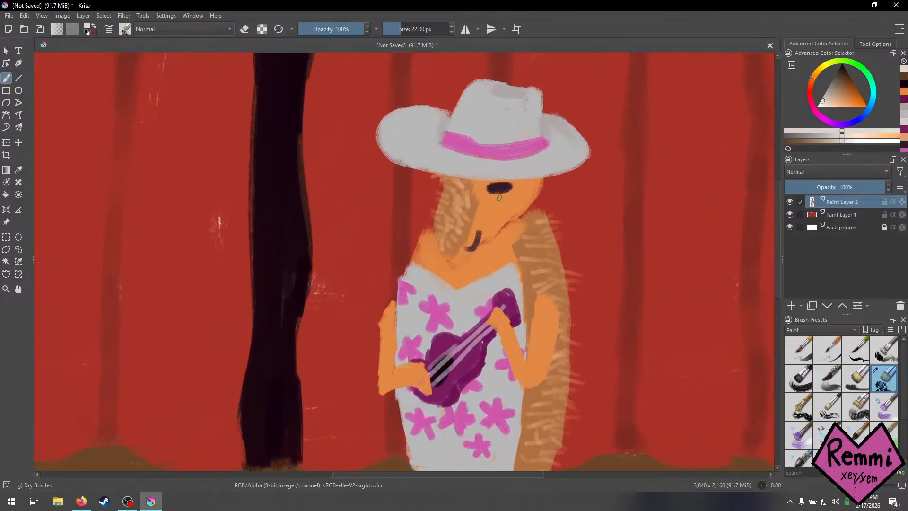
key("bracketleft")
key("bracketleft")
key("bracketleft")
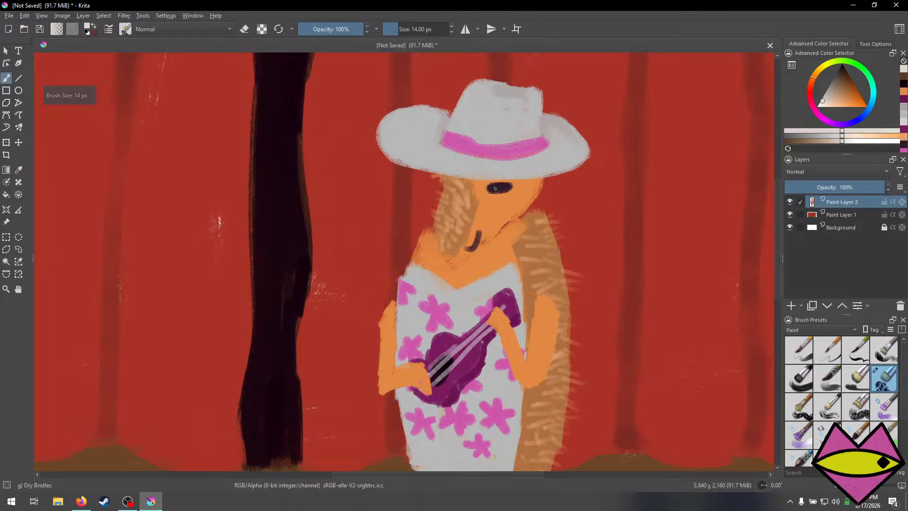
left_click_drag(494, 188, 494, 189)
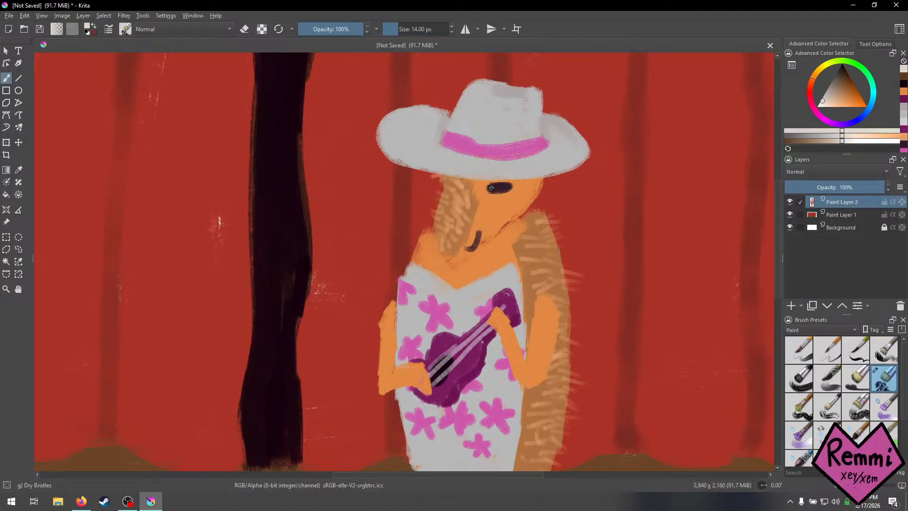
left_click_drag(490, 187, 492, 189)
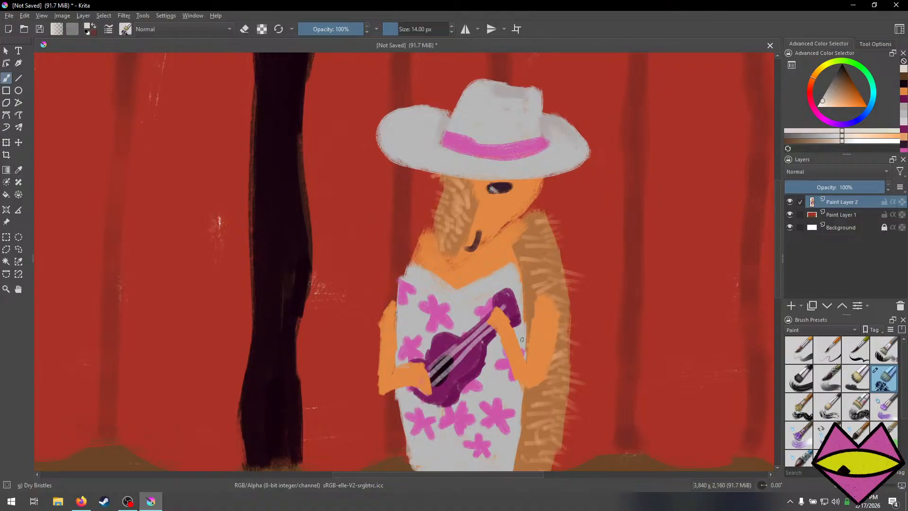
key("minus")
key("minus")
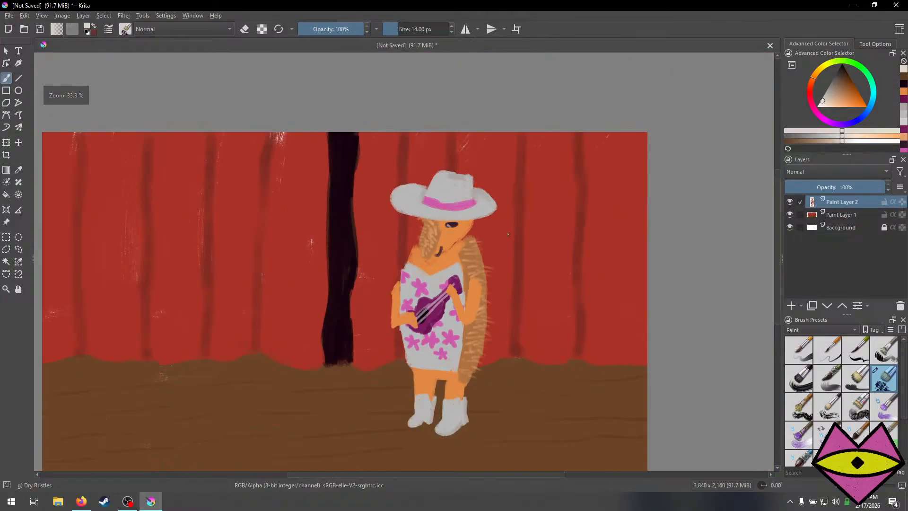
left_click_drag(464, 254, 505, 213)
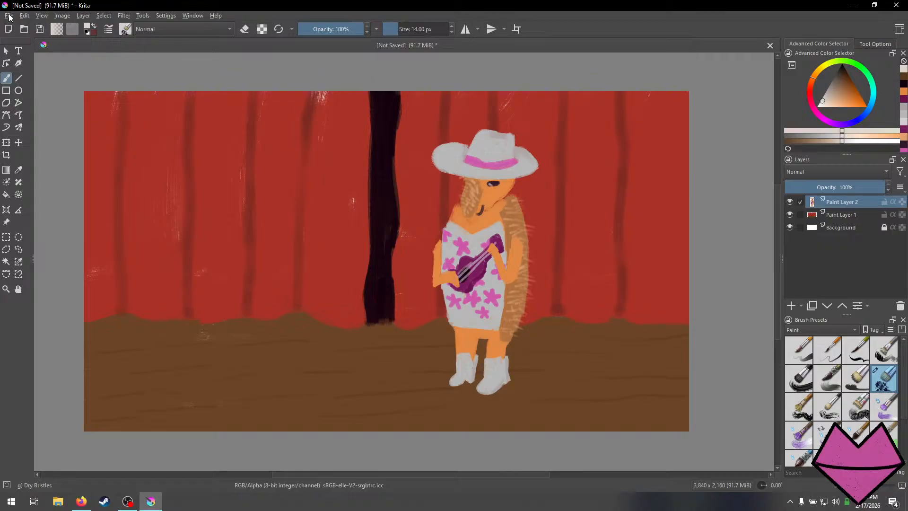
Export the painting again as PNG, replacing the existing file in the strem folder and keeping the default PNG options.
left_click(9, 16)
left_click(24, 100)
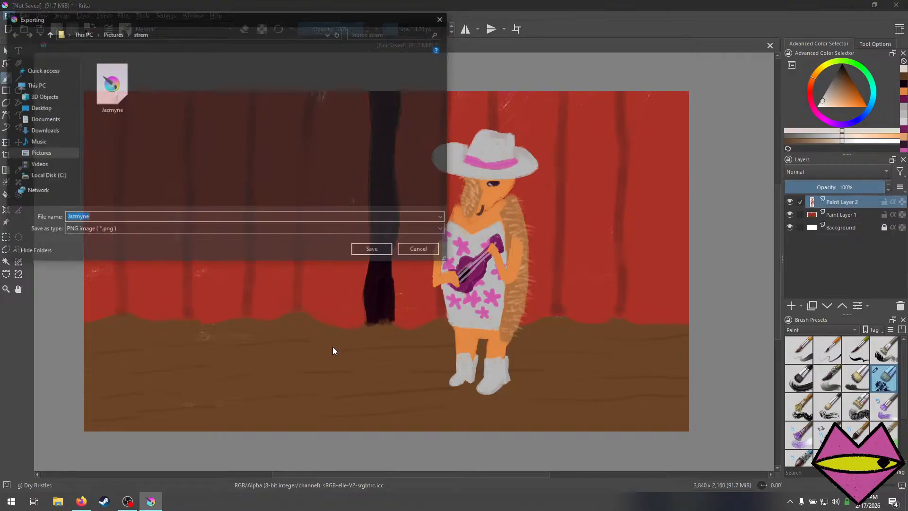
left_click(123, 91)
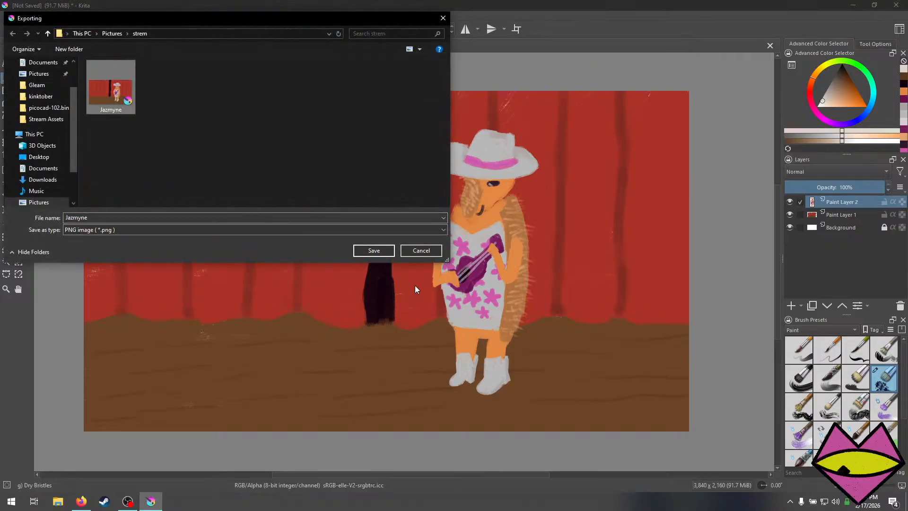
left_click(373, 250)
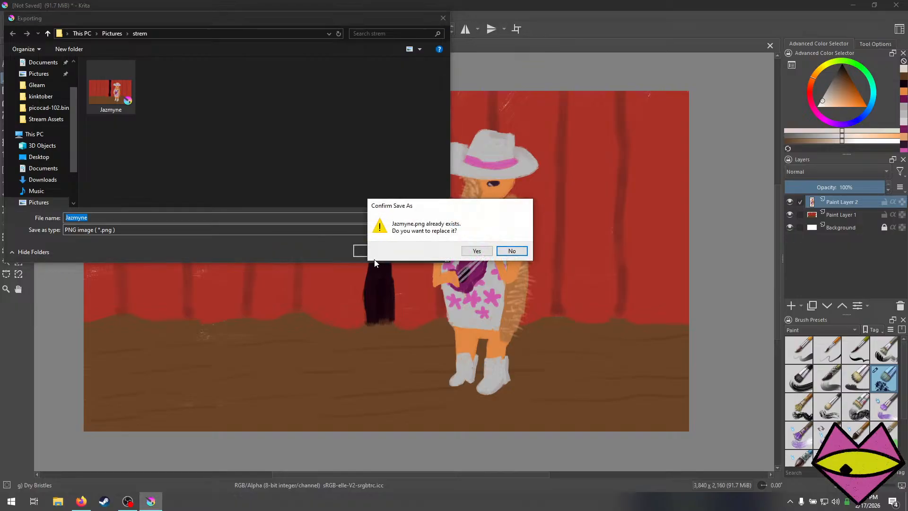
left_click(476, 251)
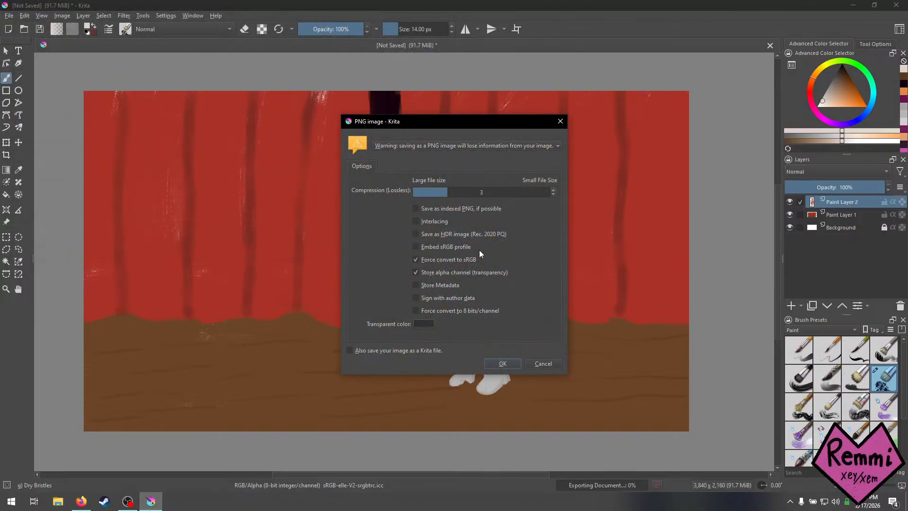
left_click(502, 364)
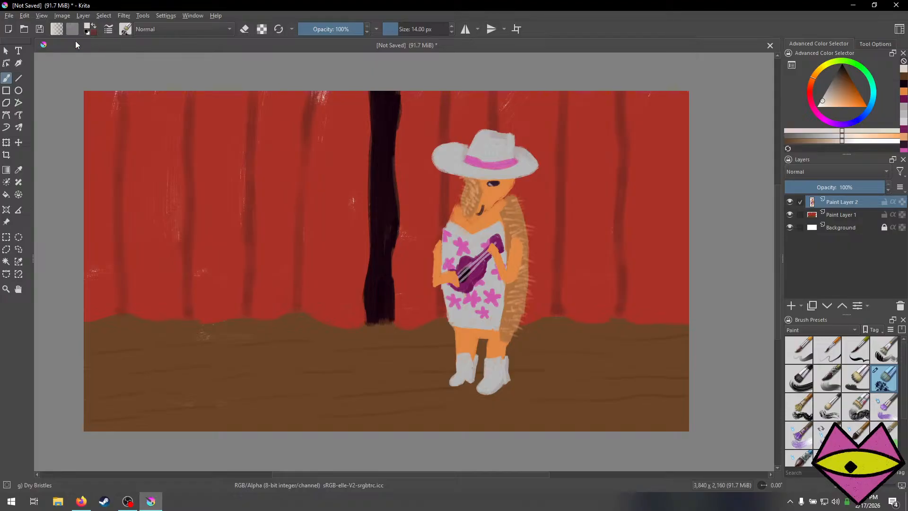
Create a new 3840 x 2160 px document from the Film 16:9 4K preset.
left_click(6, 16)
left_click(10, 17)
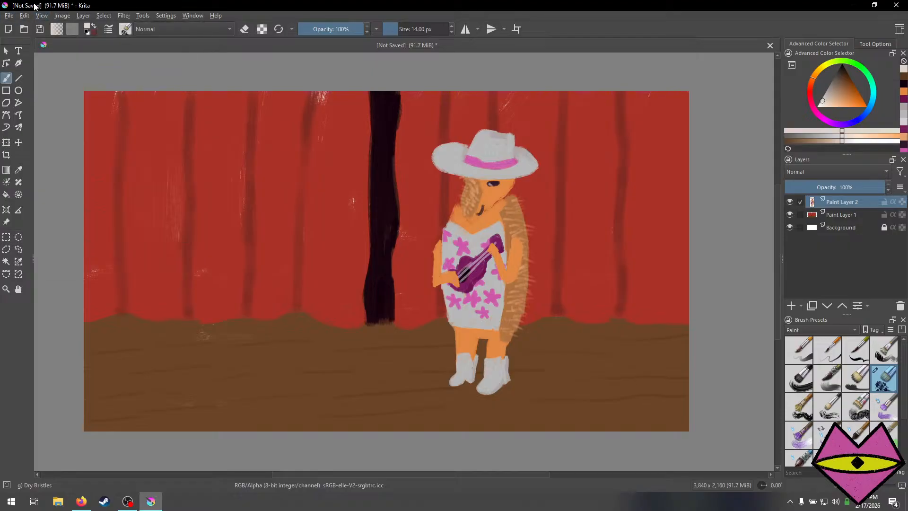
left_click(9, 16)
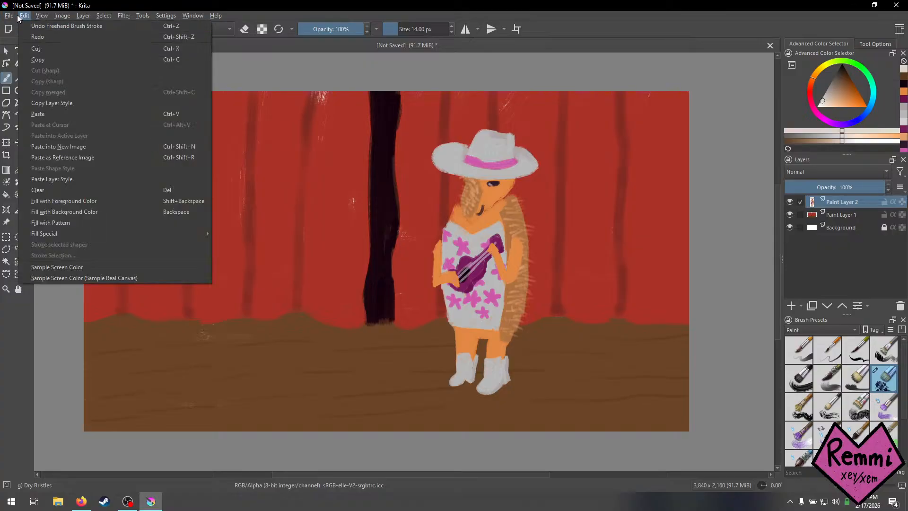
left_click(19, 29)
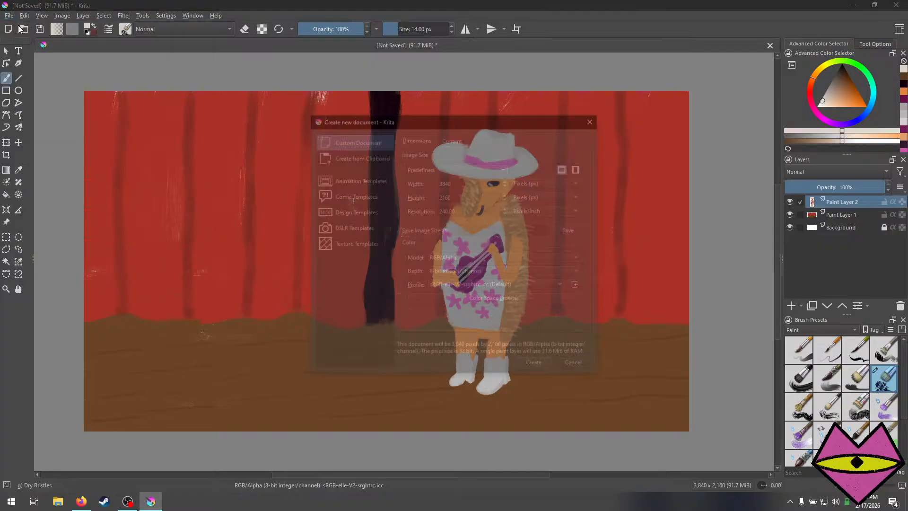
left_click(443, 166)
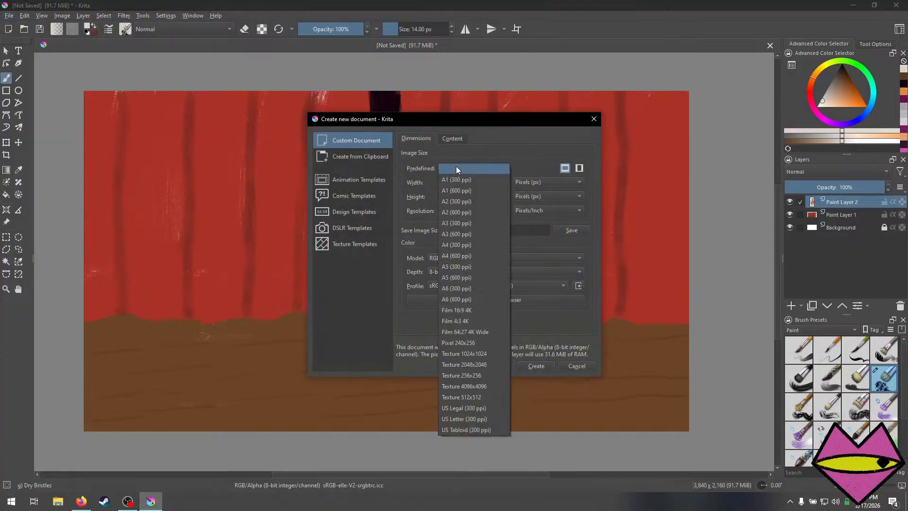
left_click(476, 310)
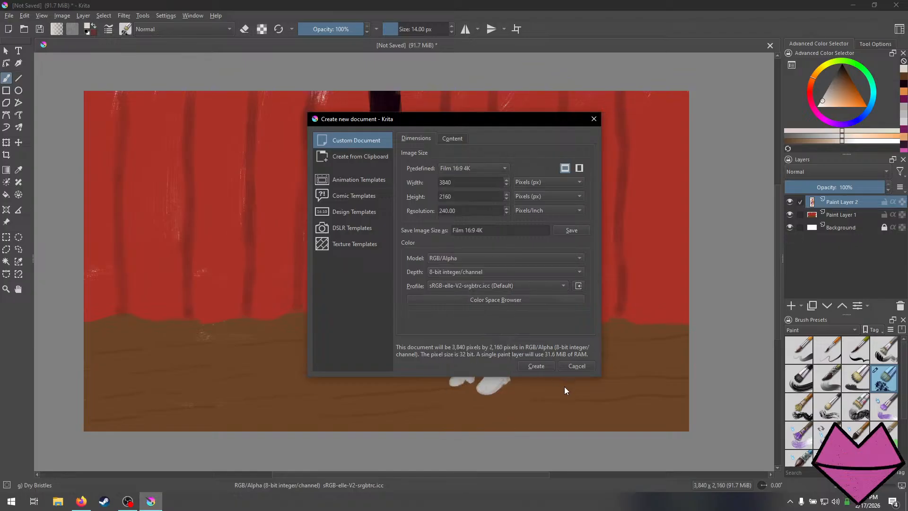
left_click(537, 365)
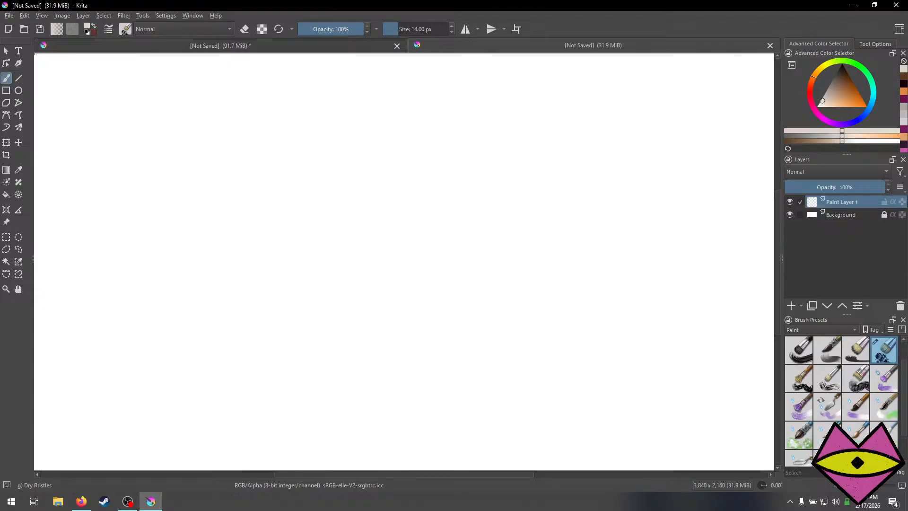
scroll(427, 285, "down", 1)
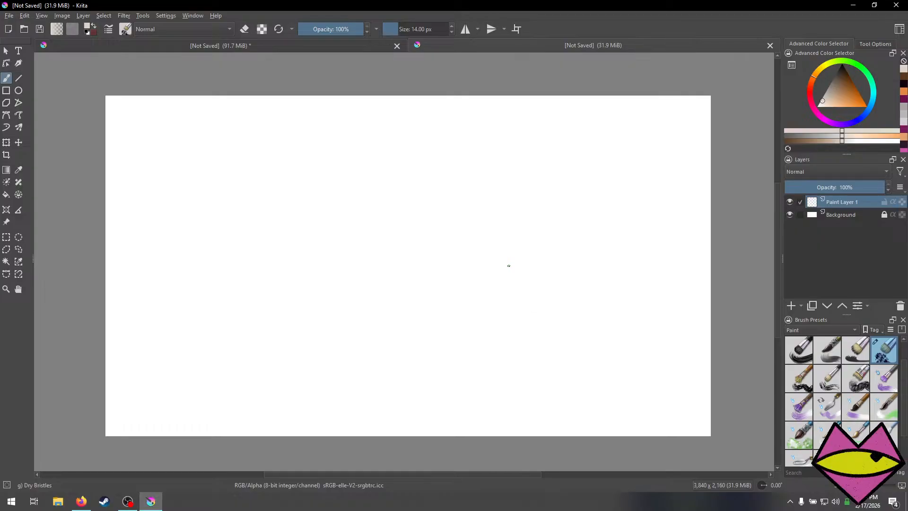
Enlarge the Dry Bristles brush to 118 px and choose a dark blue colour.
key("bracketright")
key("bracketright")
key("bracketright")
key("bracketright")
key("bracketright")
key("bracketright")
key("bracketright")
key("bracketright")
key("bracketright")
key("bracketright")
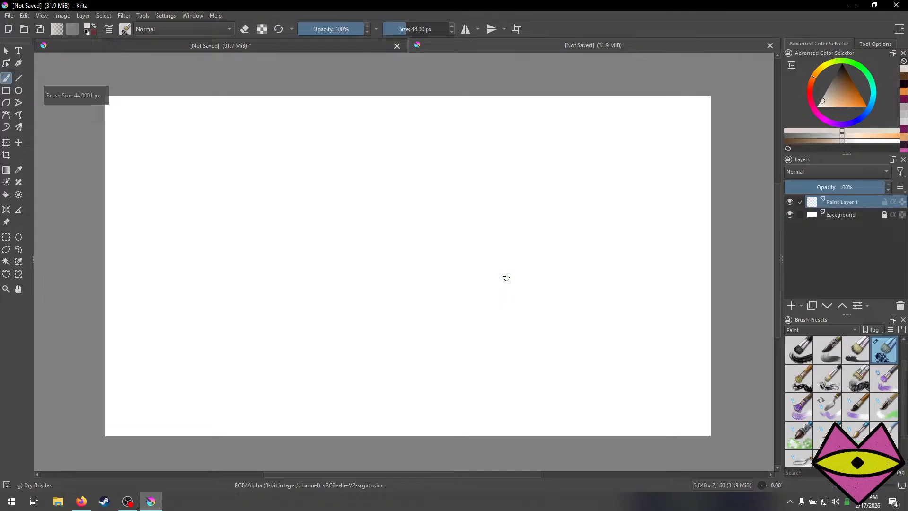
key("bracketright")
key("bracketright")
key("bracketright")
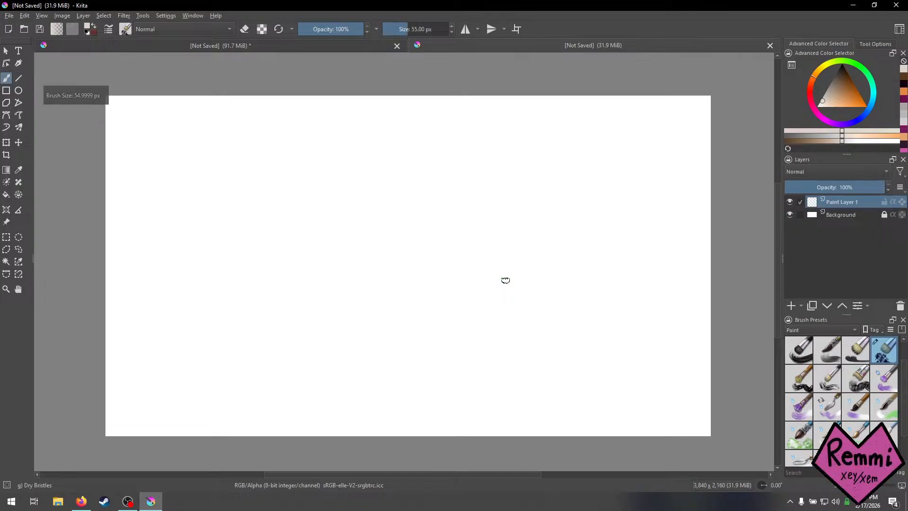
key("bracketright")
key("bracketright")
key("bracketright")
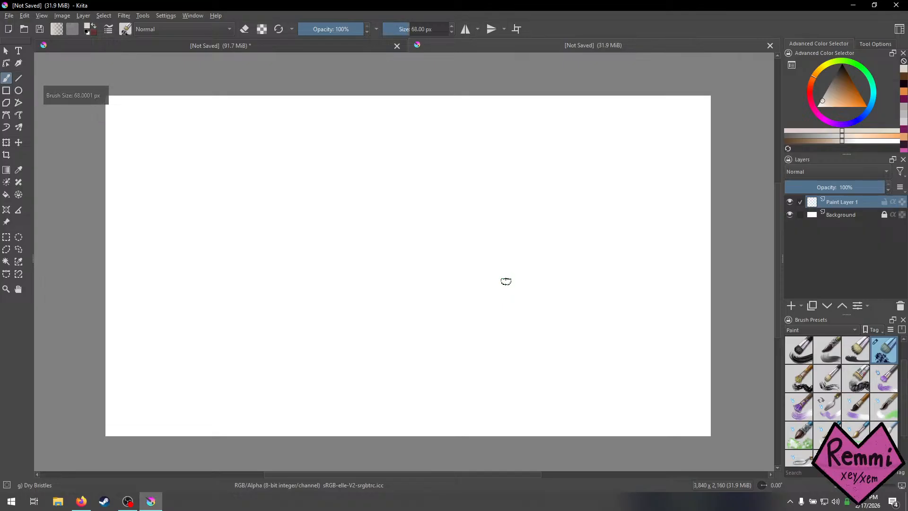
key("bracketright")
key("bracketright")
key("bracketright")
key("bracketright")
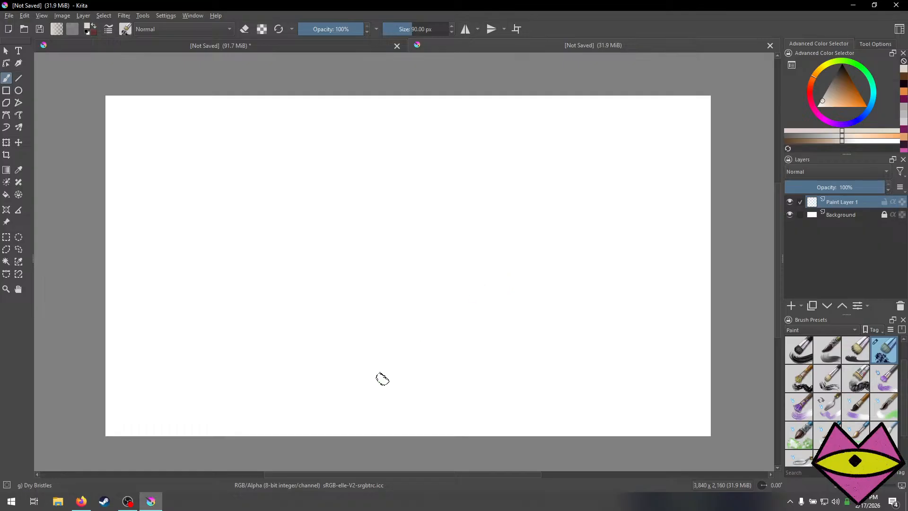
left_click_drag(407, 312, 452, 270)
left_click(864, 112)
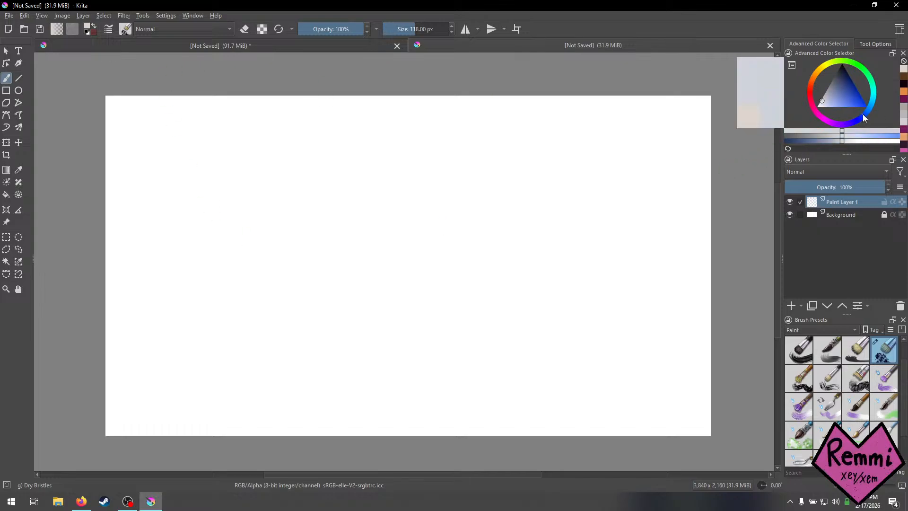
left_click_drag(828, 101, 853, 81)
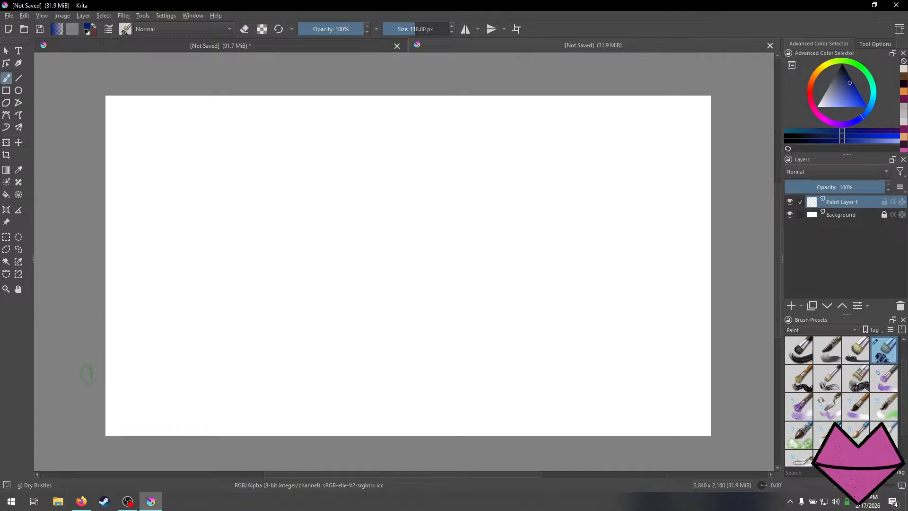
mouse_move(87, 374)
left_mouse_down()
mouse_move(475, 320)
mouse_move(355, 333)
mouse_move(419, 323)
left_mouse_up()
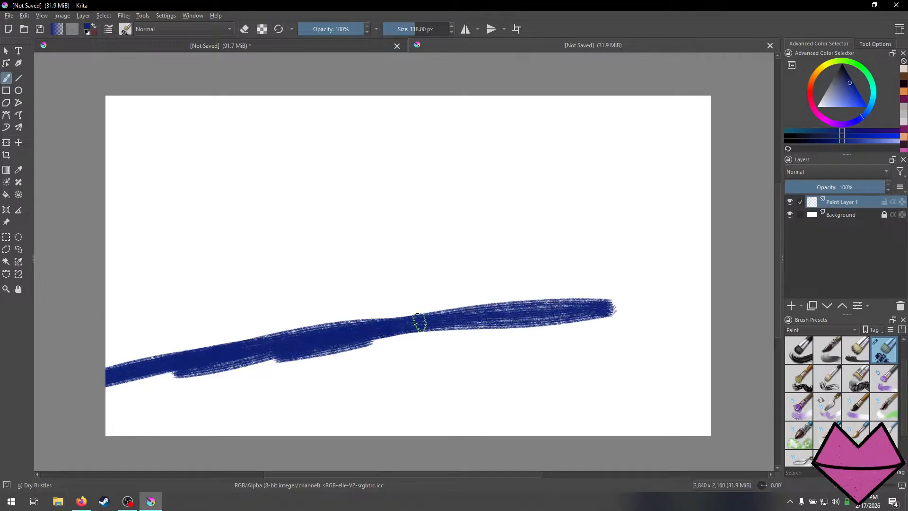
key("ctrl+z")
mouse_move(113, 419)
left_mouse_down()
mouse_move(255, 374)
mouse_move(184, 386)
mouse_move(468, 310)
left_mouse_up()
key("ctrl+z")
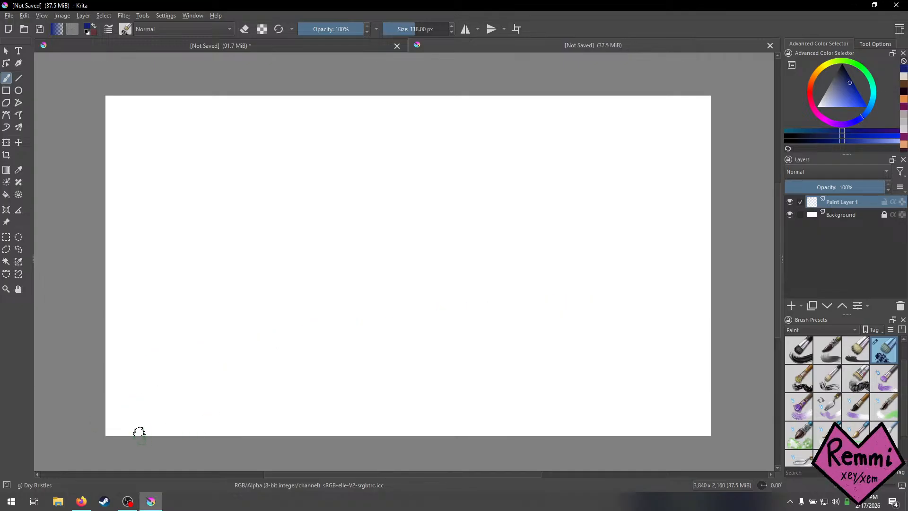
mouse_move(139, 432)
left_mouse_down()
mouse_move(334, 377)
mouse_move(121, 433)
mouse_move(467, 340)
mouse_move(233, 399)
mouse_move(649, 298)
mouse_move(396, 362)
mouse_move(726, 292)
mouse_move(554, 340)
mouse_move(643, 307)
left_mouse_up()
mouse_move(681, 287)
left_mouse_down()
mouse_move(365, 363)
mouse_move(538, 326)
mouse_move(245, 423)
mouse_move(578, 336)
mouse_move(294, 423)
mouse_move(469, 350)
mouse_move(197, 427)
mouse_move(269, 382)
mouse_move(311, 415)
mouse_move(355, 416)
mouse_move(189, 444)
left_mouse_up()
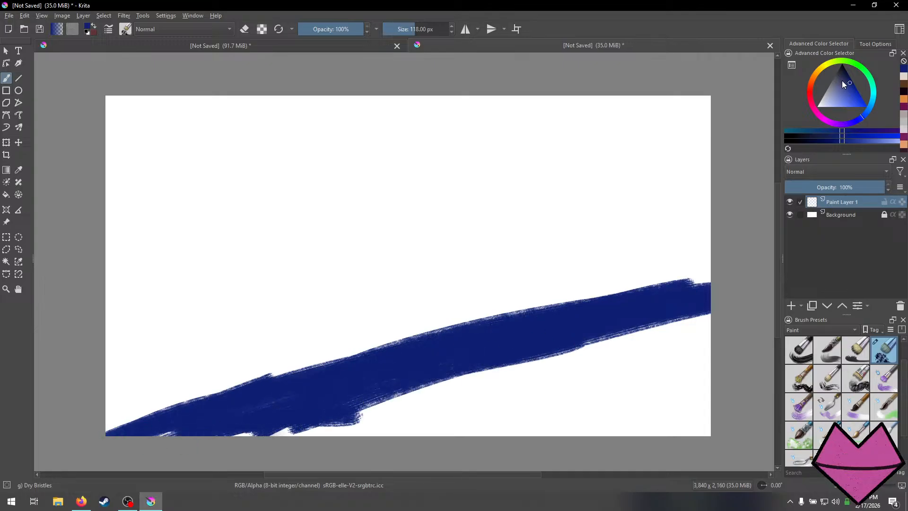
key("ctrl+z")
In very dark navy, paint a slope rising from the canvas's lower-left corner to its right edge at 118 px, and fill below it at 246 px.
left_click_drag(847, 82, 846, 72)
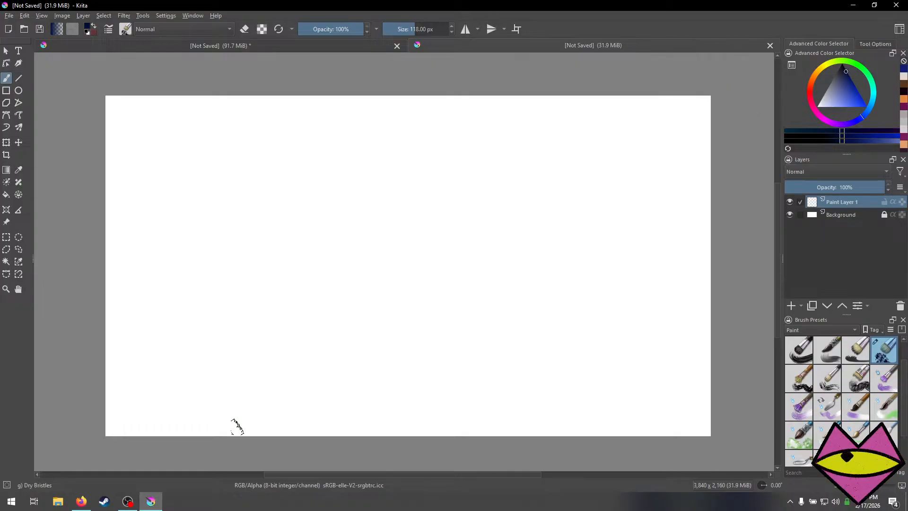
mouse_move(116, 434)
left_mouse_down()
mouse_move(293, 395)
mouse_move(412, 352)
mouse_move(675, 283)
mouse_move(557, 331)
mouse_move(581, 331)
mouse_move(122, 428)
mouse_move(178, 439)
mouse_move(457, 361)
mouse_move(294, 447)
mouse_move(452, 404)
left_mouse_up()
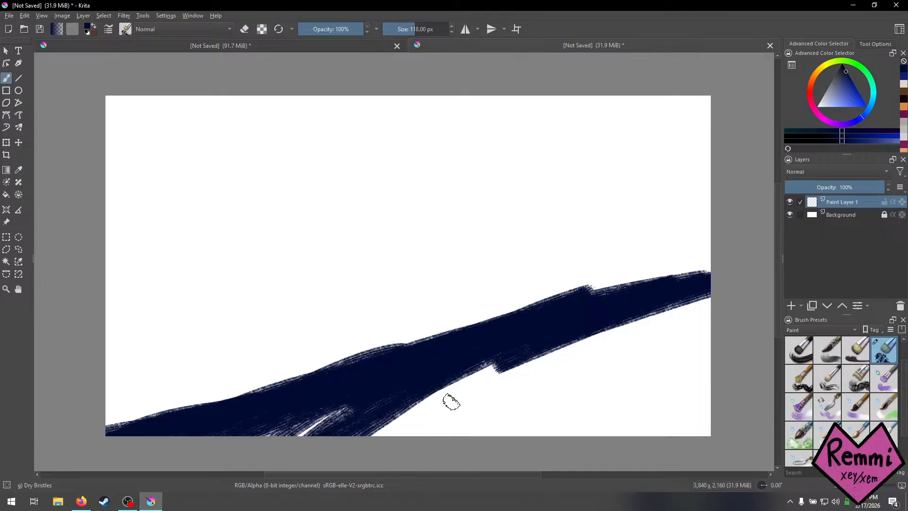
key("bracketright")
key("bracketright")
key("bracketright")
key("bracketright")
key("bracketright")
key("bracketright")
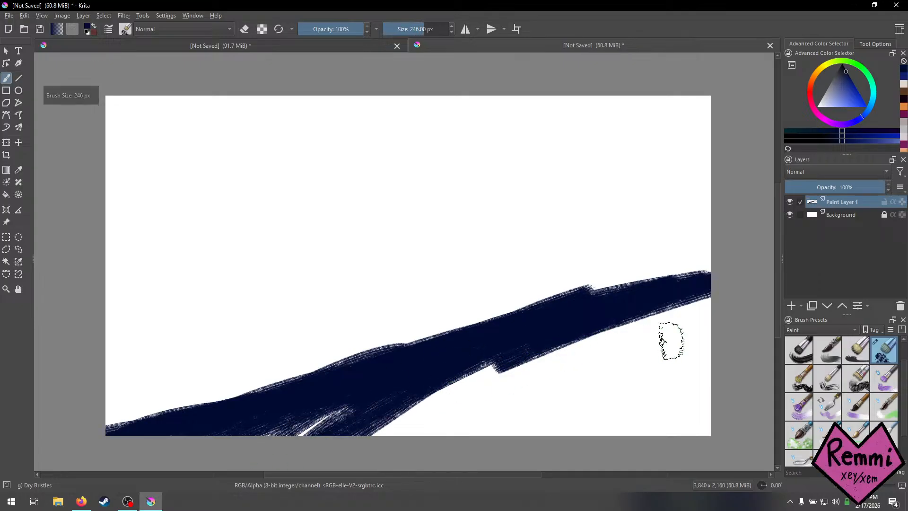
mouse_move(669, 340)
left_mouse_down()
mouse_move(585, 357)
mouse_move(382, 455)
mouse_move(696, 328)
mouse_move(555, 363)
mouse_move(686, 317)
mouse_move(621, 361)
mouse_move(672, 356)
mouse_move(559, 463)
mouse_move(746, 390)
mouse_move(755, 404)
mouse_move(731, 383)
mouse_move(529, 469)
mouse_move(598, 378)
mouse_move(392, 458)
mouse_move(333, 457)
mouse_move(681, 331)
mouse_move(262, 445)
mouse_move(479, 367)
mouse_move(458, 413)
mouse_move(595, 395)
left_mouse_up()
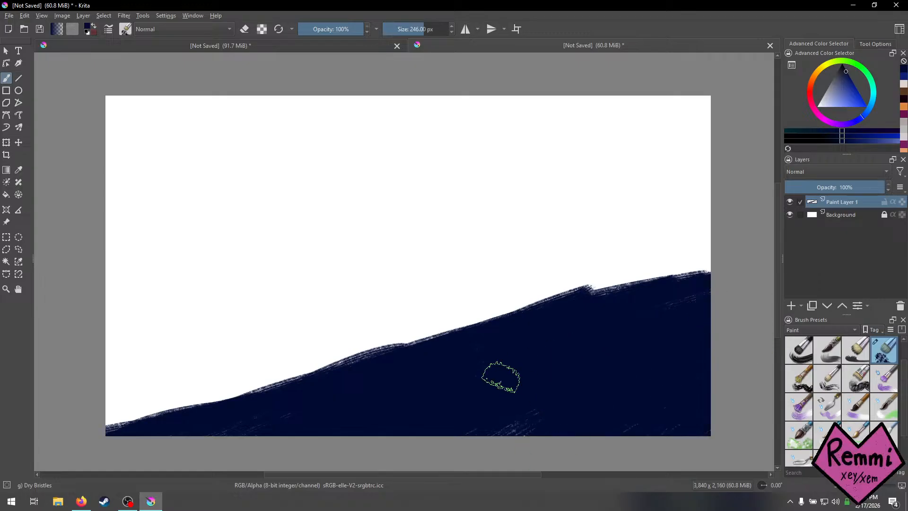
Raise the navy slope's crest near the canvas's right edge at 246 px, and reduce the brush size to 63 px.
mouse_move(724, 283)
left_mouse_down()
mouse_move(554, 315)
mouse_move(720, 272)
mouse_move(608, 304)
left_mouse_up()
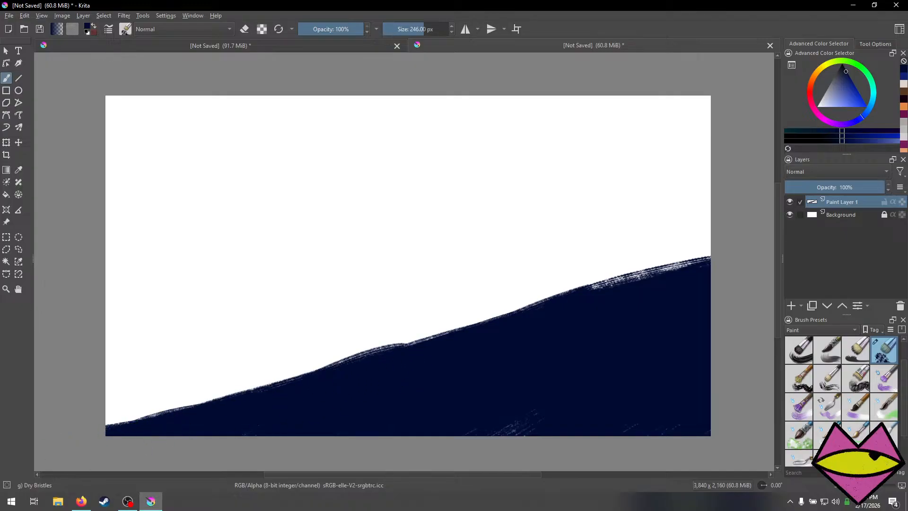
key("bracketleft")
key("bracketleft")
key("bracketleft")
key("bracketleft")
key("bracketleft")
key("bracketleft")
key("bracketleft")
key("bracketleft")
key("bracketleft")
key("bracketleft")
key("bracketleft")
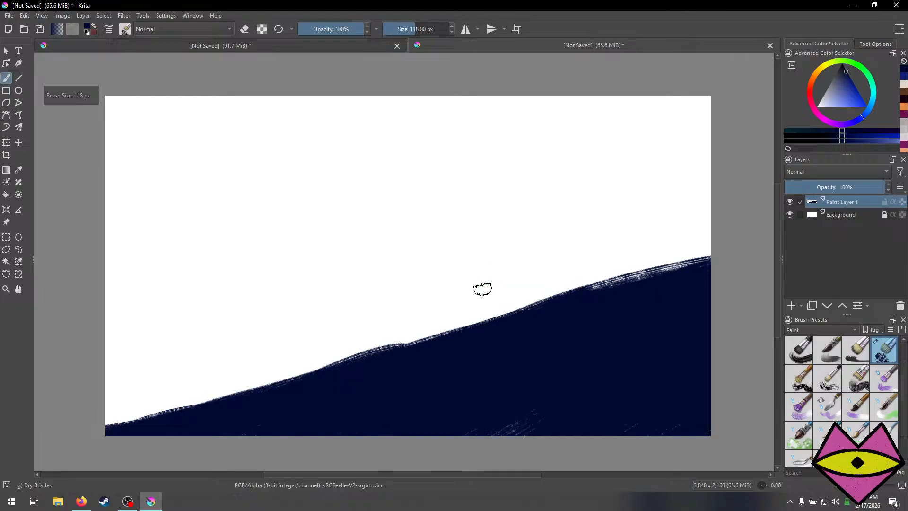
key("bracketleft")
key("bracketleft")
key("bracketleft")
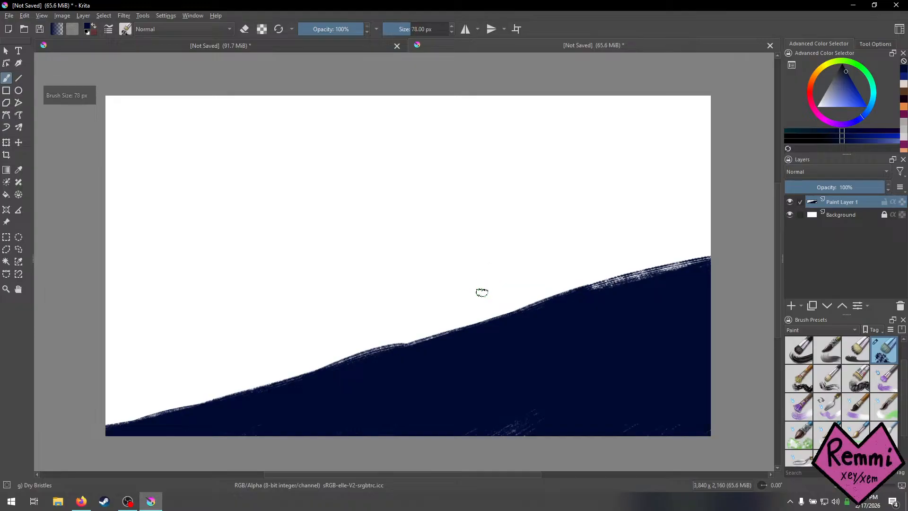
key("bracketleft")
key("bracketleft")
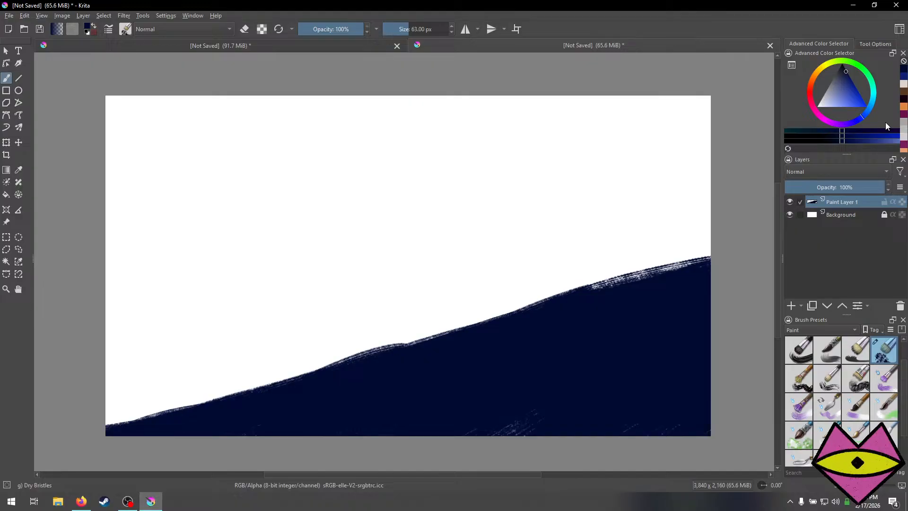
left_click(825, 64)
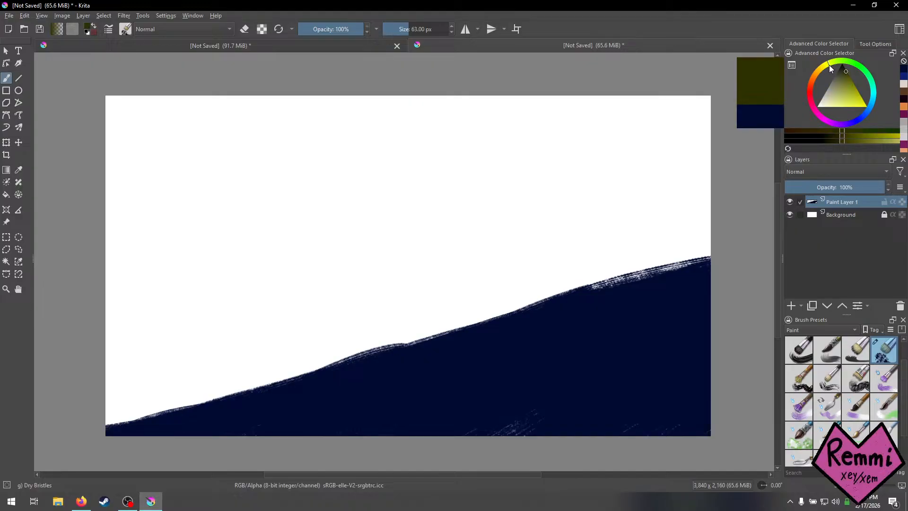
left_click_drag(851, 88, 853, 95)
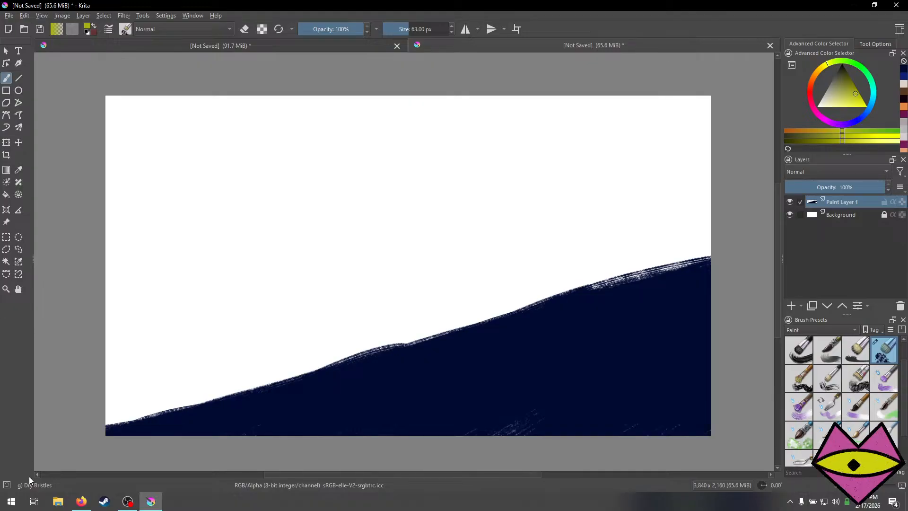
left_click(79, 500)
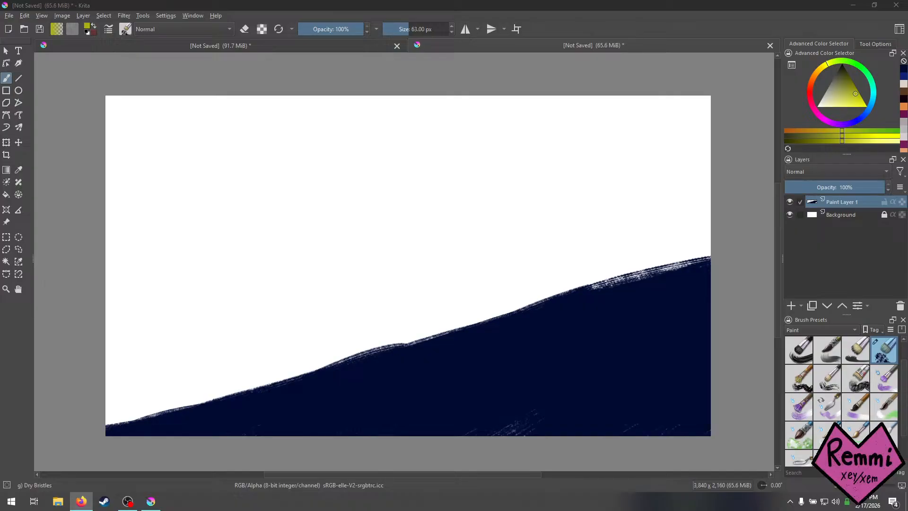
left_click(753, 259)
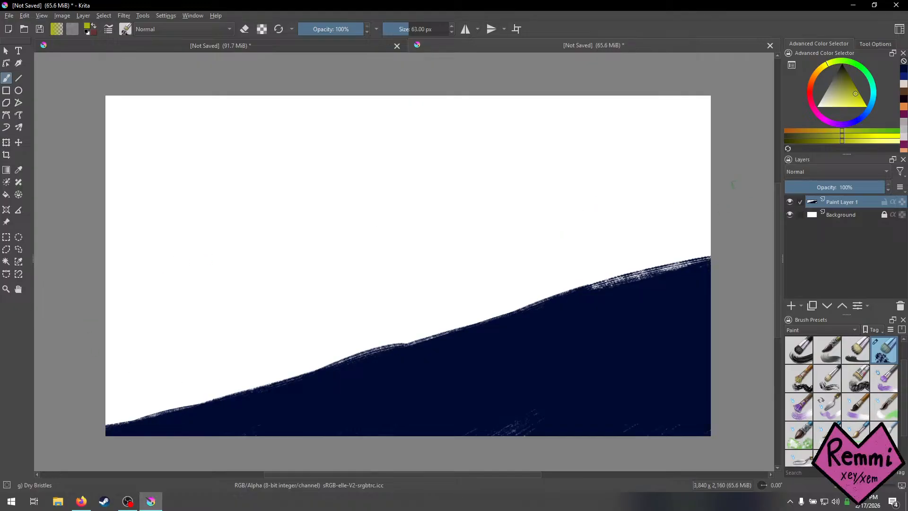
left_click_drag(835, 78, 846, 72)
left_click(903, 114)
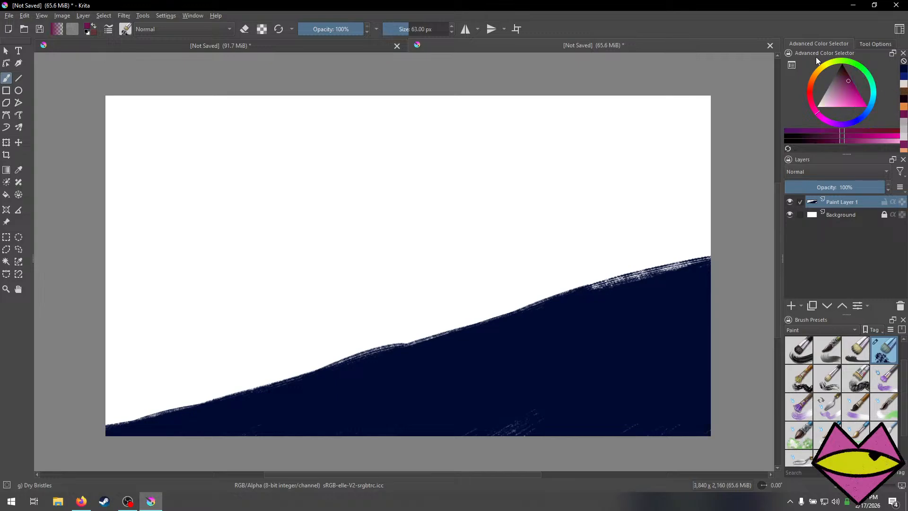
In bright lemon yellow, paint the left side and top edge of a short block standing on the slope's lower-left part.
left_click(827, 71)
left_click_drag(841, 76, 862, 109)
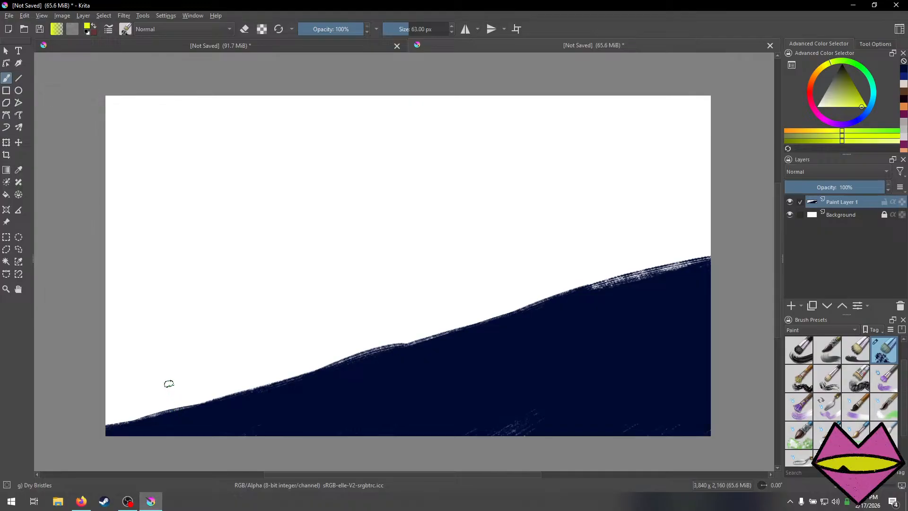
mouse_move(171, 380)
left_mouse_down()
mouse_move(175, 403)
mouse_move(174, 385)
mouse_move(197, 376)
mouse_move(183, 378)
mouse_move(232, 359)
mouse_move(241, 397)
left_mouse_up()
key("e")
key("e")
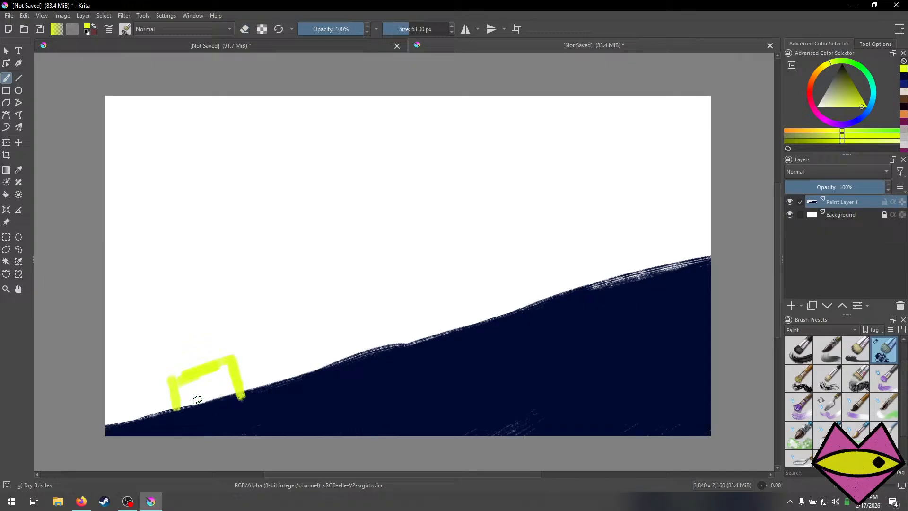
key("ctrl+z")
key("ctrl+z")
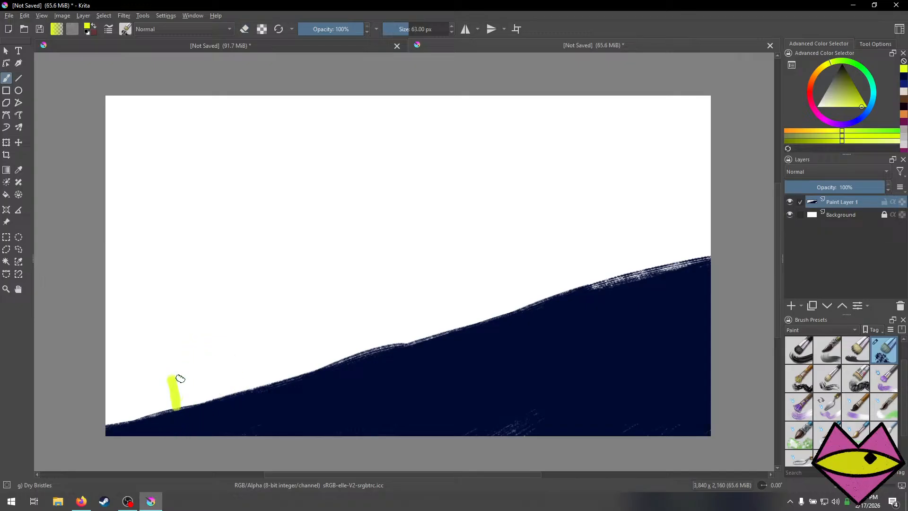
mouse_move(175, 378)
left_mouse_down()
mouse_move(221, 367)
mouse_move(223, 395)
left_mouse_up()
key("ctrl+z")
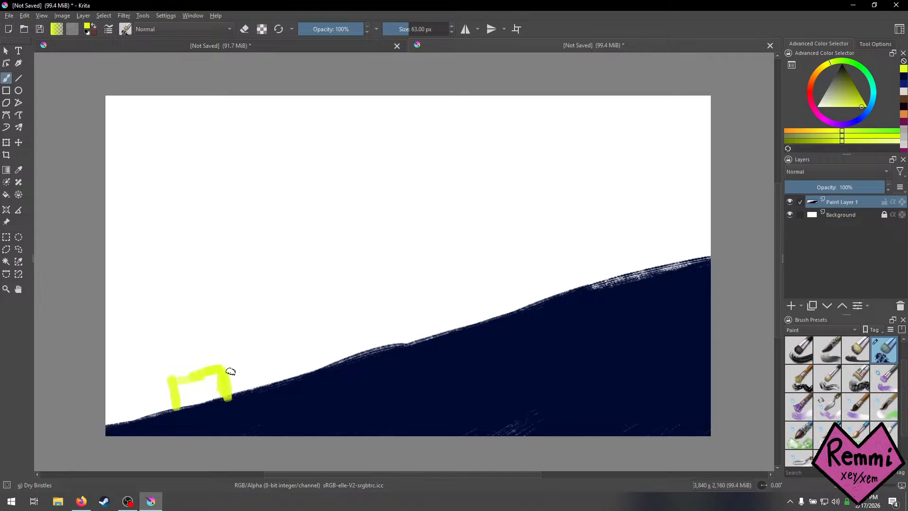
key("ctrl+z")
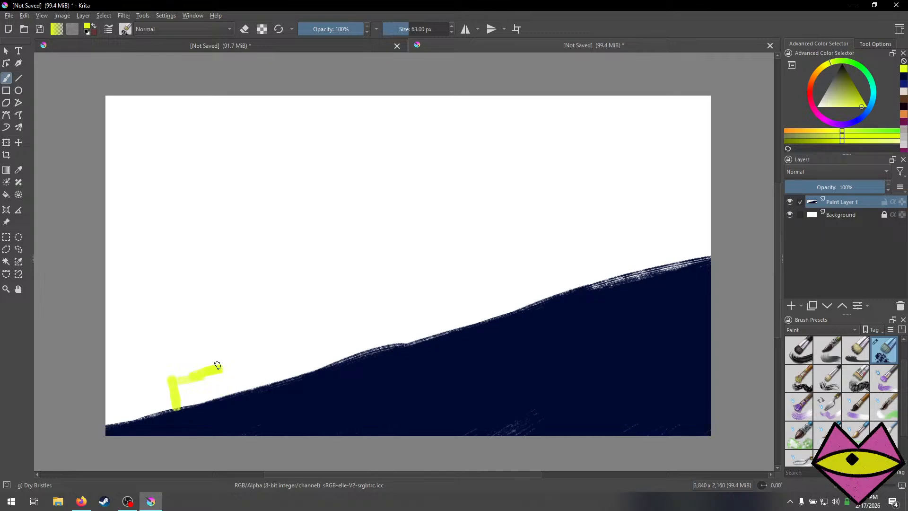
Close the short block's yellow outline along its right side and base, and fill its interior.
mouse_move(216, 372)
left_mouse_down()
mouse_move(237, 362)
mouse_move(240, 393)
left_mouse_up()
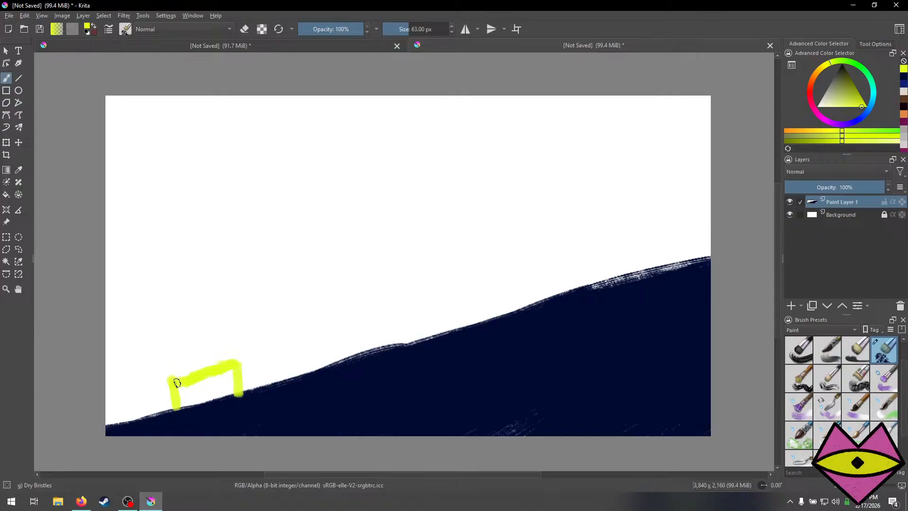
left_click_drag(176, 382, 180, 407)
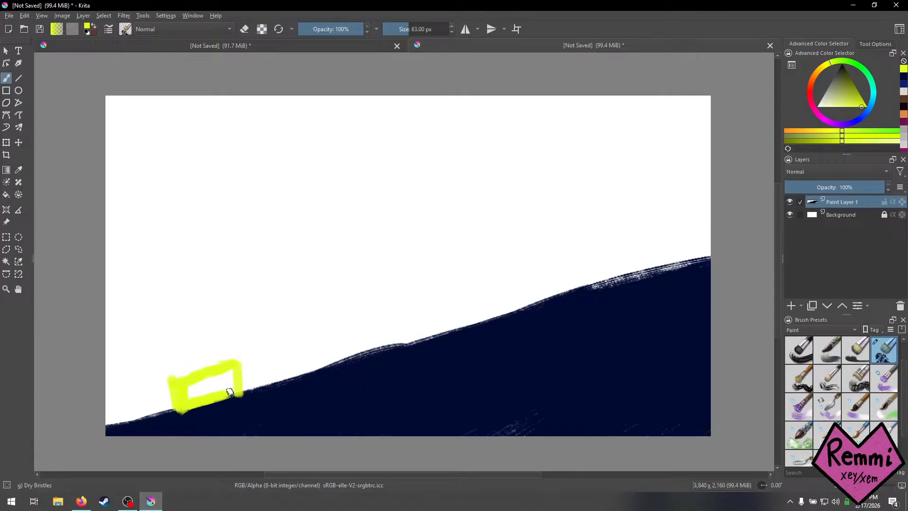
mouse_move(230, 392)
left_mouse_down()
mouse_move(198, 393)
mouse_move(240, 382)
mouse_move(185, 394)
mouse_move(240, 367)
left_mouse_up()
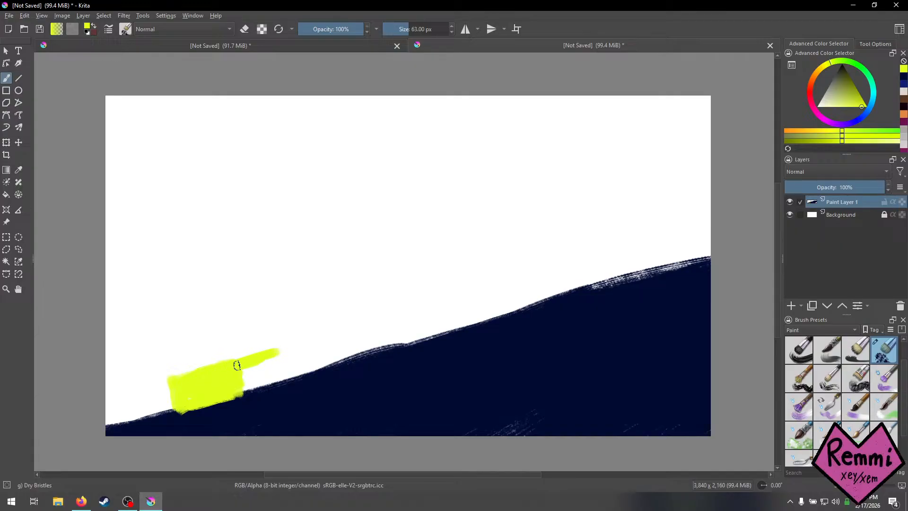
mouse_move(292, 351)
left_mouse_down()
mouse_move(266, 357)
mouse_move(404, 317)
mouse_move(428, 300)
mouse_move(391, 311)
mouse_move(450, 300)
left_mouse_up()
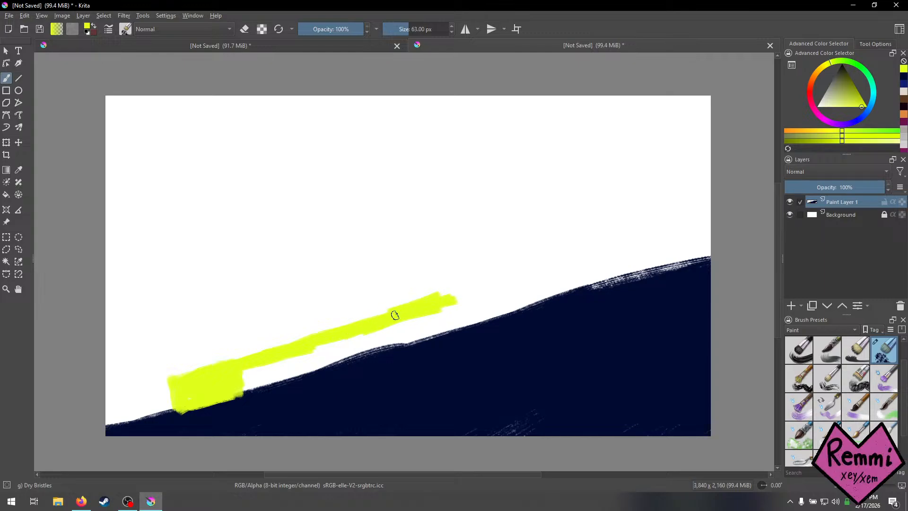
key("ctrl+z")
key("ctrl+z")
key("ctrl+z")
key("ctrl+z")
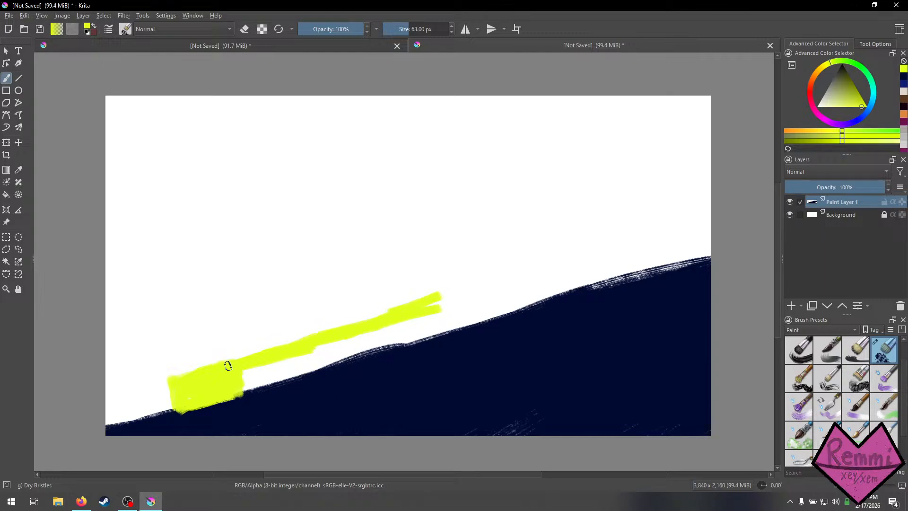
Extend the block's top edge uphill as a long yellow band parallel to the slope, and paint its right end down to the ground.
mouse_move(275, 357)
left_mouse_down()
mouse_move(318, 343)
mouse_move(260, 358)
mouse_move(407, 312)
left_mouse_up()
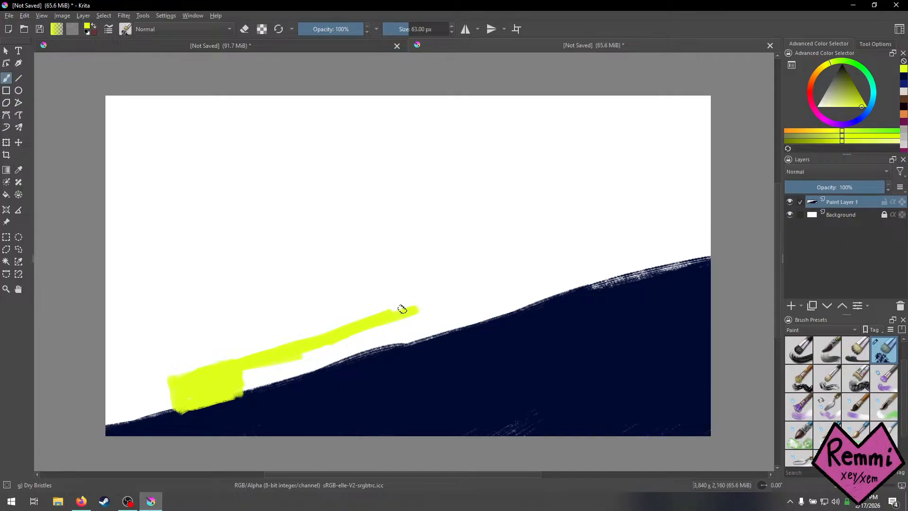
mouse_move(395, 313)
left_mouse_down()
mouse_move(429, 307)
mouse_move(385, 314)
mouse_move(492, 288)
left_mouse_up()
key("ctrl+z")
mouse_move(364, 325)
left_mouse_down()
mouse_move(538, 271)
mouse_move(555, 284)
mouse_move(555, 272)
mouse_move(558, 288)
mouse_move(557, 273)
mouse_move(557, 292)
left_mouse_up()
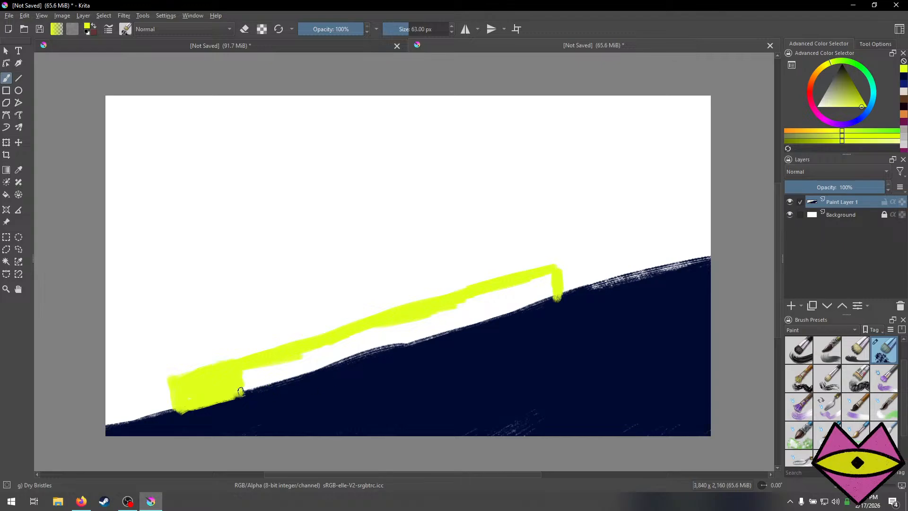
Paint the long band's lower edge along the navy slope and fill the white gap inside with yellow.
mouse_move(236, 393)
left_mouse_down()
mouse_move(555, 295)
mouse_move(326, 366)
left_mouse_up()
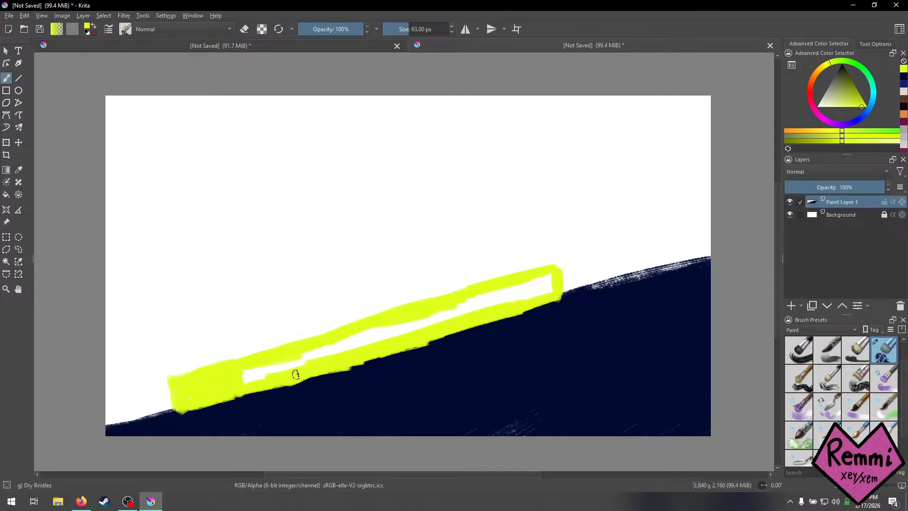
left_click_drag(275, 387, 312, 375)
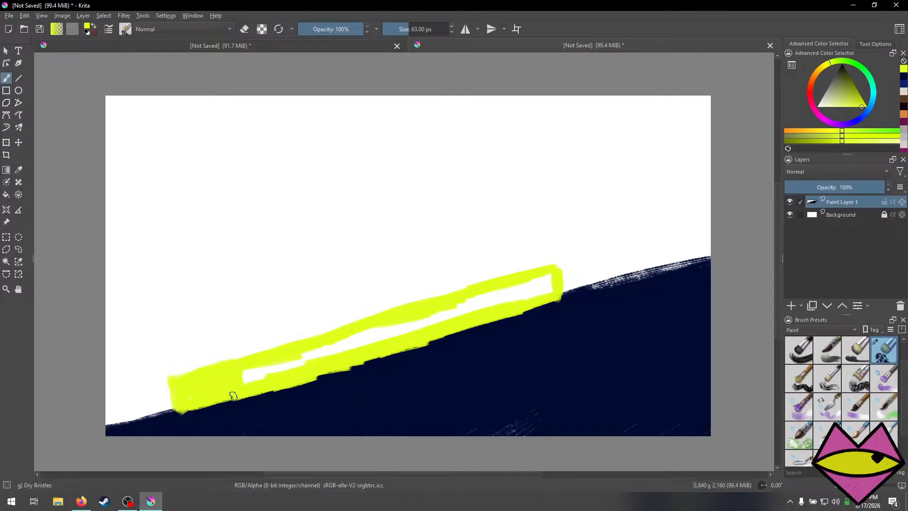
left_click_drag(241, 393, 192, 407)
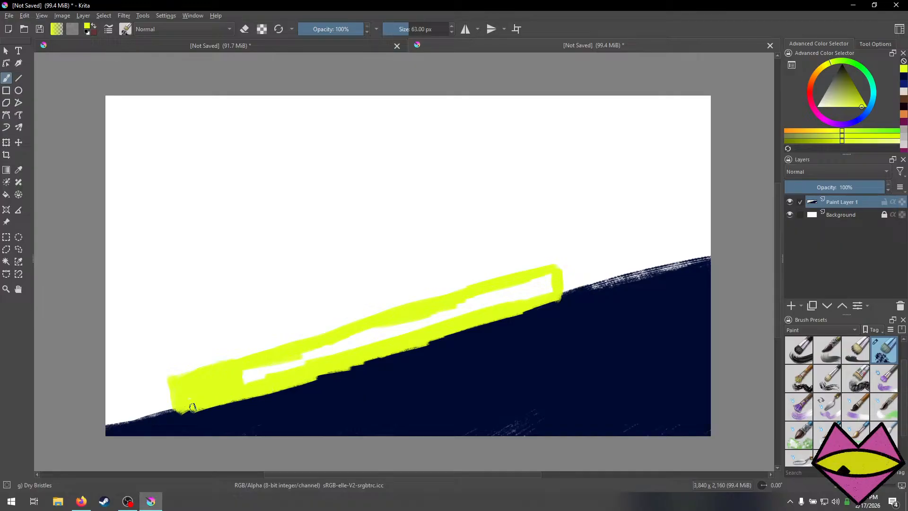
mouse_move(246, 377)
left_mouse_down()
mouse_move(312, 362)
mouse_move(229, 380)
mouse_move(276, 371)
mouse_move(238, 385)
mouse_move(400, 322)
mouse_move(304, 356)
mouse_move(359, 330)
mouse_move(304, 367)
mouse_move(505, 298)
mouse_move(478, 295)
mouse_move(463, 300)
mouse_move(536, 288)
mouse_move(527, 298)
mouse_move(541, 292)
mouse_move(546, 274)
left_mouse_up()
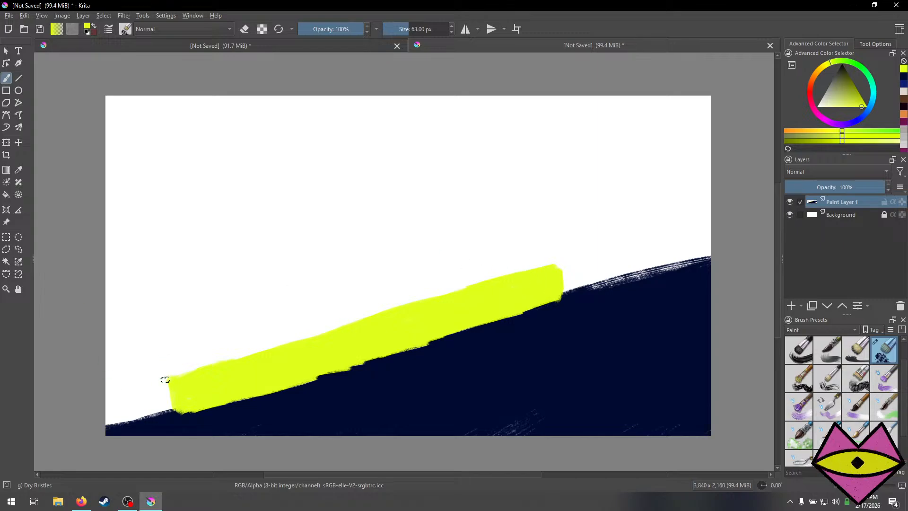
Paint a thick yellow arm from the band's lower-left end diagonally up to the canvas's left edge.
key("ctrl+z")
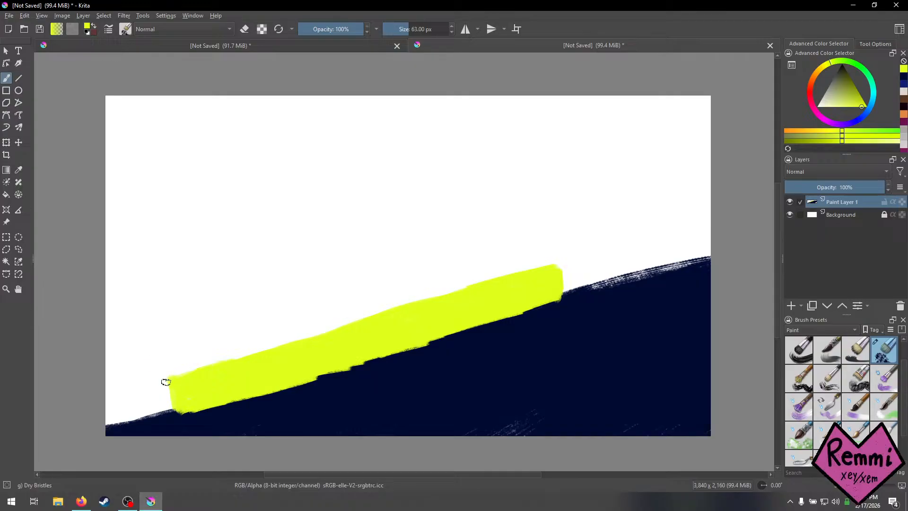
mouse_move(163, 379)
left_mouse_down()
mouse_move(97, 326)
mouse_move(175, 408)
mouse_move(109, 356)
mouse_move(160, 399)
mouse_move(118, 370)
mouse_move(145, 384)
left_mouse_up()
key("ctrl+z")
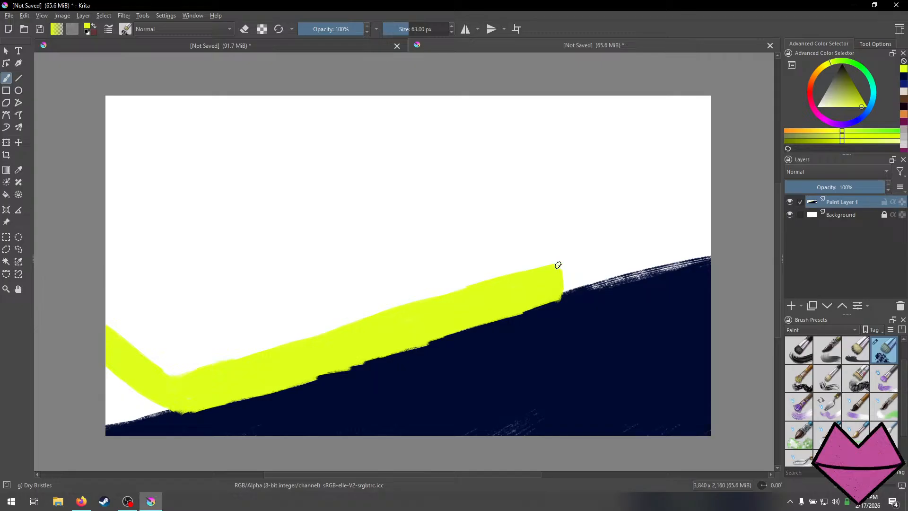
Paint a thinner yellow diagonal from the band's upper-right end up and leftward to the canvas's top edge.
left_click_drag(551, 256, 483, 193)
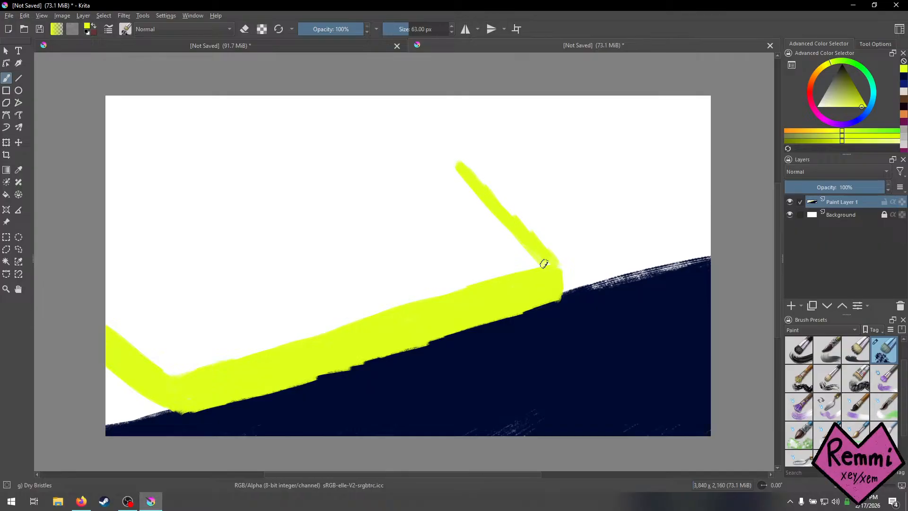
key("ctrl+z")
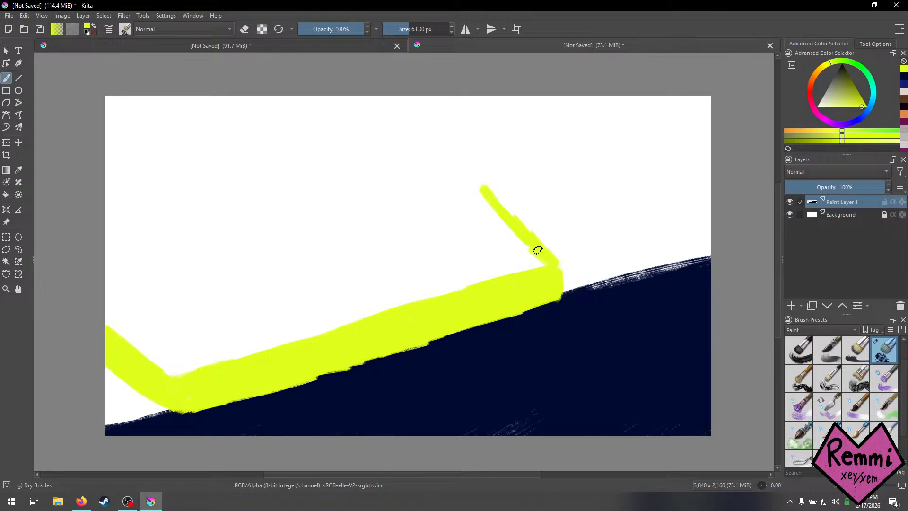
mouse_move(500, 209)
left_mouse_down()
mouse_move(460, 171)
mouse_move(510, 221)
mouse_move(439, 149)
mouse_move(469, 182)
mouse_move(426, 153)
mouse_move(461, 178)
mouse_move(429, 139)
left_mouse_up()
left_click_drag(451, 165, 416, 121)
mouse_move(434, 151)
left_mouse_down()
mouse_move(394, 106)
mouse_move(410, 125)
left_mouse_up()
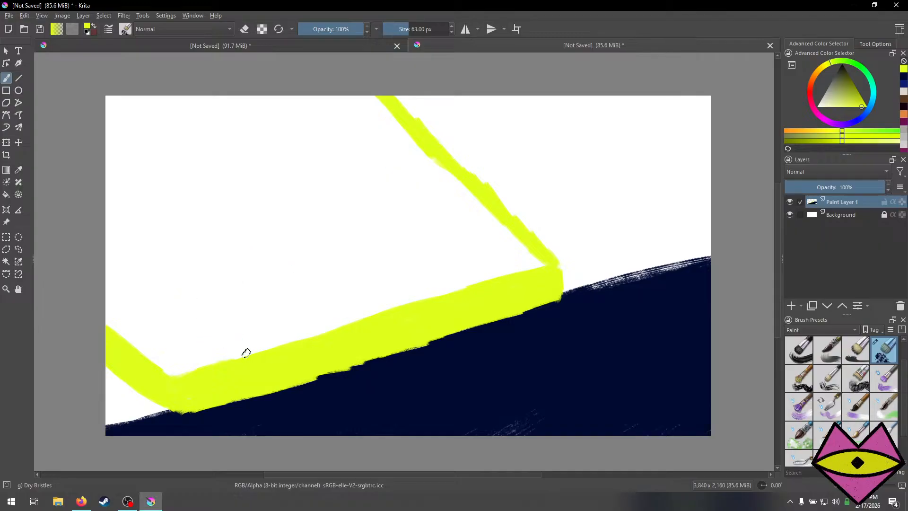
mouse_move(248, 350)
left_mouse_down()
mouse_move(239, 321)
mouse_move(269, 347)
mouse_move(238, 311)
mouse_move(270, 345)
mouse_move(238, 309)
mouse_move(270, 347)
mouse_move(219, 286)
mouse_move(250, 327)
mouse_move(209, 290)
mouse_move(249, 331)
mouse_move(227, 309)
mouse_move(220, 279)
left_mouse_up()
key("ctrl+z")
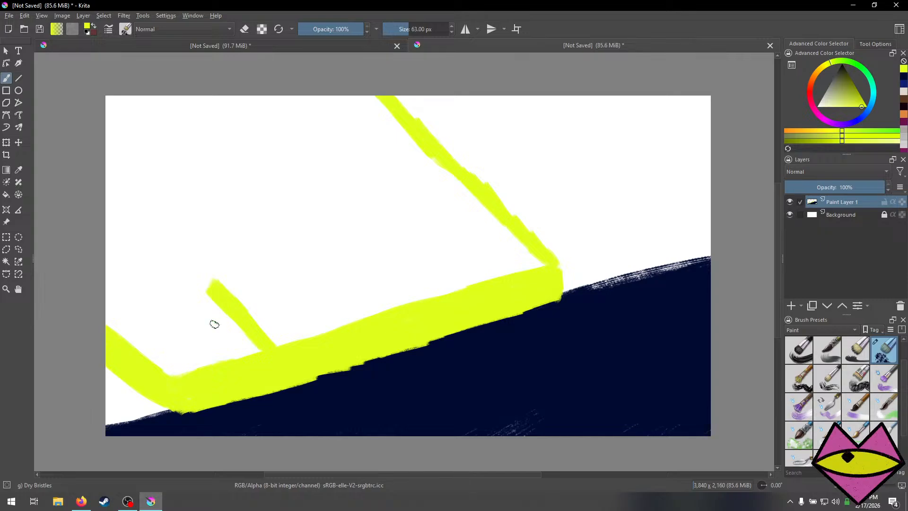
key("ctrl+z")
key("ctrl+z")
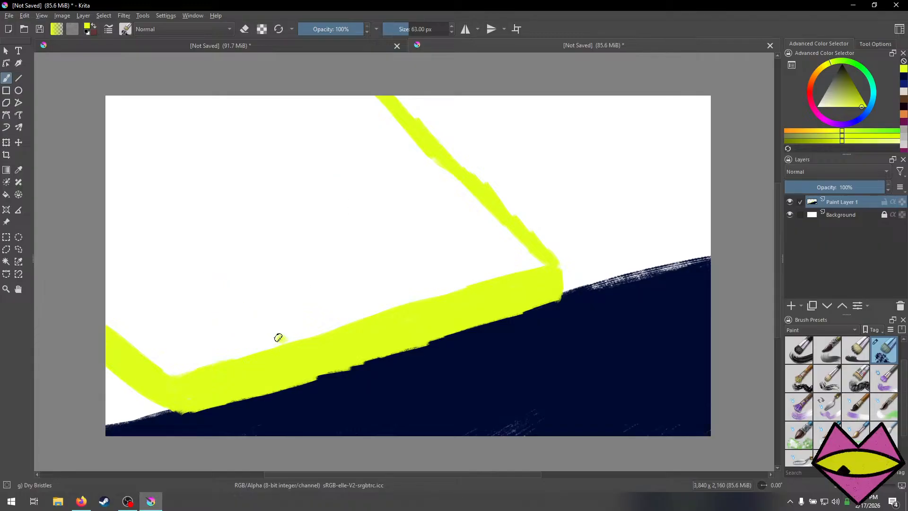
mouse_move(278, 336)
left_mouse_down()
mouse_move(251, 307)
mouse_move(277, 333)
left_mouse_up()
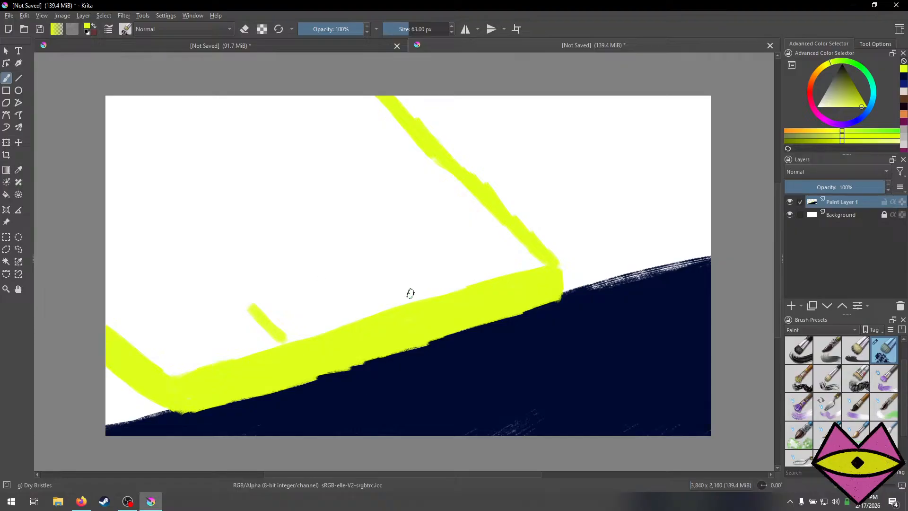
mouse_move(399, 278)
left_mouse_down()
mouse_move(422, 298)
mouse_move(378, 266)
left_mouse_up()
key("ctrl+z")
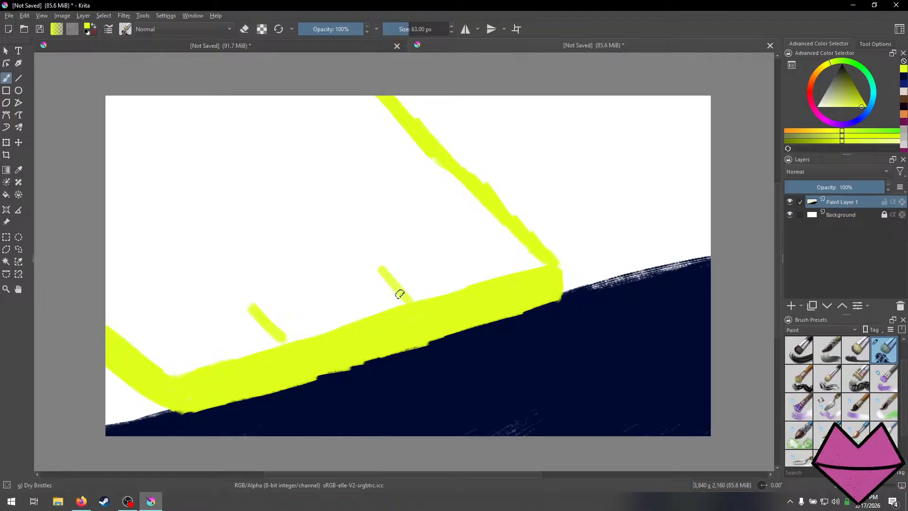
key("ctrl+z")
key("ctrl+z")
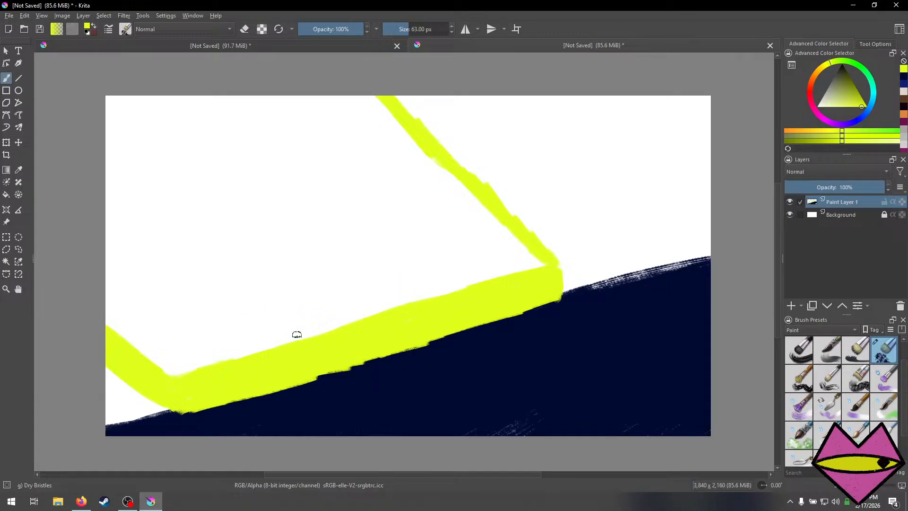
Paint two thin yellow bars from the long band's top edge up and leftward, roughly parallel to the right-hand diagonal.
left_click_drag(305, 334, 283, 313)
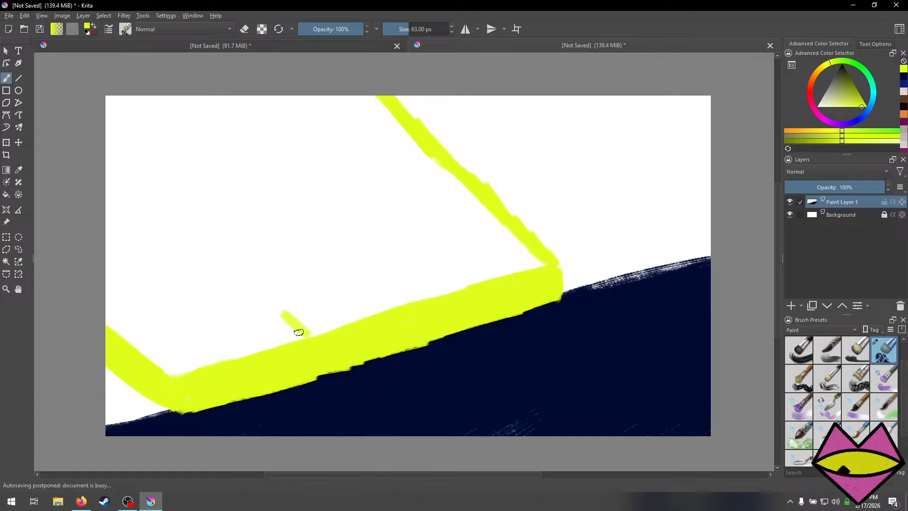
key("ctrl+z")
left_click_drag(283, 342, 219, 286)
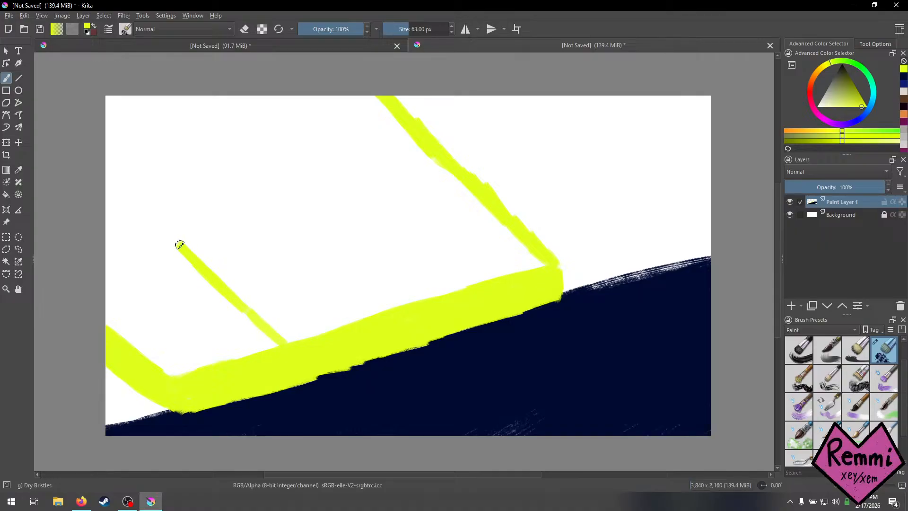
mouse_move(180, 244)
left_mouse_down()
mouse_move(143, 207)
mouse_move(188, 255)
mouse_move(138, 201)
left_mouse_up()
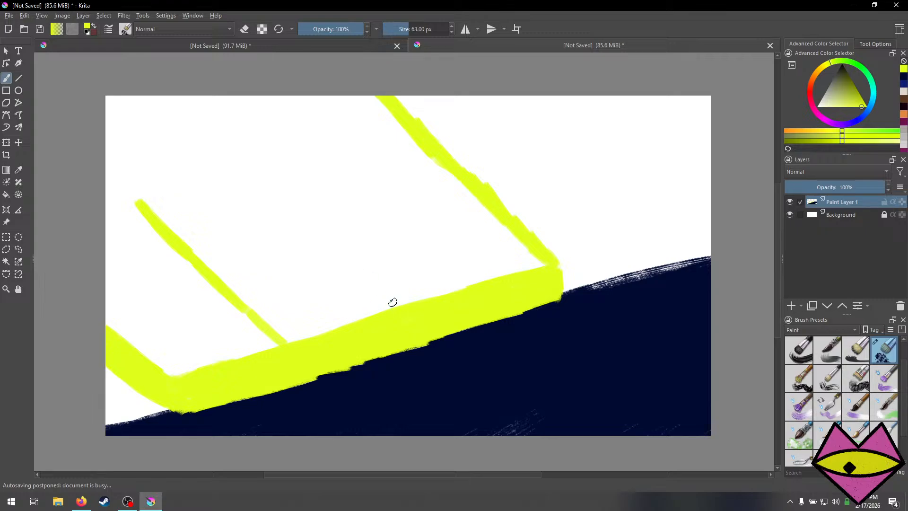
mouse_move(378, 308)
left_mouse_down()
mouse_move(247, 168)
mouse_move(267, 186)
left_mouse_up()
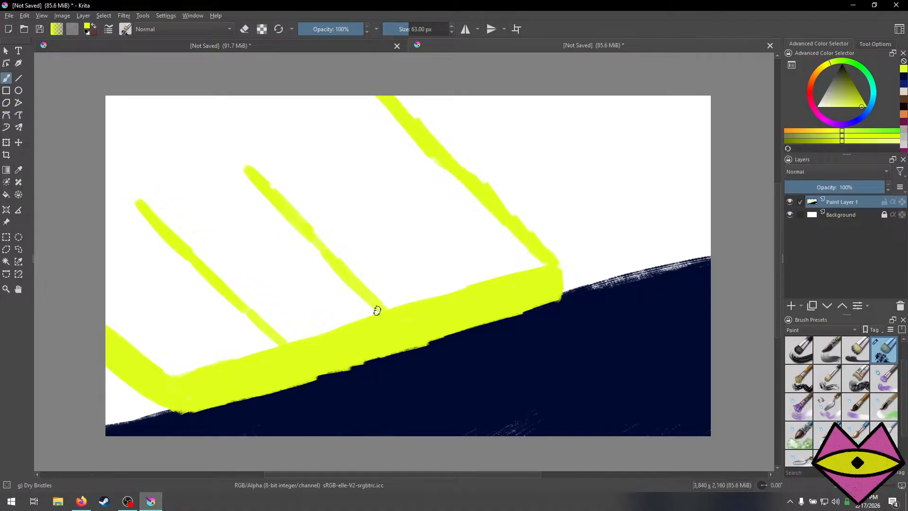
left_click_drag(376, 308, 283, 227)
key("ctrl+z")
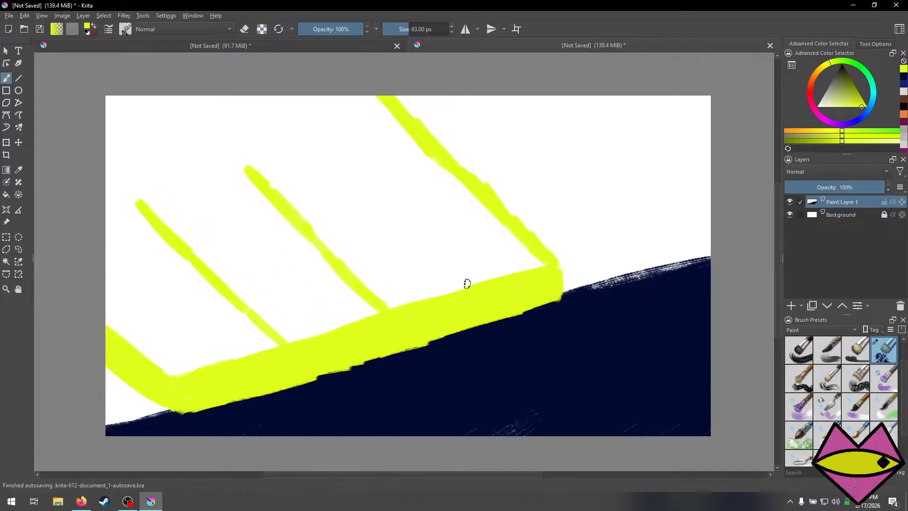
mouse_move(470, 282)
left_mouse_down()
mouse_move(411, 219)
mouse_move(468, 288)
left_mouse_up()
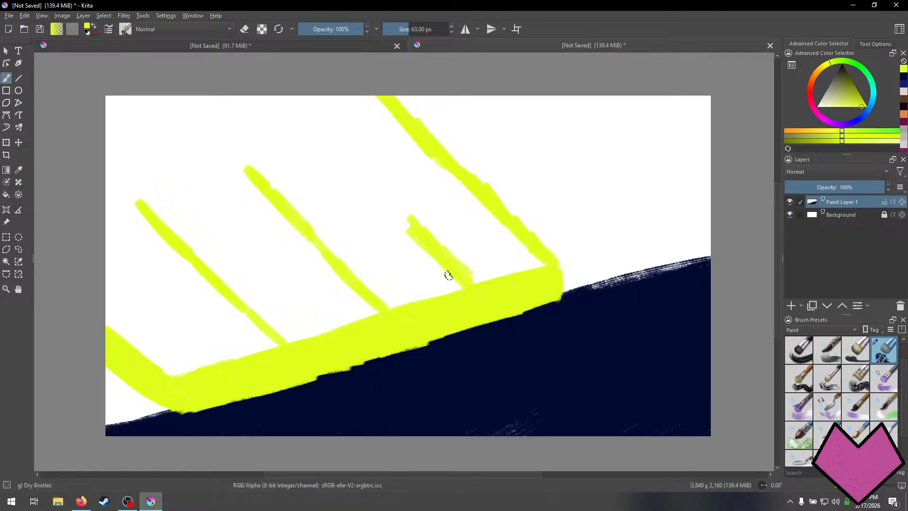
key("ctrl+z")
key("ctrl+z")
key("ctrl+z")
Paint a third yellow bar between the middle bar and the right-hand diagonal, and thicken the leftmost bar.
left_click_drag(473, 288, 373, 184)
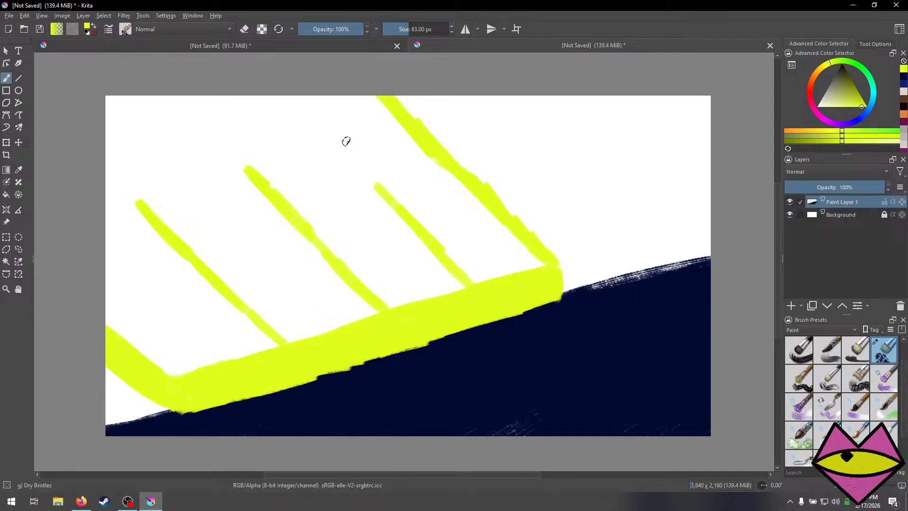
left_click_drag(345, 140, 381, 189)
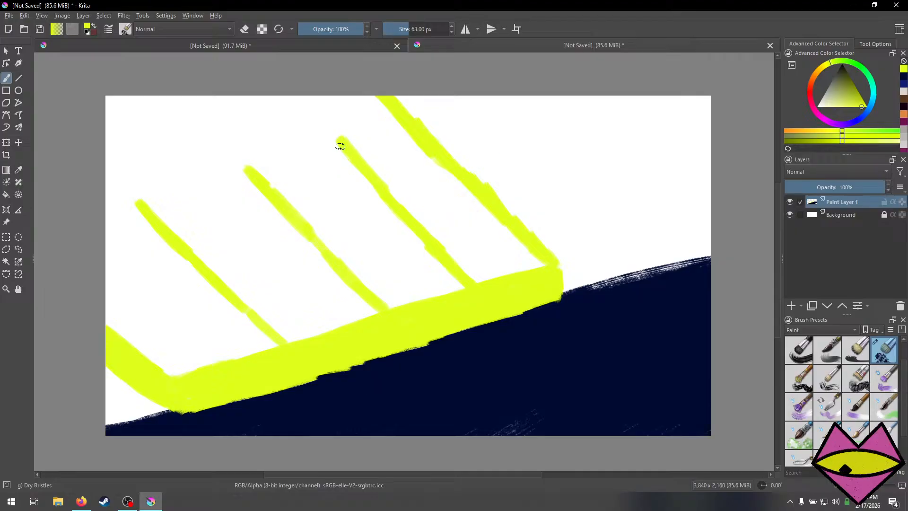
left_click_drag(341, 142, 361, 181)
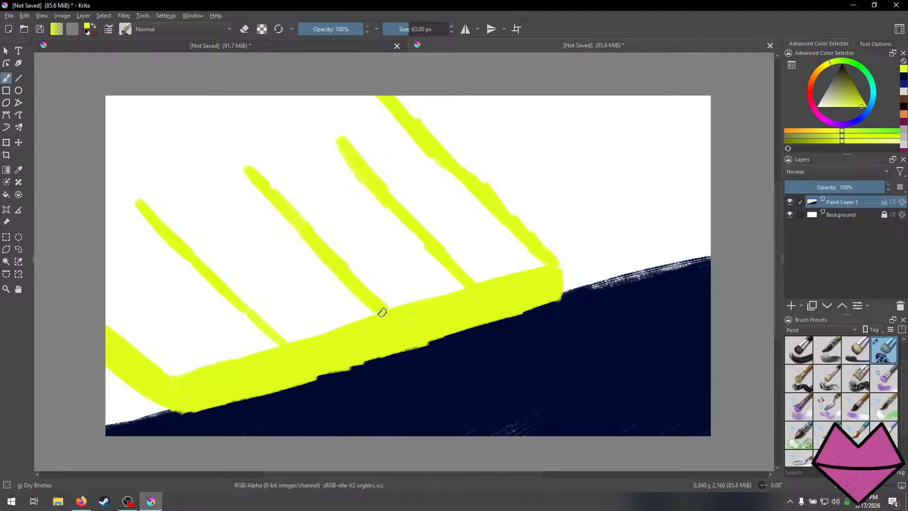
mouse_move(187, 223)
left_mouse_down()
mouse_move(212, 317)
mouse_move(179, 272)
mouse_move(166, 246)
mouse_move(185, 249)
mouse_move(178, 248)
mouse_move(216, 290)
mouse_move(196, 273)
mouse_move(281, 345)
left_mouse_up()
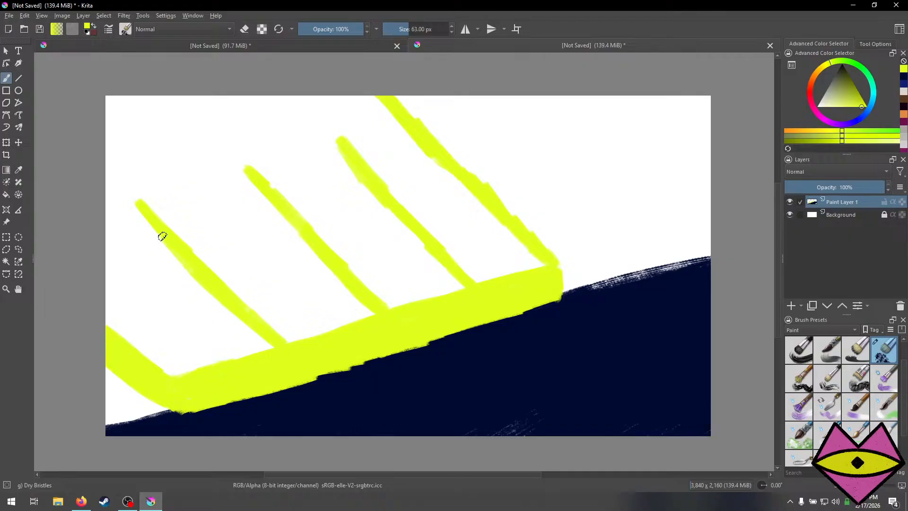
Fill the leftmost panel, between the thick yellow arm and the first bar, with orange out to the canvas's left edge.
left_click(899, 115)
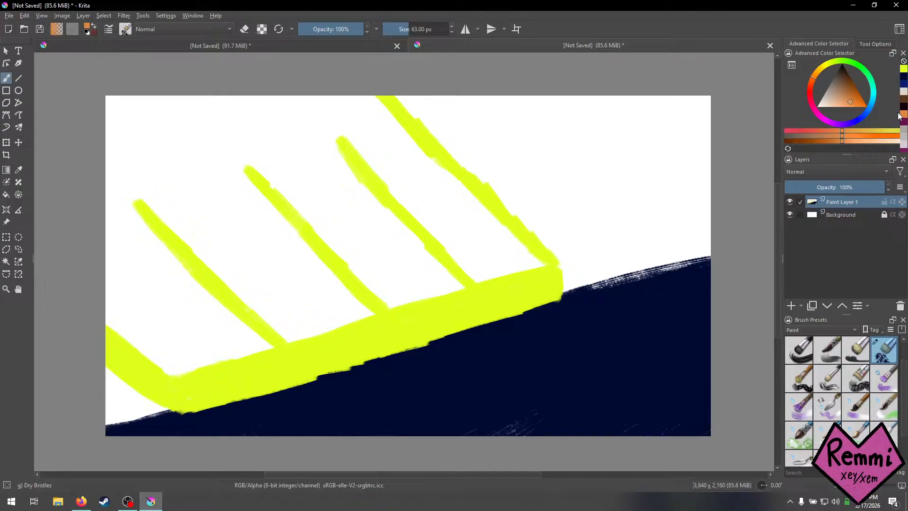
mouse_move(136, 228)
left_mouse_down()
mouse_move(265, 345)
mouse_move(238, 350)
mouse_move(271, 344)
mouse_move(182, 361)
mouse_move(217, 350)
mouse_move(177, 370)
left_mouse_up()
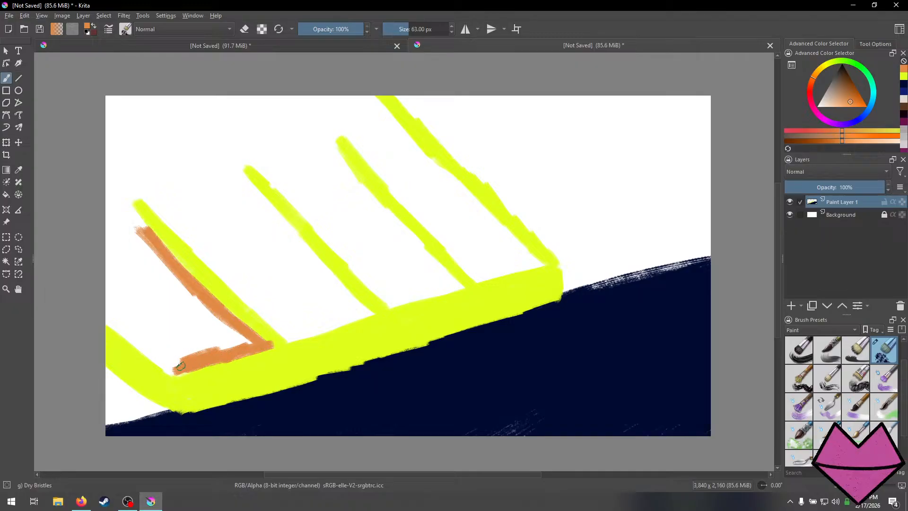
mouse_move(175, 371)
left_mouse_down()
mouse_move(110, 315)
mouse_move(163, 359)
mouse_move(114, 323)
mouse_move(128, 332)
mouse_move(109, 314)
mouse_move(119, 322)
mouse_move(90, 258)
mouse_move(122, 312)
mouse_move(109, 238)
mouse_move(140, 230)
mouse_move(114, 247)
mouse_move(143, 230)
mouse_move(104, 253)
mouse_move(139, 238)
mouse_move(94, 252)
mouse_move(137, 230)
mouse_move(96, 245)
mouse_move(139, 231)
mouse_move(90, 249)
mouse_move(138, 231)
mouse_move(95, 247)
mouse_move(122, 250)
mouse_move(137, 327)
mouse_move(96, 279)
mouse_move(175, 350)
mouse_move(131, 313)
mouse_move(174, 361)
mouse_move(117, 286)
mouse_move(181, 365)
mouse_move(119, 259)
mouse_move(148, 307)
mouse_move(145, 329)
mouse_move(104, 256)
mouse_move(145, 309)
mouse_move(152, 288)
mouse_move(135, 237)
mouse_move(207, 314)
mouse_move(154, 252)
left_mouse_up()
mouse_move(213, 317)
left_mouse_down()
mouse_move(242, 342)
mouse_move(183, 353)
mouse_move(240, 344)
mouse_move(156, 368)
mouse_move(141, 329)
left_mouse_up()
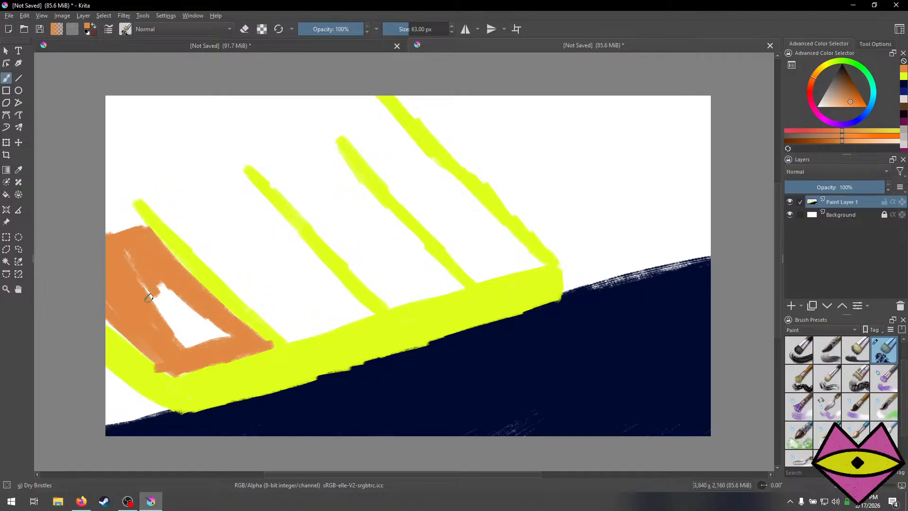
mouse_move(148, 297)
left_mouse_down()
mouse_move(192, 346)
mouse_move(135, 271)
mouse_move(133, 253)
mouse_move(204, 337)
mouse_move(181, 331)
mouse_move(155, 275)
mouse_move(229, 337)
left_mouse_up()
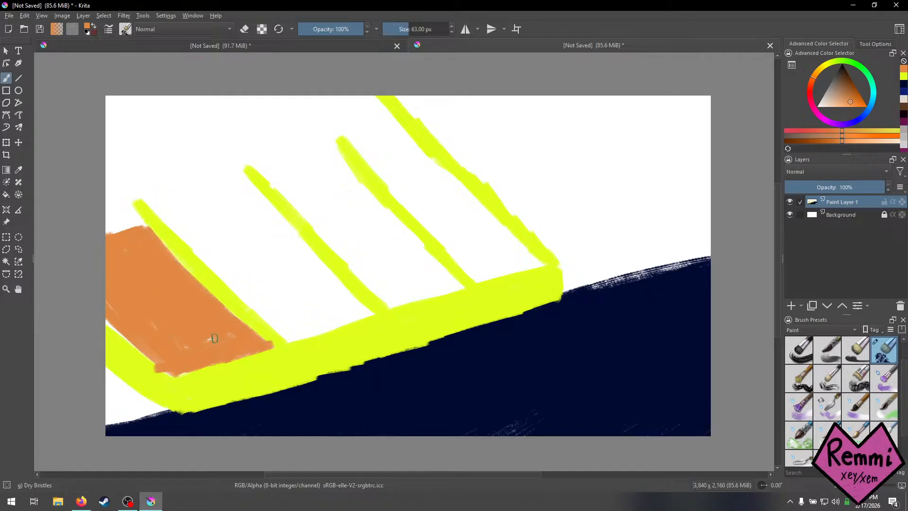
Outline the second panel between the first two yellow bars in orange and fill its interior.
mouse_move(169, 219)
left_mouse_down()
mouse_move(256, 190)
mouse_move(250, 187)
mouse_move(299, 241)
mouse_move(252, 188)
mouse_move(334, 293)
mouse_move(303, 246)
mouse_move(367, 311)
mouse_move(328, 317)
mouse_move(350, 315)
mouse_move(291, 333)
mouse_move(366, 312)
mouse_move(283, 343)
mouse_move(290, 341)
mouse_move(253, 313)
mouse_move(293, 340)
mouse_move(203, 248)
left_mouse_up()
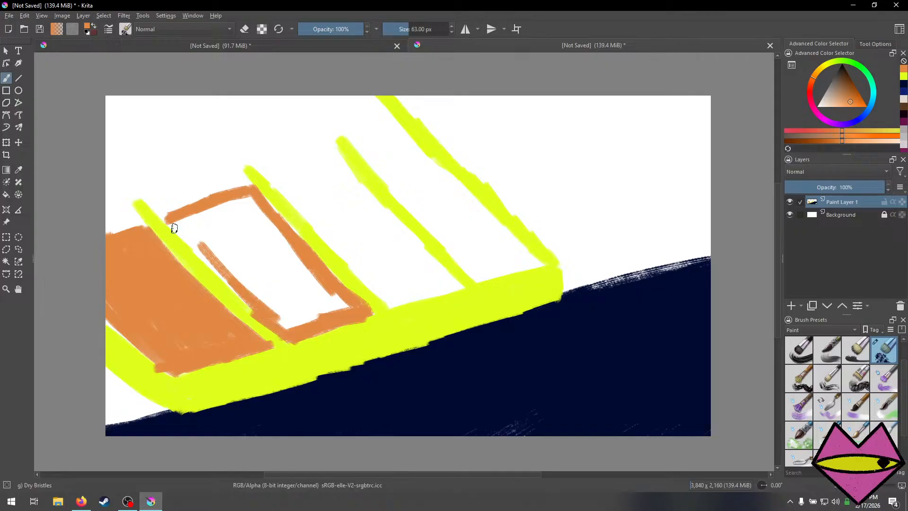
left_click_drag(169, 220, 252, 299)
mouse_move(282, 337)
left_mouse_down()
mouse_move(210, 236)
mouse_move(245, 283)
mouse_move(186, 219)
mouse_move(177, 222)
mouse_move(232, 217)
mouse_move(221, 206)
mouse_move(183, 217)
mouse_move(247, 204)
mouse_move(223, 205)
mouse_move(240, 199)
mouse_move(282, 252)
mouse_move(267, 209)
mouse_move(304, 249)
mouse_move(257, 193)
mouse_move(306, 247)
mouse_move(268, 228)
mouse_move(326, 295)
mouse_move(342, 298)
mouse_move(304, 318)
mouse_move(344, 308)
mouse_move(286, 327)
mouse_move(306, 323)
mouse_move(293, 325)
mouse_move(243, 260)
mouse_move(234, 261)
mouse_move(279, 307)
mouse_move(232, 264)
mouse_move(204, 217)
mouse_move(221, 219)
mouse_move(302, 324)
mouse_move(239, 215)
mouse_move(263, 262)
mouse_move(251, 215)
mouse_move(306, 280)
mouse_move(313, 305)
left_mouse_up()
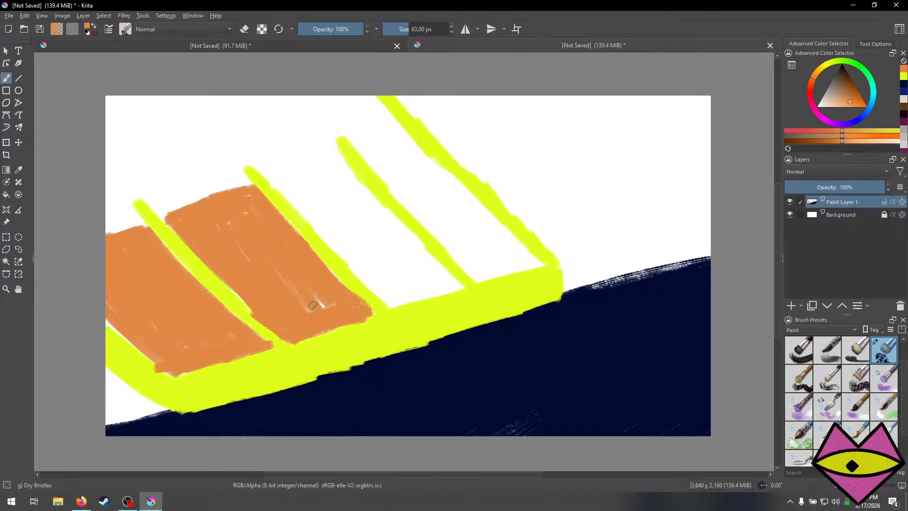
Fill the third and fourth panels with orange, and touch up the white specks in the second panel.
mouse_move(275, 189)
left_mouse_down()
mouse_move(318, 172)
mouse_move(305, 175)
left_mouse_up()
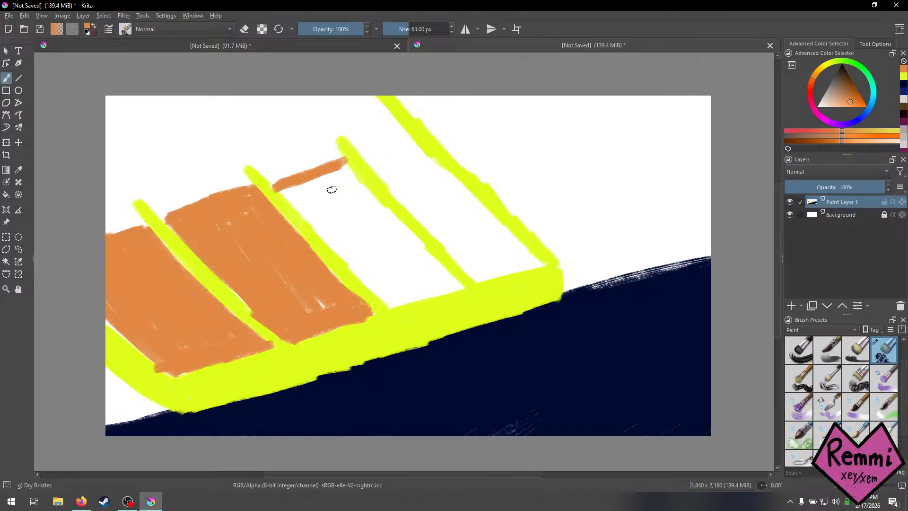
mouse_move(344, 158)
left_mouse_down()
mouse_move(400, 228)
mouse_move(338, 149)
mouse_move(436, 271)
mouse_move(402, 239)
mouse_move(448, 281)
left_mouse_up()
key("ctrl+z")
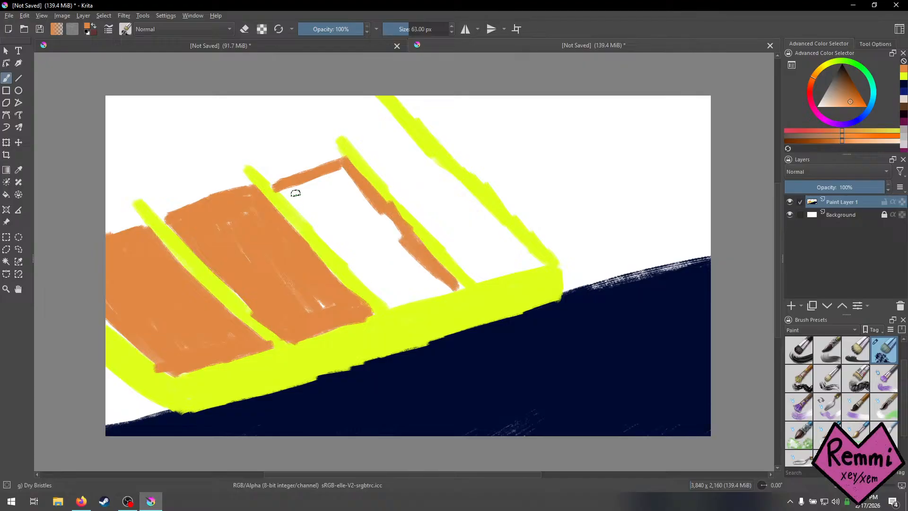
mouse_move(279, 188)
left_mouse_down()
mouse_move(392, 304)
mouse_move(461, 285)
mouse_move(394, 256)
mouse_move(438, 287)
mouse_move(359, 200)
mouse_move(411, 238)
mouse_move(352, 189)
mouse_move(411, 265)
mouse_move(427, 272)
mouse_move(385, 232)
mouse_move(430, 291)
mouse_move(402, 299)
mouse_move(427, 280)
mouse_move(392, 290)
mouse_move(356, 251)
mouse_move(407, 299)
mouse_move(306, 199)
mouse_move(329, 229)
mouse_move(288, 192)
mouse_move(332, 170)
mouse_move(369, 212)
mouse_move(347, 175)
mouse_move(379, 214)
mouse_move(345, 198)
mouse_move(410, 278)
mouse_move(396, 280)
mouse_move(392, 256)
mouse_move(376, 240)
mouse_move(389, 269)
mouse_move(402, 274)
mouse_move(350, 204)
mouse_move(393, 257)
mouse_move(352, 223)
mouse_move(346, 227)
mouse_move(312, 174)
mouse_move(351, 205)
left_mouse_up()
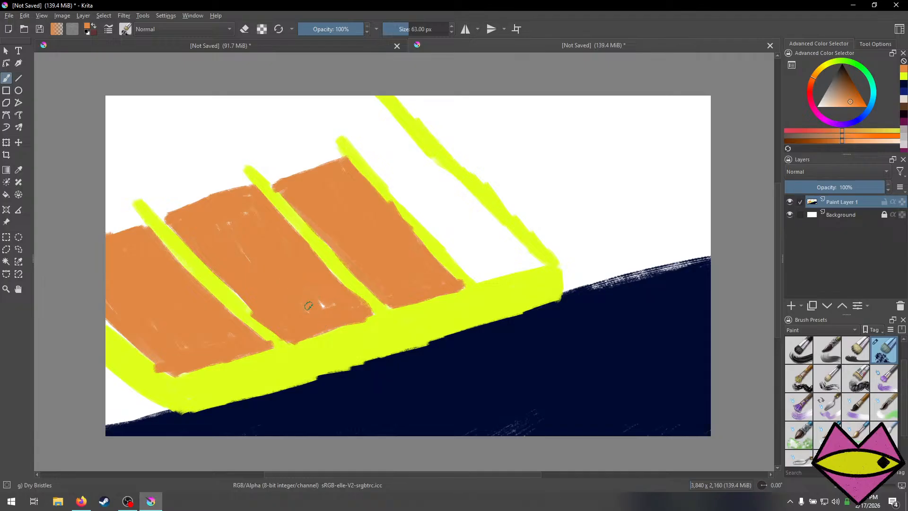
left_click_drag(312, 311, 342, 313)
mouse_move(364, 155)
left_mouse_down()
mouse_move(407, 133)
mouse_move(463, 197)
mouse_move(416, 133)
mouse_move(476, 208)
mouse_move(463, 194)
mouse_move(488, 220)
mouse_move(461, 187)
mouse_move(499, 232)
mouse_move(464, 184)
mouse_move(542, 264)
mouse_move(489, 271)
mouse_move(519, 261)
mouse_move(475, 277)
mouse_move(511, 266)
mouse_move(466, 265)
mouse_move(487, 282)
mouse_move(426, 223)
mouse_move(458, 261)
mouse_move(372, 161)
mouse_move(430, 217)
mouse_move(380, 153)
mouse_move(375, 159)
mouse_move(442, 220)
mouse_move(387, 148)
mouse_move(449, 215)
mouse_move(410, 150)
mouse_move(487, 242)
mouse_move(498, 242)
mouse_move(478, 229)
mouse_move(529, 262)
mouse_move(471, 236)
mouse_move(464, 256)
mouse_move(441, 223)
mouse_move(467, 252)
left_mouse_up()
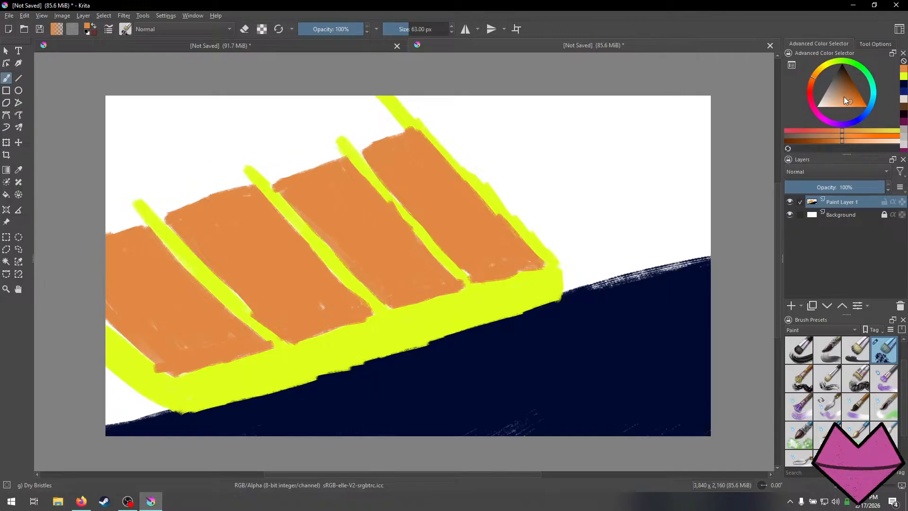
Paint a dark brown strip along the upper edge of each of the four orange panels.
left_click_drag(846, 90, 844, 75)
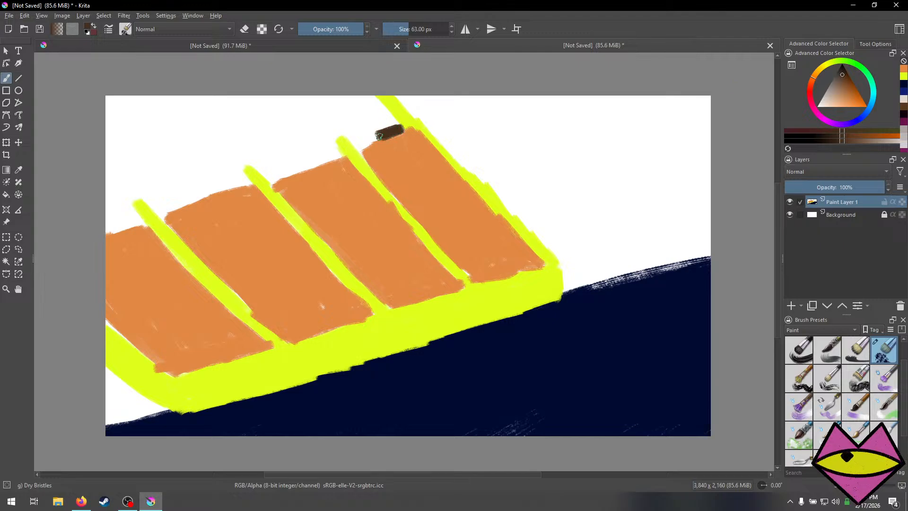
left_click(842, 81)
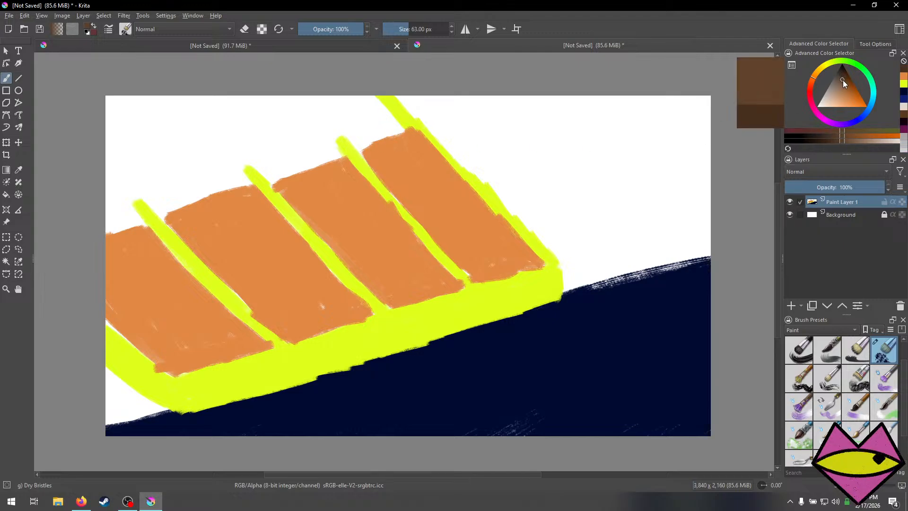
mouse_move(360, 146)
left_mouse_down()
mouse_move(402, 129)
mouse_move(276, 171)
left_mouse_up()
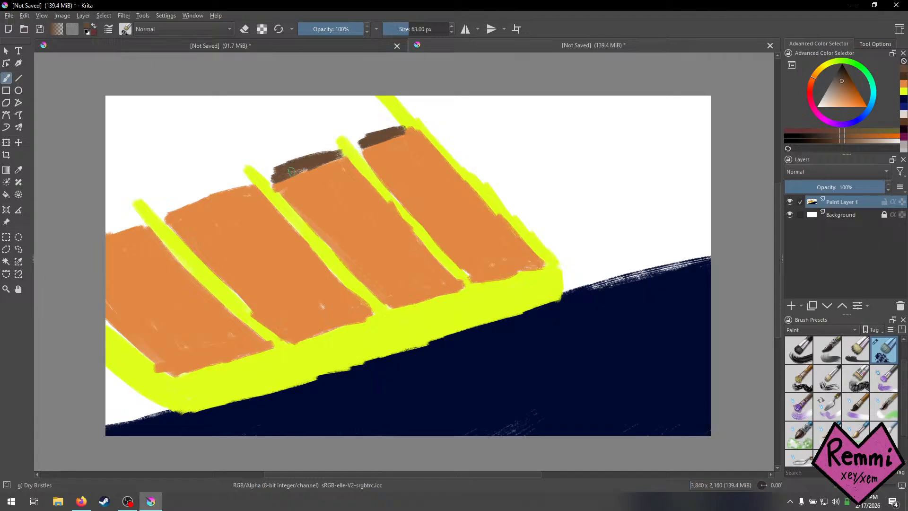
key("ctrl+z")
left_click_drag(343, 151, 229, 198)
mouse_move(229, 197)
left_mouse_down()
mouse_move(246, 187)
mouse_move(188, 207)
left_mouse_up()
left_click_drag(185, 208, 191, 206)
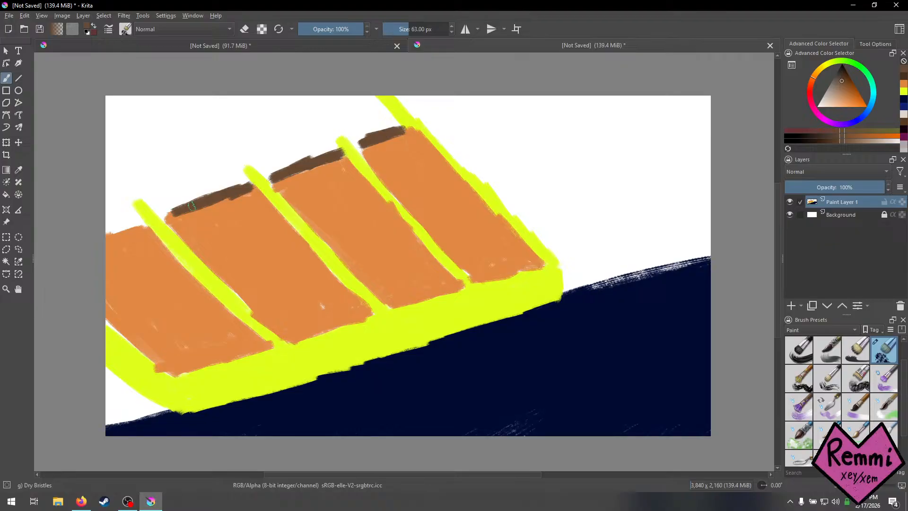
mouse_move(143, 223)
left_mouse_down()
mouse_move(98, 241)
mouse_move(118, 235)
left_mouse_up()
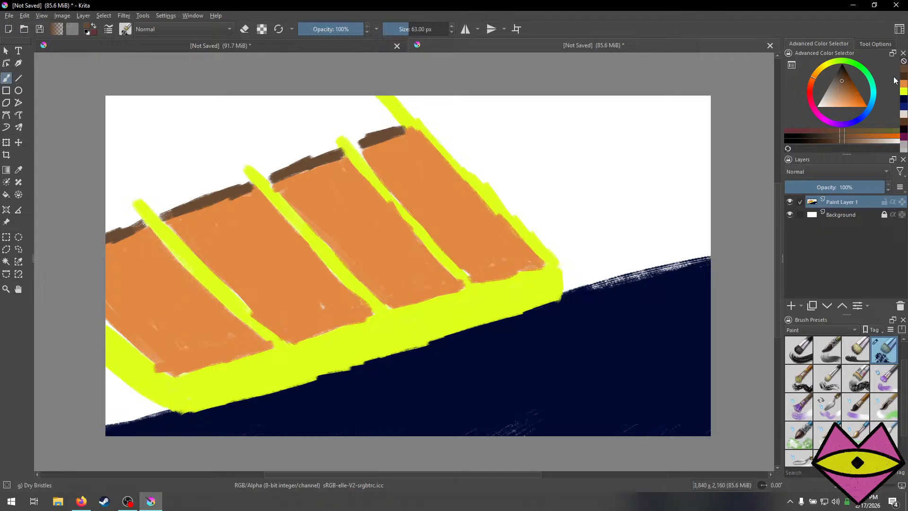
Extend the three bars' upper ends in bright yellow as steeper lines reaching the canvas's top edge.
left_click(903, 91)
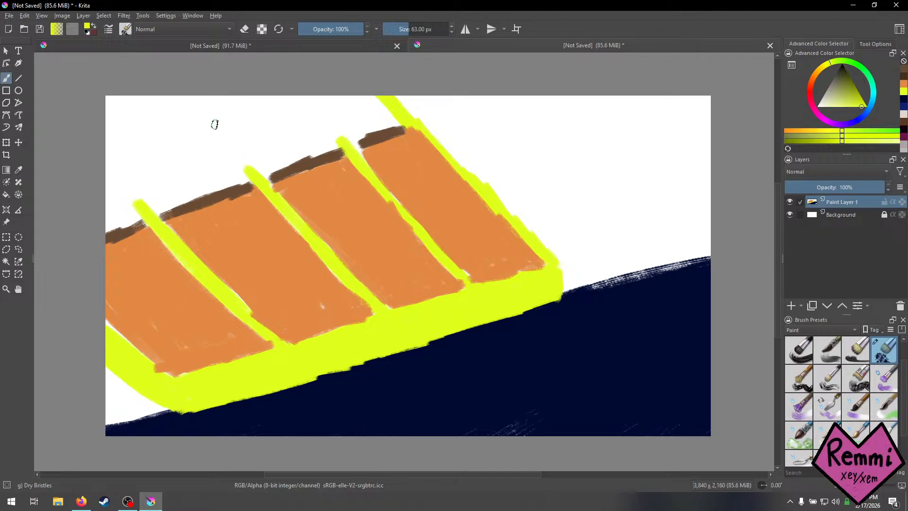
left_click_drag(242, 160, 225, 96)
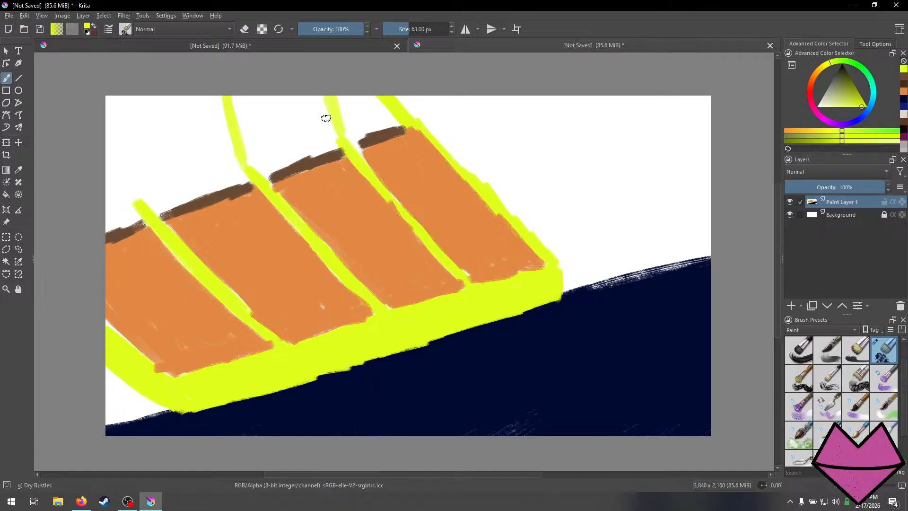
left_click_drag(331, 133, 305, 76)
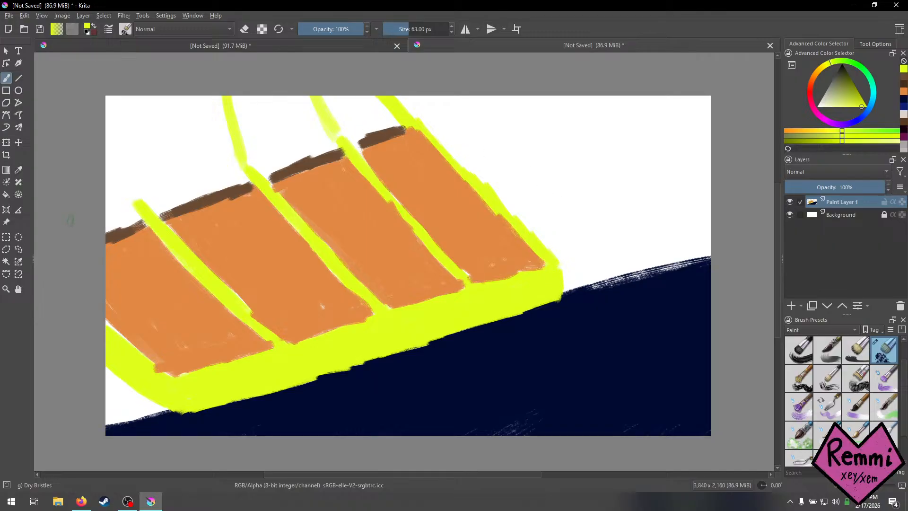
mouse_move(141, 199)
left_mouse_down()
mouse_move(112, 90)
mouse_move(141, 185)
mouse_move(127, 141)
left_mouse_up()
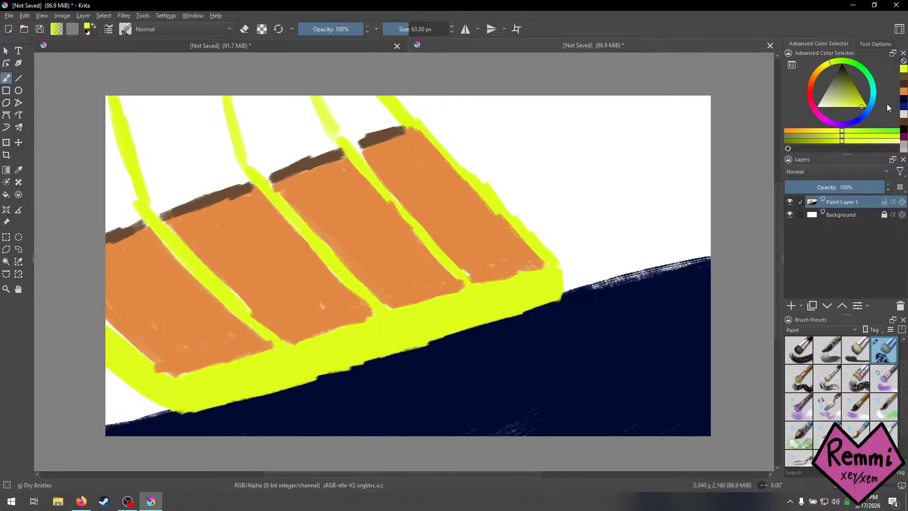
Choose a dark olive shade of the yellow as the brush color.
mouse_move(845, 92)
left_mouse_down()
mouse_move(839, 76)
mouse_move(832, 92)
mouse_move(850, 78)
mouse_move(835, 101)
mouse_move(843, 81)
mouse_move(853, 92)
mouse_move(850, 85)
left_mouse_up()
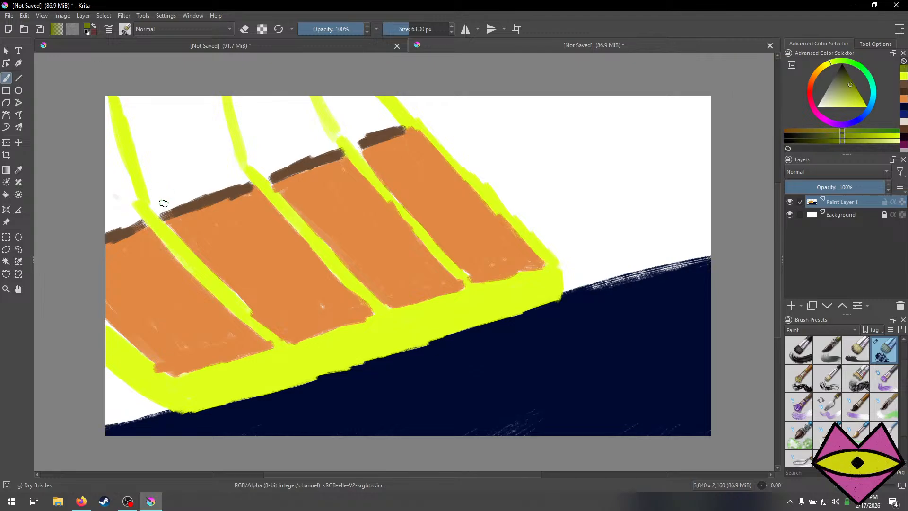
left_click_drag(163, 203, 118, 81)
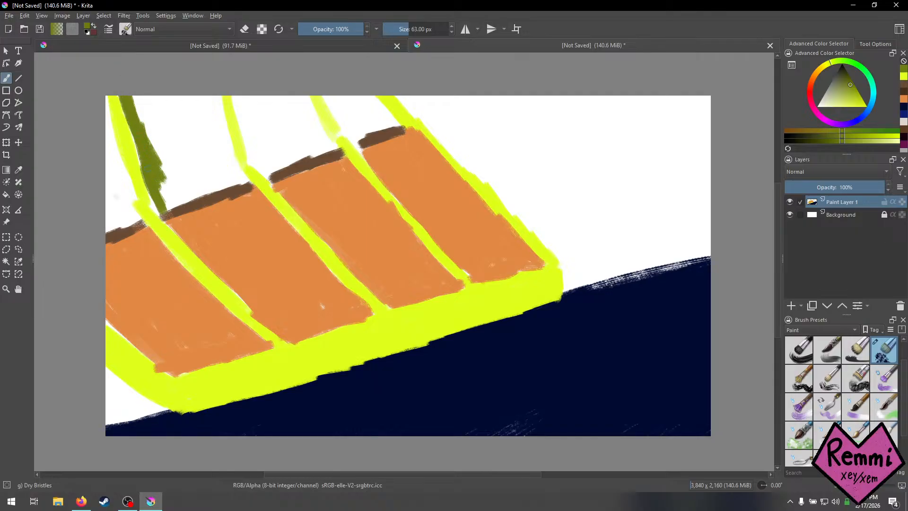
mouse_move(162, 198)
left_mouse_down()
mouse_move(182, 188)
mouse_move(159, 211)
mouse_move(202, 183)
mouse_move(164, 198)
mouse_move(205, 184)
left_mouse_up()
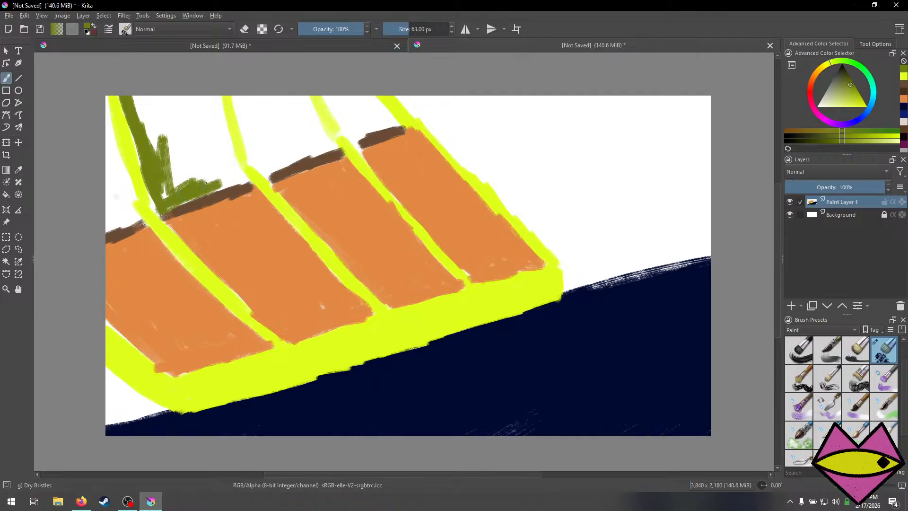
key("ctrl+z")
key("ctrl+z")
key("ctrl+z")
Enlarge the brush to 118 px and fill the two leftmost white gaps above the brown strips with dark olive.
key("bracketright")
key("bracketright")
key("bracketright")
key("bracketright")
key("bracketright")
key("bracketright")
key("bracketright")
key("bracketright")
key("bracketright")
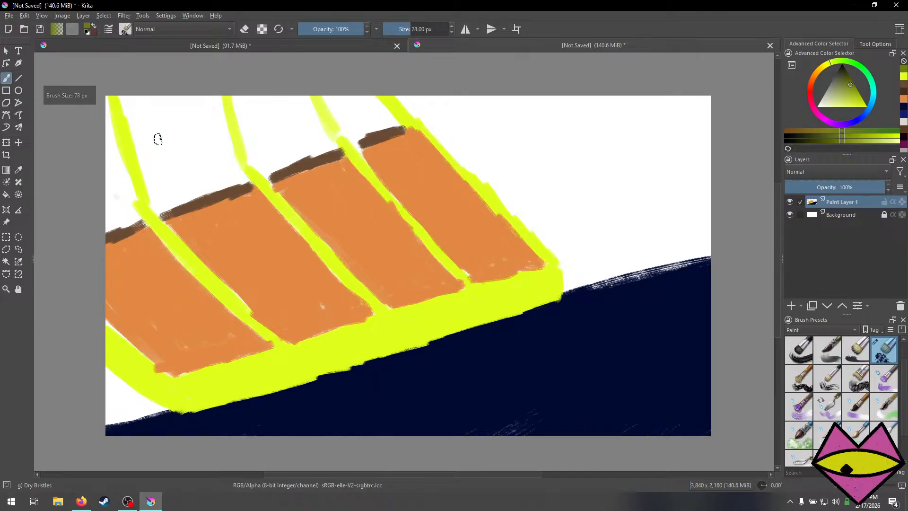
mouse_move(146, 96)
left_mouse_down()
mouse_move(166, 136)
mouse_move(171, 178)
mouse_move(142, 101)
mouse_move(130, 141)
mouse_move(156, 177)
mouse_move(154, 204)
mouse_move(179, 184)
mouse_move(155, 208)
mouse_move(231, 170)
mouse_move(215, 127)
mouse_move(227, 156)
mouse_move(219, 99)
mouse_move(212, 170)
mouse_move(196, 102)
mouse_move(187, 175)
mouse_move(173, 118)
mouse_move(164, 184)
mouse_move(161, 101)
mouse_move(177, 109)
left_mouse_up()
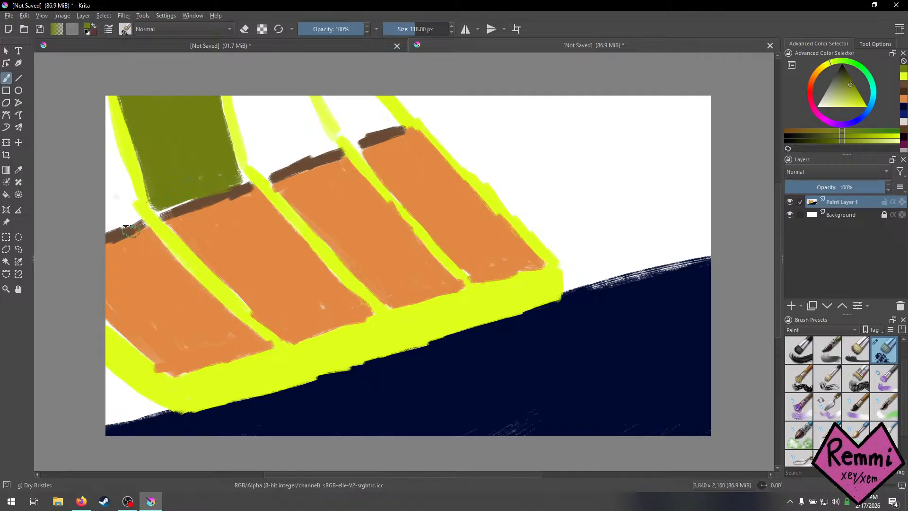
mouse_move(129, 221)
left_mouse_down()
mouse_move(96, 97)
mouse_move(118, 204)
mouse_move(101, 221)
mouse_move(124, 221)
mouse_move(105, 225)
left_mouse_up()
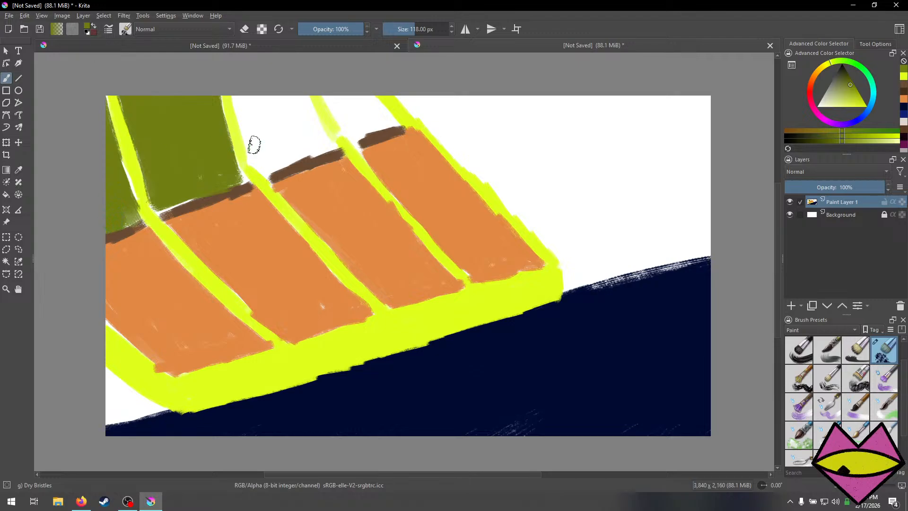
Fill the two remaining white gaps above the brown strips with dark olive, painting over the upper part of the third bar.
mouse_move(254, 144)
left_mouse_down()
mouse_move(274, 156)
mouse_move(263, 163)
mouse_move(293, 147)
mouse_move(269, 162)
mouse_move(302, 152)
mouse_move(269, 164)
mouse_move(329, 142)
mouse_move(291, 87)
mouse_move(310, 108)
mouse_move(300, 156)
mouse_move(273, 131)
mouse_move(250, 157)
mouse_move(237, 86)
mouse_move(260, 85)
left_mouse_up()
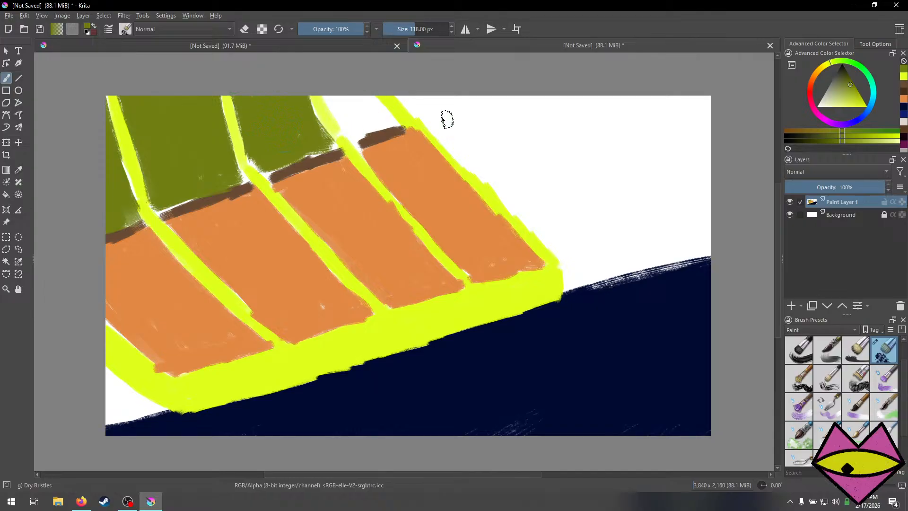
mouse_move(334, 107)
left_mouse_down()
mouse_move(347, 129)
mouse_move(322, 83)
mouse_move(312, 118)
mouse_move(354, 109)
left_mouse_up()
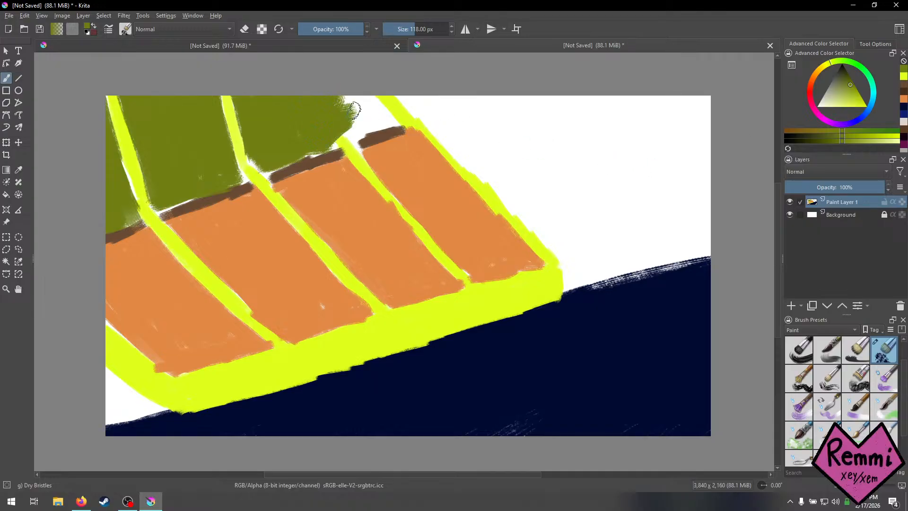
mouse_move(331, 144)
left_mouse_down()
mouse_move(400, 112)
mouse_move(386, 122)
mouse_move(355, 85)
mouse_move(360, 111)
mouse_move(336, 95)
mouse_move(352, 86)
mouse_move(371, 89)
left_mouse_up()
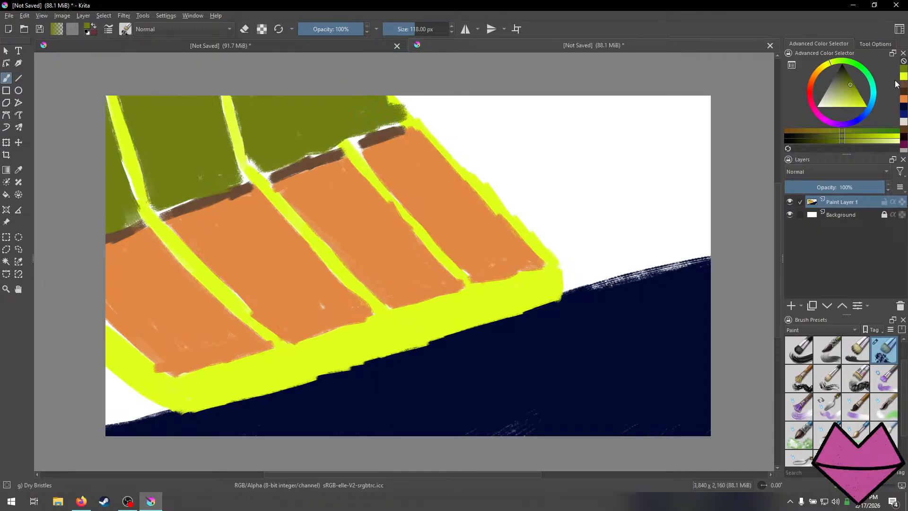
Sample the bright yellow, reduce the brush to 59 px and repaint the third bar's upper part as a steeper line to the canvas edge.
left_click(347, 146, "ctrl")
key("bracketleft")
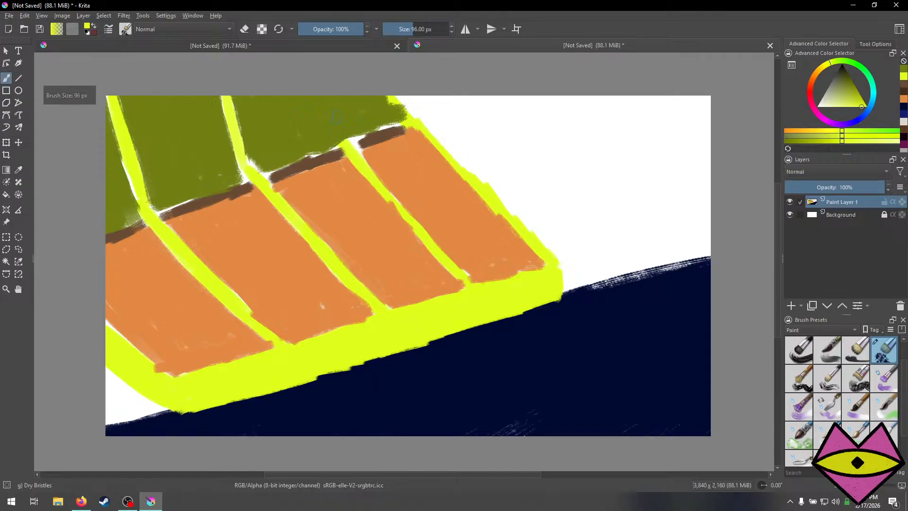
key("bracketleft")
key("bracketleft")
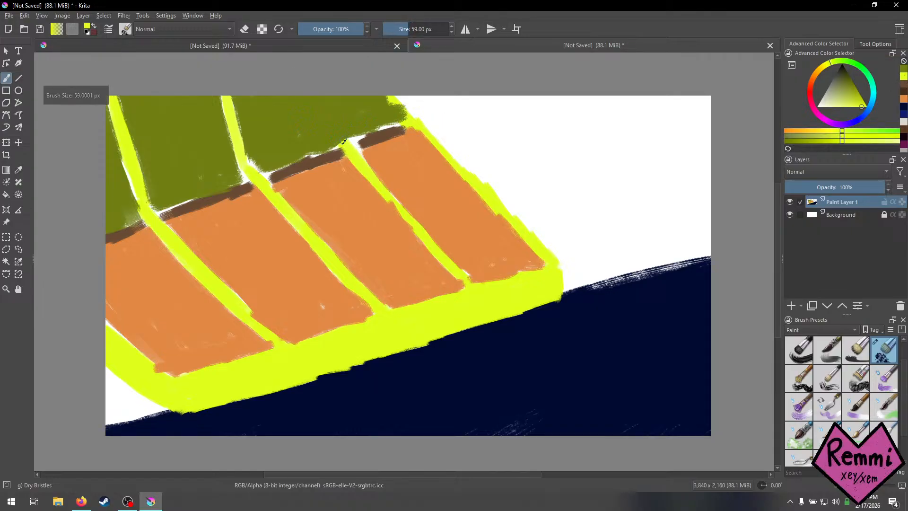
mouse_move(342, 140)
left_mouse_down()
mouse_move(340, 101)
mouse_move(343, 135)
mouse_move(339, 102)
mouse_move(333, 142)
mouse_move(331, 100)
mouse_move(338, 130)
left_mouse_up()
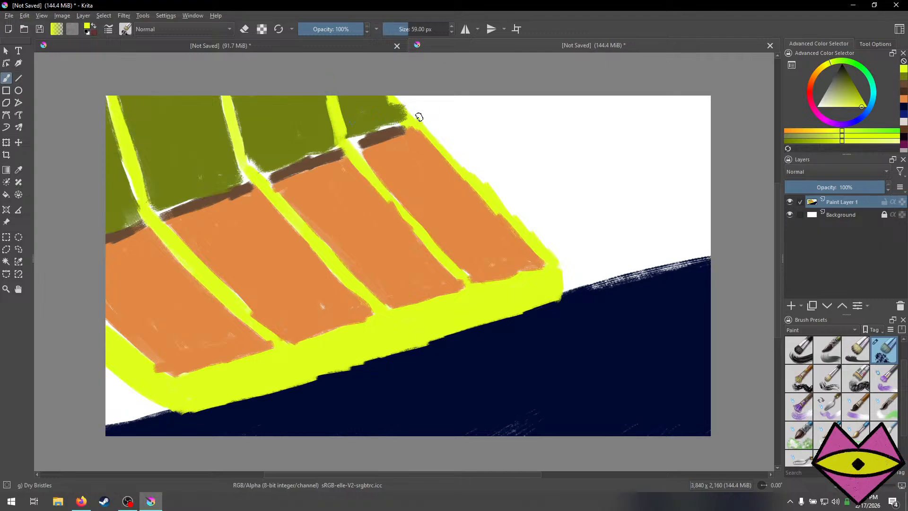
Widen the rightmost orange panel over its outer yellow edge, and repaint the bright yellow border along the new outer edge.
left_click(801, 130)
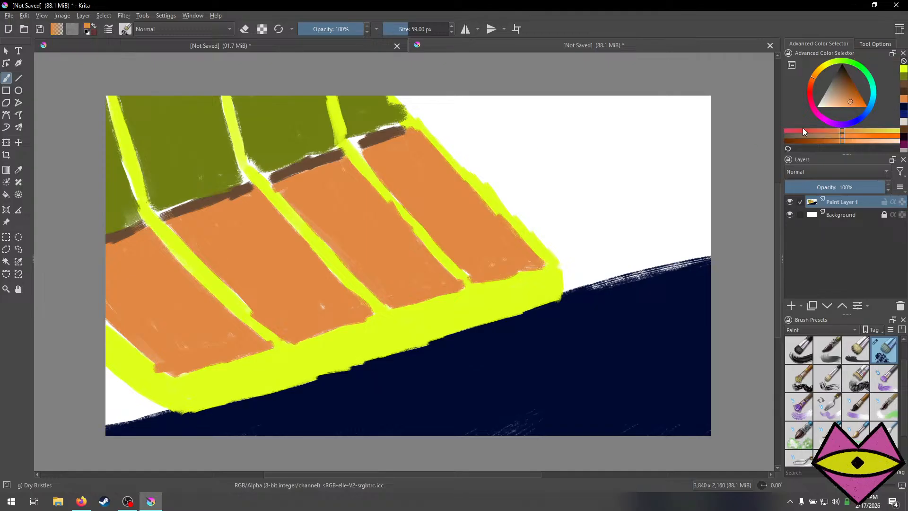
mouse_move(545, 262)
left_mouse_down()
mouse_move(505, 211)
mouse_move(491, 214)
mouse_move(511, 239)
mouse_move(478, 205)
mouse_move(474, 195)
mouse_move(509, 227)
mouse_move(474, 172)
mouse_move(506, 215)
mouse_move(412, 123)
mouse_move(440, 153)
mouse_move(430, 131)
mouse_move(472, 189)
mouse_move(448, 145)
mouse_move(494, 196)
left_mouse_up()
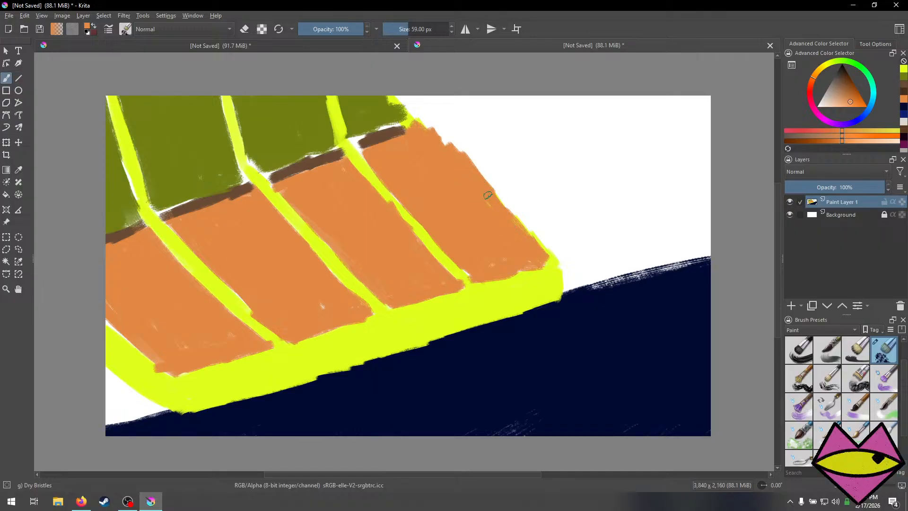
left_click(901, 76)
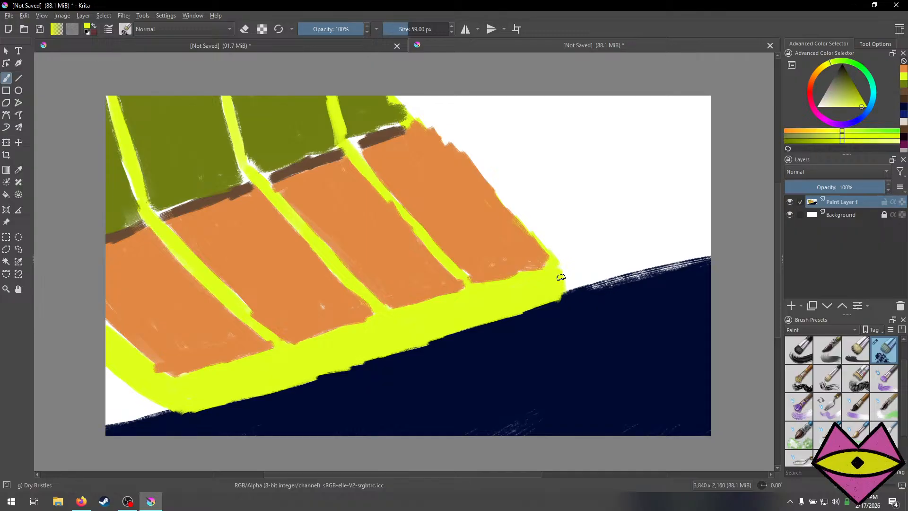
left_click_drag(563, 289, 562, 297)
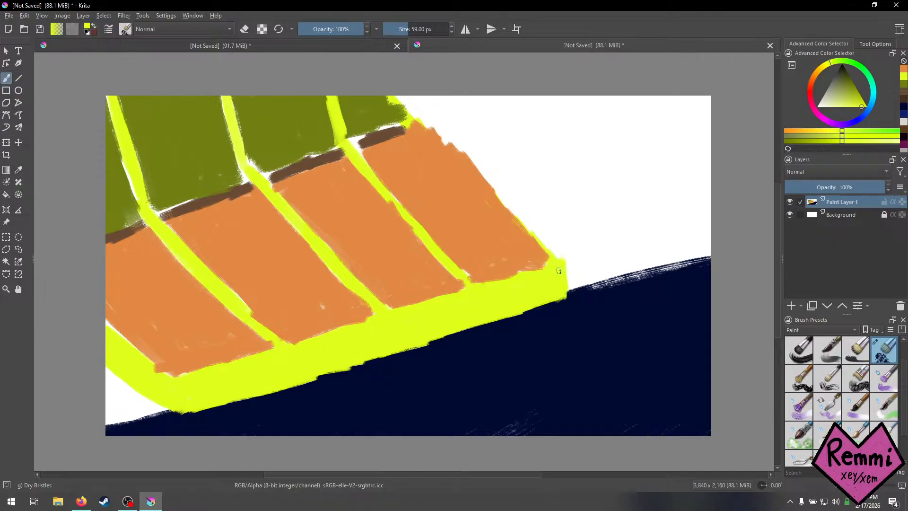
left_click_drag(530, 230, 548, 249)
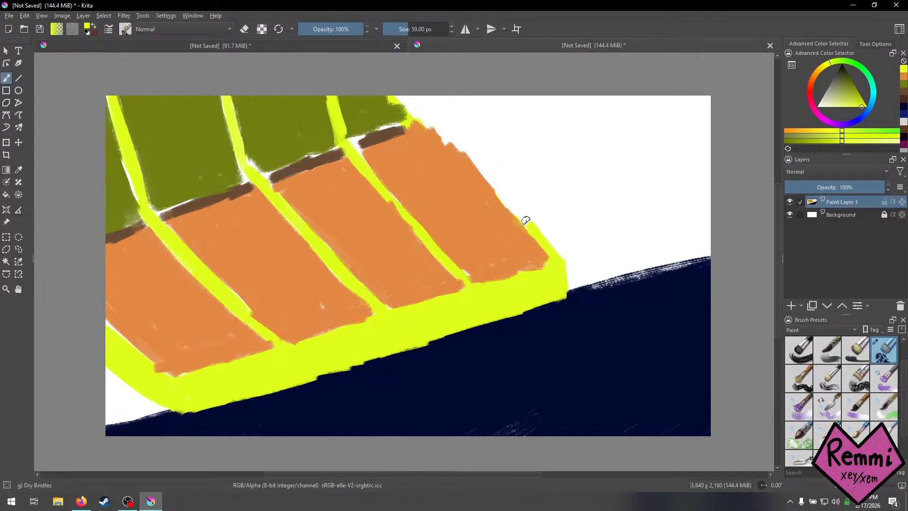
left_click_drag(525, 220, 500, 189)
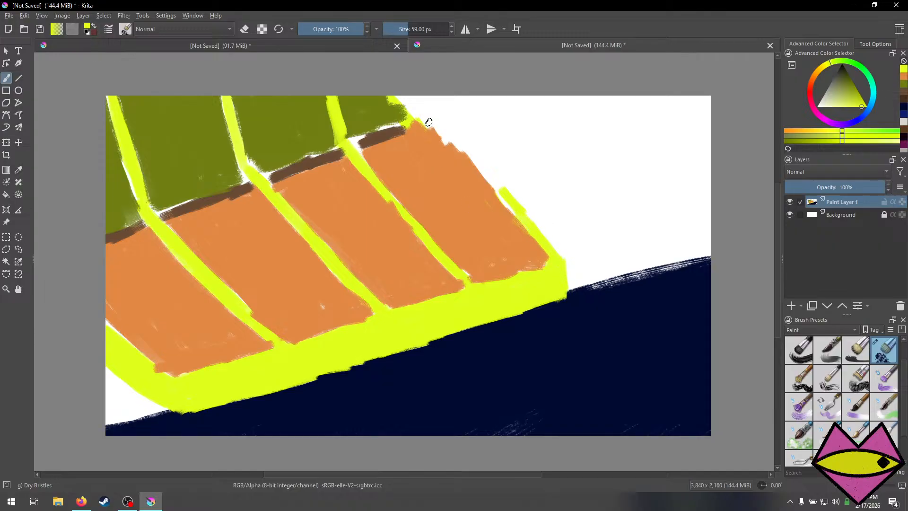
mouse_move(428, 122)
left_mouse_down()
mouse_move(490, 180)
mouse_move(475, 163)
left_mouse_up()
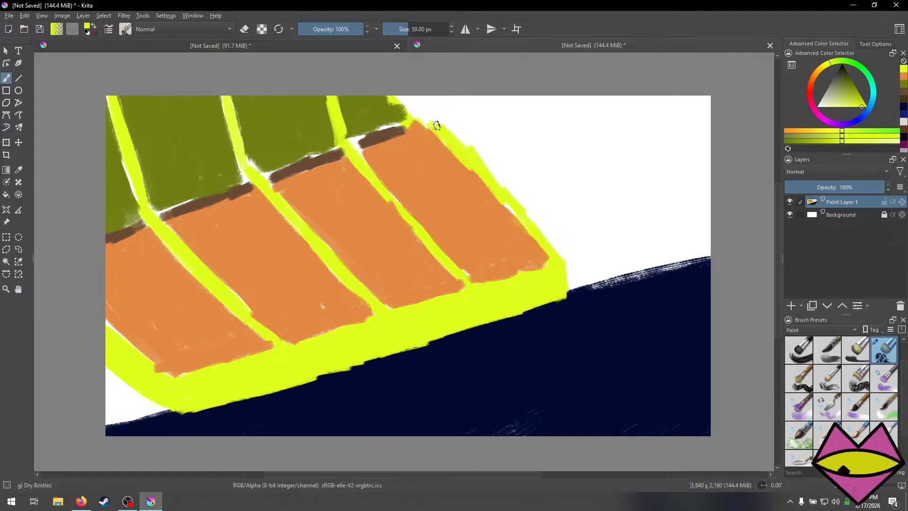
Extend the outer yellow border steeply upward from the rightmost panel's upper corner to the canvas's top edge.
left_click_drag(427, 118, 420, 97)
key("ctrl+z")
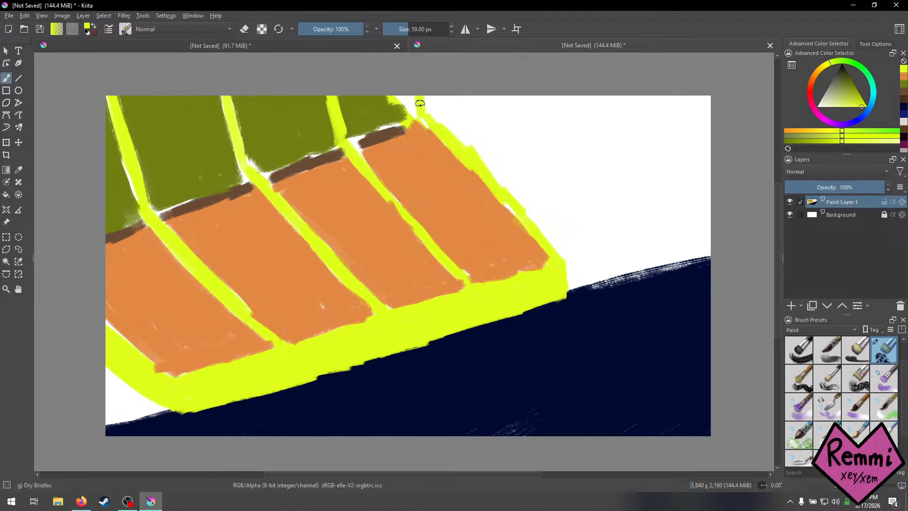
key("ctrl+z")
Extend the rightmost dark olive section to the new border, and touch up the white gaps around the bars in olive and yellow.
left_click(903, 84)
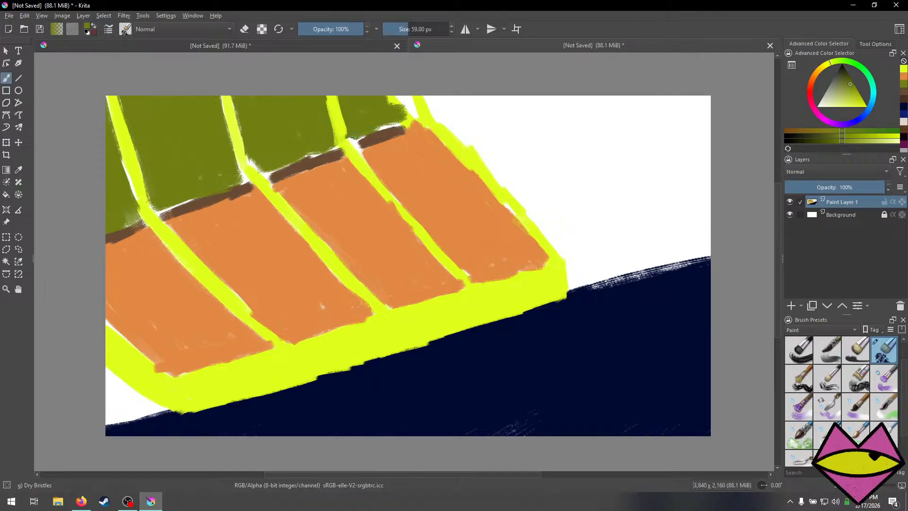
mouse_move(382, 124)
left_mouse_down()
mouse_move(401, 118)
mouse_move(396, 101)
mouse_move(402, 122)
left_mouse_up()
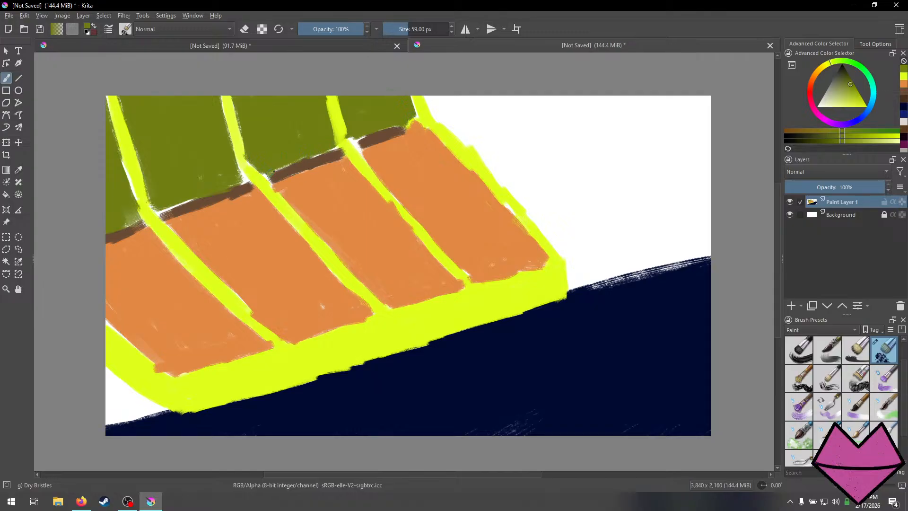
mouse_move(243, 153)
left_mouse_down()
mouse_move(248, 174)
mouse_move(237, 161)
mouse_move(229, 189)
left_mouse_up()
mouse_move(158, 208)
left_mouse_down()
mouse_move(147, 216)
mouse_move(125, 163)
left_mouse_up()
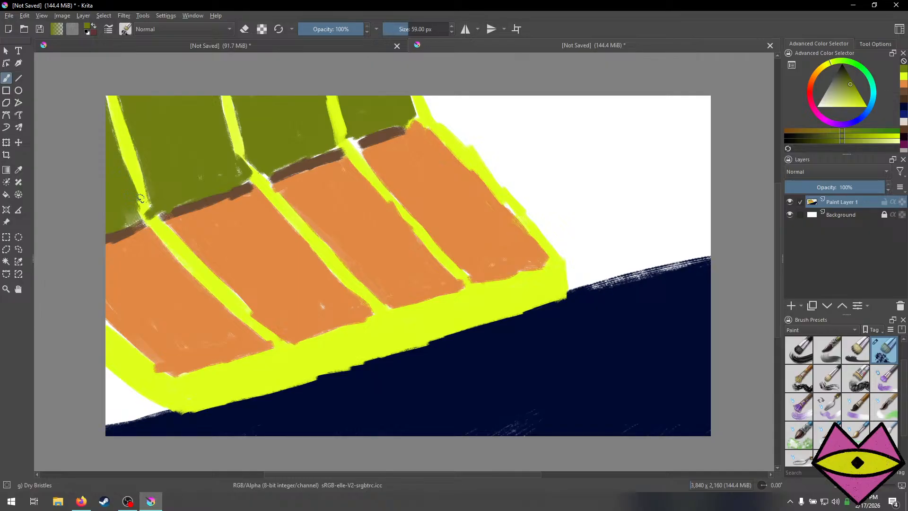
left_click(904, 77)
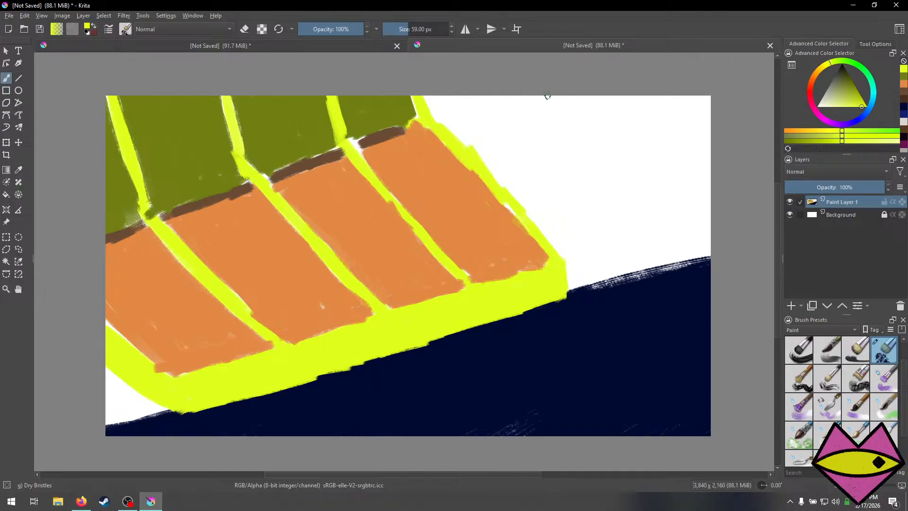
Choose the light grey used before as the brush color.
left_click(904, 122)
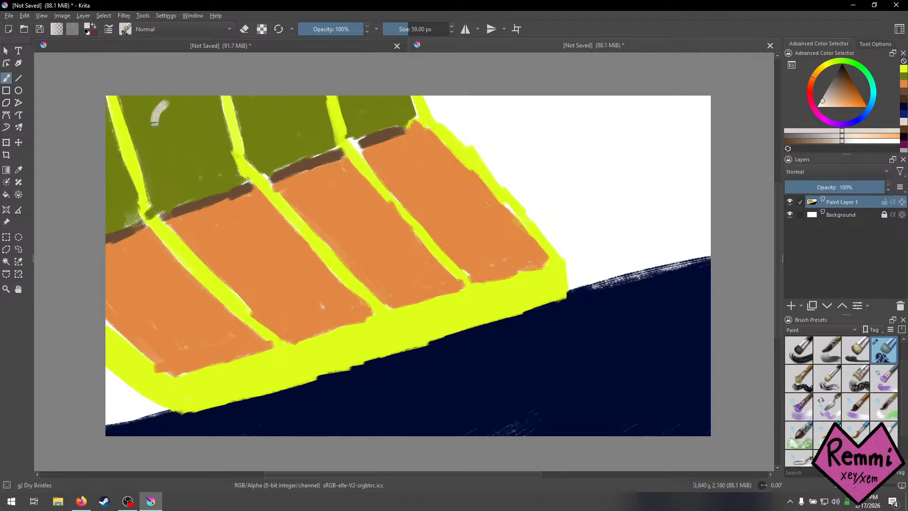
mouse_move(185, 177)
left_mouse_down()
mouse_move(215, 168)
mouse_move(212, 131)
mouse_move(180, 100)
mouse_move(156, 105)
mouse_move(157, 141)
mouse_move(183, 173)
mouse_move(203, 176)
mouse_move(218, 149)
left_mouse_up()
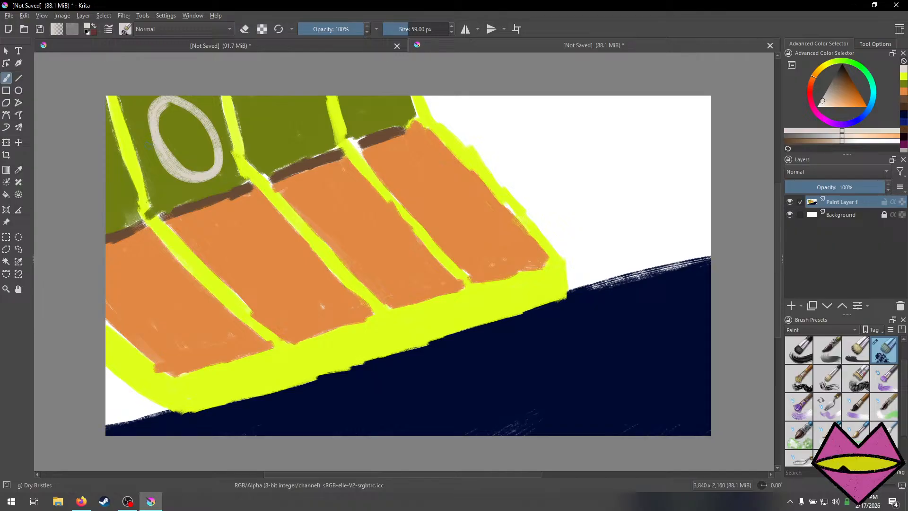
key("ctrl+z")
key("ctrl+z")
left_click_drag(171, 102, 177, 166)
key("ctrl+z")
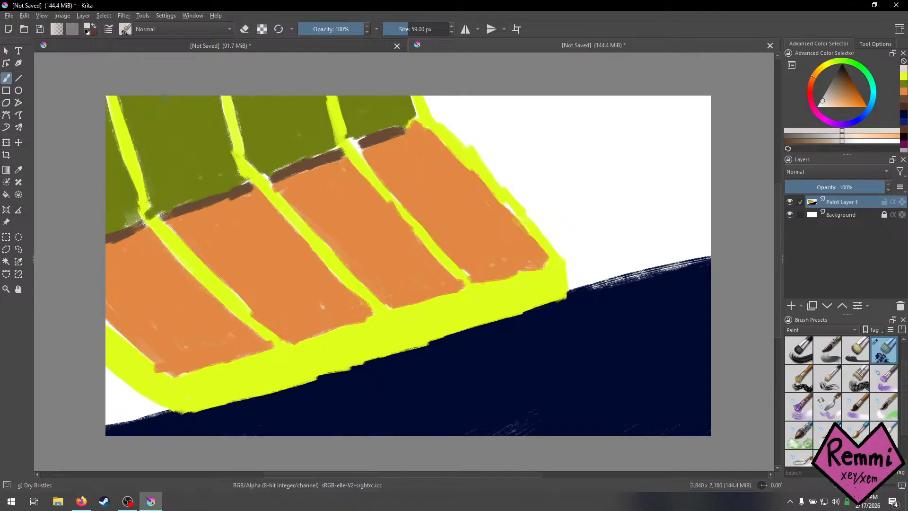
Paint a light grey oval ring with two small rings inside it on the second olive section, plus a small ring beside it.
mouse_move(166, 98)
left_mouse_down()
mouse_move(153, 125)
mouse_move(158, 149)
left_mouse_up()
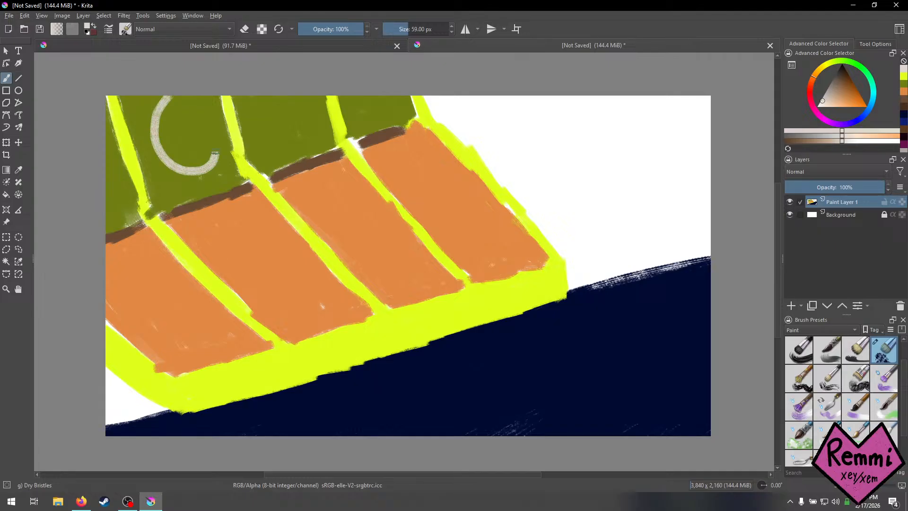
mouse_move(215, 153)
left_mouse_down()
mouse_move(198, 104)
mouse_move(173, 94)
mouse_move(154, 129)
mouse_move(171, 169)
mouse_move(195, 176)
mouse_move(218, 149)
mouse_move(202, 105)
mouse_move(169, 91)
left_mouse_up()
key("ctrl+z")
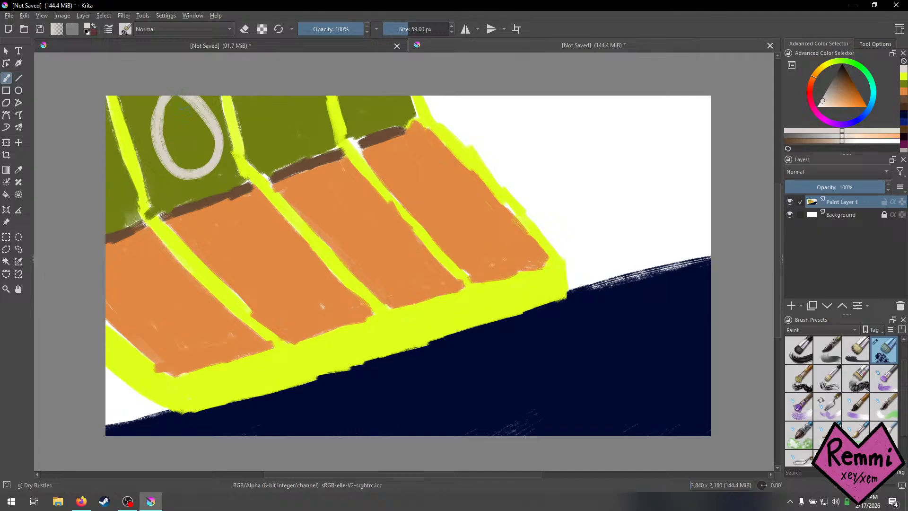
mouse_move(178, 107)
left_mouse_down()
mouse_move(172, 118)
mouse_move(186, 127)
mouse_move(193, 115)
mouse_move(174, 106)
mouse_move(185, 161)
mouse_move(208, 154)
mouse_move(191, 137)
left_mouse_up()
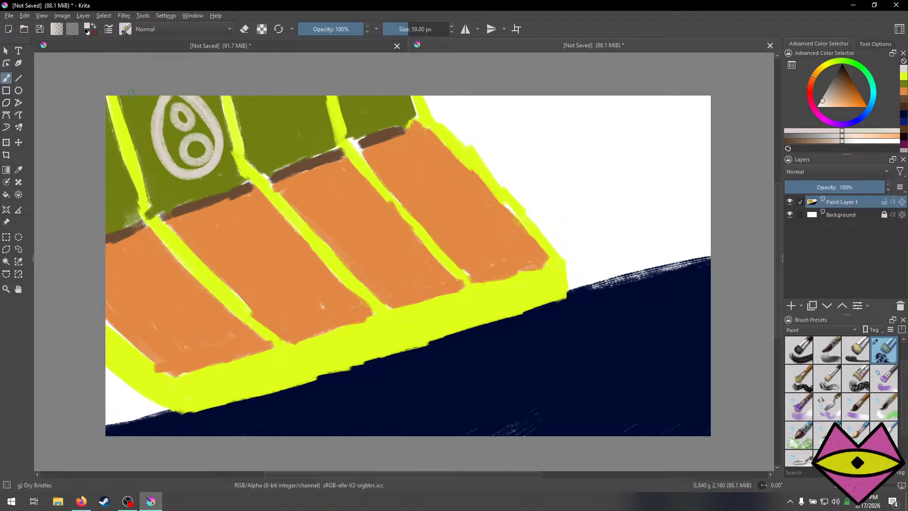
mouse_move(130, 90)
left_mouse_down()
mouse_move(127, 110)
mouse_move(139, 114)
left_mouse_up()
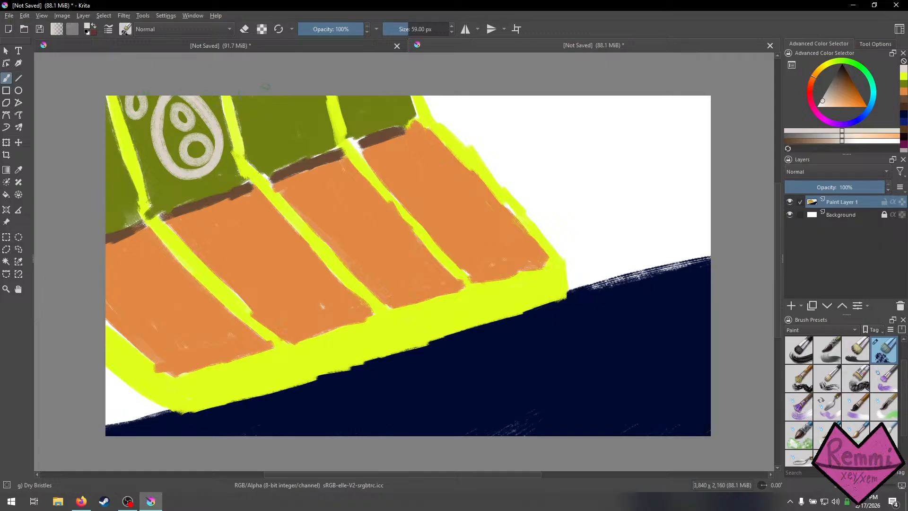
Paint a light grey ring with two small rings inside on the third olive section, and a partial ring on the rightmost section.
left_click_drag(261, 96, 257, 124)
mouse_move(279, 140)
left_mouse_down()
mouse_move(305, 133)
mouse_move(312, 99)
mouse_move(279, 118)
mouse_move(285, 129)
left_mouse_up()
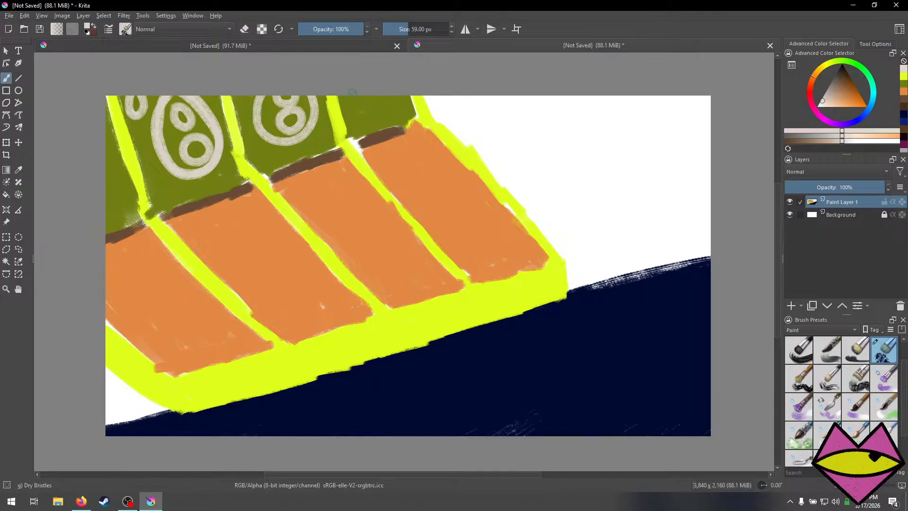
mouse_move(351, 95)
left_mouse_down()
mouse_move(356, 114)
mouse_move(382, 119)
mouse_move(391, 94)
mouse_move(393, 103)
mouse_move(378, 118)
mouse_move(352, 103)
left_mouse_up()
key("ctrl+z")
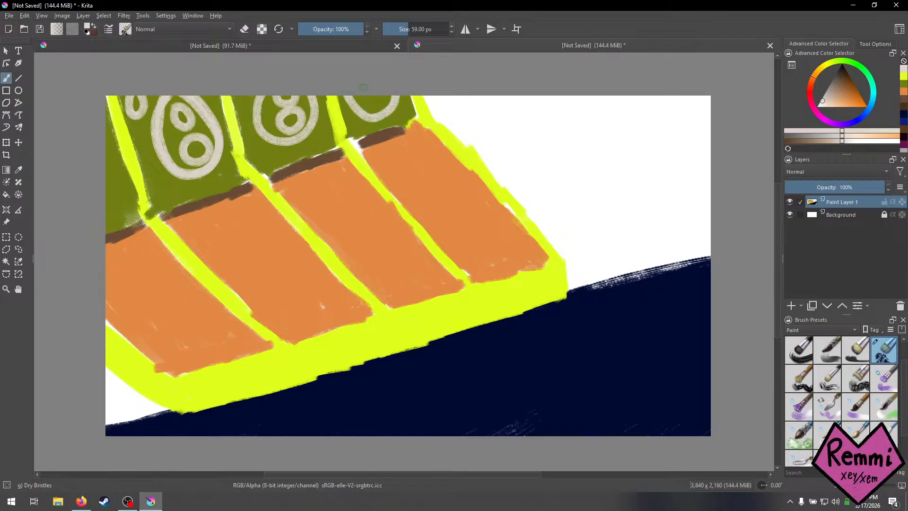
Fill the white background on both sides of the structure with dark navy, enlarging the brush to 118 px.
left_click(904, 117)
key("bracketright")
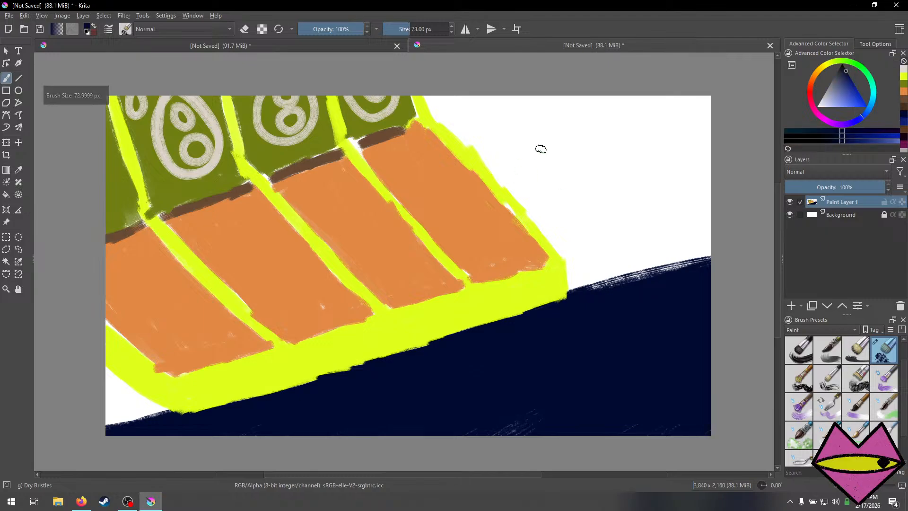
mouse_move(519, 128)
left_mouse_down()
mouse_move(548, 219)
mouse_move(580, 255)
mouse_move(583, 292)
mouse_move(549, 223)
mouse_move(504, 164)
mouse_move(465, 133)
mouse_move(504, 163)
mouse_move(495, 116)
mouse_move(513, 114)
mouse_move(501, 107)
left_mouse_up()
mouse_move(452, 120)
left_mouse_down()
mouse_move(483, 142)
mouse_move(428, 84)
mouse_move(506, 151)
mouse_move(487, 96)
mouse_move(576, 196)
mouse_move(590, 270)
mouse_move(613, 264)
mouse_move(642, 208)
mouse_move(608, 263)
mouse_move(683, 201)
mouse_move(645, 265)
mouse_move(685, 254)
mouse_move(702, 142)
mouse_move(651, 276)
mouse_move(638, 118)
mouse_move(610, 198)
mouse_move(615, 109)
mouse_move(583, 168)
mouse_move(534, 104)
mouse_move(543, 146)
mouse_move(541, 57)
mouse_move(575, 151)
left_mouse_up()
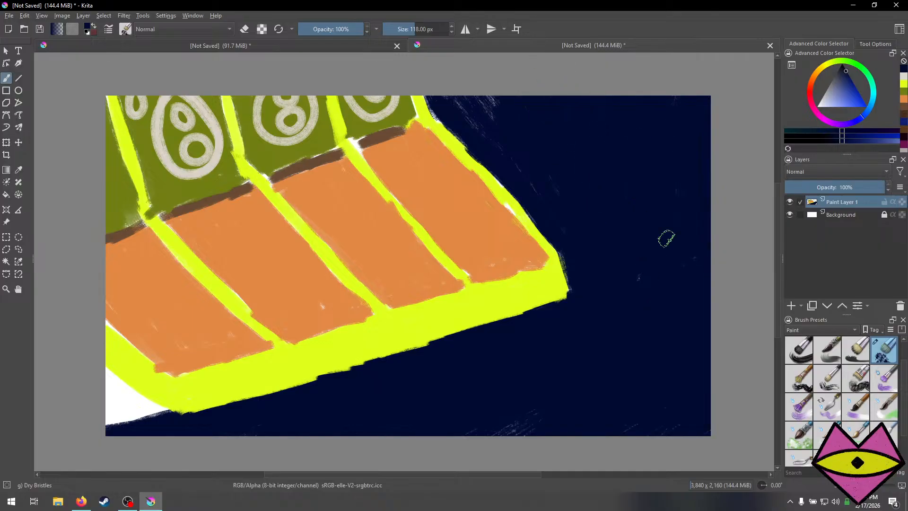
mouse_move(118, 414)
left_mouse_down()
mouse_move(134, 419)
mouse_move(83, 408)
mouse_move(120, 409)
mouse_move(121, 381)
mouse_move(142, 416)
mouse_move(87, 367)
left_mouse_up()
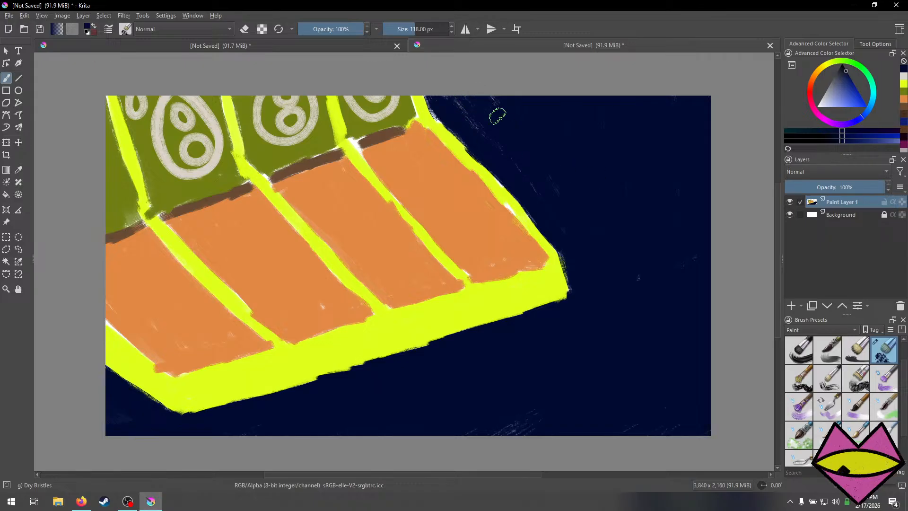
mouse_move(497, 116)
left_mouse_down()
mouse_move(482, 108)
mouse_move(514, 154)
mouse_move(568, 199)
left_mouse_up()
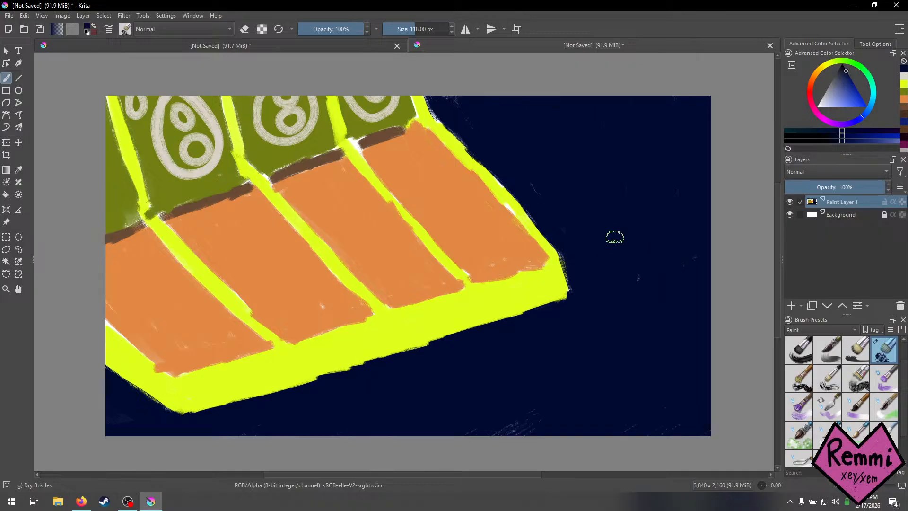
Choose bright yellow at a brush size of 55 px and add a new paint layer above the painted scene.
left_click(904, 85)
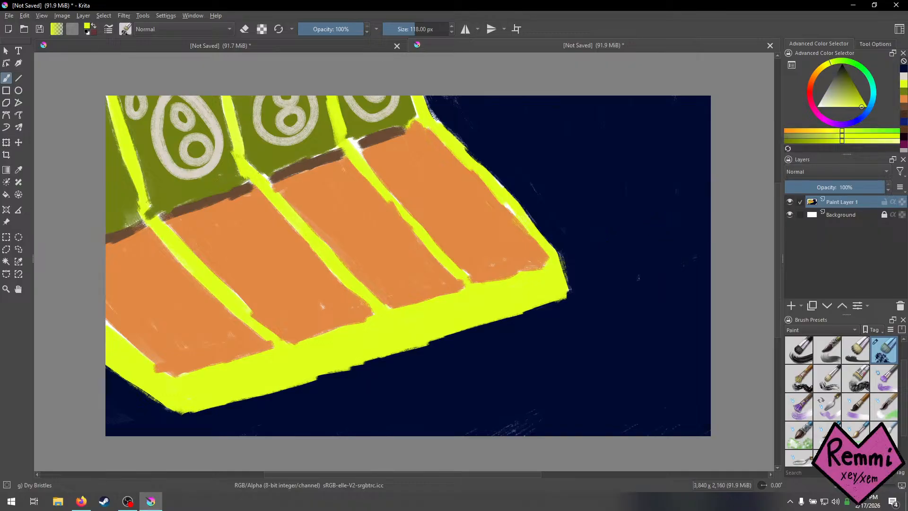
key("bracketleft")
key("bracketleft")
key("bracketleft")
key("bracketleft")
key("bracketleft")
key("bracketleft")
key("bracketleft")
key("bracketleft")
key("bracketleft")
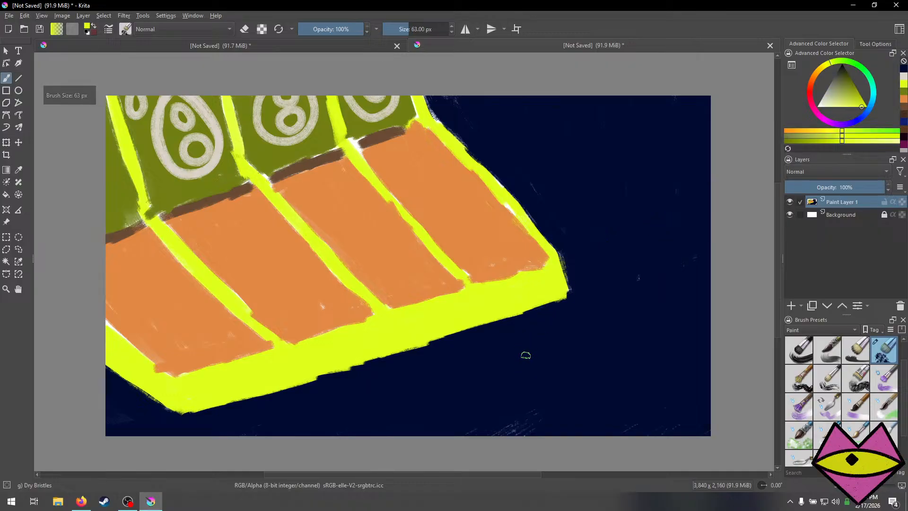
key("bracketleft")
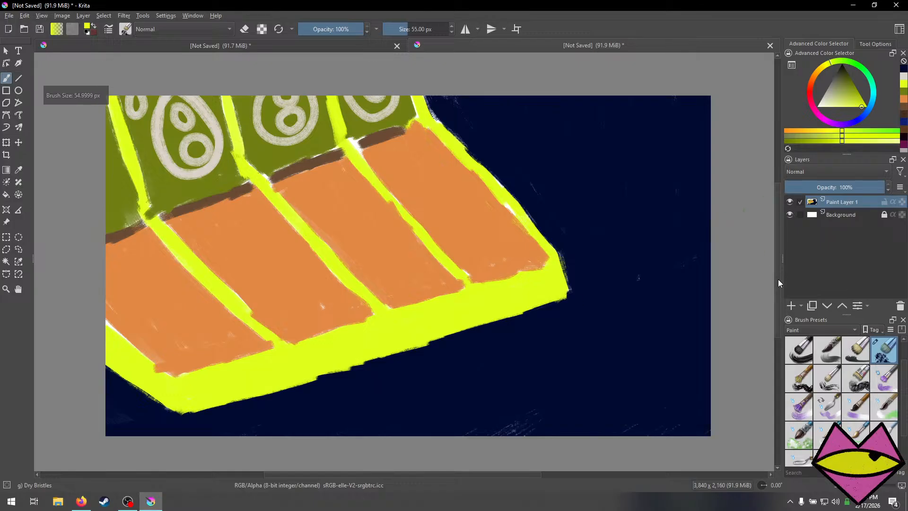
left_click(789, 305)
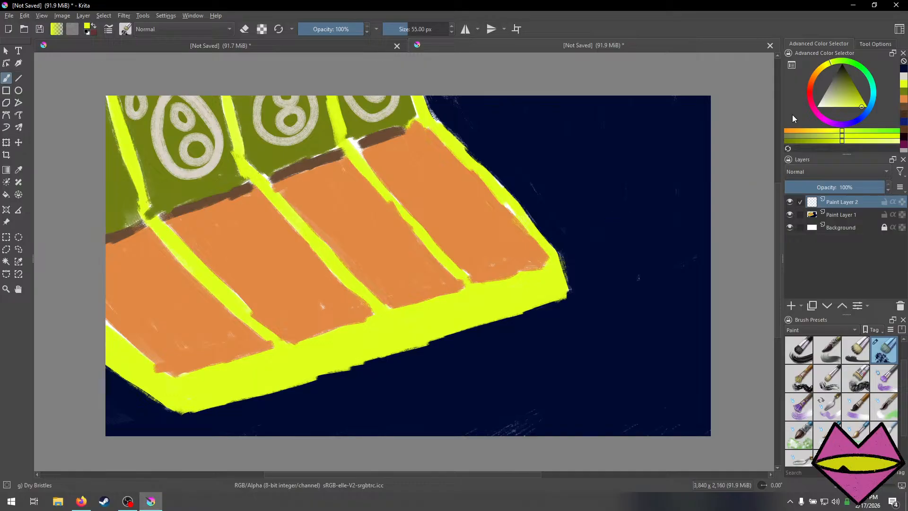
Choose a light orange-yellow brush colour for painting a figure on the new layer.
left_click(810, 89)
mouse_move(846, 86)
left_mouse_down()
mouse_move(859, 101)
mouse_move(832, 100)
mouse_move(836, 87)
mouse_move(822, 69)
mouse_move(844, 86)
mouse_move(817, 70)
mouse_move(848, 106)
left_mouse_up()
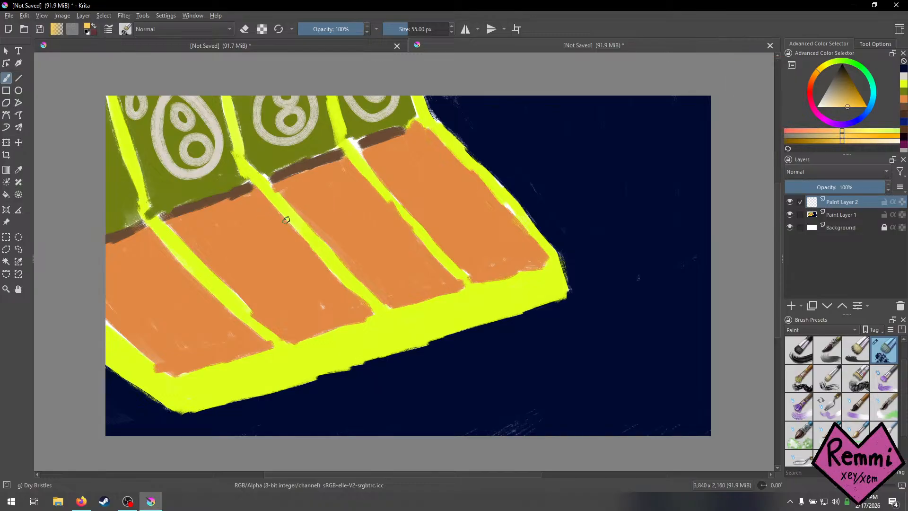
mouse_move(289, 214)
left_mouse_down()
mouse_move(309, 188)
mouse_move(298, 184)
mouse_move(283, 207)
mouse_move(283, 216)
mouse_move(306, 139)
mouse_move(296, 184)
left_mouse_up()
key("ctrl+z")
key("ctrl+z")
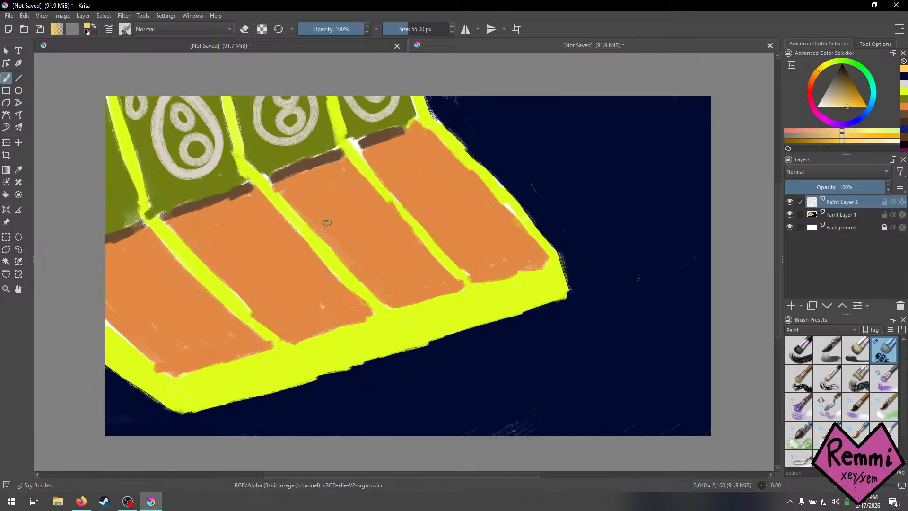
mouse_move(336, 195)
left_mouse_down()
mouse_move(330, 189)
mouse_move(326, 211)
mouse_move(319, 199)
mouse_move(330, 192)
mouse_move(330, 262)
left_mouse_up()
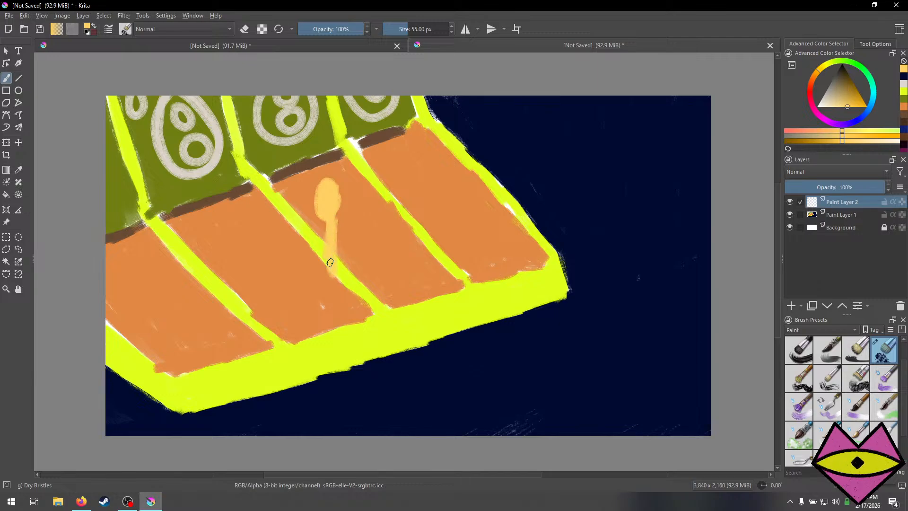
key("ctrl+z")
key("ctrl+z")
key("ctrl+z")
key("ctrl+z")
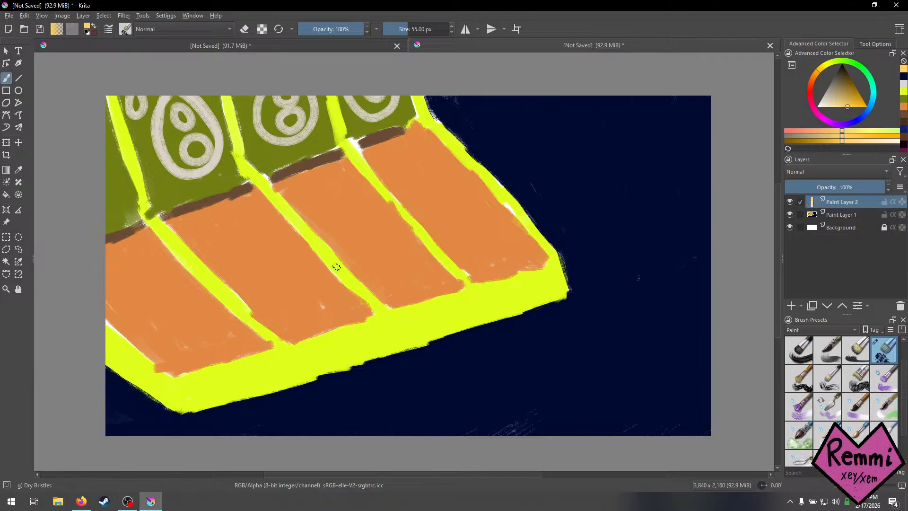
mouse_move(342, 257)
left_mouse_down()
mouse_move(359, 240)
mouse_move(353, 225)
mouse_move(342, 231)
mouse_move(351, 234)
mouse_move(340, 286)
left_mouse_up()
key("ctrl+z")
key("ctrl+z")
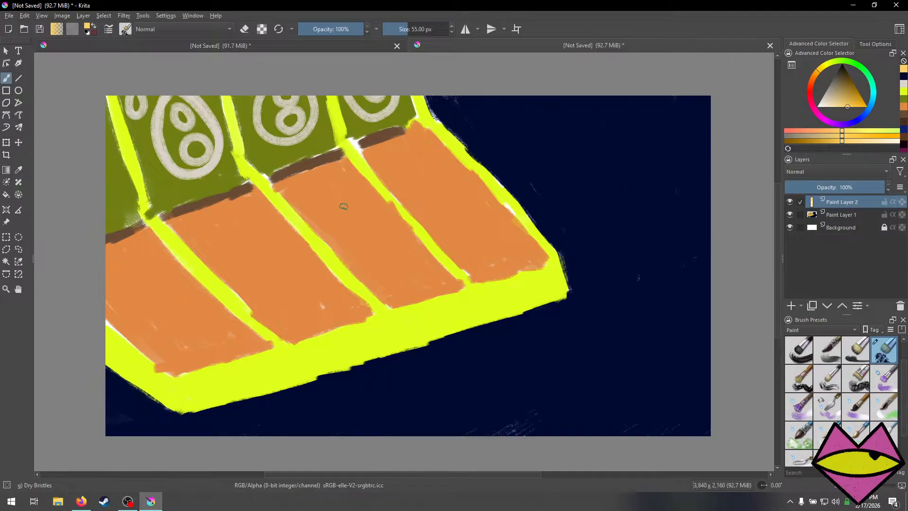
Paint a light orange-yellow figure's oval head, thin neck and narrow torso over the third orange panel and its yellow divider.
left_click_drag(344, 187, 341, 255)
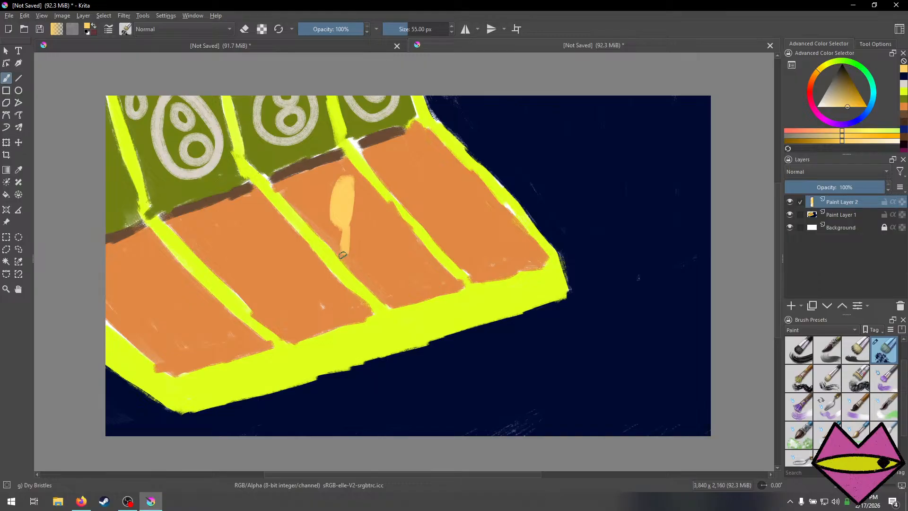
left_click_drag(341, 263, 337, 290)
mouse_move(341, 246)
left_mouse_down()
mouse_move(330, 263)
mouse_move(338, 254)
mouse_move(345, 324)
left_mouse_up()
left_click_drag(342, 270, 347, 322)
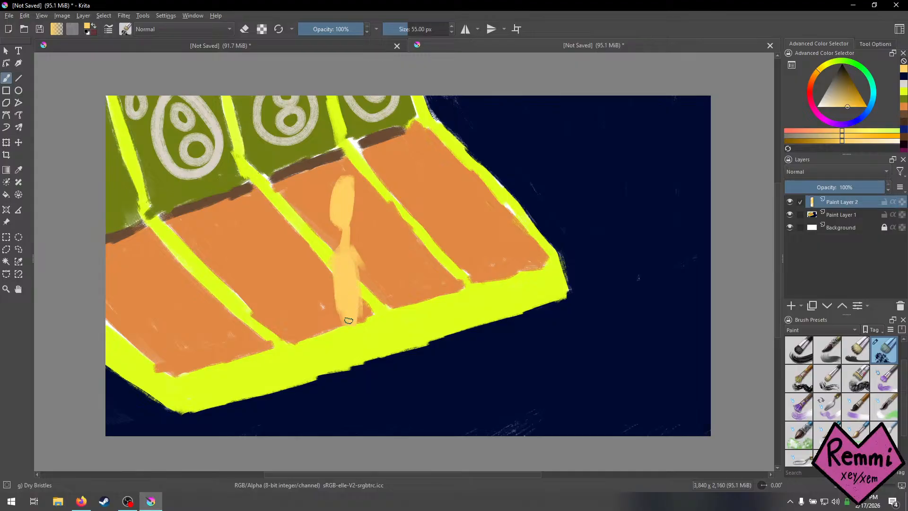
Paint the figure's thin legs from the torso across the yellow lower edge onto the navy background.
mouse_move(341, 307)
left_mouse_down()
mouse_move(351, 334)
mouse_move(340, 329)
mouse_move(347, 405)
left_mouse_up()
left_click_drag(362, 327, 382, 400)
left_click_drag(360, 340, 371, 395)
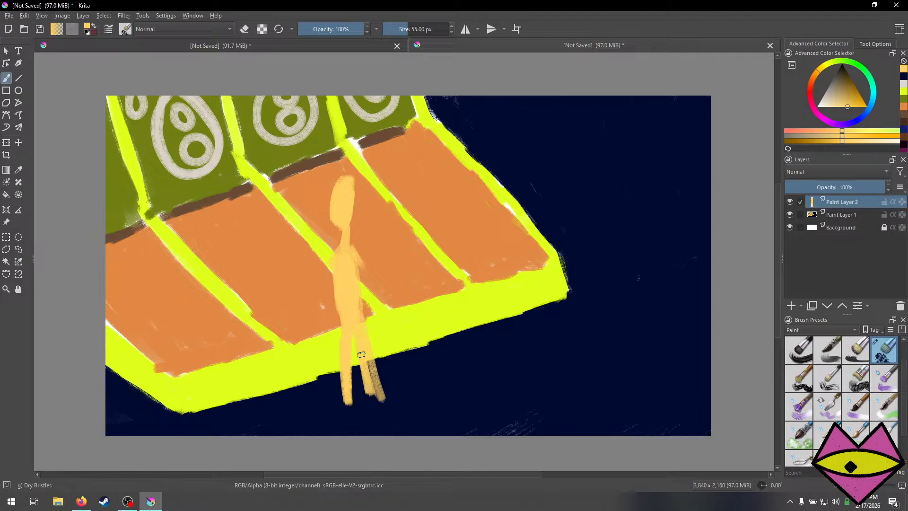
left_click_drag(363, 359, 370, 399)
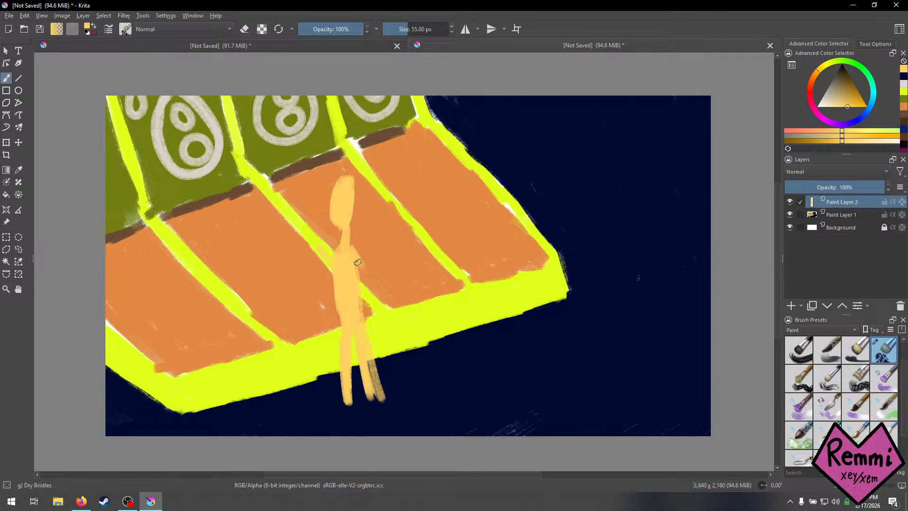
Paint the figure's two thin arms, one raised outward and one hanging down beside the torso, and touch up the outer foot.
mouse_move(324, 262)
left_mouse_down()
mouse_move(309, 246)
mouse_move(327, 263)
mouse_move(295, 240)
mouse_move(317, 248)
left_mouse_up()
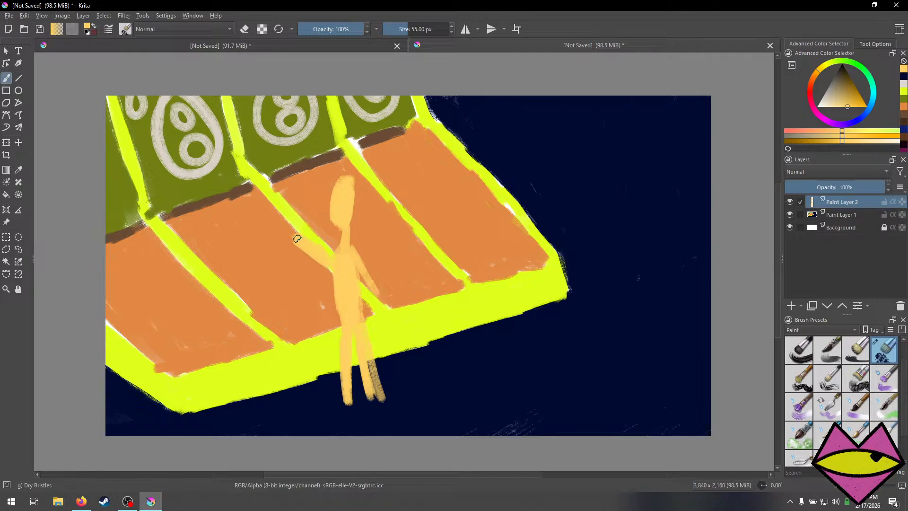
key("ctrl+z")
key("ctrl+z")
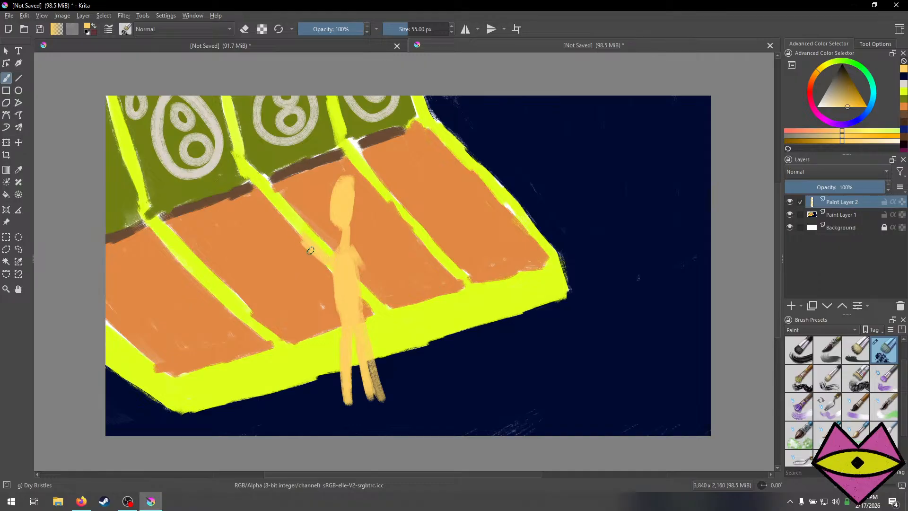
mouse_move(311, 249)
left_mouse_down()
mouse_move(294, 236)
mouse_move(305, 247)
left_mouse_up()
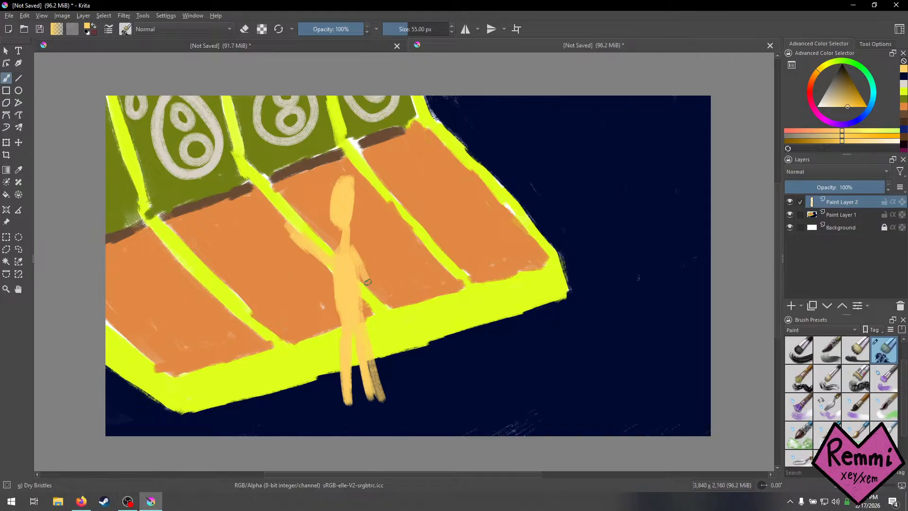
left_click_drag(367, 282, 383, 307)
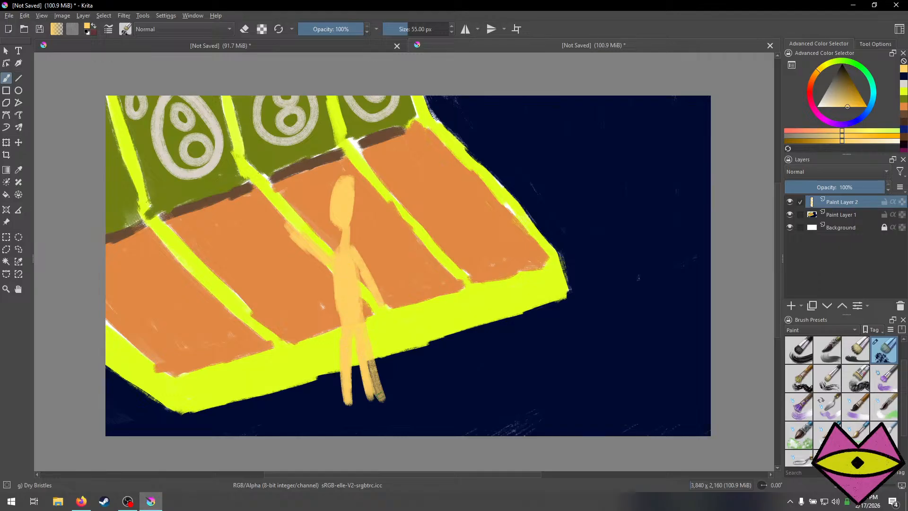
left_click_drag(380, 395, 384, 399)
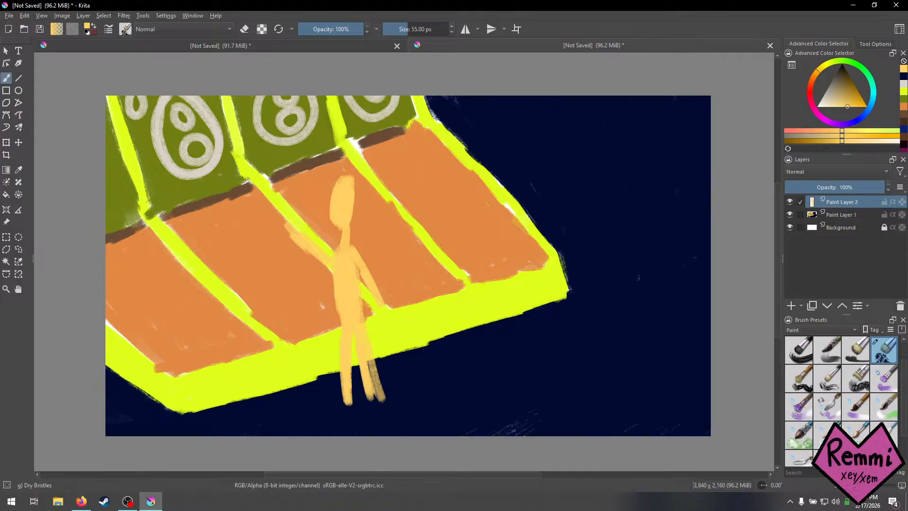
Choose red and paint a sleeveless dress over the figure's torso from the shoulders to the upper legs.
left_click(812, 92)
left_click_drag(846, 111, 857, 98)
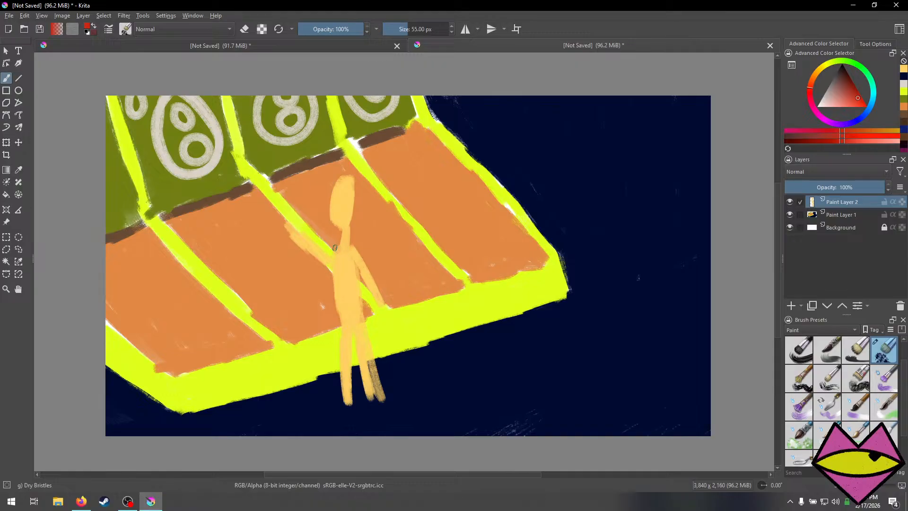
mouse_move(344, 253)
left_mouse_down()
mouse_move(352, 253)
mouse_move(338, 273)
mouse_move(339, 298)
left_mouse_up()
left_click_drag(338, 259, 341, 323)
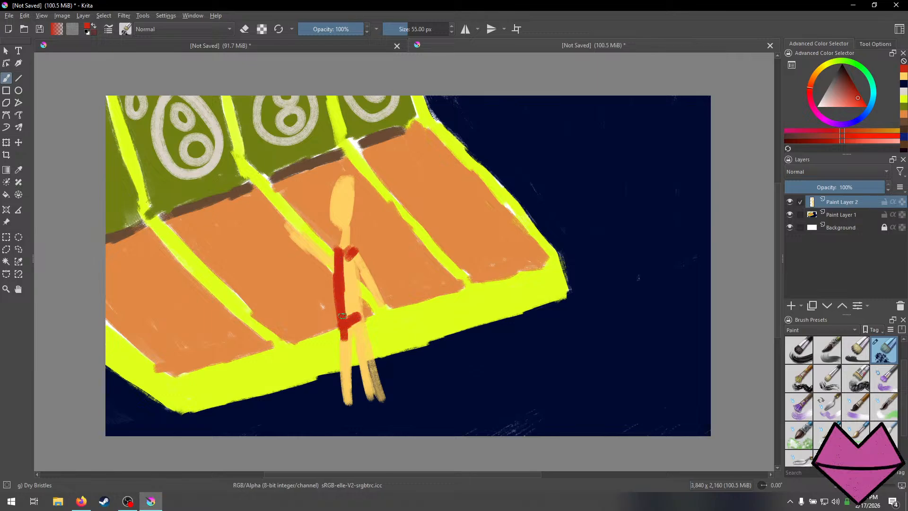
mouse_move(340, 315)
left_mouse_down()
mouse_move(340, 343)
mouse_move(337, 300)
mouse_move(337, 345)
mouse_move(350, 333)
mouse_move(360, 342)
mouse_move(368, 319)
mouse_move(356, 255)
mouse_move(351, 303)
mouse_move(347, 284)
mouse_move(354, 332)
left_mouse_up()
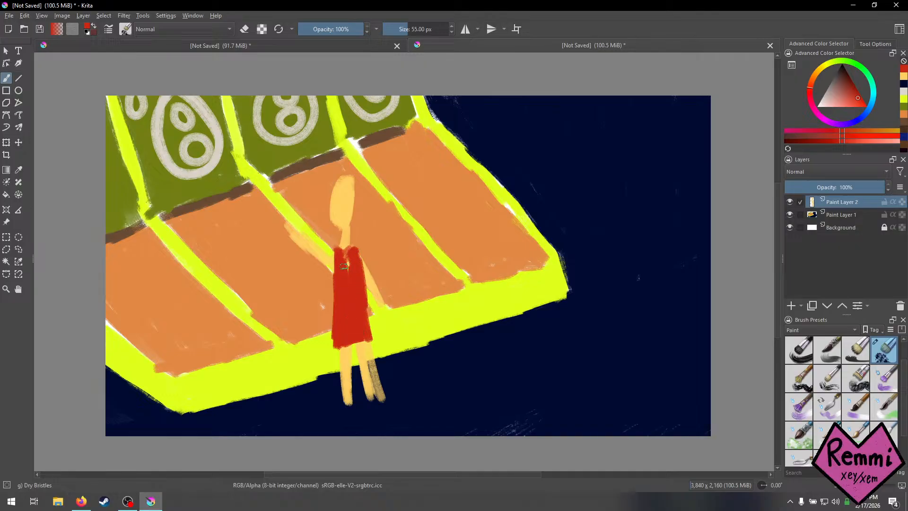
mouse_move(344, 254)
left_mouse_down()
mouse_move(349, 246)
mouse_move(352, 261)
left_mouse_up()
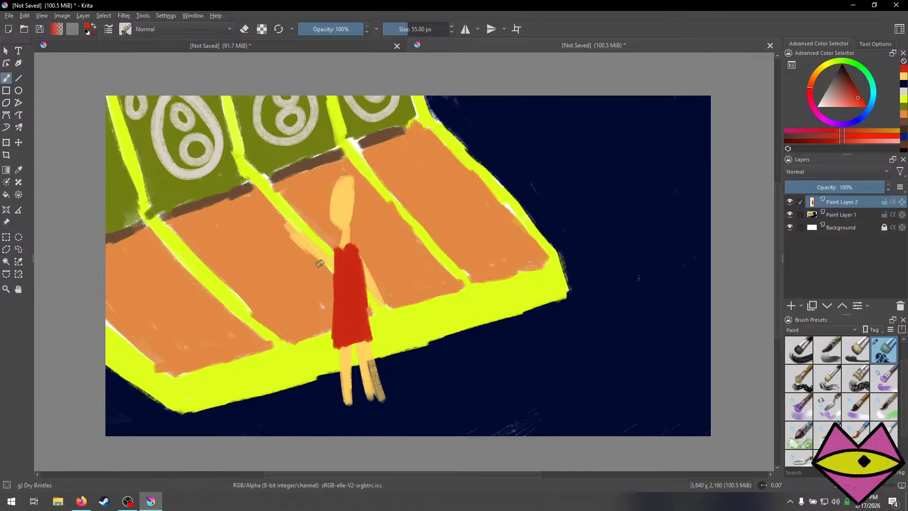
Paint red sleeves over both of the figure's arms, connecting them to the red top.
mouse_move(303, 236)
left_mouse_down()
mouse_move(337, 262)
mouse_move(295, 236)
mouse_move(327, 268)
left_mouse_up()
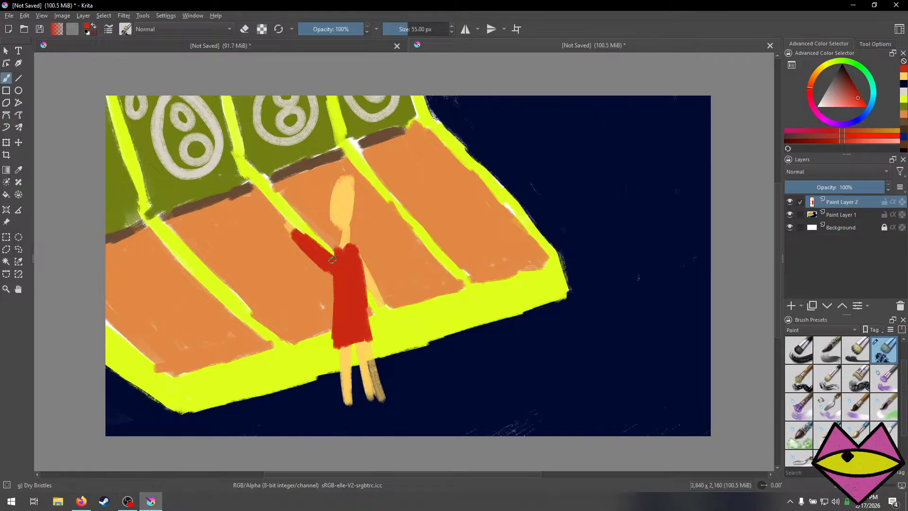
key("ctrl+z")
mouse_move(325, 249)
left_mouse_down()
mouse_move(331, 255)
mouse_move(307, 238)
mouse_move(340, 271)
mouse_move(297, 239)
left_mouse_up()
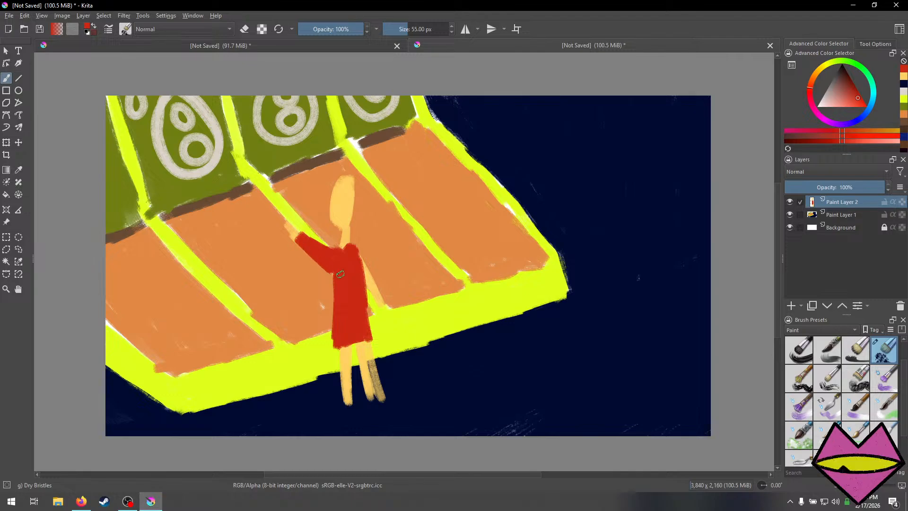
left_click_drag(359, 259, 395, 322)
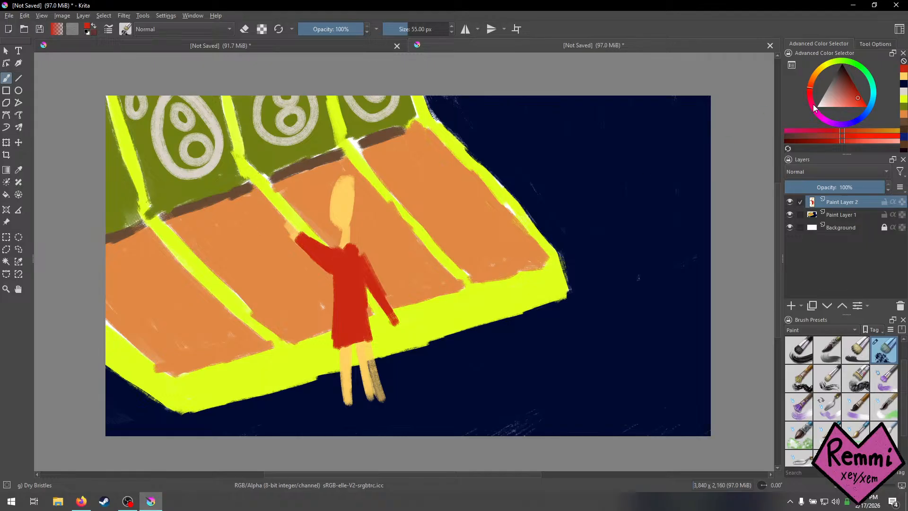
Paint light skin-coloured hands at the ends of the raised and the lowered sleeve.
left_click(904, 76)
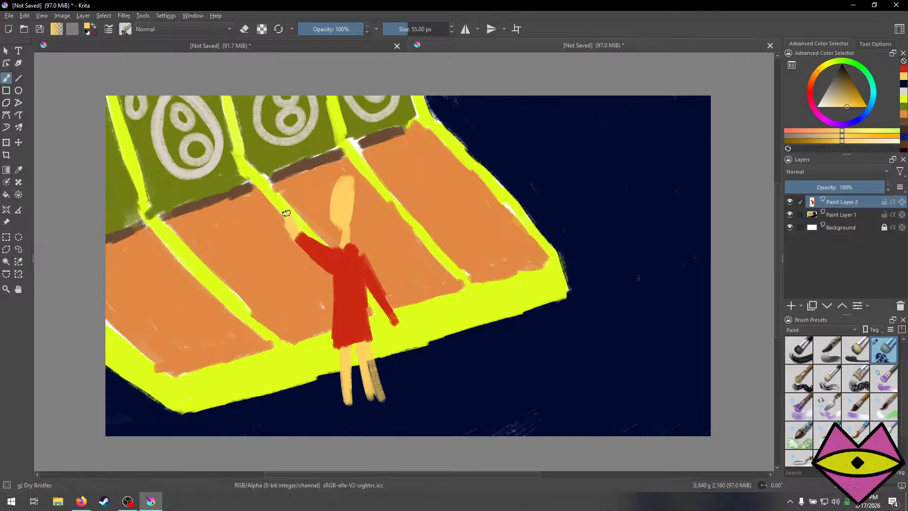
left_click_drag(286, 216, 290, 225)
left_click_drag(396, 330, 395, 327)
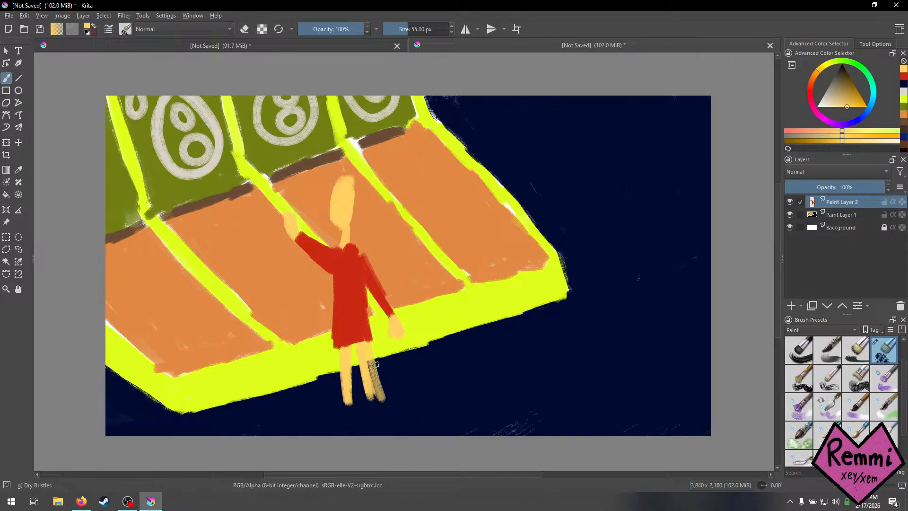
Paint pale grey trousers over the figure's two front legs.
left_click(903, 92)
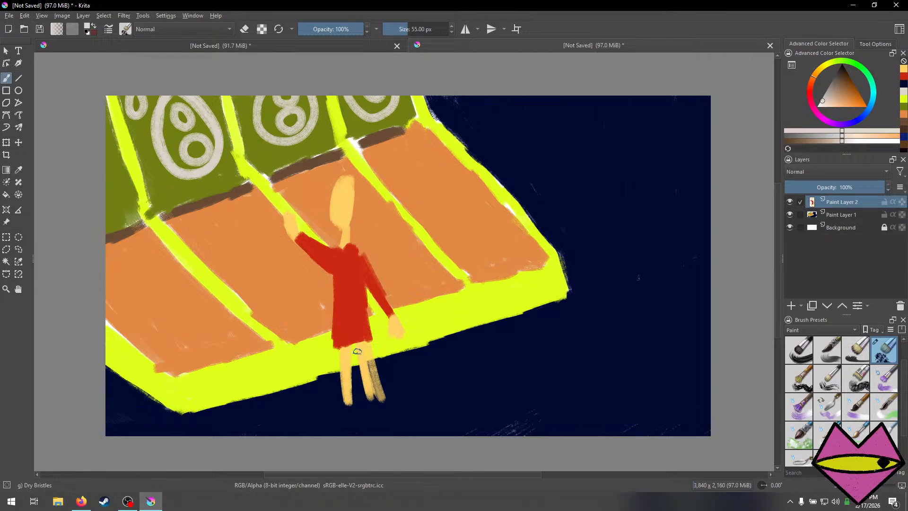
mouse_move(344, 349)
left_mouse_down()
mouse_move(349, 407)
mouse_move(347, 351)
left_mouse_up()
key("ctrl+z")
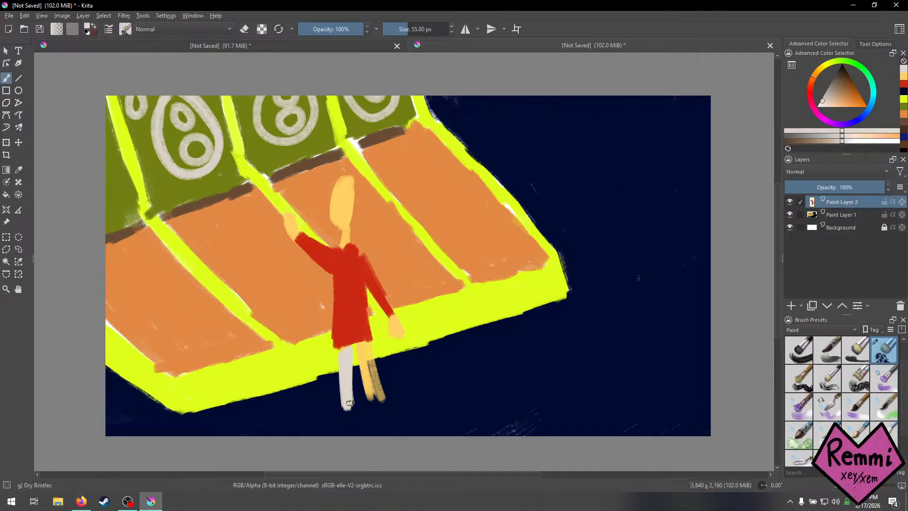
mouse_move(358, 346)
left_mouse_down()
mouse_move(361, 389)
mouse_move(360, 361)
mouse_move(373, 408)
mouse_move(364, 345)
mouse_move(367, 393)
left_mouse_up()
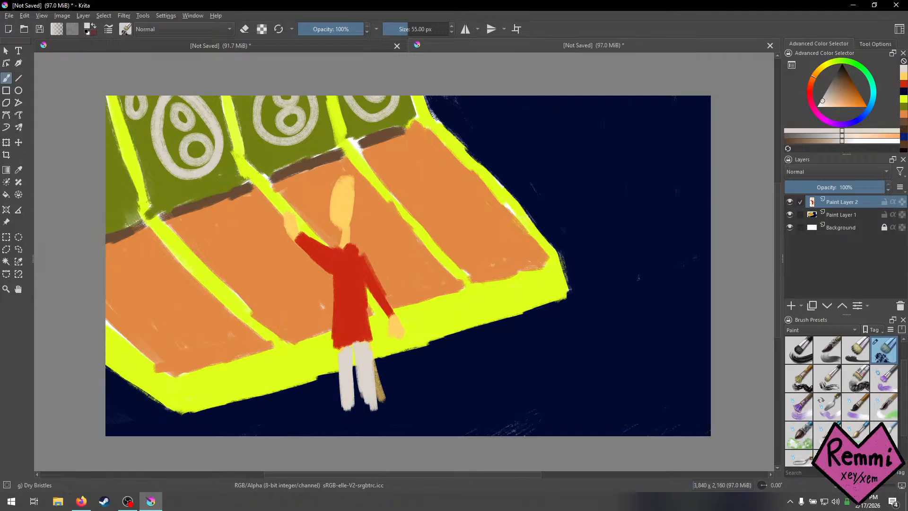
Erase the leftover brown leg beside the trousers and slightly lengthen the front trouser leg in pale grey.
left_click(244, 29)
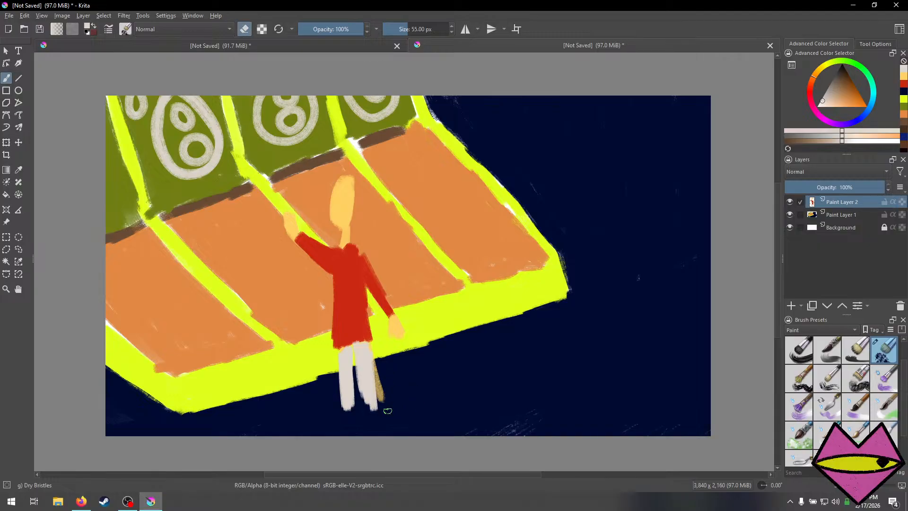
mouse_move(387, 409)
left_mouse_down()
mouse_move(374, 342)
mouse_move(379, 383)
mouse_move(370, 404)
mouse_move(362, 405)
mouse_move(356, 357)
left_mouse_up()
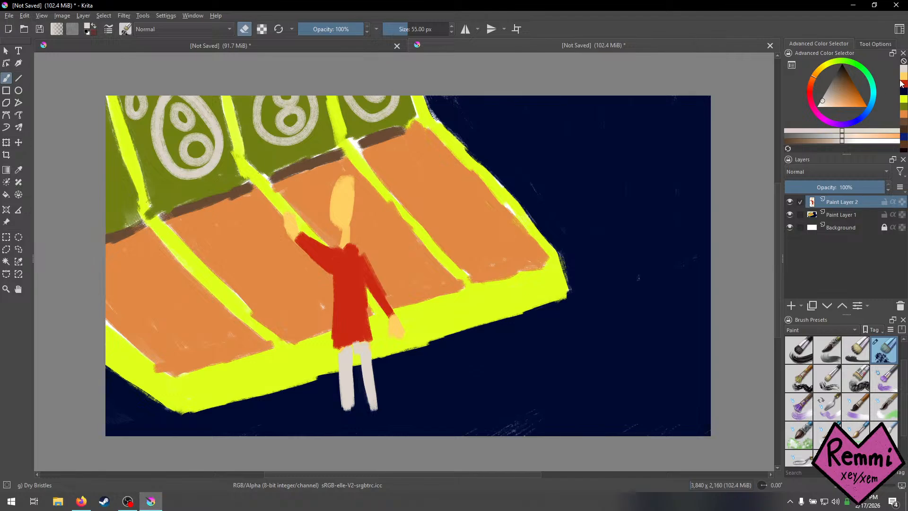
key("e")
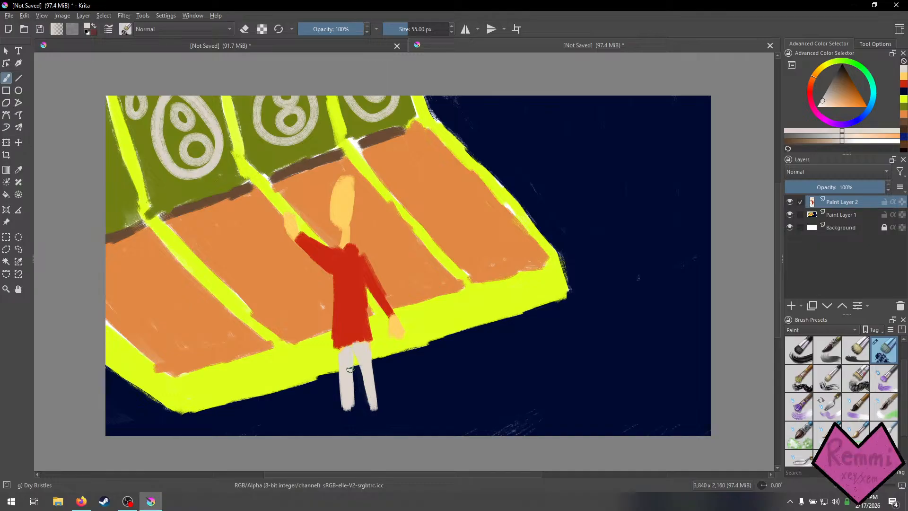
left_click_drag(348, 395, 344, 374)
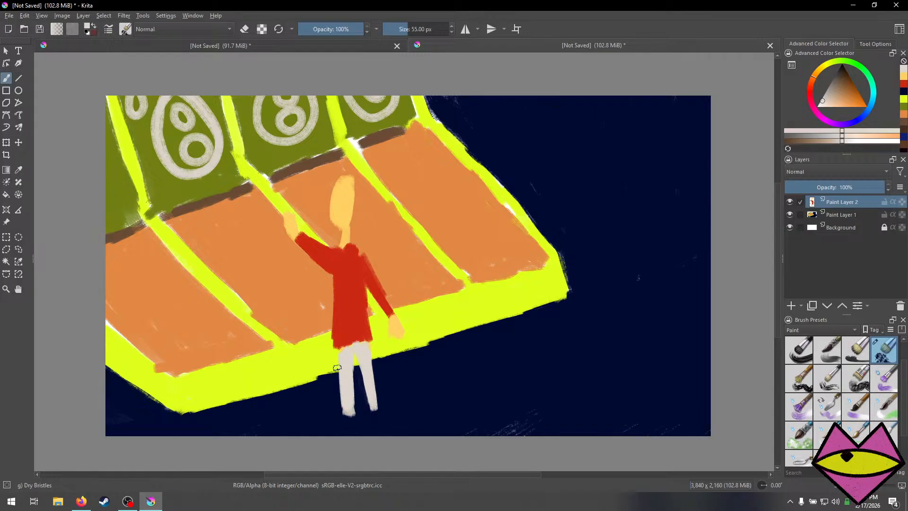
key("ctrl+z")
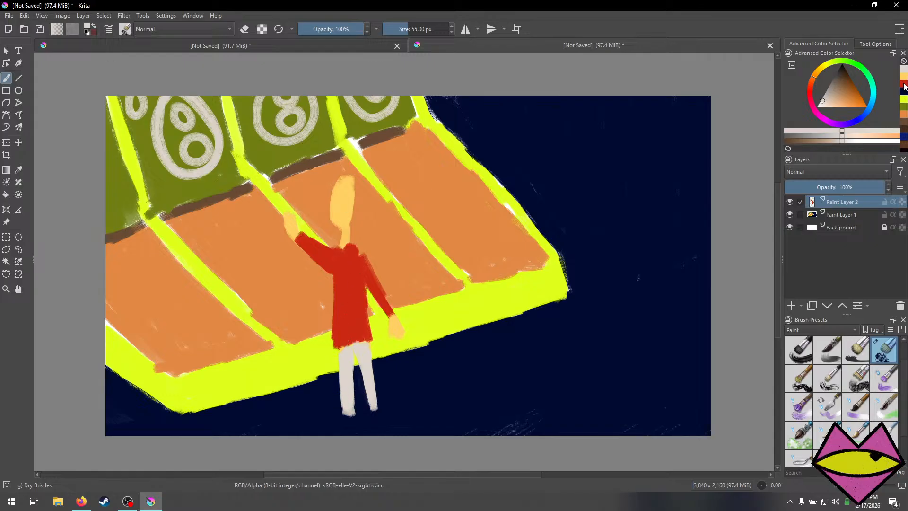
Paint red hair on the figure's head and add a skin-coloured nose to the face with a 30 px brush.
left_click(904, 84)
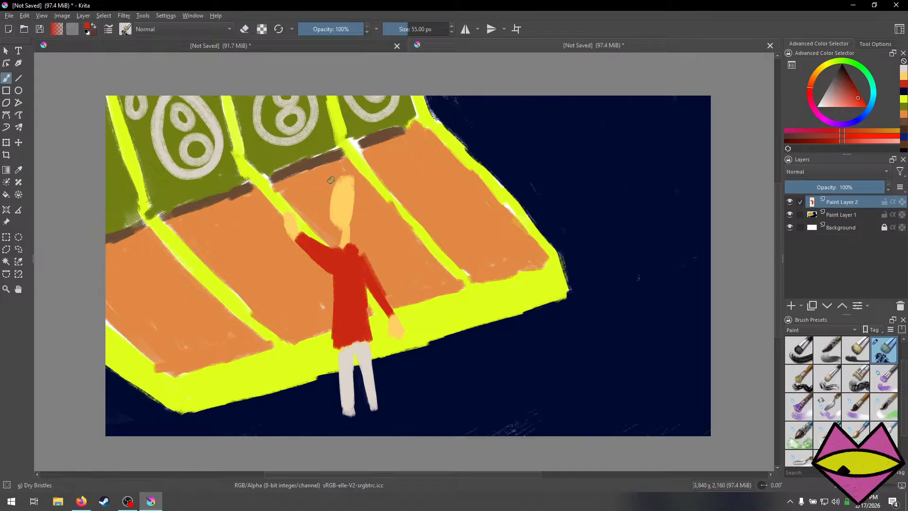
mouse_move(326, 180)
left_mouse_down()
mouse_move(350, 185)
mouse_move(345, 164)
mouse_move(351, 184)
mouse_move(331, 155)
mouse_move(350, 191)
mouse_move(329, 171)
mouse_move(321, 177)
mouse_move(349, 193)
left_mouse_up()
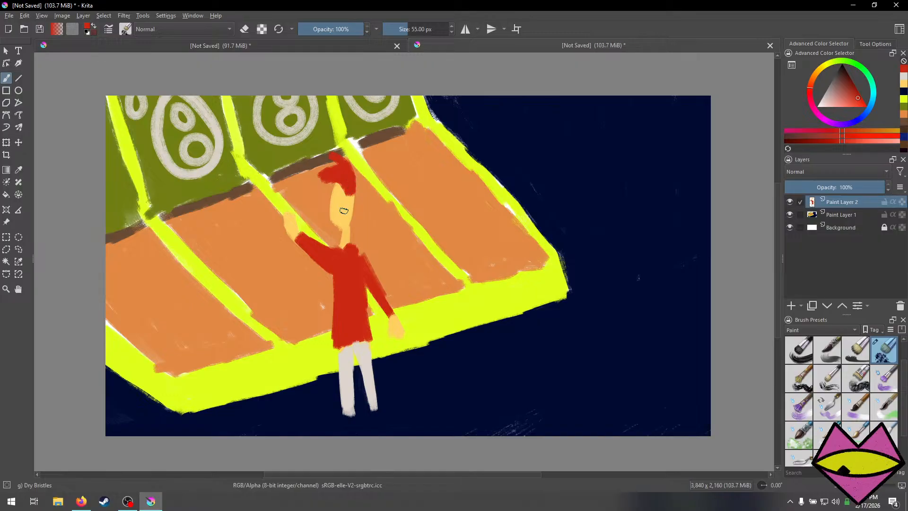
left_click(901, 83)
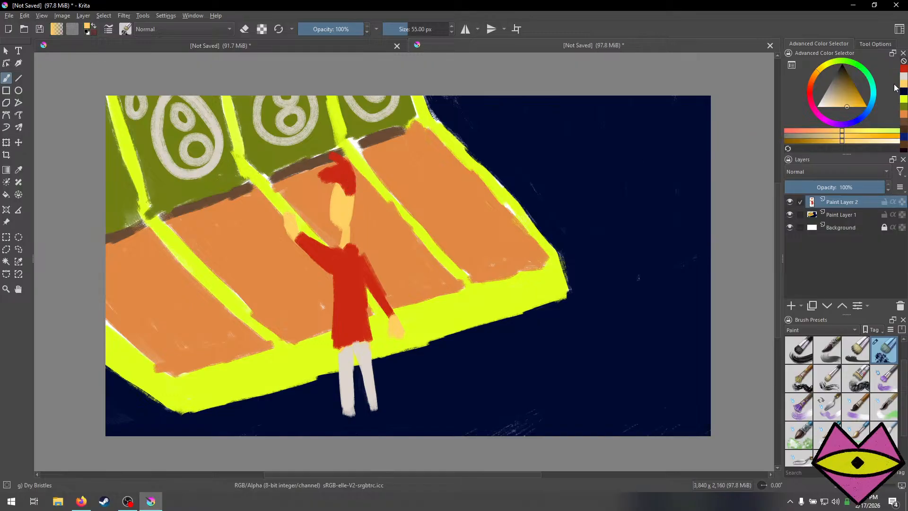
key("bracketleft")
key("bracketleft")
key("bracketleft")
key("bracketleft")
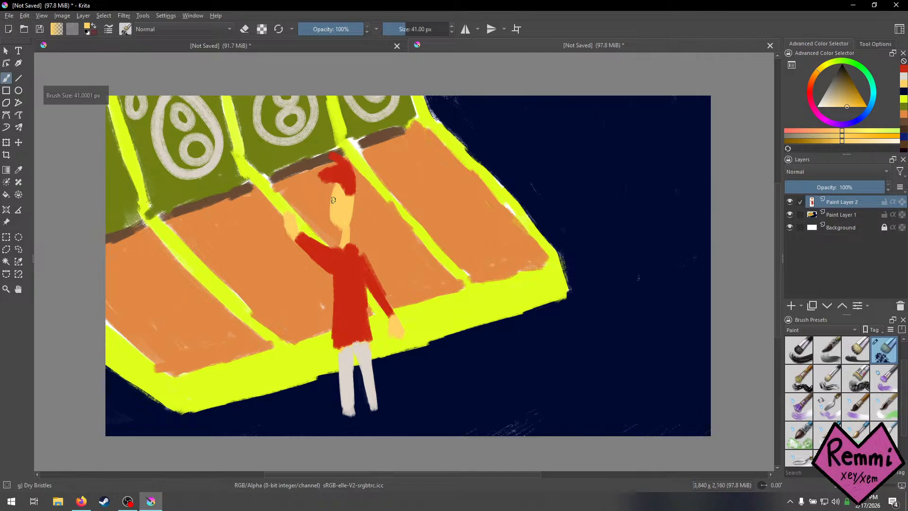
key("bracketleft")
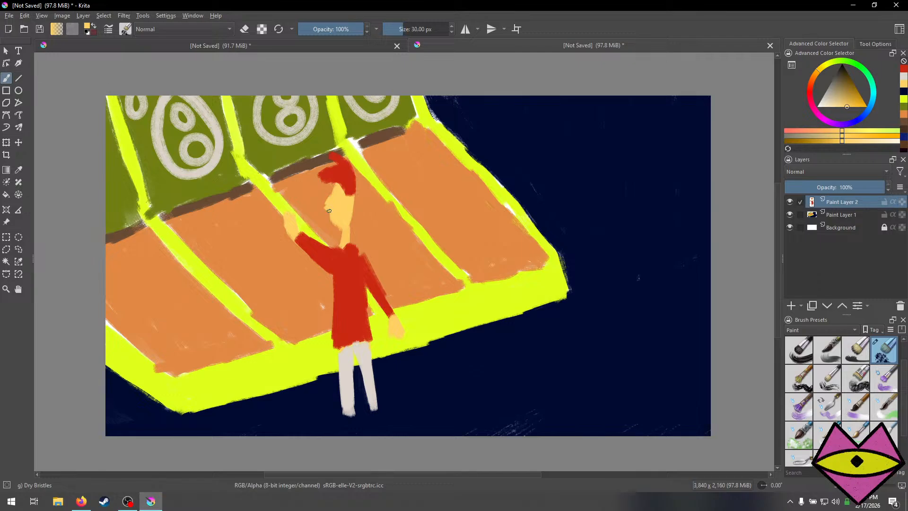
left_click_drag(331, 206, 329, 210)
Paint a white eye on the face with a red eyebrow above it.
left_click(903, 84)
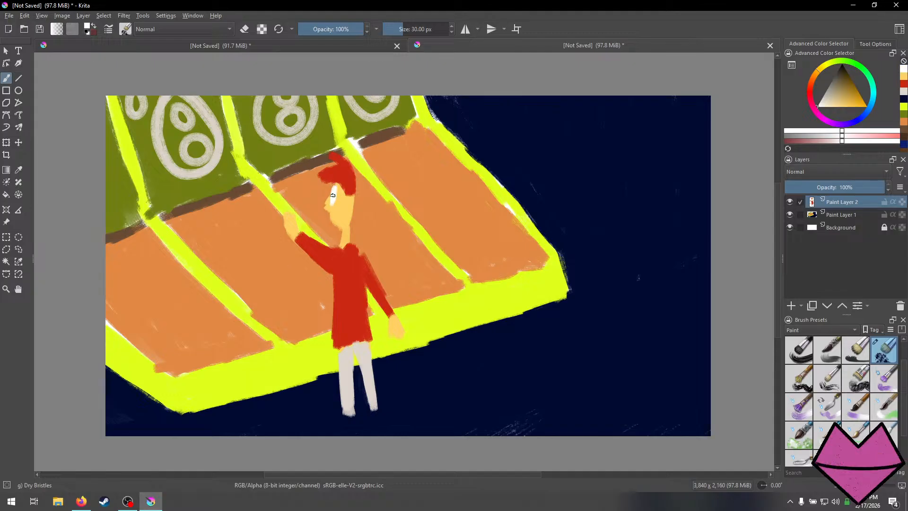
left_click(903, 84)
left_click_drag(331, 190, 325, 191)
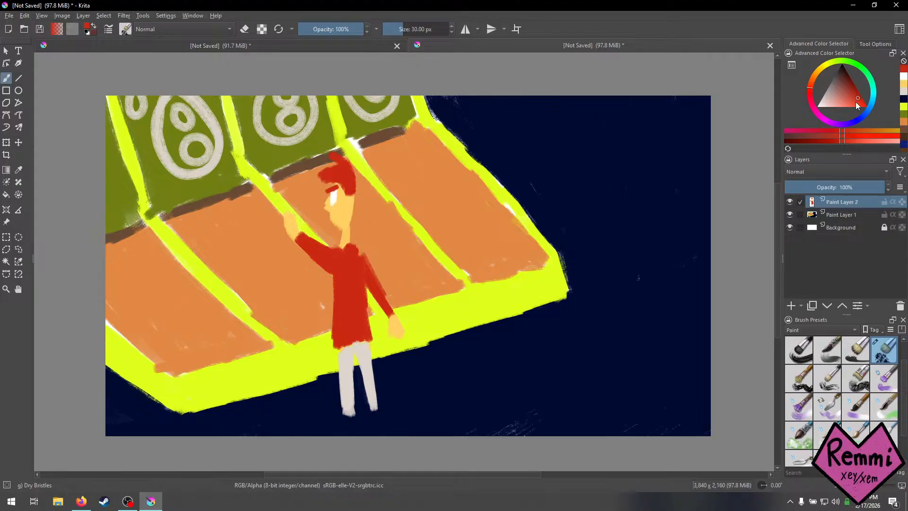
Paint a white open mouth below the nose and a dark navy pupil in the eye.
left_click(902, 76)
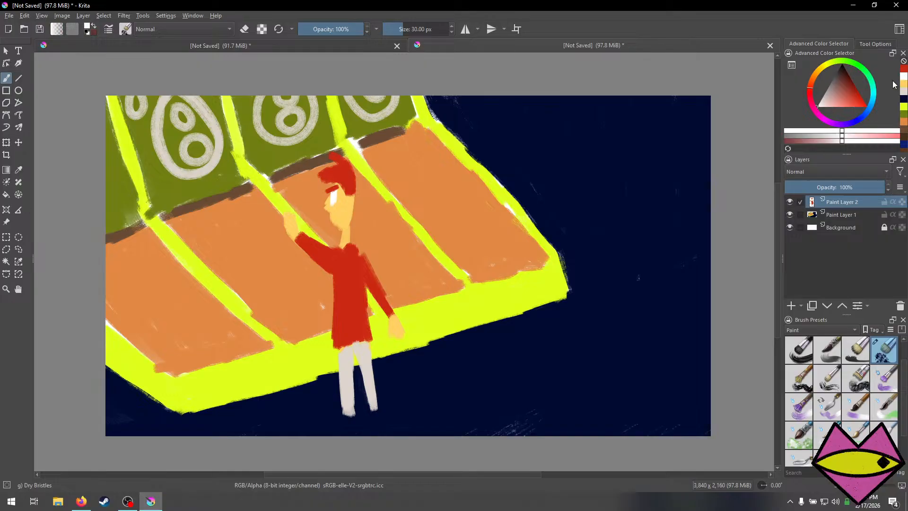
left_click(333, 215)
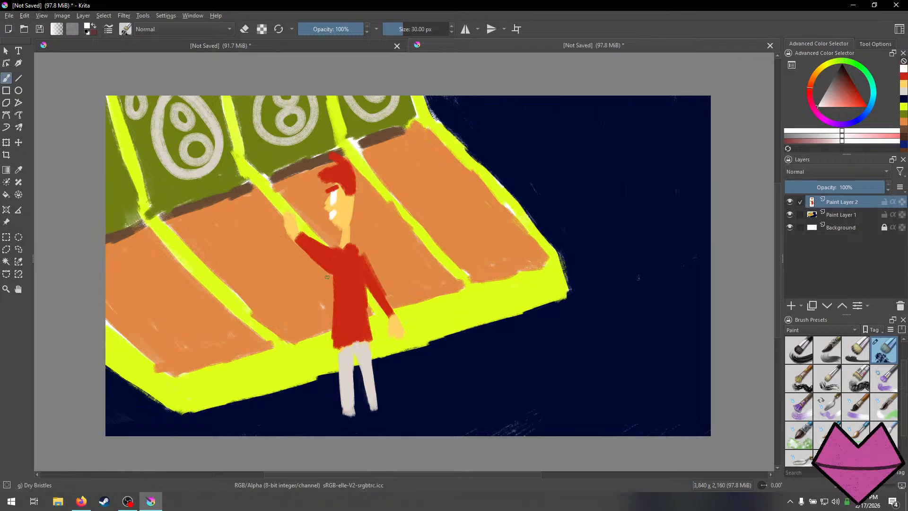
left_click(898, 100)
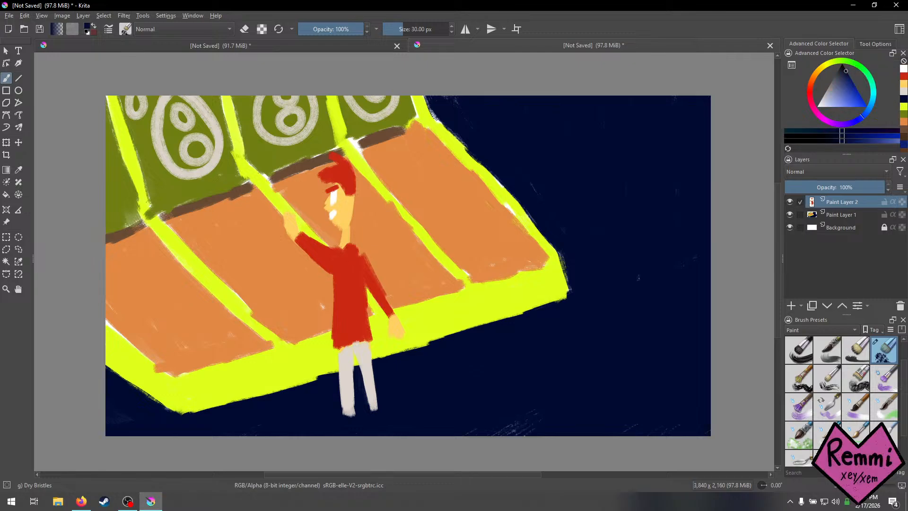
left_click(331, 196)
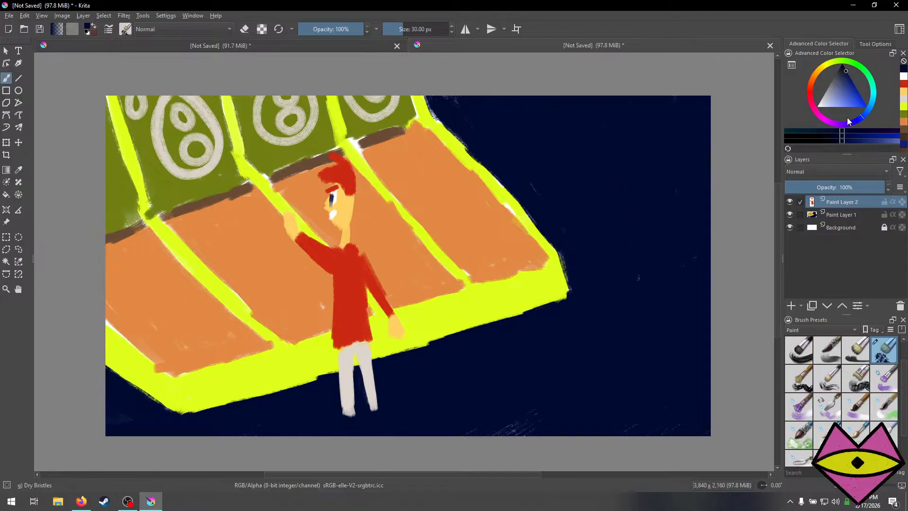
Reduce the brush to 11 px and draw thin dark navy tooth lines across the white mouth.
key("bracketleft")
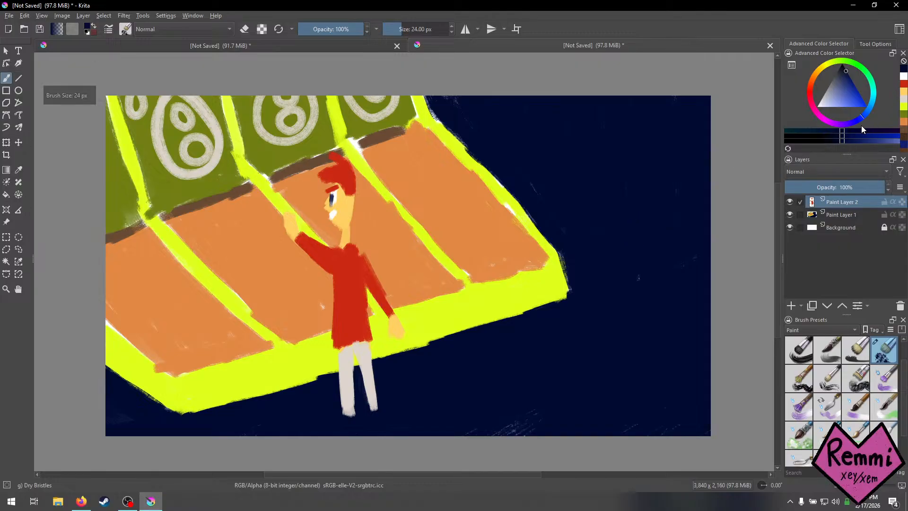
key("bracketleft")
key("bracketleft")
key("bracketleft")
key("bracketleft")
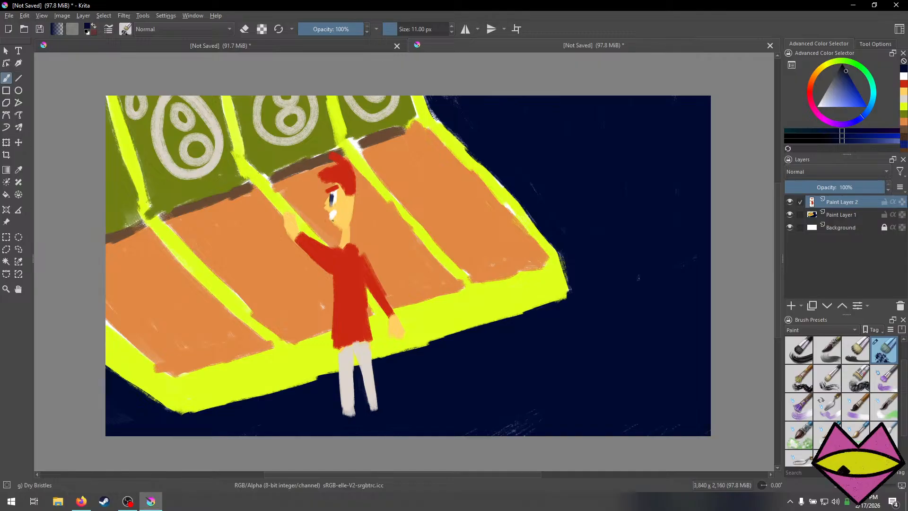
key("ctrl+z")
left_click_drag(335, 212, 334, 215)
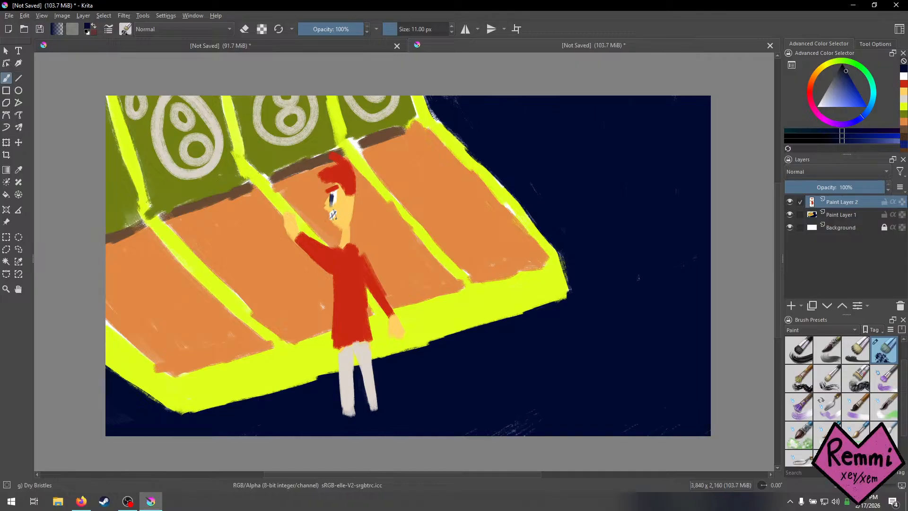
key("ctrl+z")
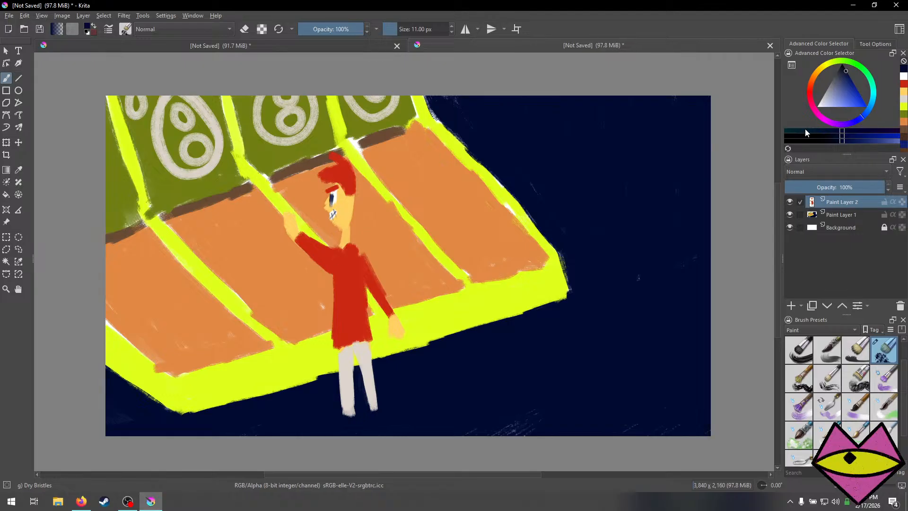
Pick a very dark brown, enlarge the brush to 47 px and paint a ball in front of the raised hand.
left_click(902, 134)
left_click(842, 73)
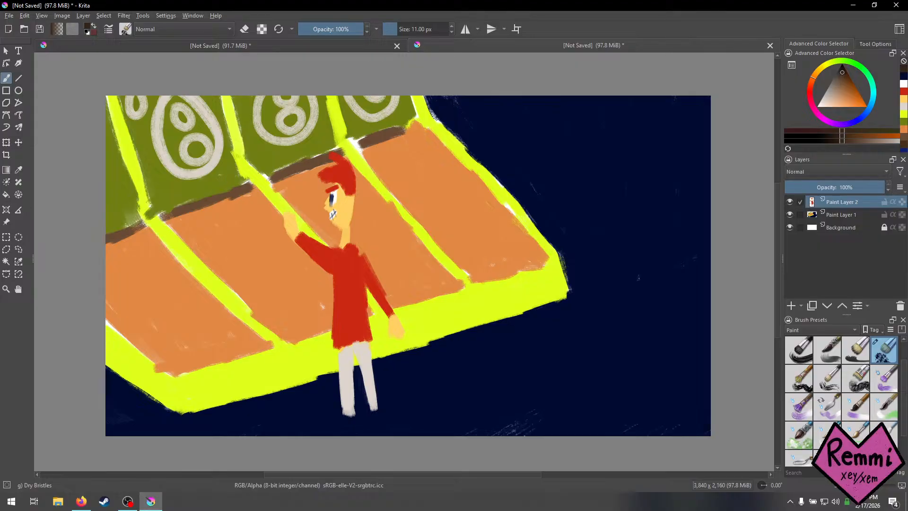
key("bracketright")
key("bracketright")
key("bracketright")
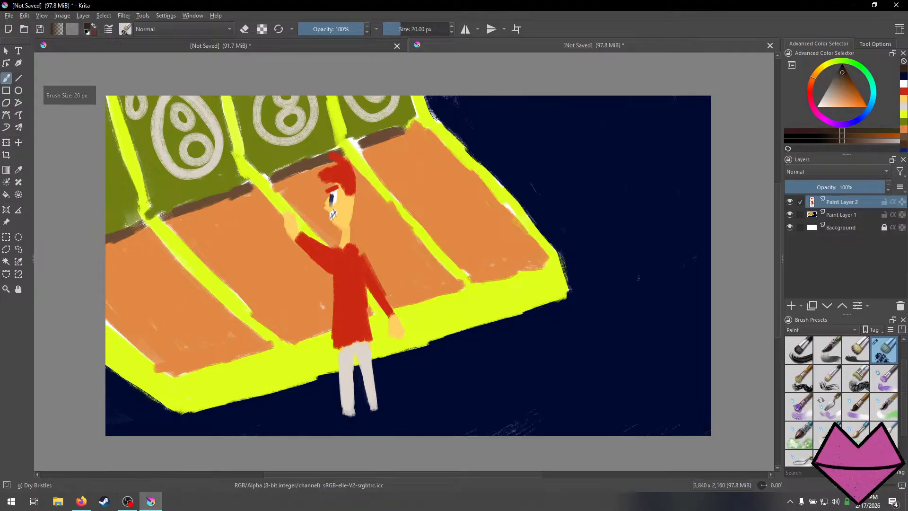
key("bracketright")
key("bracketright")
key("bracketright")
key("bracketright")
key("bracketright")
key("bracketright")
key("bracketright")
key("bracketright")
key("bracketright")
key("bracketright")
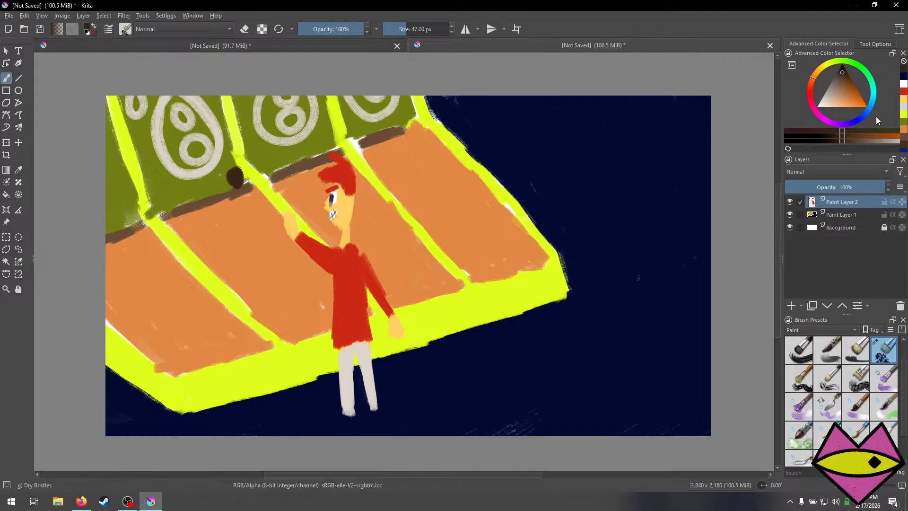
Reduce the brush to 20 px and draw dark brown motion lines between the ball and the raised hand.
key("bracketleft")
key("bracketleft")
key("bracketleft")
key("bracketleft")
key("bracketleft")
key("bracketleft")
key("bracketleft")
key("bracketleft")
key("bracketleft")
key("bracketleft")
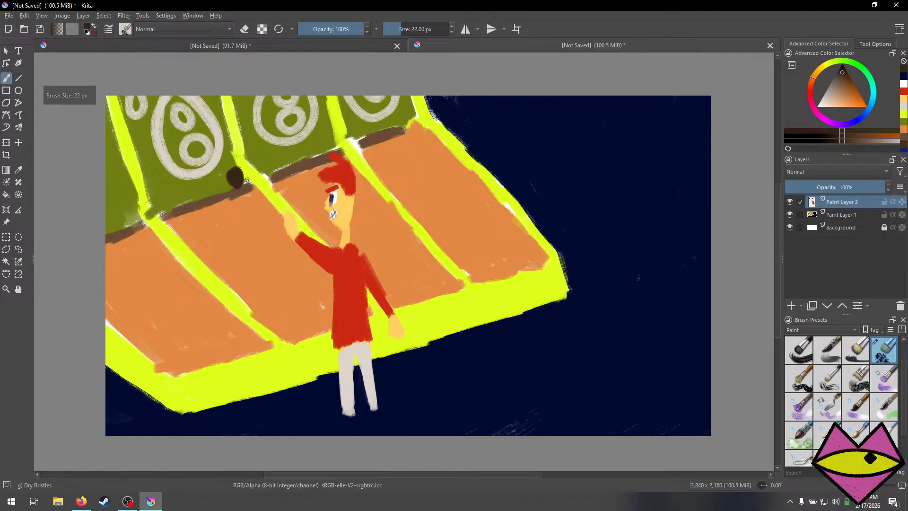
key("bracketleft")
left_click_drag(247, 183, 266, 218)
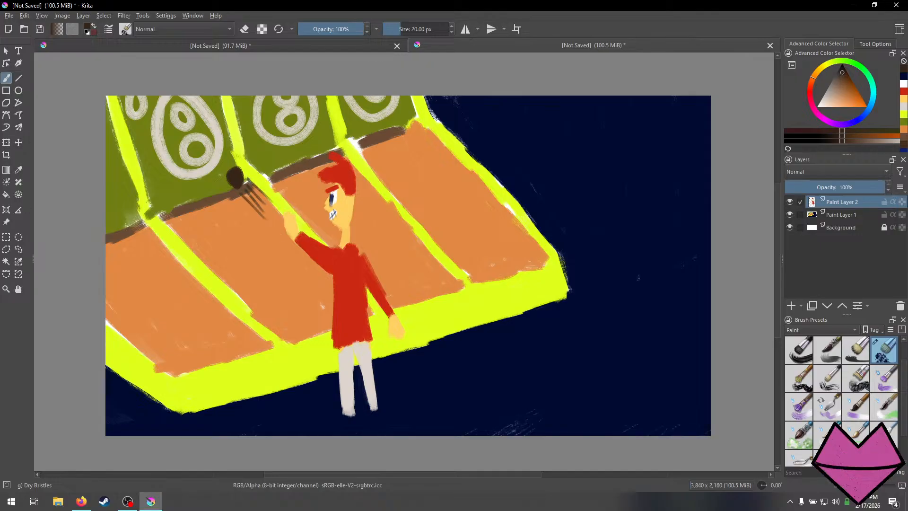
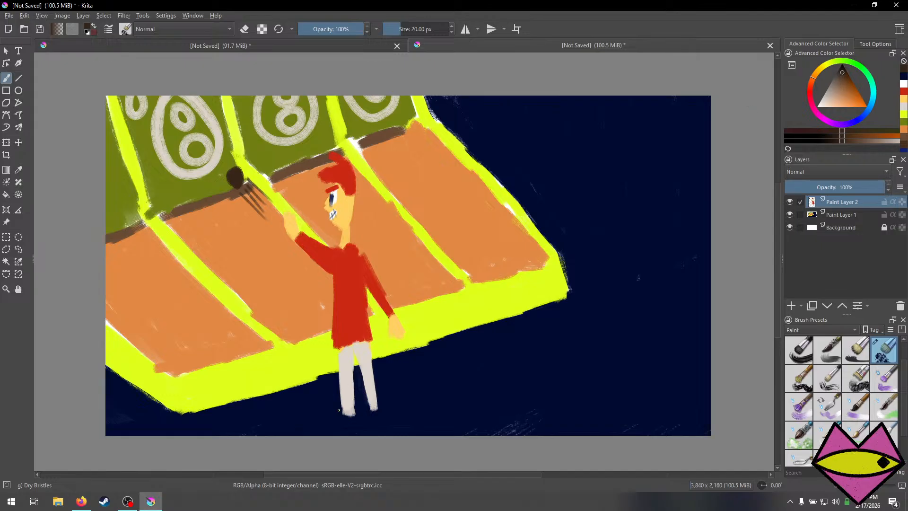
Paint dark brown shoes at the ends of both trouser legs.
left_click_drag(336, 409, 353, 417)
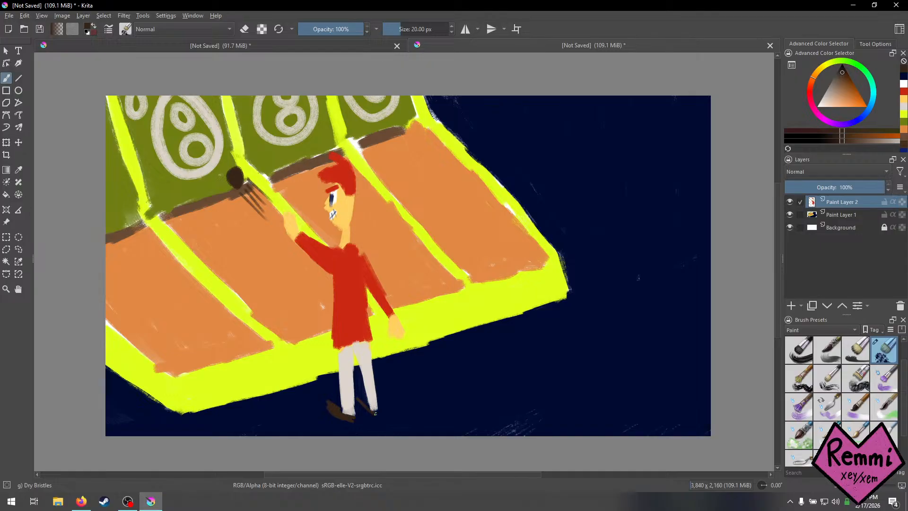
Finish filling in the dark brown shoe on the red-haired figure's rear foot.
left_click_drag(363, 403, 368, 412)
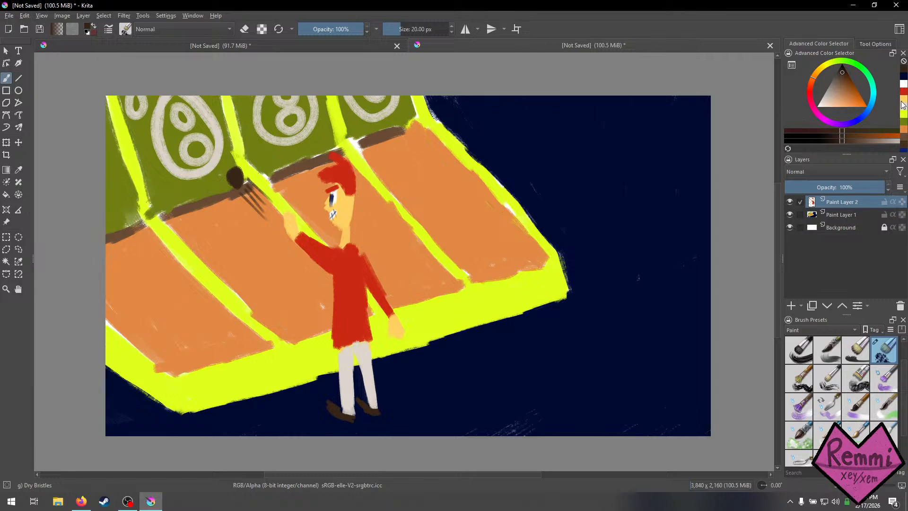
Choose a muted magenta-purple as the painting color and enlarge the brush to 41 px.
left_click(900, 139)
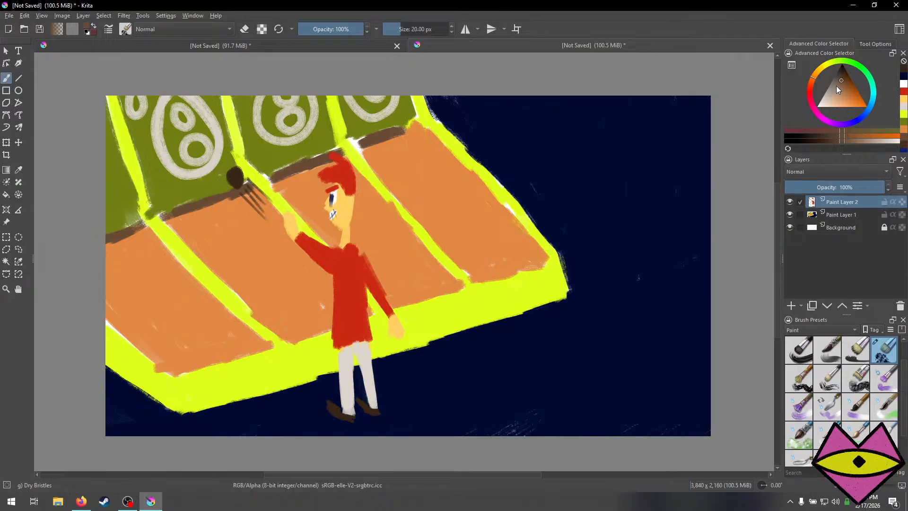
mouse_move(836, 86)
left_mouse_down()
mouse_move(835, 117)
mouse_move(846, 89)
left_mouse_up()
left_click(814, 110)
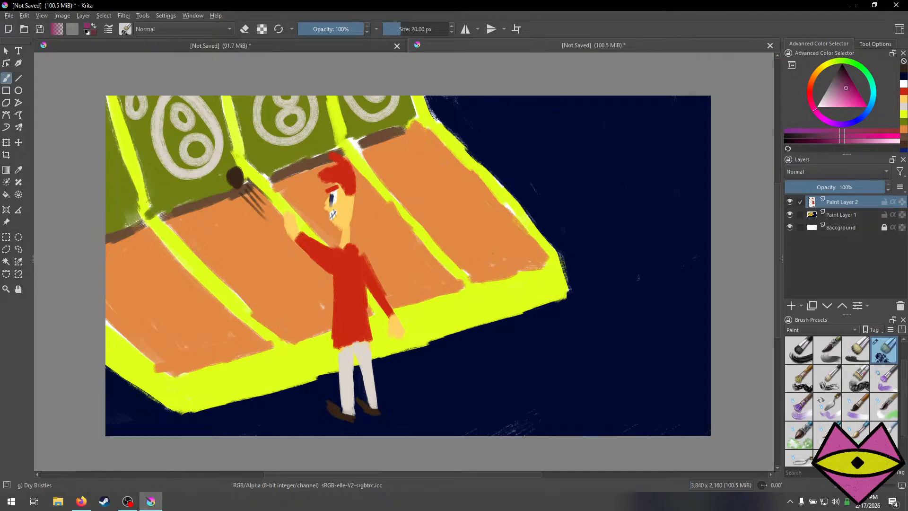
key("bracketright")
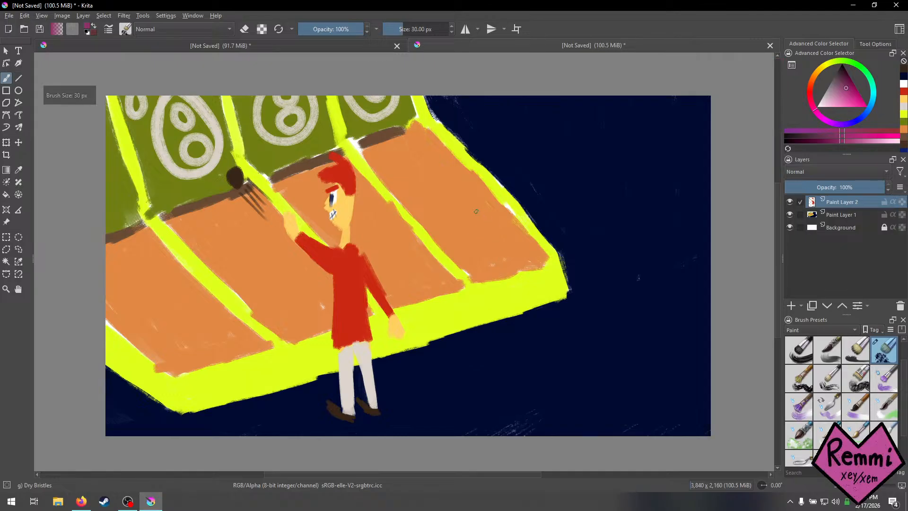
key("bracketright")
mouse_move(477, 211)
left_mouse_down()
mouse_move(498, 207)
mouse_move(477, 239)
mouse_move(474, 268)
mouse_move(498, 279)
mouse_move(510, 262)
mouse_move(511, 230)
mouse_move(486, 225)
mouse_move(471, 294)
mouse_move(503, 308)
mouse_move(531, 280)
mouse_move(521, 254)
mouse_move(491, 257)
mouse_move(478, 285)
mouse_move(488, 226)
mouse_move(503, 230)
mouse_move(501, 265)
mouse_move(508, 272)
mouse_move(521, 257)
mouse_move(528, 275)
mouse_move(494, 309)
mouse_move(516, 289)
left_mouse_up()
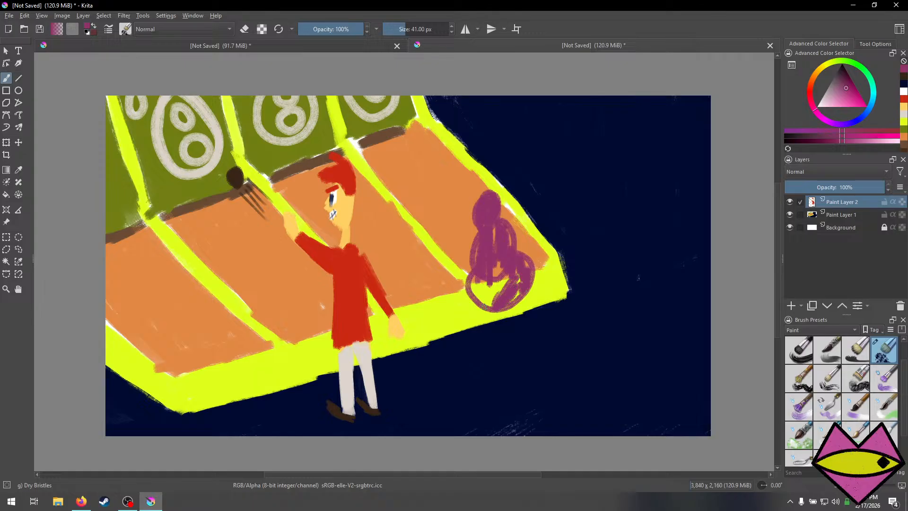
key("ctrl+z")
key("ctrl+z")
key("ctrl+z")
key("ctrl+z")
key("ctrl+z")
key("ctrl+z")
key("ctrl+z")
key("ctrl+z")
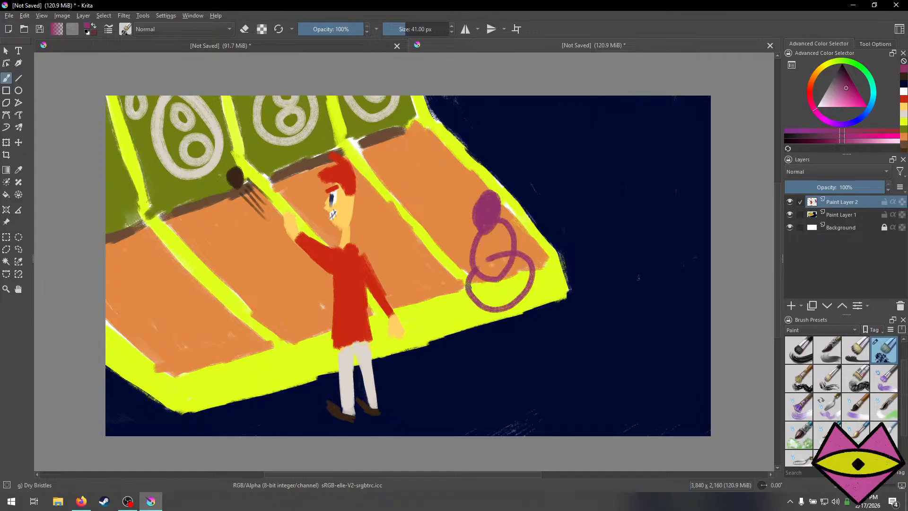
key("ctrl+z")
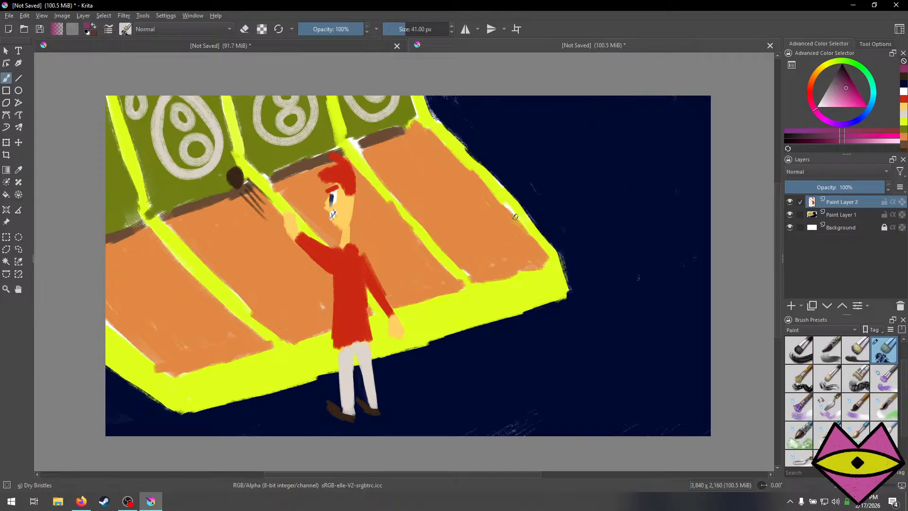
Paint a purple figure with an oval head, rounded body and two legs with feet in front of the board's far corner.
mouse_move(520, 204)
left_mouse_down()
mouse_move(515, 228)
mouse_move(524, 198)
mouse_move(503, 226)
mouse_move(518, 235)
mouse_move(522, 195)
mouse_move(513, 237)
mouse_move(525, 214)
mouse_move(518, 236)
left_mouse_up()
key("ctrl+z")
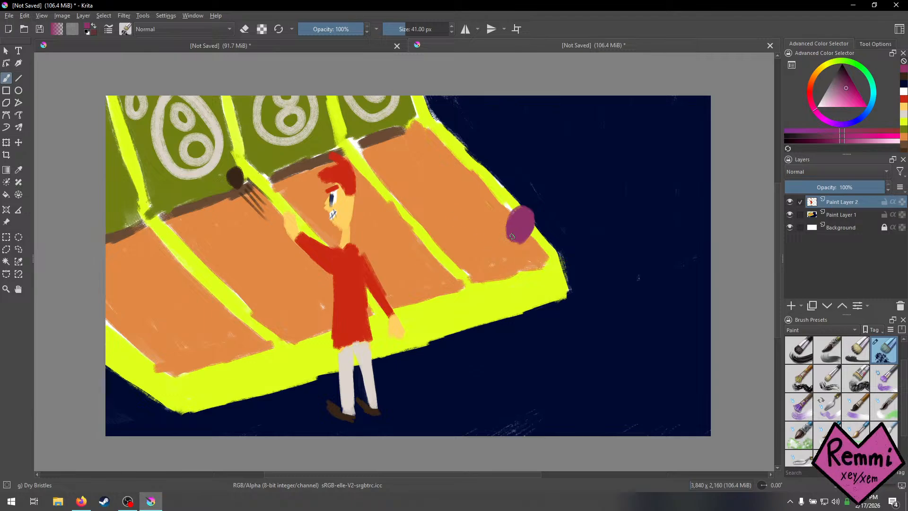
mouse_move(506, 248)
left_mouse_down()
mouse_move(511, 268)
mouse_move(530, 254)
mouse_move(530, 241)
mouse_move(515, 238)
mouse_move(514, 263)
mouse_move(520, 238)
mouse_move(499, 263)
mouse_move(519, 240)
mouse_move(526, 259)
mouse_move(508, 262)
mouse_move(515, 238)
mouse_move(526, 246)
mouse_move(514, 272)
mouse_move(524, 238)
mouse_move(531, 248)
mouse_move(522, 273)
mouse_move(530, 263)
mouse_move(505, 268)
mouse_move(508, 256)
mouse_move(495, 299)
mouse_move(500, 281)
mouse_move(511, 318)
mouse_move(536, 278)
left_mouse_up()
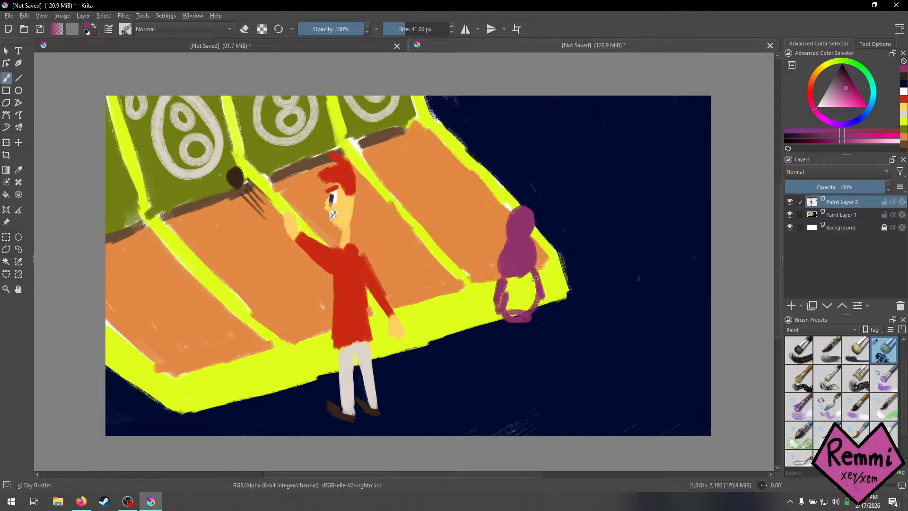
mouse_move(533, 310)
left_mouse_down()
mouse_move(516, 323)
mouse_move(534, 315)
mouse_move(503, 295)
mouse_move(500, 314)
mouse_move(505, 298)
mouse_move(516, 318)
mouse_move(521, 311)
mouse_move(526, 270)
mouse_move(533, 297)
mouse_move(531, 288)
mouse_move(531, 321)
left_mouse_up()
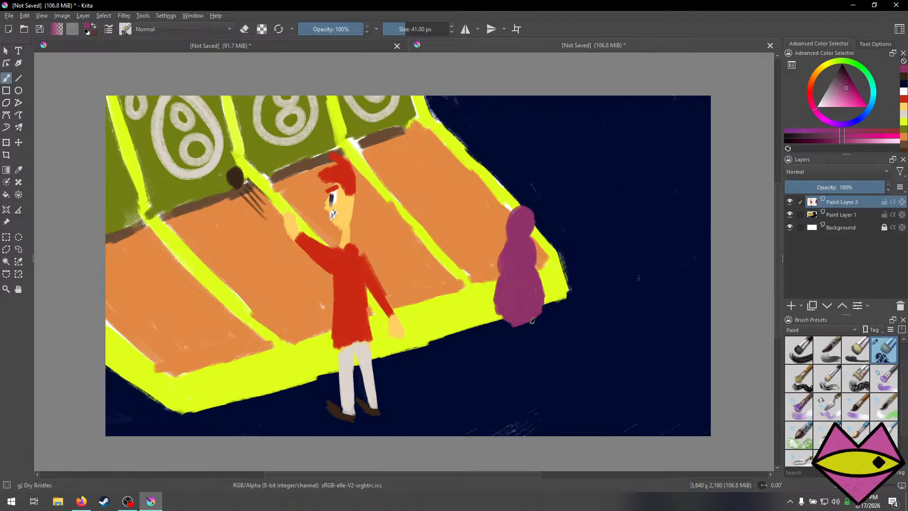
mouse_move(507, 318)
left_mouse_down()
mouse_move(504, 368)
mouse_move(493, 361)
mouse_move(500, 358)
left_mouse_up()
mouse_move(528, 319)
left_mouse_down()
mouse_move(531, 354)
mouse_move(534, 317)
mouse_move(528, 365)
mouse_move(522, 360)
left_mouse_up()
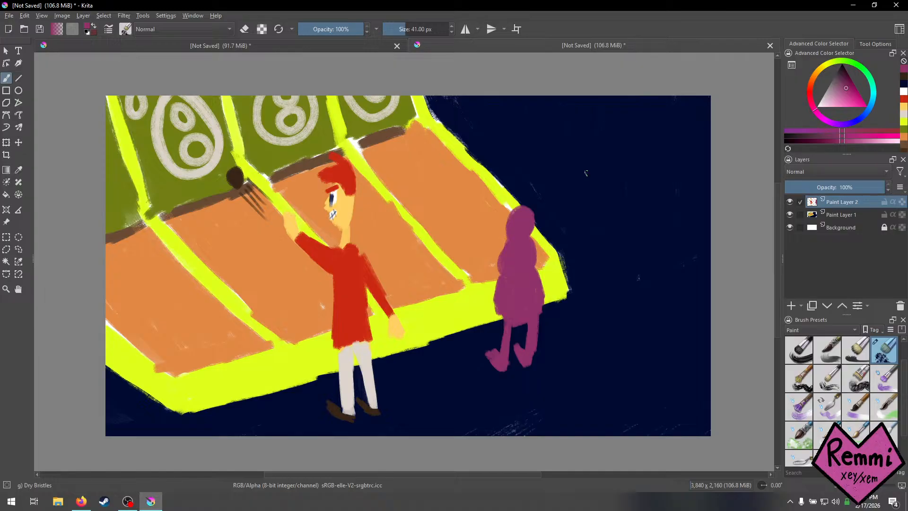
Pick a very dark plum and paint a sleeveless garment over the purple figure's torso.
left_click_drag(845, 80, 843, 70)
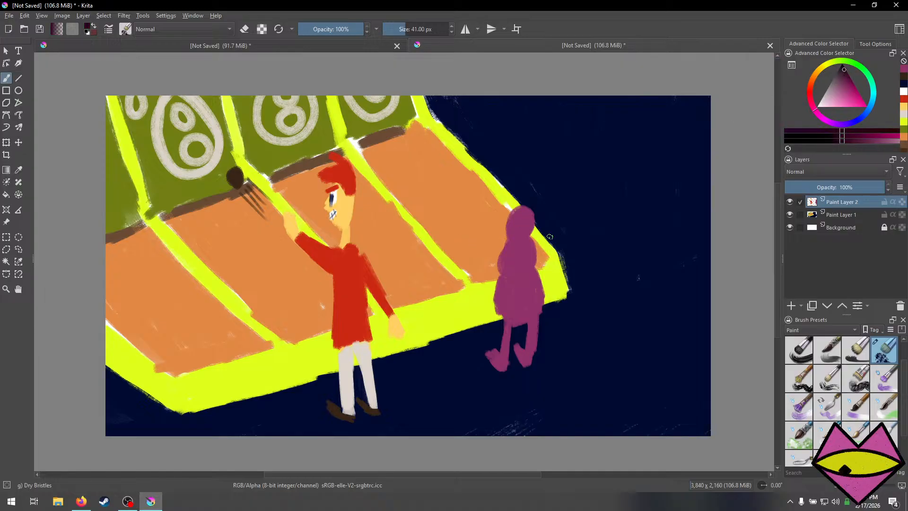
mouse_move(507, 240)
left_mouse_down()
mouse_move(503, 250)
mouse_move(513, 248)
left_mouse_up()
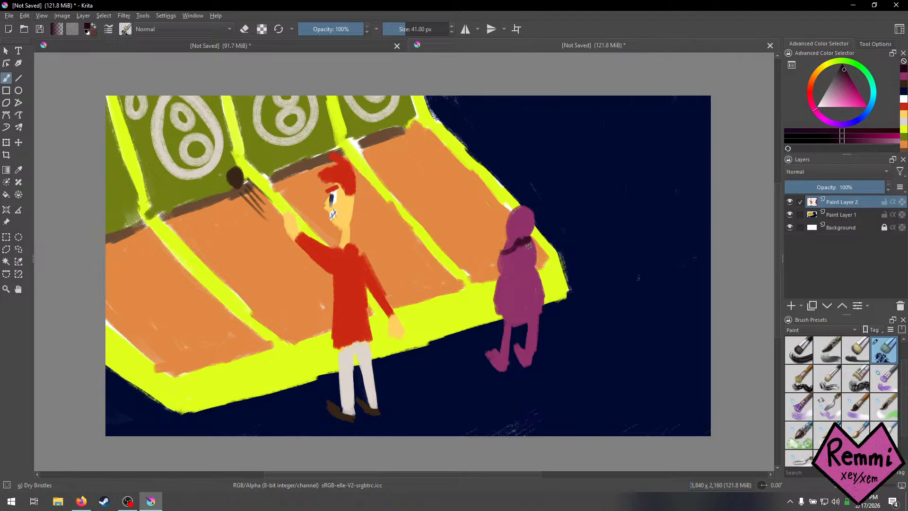
mouse_move(533, 254)
left_mouse_down()
mouse_move(543, 314)
mouse_move(508, 324)
mouse_move(524, 321)
mouse_move(492, 315)
mouse_move(497, 272)
mouse_move(494, 316)
left_mouse_up()
key("ctrl+z")
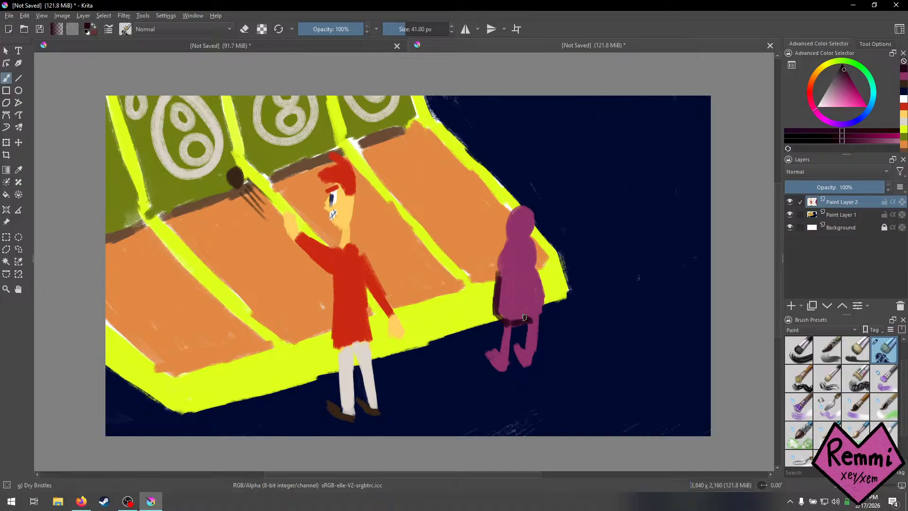
mouse_move(509, 319)
left_mouse_down()
mouse_move(504, 279)
mouse_move(494, 260)
mouse_move(535, 244)
mouse_move(542, 315)
mouse_move(533, 260)
mouse_move(540, 292)
mouse_move(520, 249)
mouse_move(528, 254)
mouse_move(508, 264)
mouse_move(516, 250)
mouse_move(498, 264)
mouse_move(504, 314)
left_mouse_up()
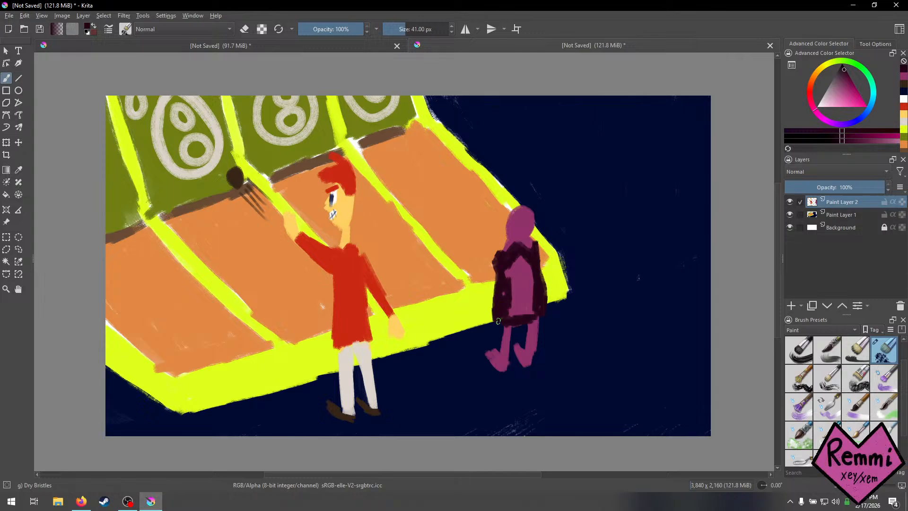
mouse_move(514, 322)
left_mouse_down()
mouse_move(540, 320)
mouse_move(541, 304)
mouse_move(542, 318)
mouse_move(536, 293)
mouse_move(531, 319)
mouse_move(505, 316)
mouse_move(503, 295)
mouse_move(521, 301)
left_mouse_up()
left_click_drag(529, 290, 520, 260)
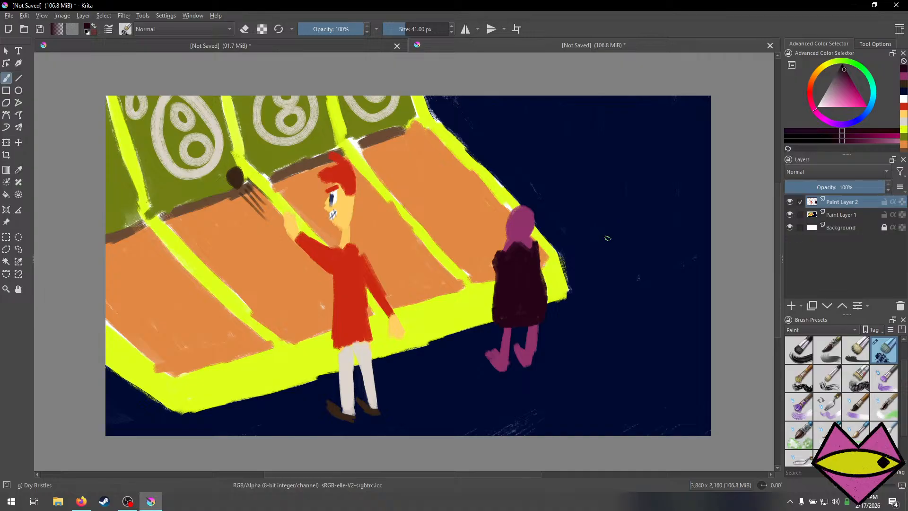
On Paint Layer 1, thicken the lower yellow edge of the board in bright yellow with a 68 px brush.
left_click(903, 128)
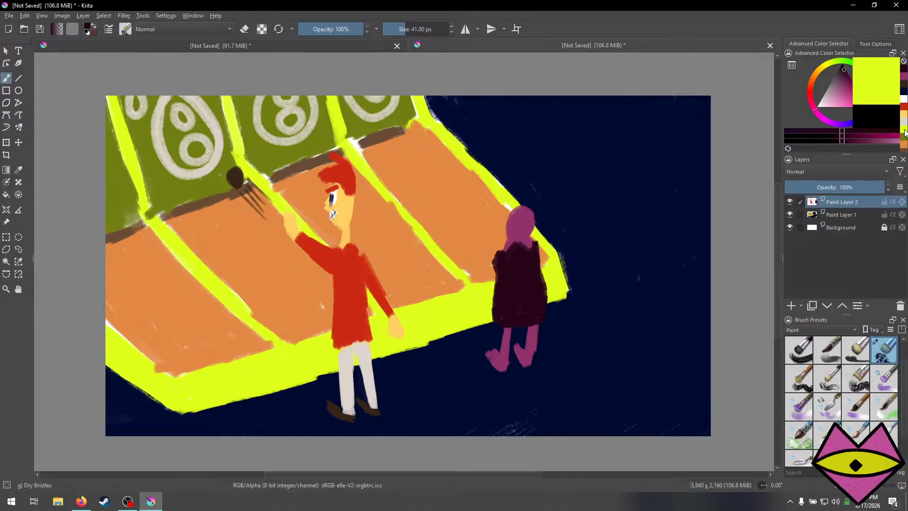
left_click(835, 214)
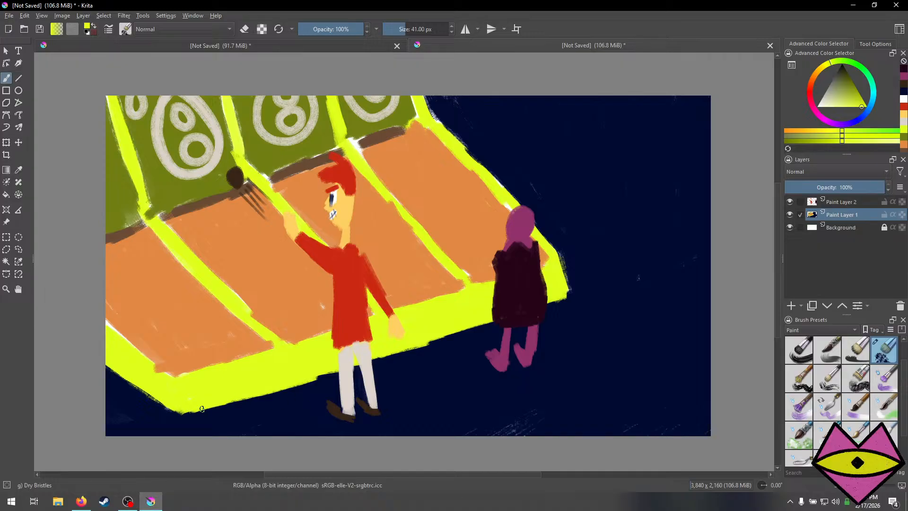
key("bracketright")
key("bracketright")
key("bracketright")
key("bracketright")
key("bracketright")
key("bracketright")
key("bracketright")
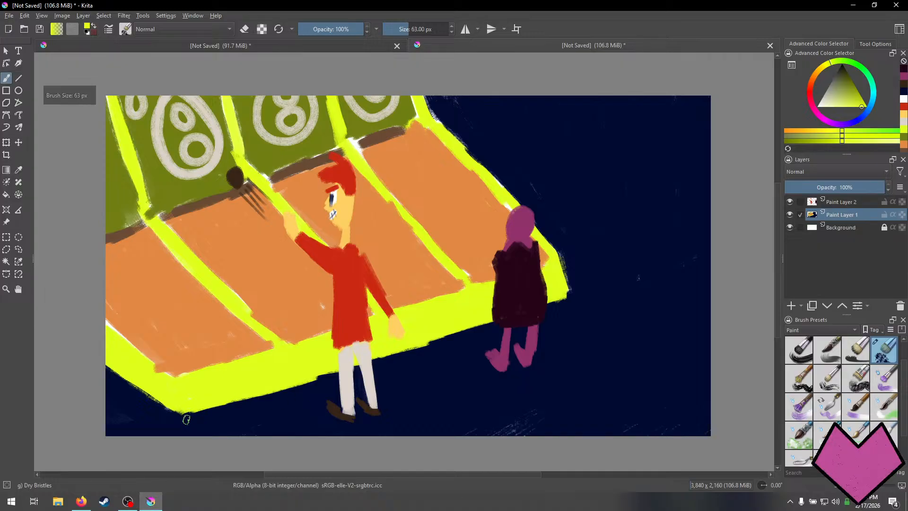
mouse_move(185, 414)
left_mouse_down()
mouse_move(400, 361)
mouse_move(379, 357)
mouse_move(494, 324)
left_mouse_up()
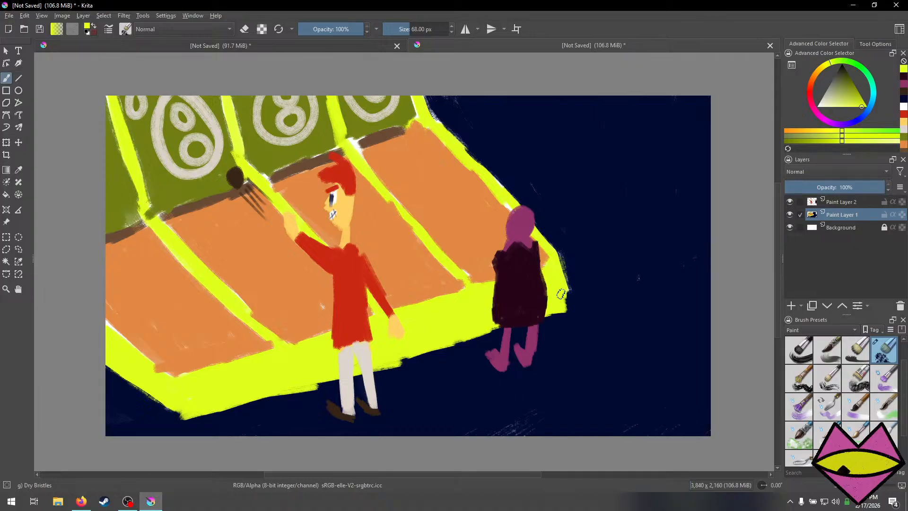
Return to Paint Layer 2, reduce the brush to 47 px and choose the purple used for the second figure.
left_click(836, 204)
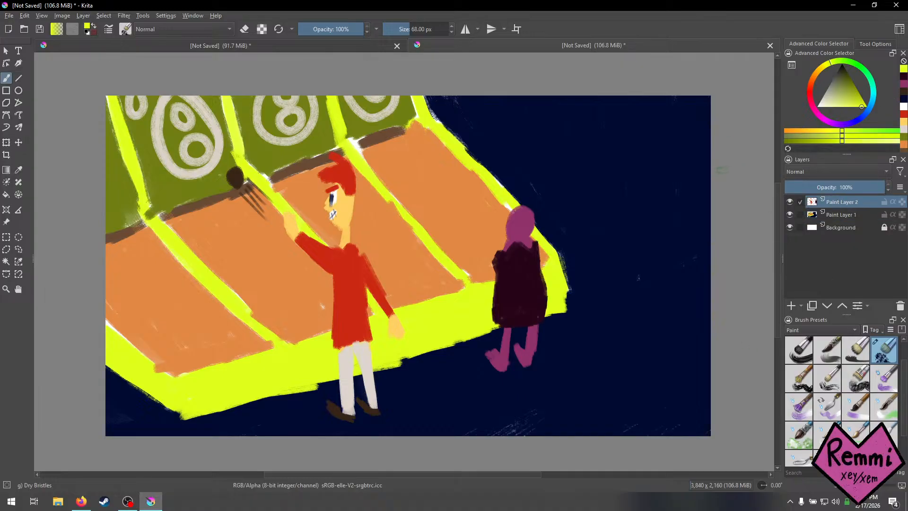
key("bracketleft")
key("bracketleft")
key("bracketleft")
key("bracketleft")
key("bracketleft")
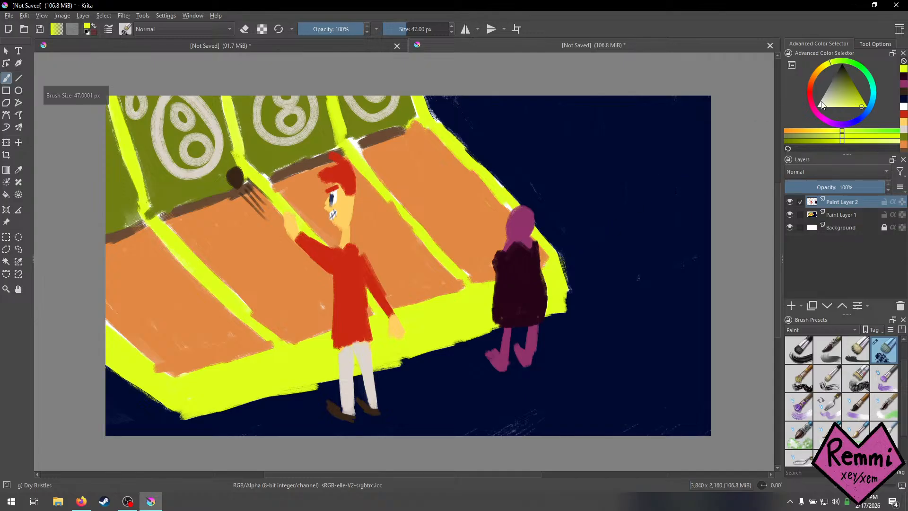
left_click(903, 85)
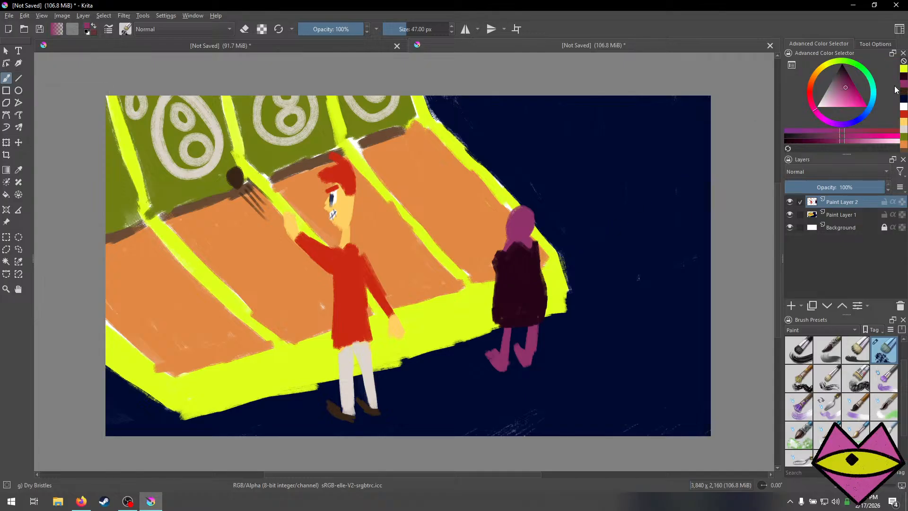
mouse_move(904, 86)
Undo the thick arm stroke, reduce the brush to 22 px and paint a thin bent purple arm with a curled hand toward the red-haired figure.
mouse_move(504, 271)
left_mouse_down()
mouse_move(505, 295)
mouse_move(485, 307)
left_mouse_up()
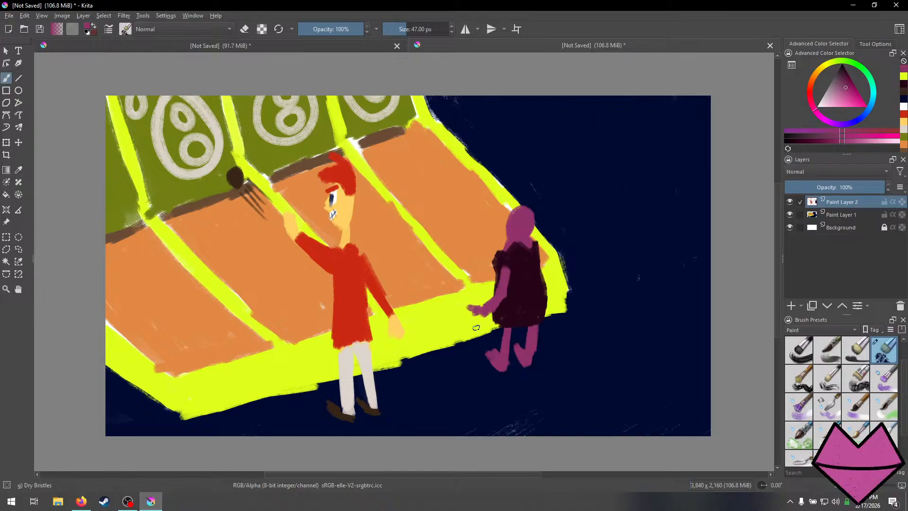
key("ctrl+z")
key("bracketleft")
key("bracketleft")
key("bracketleft")
key("bracketleft")
key("bracketleft")
key("bracketleft")
key("bracketleft")
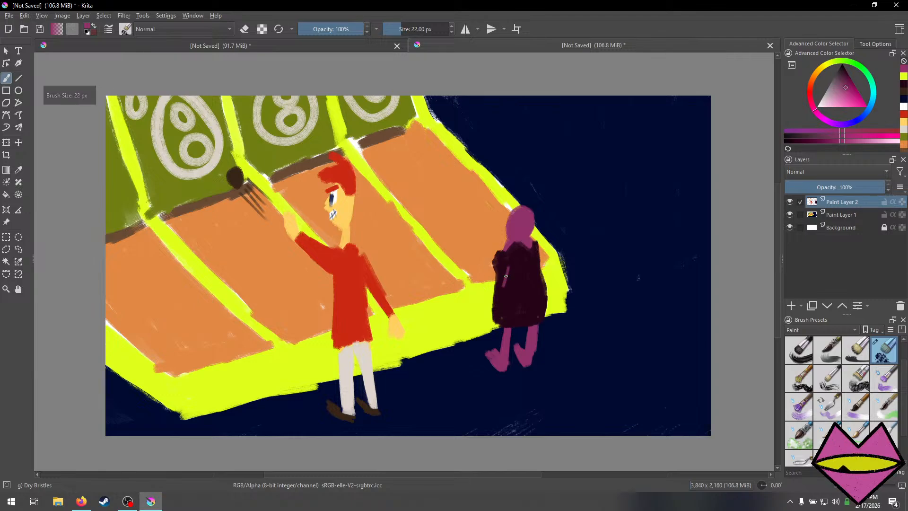
key("bracketleft")
mouse_move(505, 274)
left_mouse_down()
mouse_move(472, 312)
mouse_move(502, 284)
mouse_move(464, 310)
left_mouse_up()
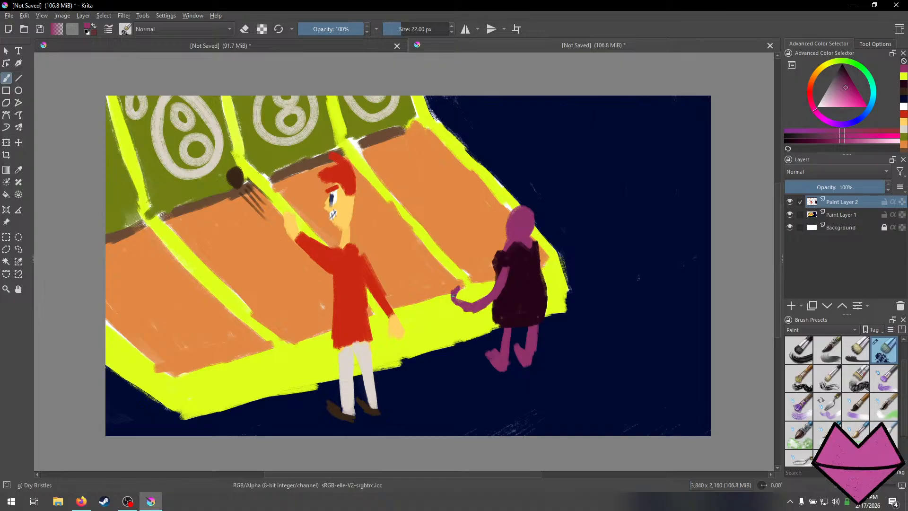
Paint a small very dark plum ball in the purple figure's curled hand, and switch back to the purple.
left_click(902, 90)
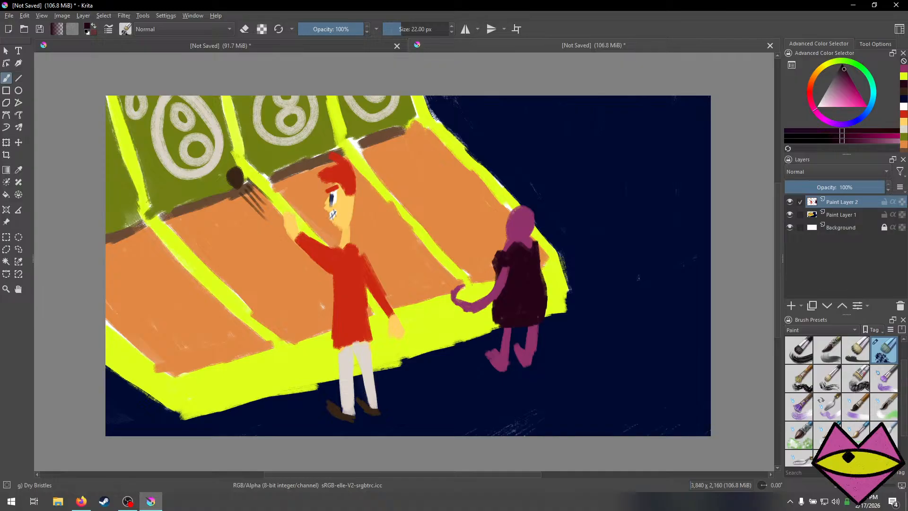
left_click_drag(458, 290, 462, 305)
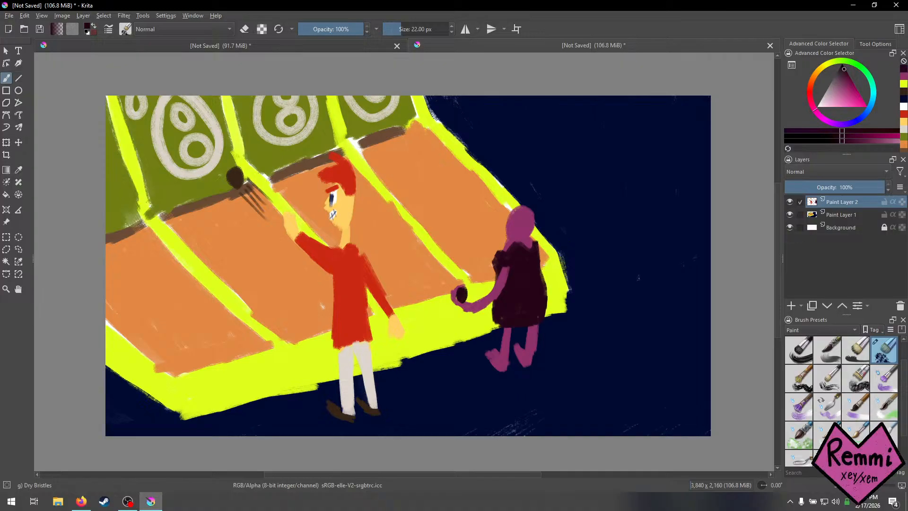
left_click(903, 77)
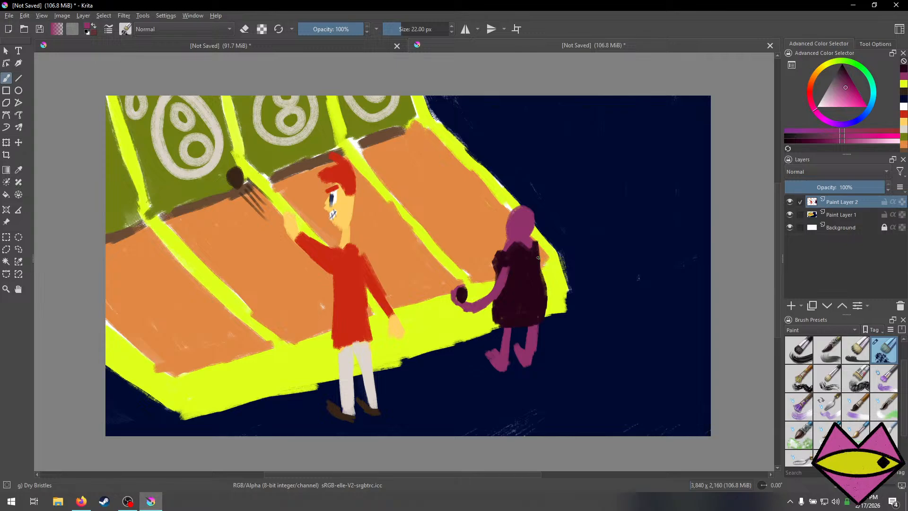
mouse_move(542, 260)
left_mouse_down()
mouse_move(565, 301)
mouse_move(589, 303)
mouse_move(593, 294)
left_mouse_up()
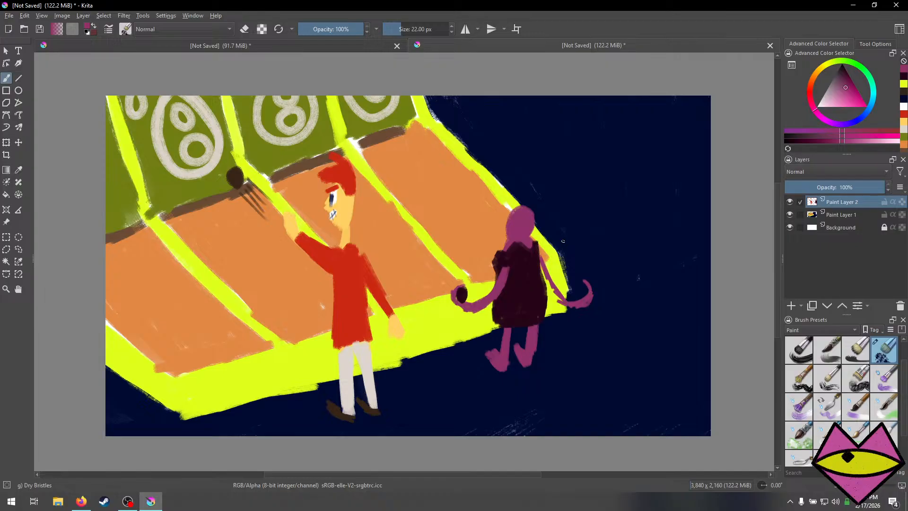
key("ctrl+z")
key("ctrl+z")
key("ctrl+z")
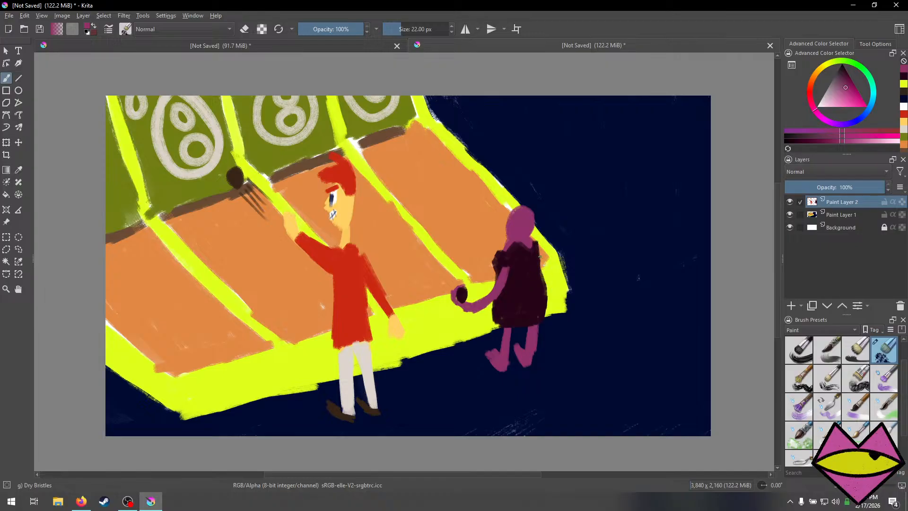
mouse_move(543, 260)
left_mouse_down()
mouse_move(581, 298)
mouse_move(589, 298)
mouse_move(592, 277)
left_mouse_up()
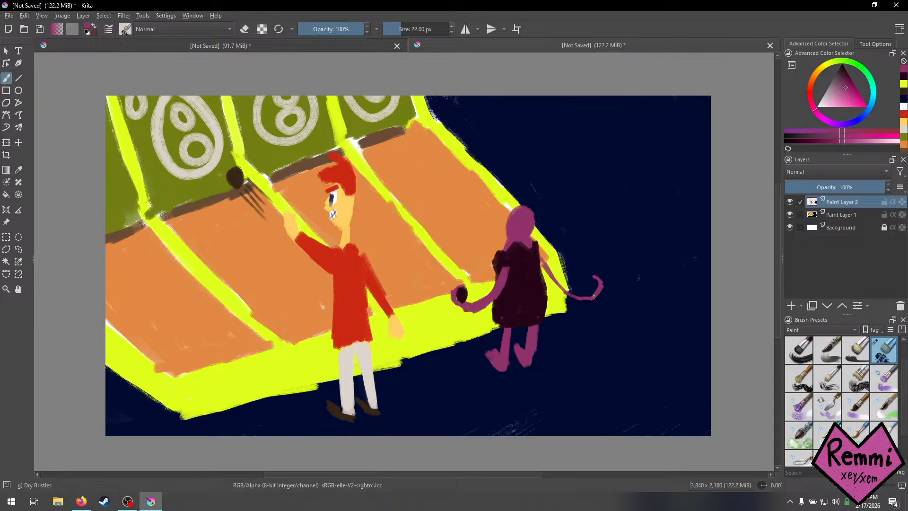
key("ctrl+z")
key("ctrl+z")
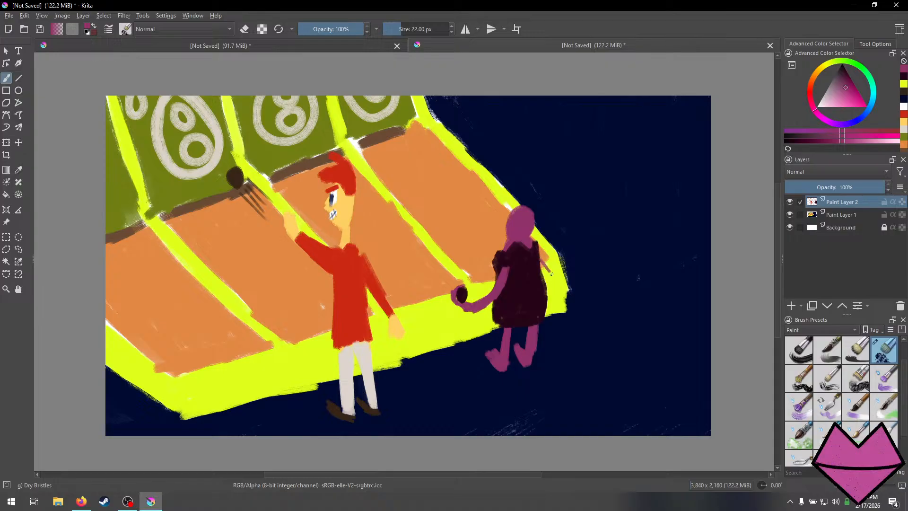
Paint the purple figure's other arm with an upturned hand over the navy background, and thicken it with a 26 px brush.
mouse_move(554, 280)
left_mouse_down()
mouse_move(596, 299)
mouse_move(601, 281)
mouse_move(598, 278)
left_mouse_up()
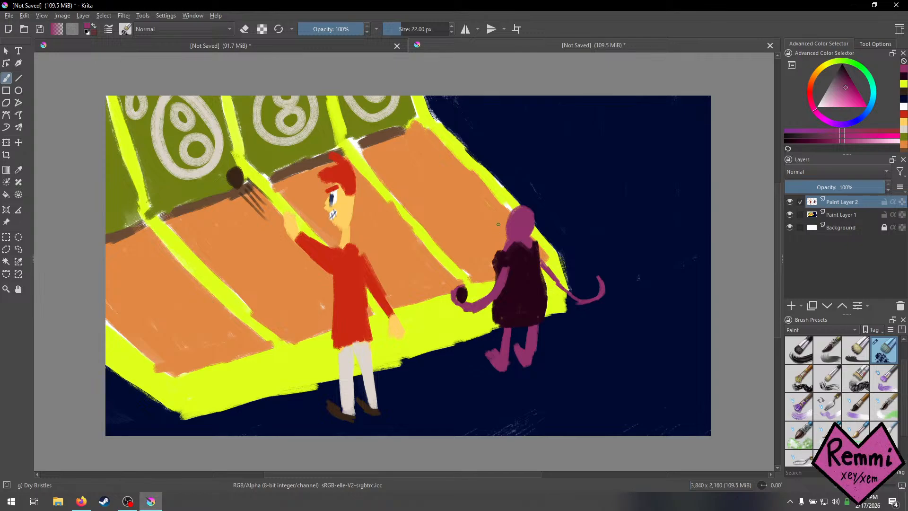
key("bracketright")
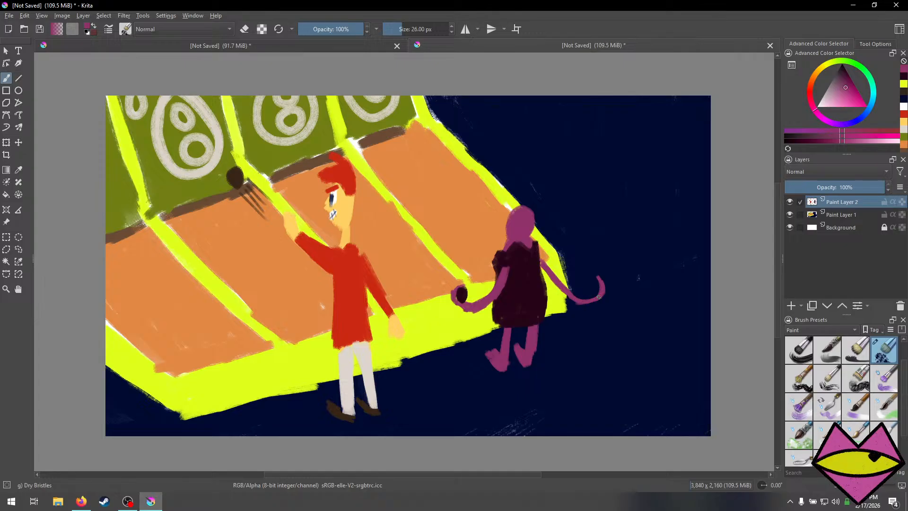
Undo the last strokes on the purple figure's outer hand, repaint it as a tighter upturned curl, and thicken the arm from the shoulder.
left_click_drag(599, 294, 589, 273)
key("ctrl+z")
key("ctrl+z")
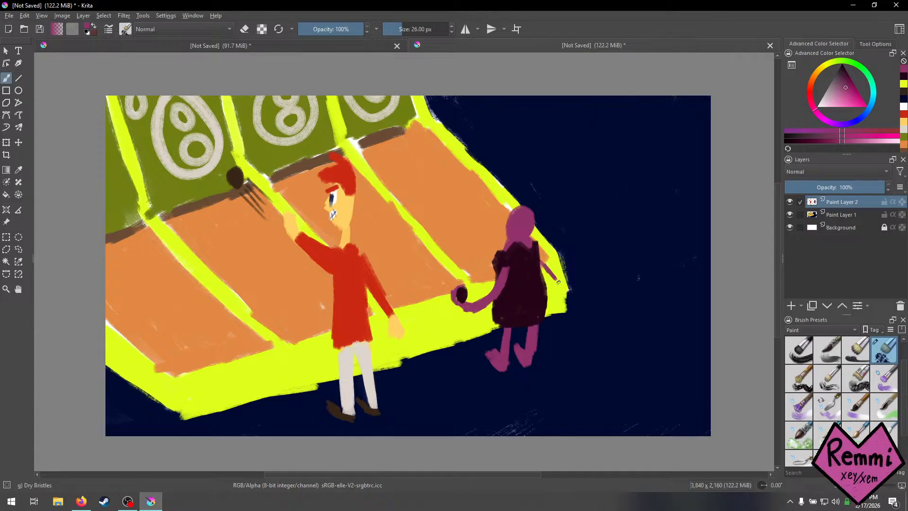
mouse_move(588, 302)
left_mouse_down()
mouse_move(600, 291)
mouse_move(591, 285)
left_mouse_up()
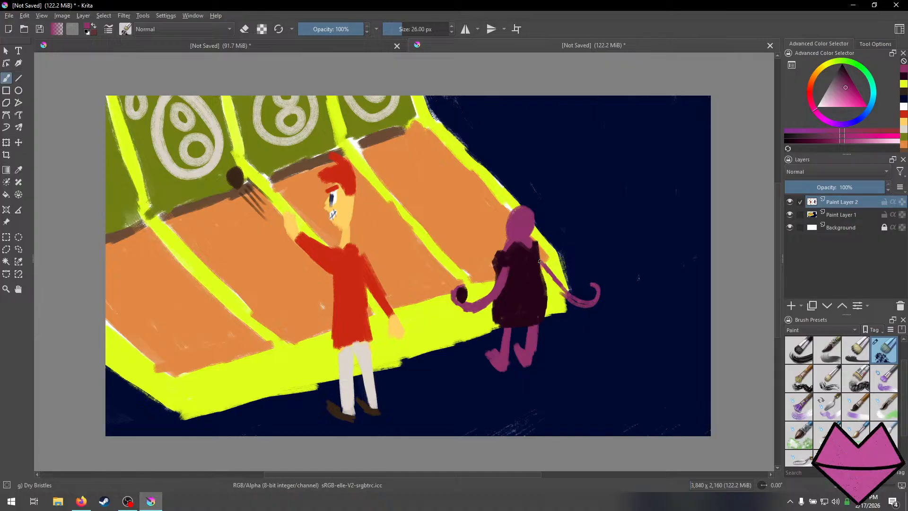
left_click_drag(534, 257, 571, 295)
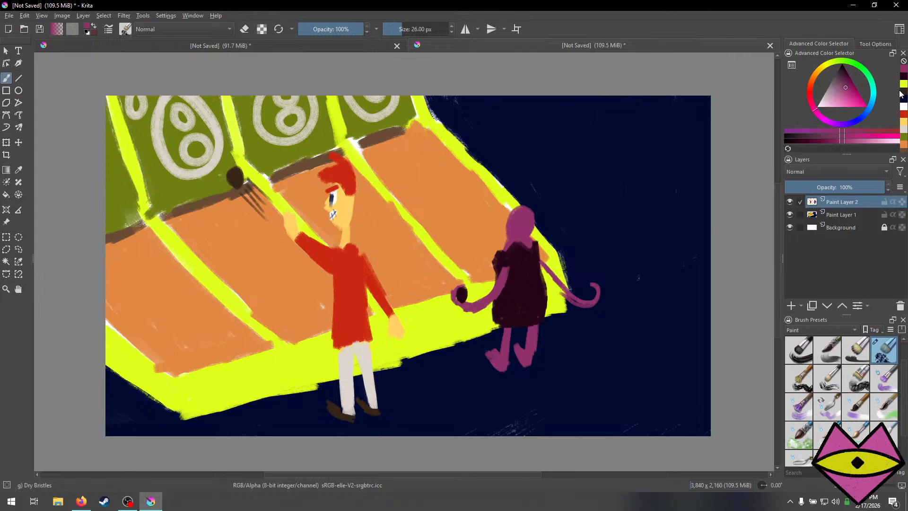
Choose the very dark plum and paint a small ball in the purple figure's outer curled hand.
left_click(810, 133)
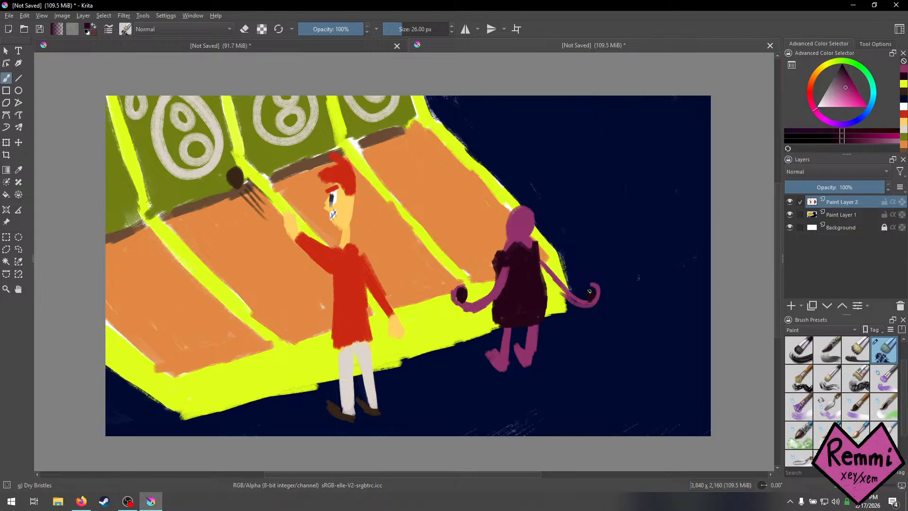
left_click_drag(592, 294, 589, 292)
mouse_move(792, 373)
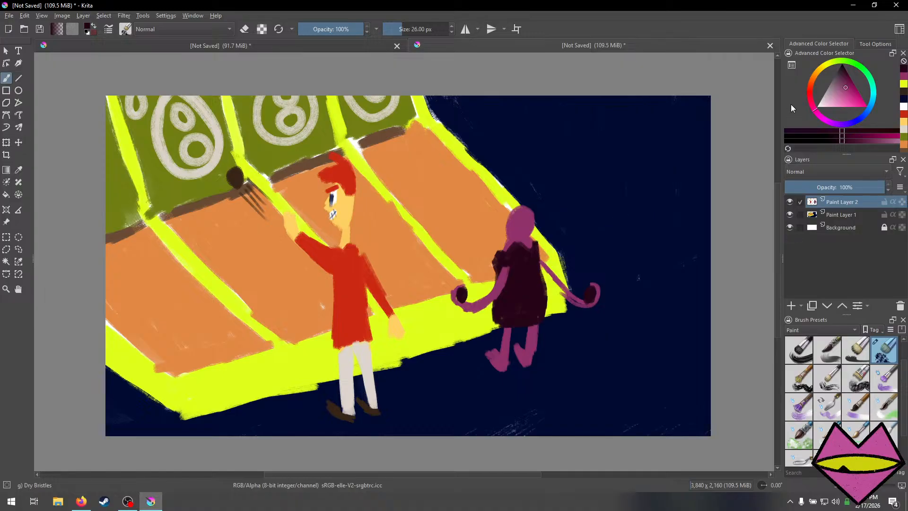
left_click(904, 75)
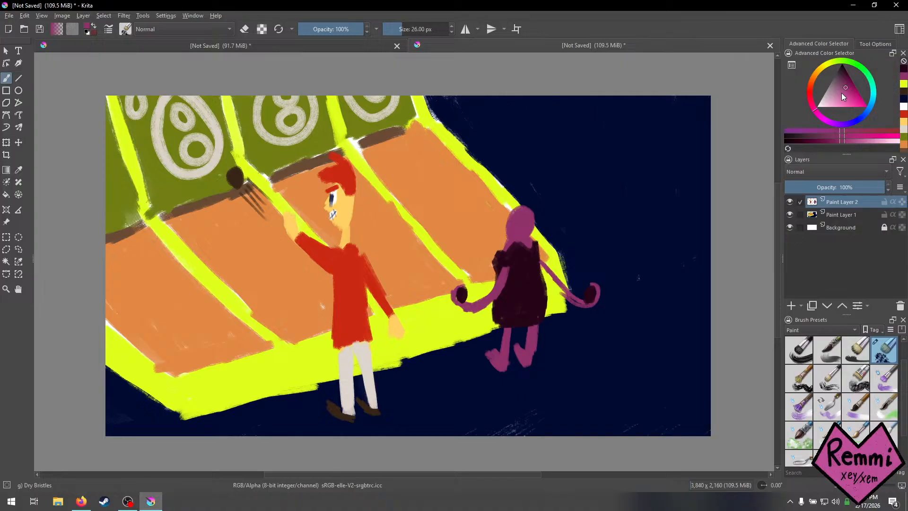
left_click_drag(842, 97, 840, 70)
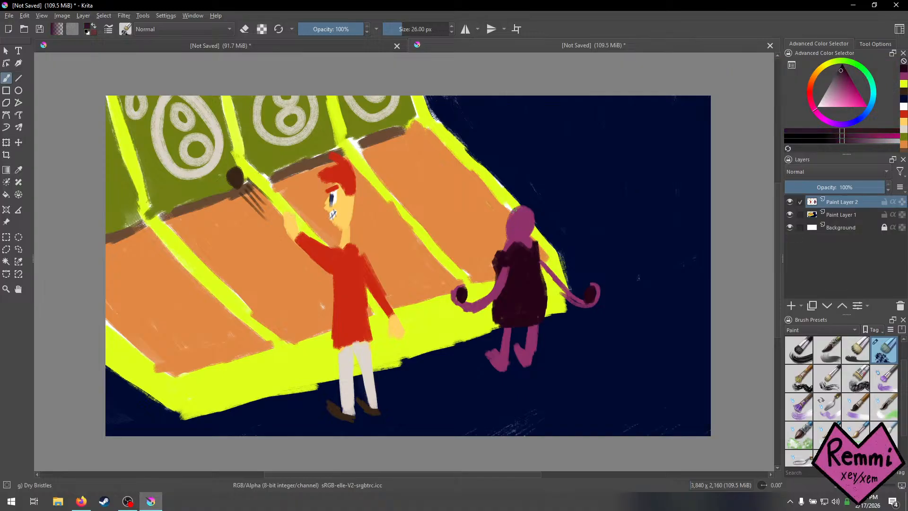
left_click_drag(516, 207, 537, 225)
key("ctrl+z")
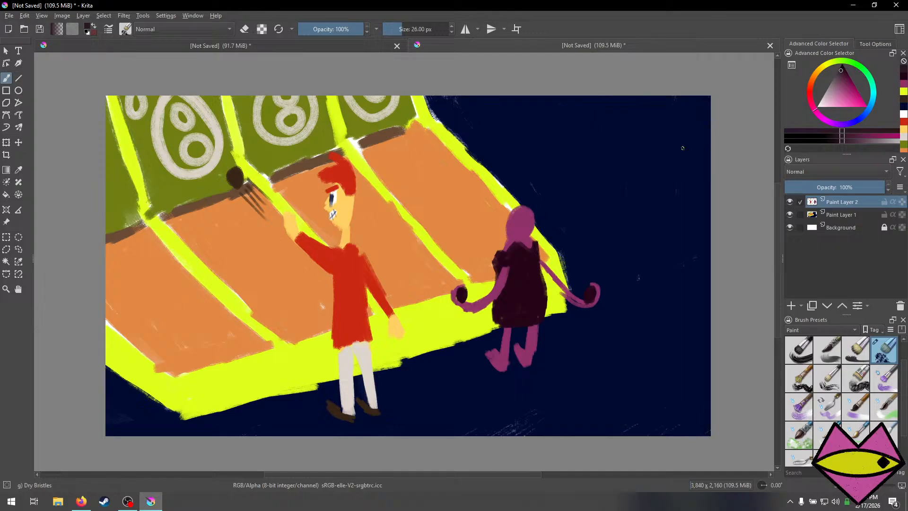
Choose black and paint chin-length hair over the crown and back of the purple figure's head.
left_click_drag(846, 78, 841, 64)
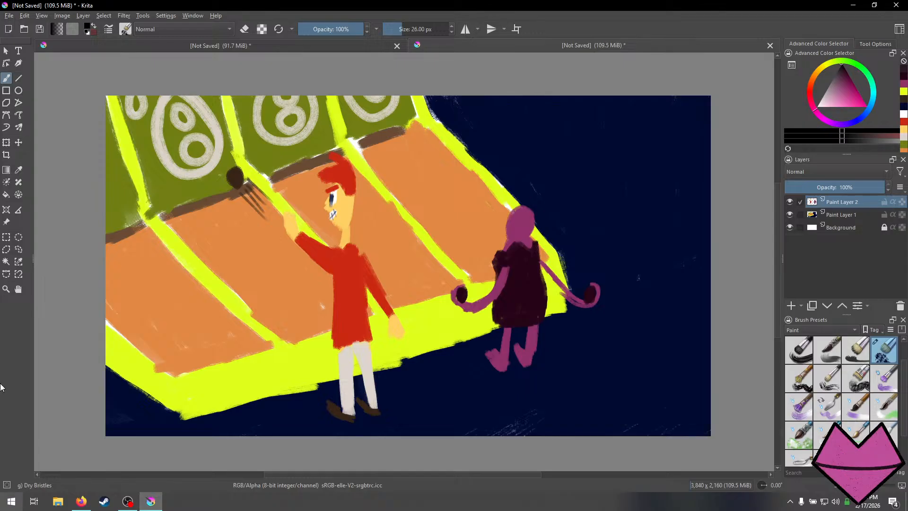
left_click(91, 502)
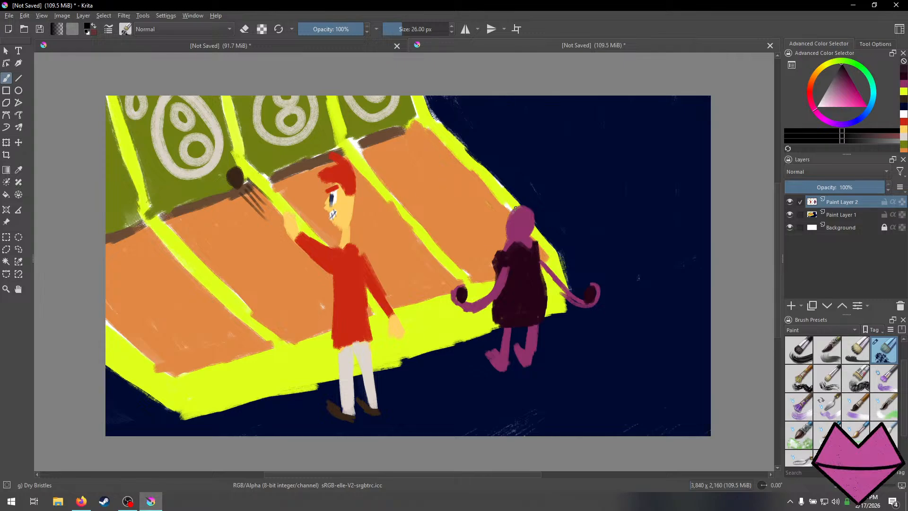
left_click_drag(521, 206, 514, 209)
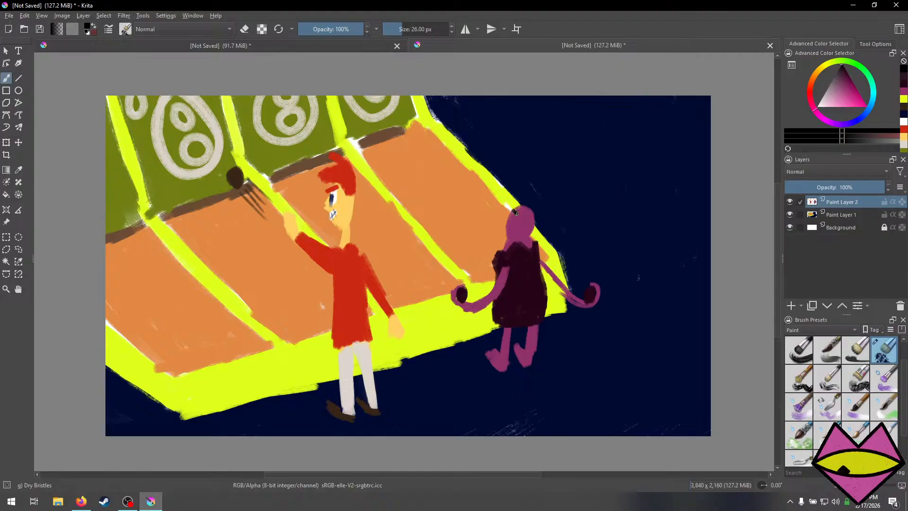
left_click_drag(516, 213, 536, 230)
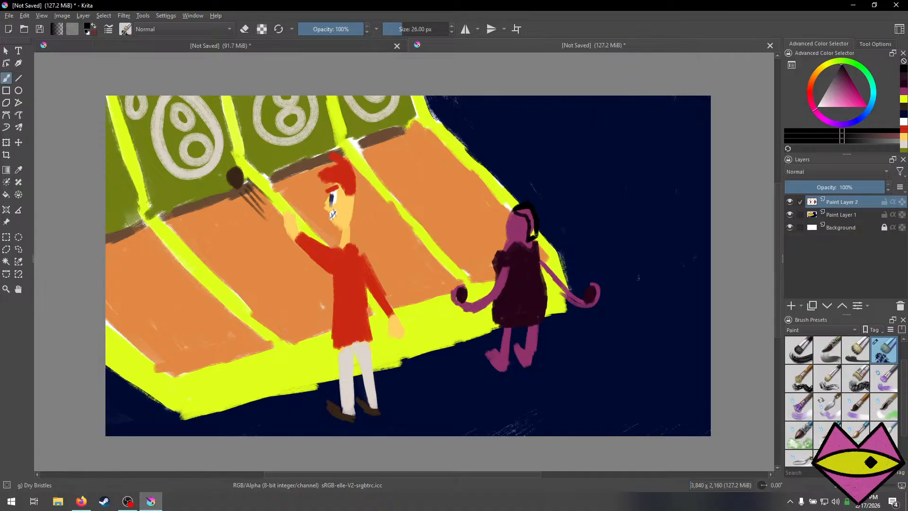
mouse_move(535, 233)
left_mouse_down()
mouse_move(539, 240)
mouse_move(523, 208)
mouse_move(513, 218)
left_mouse_up()
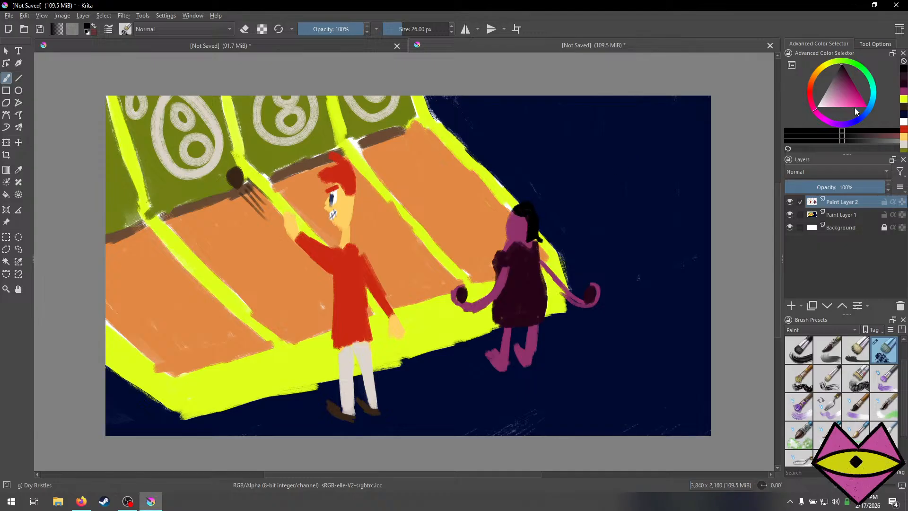
Choose white and paint two oval eyes on the purple figure's face.
left_click(904, 123)
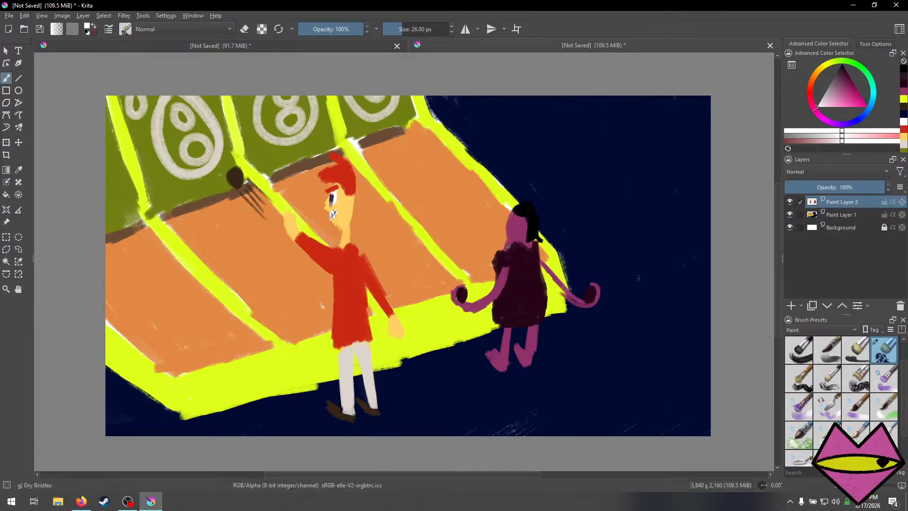
key("plus")
key("plus")
key("plus")
mouse_move(601, 150)
left_mouse_down()
mouse_move(485, 203)
mouse_move(500, 199)
mouse_move(493, 196)
left_mouse_up()
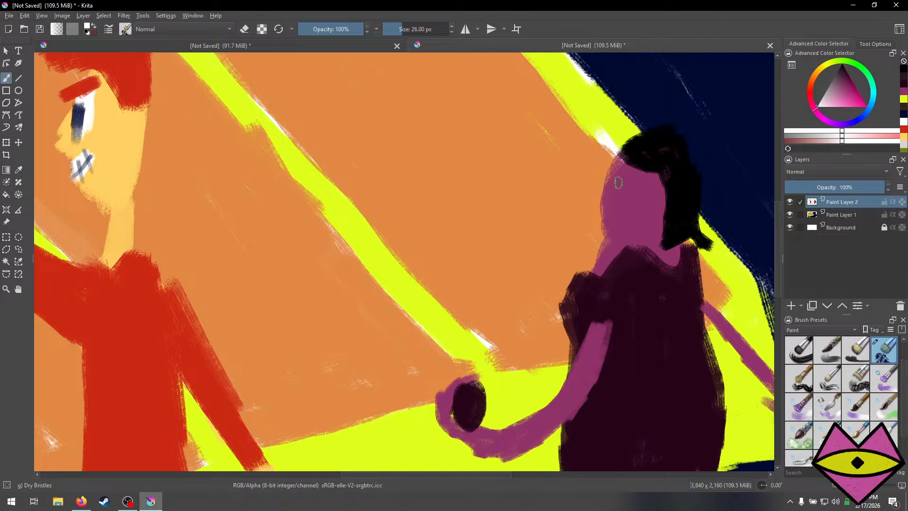
mouse_move(614, 173)
left_mouse_down()
mouse_move(609, 193)
mouse_move(614, 166)
mouse_move(636, 177)
mouse_move(629, 203)
mouse_move(639, 180)
mouse_move(625, 201)
mouse_move(626, 186)
left_mouse_up()
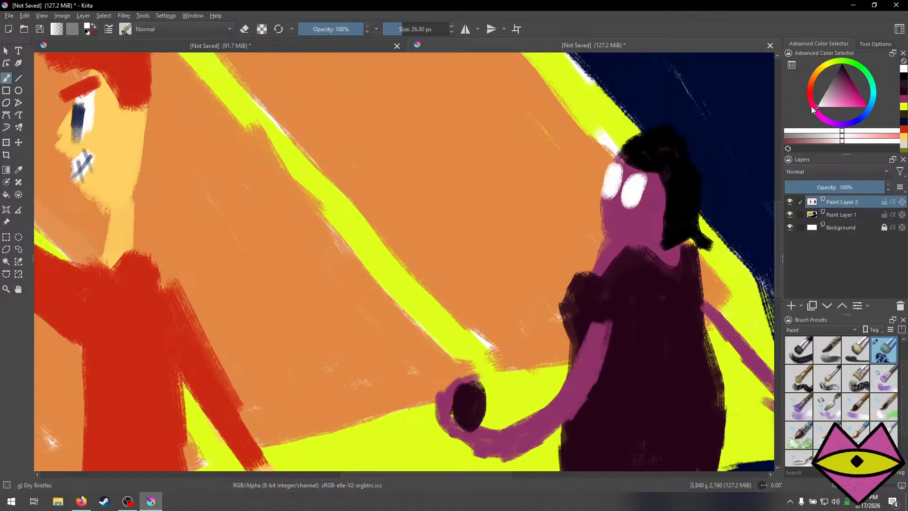
Choose near-black, reduce the brush to 11 px and paint a small pupil in each of the purple figure's eyes.
left_click(840, 67)
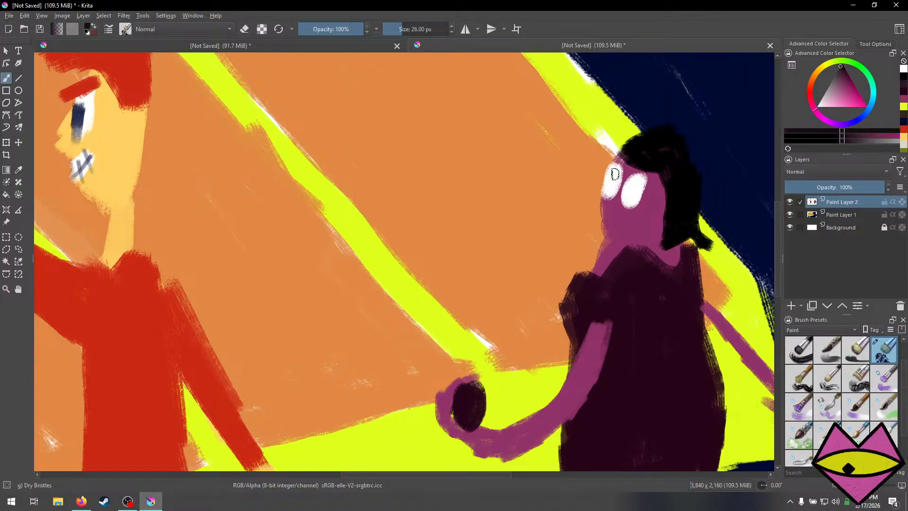
key("bracketleft")
key("bracketleft")
key("bracketleft")
key("bracketleft")
key("bracketleft")
key("bracketleft")
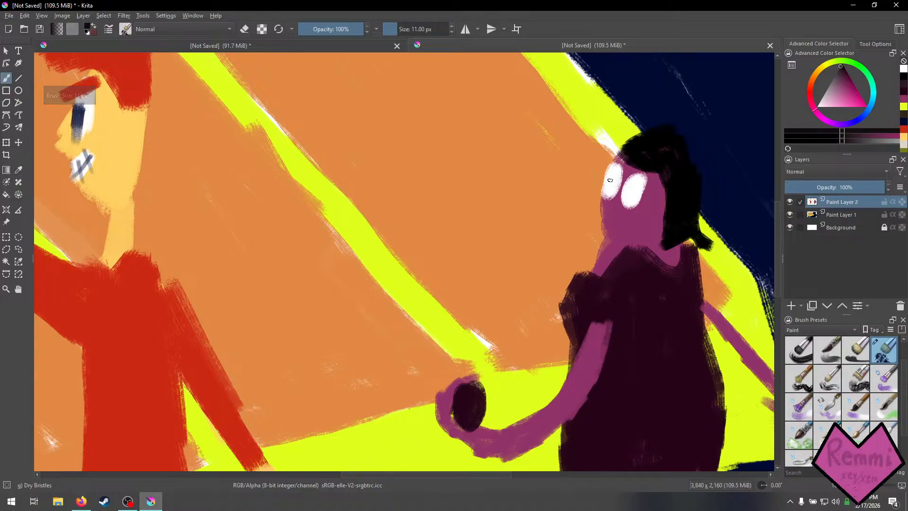
left_click(609, 182)
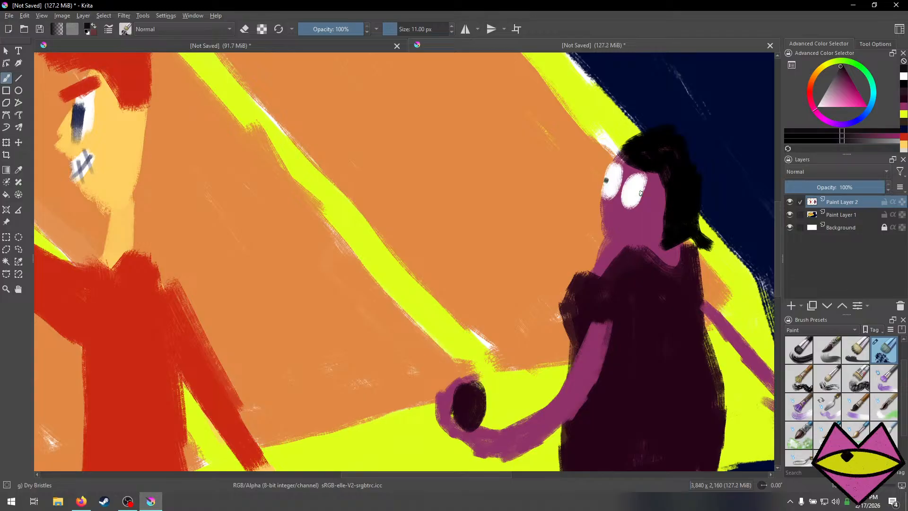
left_click(628, 188)
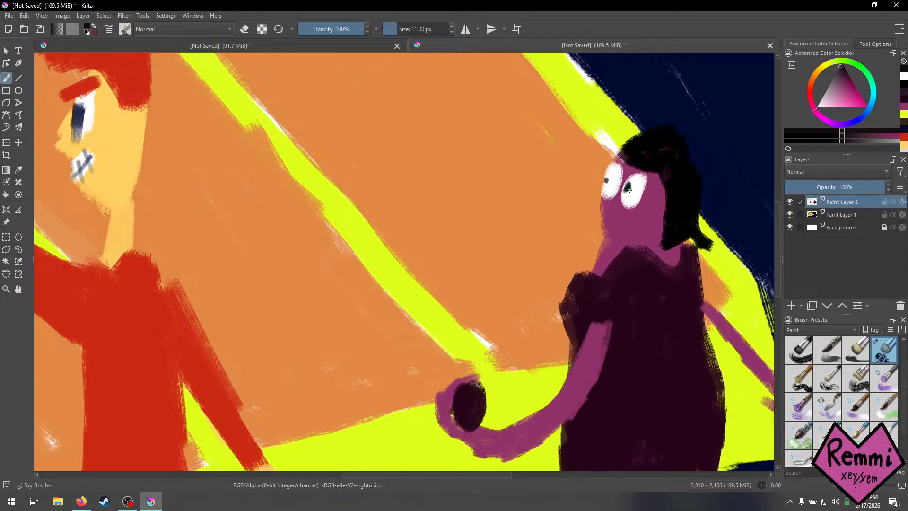
left_click(628, 189)
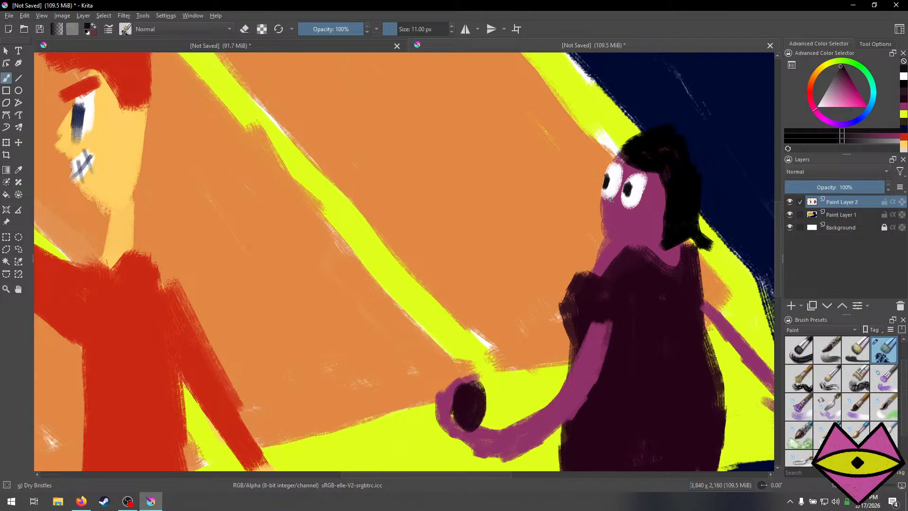
Undo the latest pupil strokes and repaint both of the purple figure's pupils in near-black.
left_click(849, 77)
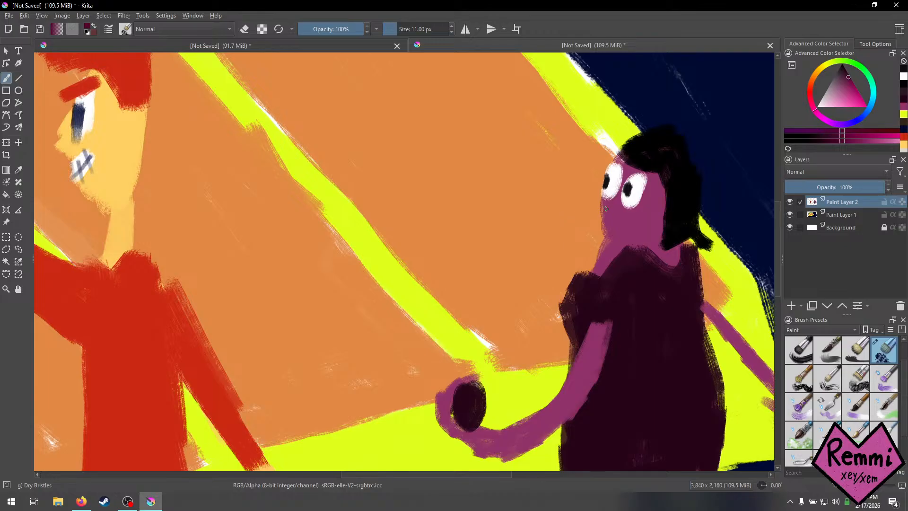
left_click(840, 66)
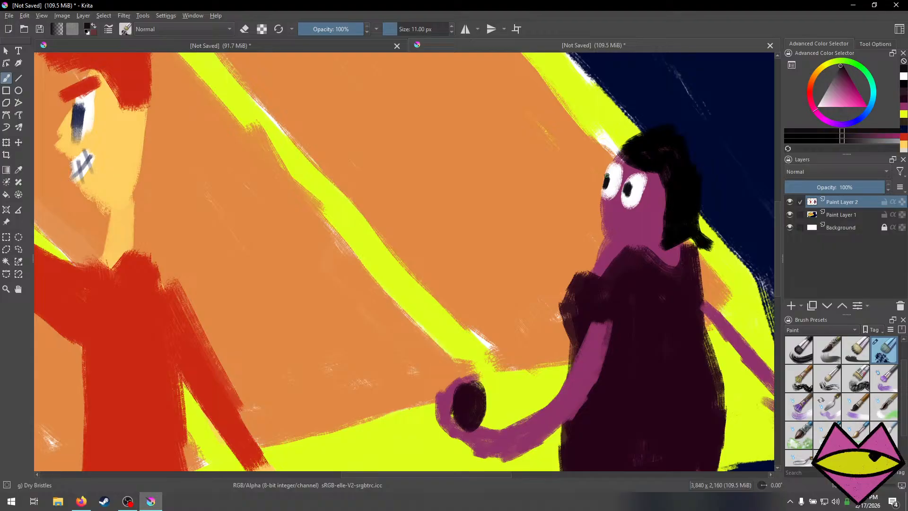
mouse_move(607, 178)
left_mouse_down()
mouse_move(606, 188)
mouse_move(625, 191)
left_mouse_up()
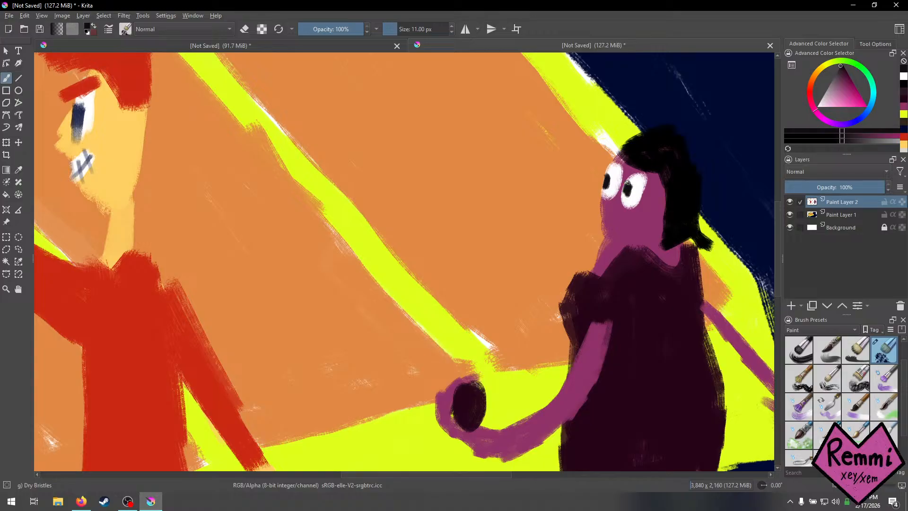
key("ctrl+z")
key("ctrl+z")
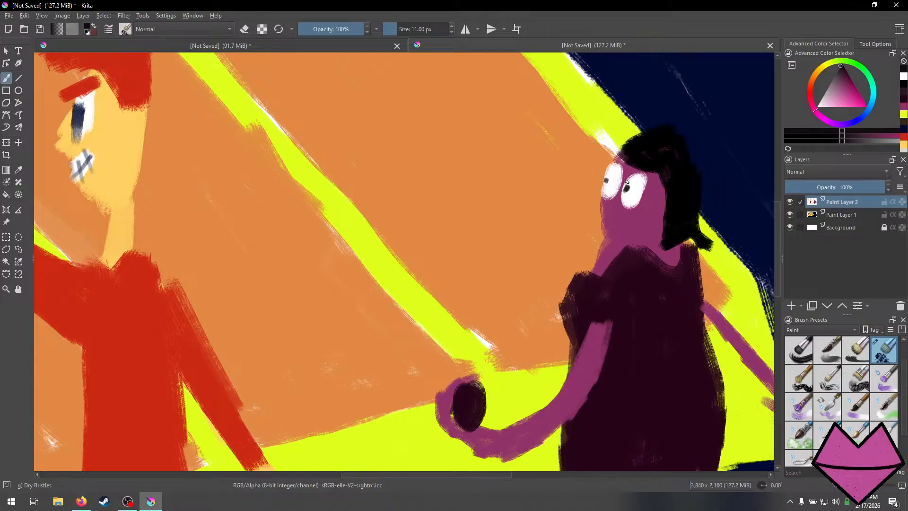
mouse_move(627, 182)
left_mouse_down()
mouse_move(626, 191)
mouse_move(606, 173)
left_mouse_up()
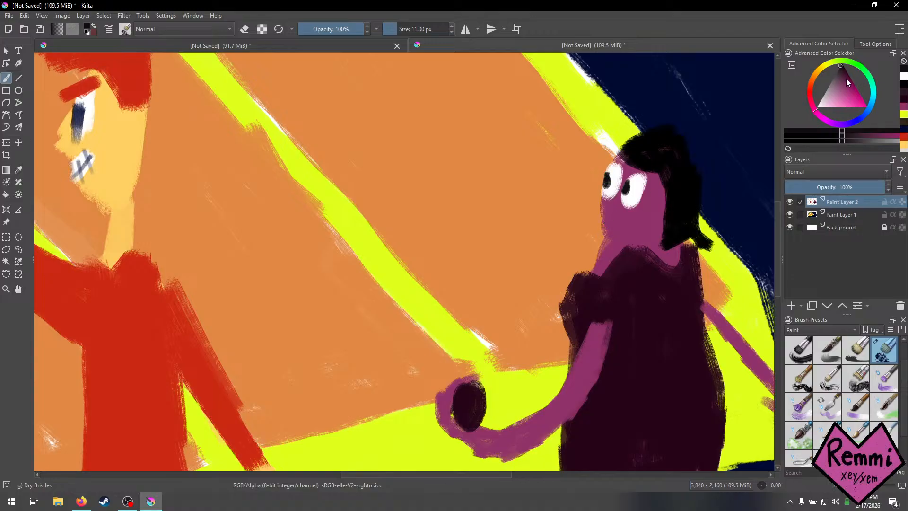
Choose a dark magenta and paint a cluster of hanging tentacles below the purple figure's eyes.
left_click(848, 77)
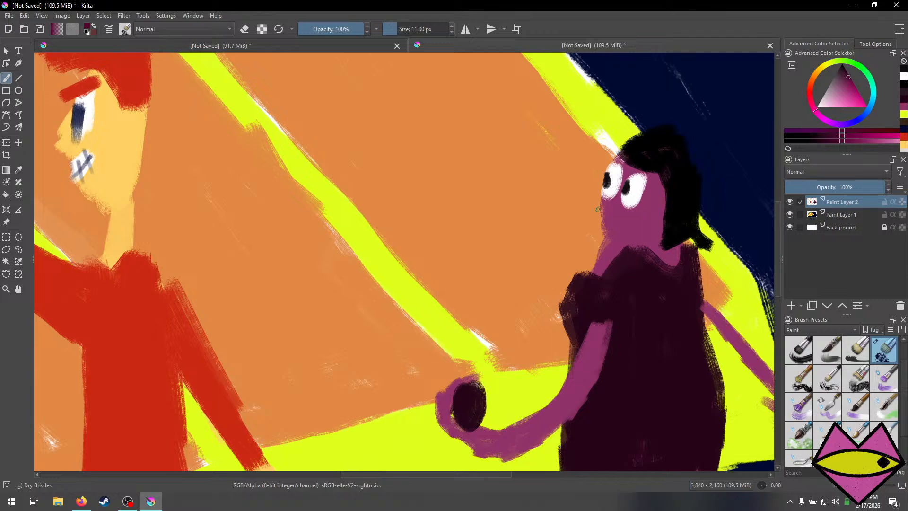
mouse_move(606, 206)
left_mouse_down()
mouse_move(584, 249)
mouse_move(603, 230)
mouse_move(606, 207)
mouse_move(607, 230)
left_mouse_up()
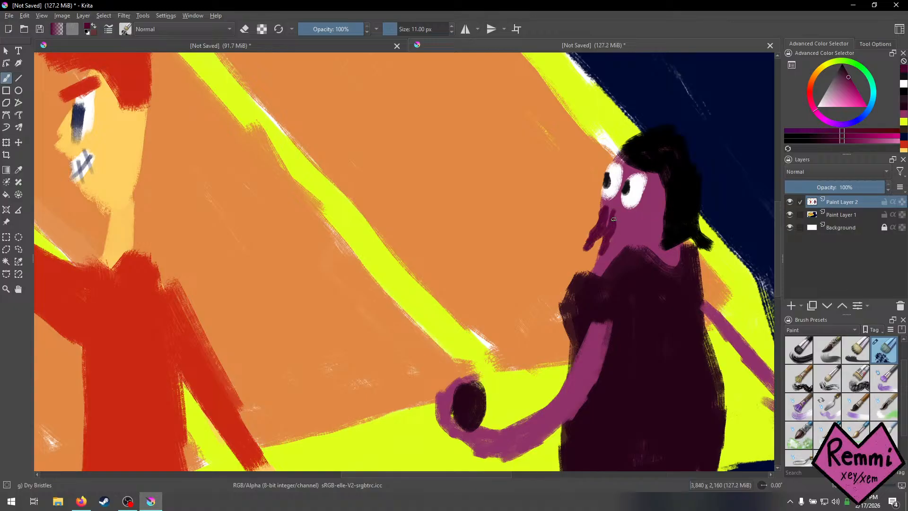
mouse_move(608, 229)
left_mouse_down()
mouse_move(611, 253)
mouse_move(615, 217)
mouse_move(624, 245)
mouse_move(618, 232)
left_mouse_up()
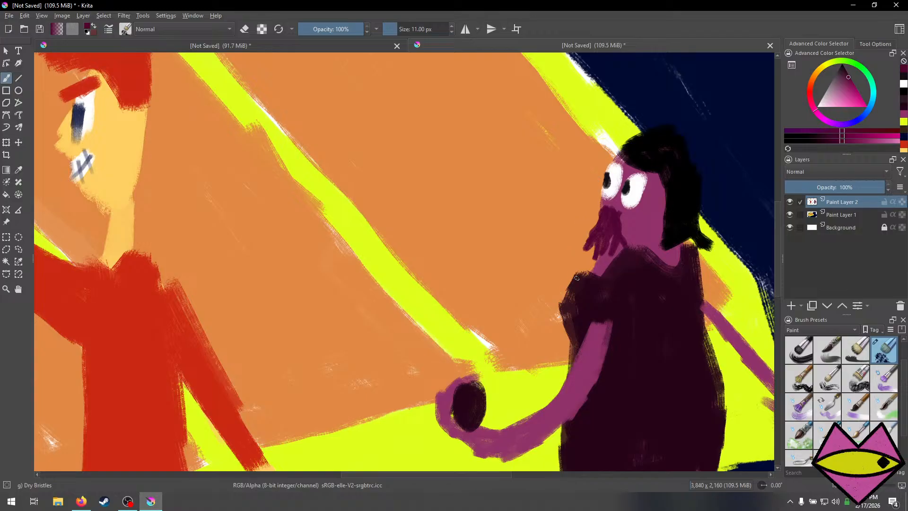
Choose white and paint dashed trim along the neckline and near shoulder of the purple figure's dark dress.
left_click(903, 84)
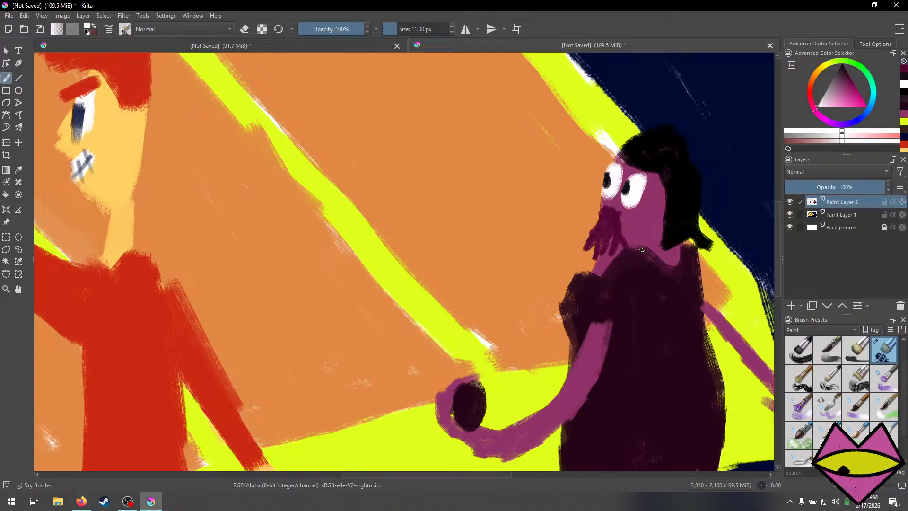
left_click_drag(640, 258, 670, 281)
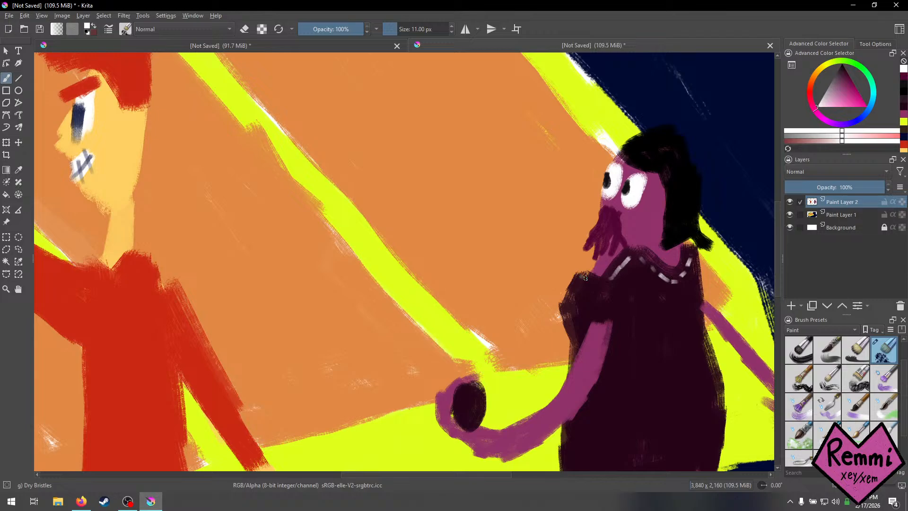
left_click_drag(596, 282, 614, 286)
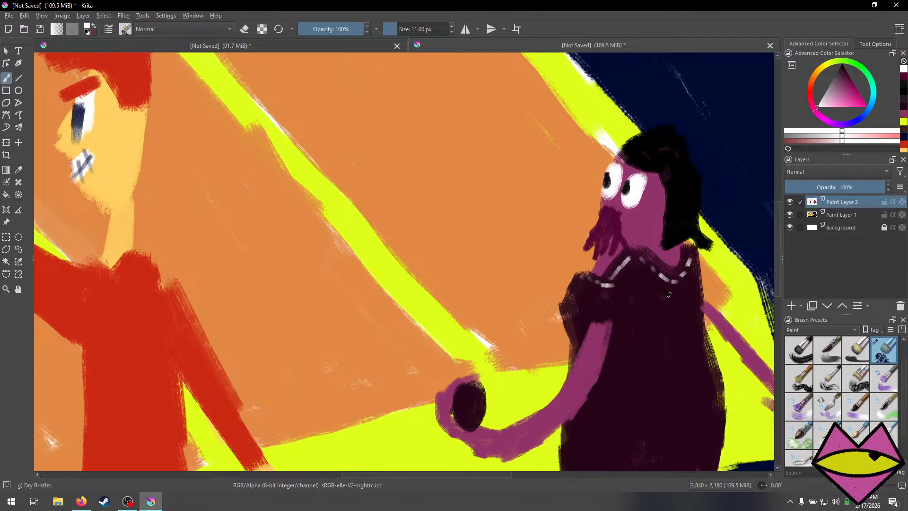
Undo the dashed line down the dress and paint a white dashed line across its waist instead.
mouse_move(672, 292)
left_mouse_down()
mouse_move(675, 332)
mouse_move(654, 366)
left_mouse_up()
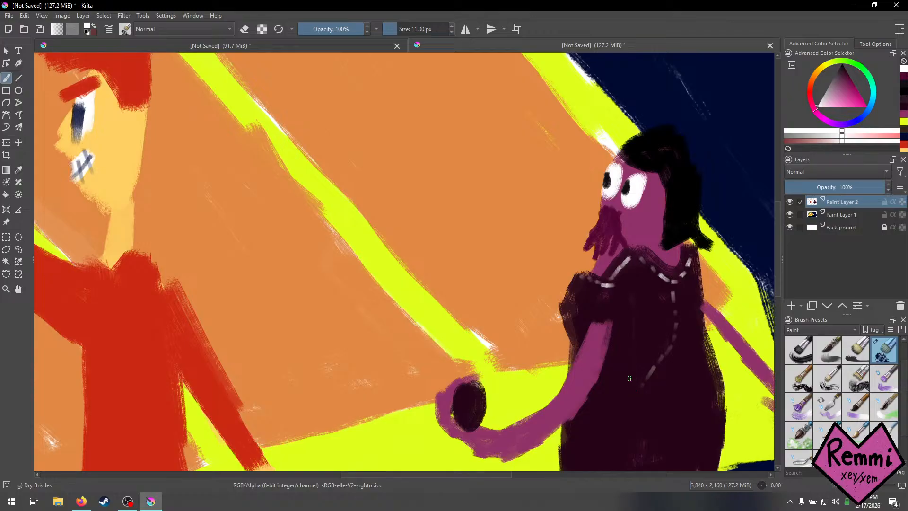
key("ctrl+z")
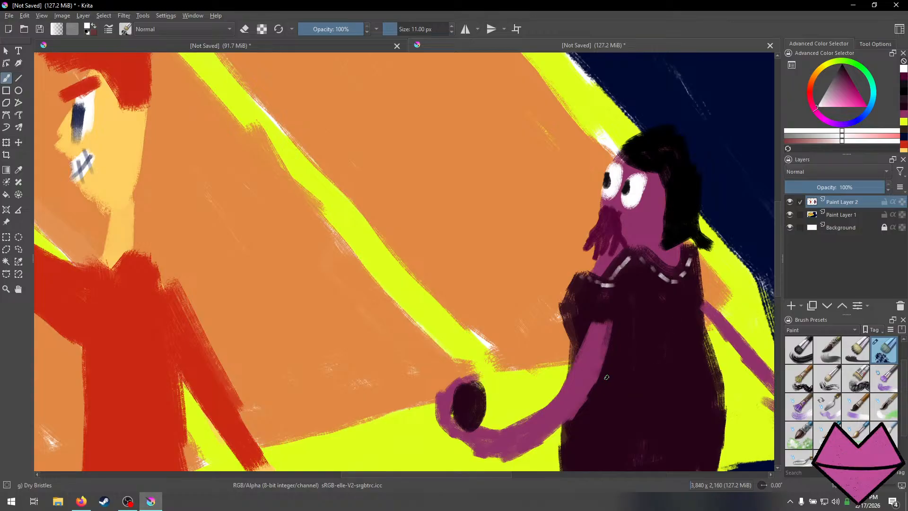
left_click_drag(606, 380, 669, 374)
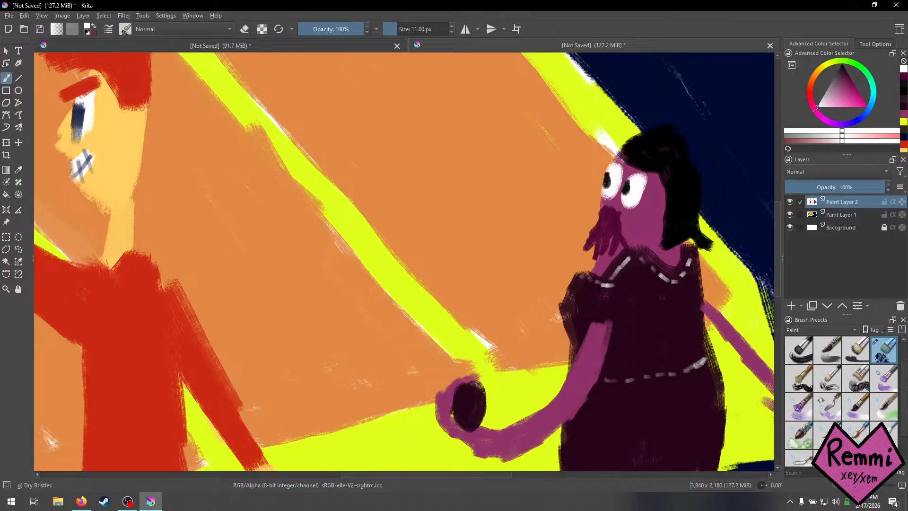
Paint over the dashes at the purple figure's waist to form a continuous white belt line.
left_click_drag(699, 365, 628, 378)
mouse_move(622, 329)
left_mouse_down()
mouse_move(616, 279)
mouse_move(591, 251)
left_mouse_up()
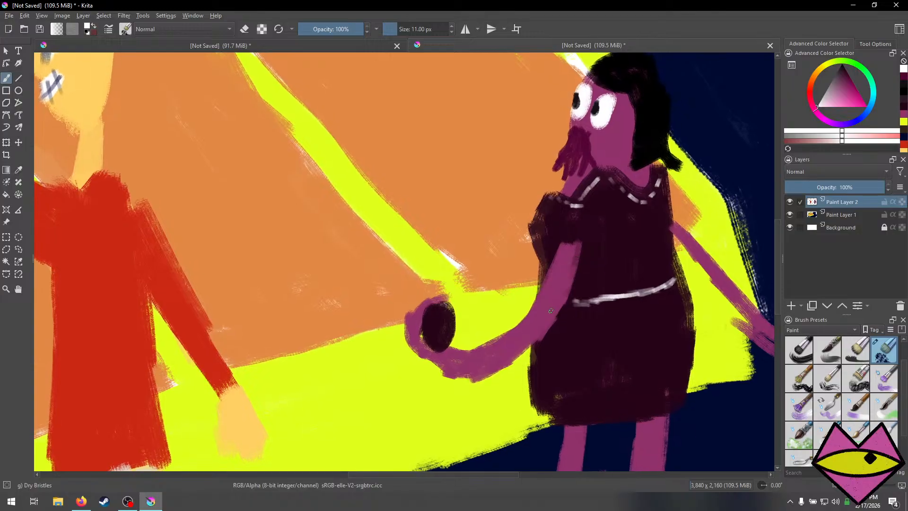
left_click_drag(568, 308, 583, 304)
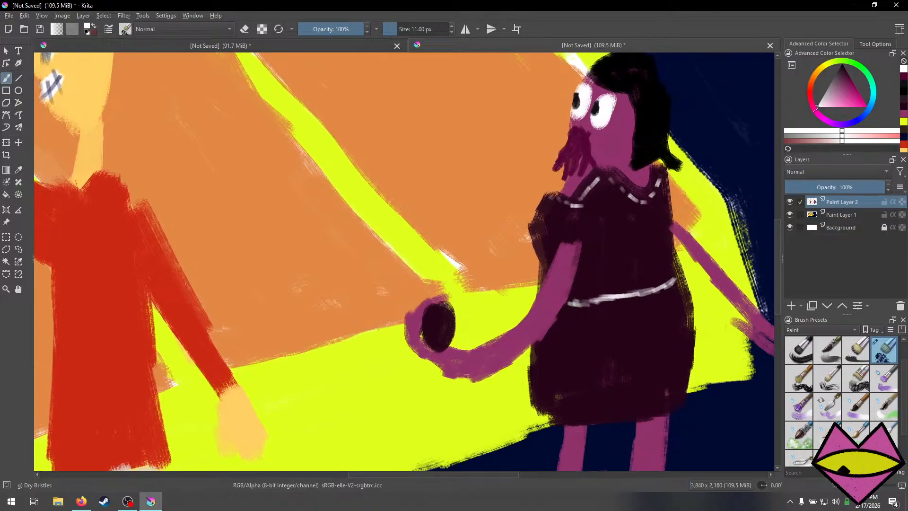
Choose a dark magenta from the recent colors and shade the undersides of both of the purple figure's arms.
left_click(905, 76)
left_click(905, 81)
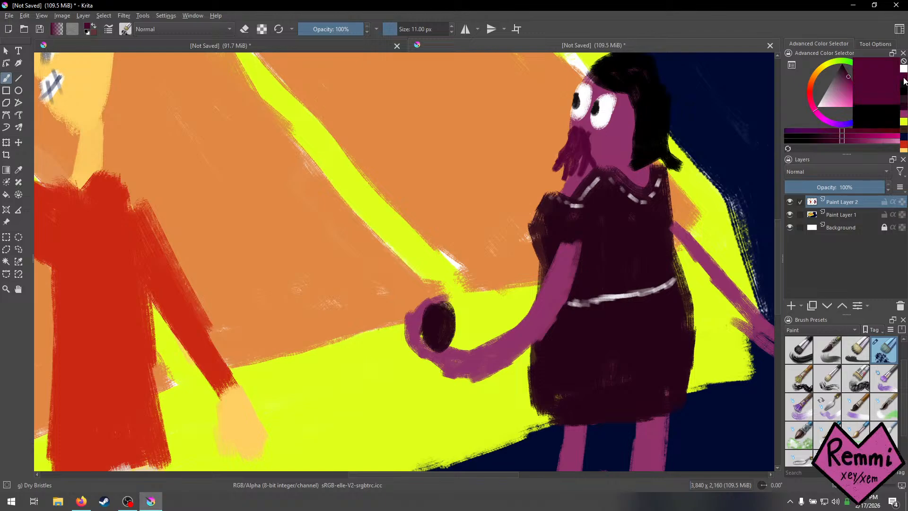
mouse_move(578, 256)
left_mouse_down()
mouse_move(551, 313)
mouse_move(565, 301)
mouse_move(537, 339)
mouse_move(551, 323)
mouse_move(487, 372)
mouse_move(521, 352)
mouse_move(499, 365)
left_mouse_up()
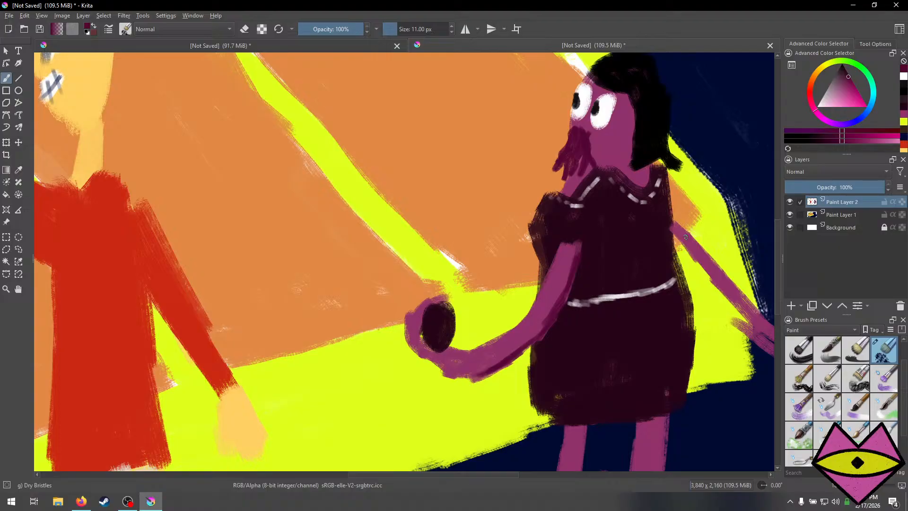
left_click_drag(675, 233, 721, 289)
left_click_drag(693, 253, 753, 329)
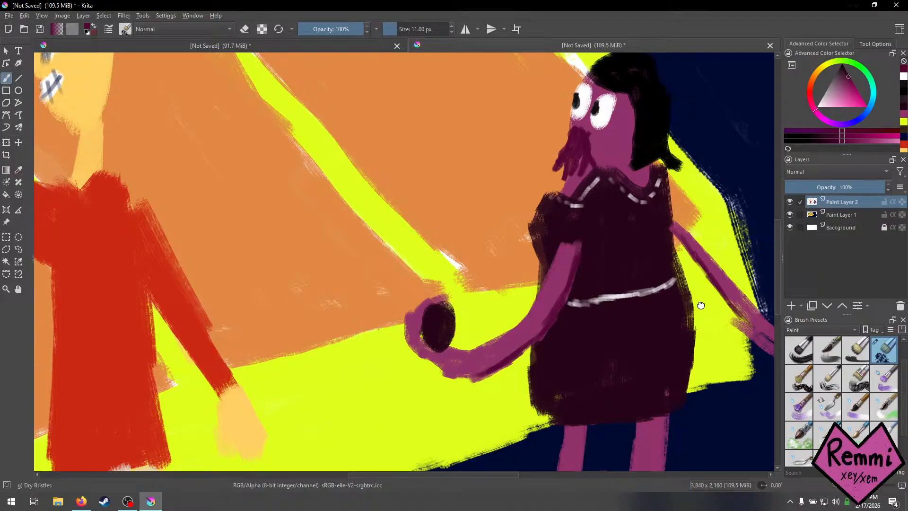
left_click_drag(701, 305, 487, 263)
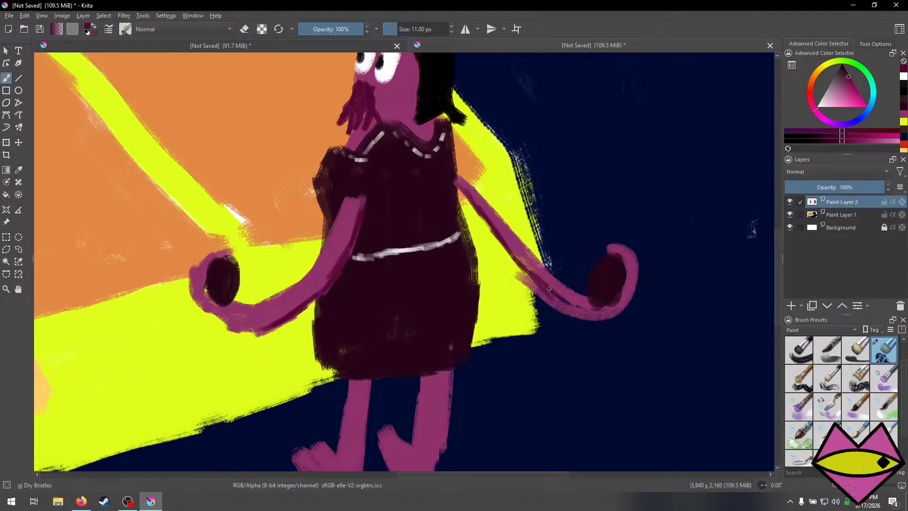
left_click_drag(550, 289, 590, 309)
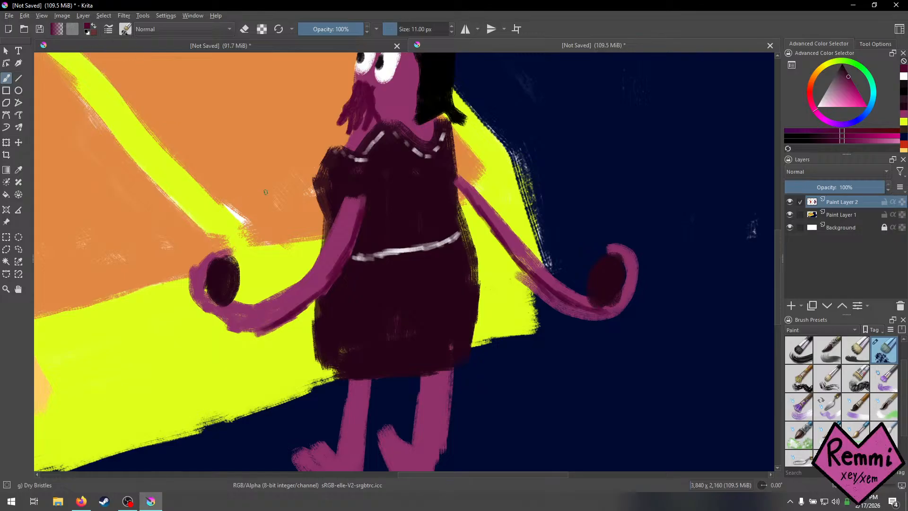
Erase the excess paint along the underside of the purple figure's far arm to slim its curve.
right_click(320, 245)
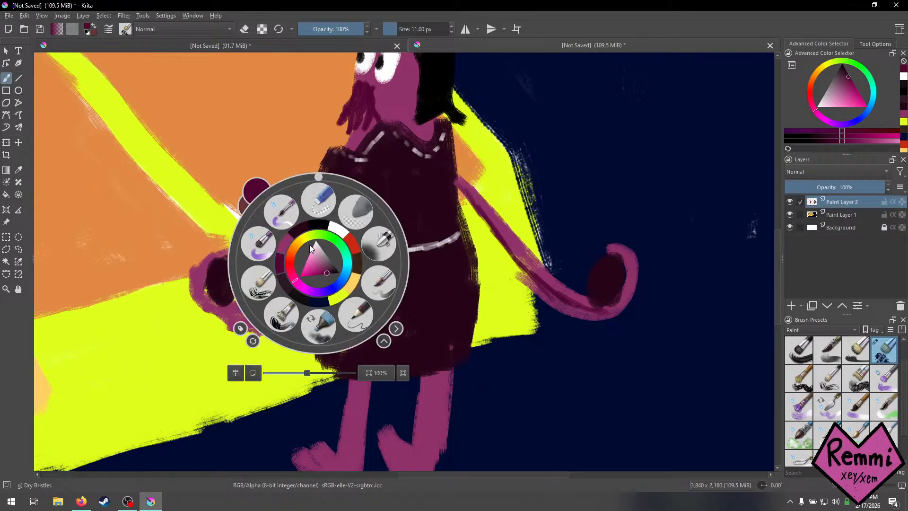
right_click(311, 255)
key("e")
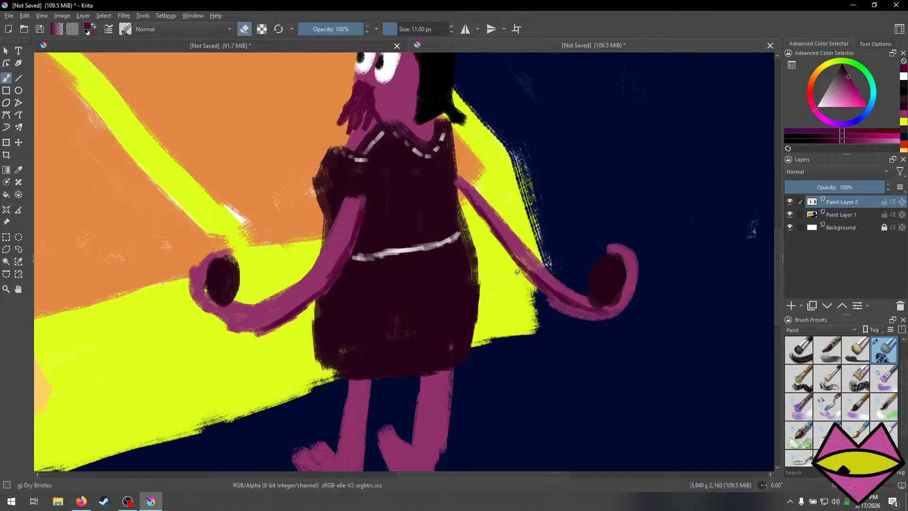
mouse_move(547, 296)
left_mouse_down()
mouse_move(593, 324)
mouse_move(604, 322)
mouse_move(568, 309)
mouse_move(622, 319)
left_mouse_up()
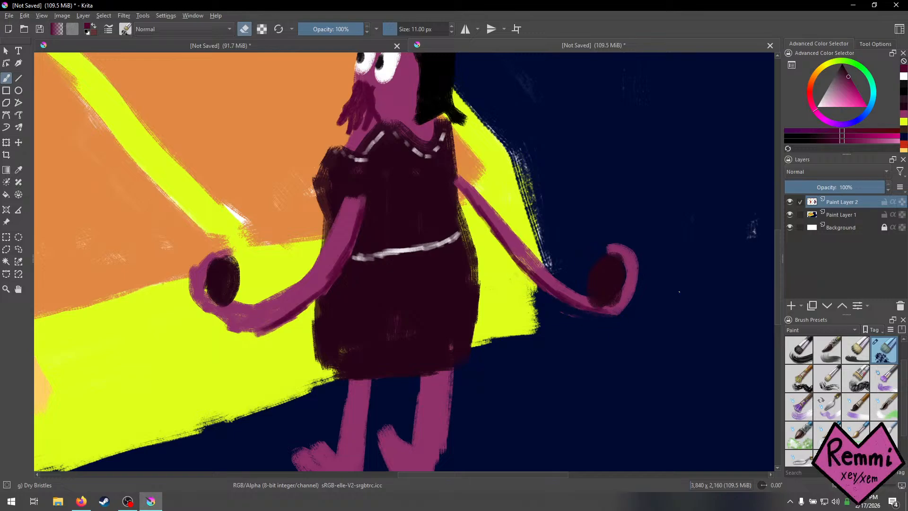
Try greyish mauve highlights along the upper edges of the purple figure's arms and undo those strokes.
left_click_drag(839, 78, 832, 87)
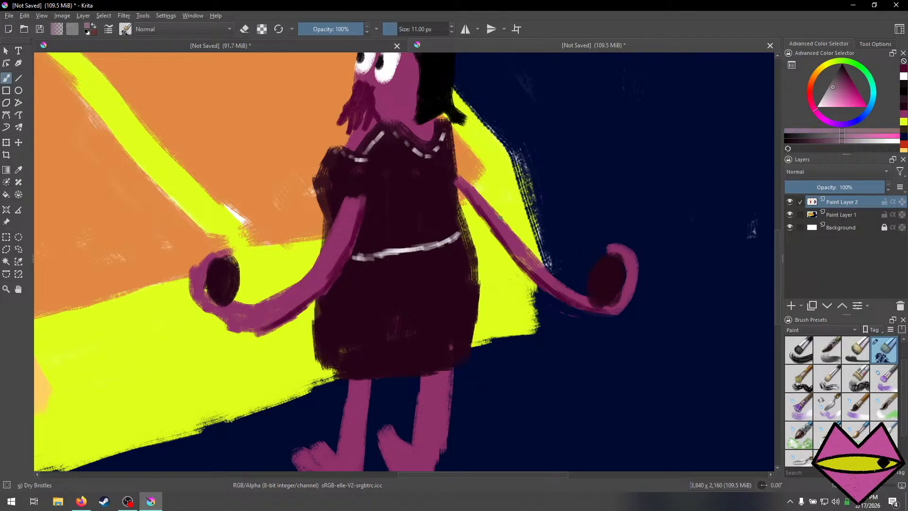
mouse_move(502, 220)
left_mouse_down()
mouse_move(510, 238)
mouse_move(502, 219)
mouse_move(550, 275)
left_mouse_up()
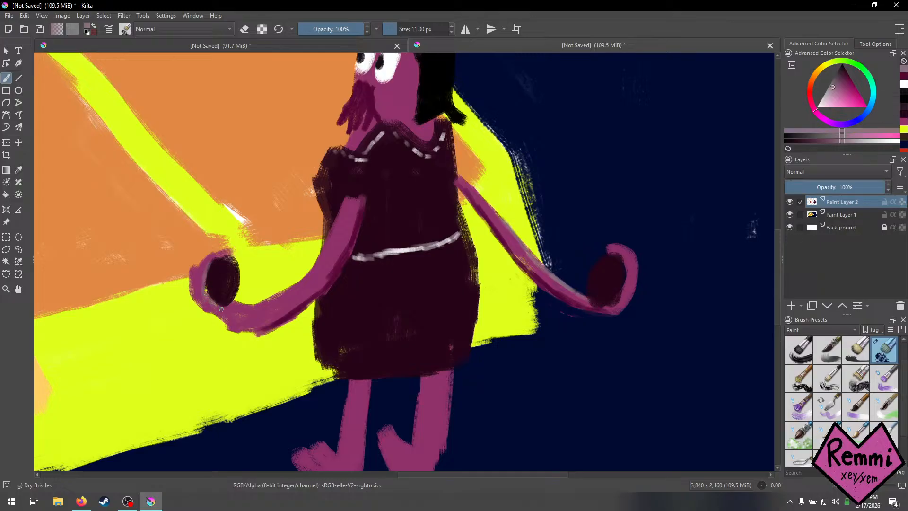
mouse_move(244, 309)
left_mouse_down()
mouse_move(274, 309)
mouse_move(309, 272)
left_mouse_up()
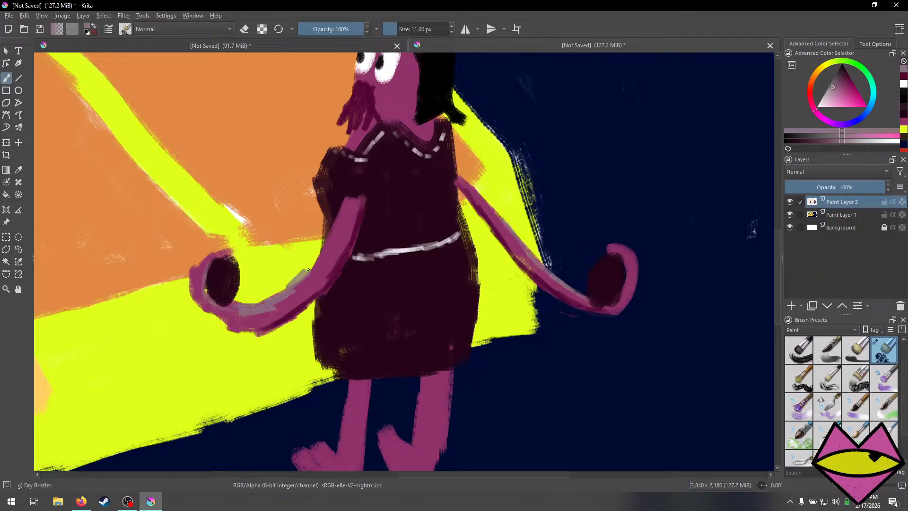
key("ctrl+z")
key("ctrl+z")
key("ctrl+z")
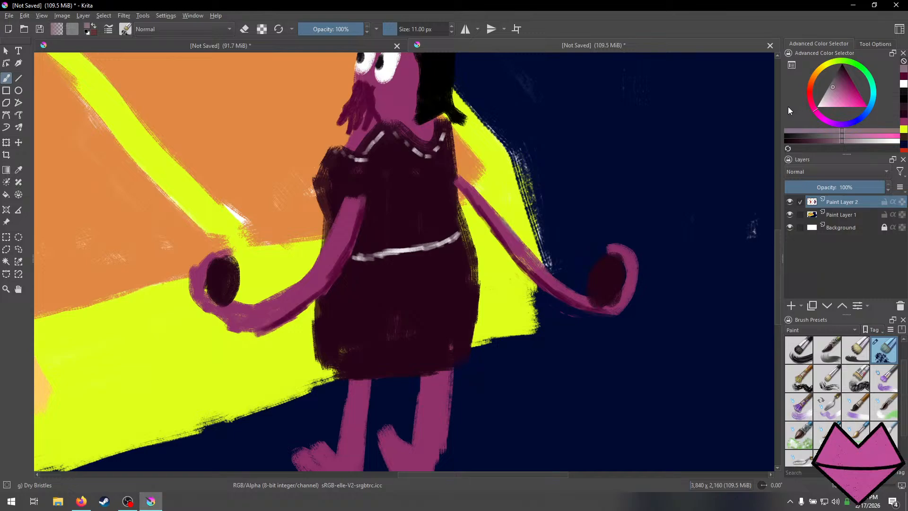
Choose a brighter pink and paint highlights along the upper edges of the purple figure's arms and curled hands.
left_click_drag(835, 86, 843, 99)
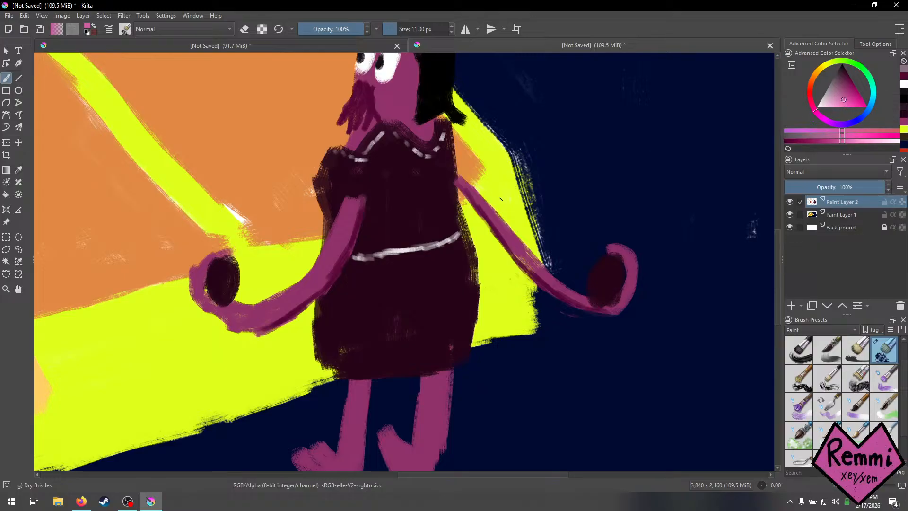
left_click_drag(489, 207, 510, 230)
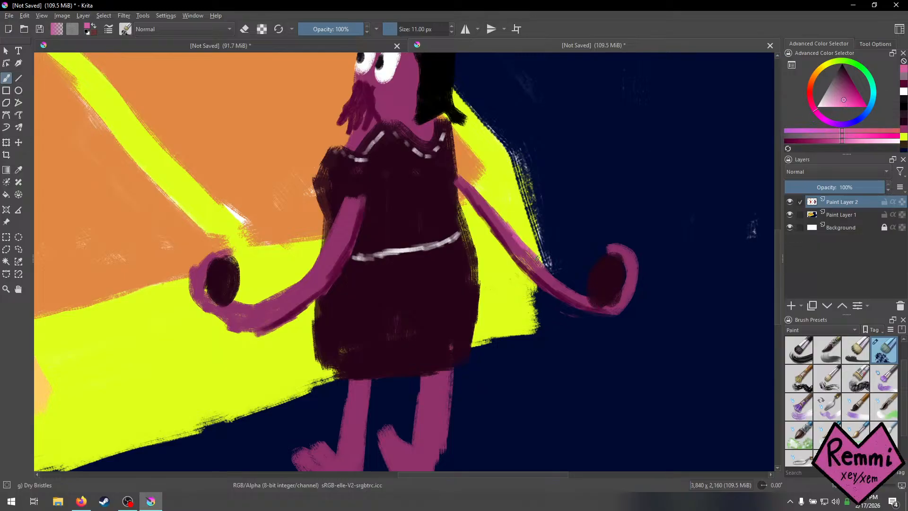
left_click_drag(538, 257, 563, 284)
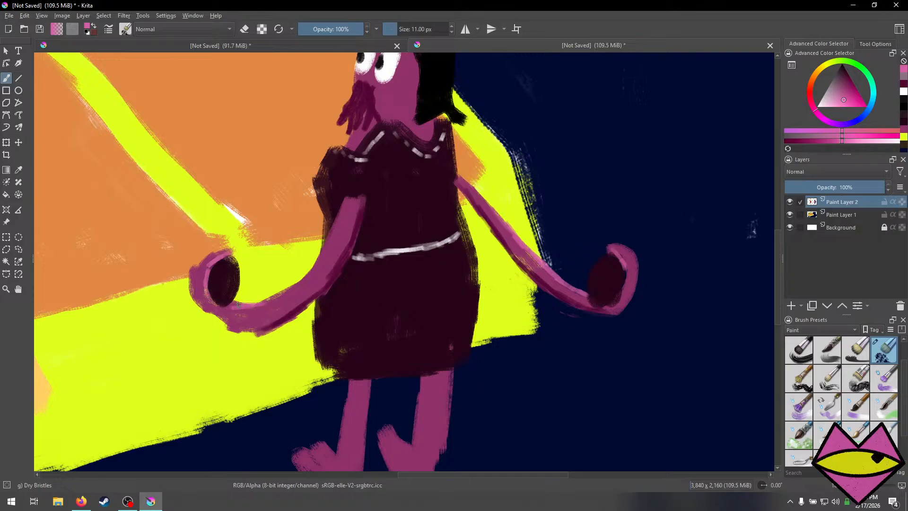
left_click_drag(263, 301, 289, 289)
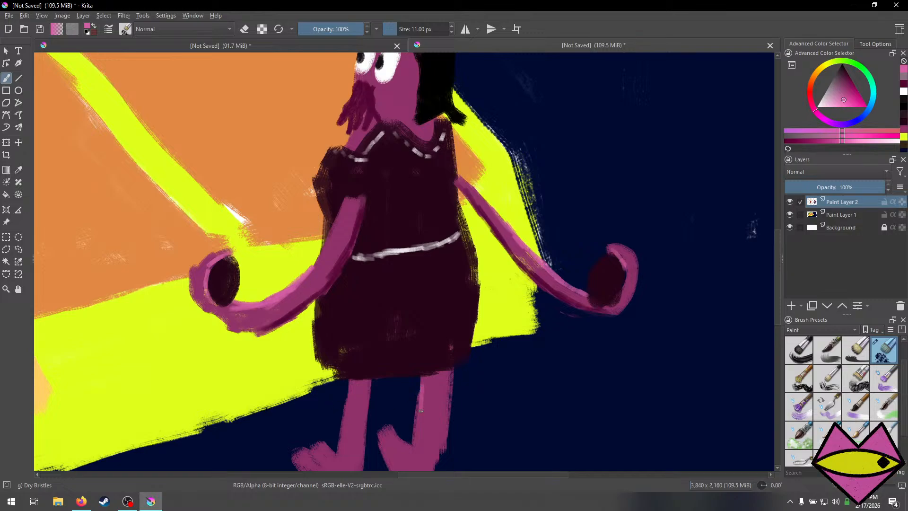
Paint matching pink highlights down the front edges of the purple figure's legs and along the tops of both feet.
mouse_move(424, 380)
left_mouse_down()
mouse_move(416, 445)
mouse_move(405, 449)
mouse_move(412, 445)
left_mouse_up()
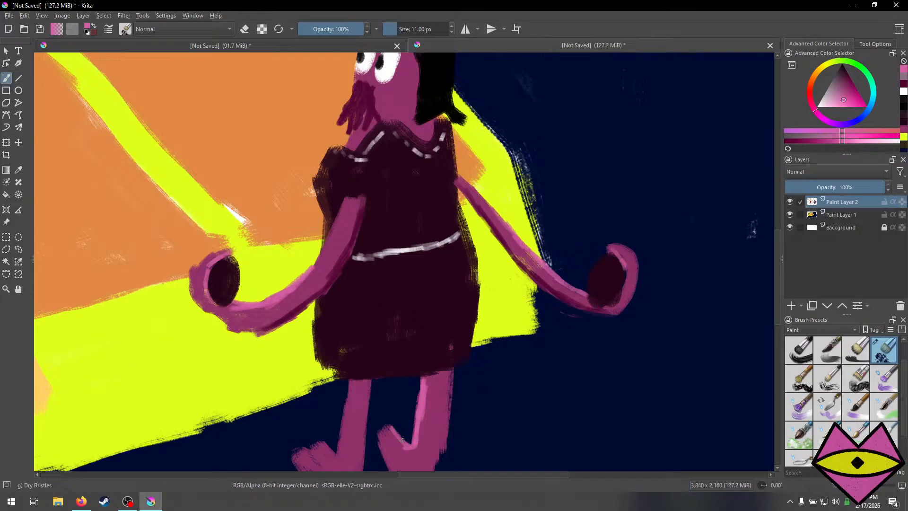
left_click_drag(382, 417, 408, 451)
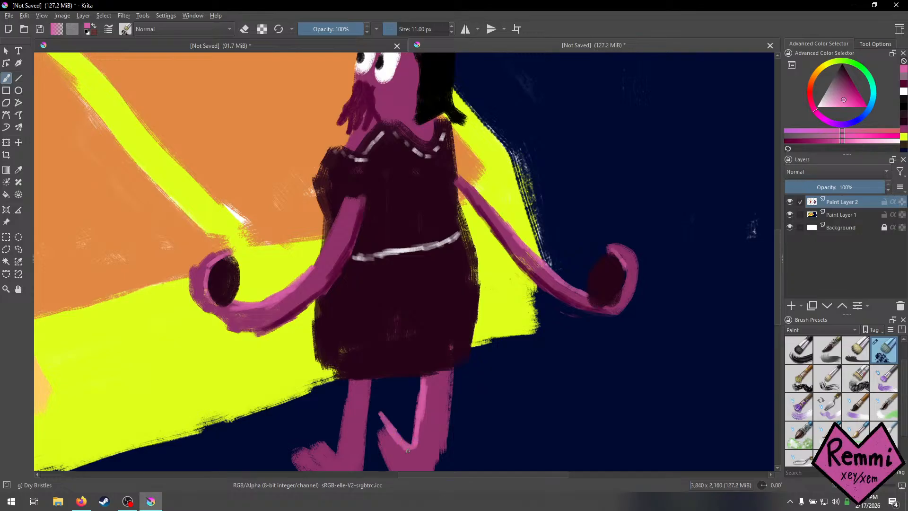
mouse_move(387, 352)
left_mouse_down()
mouse_move(391, 286)
mouse_move(358, 305)
mouse_move(346, 364)
mouse_move(335, 349)
mouse_move(344, 365)
mouse_move(327, 338)
mouse_move(343, 358)
mouse_move(359, 316)
left_mouse_up()
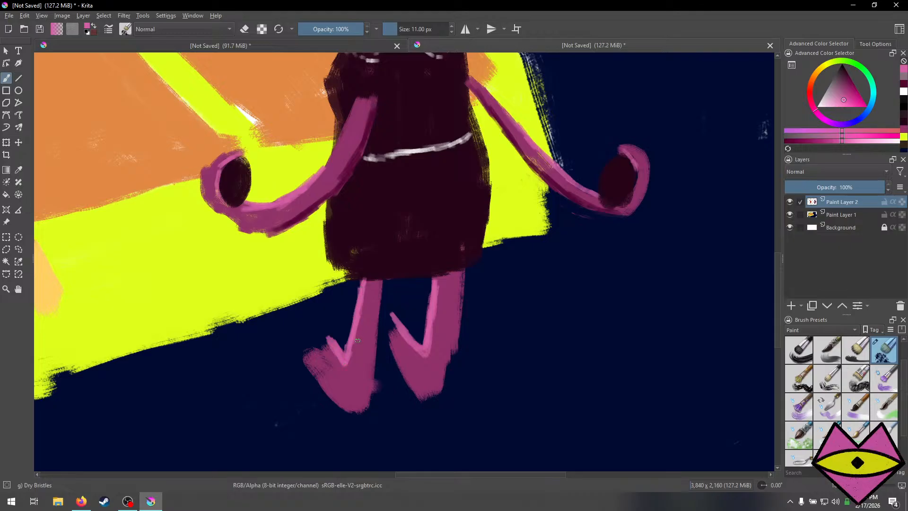
Add a purple stroke at the toe of the purple figure's front foot and erase that leg's back edge, heel and sole to slim it.
left_click(903, 134)
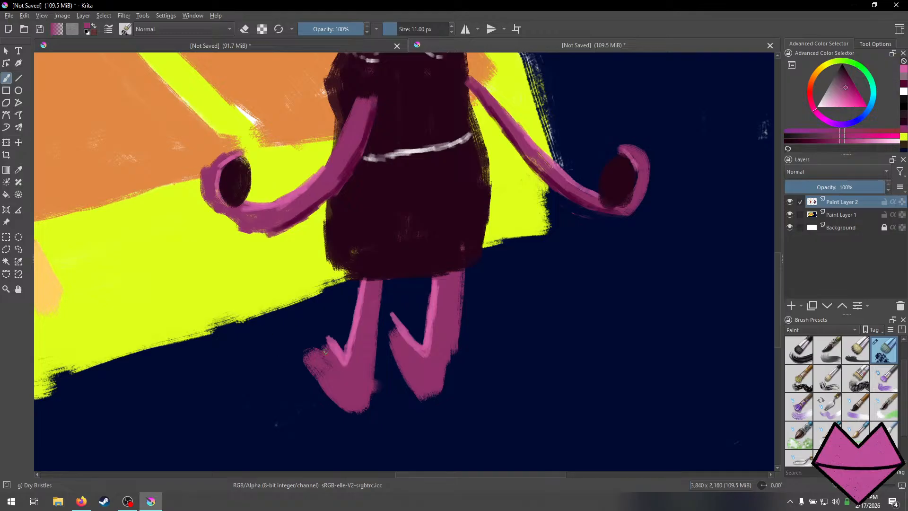
left_click_drag(318, 333, 329, 350)
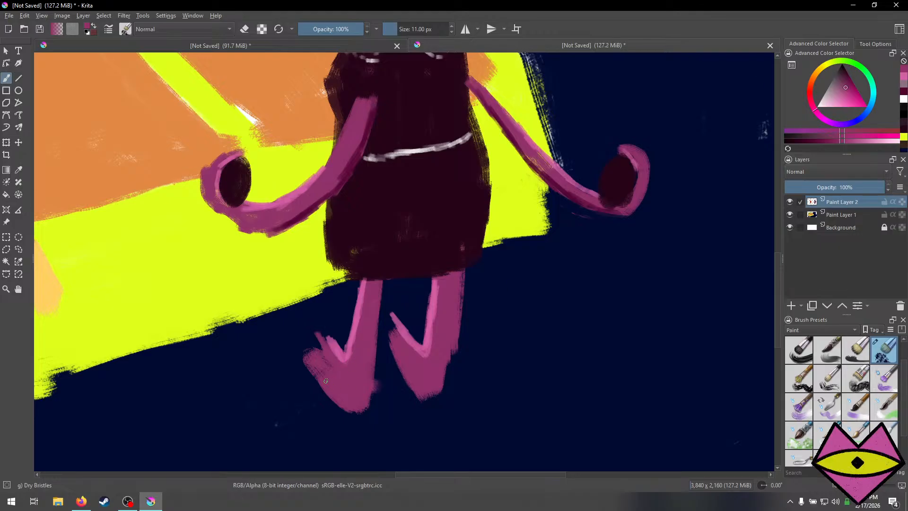
key("e")
left_click_drag(369, 377, 367, 406)
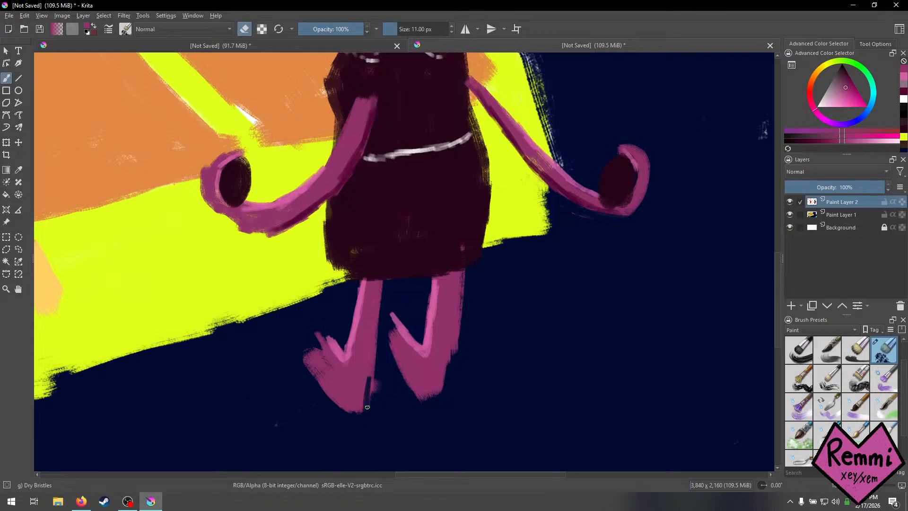
mouse_move(376, 371)
left_mouse_down()
mouse_move(365, 392)
mouse_move(372, 331)
left_mouse_up()
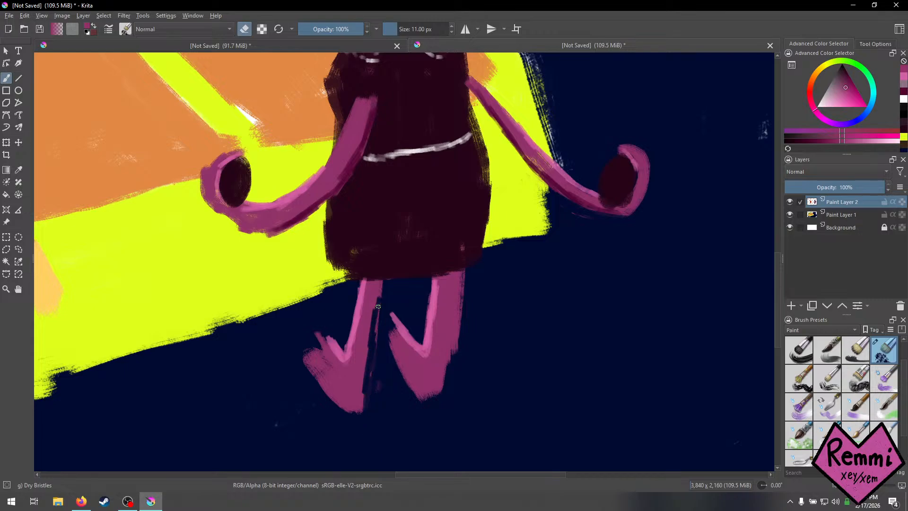
mouse_move(379, 296)
left_mouse_down()
mouse_move(380, 323)
mouse_move(352, 411)
mouse_move(366, 394)
mouse_move(346, 406)
mouse_move(365, 406)
left_mouse_up()
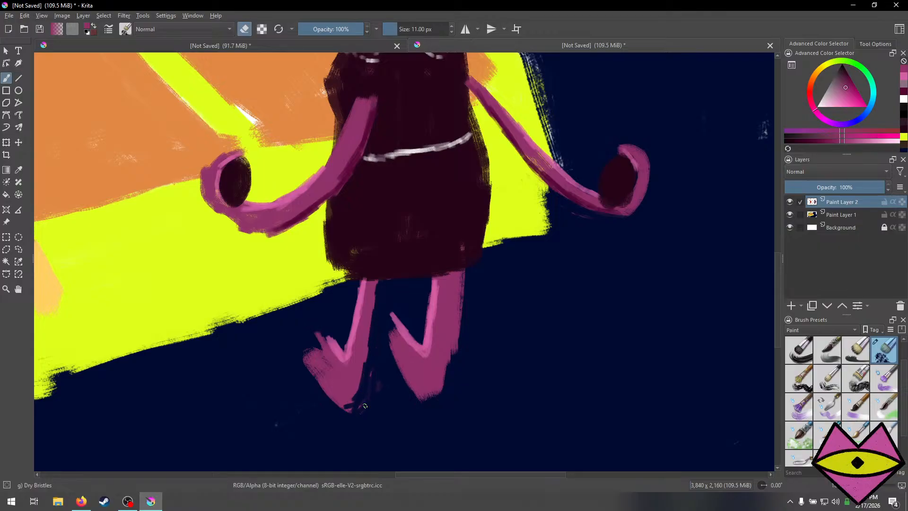
left_click_drag(310, 341, 316, 336)
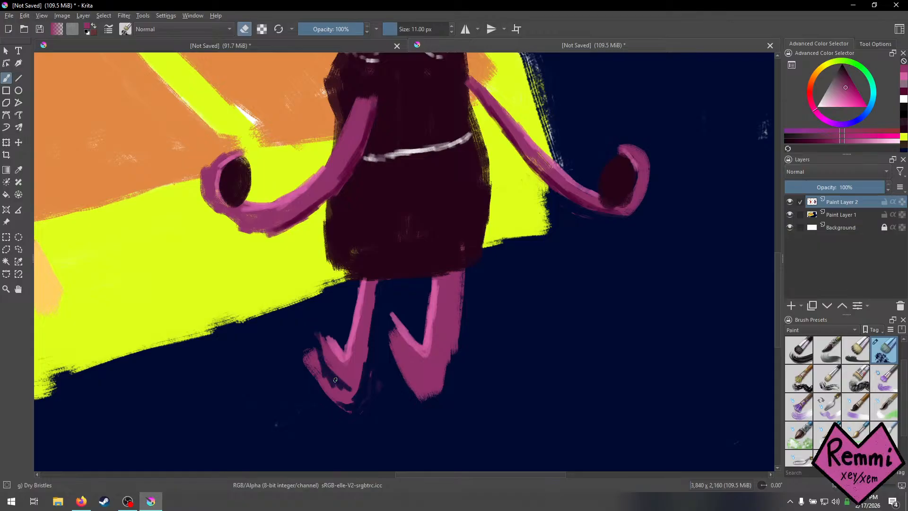
mouse_move(358, 397)
left_mouse_down()
mouse_move(336, 401)
mouse_move(349, 382)
mouse_move(310, 347)
mouse_move(324, 366)
mouse_move(319, 387)
left_mouse_up()
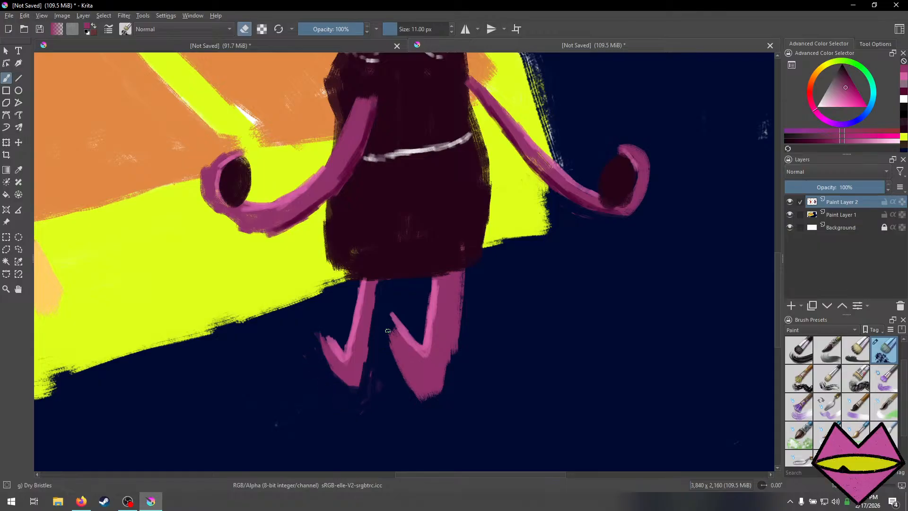
Erase the sole, heel and back edge of the purple figure's other leg to match the slimmed one.
mouse_move(388, 334)
left_mouse_down()
mouse_move(410, 380)
mouse_move(392, 358)
mouse_move(405, 375)
left_mouse_up()
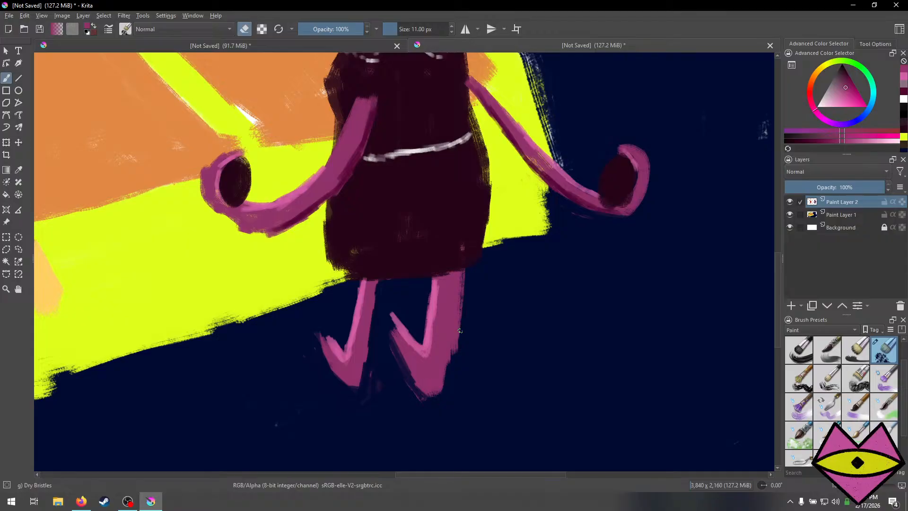
mouse_move(459, 331)
left_mouse_down()
mouse_move(455, 305)
mouse_move(450, 362)
mouse_move(455, 333)
left_mouse_up()
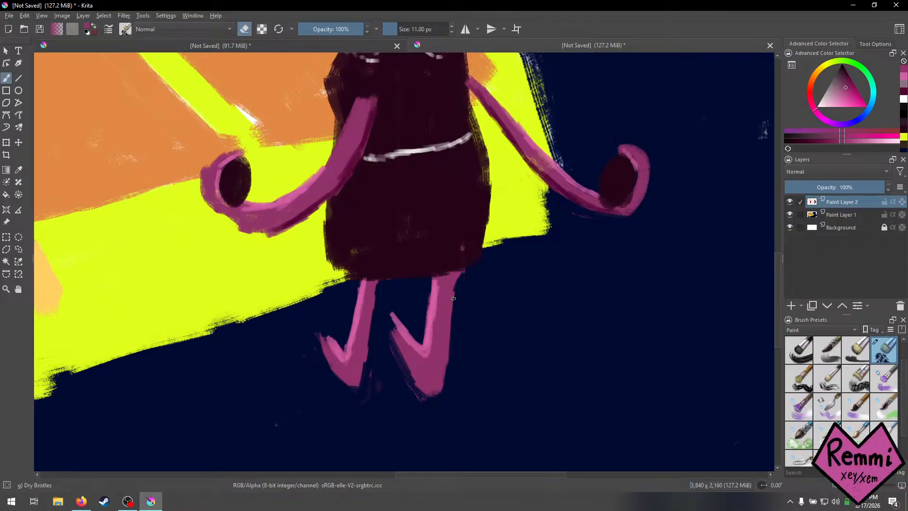
mouse_move(453, 297)
left_mouse_down()
mouse_move(454, 280)
mouse_move(456, 305)
left_mouse_up()
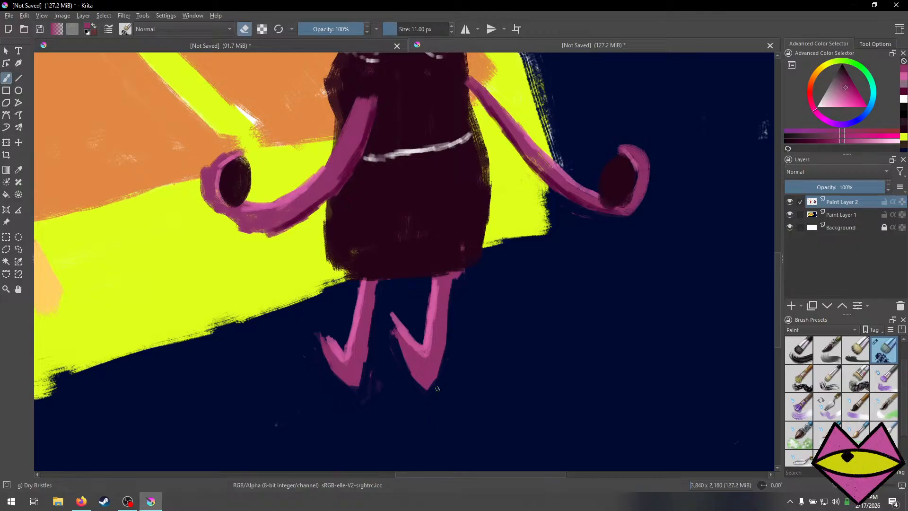
Switch from erasing to painting, choose a saturated orange colour and enlarge the brush to 41 px.
key("minus")
key("minus")
key("minus")
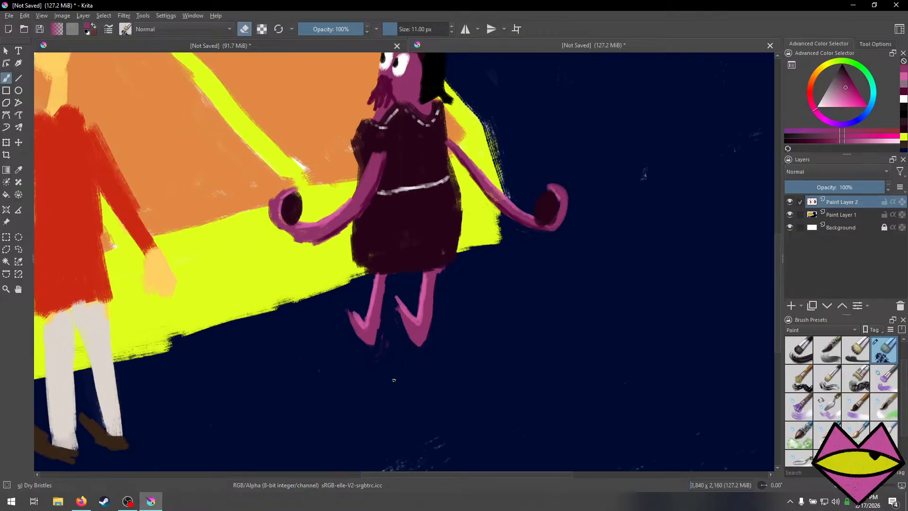
left_click_drag(348, 325, 416, 351)
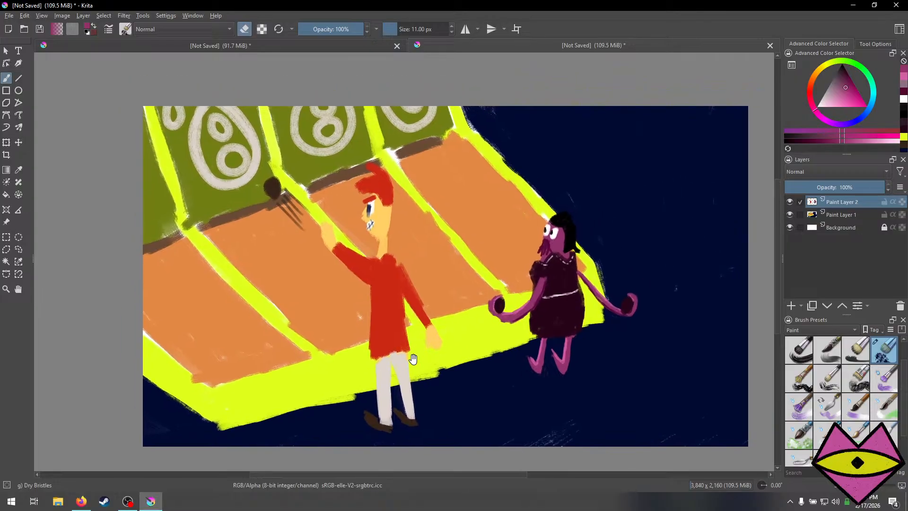
mouse_move(464, 257)
left_mouse_down()
mouse_move(529, 263)
mouse_move(466, 260)
left_mouse_up()
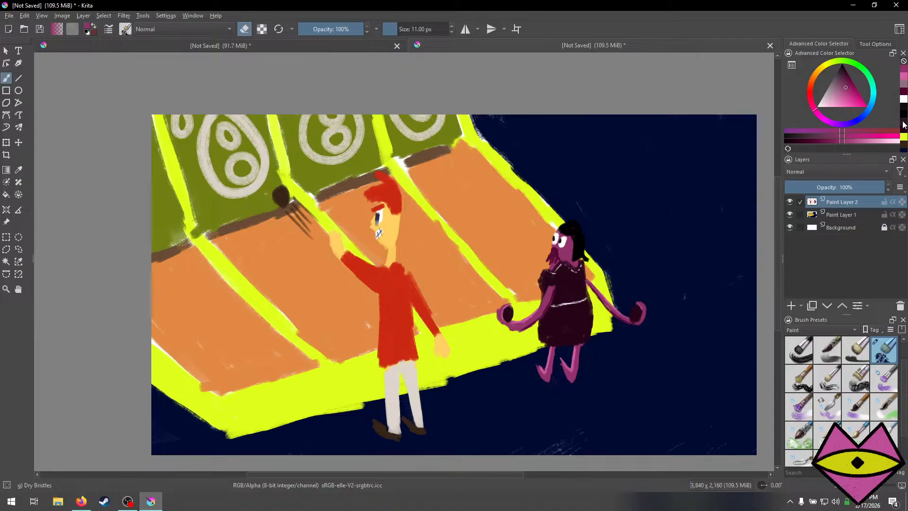
left_click(904, 124)
left_click(904, 85)
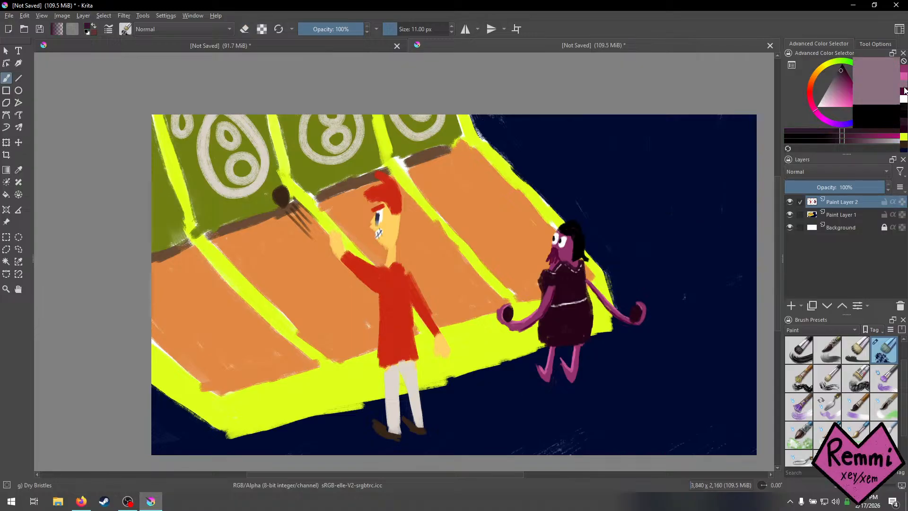
left_click(902, 144)
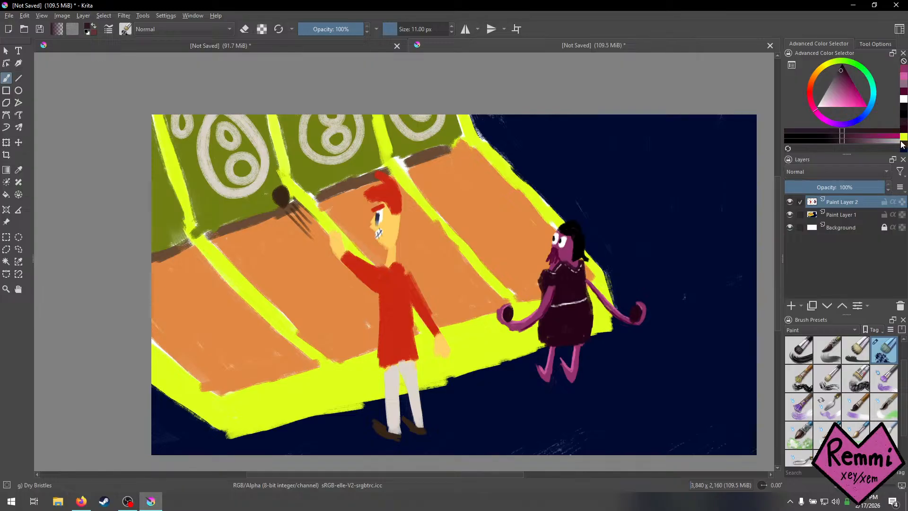
left_click(809, 84)
left_click_drag(826, 84, 852, 97)
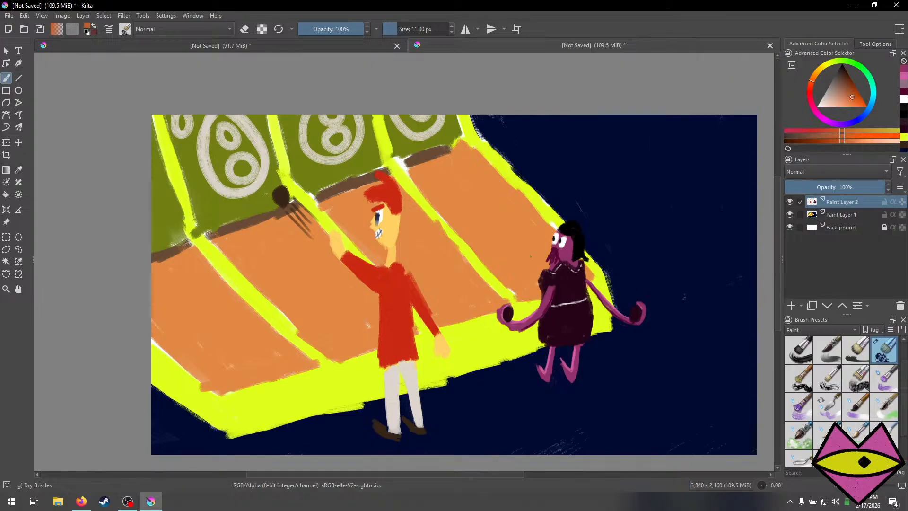
key("bracketright")
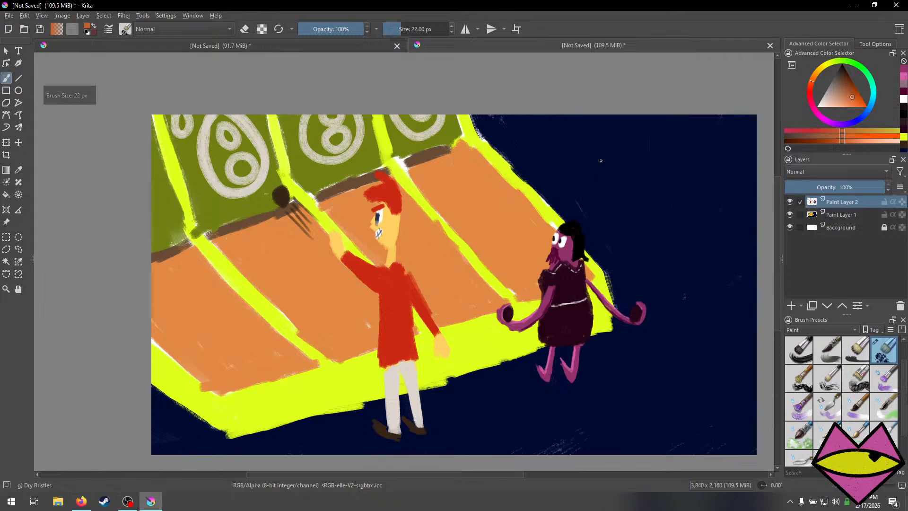
key("bracketright")
key("bracketright")
key("bracketright")
key("bracketright")
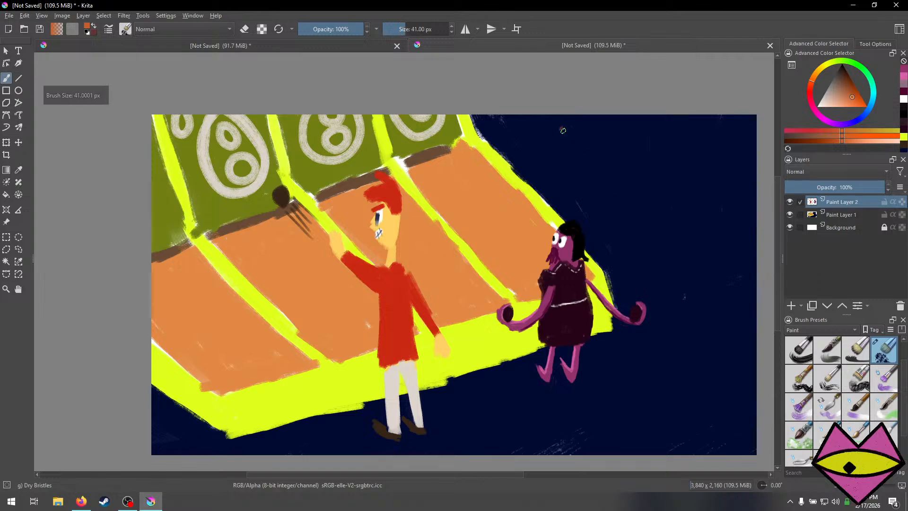
left_click_drag(563, 131, 608, 208)
key("ctrl+z")
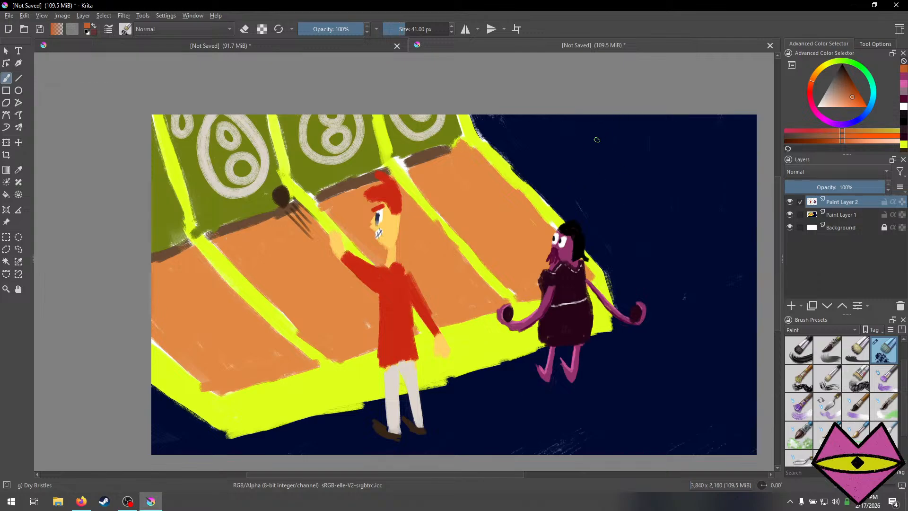
mouse_move(597, 126)
left_mouse_down()
mouse_move(643, 181)
mouse_move(620, 145)
mouse_move(706, 231)
mouse_move(729, 280)
mouse_move(737, 185)
mouse_move(657, 124)
mouse_move(696, 156)
mouse_move(696, 174)
mouse_move(646, 161)
left_mouse_up()
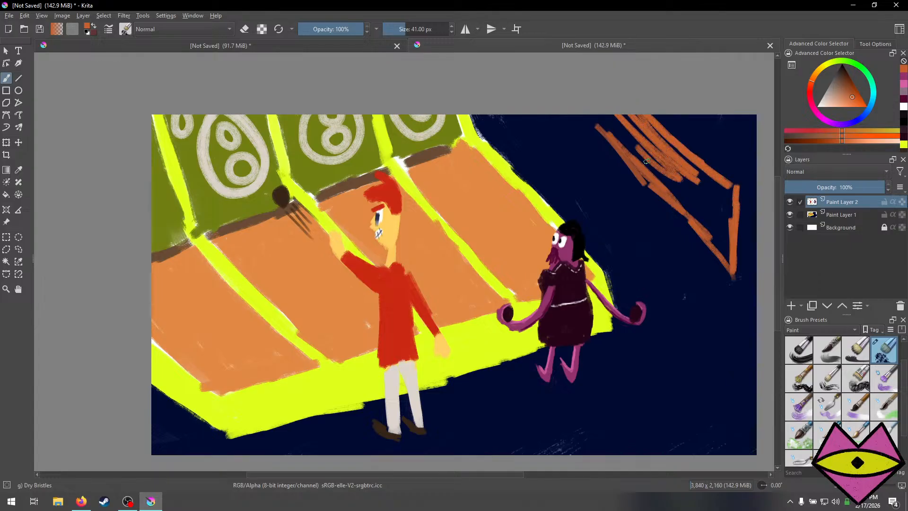
key("ctrl+z")
key("ctrl+z")
key("ctrl+z")
key("ctrl+z")
key("ctrl+z")
key("ctrl+z")
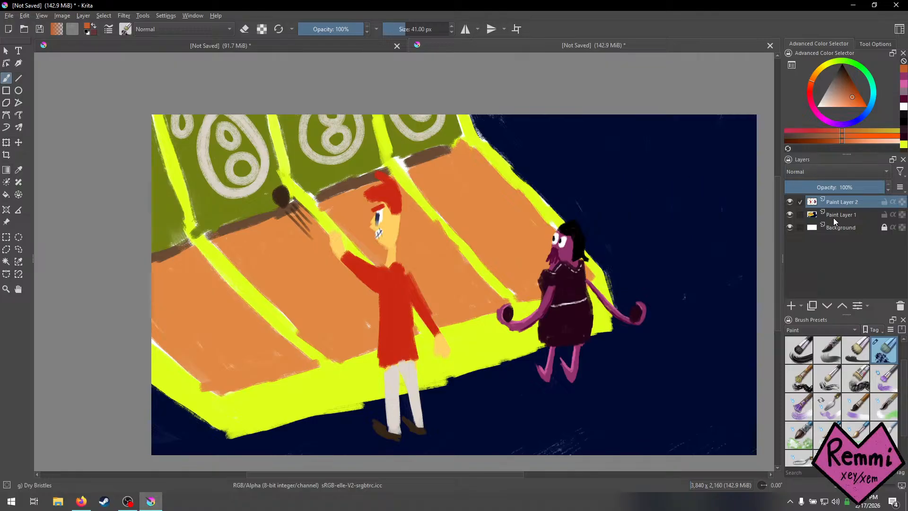
On Paint Layer 1, paint a large solid orange slanted block in the upper-right corner of the dark background with an 84 px brush.
left_click(832, 215)
key("bracketright")
key("bracketright")
key("bracketright")
key("bracketright")
key("bracketright")
key("bracketright")
key("bracketright")
key("bracketright")
key("bracketright")
key("bracketright")
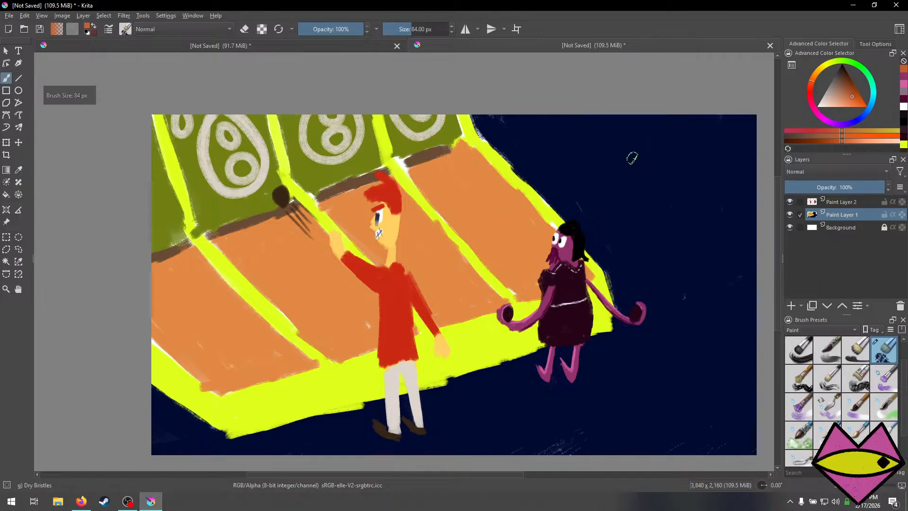
left_click_drag(631, 150, 736, 264)
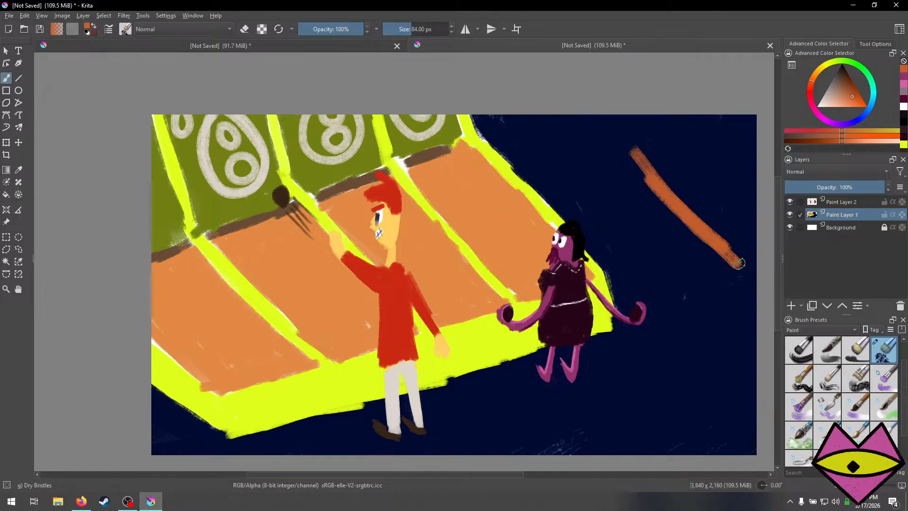
mouse_move(734, 189)
left_mouse_down()
mouse_move(735, 260)
mouse_move(732, 184)
mouse_move(725, 218)
mouse_move(683, 143)
mouse_move(728, 181)
mouse_move(645, 116)
mouse_move(677, 140)
mouse_move(628, 104)
mouse_move(697, 177)
mouse_move(608, 94)
mouse_move(672, 179)
mouse_move(608, 115)
mouse_move(650, 177)
mouse_move(602, 121)
mouse_move(663, 186)
mouse_move(584, 119)
left_mouse_up()
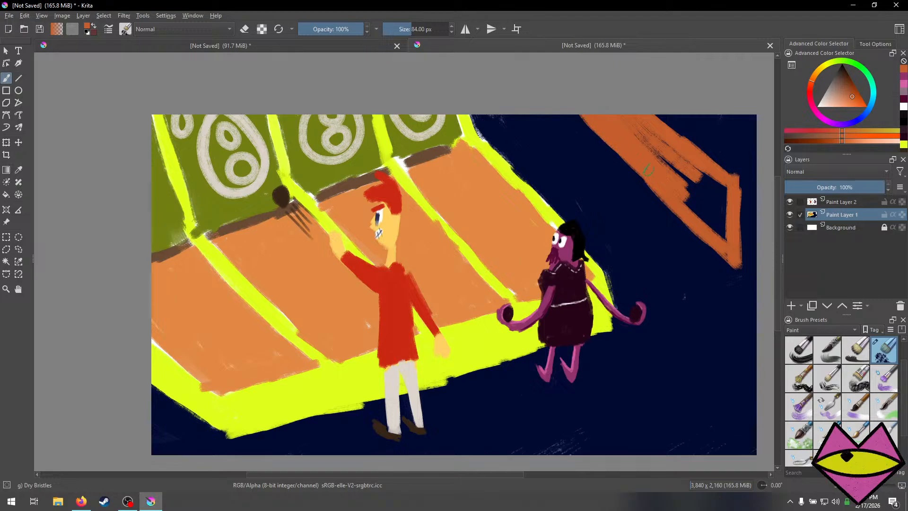
mouse_move(685, 198)
left_mouse_down()
mouse_move(719, 227)
mouse_move(646, 140)
mouse_move(716, 222)
mouse_move(715, 244)
mouse_move(718, 189)
mouse_move(690, 173)
mouse_move(745, 201)
mouse_move(744, 170)
mouse_move(730, 216)
mouse_move(752, 183)
mouse_move(748, 201)
left_mouse_up()
left_click_drag(749, 251, 746, 252)
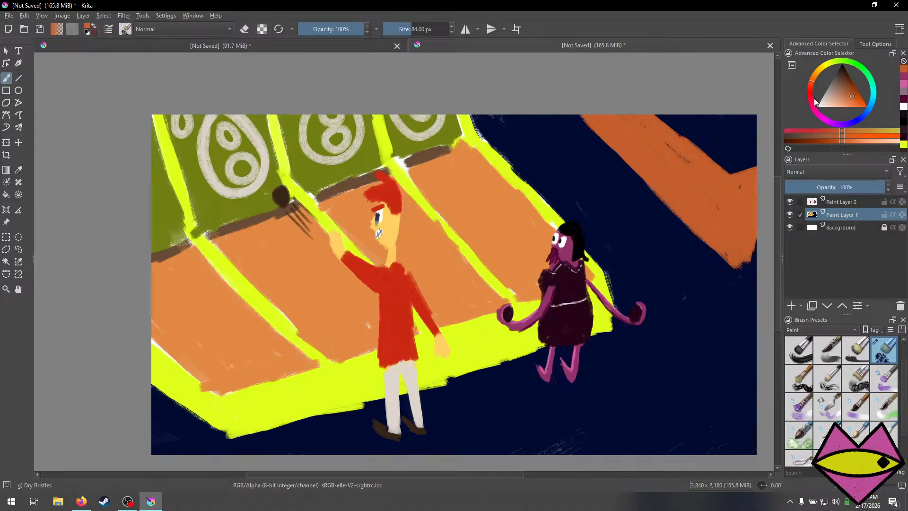
Paint the top face of the orange block dark red and shade its short end face a darker orange.
mouse_move(814, 101)
left_mouse_down()
mouse_move(847, 98)
mouse_move(854, 88)
left_mouse_up()
mouse_move(686, 118)
left_mouse_down()
mouse_move(724, 156)
mouse_move(689, 108)
mouse_move(732, 152)
mouse_move(734, 144)
mouse_move(757, 144)
mouse_move(735, 151)
mouse_move(769, 148)
mouse_move(735, 166)
mouse_move(693, 134)
mouse_move(730, 165)
mouse_move(654, 100)
mouse_move(727, 167)
left_mouse_up()
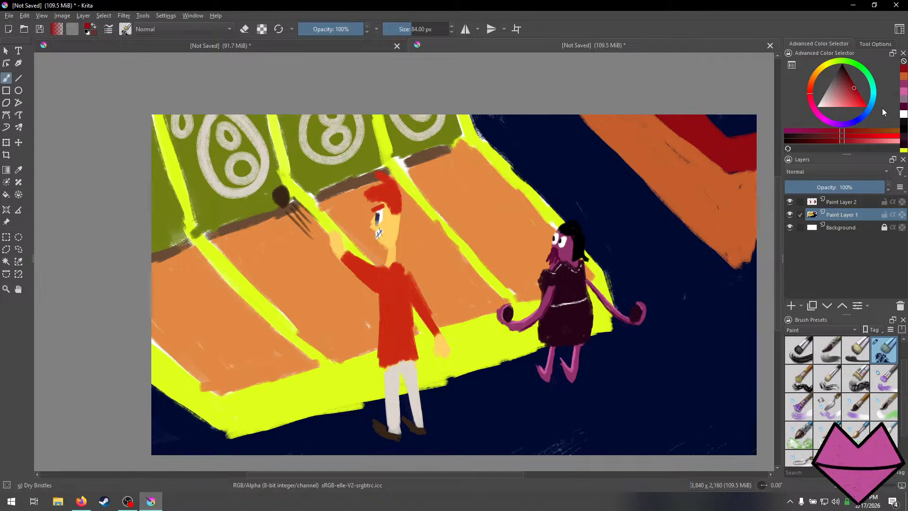
left_click(903, 77)
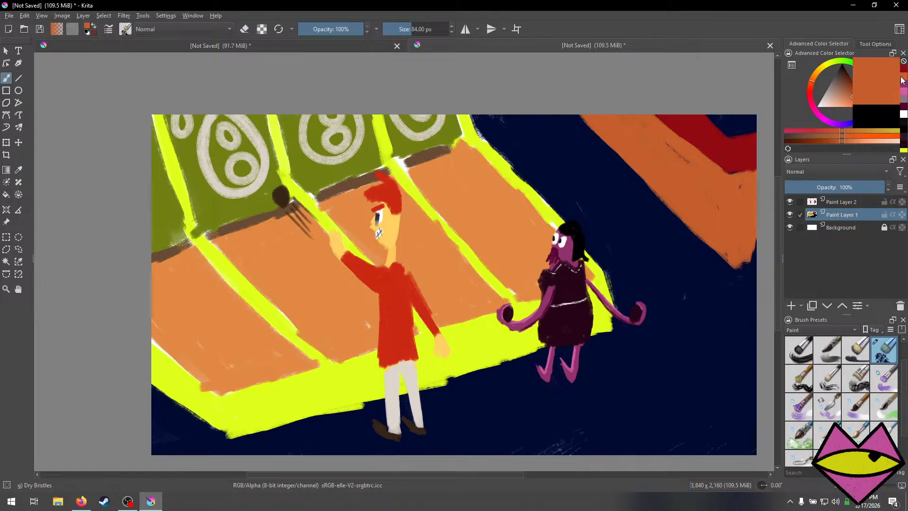
left_click(831, 140)
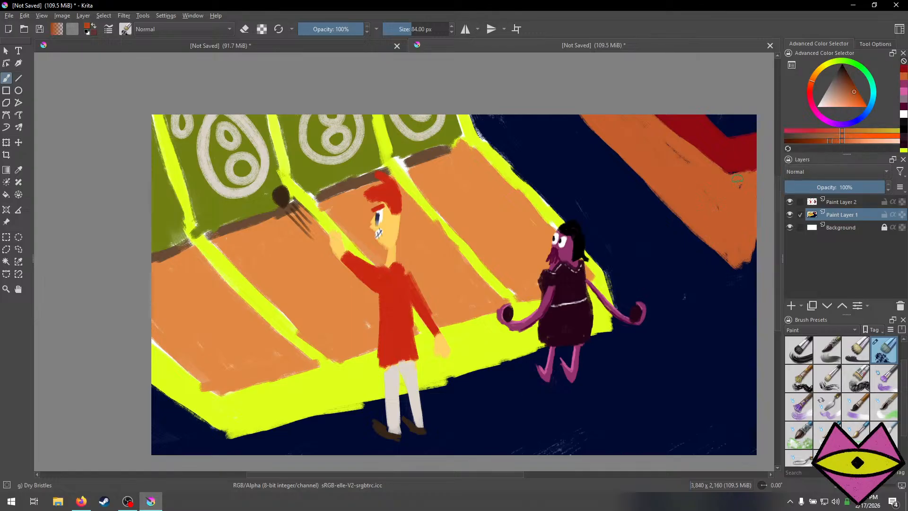
mouse_move(737, 178)
left_mouse_down()
mouse_move(739, 260)
mouse_move(756, 255)
mouse_move(743, 259)
mouse_move(758, 242)
mouse_move(752, 221)
mouse_move(746, 254)
left_mouse_up()
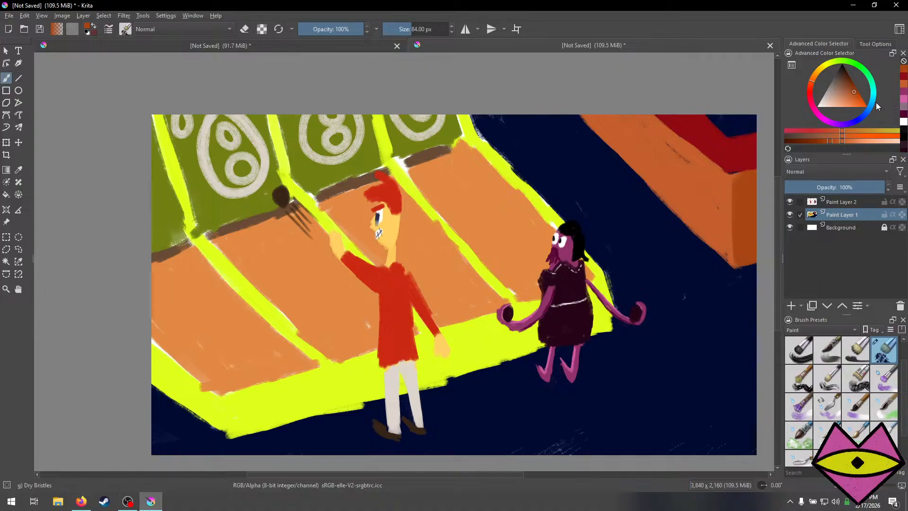
Choose a light warm grey and paint slanted rows of stripes along the long orange face of the block.
left_click(827, 95)
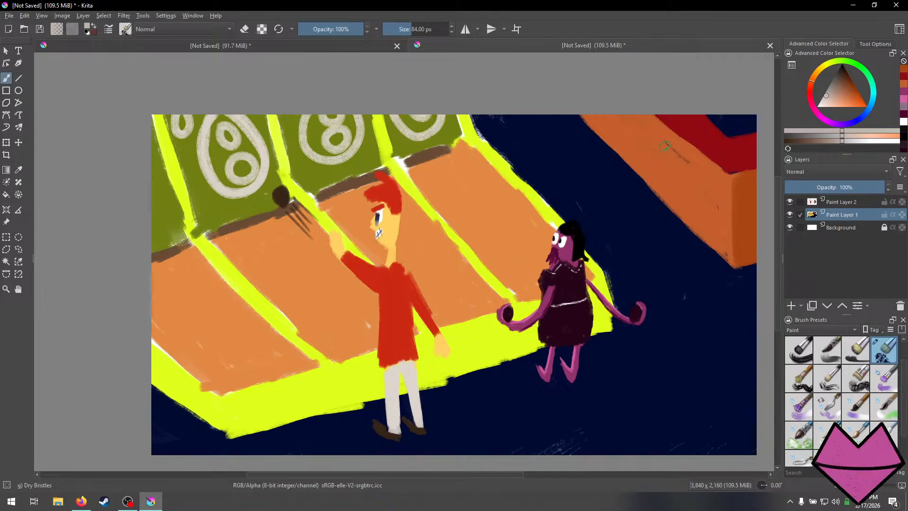
mouse_move(654, 139)
left_mouse_down()
mouse_move(718, 191)
mouse_move(651, 136)
mouse_move(654, 166)
mouse_move(688, 202)
mouse_move(648, 158)
mouse_move(715, 226)
mouse_move(652, 169)
mouse_move(683, 195)
mouse_move(640, 144)
left_mouse_up()
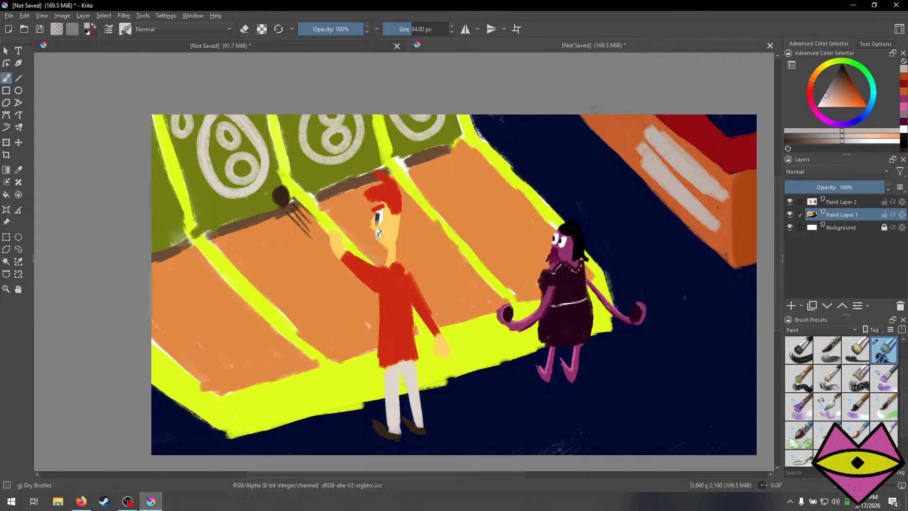
mouse_move(596, 110)
left_mouse_down()
mouse_move(624, 142)
mouse_move(614, 125)
mouse_move(624, 114)
left_mouse_up()
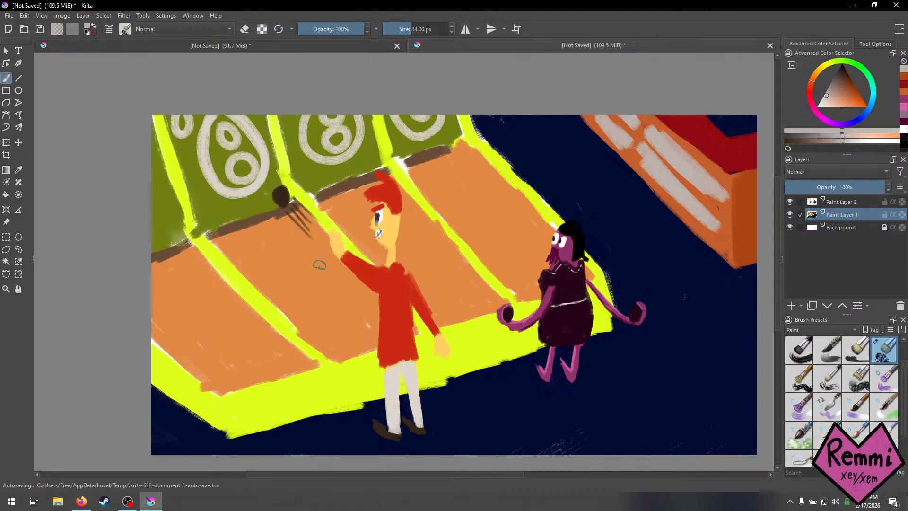
Reduce the brush size to 73 px.
key("bracketleft")
key("bracketleft")
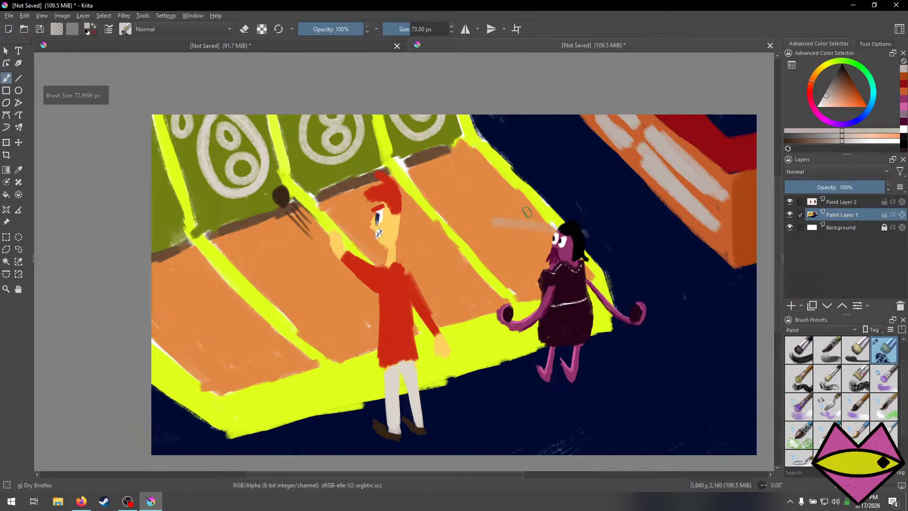
left_click_drag(540, 206, 504, 183)
scroll(494, 232, "up", 2)
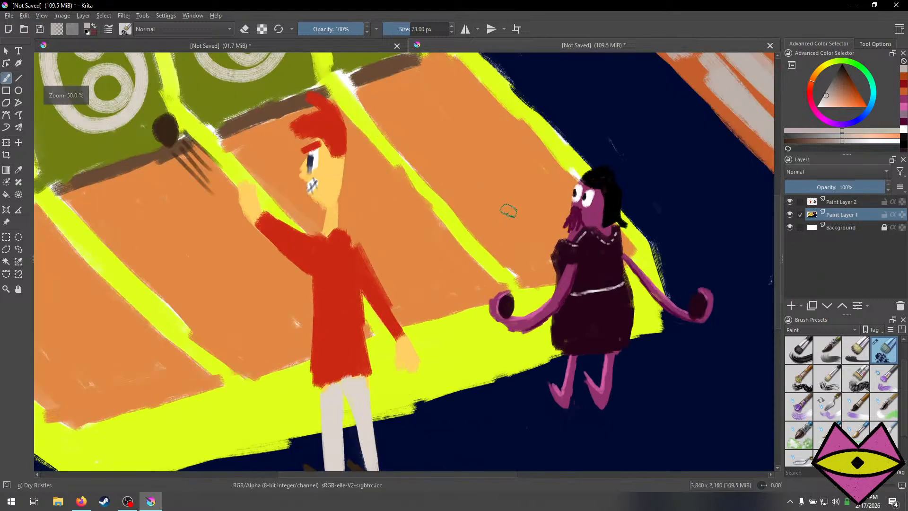
scroll(496, 230, "down", 2)
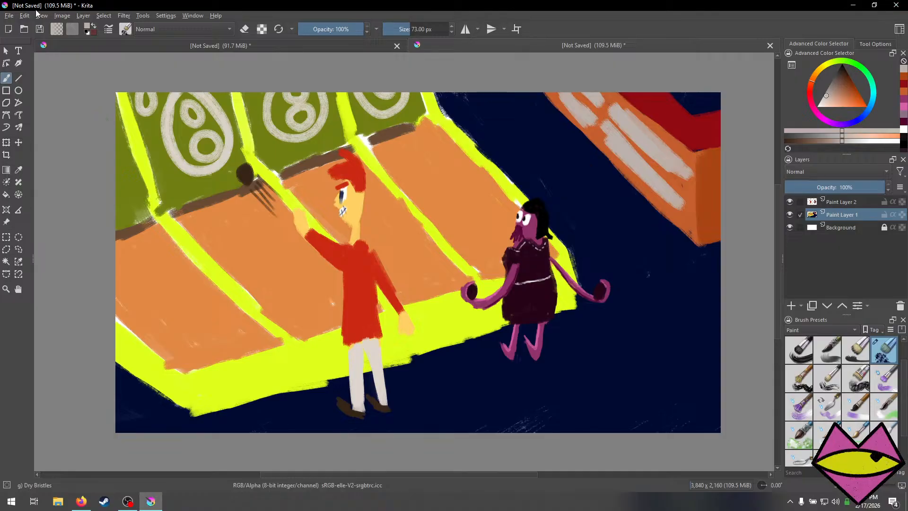
Export the painting as a PNG image named SkeepB in the strem folder, keeping the default PNG options.
left_click(8, 15)
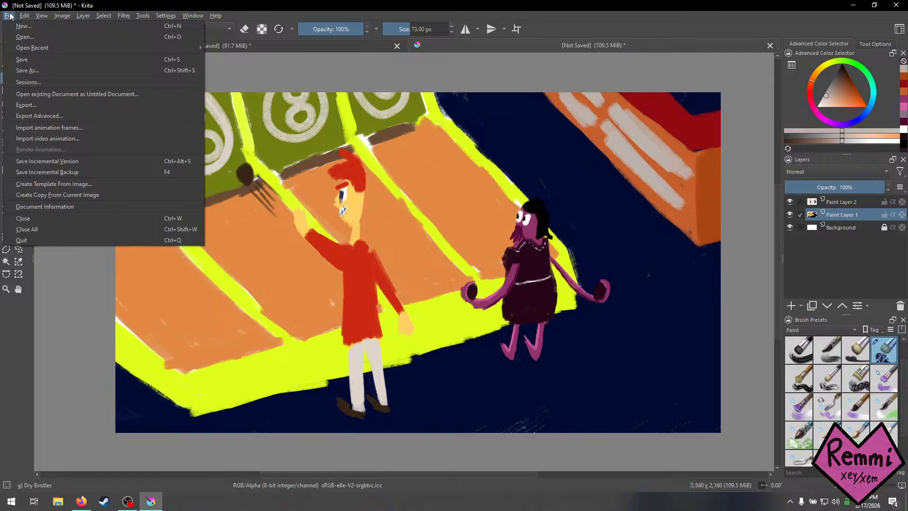
left_click(26, 105)
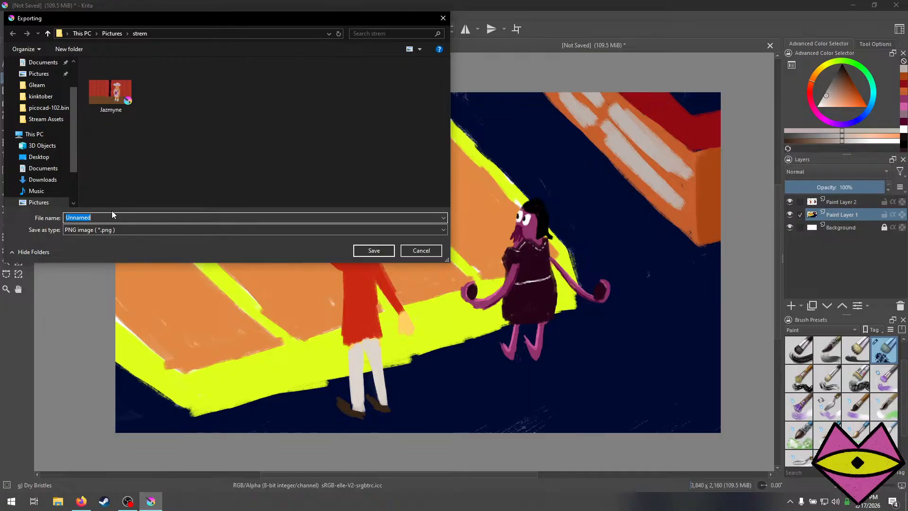
key("BackSpace")
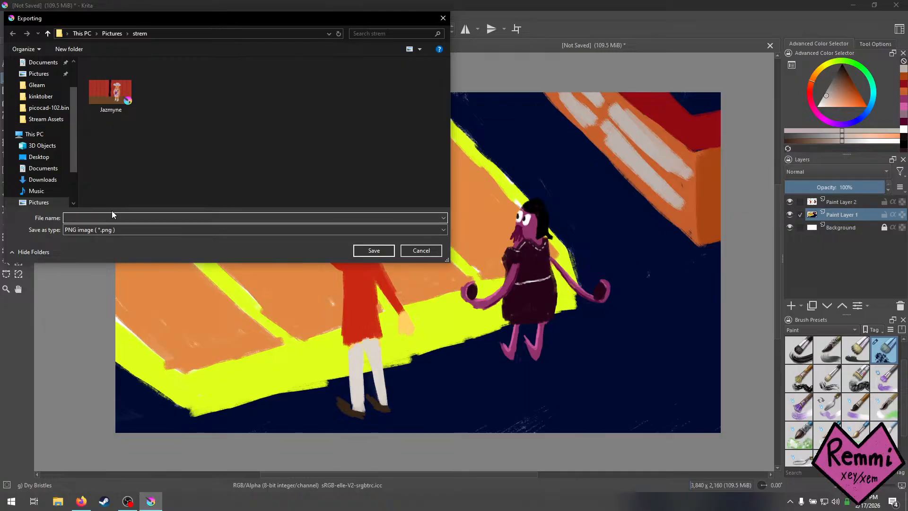
type("SkeepB")
key("Return")
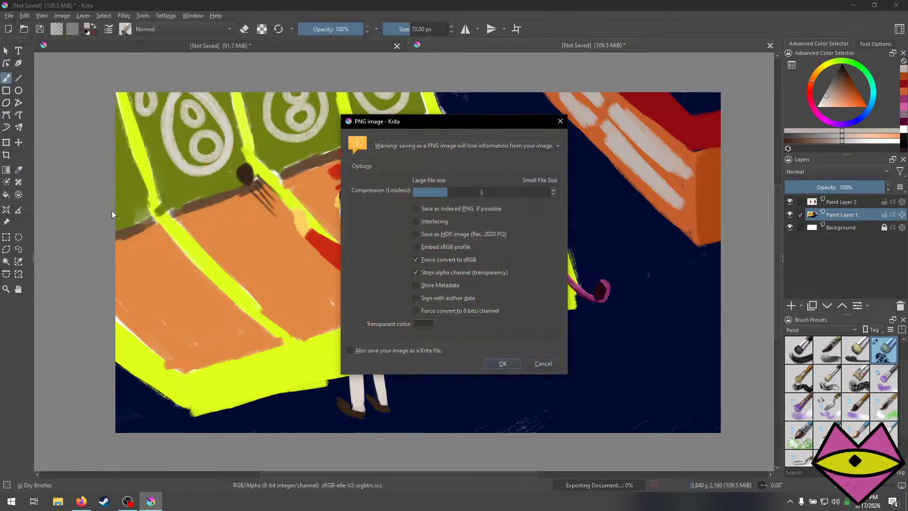
left_click(503, 363)
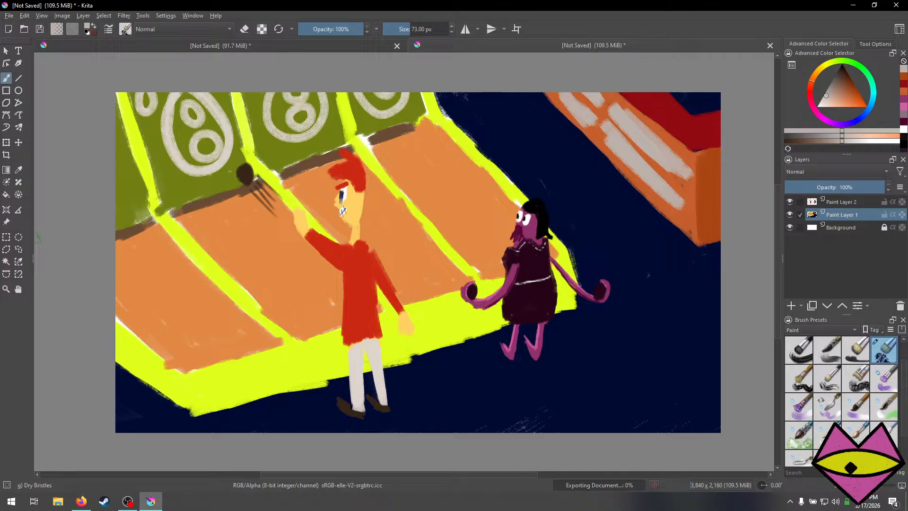
Create a new blank document from the predefined Film 16:9 4K image size, 3840 by 2160 pixels.
left_click(8, 15)
left_click(21, 27)
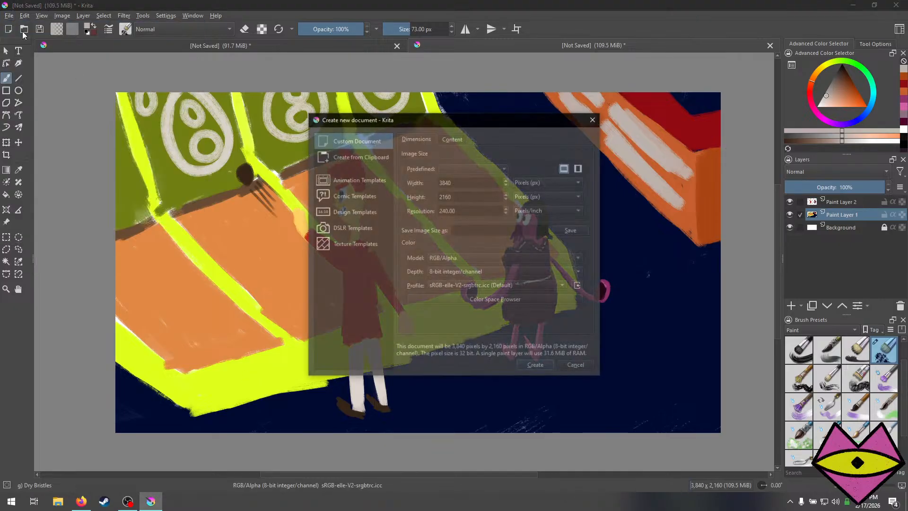
left_click(489, 167)
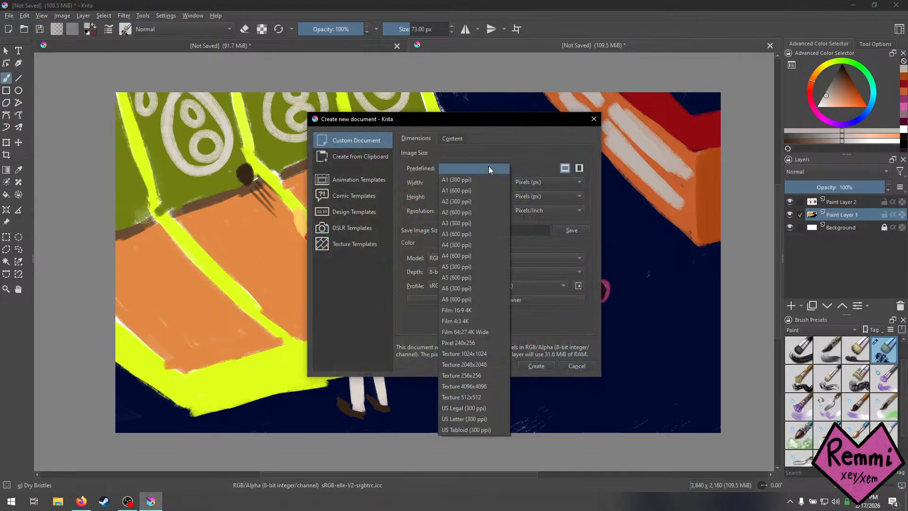
left_click(472, 308)
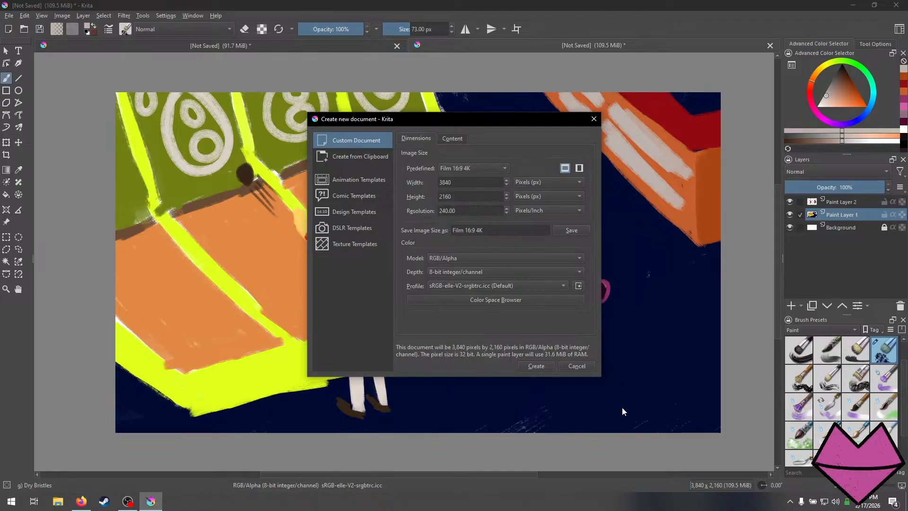
left_click(523, 363)
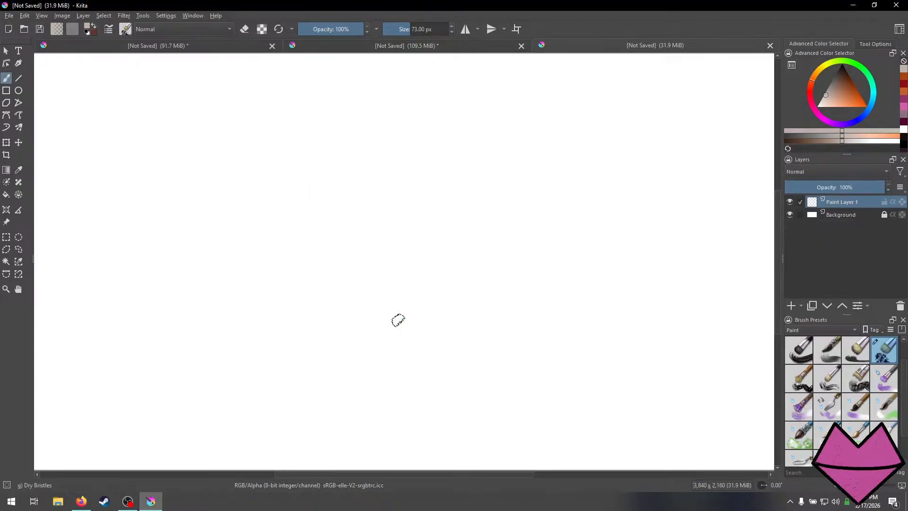
scroll(385, 306, "down", 1)
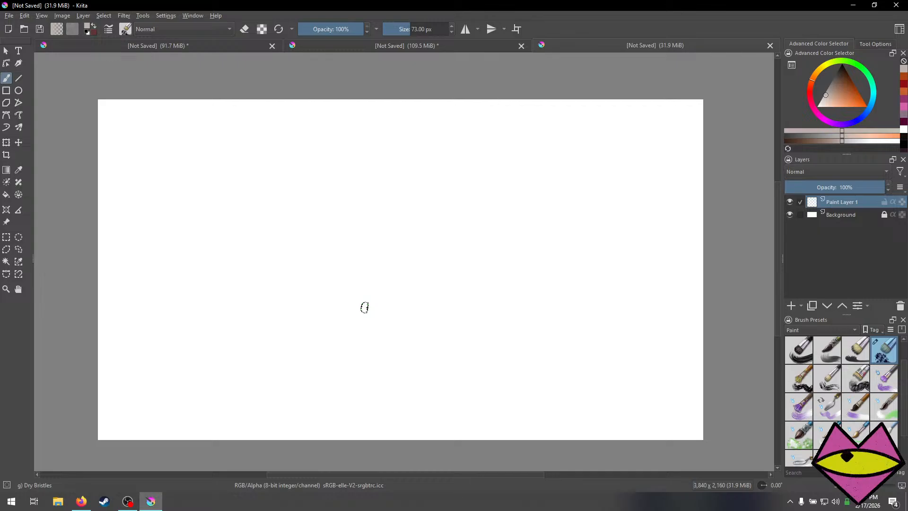
mouse_move(526, 202)
left_mouse_down()
mouse_move(522, 346)
mouse_move(536, 333)
mouse_move(516, 354)
left_mouse_up()
key("ctrl+z")
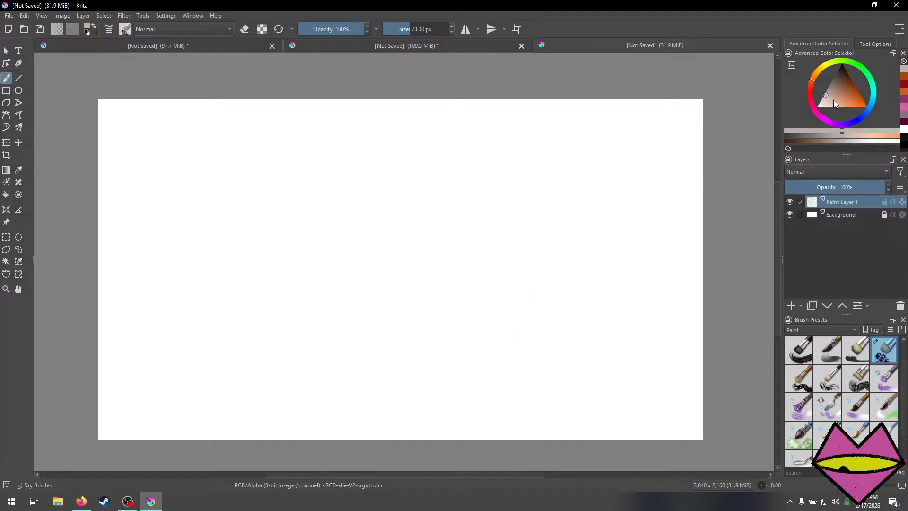
left_click_drag(838, 93, 850, 79)
mouse_move(622, 158)
left_mouse_down()
mouse_move(602, 183)
mouse_move(513, 422)
left_mouse_up()
key("ctrl+z")
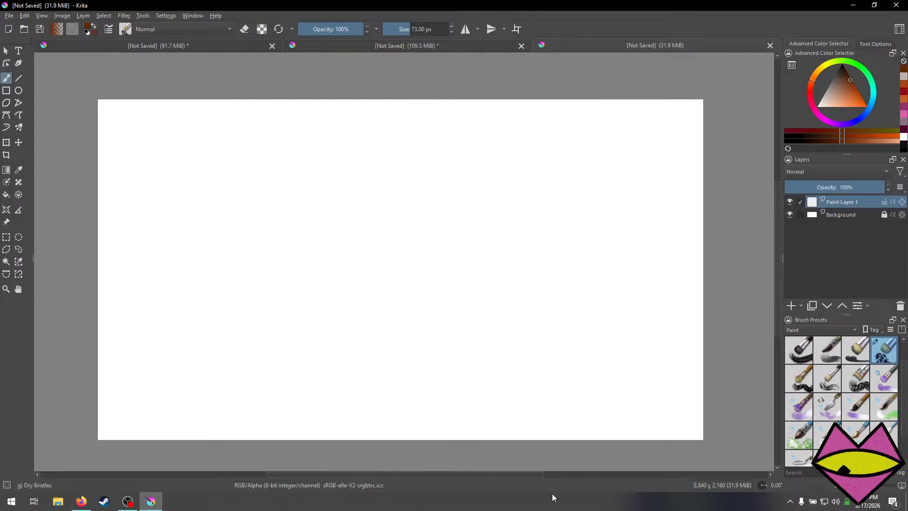
left_click_drag(524, 238, 501, 402)
key("ctrl+z")
Set the brush size to 130 px and rotate the blank image 90° to the right into portrait format.
left_click(57, 28)
left_click(61, 16)
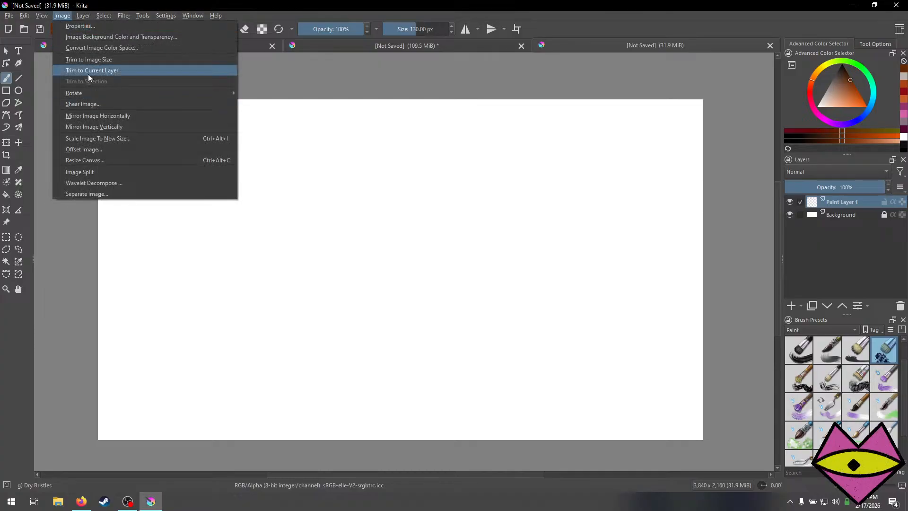
mouse_move(112, 93)
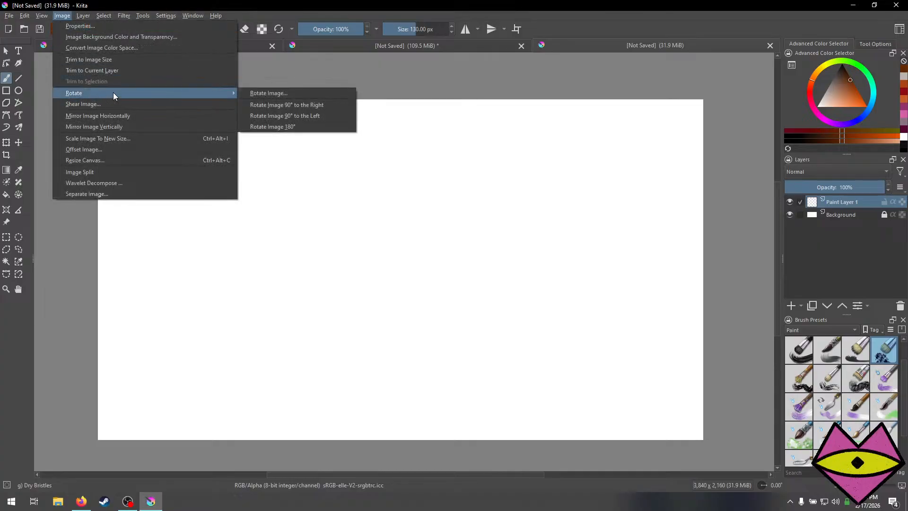
left_click(268, 105)
scroll(306, 211, "down", 1)
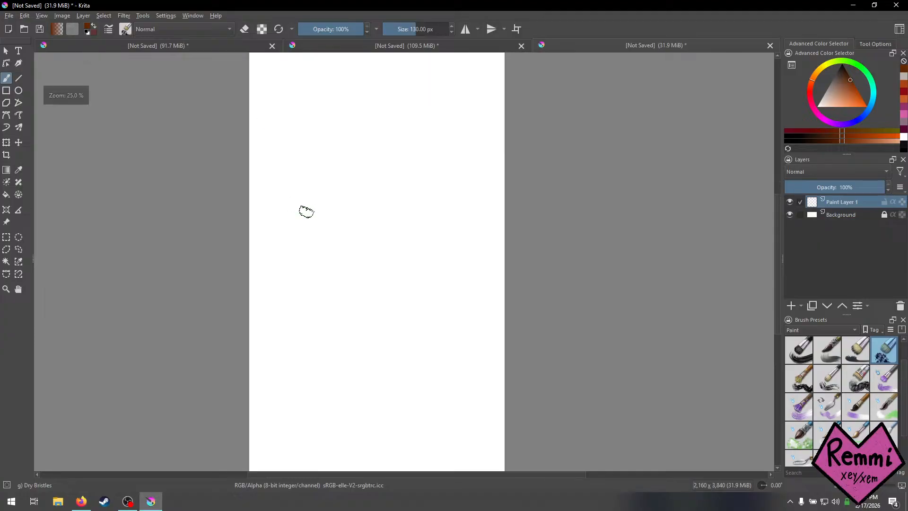
scroll(306, 212, "down", 1)
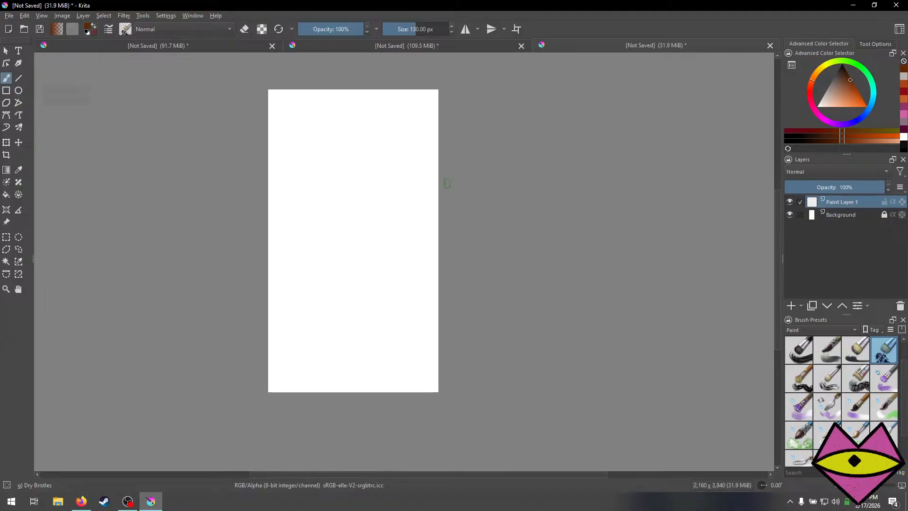
scroll(395, 233, "up", 1)
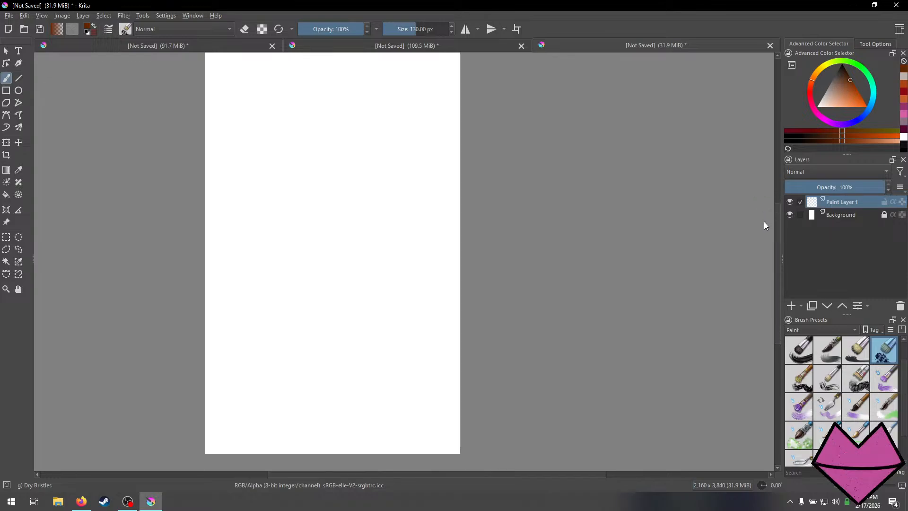
scroll(543, 178, "down", 1)
scroll(392, 198, "up", 1)
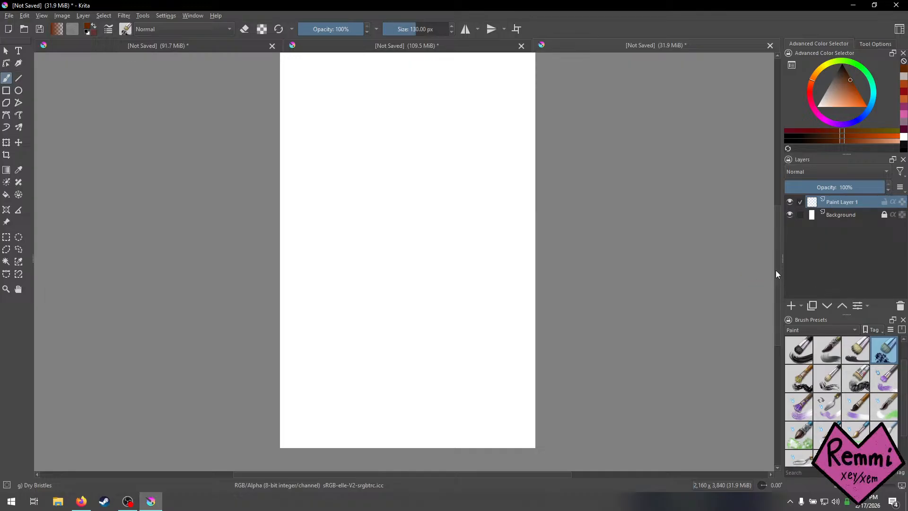
mouse_move(775, 271)
left_mouse_down()
mouse_move(776, 248)
mouse_move(769, 256)
left_mouse_up()
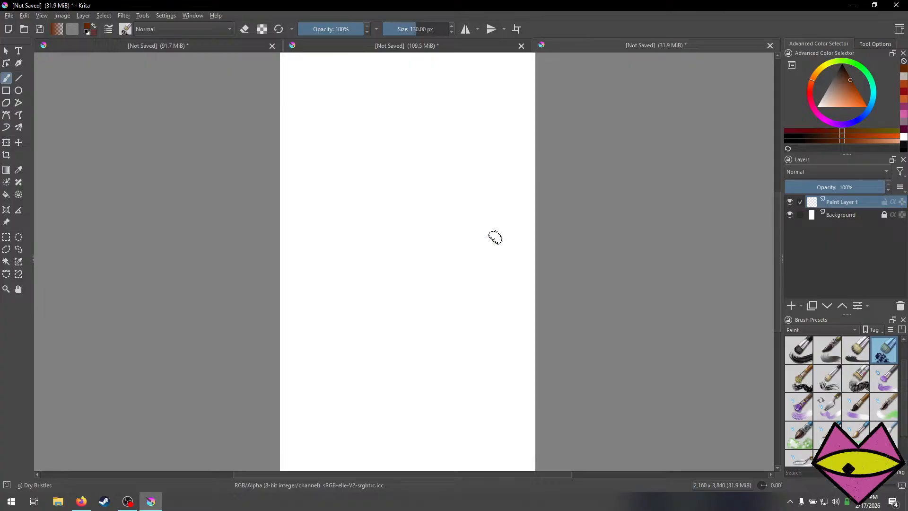
left_click_drag(495, 238, 428, 322)
key("ctrl+z")
left_click_drag(841, 94, 845, 89)
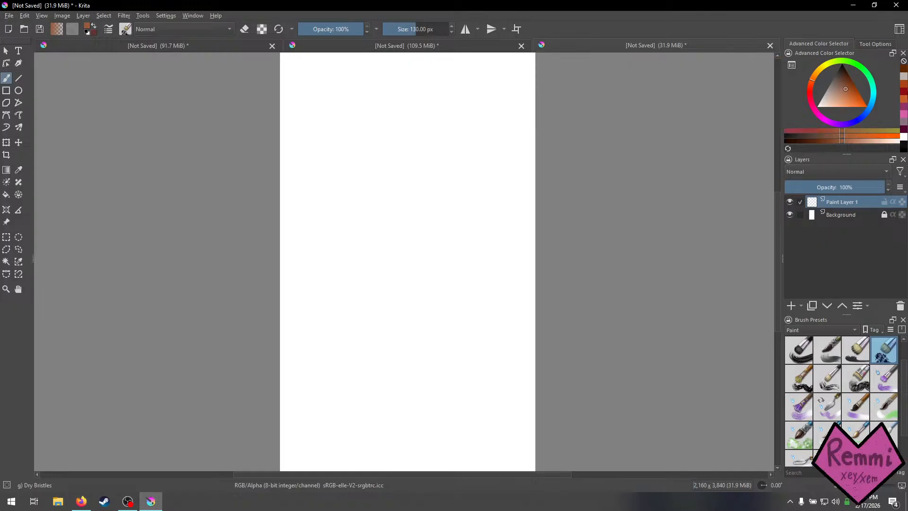
left_click(903, 92)
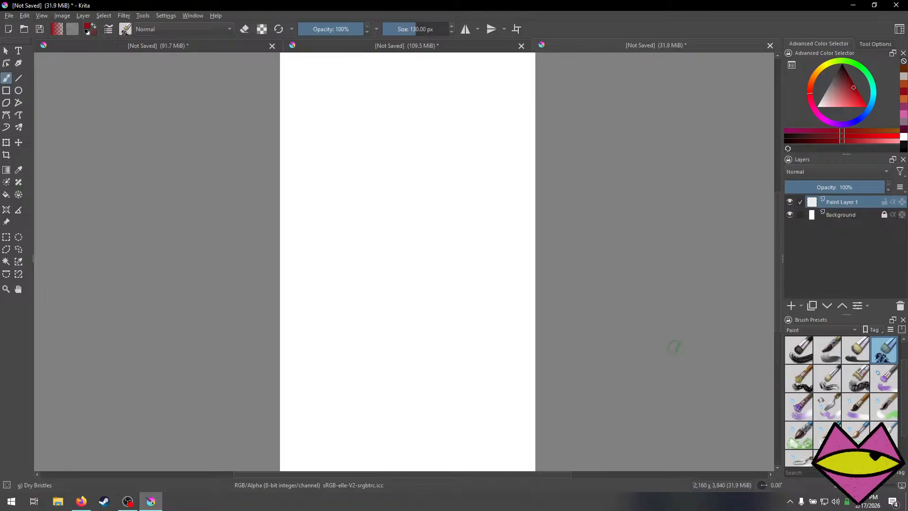
Choose the recently used burnt orange and paint a hill crest curving from the canvas's left edge down to its right edge.
left_click(901, 101)
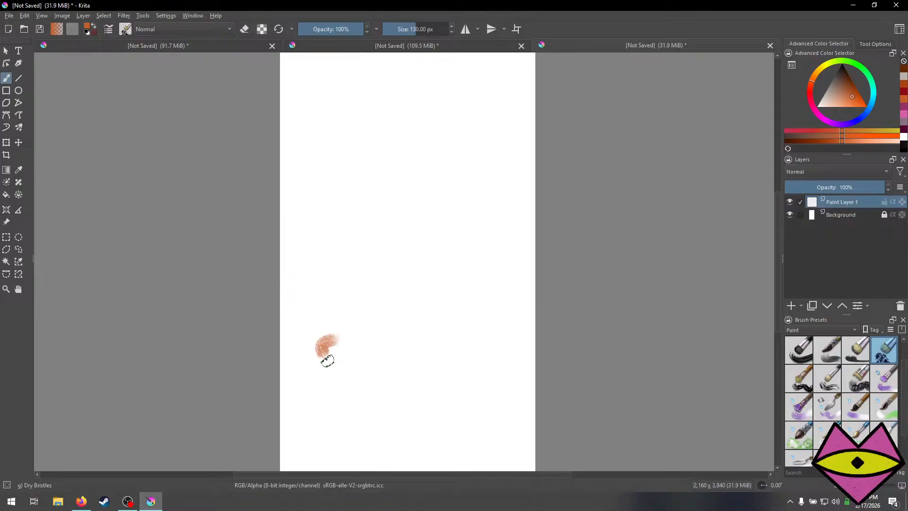
mouse_move(327, 361)
left_mouse_down()
mouse_move(414, 414)
mouse_move(304, 371)
left_mouse_up()
key("ctrl+z")
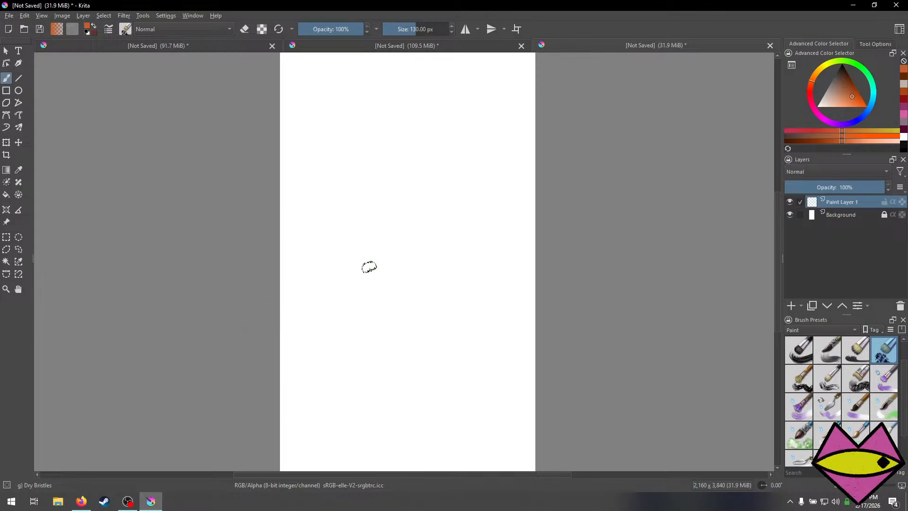
left_click_drag(358, 258, 520, 373)
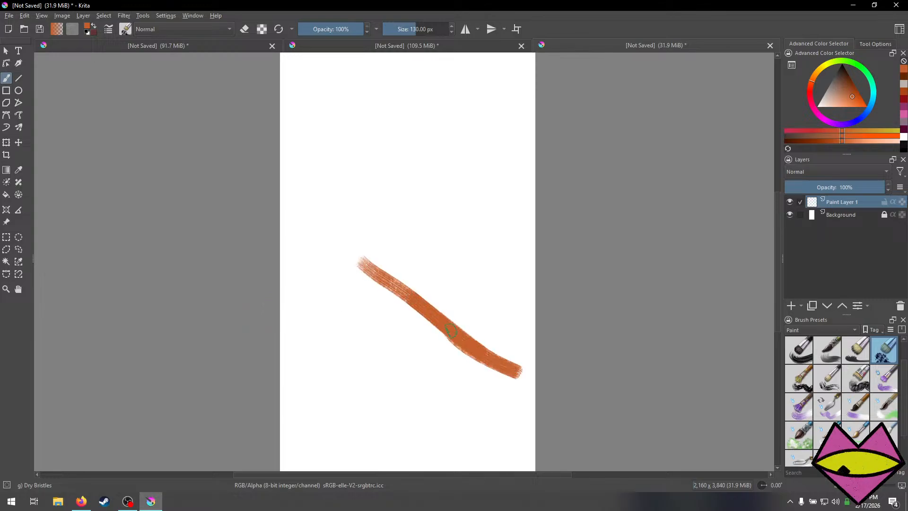
key("ctrl+z")
mouse_move(382, 239)
left_mouse_down()
mouse_move(517, 333)
mouse_move(477, 317)
mouse_move(541, 347)
left_mouse_up()
mouse_move(477, 312)
left_mouse_down()
mouse_move(395, 260)
mouse_move(416, 274)
left_mouse_up()
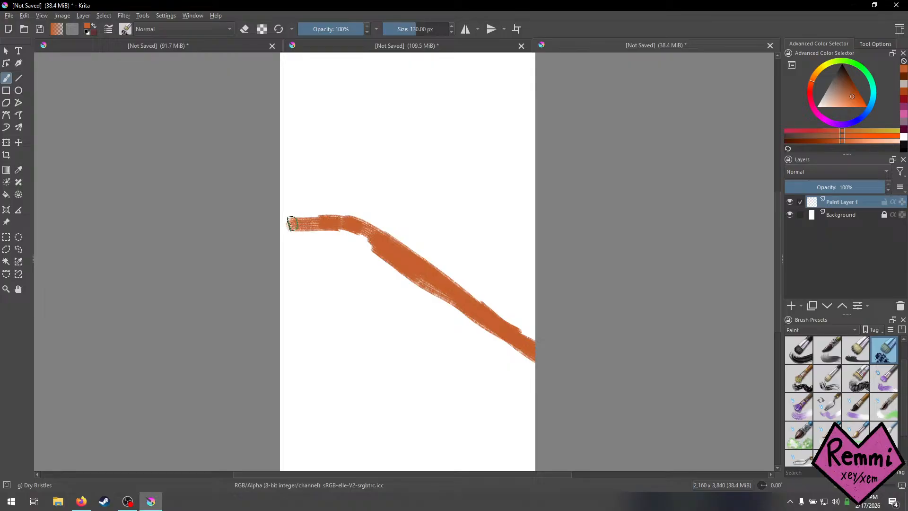
left_click_drag(274, 222, 274, 297)
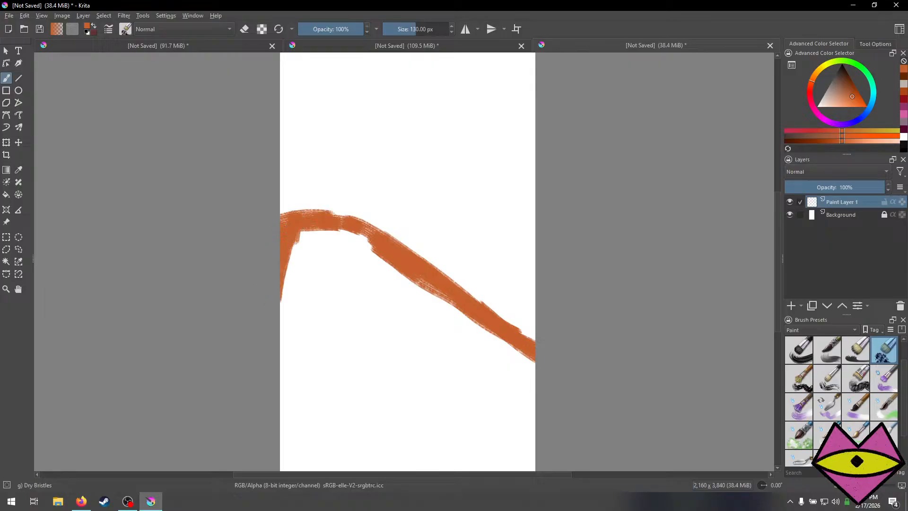
Fill the whole area beneath the crest with burnt orange down to the canvas's lower edge.
left_click_drag(288, 238, 301, 473)
left_click_drag(293, 290, 298, 471)
left_click_drag(282, 418, 284, 468)
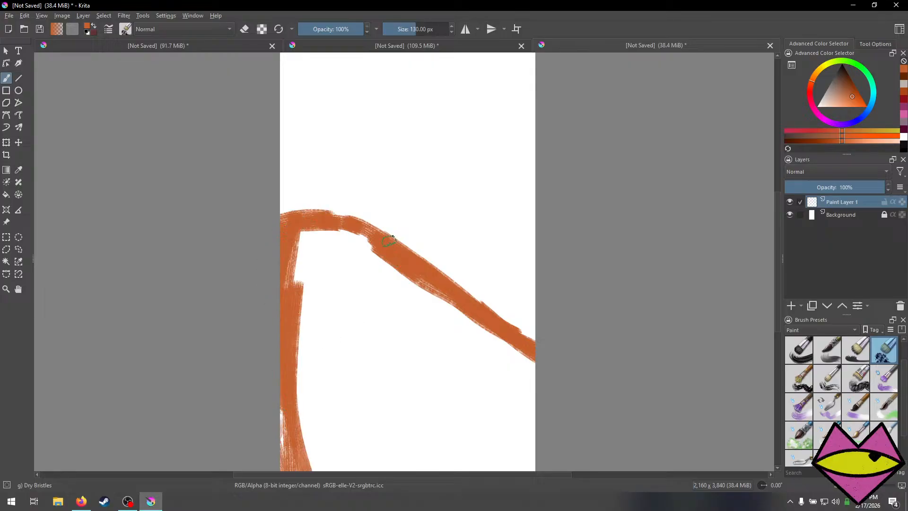
left_click_drag(388, 251, 391, 217)
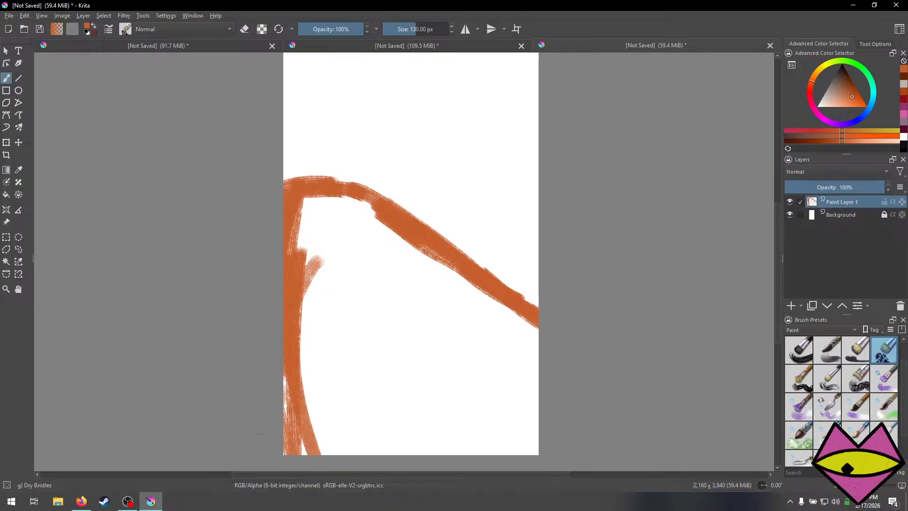
left_click_drag(285, 378, 301, 374)
mouse_move(298, 431)
left_mouse_down()
mouse_move(321, 428)
mouse_move(304, 381)
mouse_move(298, 201)
mouse_move(311, 199)
mouse_move(372, 239)
mouse_move(315, 209)
mouse_move(333, 195)
mouse_move(378, 202)
mouse_move(337, 186)
mouse_move(344, 199)
mouse_move(309, 202)
mouse_move(439, 260)
mouse_move(352, 208)
mouse_move(427, 261)
mouse_move(359, 200)
mouse_move(425, 236)
mouse_move(443, 270)
mouse_move(413, 245)
mouse_move(545, 345)
mouse_move(501, 297)
left_mouse_up()
mouse_move(536, 350)
left_mouse_down()
mouse_move(491, 331)
mouse_move(503, 348)
mouse_move(415, 263)
left_mouse_up()
left_click_drag(487, 314, 369, 246)
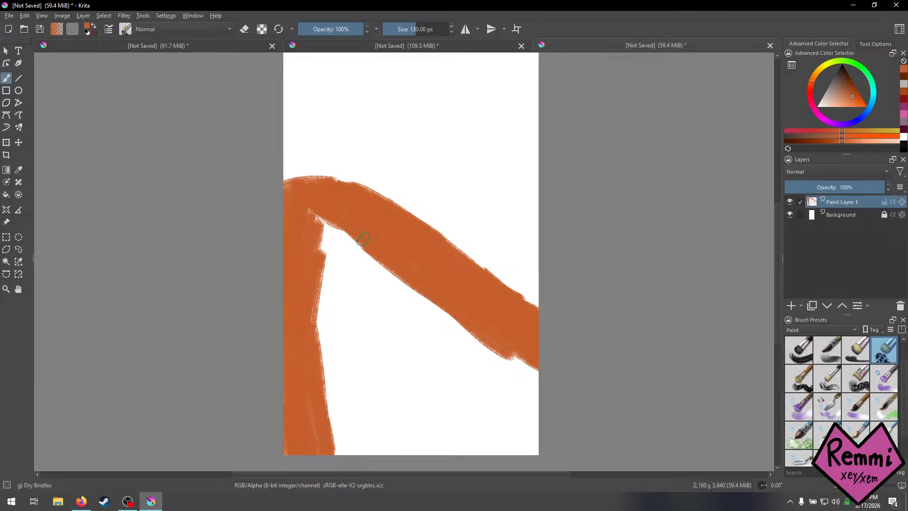
mouse_move(321, 276)
left_mouse_down()
mouse_move(356, 217)
mouse_move(330, 223)
mouse_move(334, 339)
mouse_move(316, 441)
left_mouse_up()
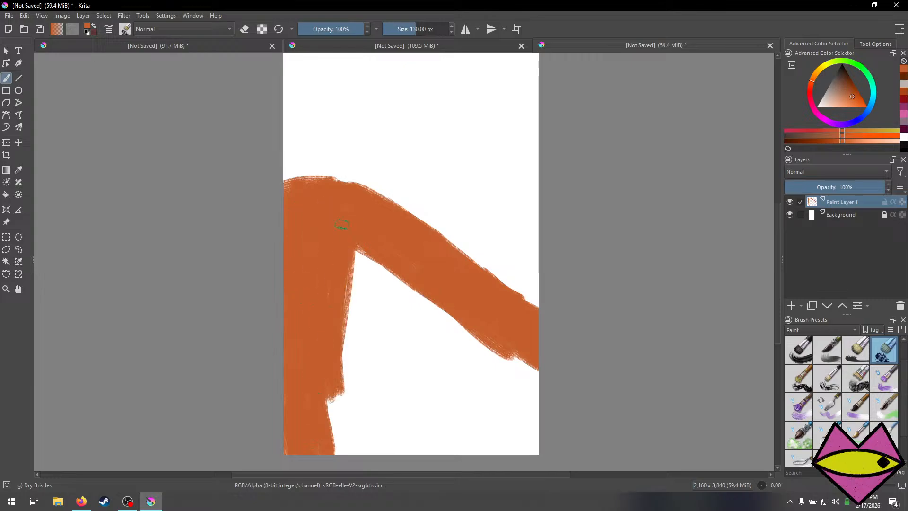
mouse_move(341, 224)
left_mouse_down()
mouse_move(310, 346)
mouse_move(343, 461)
left_mouse_up()
mouse_move(331, 410)
left_mouse_down()
mouse_move(352, 436)
mouse_move(386, 221)
mouse_move(370, 239)
mouse_move(337, 361)
mouse_move(344, 439)
mouse_move(373, 291)
mouse_move(380, 316)
mouse_move(363, 375)
mouse_move(365, 438)
mouse_move(341, 301)
mouse_move(330, 307)
mouse_move(347, 460)
mouse_move(361, 432)
mouse_move(391, 421)
left_mouse_up()
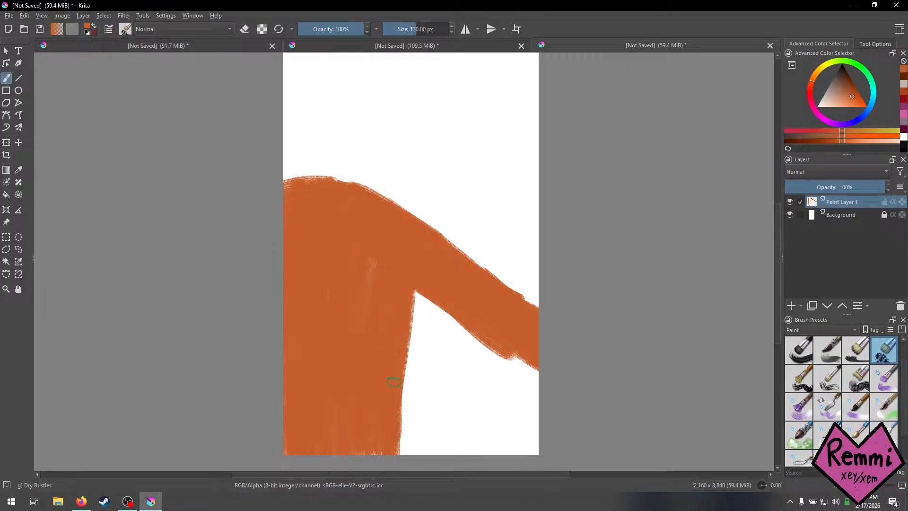
mouse_move(394, 382)
left_mouse_down()
mouse_move(415, 396)
mouse_move(422, 372)
mouse_move(397, 420)
mouse_move(430, 256)
left_mouse_up()
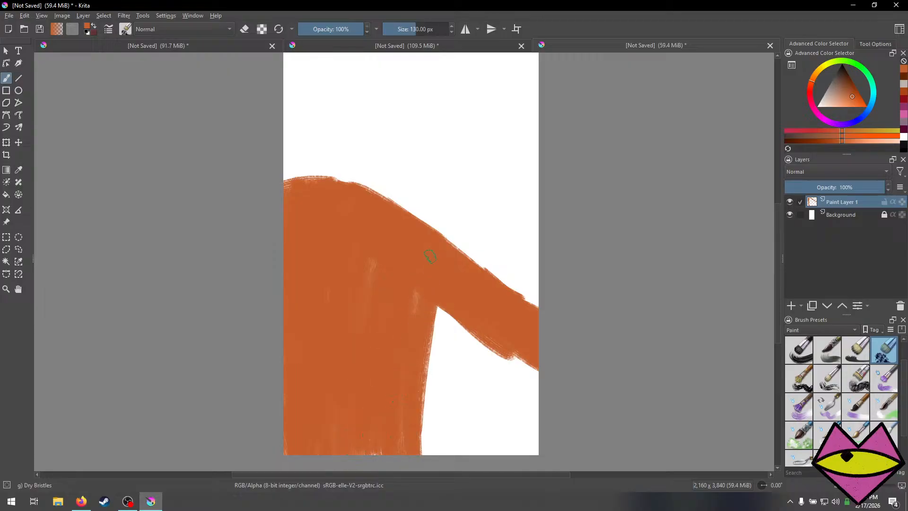
mouse_move(428, 303)
left_mouse_down()
mouse_move(438, 425)
mouse_move(438, 299)
mouse_move(442, 335)
mouse_move(456, 311)
mouse_move(465, 425)
mouse_move(492, 359)
mouse_move(502, 420)
mouse_move(525, 449)
mouse_move(505, 362)
mouse_move(529, 377)
left_mouse_up()
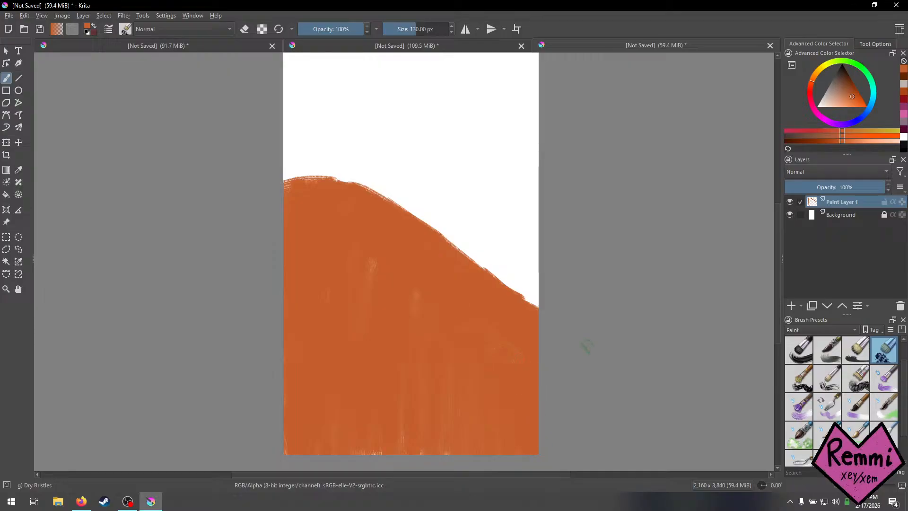
Choose a dark navy blue and paint a solid band across the canvas directly above the orange hill, following its crest.
left_click(869, 111)
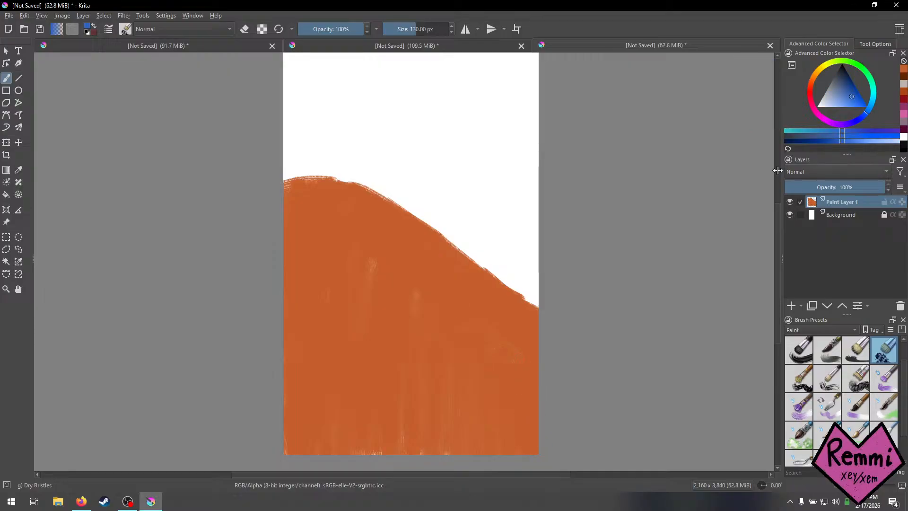
left_click(850, 87)
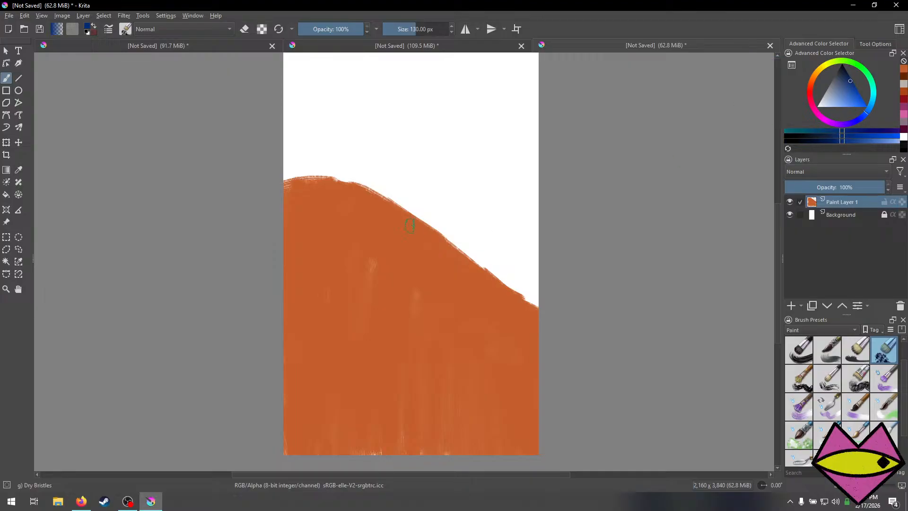
mouse_move(429, 180)
left_mouse_down()
mouse_move(533, 274)
mouse_move(480, 251)
mouse_move(500, 268)
mouse_move(517, 263)
mouse_move(454, 189)
mouse_move(445, 134)
mouse_move(415, 131)
left_mouse_up()
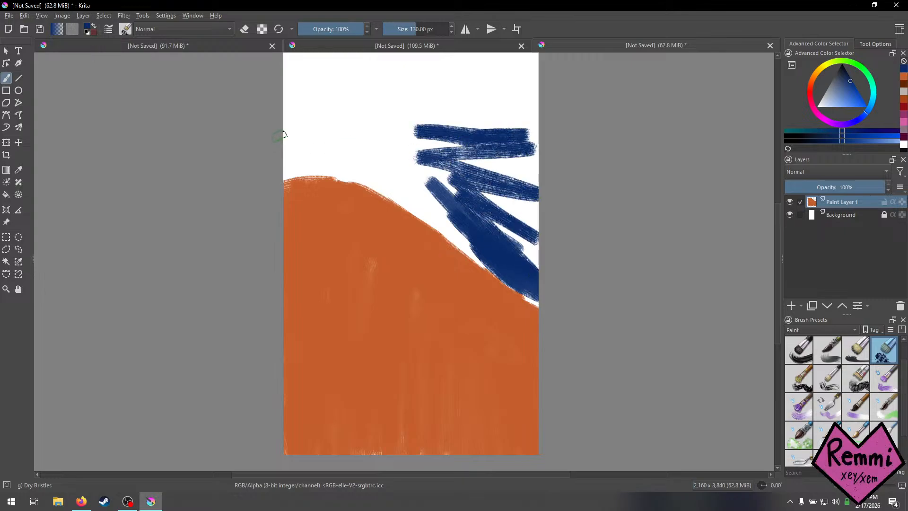
mouse_move(283, 136)
left_mouse_down()
mouse_move(449, 135)
mouse_move(364, 126)
left_mouse_up()
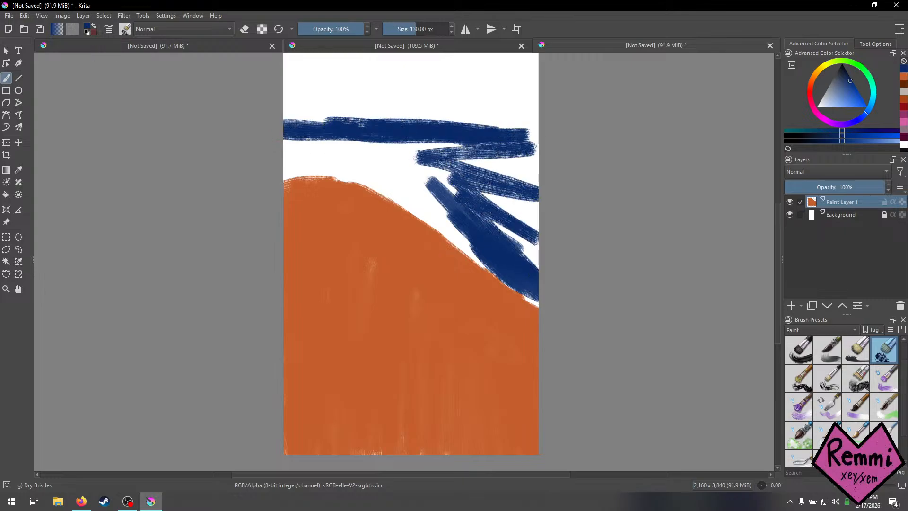
mouse_move(575, 144)
left_mouse_down()
mouse_move(436, 135)
mouse_move(546, 152)
mouse_move(352, 139)
mouse_move(473, 152)
mouse_move(274, 144)
mouse_move(267, 151)
mouse_move(320, 159)
mouse_move(263, 171)
mouse_move(338, 159)
mouse_move(386, 178)
mouse_move(341, 167)
mouse_move(370, 178)
mouse_move(347, 174)
left_mouse_up()
mouse_move(421, 203)
left_mouse_down()
mouse_move(461, 246)
mouse_move(413, 204)
mouse_move(449, 225)
left_mouse_up()
left_click_drag(481, 254, 532, 302)
left_click_drag(532, 302, 475, 258)
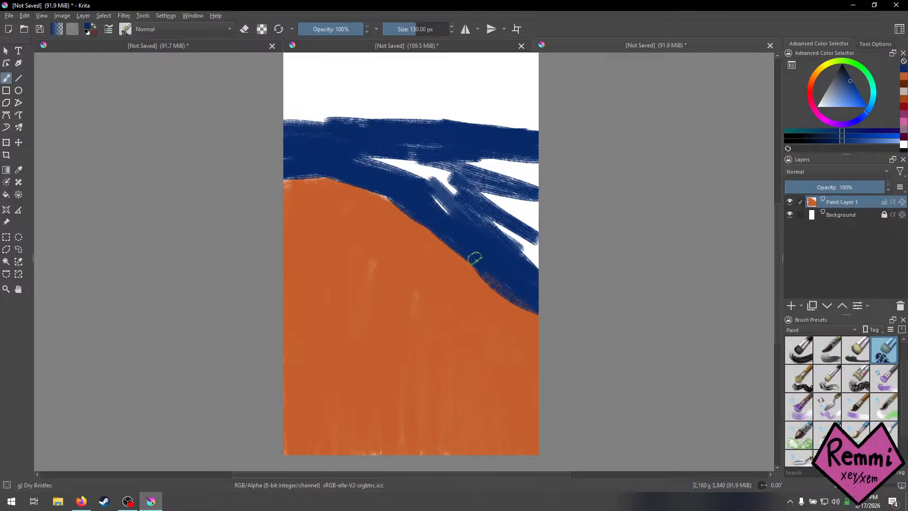
left_click_drag(532, 266, 535, 188)
mouse_move(524, 227)
left_mouse_down()
mouse_move(533, 266)
mouse_move(502, 248)
mouse_move(510, 241)
mouse_move(491, 241)
mouse_move(467, 145)
mouse_move(461, 225)
mouse_move(433, 176)
mouse_move(431, 143)
mouse_move(402, 151)
mouse_move(457, 172)
mouse_move(403, 163)
mouse_move(436, 180)
left_mouse_up()
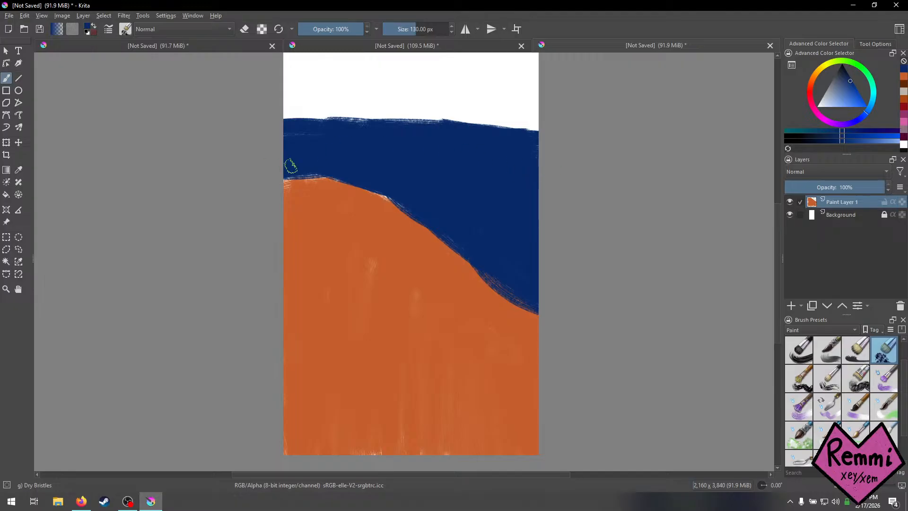
left_click_drag(287, 173, 358, 168)
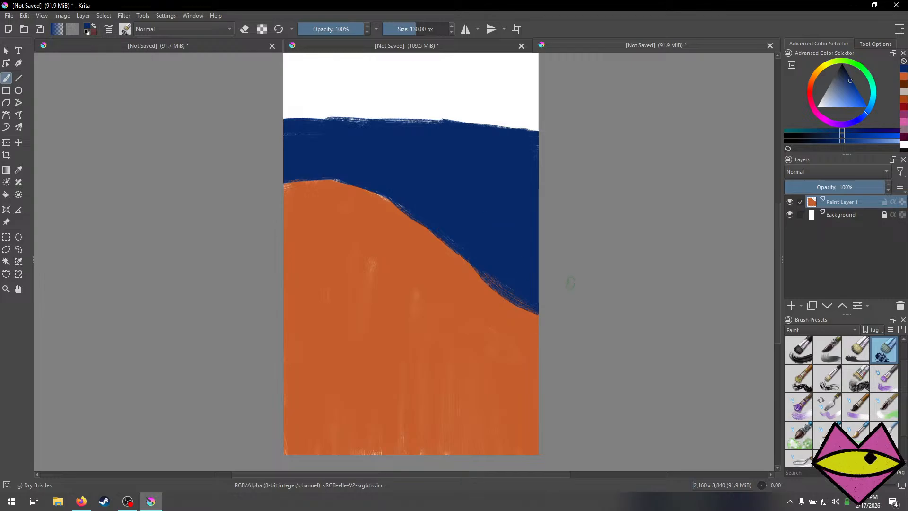
Choose a muted grey-blue and paint the upper part of the sky across the canvas's full width with the 130 px brush.
left_click_drag(849, 103, 832, 90)
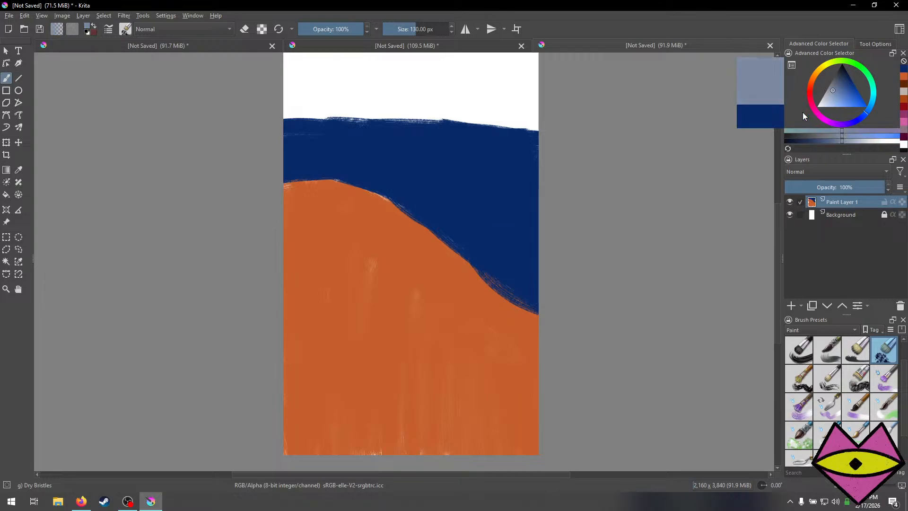
scroll(369, 78, "up", 3)
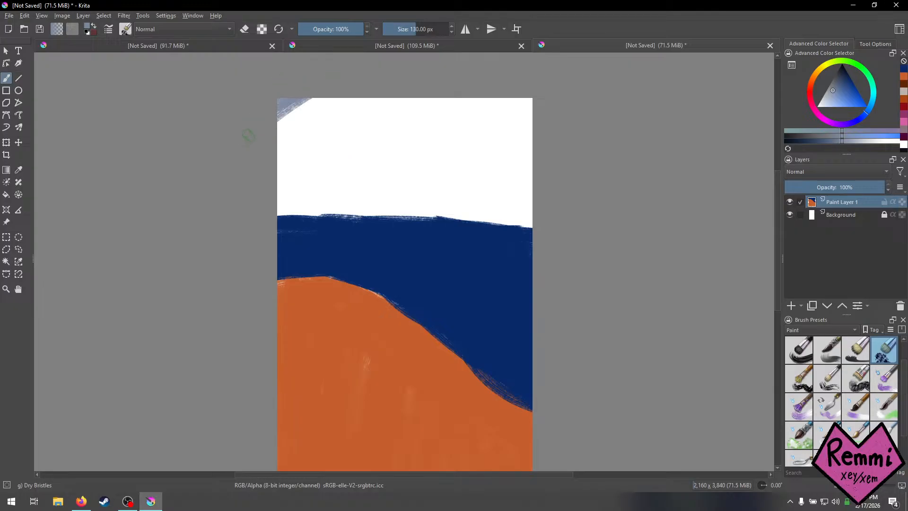
mouse_move(247, 136)
left_mouse_down()
mouse_move(280, 138)
mouse_move(372, 103)
mouse_move(249, 137)
mouse_move(392, 108)
mouse_move(305, 104)
mouse_move(515, 127)
left_mouse_up()
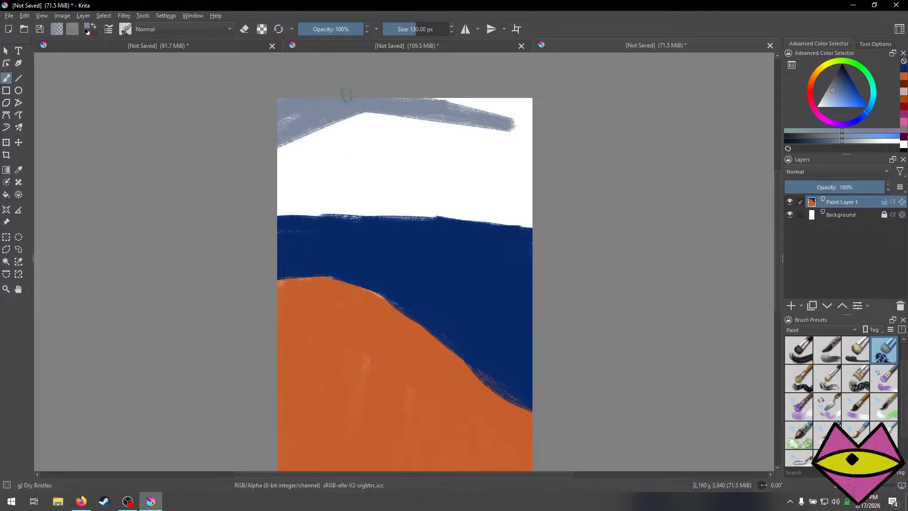
mouse_move(346, 95)
left_mouse_down()
mouse_move(559, 114)
mouse_move(491, 109)
mouse_move(491, 119)
mouse_move(430, 129)
mouse_move(388, 124)
left_mouse_up()
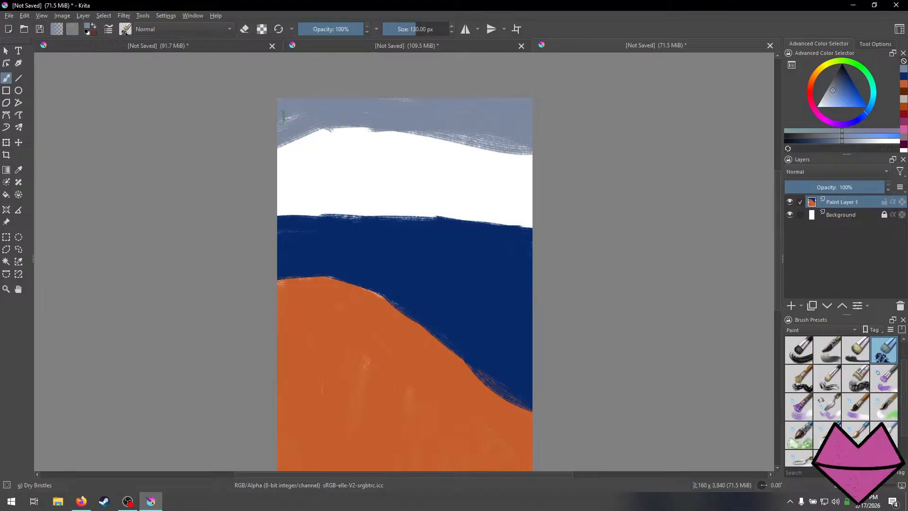
left_click_drag(332, 130, 454, 132)
mouse_move(266, 116)
left_mouse_down()
mouse_move(278, 136)
mouse_move(320, 148)
left_mouse_up()
Enlarge the brush to 188 px and fill the remaining white sky with grey-blue down to the navy band.
key("bracketright")
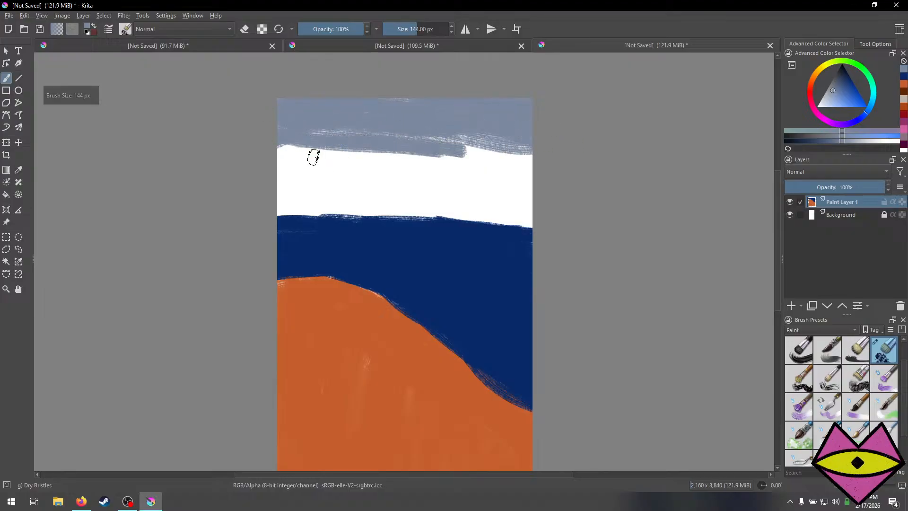
key("bracketright")
mouse_move(260, 142)
left_mouse_down()
mouse_move(243, 164)
mouse_move(251, 169)
mouse_move(244, 201)
mouse_move(383, 201)
mouse_move(286, 191)
mouse_move(464, 194)
mouse_move(428, 205)
mouse_move(501, 198)
mouse_move(565, 208)
mouse_move(559, 185)
mouse_move(463, 137)
mouse_move(375, 141)
mouse_move(389, 155)
left_mouse_up()
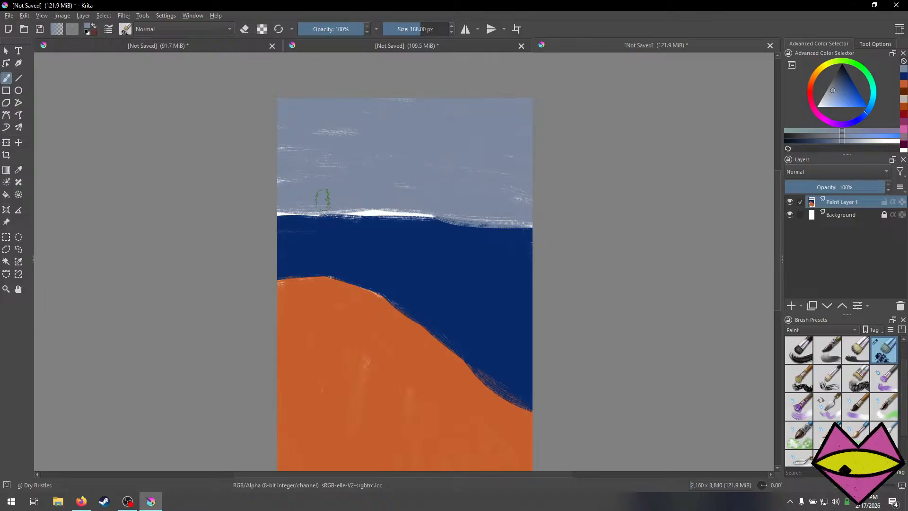
mouse_move(344, 197)
left_mouse_down()
mouse_move(397, 201)
mouse_move(371, 210)
mouse_move(477, 213)
mouse_move(267, 209)
left_mouse_up()
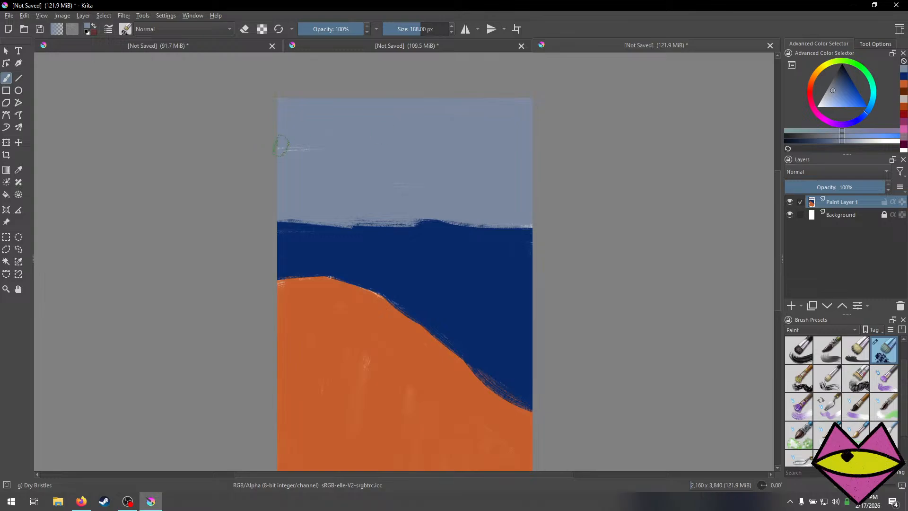
Reduce the brush size to 135 px and choose a dark brown shade of the orange hue.
left_click_drag(649, 166, 655, 75)
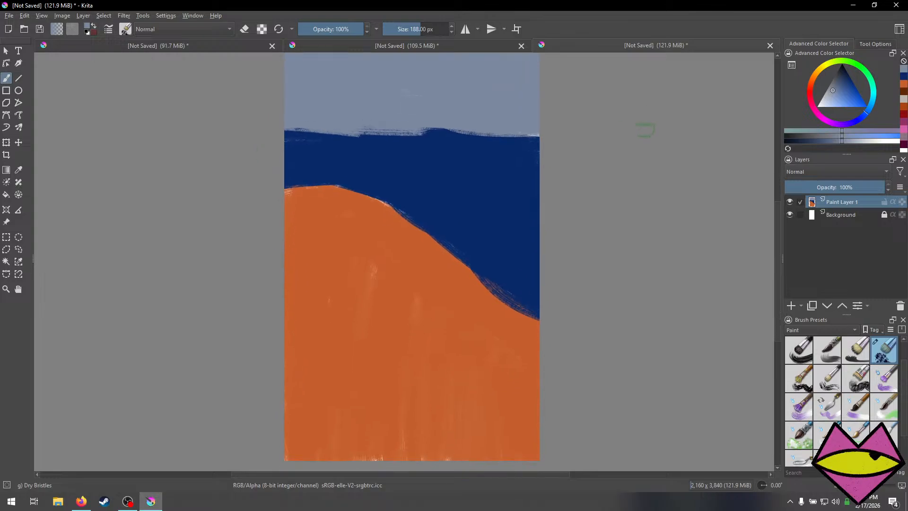
key("bracketleft")
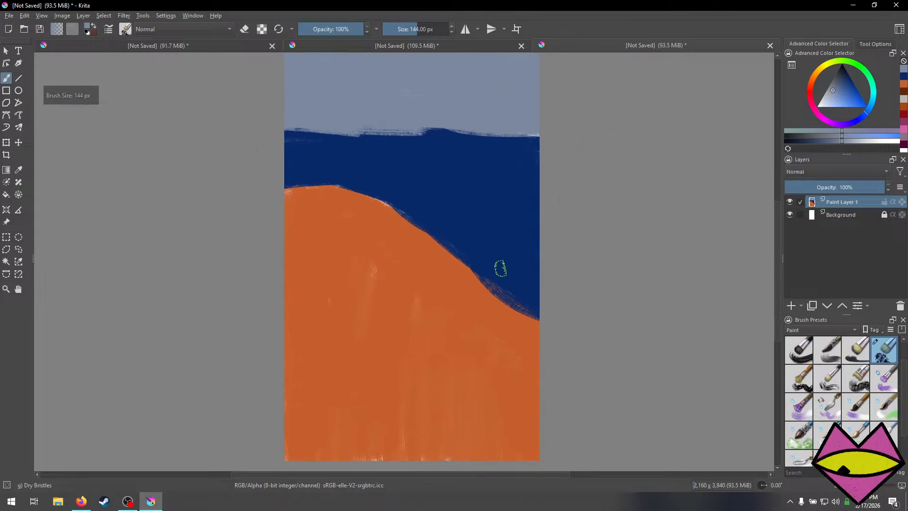
left_click(844, 86)
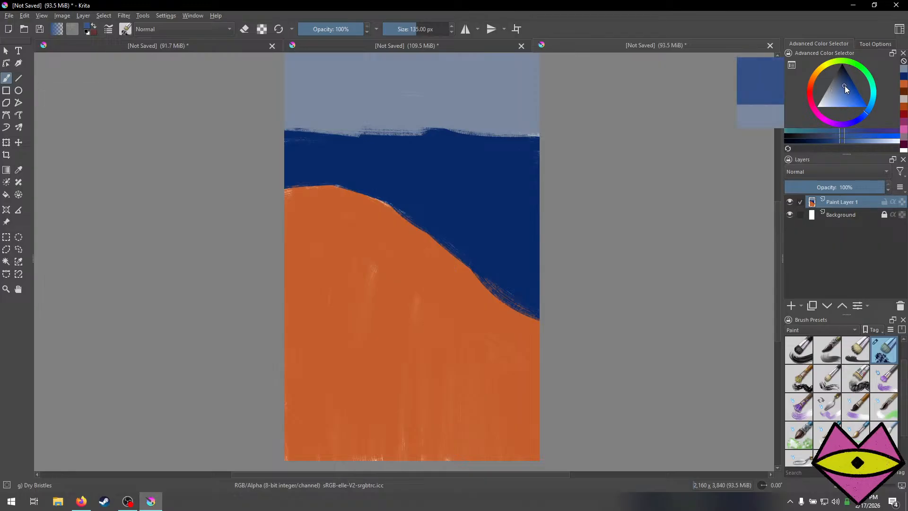
left_click_drag(843, 87, 841, 90)
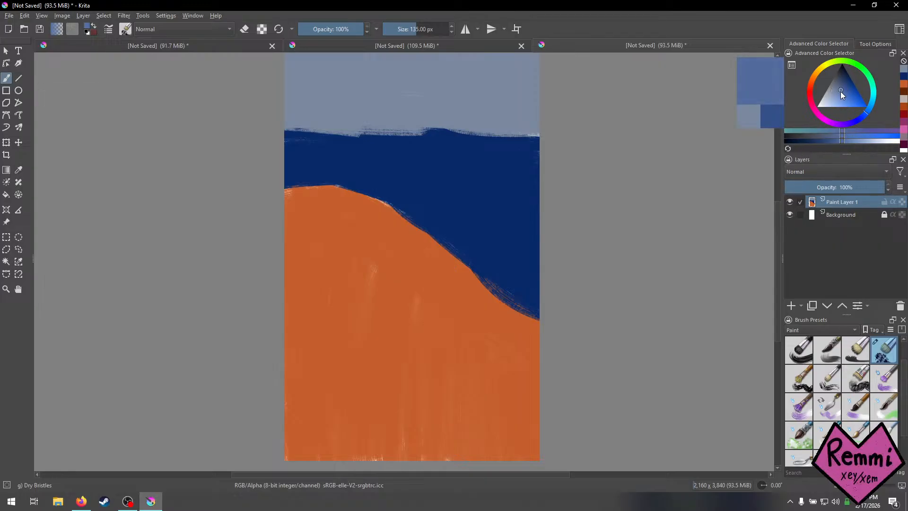
left_click(810, 86)
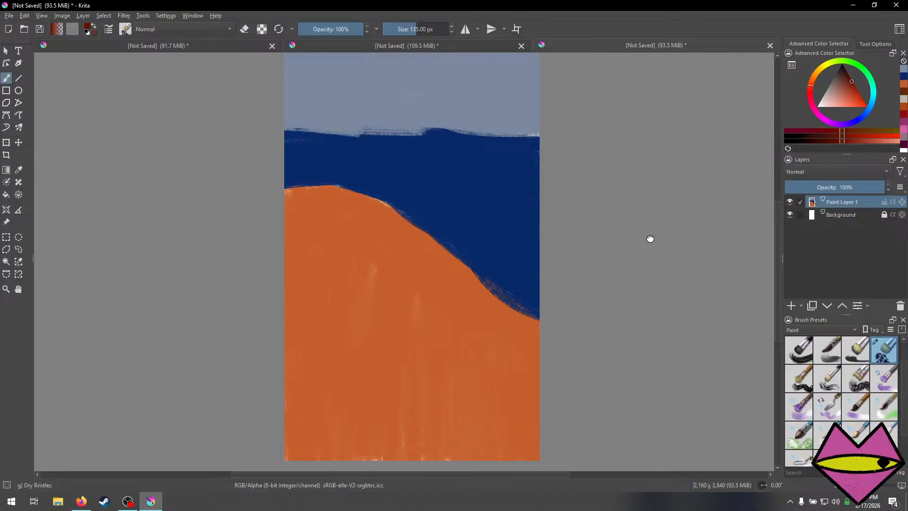
left_click_drag(650, 239, 673, 184)
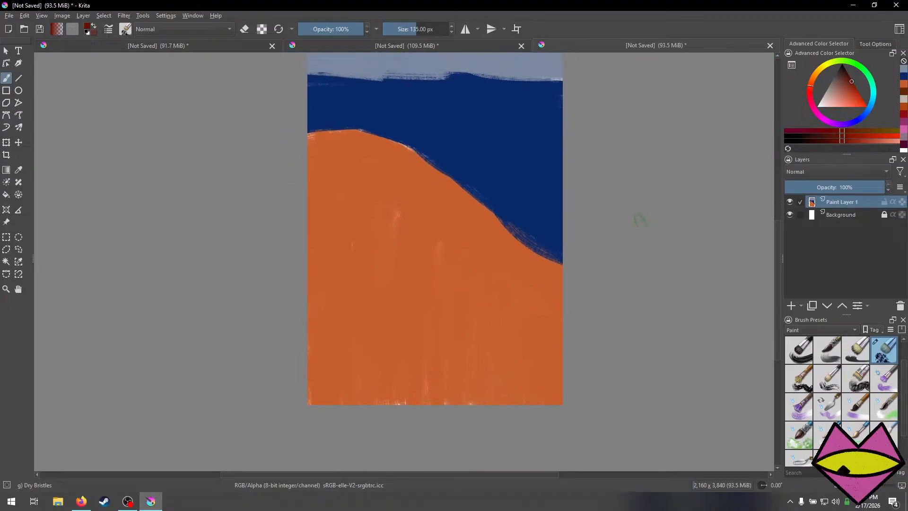
left_click(904, 85)
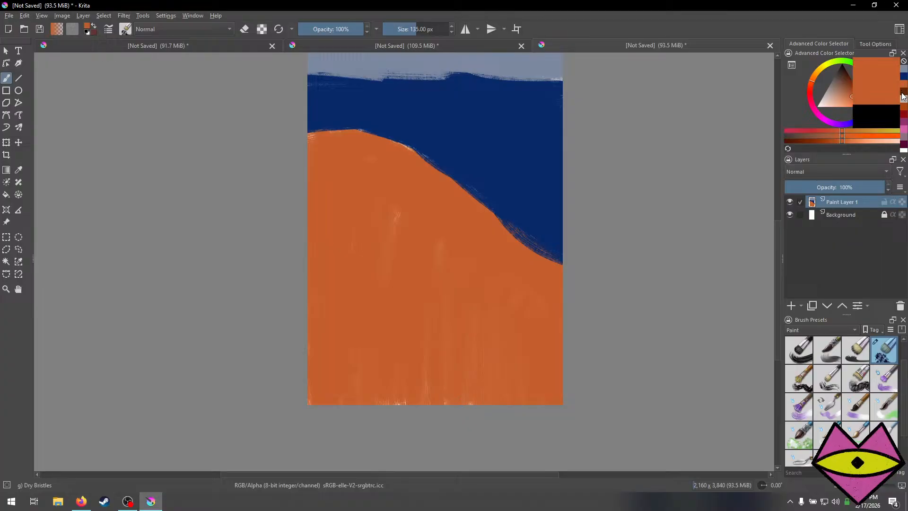
left_click_drag(849, 81, 848, 83)
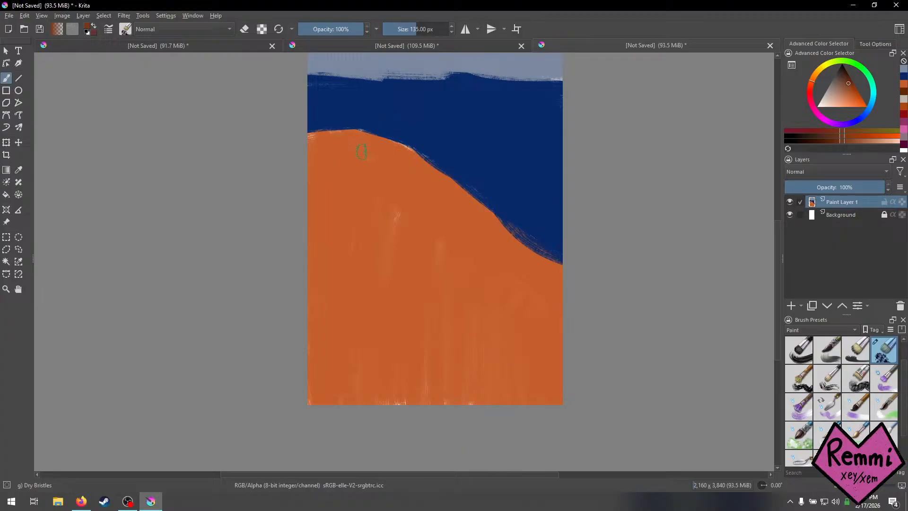
Paint a dark brown band along the hill's crest from the canvas's left edge down to its right edge.
mouse_move(368, 133)
left_mouse_down()
mouse_move(419, 163)
mouse_move(402, 148)
mouse_move(556, 275)
left_mouse_up()
left_click_drag(525, 249, 541, 263)
mouse_move(561, 303)
left_mouse_down()
mouse_move(538, 288)
mouse_move(532, 271)
mouse_move(568, 287)
mouse_move(479, 251)
mouse_move(514, 267)
mouse_move(512, 255)
mouse_move(419, 198)
mouse_move(498, 244)
mouse_move(420, 184)
mouse_move(470, 209)
mouse_move(415, 165)
mouse_move(432, 181)
mouse_move(375, 164)
mouse_move(418, 194)
mouse_move(311, 186)
mouse_move(375, 180)
mouse_move(294, 176)
mouse_move(374, 166)
mouse_move(292, 156)
mouse_move(362, 146)
mouse_move(314, 141)
mouse_move(357, 140)
mouse_move(342, 138)
mouse_move(401, 162)
mouse_move(374, 158)
mouse_move(408, 161)
left_mouse_up()
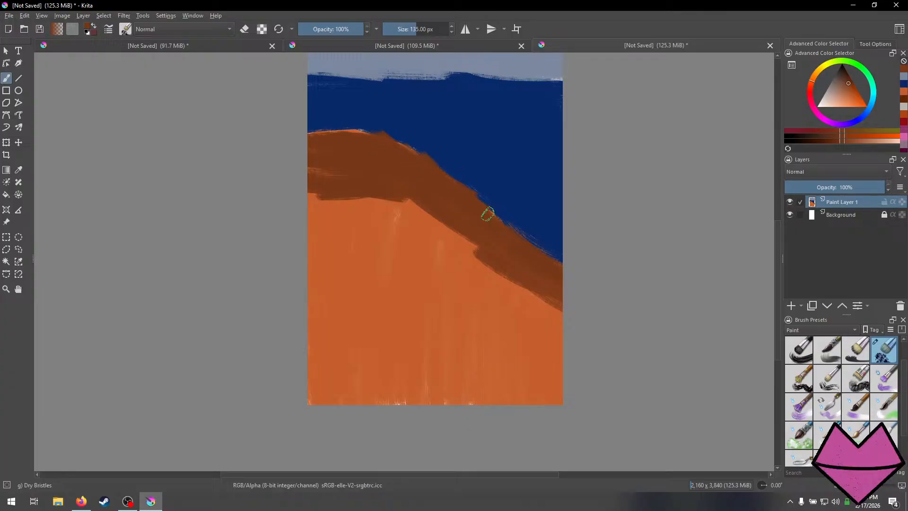
left_click_drag(483, 215, 557, 266)
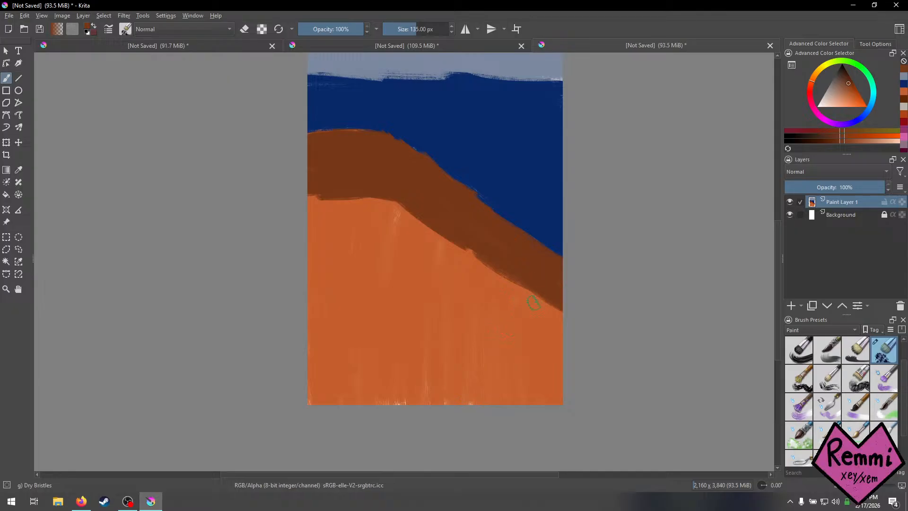
Return to the recent burnt orange and repaint the hill beneath the crest, narrowing the brown band from below.
left_click(903, 91)
left_click_drag(432, 229, 562, 308)
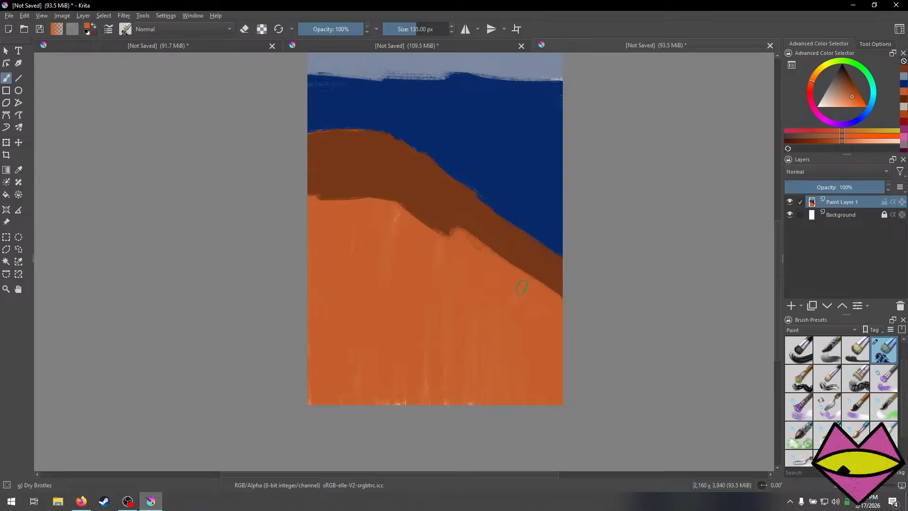
mouse_move(459, 237)
left_mouse_down()
mouse_move(431, 207)
mouse_move(460, 258)
mouse_move(414, 195)
mouse_move(466, 243)
mouse_move(429, 223)
mouse_move(399, 188)
mouse_move(454, 220)
mouse_move(354, 173)
mouse_move(408, 191)
mouse_move(372, 171)
mouse_move(392, 181)
mouse_move(326, 172)
mouse_move(354, 170)
mouse_move(297, 173)
mouse_move(331, 176)
mouse_move(288, 185)
mouse_move(359, 191)
mouse_move(324, 197)
mouse_move(311, 195)
mouse_move(388, 199)
mouse_move(369, 192)
left_mouse_up()
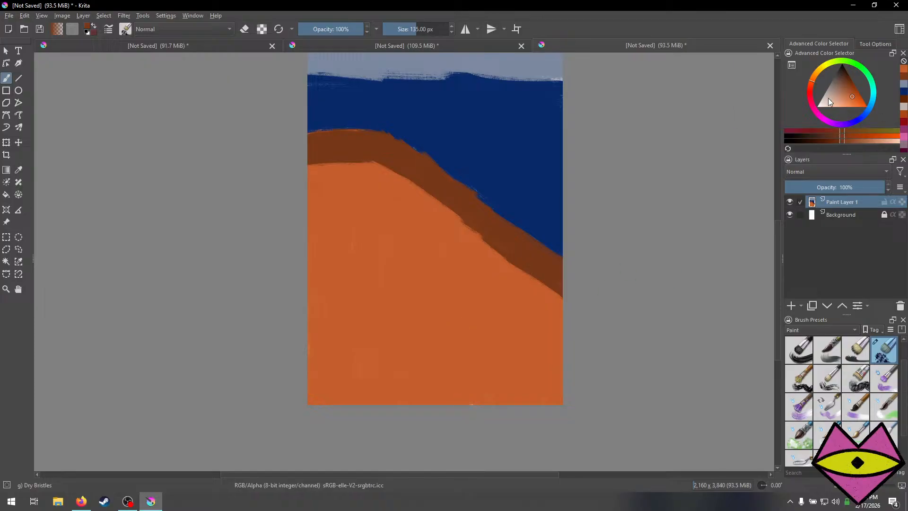
Choose a lighter orange and paint a small oval head on the hill just below the brown band.
left_click(844, 93)
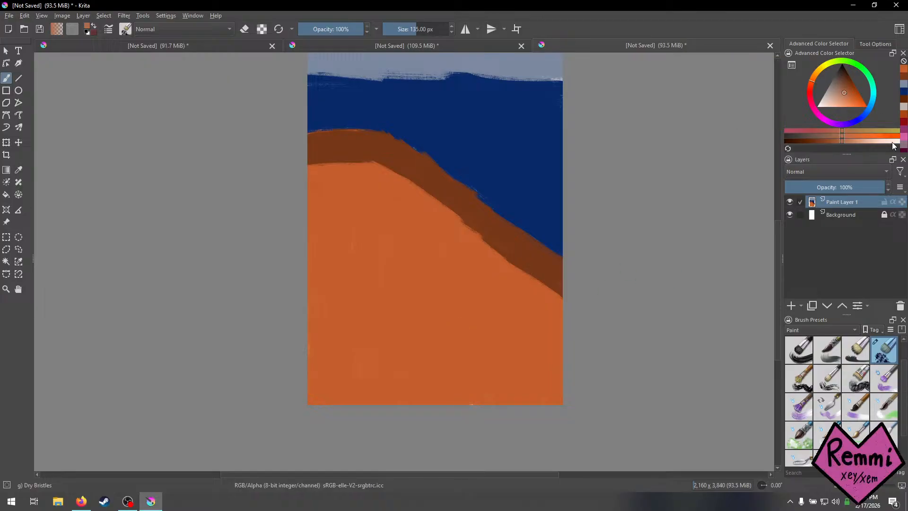
left_click(824, 136)
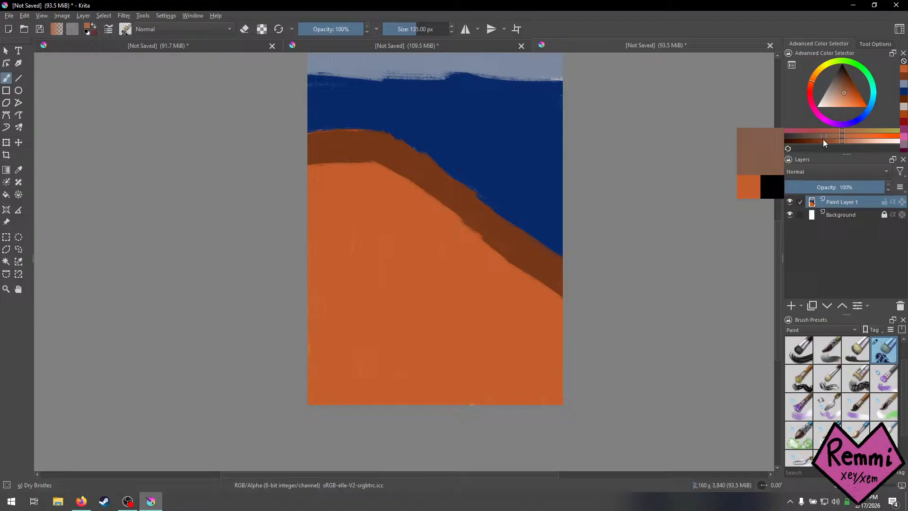
left_click(848, 100)
left_click_drag(848, 99, 848, 101)
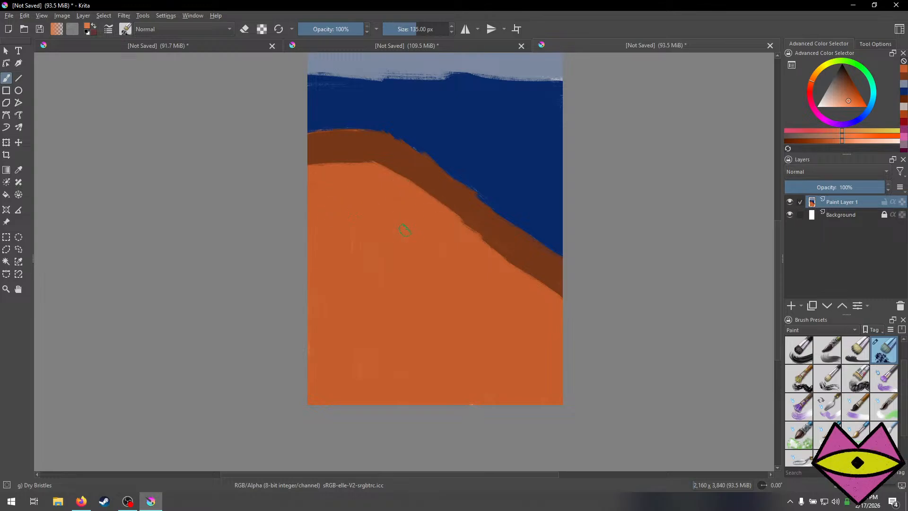
mouse_move(405, 230)
left_mouse_down()
mouse_move(416, 233)
mouse_move(411, 214)
mouse_move(414, 244)
left_mouse_up()
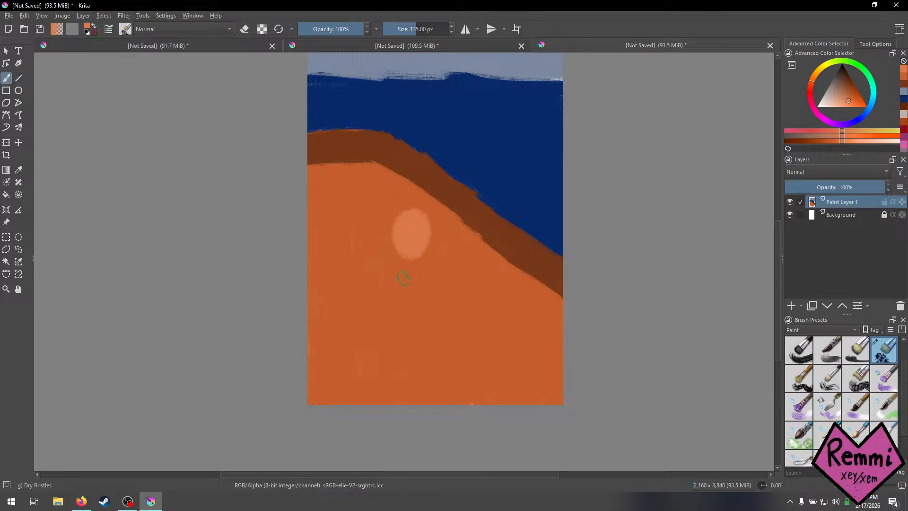
Reduce the brush to 90 px and paint a neck, shoulders, filled torso and two legs beneath the oval head.
key("bracketleft")
key("bracketleft")
key("bracketleft")
key("bracketleft")
key("bracketleft")
key("bracketleft")
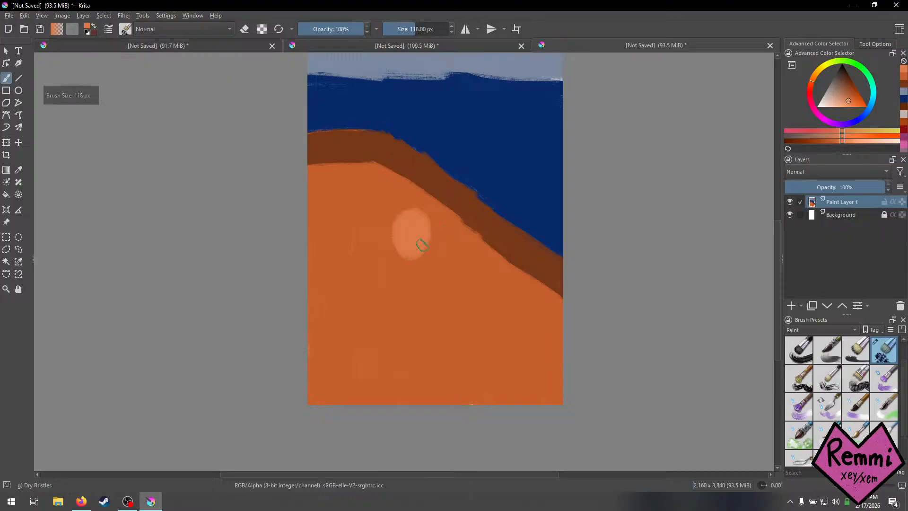
mouse_move(405, 248)
left_mouse_down()
mouse_move(403, 265)
mouse_move(378, 286)
mouse_move(416, 280)
mouse_move(428, 289)
mouse_move(413, 284)
left_mouse_up()
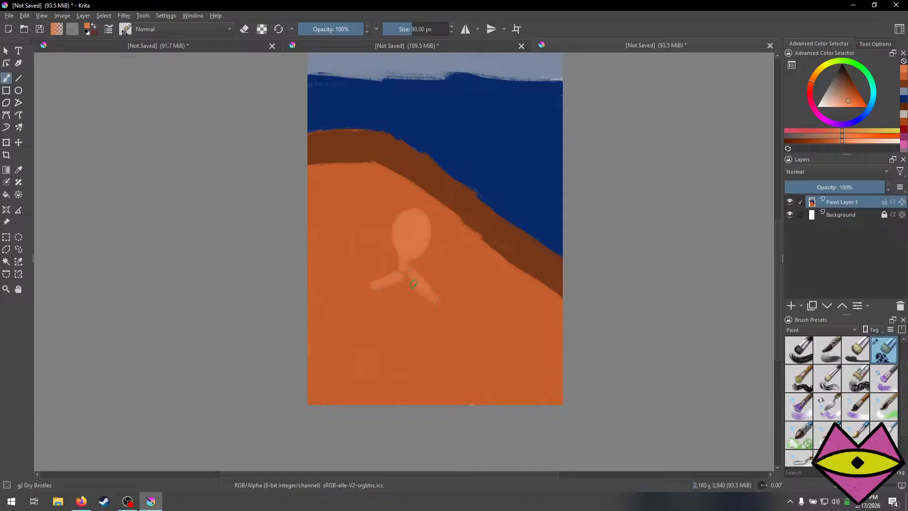
left_click_drag(379, 308, 382, 337)
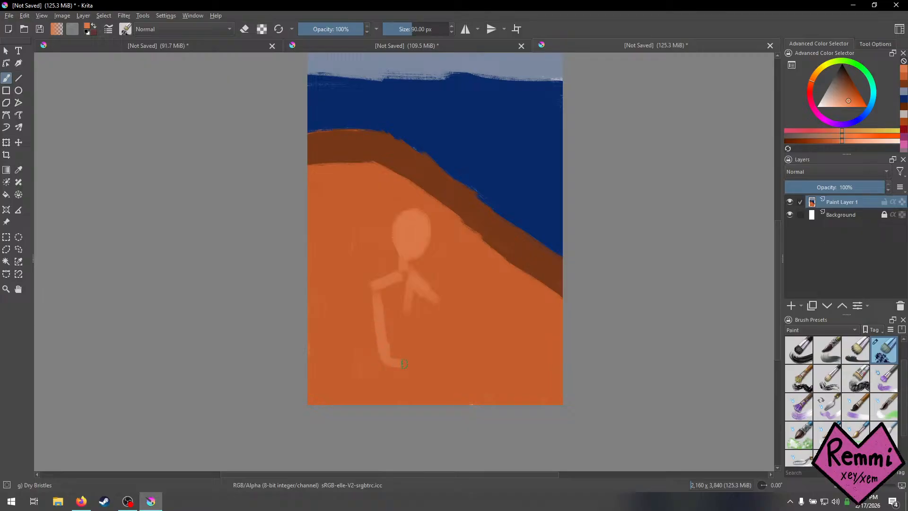
mouse_move(410, 363)
left_mouse_down()
mouse_move(433, 302)
mouse_move(422, 299)
mouse_move(418, 318)
mouse_move(407, 275)
left_mouse_up()
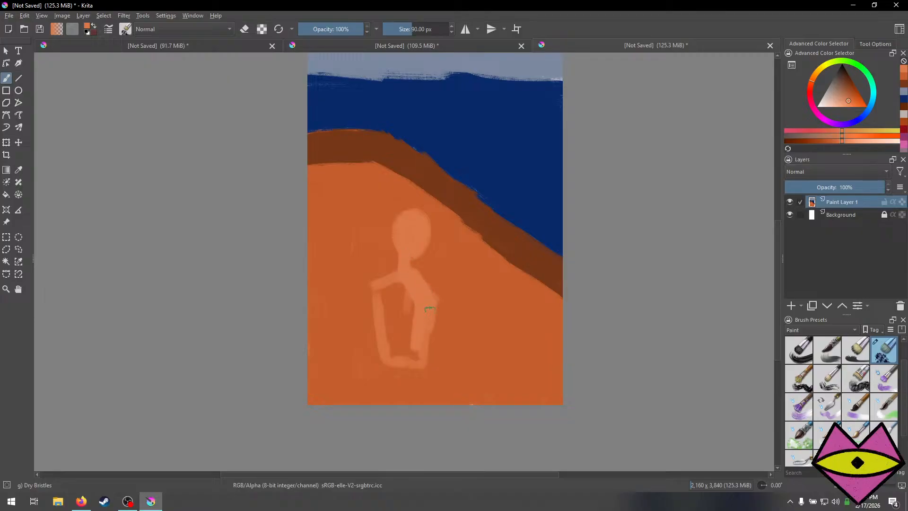
mouse_move(433, 328)
left_mouse_down()
mouse_move(414, 351)
mouse_move(396, 322)
mouse_move(390, 300)
mouse_move(402, 277)
mouse_move(376, 297)
mouse_move(387, 344)
mouse_move(381, 339)
mouse_move(392, 334)
mouse_move(423, 369)
mouse_move(387, 360)
mouse_move(388, 424)
mouse_move(398, 363)
mouse_move(395, 423)
mouse_move(419, 364)
mouse_move(422, 396)
mouse_move(417, 359)
mouse_move(428, 408)
mouse_move(427, 345)
left_mouse_up()
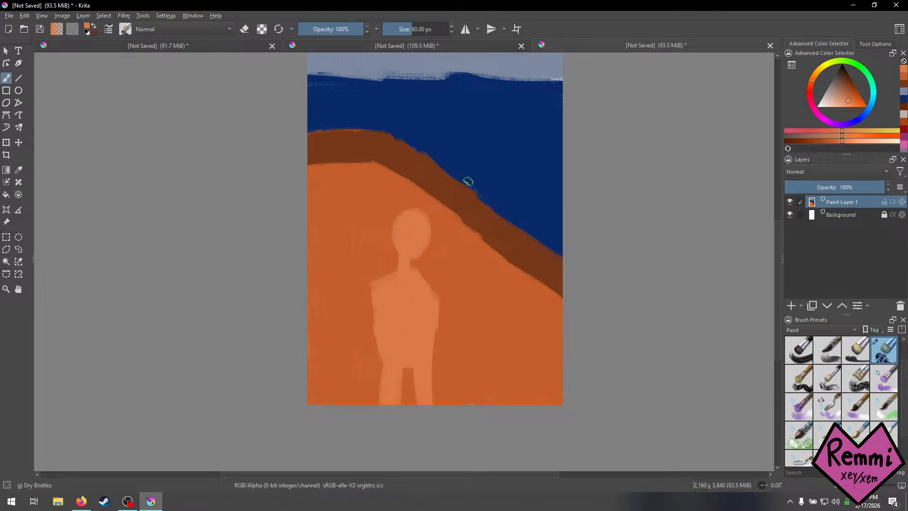
Try to reshape the figure's left shoulder and arm with a paint stroke and an eraser stroke.
right_click(365, 232)
right_click(366, 246)
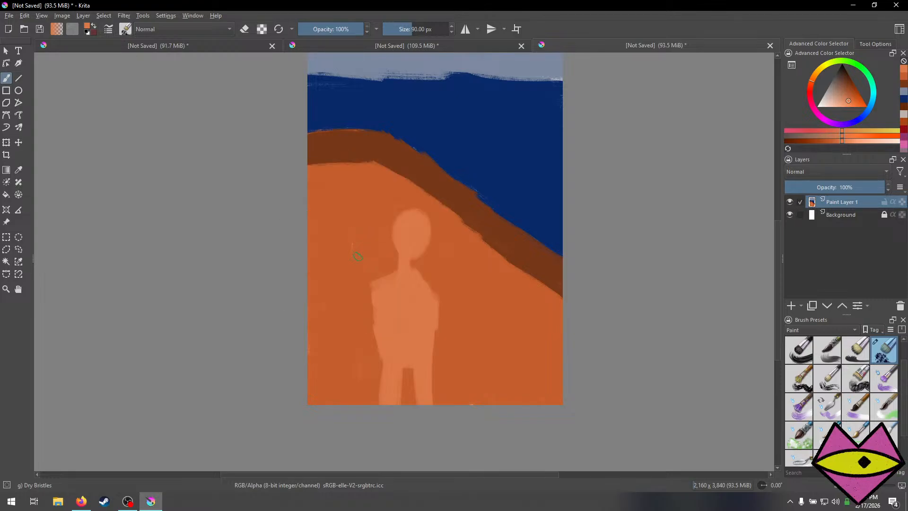
left_click_drag(367, 271, 368, 318)
key("ctrl+z")
right_click(387, 267)
right_click(387, 268)
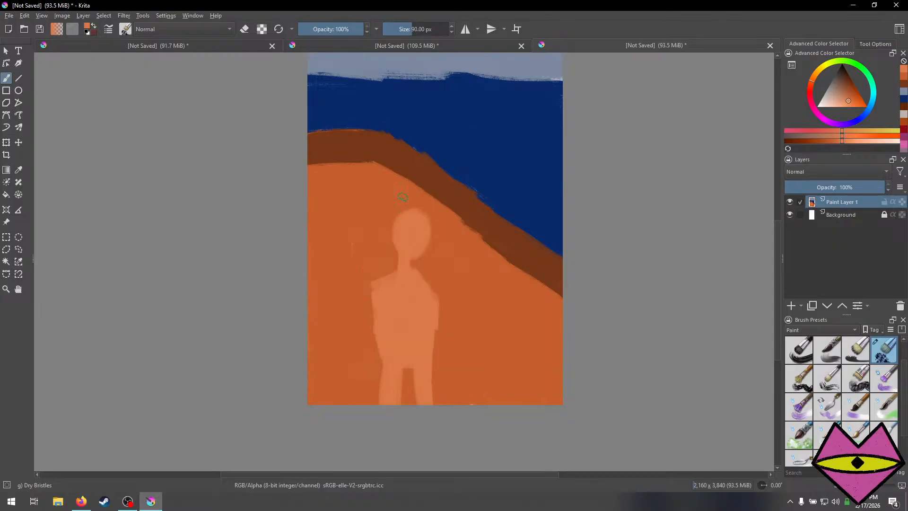
key("e")
left_click_drag(374, 255, 371, 296)
key("ctrl+z")
left_click(904, 76)
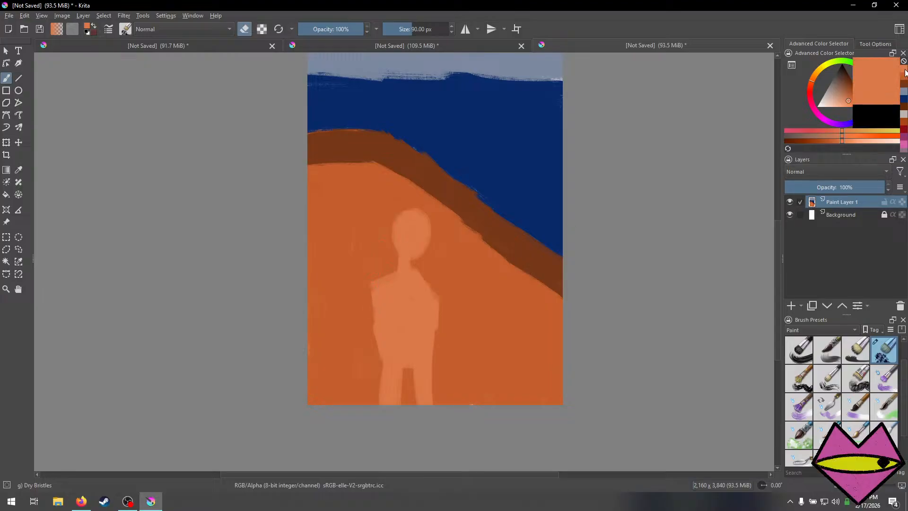
key("e")
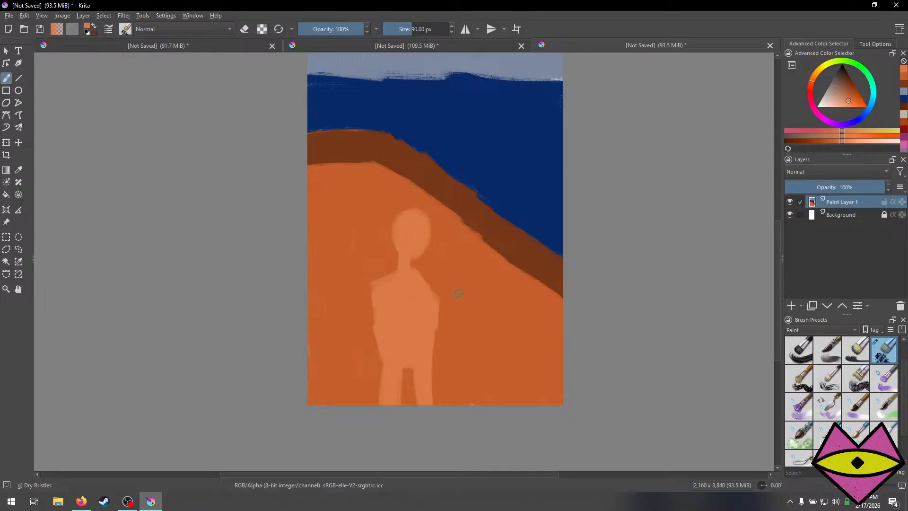
Undo all strokes of the light orange figure and add a new paint layer above Paint Layer 1.
key("ctrl+z")
key("ctrl+z")
key("ctrl+z")
key("ctrl+z")
key("ctrl+z")
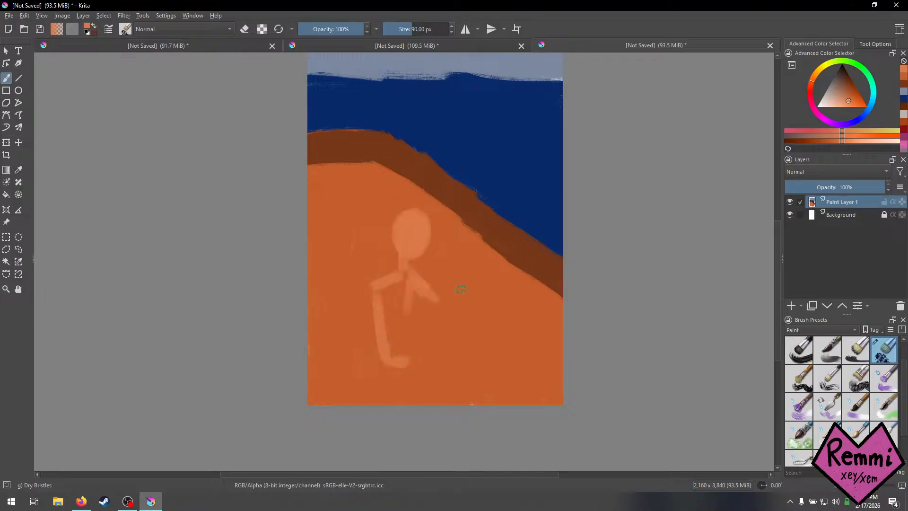
key("ctrl+z")
key("ctrl+z")
key("ctrl+z")
key("ctrl+z")
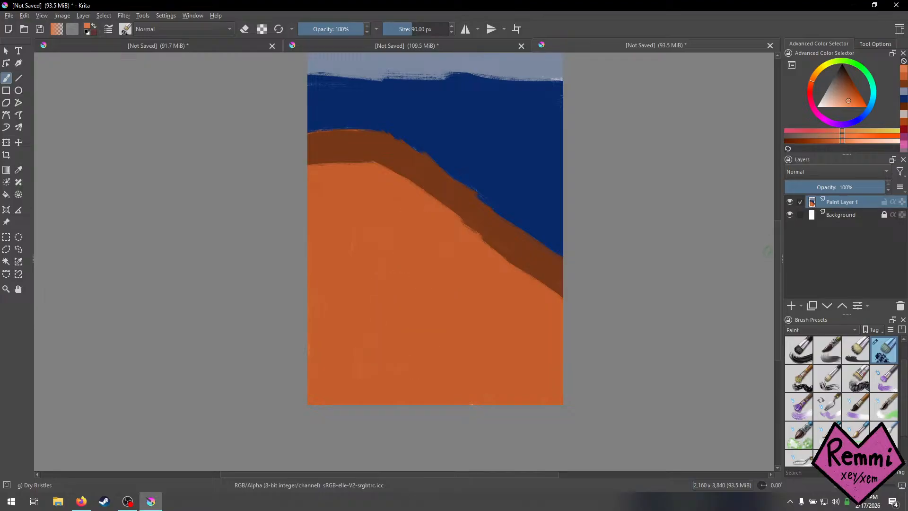
left_click(790, 306)
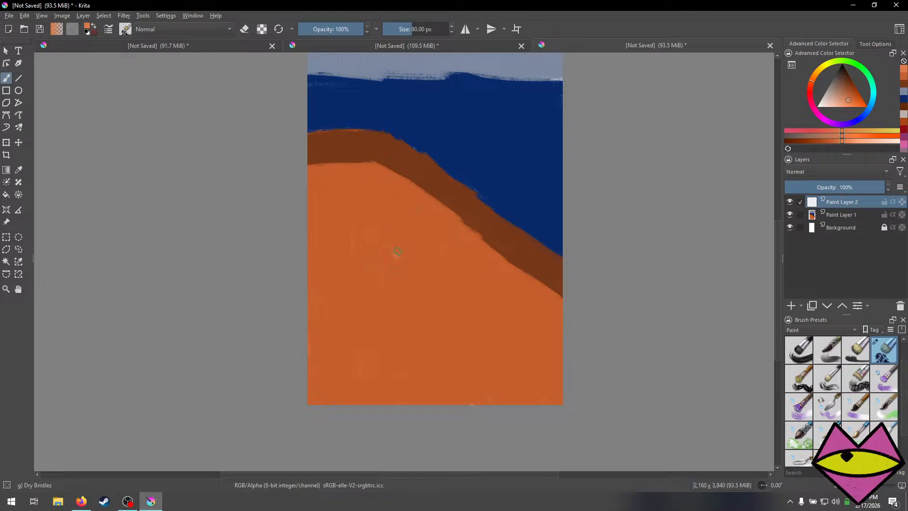
Paint a light orange figure with an oval head, neck, filled torso and two legs on Paint Layer 2.
mouse_move(399, 255)
left_mouse_down()
mouse_move(399, 284)
mouse_move(398, 273)
mouse_move(382, 294)
mouse_move(406, 290)
mouse_move(385, 299)
mouse_move(383, 328)
mouse_move(385, 319)
mouse_move(391, 358)
mouse_move(399, 359)
mouse_move(412, 298)
mouse_move(405, 351)
mouse_move(404, 323)
left_mouse_up()
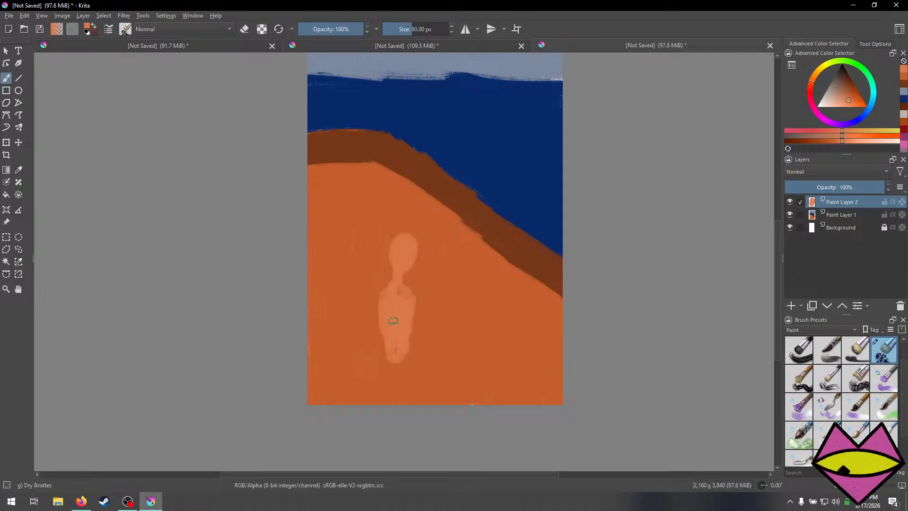
left_click_drag(384, 403, 388, 372)
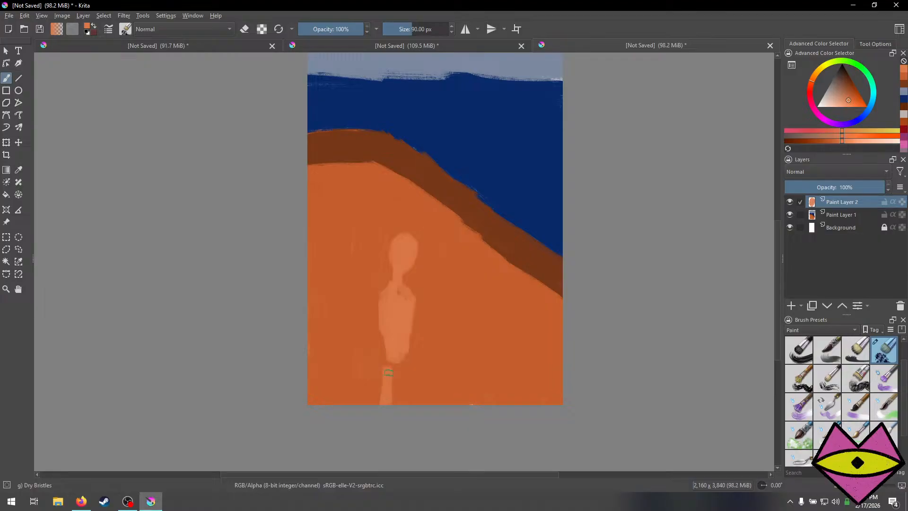
mouse_move(406, 403)
left_mouse_down()
mouse_move(405, 352)
mouse_move(403, 392)
mouse_move(388, 315)
left_mouse_up()
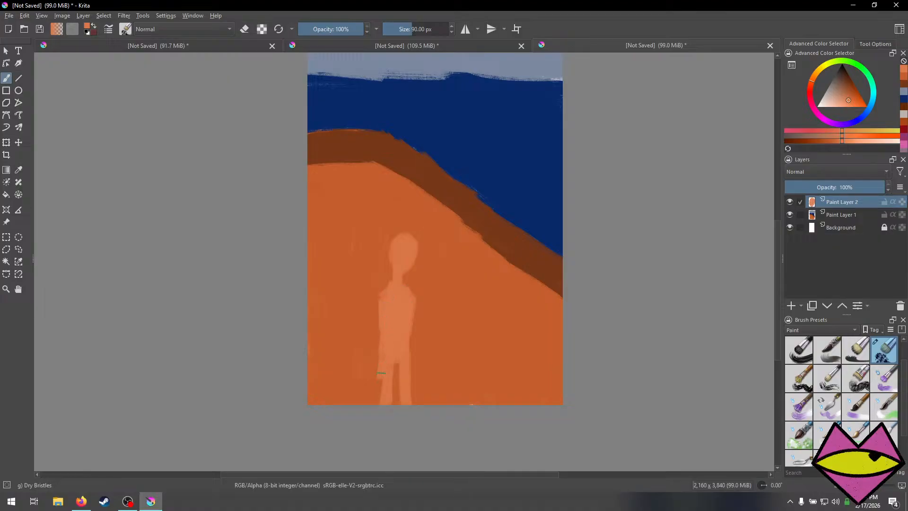
left_click_drag(381, 373, 382, 412)
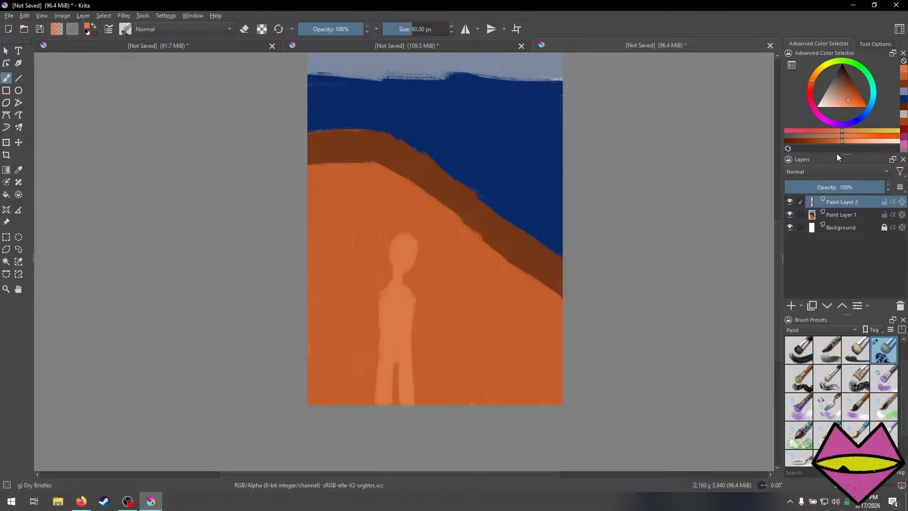
Try painting dark reddish-brown V-neck clothing over the figure's chest.
left_click(821, 67)
left_click(809, 88)
mouse_move(810, 88)
left_mouse_down()
mouse_move(861, 102)
mouse_move(856, 89)
left_mouse_up()
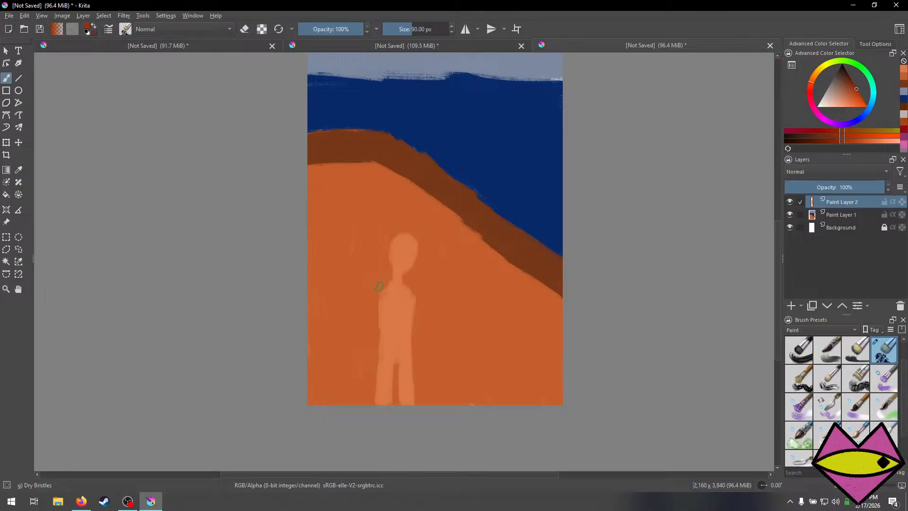
mouse_move(385, 292)
left_mouse_down()
mouse_move(392, 319)
mouse_move(409, 293)
mouse_move(410, 325)
mouse_move(406, 336)
mouse_move(403, 315)
mouse_move(398, 339)
left_mouse_up()
Undo the dark reddish-brown strokes on the figure's torso.
key("ctrl+z")
key("ctrl+z")
key("ctrl+z")
key("ctrl+z")
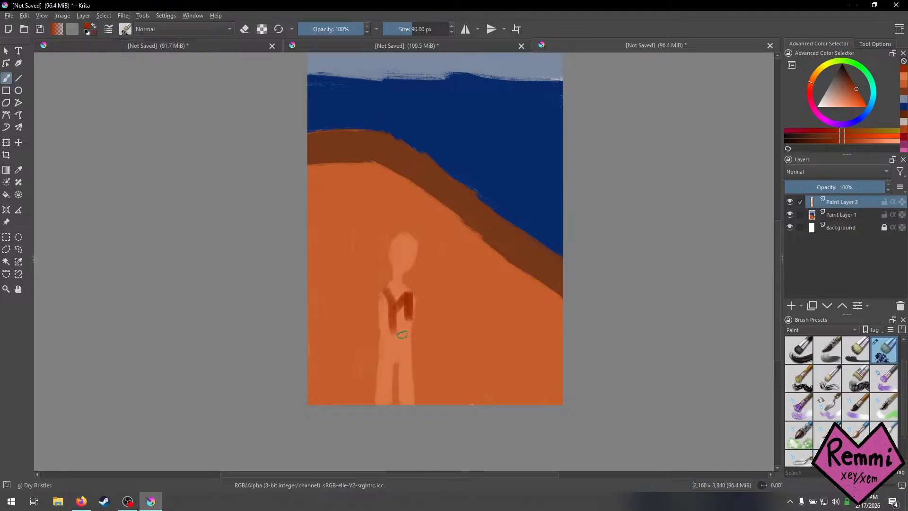
key("ctrl+z")
key("ctrl+z")
key("ctrl+z")
key("ctrl+z")
key("ctrl+z")
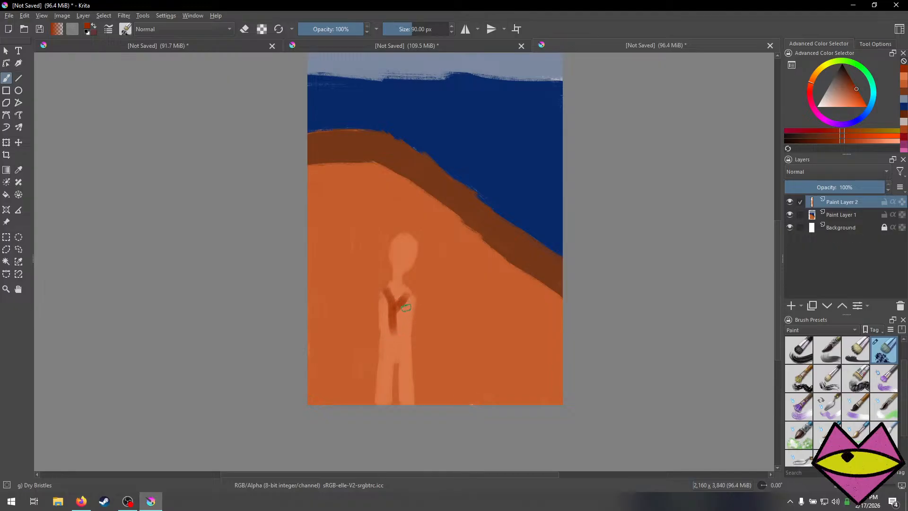
key("ctrl+z")
key("ctrl+z")
key("ctrl+z")
key("ctrl+z")
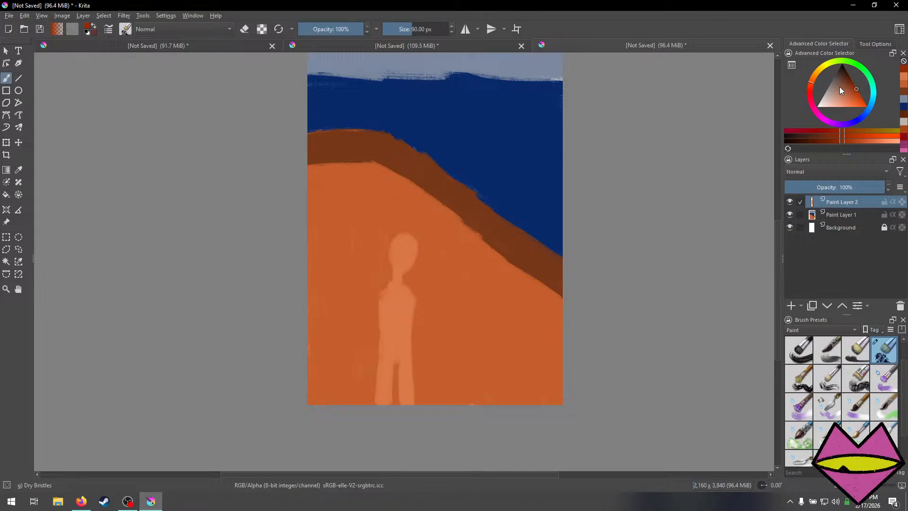
Choose bright yellow, reduce the brush to 63 px and paint a filled V-neck shirt over the figure's torso.
left_click_drag(845, 85, 864, 108)
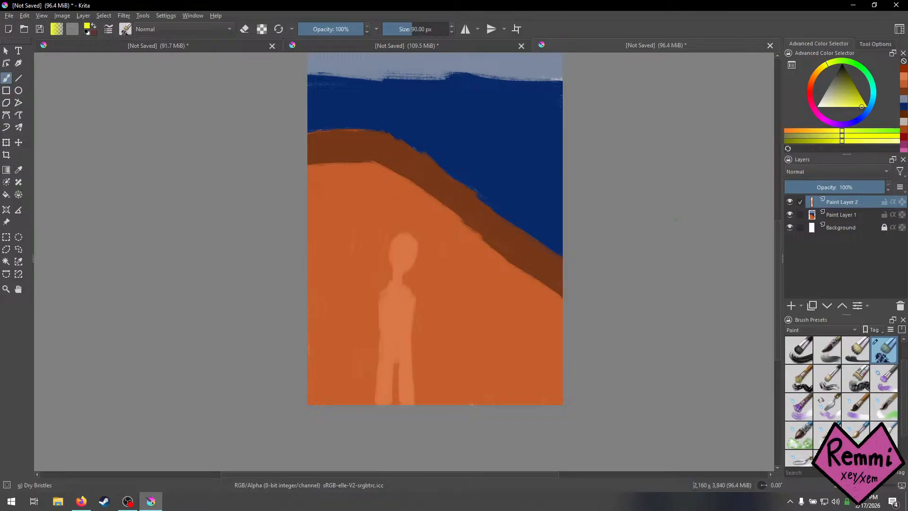
key("bracketleft")
key("bracketleft")
key("bracketleft")
key("bracketleft")
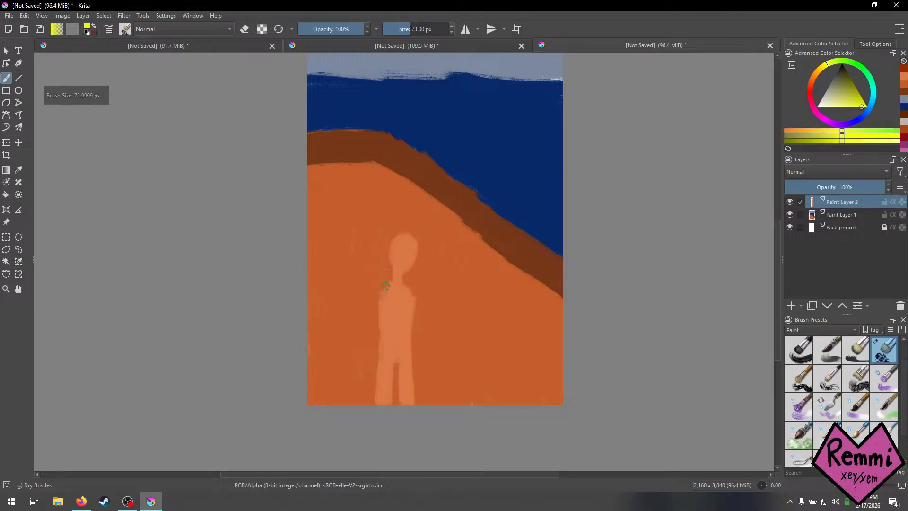
mouse_move(391, 285)
left_mouse_down()
mouse_move(391, 351)
mouse_move(377, 313)
mouse_move(386, 293)
mouse_move(391, 354)
mouse_move(381, 332)
mouse_move(380, 345)
mouse_move(383, 302)
mouse_move(396, 296)
mouse_move(393, 284)
mouse_move(395, 315)
mouse_move(401, 294)
mouse_move(414, 303)
mouse_move(395, 360)
mouse_move(383, 354)
left_mouse_up()
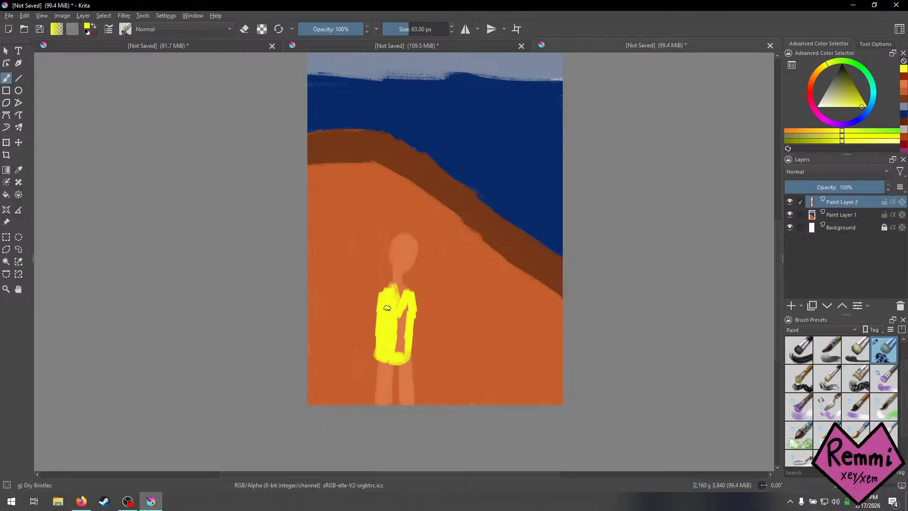
left_click_drag(387, 308, 401, 350)
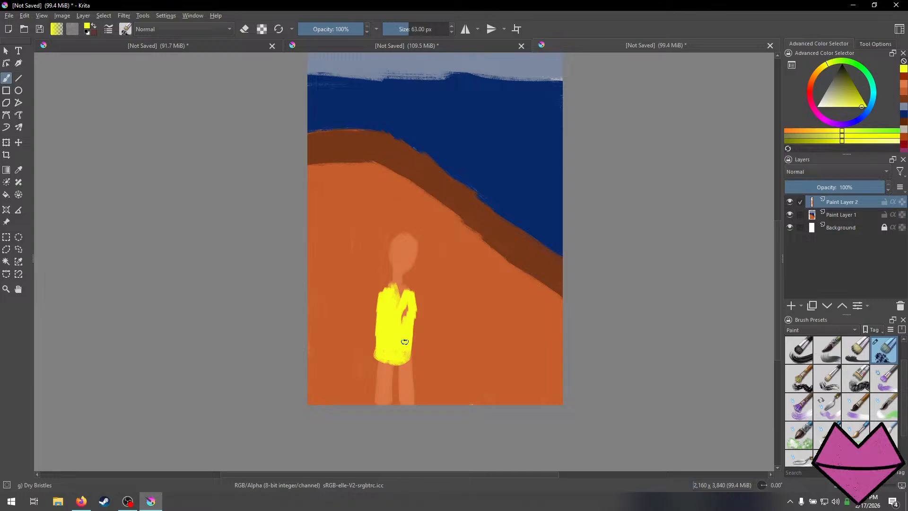
left_click_drag(407, 307, 410, 360)
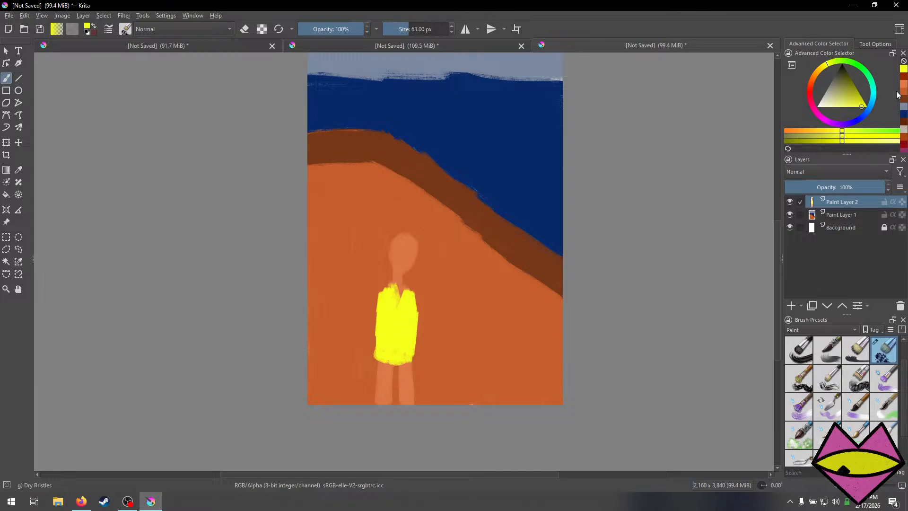
Paint grey trousers over both legs and scale the figure up until its head overlaps the brown crest and navy band.
mouse_move(830, 80)
left_mouse_down()
mouse_move(824, 96)
mouse_move(810, 96)
mouse_move(820, 86)
left_mouse_up()
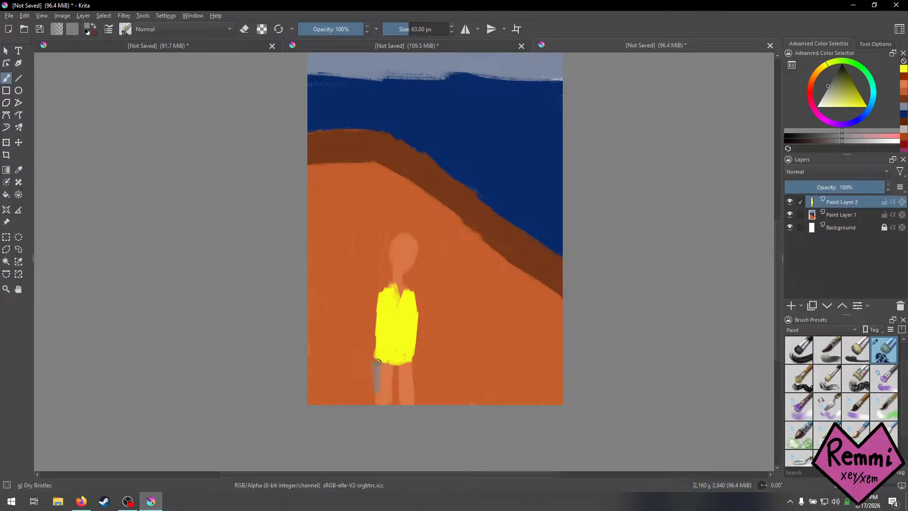
mouse_move(378, 396)
left_mouse_down()
mouse_move(383, 366)
mouse_move(392, 368)
mouse_move(388, 398)
left_mouse_up()
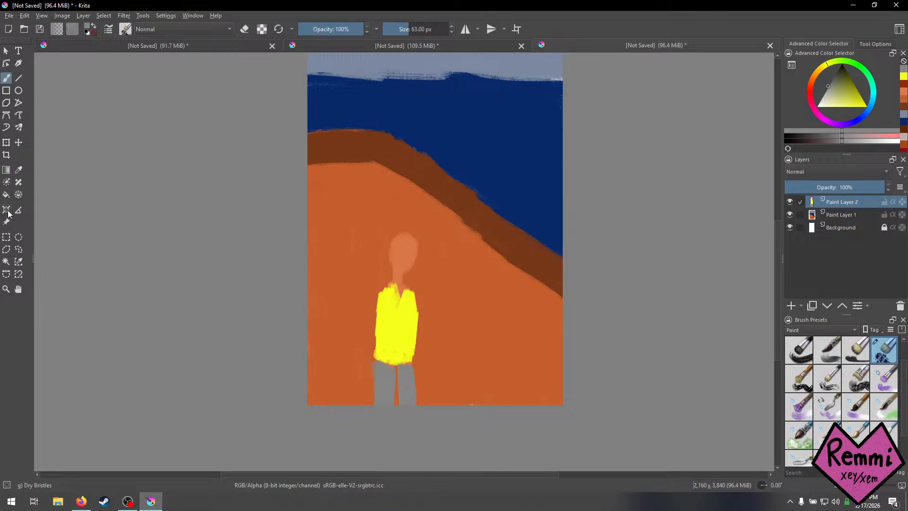
left_click(7, 144)
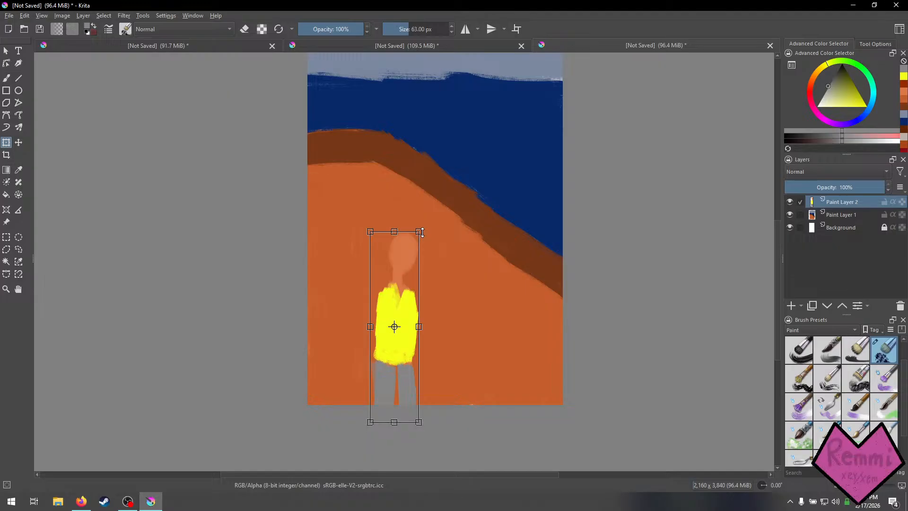
mouse_move(418, 232)
left_mouse_down()
mouse_move(450, 199)
mouse_move(440, 179)
mouse_move(448, 140)
left_mouse_up()
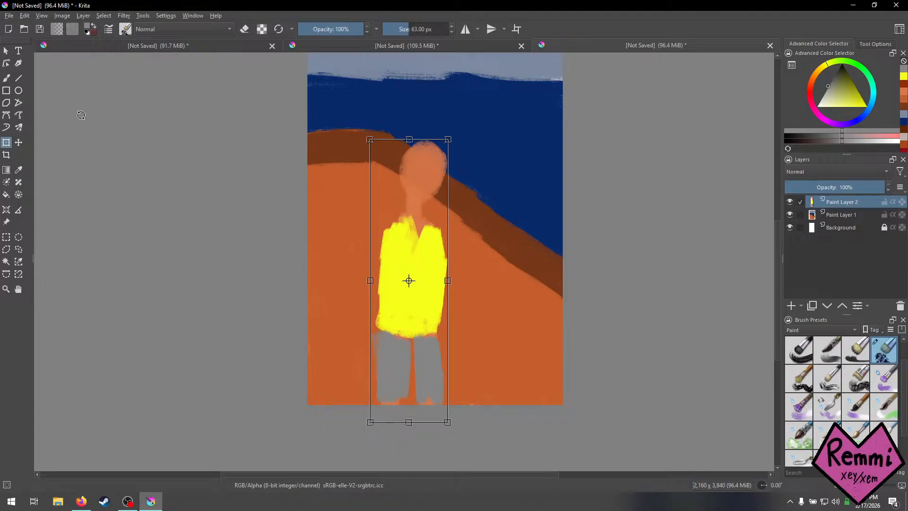
Return to the brush with the light orange skin colour and repaint the neck and the shirt's V-shaped neckline.
left_click(7, 77)
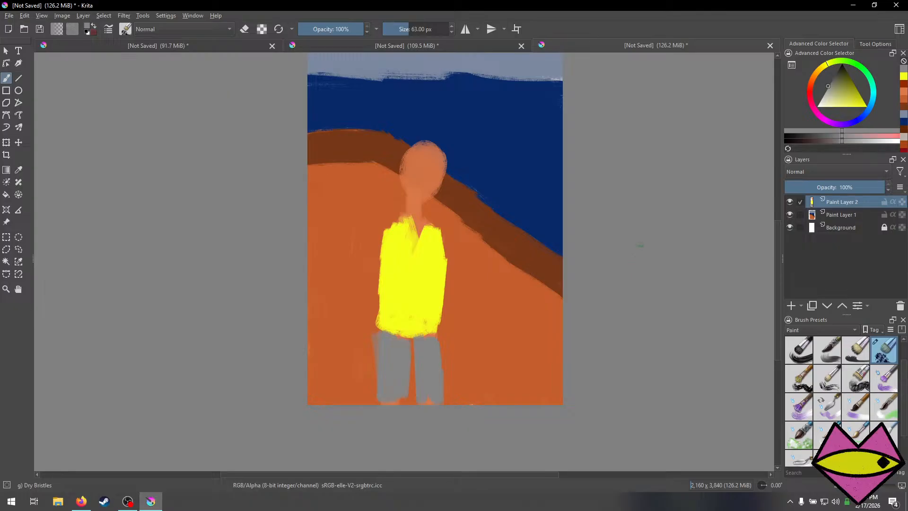
left_click(903, 98)
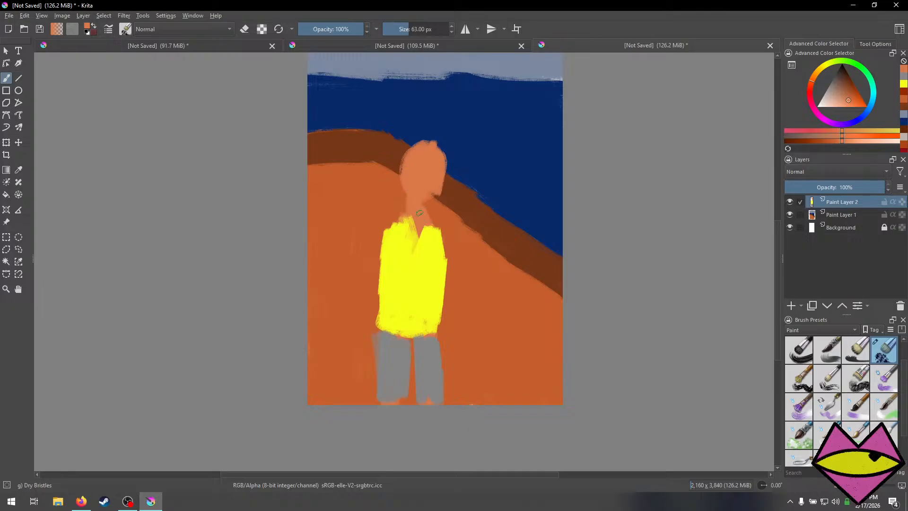
key("ctrl+z")
mouse_move(425, 219)
left_mouse_down()
mouse_move(414, 249)
mouse_move(410, 220)
left_mouse_up()
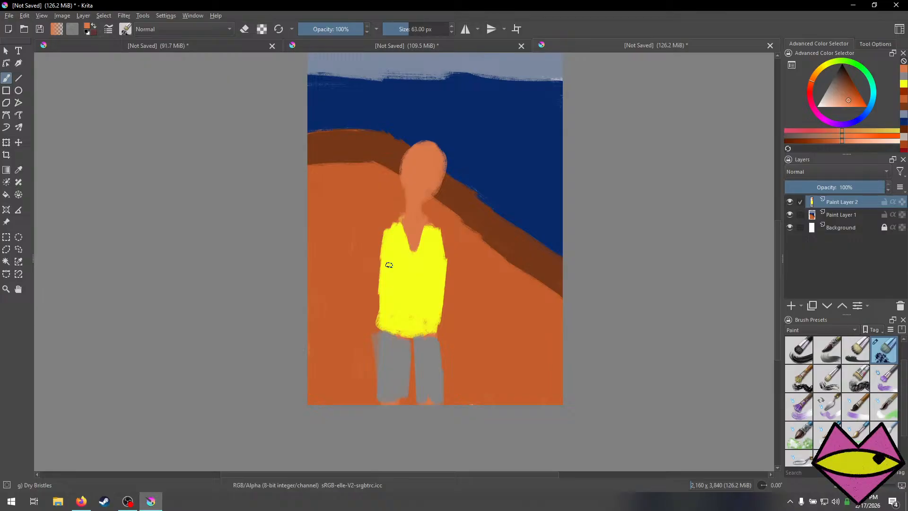
left_click(81, 501)
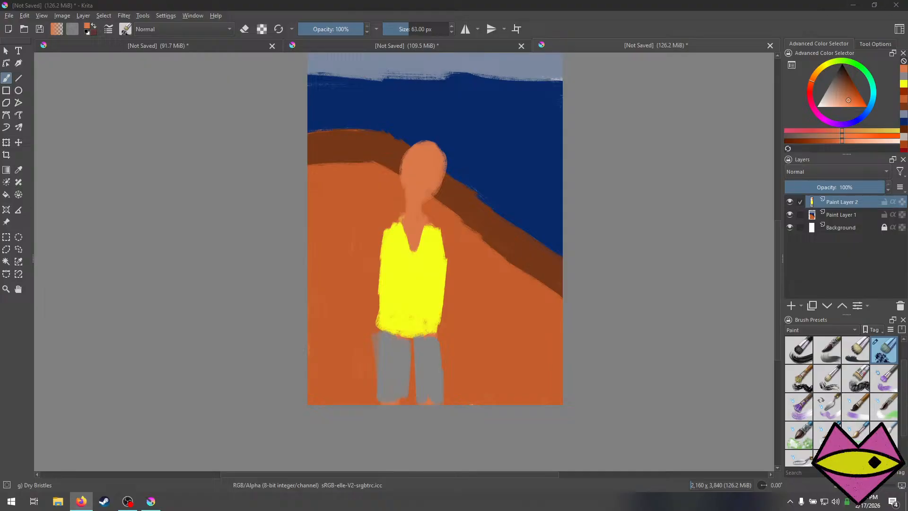
key("alt+Tab")
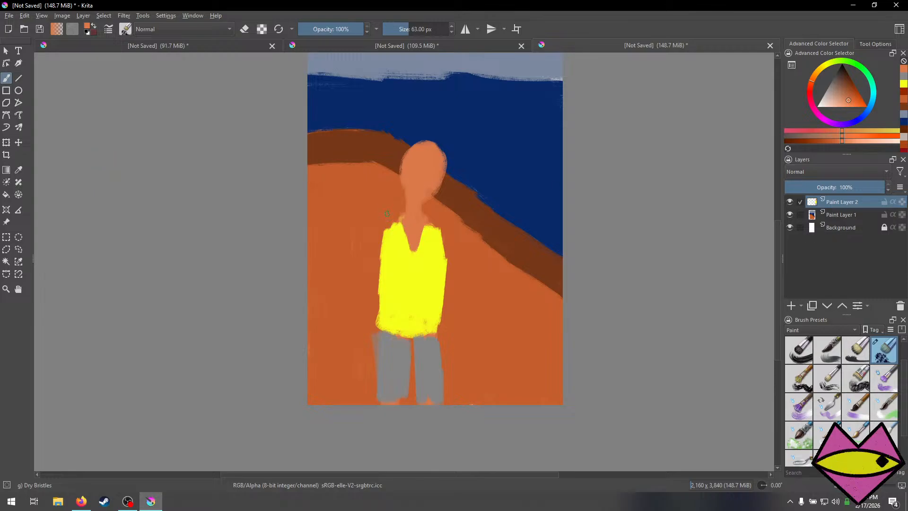
Try several light orange strokes for an arm down the left side of the yellow shirt, undoing each attempt.
left_click_drag(377, 240, 386, 261)
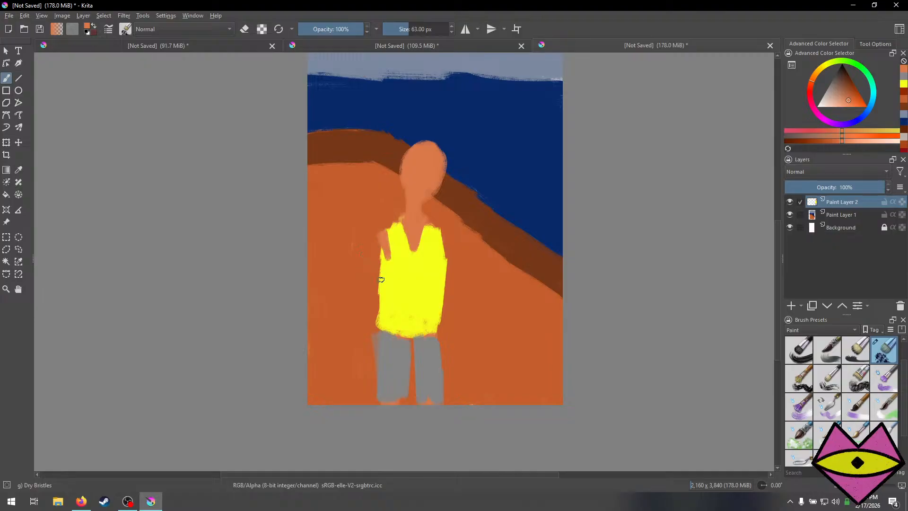
key("ctrl+z")
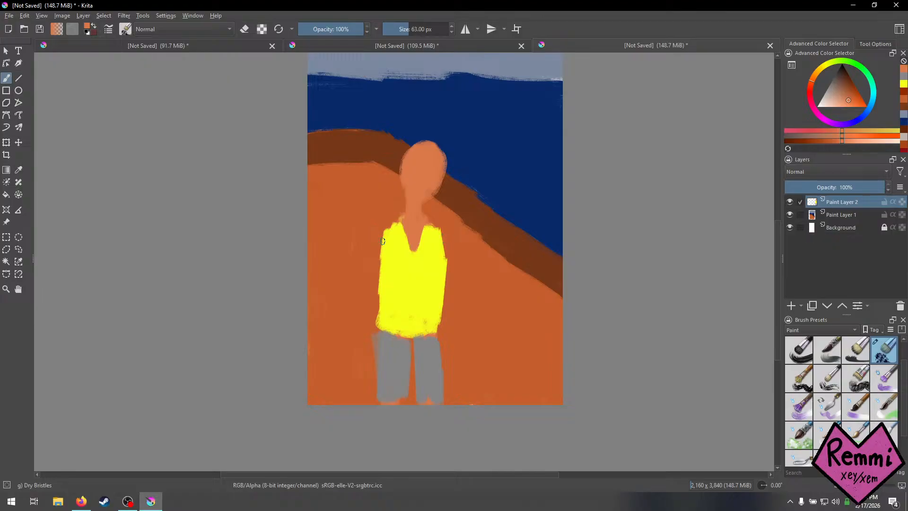
left_click_drag(383, 233, 389, 288)
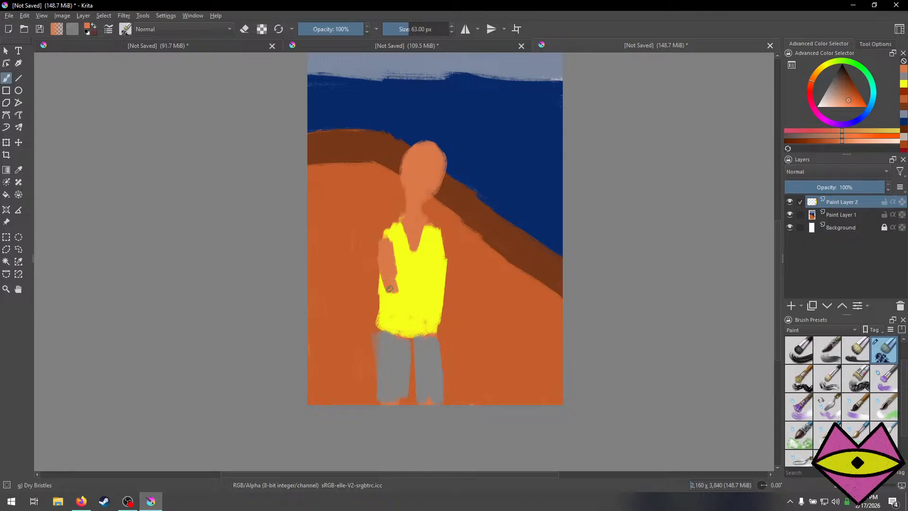
key("ctrl+z")
key("ctrl+z")
key("ctrl+z")
mouse_move(388, 227)
left_mouse_down()
mouse_move(385, 256)
mouse_move(397, 283)
left_mouse_up()
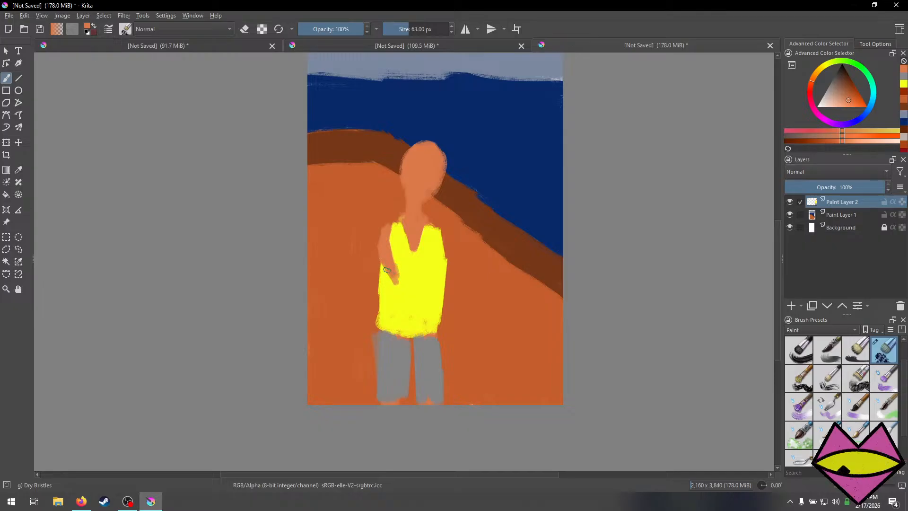
key("ctrl+z")
key("ctrl+z")
Paint a bent light orange arm angling outward from the left shoulder, with its forearm crossing the shirt's lower front.
left_click_drag(390, 230, 381, 261)
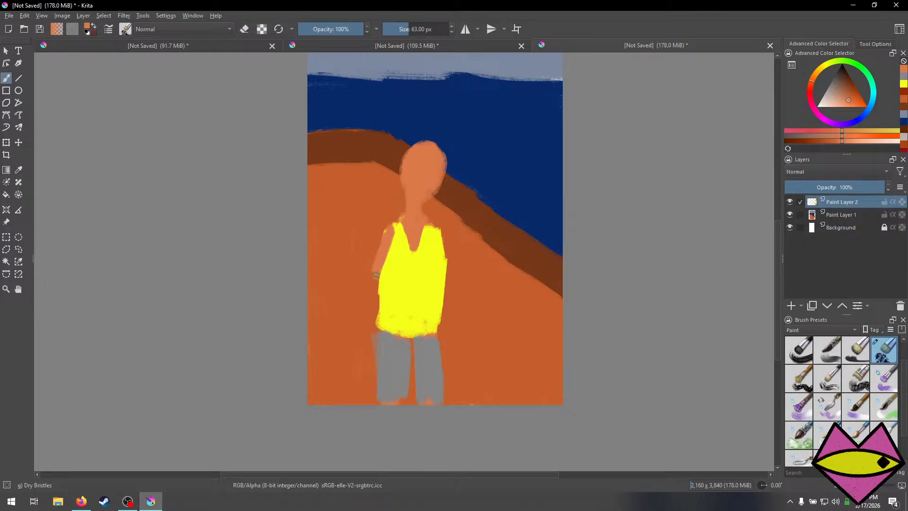
mouse_move(377, 278)
left_mouse_down()
mouse_move(403, 305)
mouse_move(384, 292)
left_mouse_up()
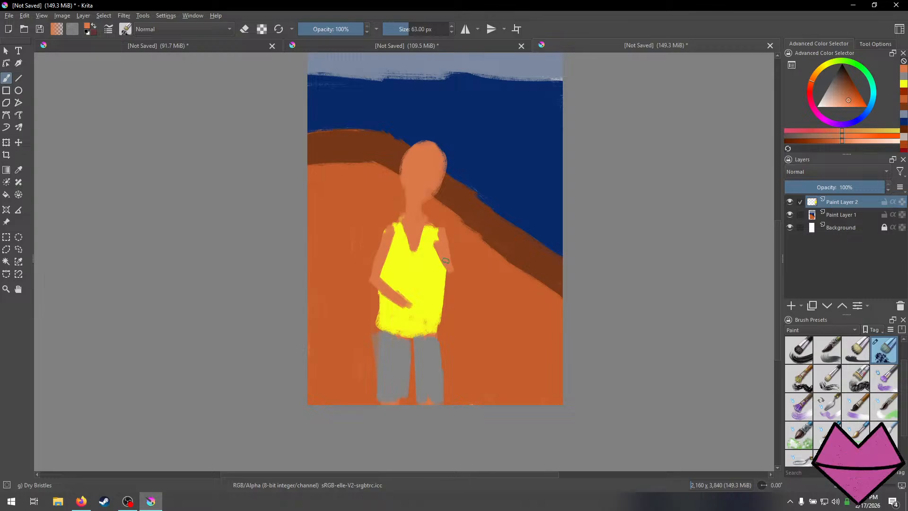
Try a slightly darker orange for the upper arm on the shirt's right side and undo the arm strokes.
left_click(841, 141)
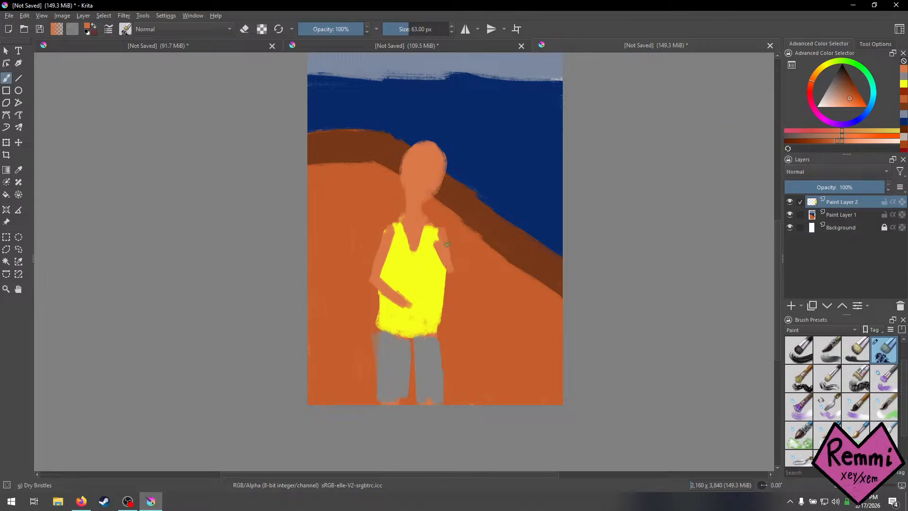
left_click_drag(443, 235, 449, 263)
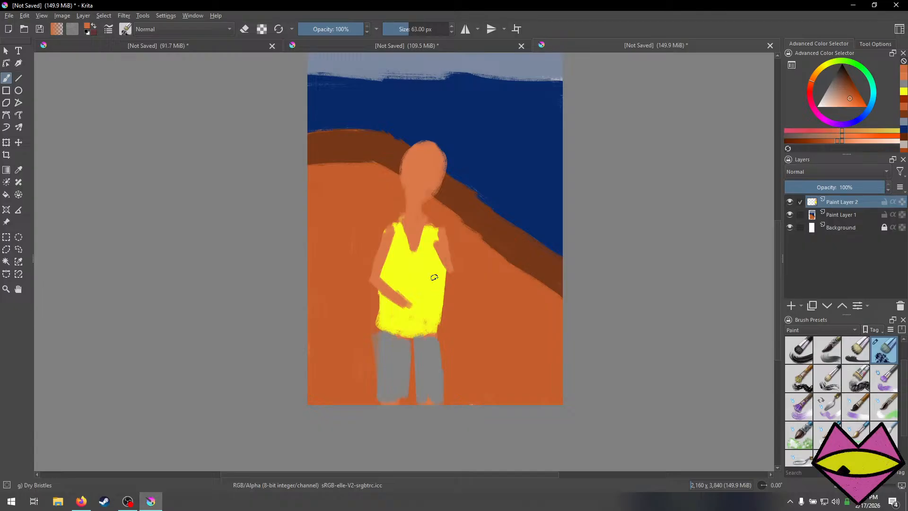
left_click_drag(439, 248, 448, 263)
key("ctrl+z")
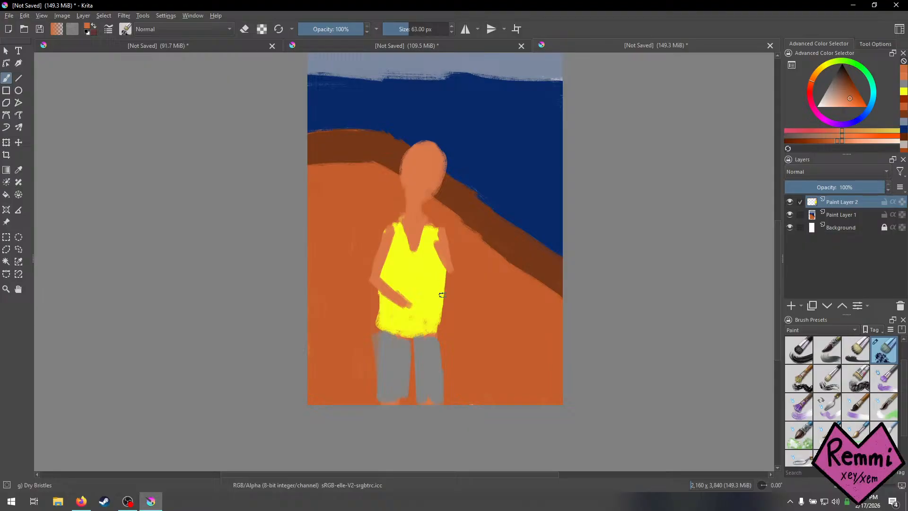
key("ctrl+z")
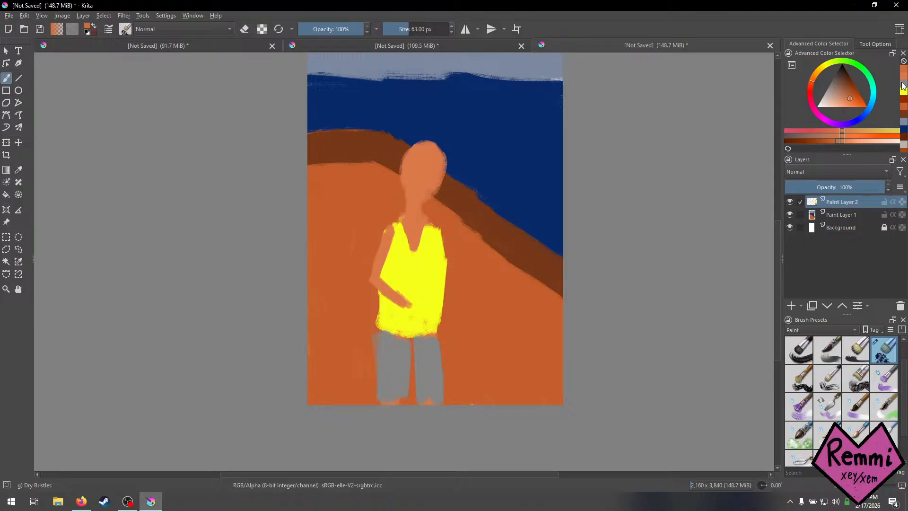
Paint a bent orange arm angling outward from the shirt's right shoulder, with its forearm raised to the upper chest, undoing misplaced strokes.
left_click(903, 85)
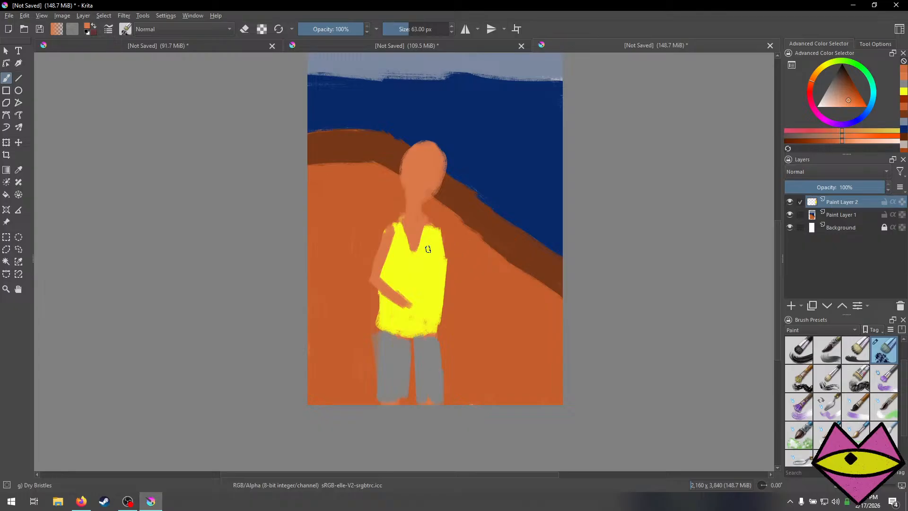
left_click_drag(436, 230, 437, 233)
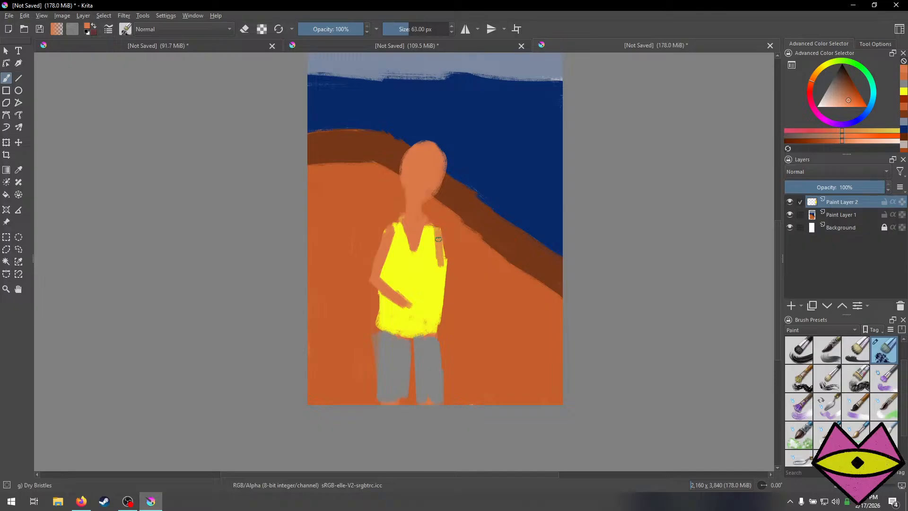
left_click_drag(438, 240, 440, 274)
key("ctrl+z")
key("ctrl+z")
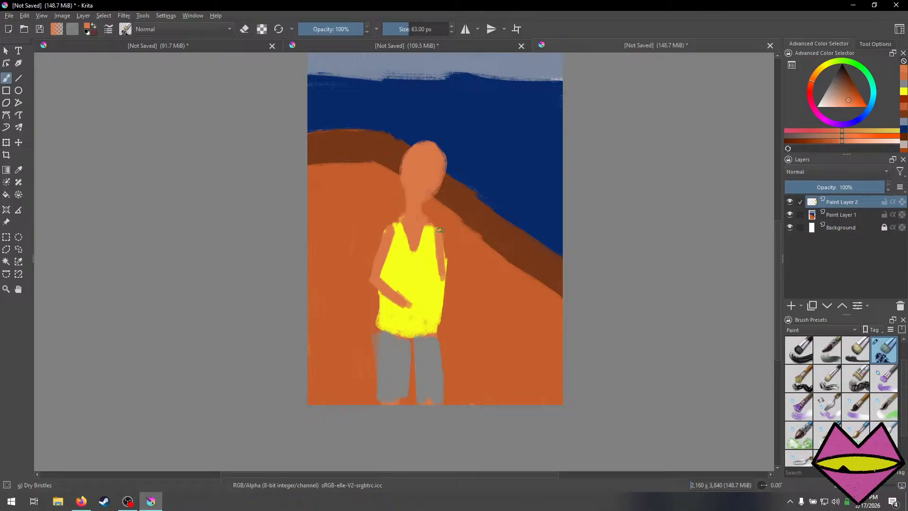
key("ctrl+z")
key("ctrl+z")
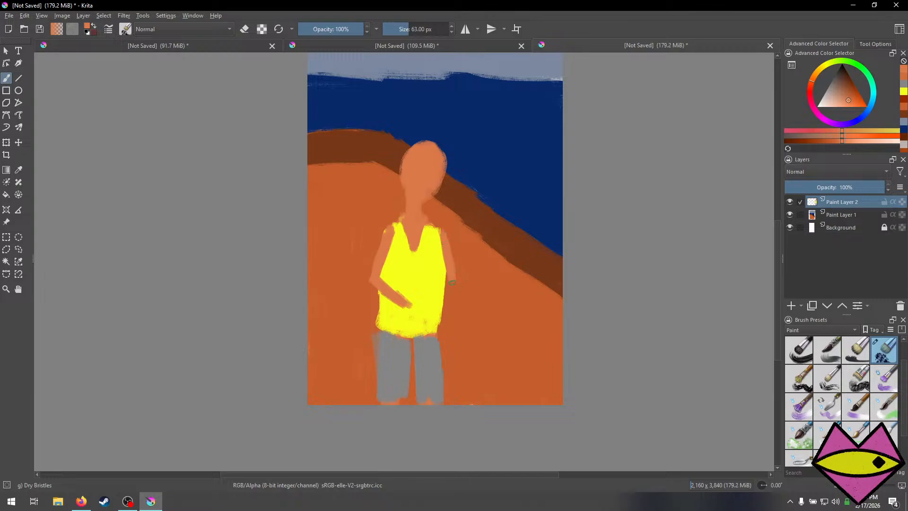
left_click(902, 76)
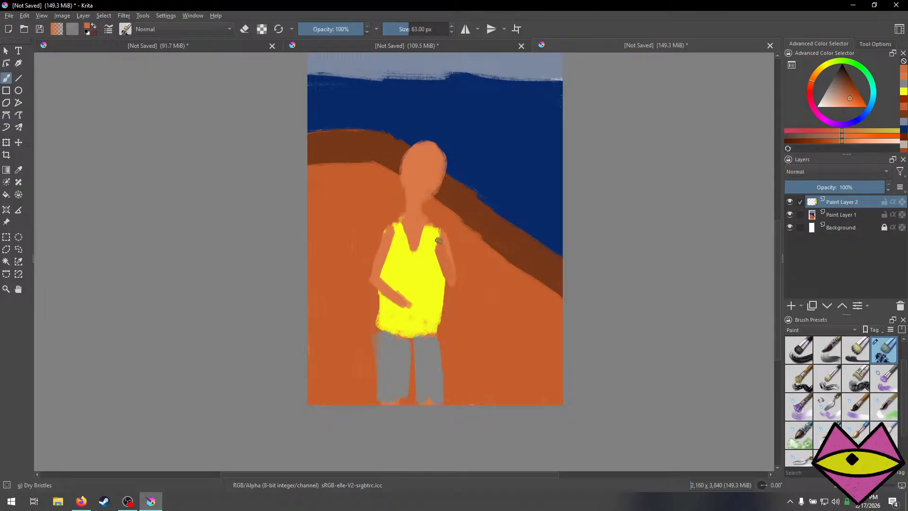
left_click_drag(438, 235, 433, 260)
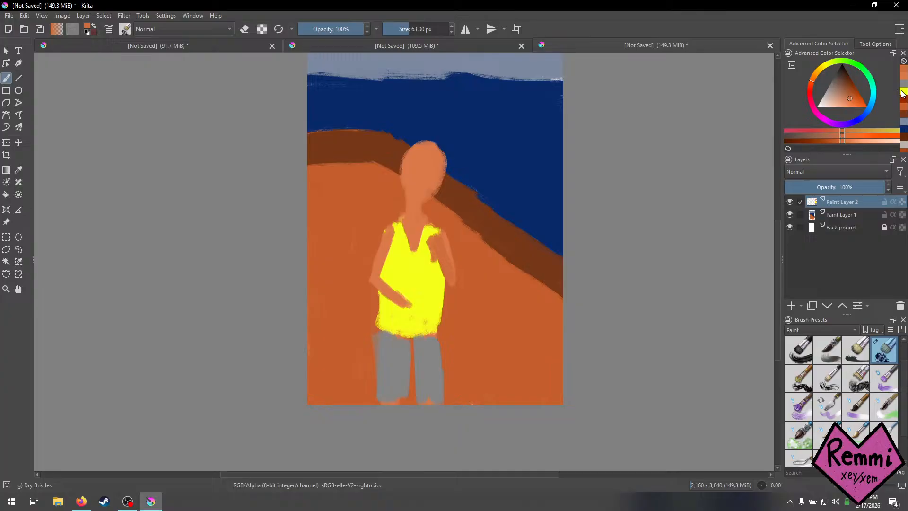
Set the brush colour to a bright golden orange for the hair.
mouse_move(840, 87)
left_mouse_down()
mouse_move(850, 88)
mouse_move(822, 69)
mouse_move(827, 65)
mouse_move(857, 100)
mouse_move(851, 96)
left_mouse_up()
left_click(823, 67)
left_click(844, 91)
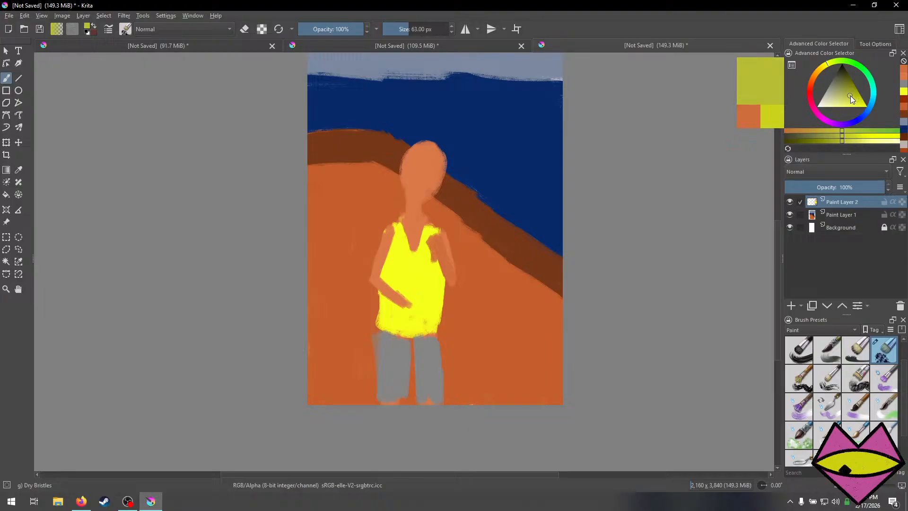
mouse_move(824, 66)
left_mouse_down()
mouse_move(839, 64)
mouse_move(815, 82)
mouse_move(863, 108)
left_mouse_up()
left_click(844, 84)
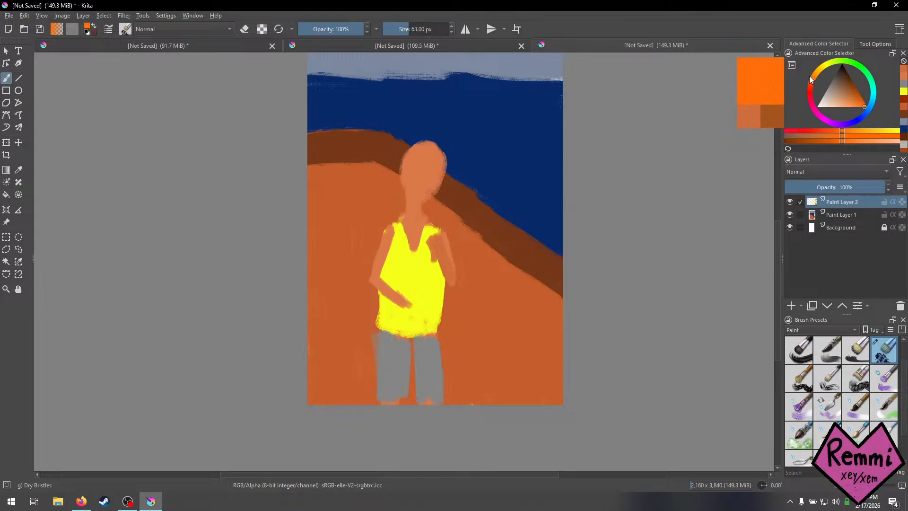
left_click_drag(810, 78, 819, 73)
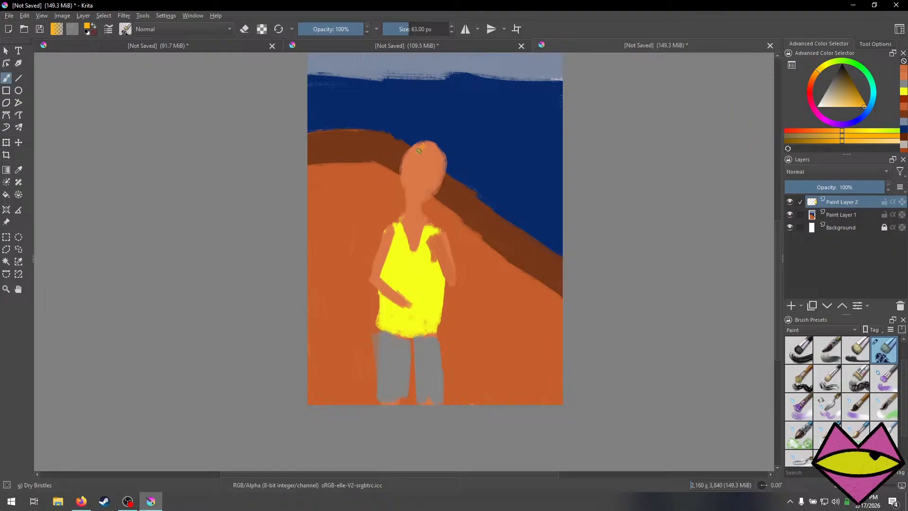
Try golden orange hair around the top and both sides of the head and undo the strokes.
mouse_move(419, 151)
left_mouse_down()
mouse_move(399, 172)
mouse_move(406, 149)
mouse_move(399, 188)
mouse_move(432, 144)
left_mouse_up()
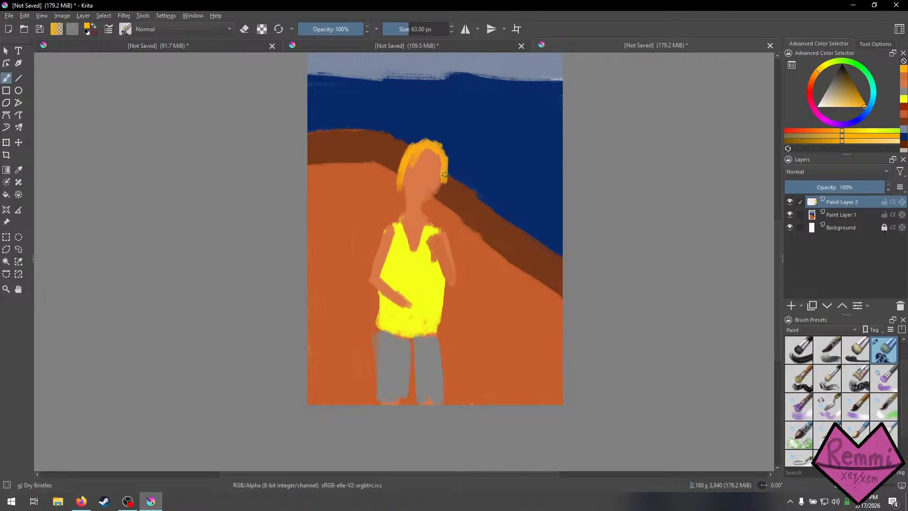
key("ctrl+z")
key("ctrl+z")
key("ctrl+z")
key("ctrl+z")
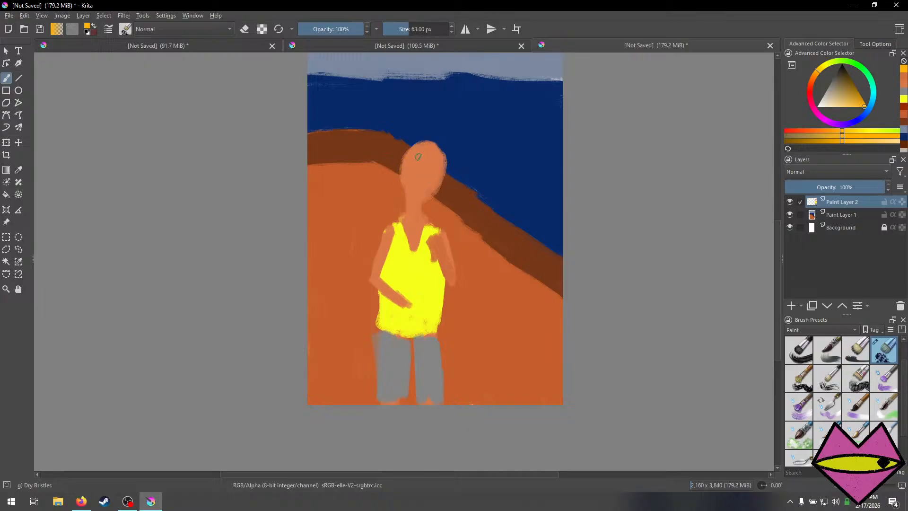
Paint a golden orange cap of hair over the head and a ponytail down to the left shoulder, undoing stray strands.
mouse_move(419, 154)
left_mouse_down()
mouse_move(447, 157)
mouse_move(414, 152)
mouse_move(445, 152)
mouse_move(423, 142)
mouse_move(389, 183)
left_mouse_up()
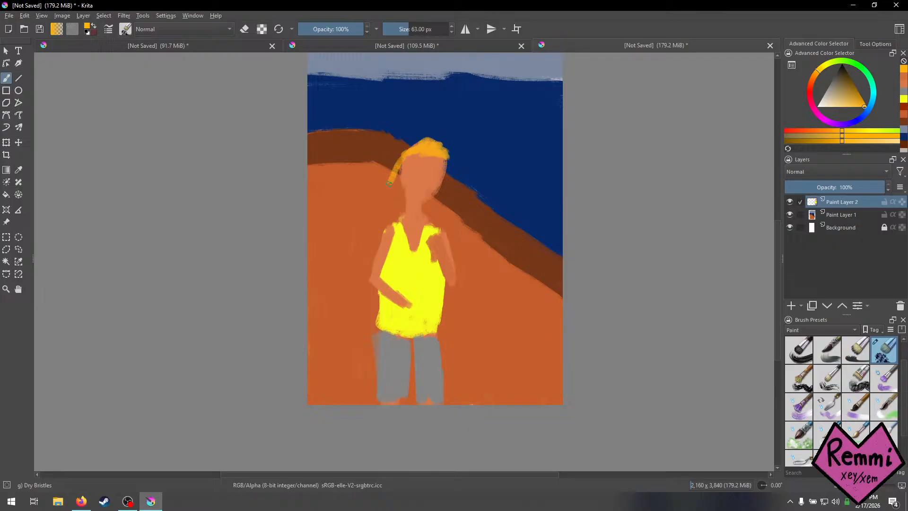
key("ctrl+z")
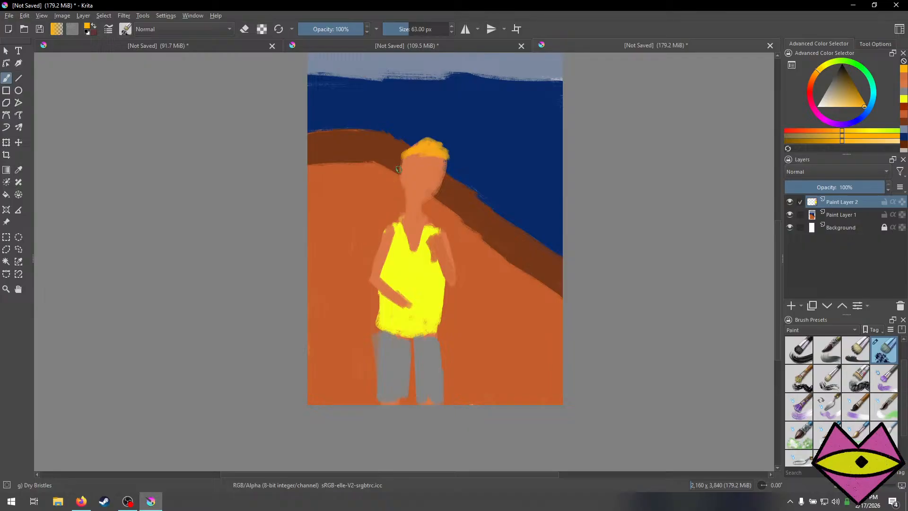
mouse_move(400, 159)
left_mouse_down()
mouse_move(378, 215)
mouse_move(400, 163)
mouse_move(377, 217)
mouse_move(380, 190)
left_mouse_up()
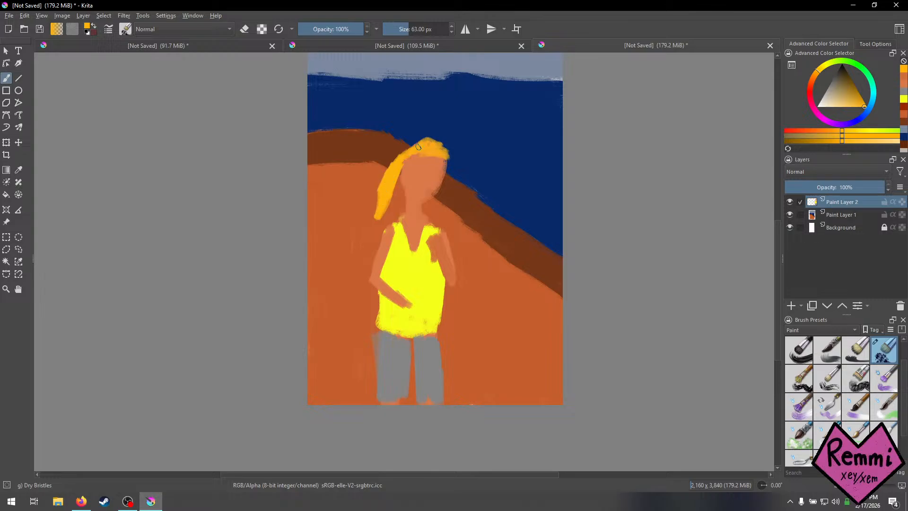
mouse_move(423, 144)
left_mouse_down()
mouse_move(443, 151)
mouse_move(428, 140)
mouse_move(402, 159)
mouse_move(393, 202)
left_mouse_up()
key("ctrl+z")
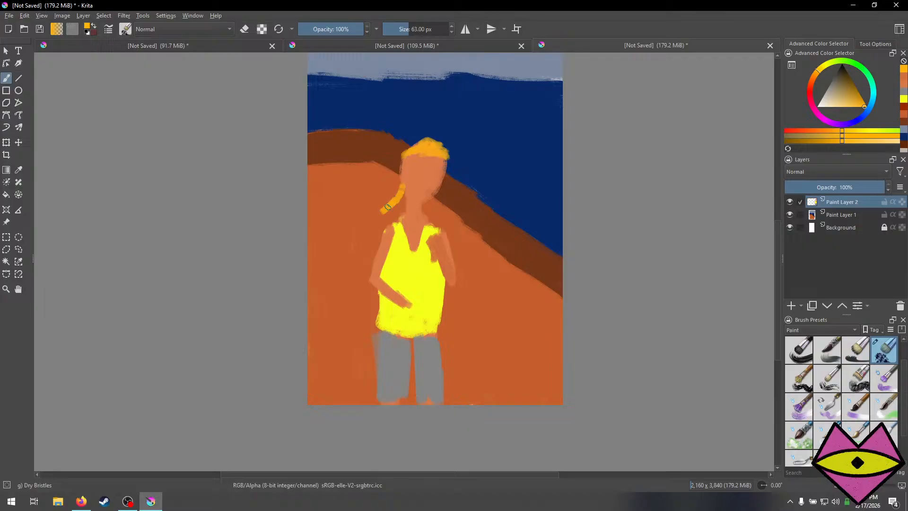
key("ctrl+z")
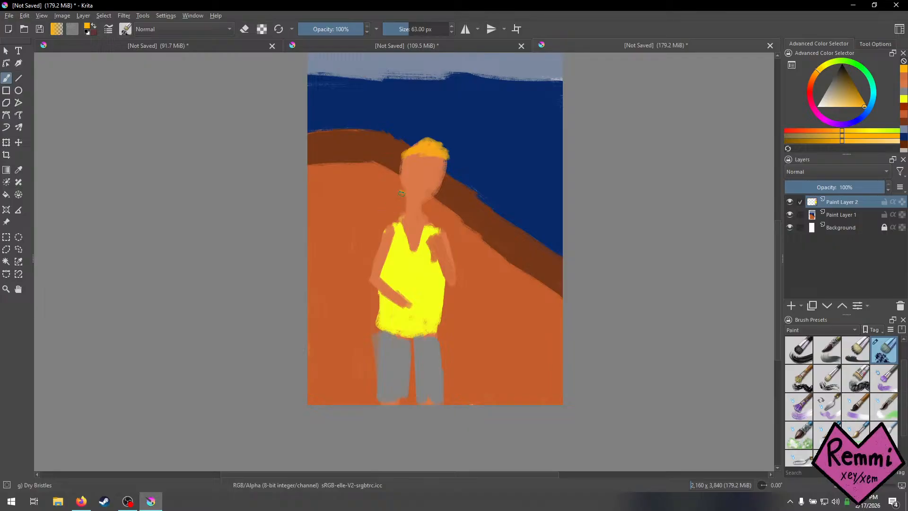
left_click_drag(394, 219, 401, 187)
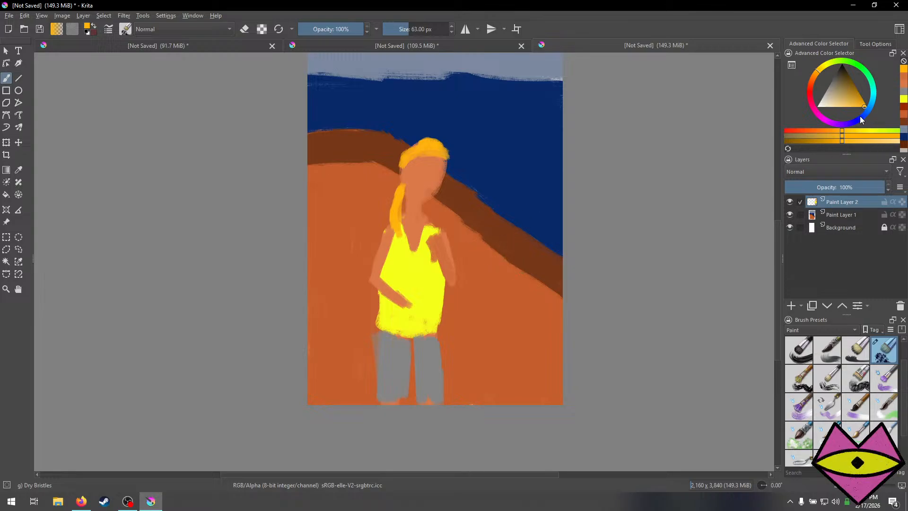
Paint two white eyes beneath the hair and touch up the skin below the right eye in light orange.
left_click(831, 98)
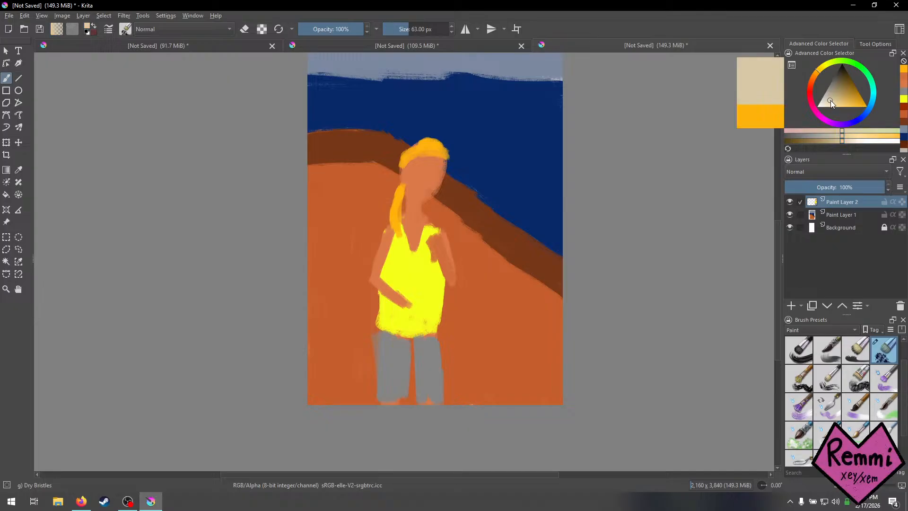
left_click(423, 173)
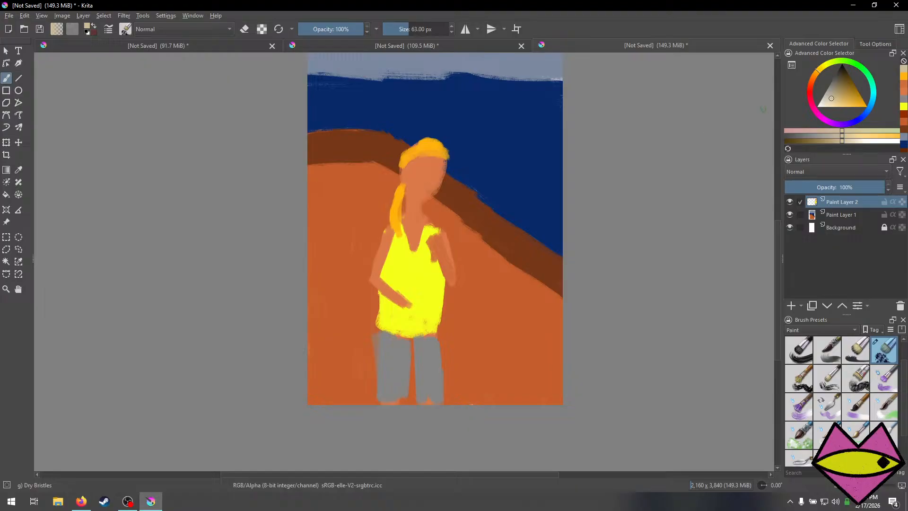
left_click(817, 107)
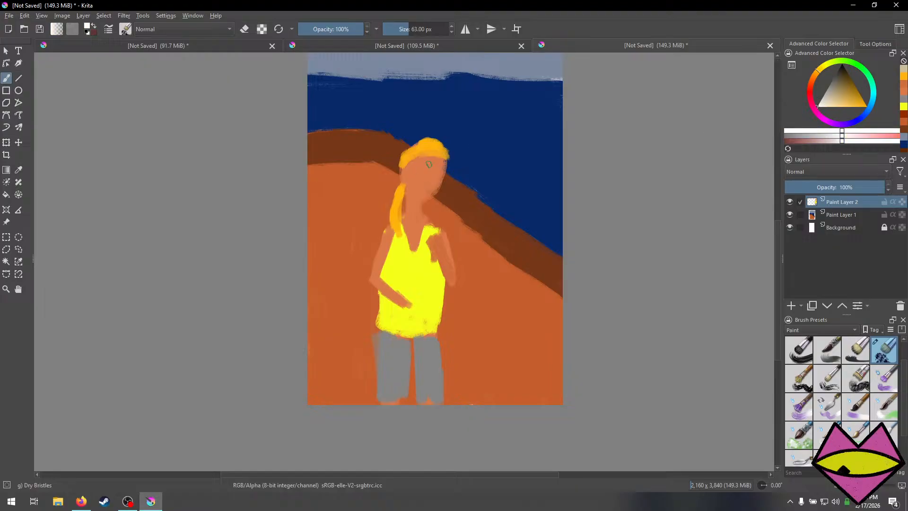
left_click_drag(425, 164, 425, 175)
key("ctrl+z")
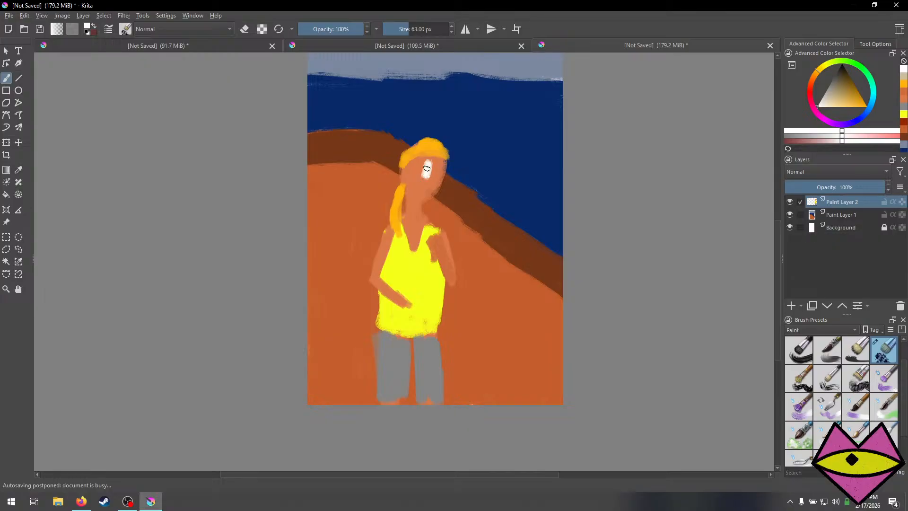
mouse_move(427, 168)
left_mouse_down()
mouse_move(419, 169)
mouse_move(430, 168)
left_mouse_up()
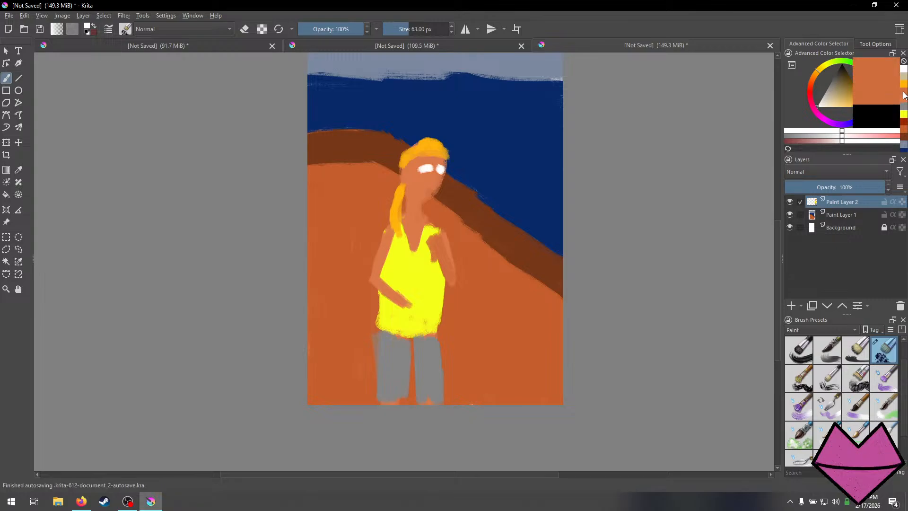
left_click(903, 94)
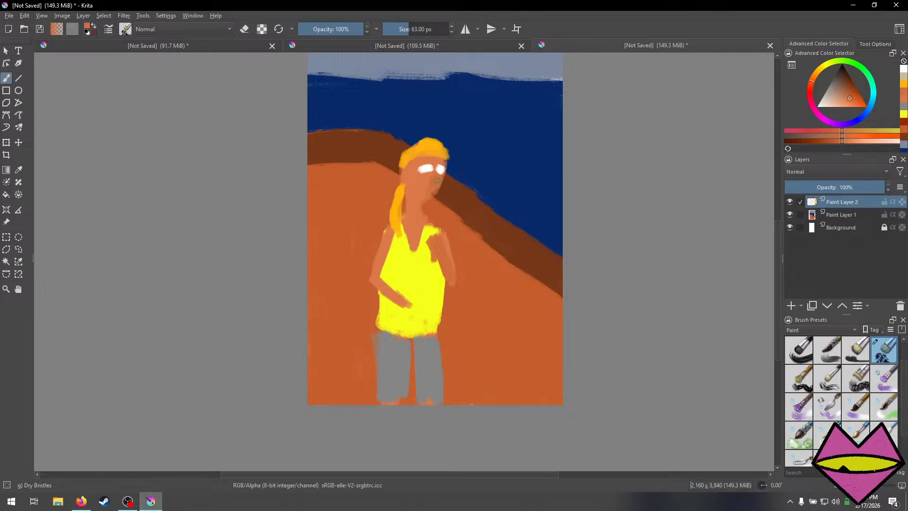
left_click_drag(437, 180, 433, 187)
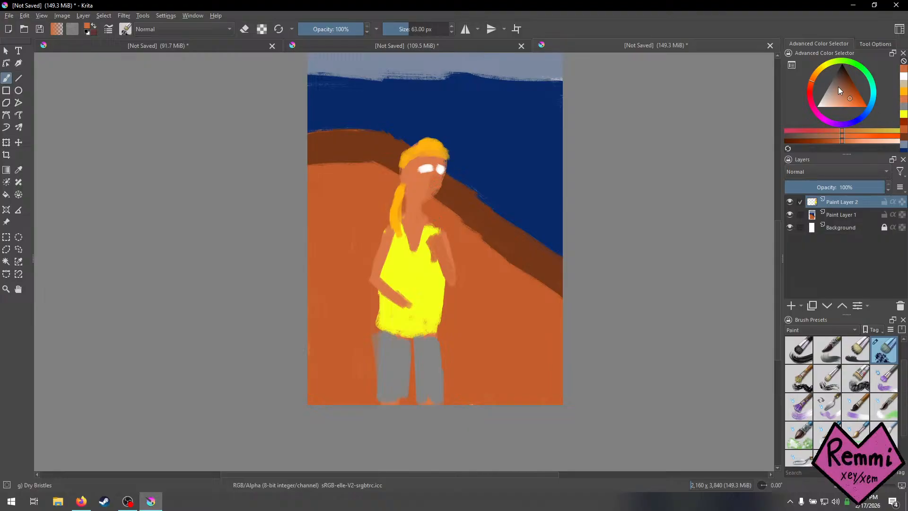
Paint small black pupils in the upper part of the eyes and a short black mouth with the brush reduced to 32 px.
left_click(841, 64)
key("bracketleft")
key("bracketleft")
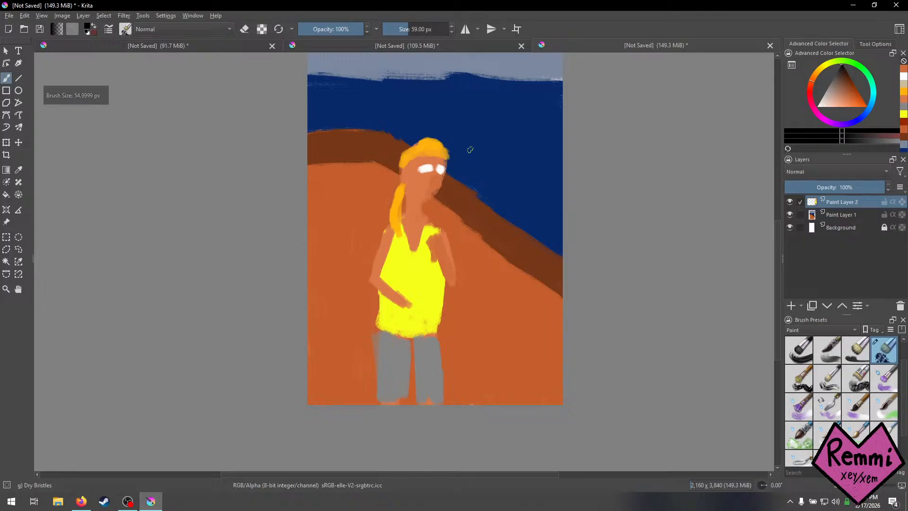
key("bracketleft")
key("bracketleft")
key("bracketleft")
key("bracketleft")
key("bracketleft")
key("bracketleft")
key("bracketleft")
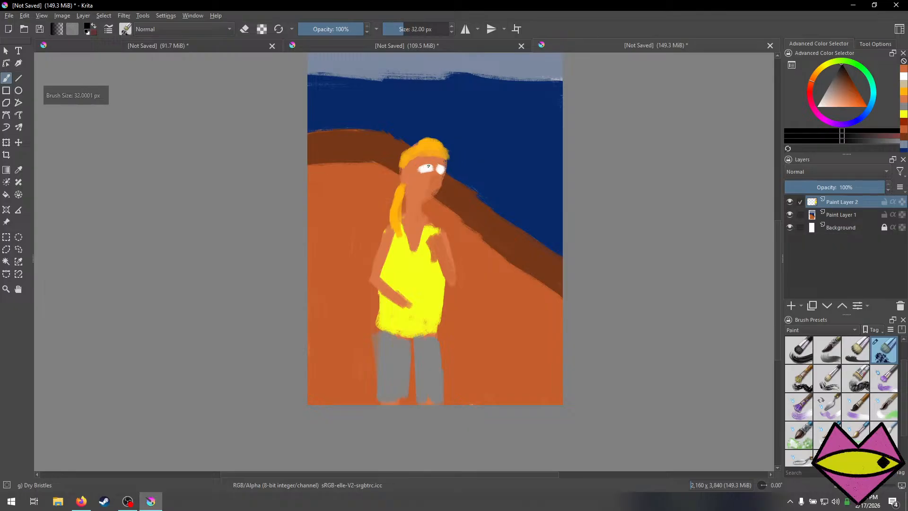
left_click(428, 166)
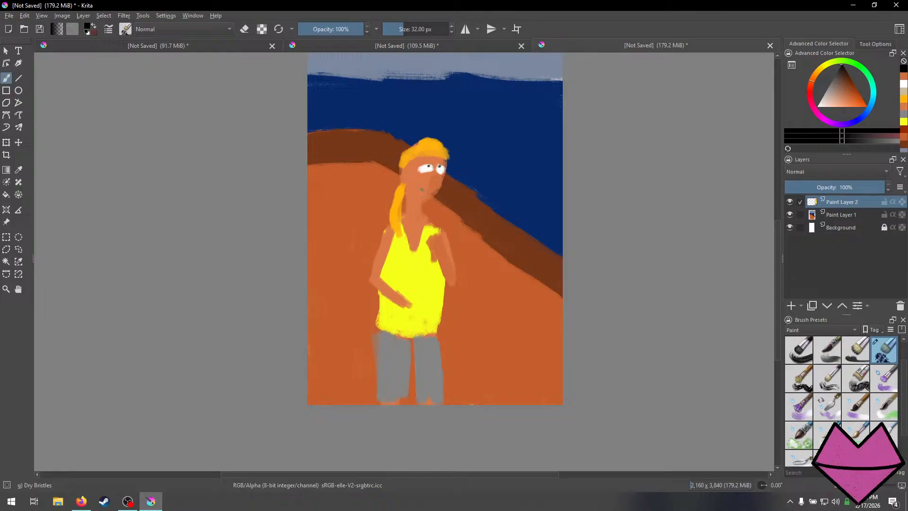
left_click_drag(423, 190, 428, 192)
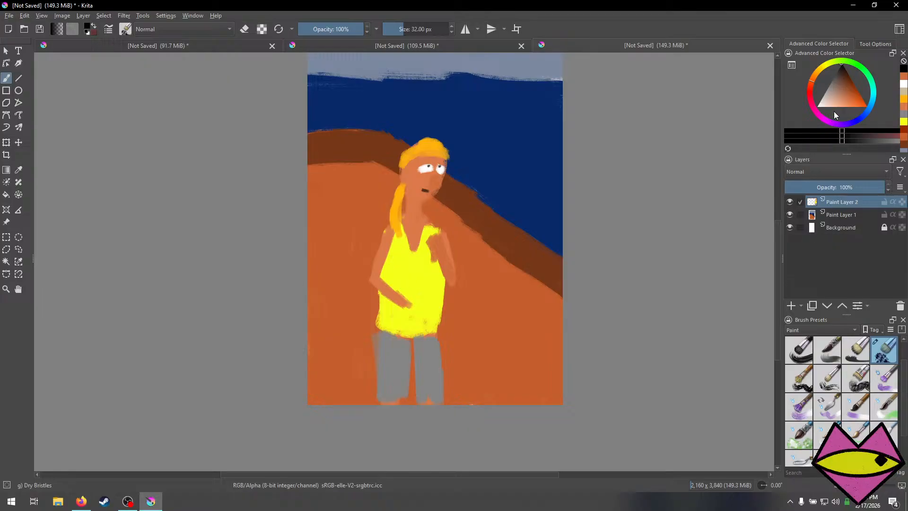
Set the brush colour to white and try a stroke on the right half of the yellow shirt.
left_click(824, 101)
left_click_drag(824, 101, 820, 103)
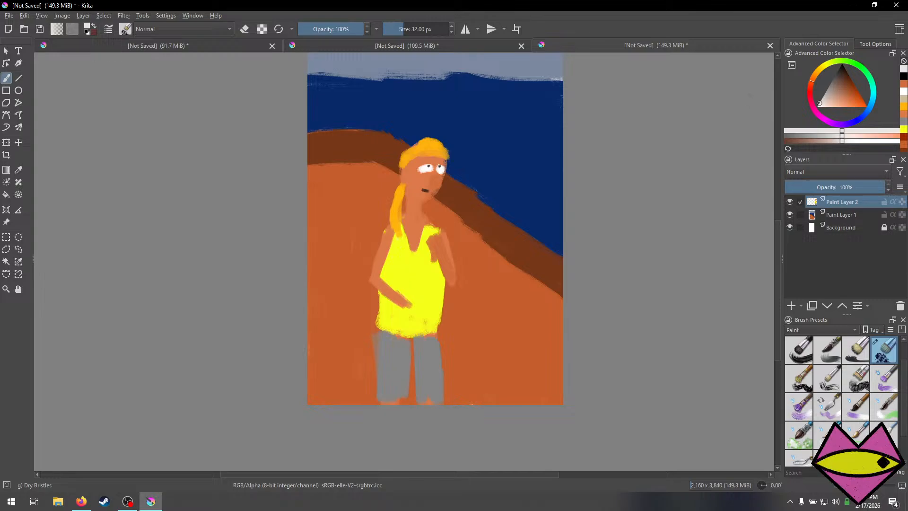
left_click_drag(835, 94, 807, 120)
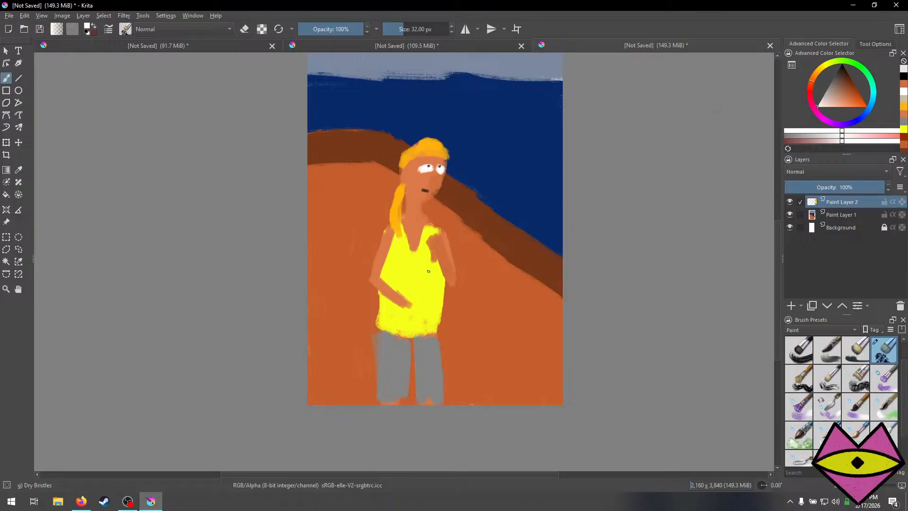
left_click_drag(429, 271, 425, 290)
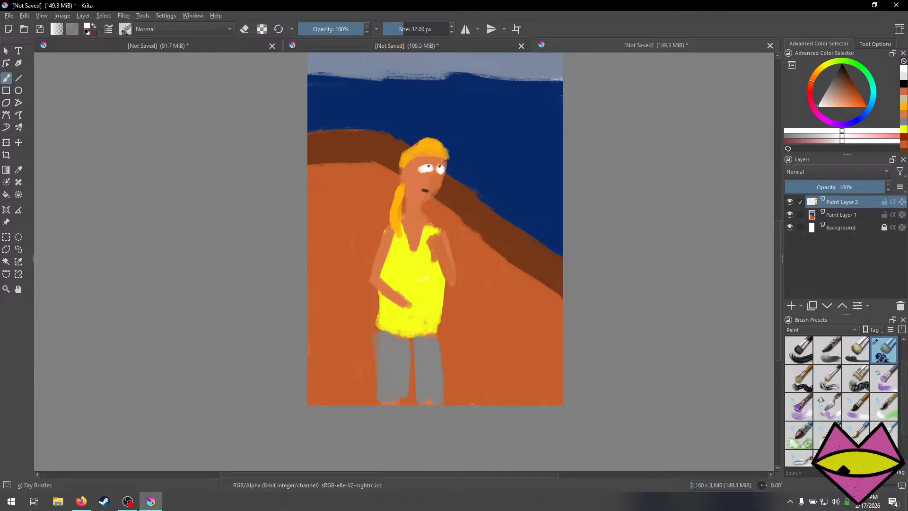
Add a new paint layer and paint a short white wedge above the head and a white stroke on the shirt's chest.
left_click(790, 305)
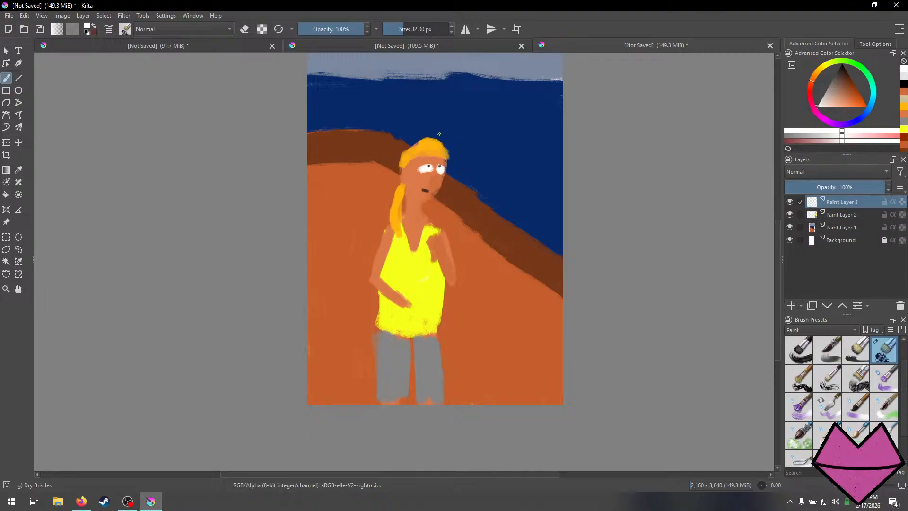
mouse_move(441, 123)
left_mouse_down()
mouse_move(457, 125)
mouse_move(445, 122)
left_mouse_up()
key("ctrl+z")
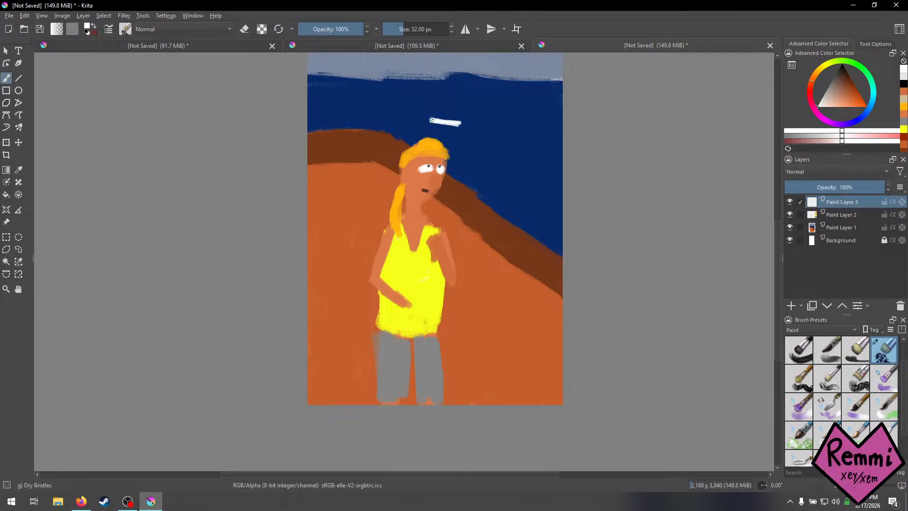
left_click_drag(450, 126, 458, 118)
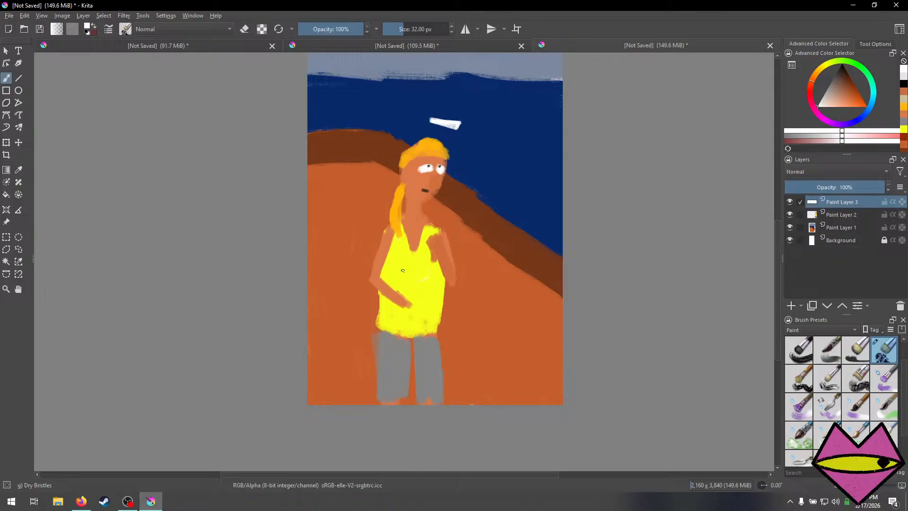
left_click_drag(402, 268, 401, 250)
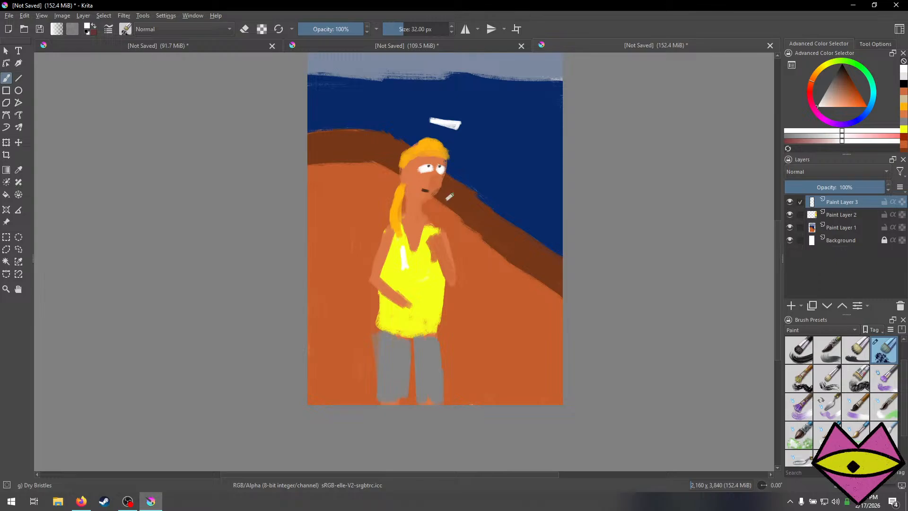
Paint a white bone-like shape beside the figure's chin and another beside the hair, redoing unsatisfactory strokes.
left_click_drag(465, 184, 448, 200)
key("ctrl+z")
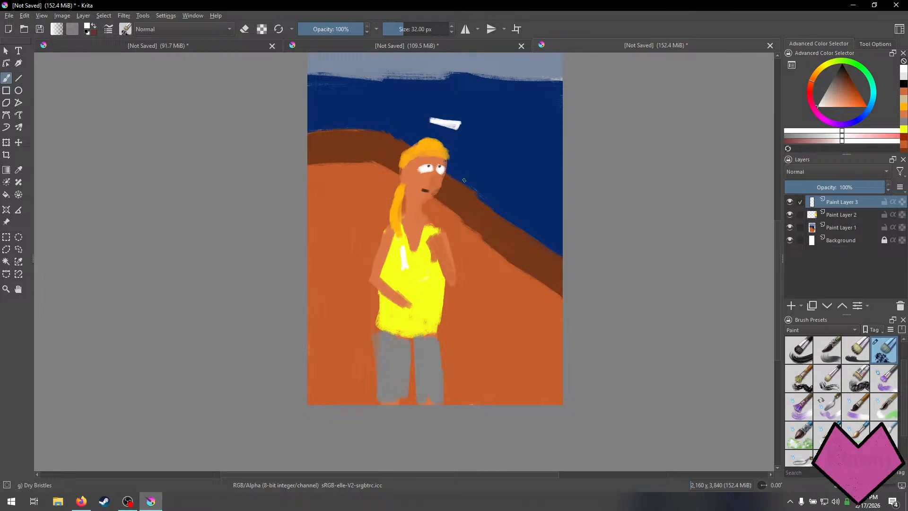
mouse_move(447, 197)
left_mouse_down()
mouse_move(465, 179)
mouse_move(451, 196)
left_mouse_up()
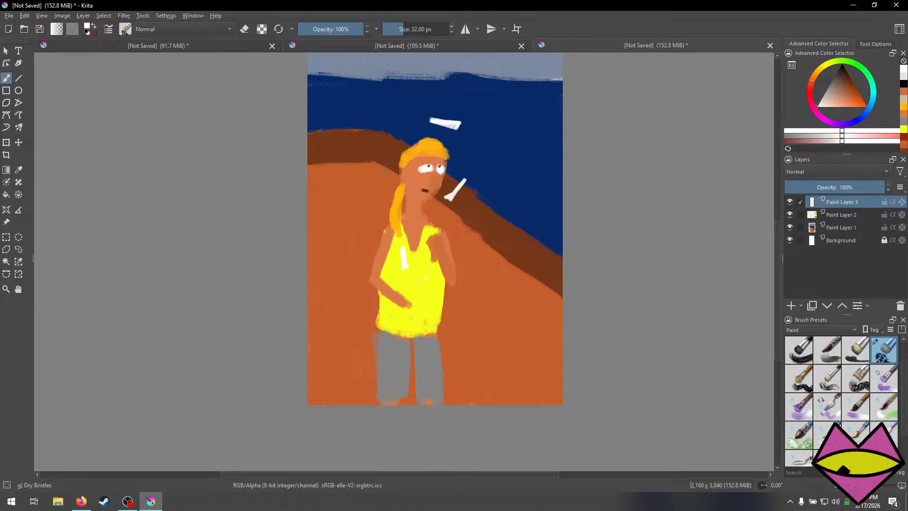
left_click_drag(384, 166, 390, 186)
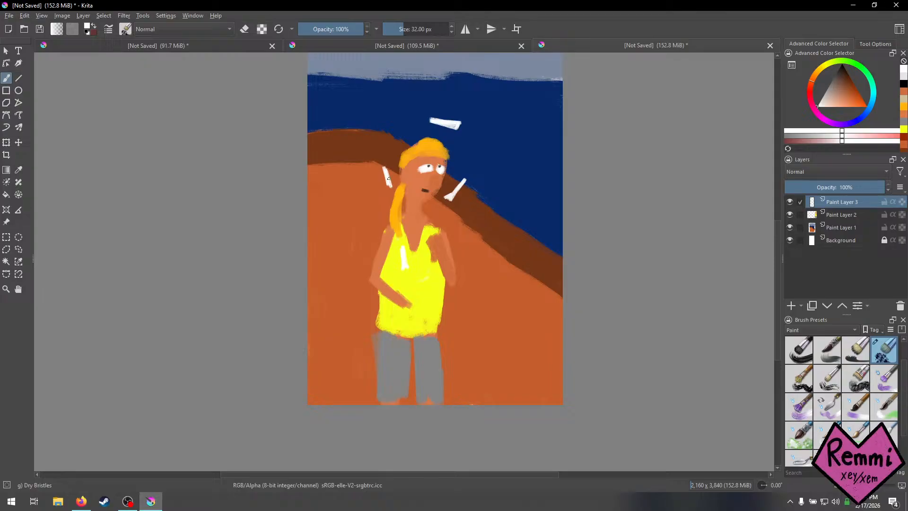
key("ctrl+z")
left_click_drag(387, 182, 395, 191)
Paint dark red triangular ends on the four white shapes, then retouch the shape beside the ponytail in white.
left_click(903, 112)
left_click(903, 137)
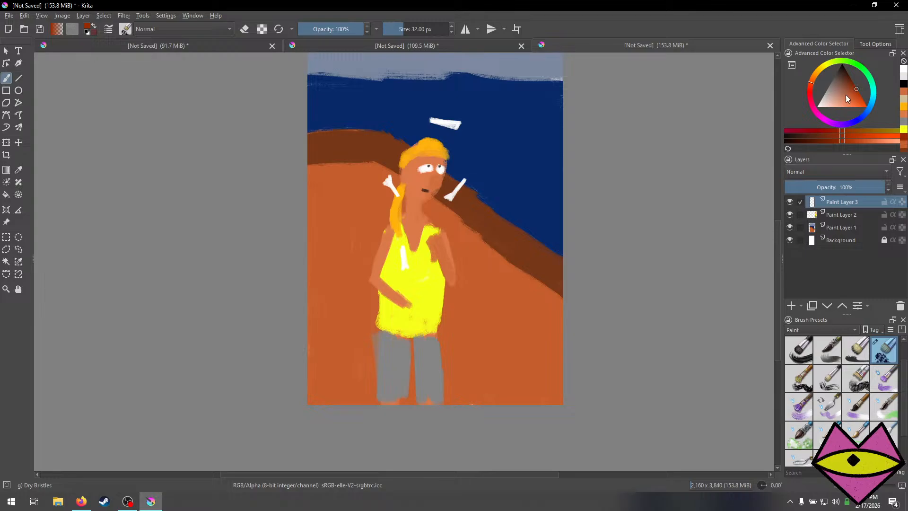
left_click_drag(825, 67, 814, 87)
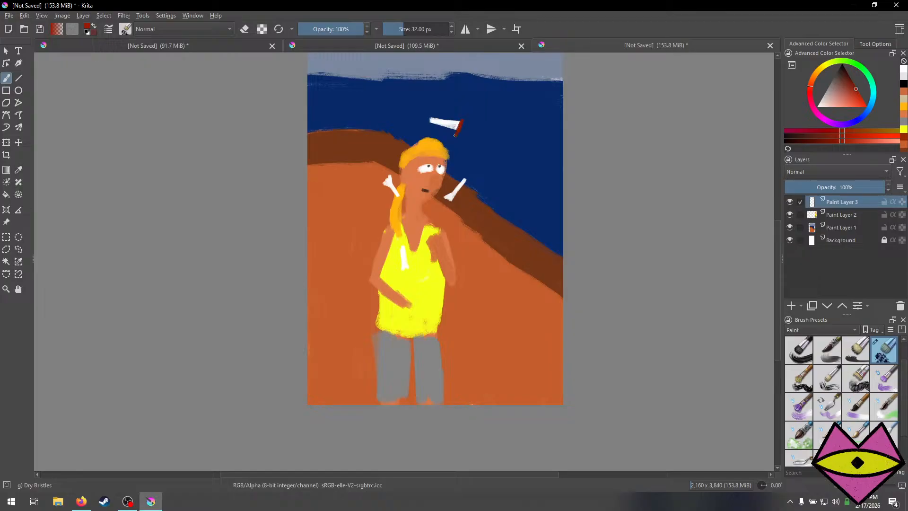
left_click_drag(456, 136, 463, 118)
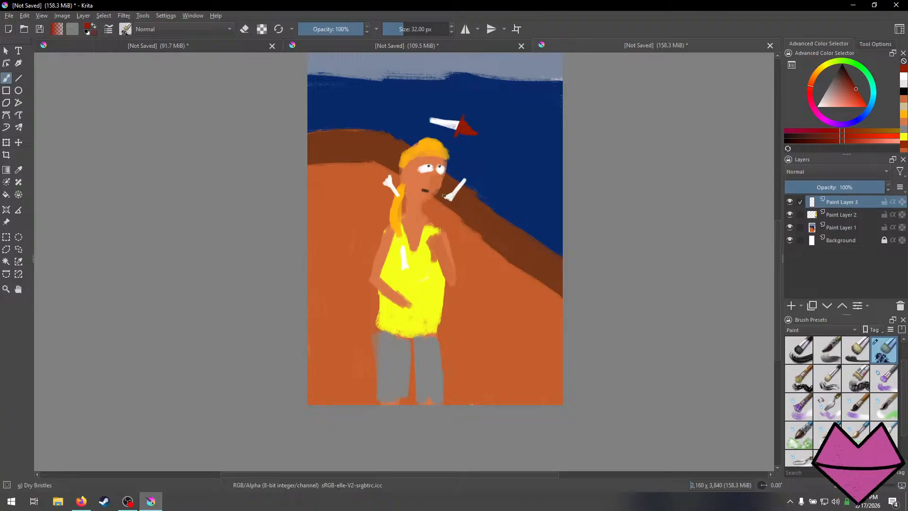
mouse_move(443, 195)
left_mouse_down()
mouse_move(450, 201)
mouse_move(442, 211)
left_mouse_up()
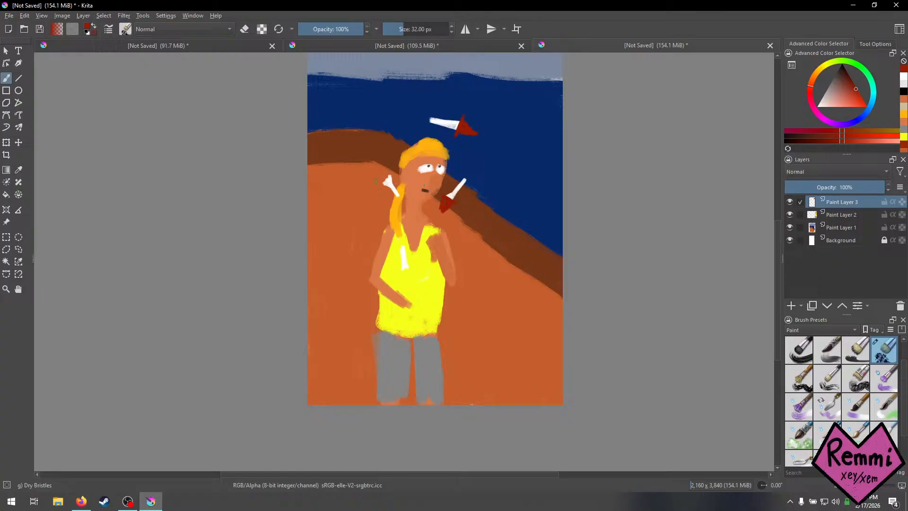
key("ctrl+z")
mouse_move(389, 174)
left_mouse_down()
mouse_move(381, 187)
mouse_move(391, 180)
mouse_move(382, 169)
mouse_move(380, 177)
left_mouse_up()
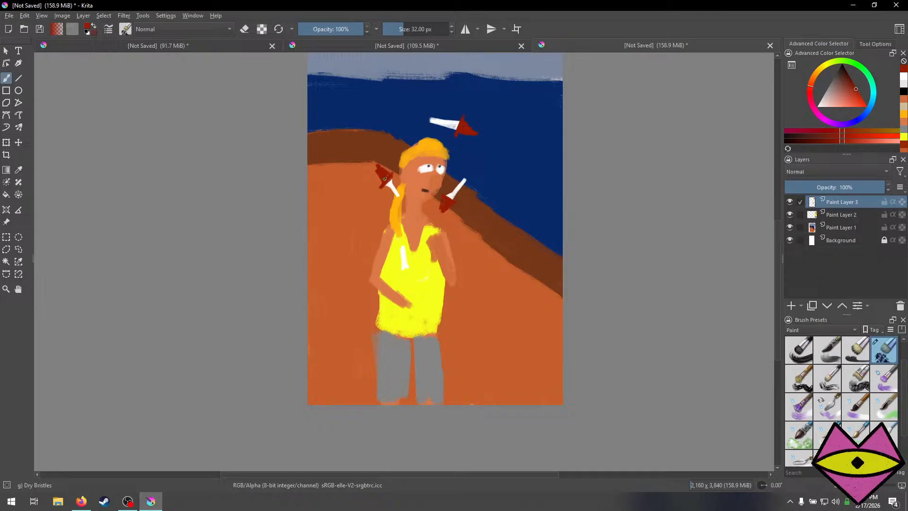
mouse_move(398, 270)
left_mouse_down()
mouse_move(411, 268)
mouse_move(407, 277)
left_mouse_up()
left_click(903, 79)
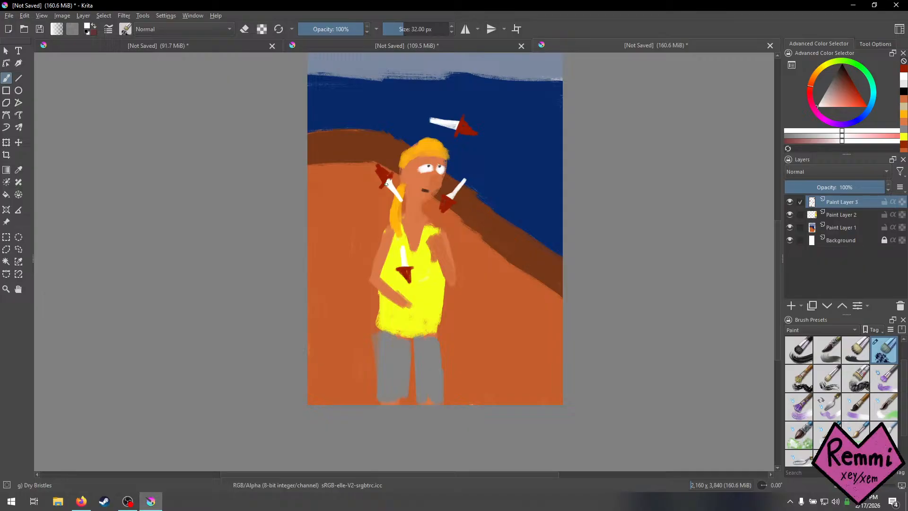
left_click(390, 181)
On Paint Layer 1, paint two pinkish-grey clouds in the sky with the brush enlarged to 103 px.
mouse_move(626, 187)
left_mouse_down()
mouse_move(615, 227)
mouse_move(614, 304)
left_mouse_up()
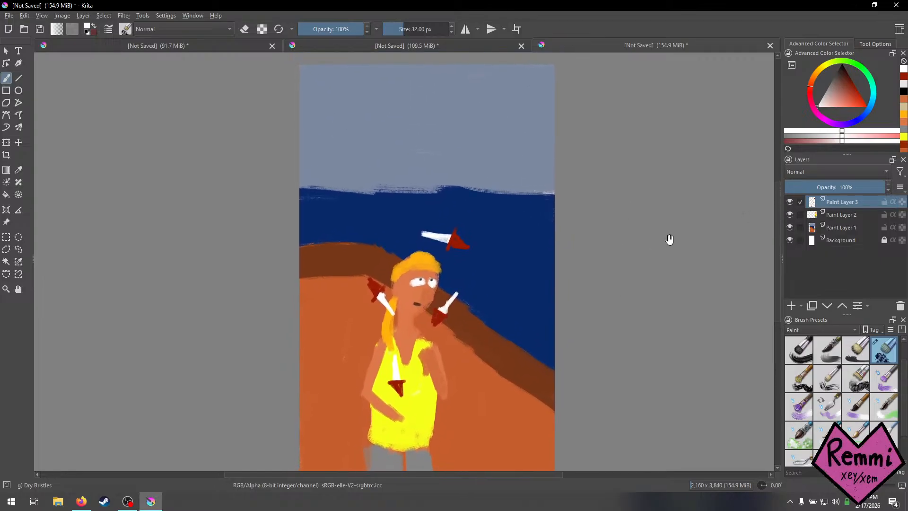
left_click(831, 228)
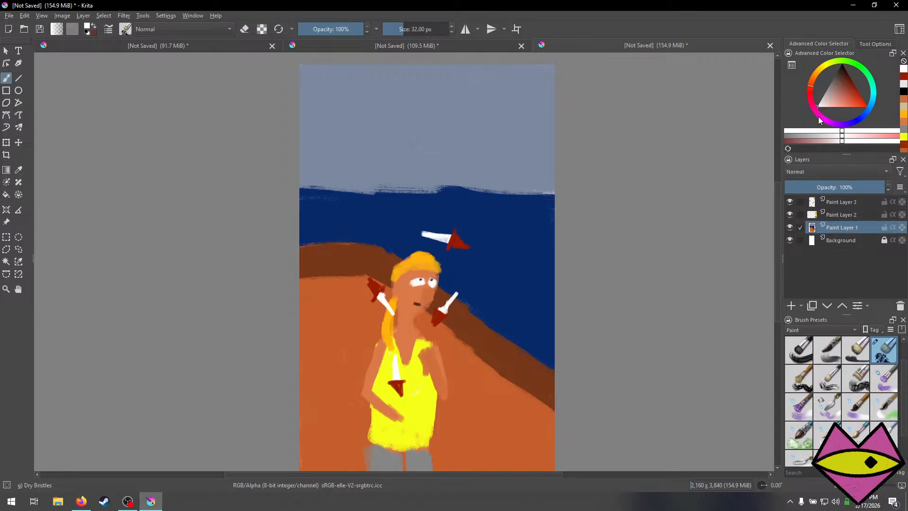
left_click_drag(848, 98, 831, 92)
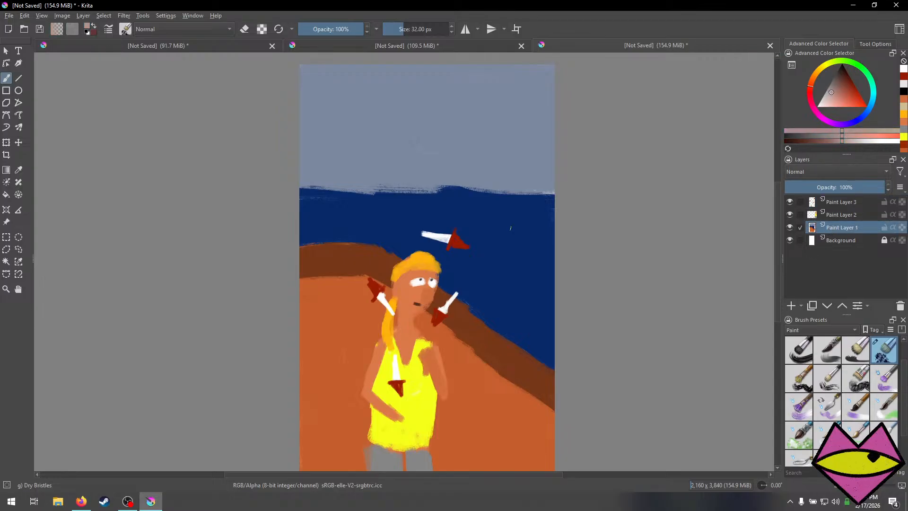
key("bracketright")
key("bracketright")
key("bracketright")
key("bracketright")
key("bracketright")
key("bracketright")
key("bracketright")
key("bracketright")
key("bracketright")
key("bracketright")
key("bracketright")
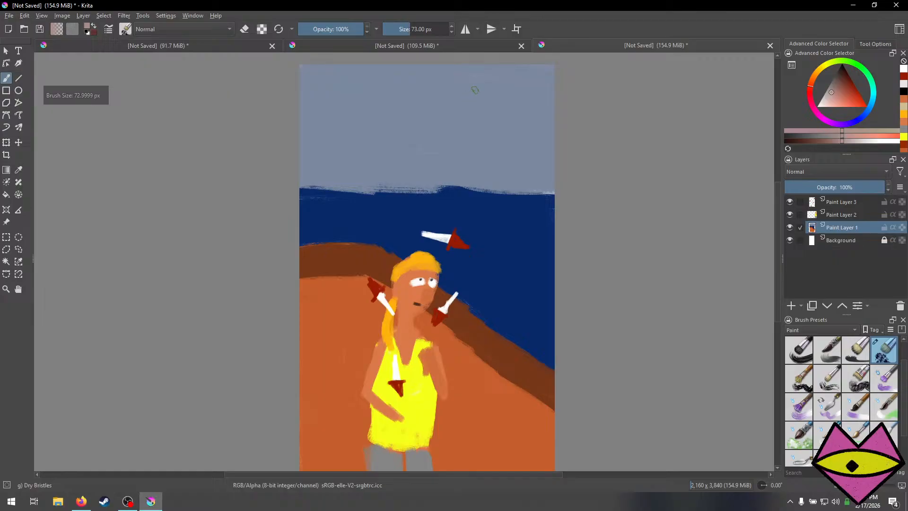
key("bracketright")
key("bracketright")
key("bracketright")
key("bracketright")
key("bracketright")
left_click_drag(462, 85, 556, 89)
left_click_drag(451, 82, 445, 87)
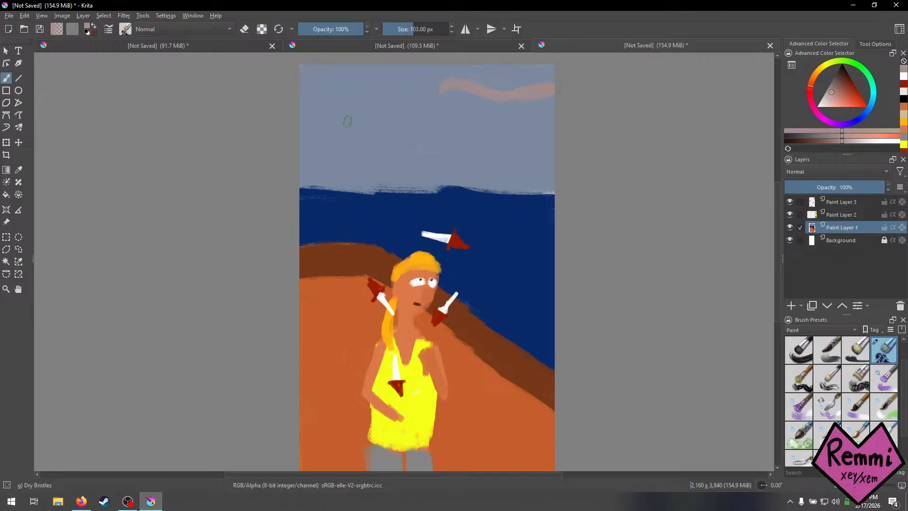
mouse_move(353, 103)
left_mouse_down()
mouse_move(374, 118)
mouse_move(398, 114)
mouse_move(392, 133)
mouse_move(332, 111)
mouse_move(391, 127)
left_mouse_up()
Paint short off-white wave highlights across the navy sea and horizon, reducing the brush to 55 px.
left_click(903, 91)
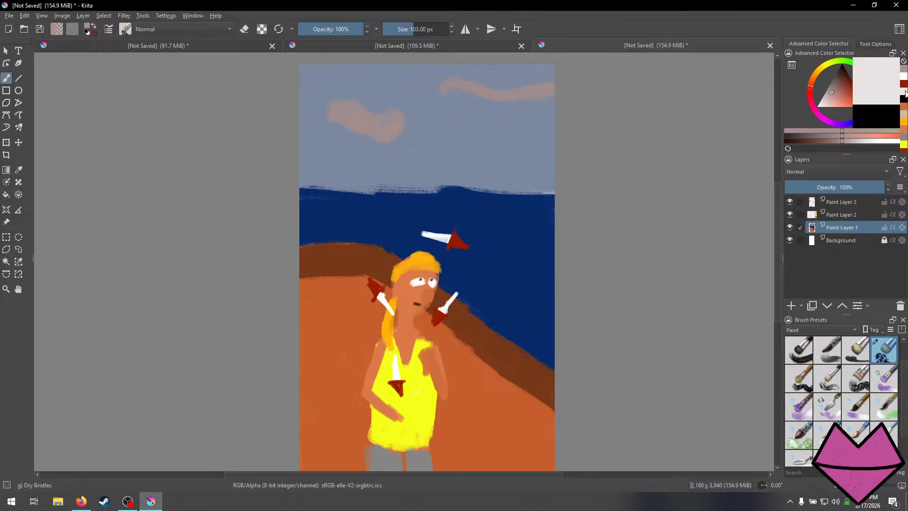
key("bracketleft")
key("bracketleft")
key("bracketleft")
key("bracketleft")
key("bracketleft")
key("bracketleft")
key("bracketleft")
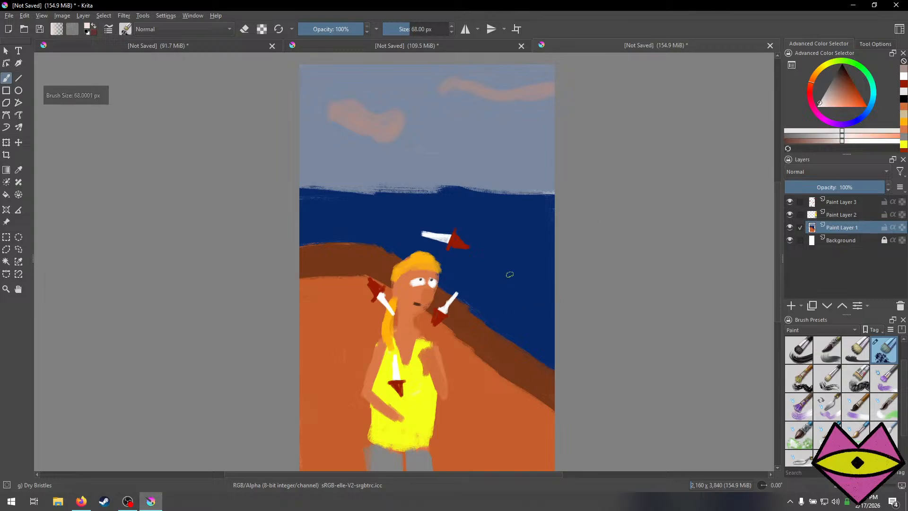
left_click_drag(513, 262, 552, 270)
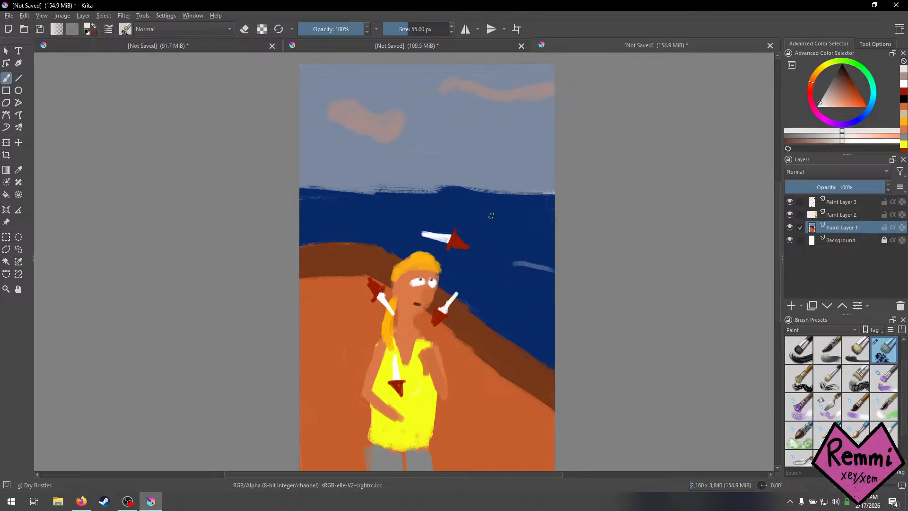
left_click_drag(504, 218, 542, 232)
left_click_drag(435, 191, 465, 184)
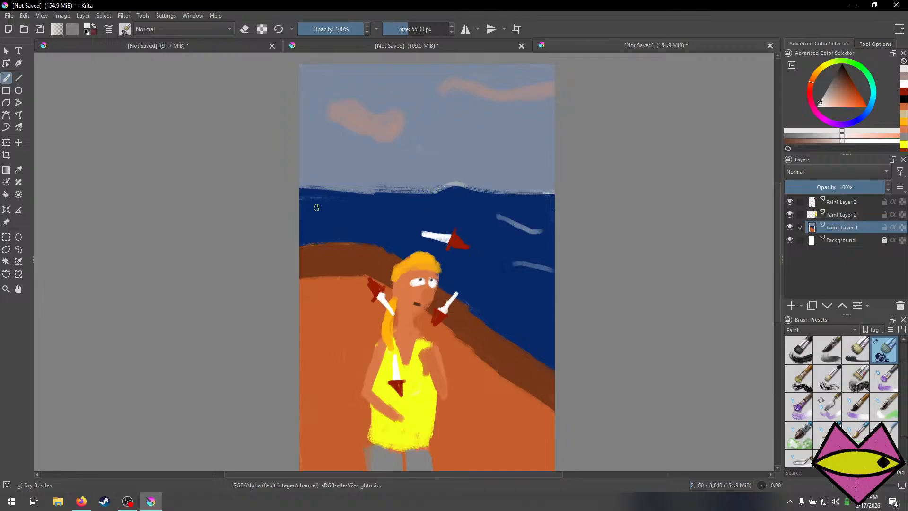
left_click_drag(317, 207, 377, 213)
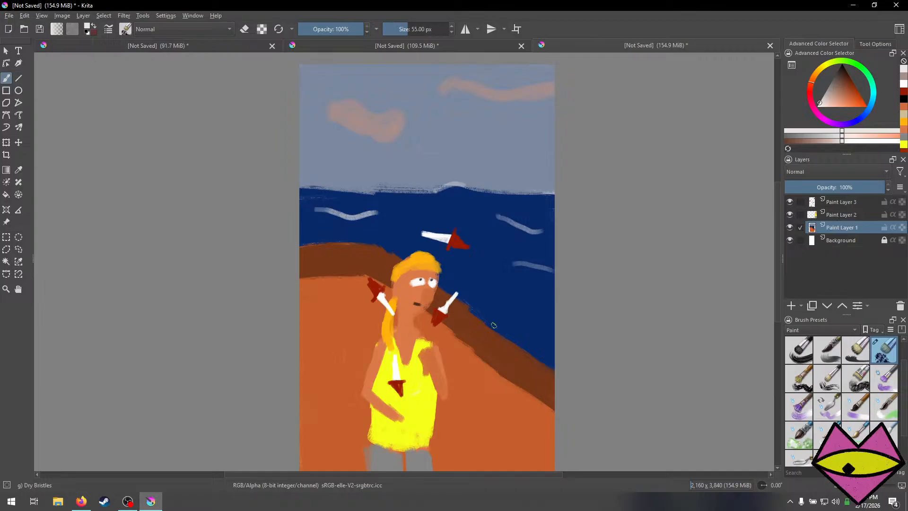
left_click_drag(511, 320, 553, 350)
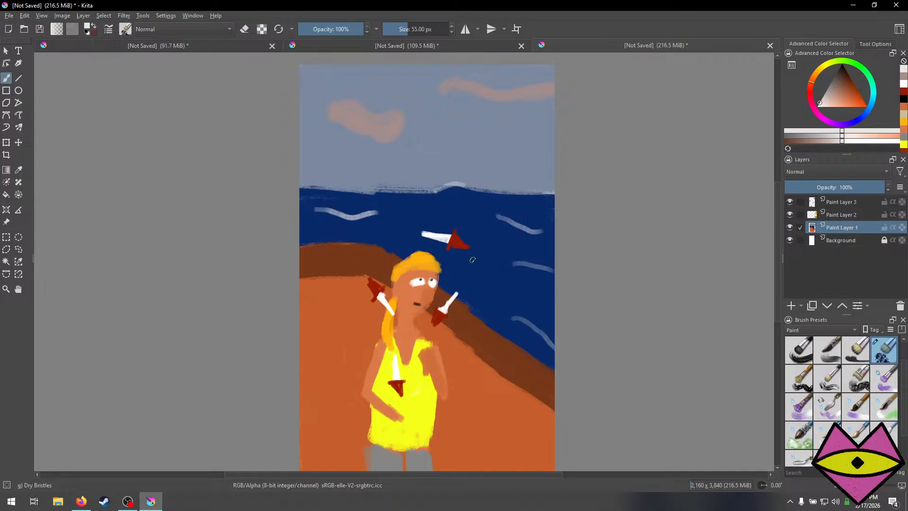
left_click_drag(464, 216, 492, 231)
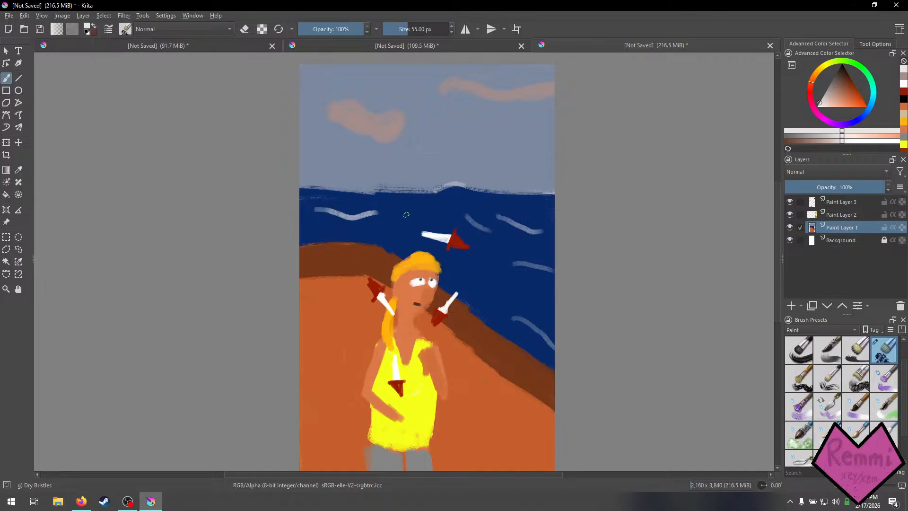
left_click_drag(398, 231, 414, 216)
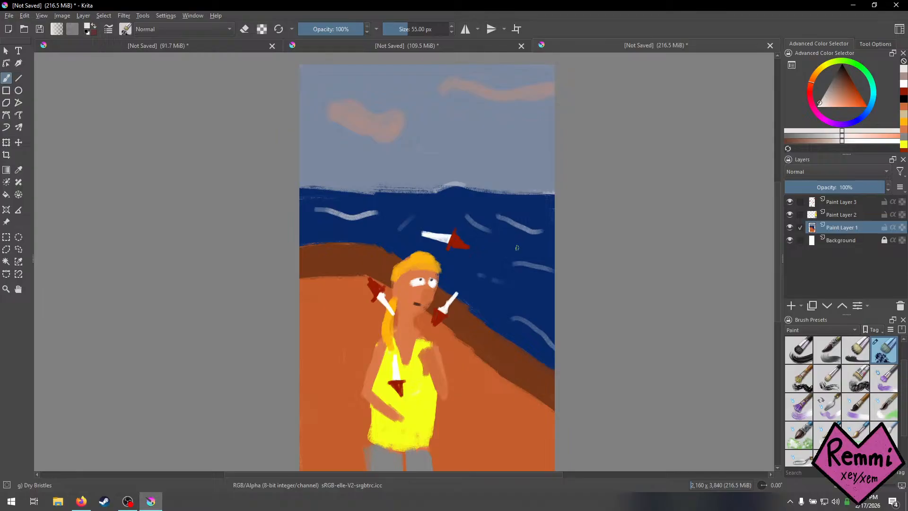
Paint over parts of the hill in a muted orange with the brush enlarged to 90 px.
left_click_drag(523, 298, 537, 208)
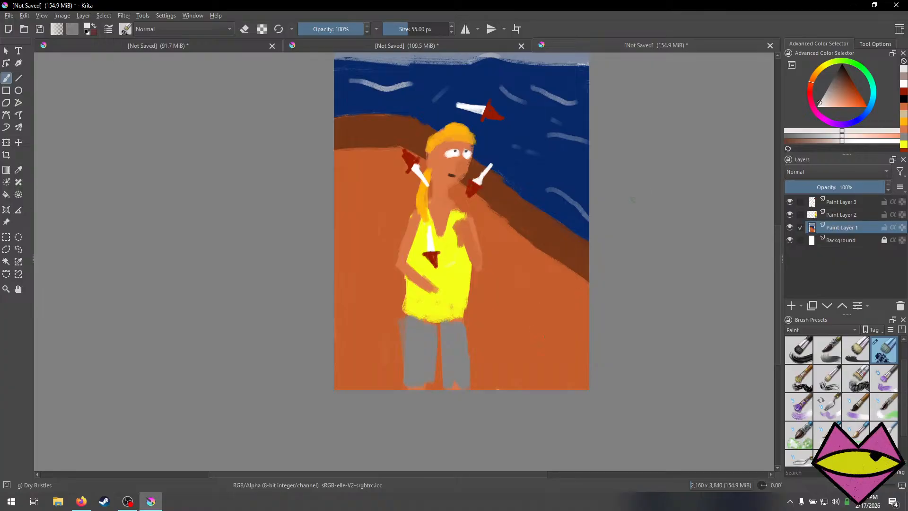
left_click(903, 110)
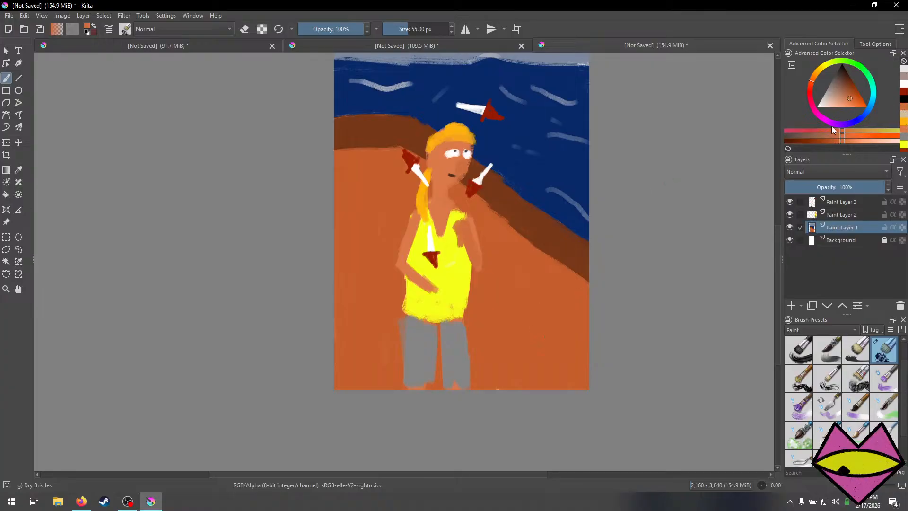
left_click_drag(839, 141, 836, 141)
key("bracketright")
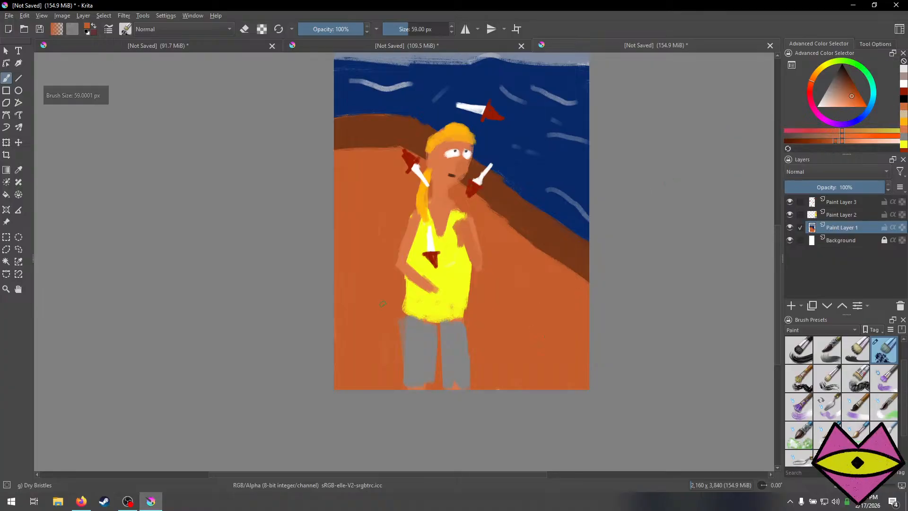
key("bracketright")
left_click_drag(543, 333, 582, 378)
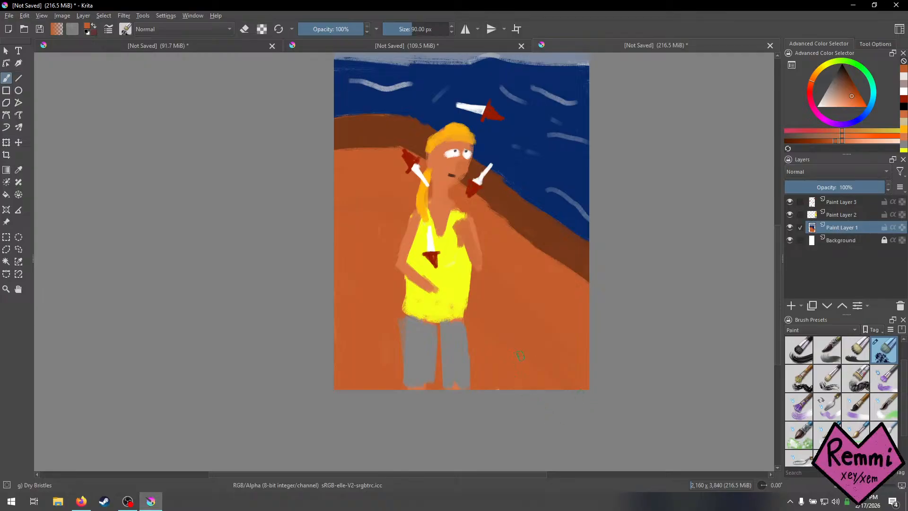
Darken the orange and paint a broad shaded area around the figure across the lower part of the hill.
left_click(834, 140)
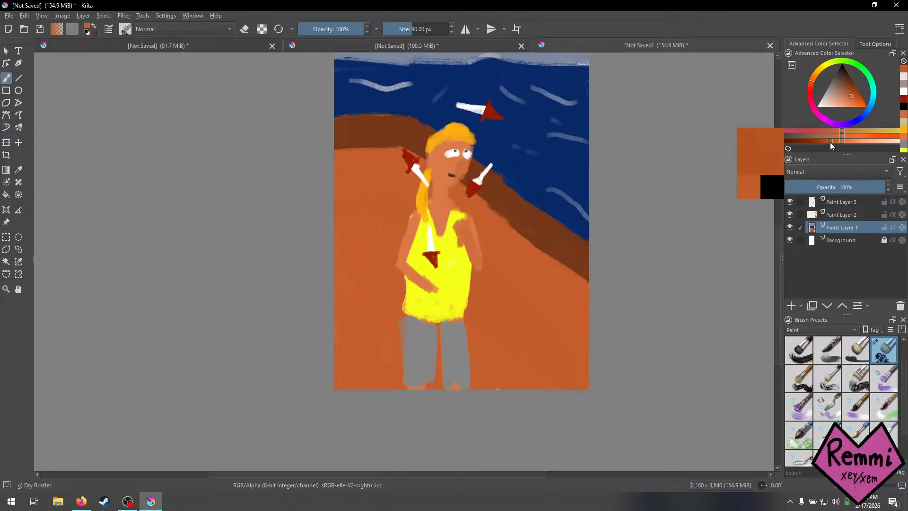
left_click_drag(830, 142, 828, 142)
mouse_move(530, 345)
left_mouse_down()
mouse_move(604, 401)
mouse_move(522, 325)
mouse_move(567, 364)
mouse_move(489, 271)
left_mouse_up()
mouse_move(424, 206)
left_mouse_down()
mouse_move(395, 190)
mouse_move(355, 199)
mouse_move(337, 219)
mouse_move(338, 388)
mouse_move(358, 221)
mouse_move(350, 213)
mouse_move(369, 219)
mouse_move(373, 198)
mouse_move(423, 228)
mouse_move(405, 217)
mouse_move(402, 226)
mouse_move(453, 254)
mouse_move(502, 300)
mouse_move(543, 389)
mouse_move(558, 375)
mouse_move(462, 285)
mouse_move(433, 279)
mouse_move(384, 349)
mouse_move(365, 318)
mouse_move(359, 381)
mouse_move(395, 374)
mouse_move(393, 238)
mouse_move(439, 367)
mouse_move(458, 310)
mouse_move(497, 378)
left_mouse_up()
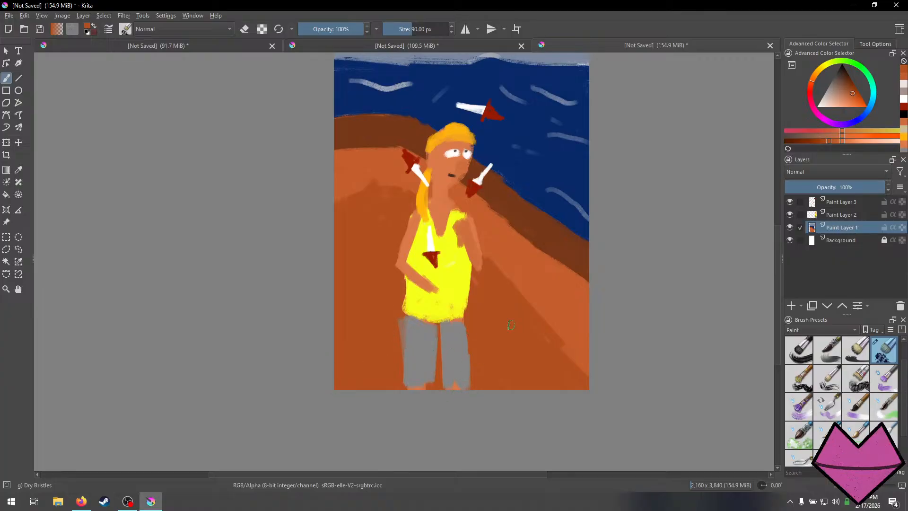
Examine the whole composition, from the clouds and sea down to the figure's legs.
left_click_drag(510, 237, 519, 295)
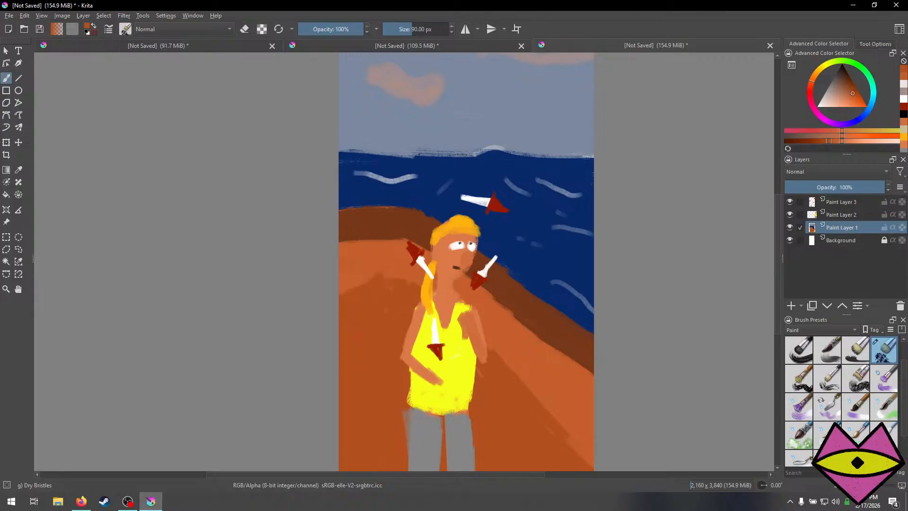
scroll(440, 169, "down", 1)
scroll(486, 292, "up", 1)
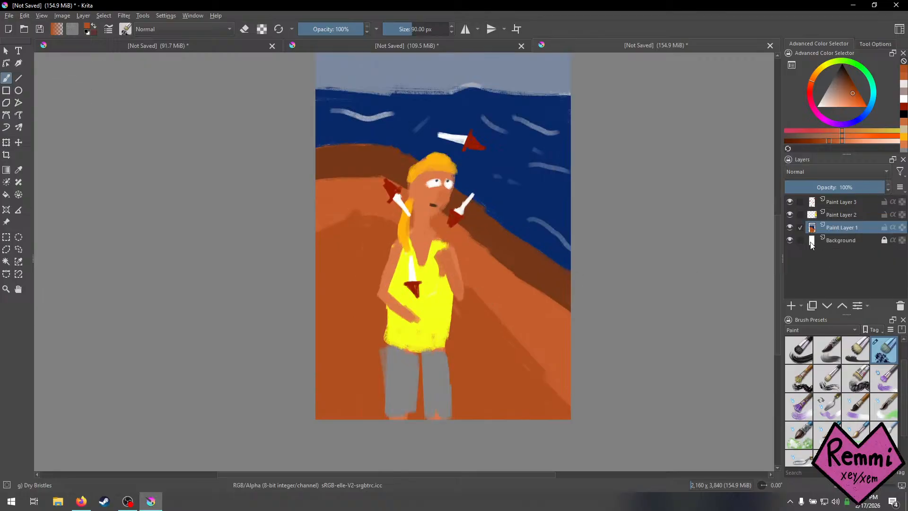
left_click_drag(779, 243, 768, 220)
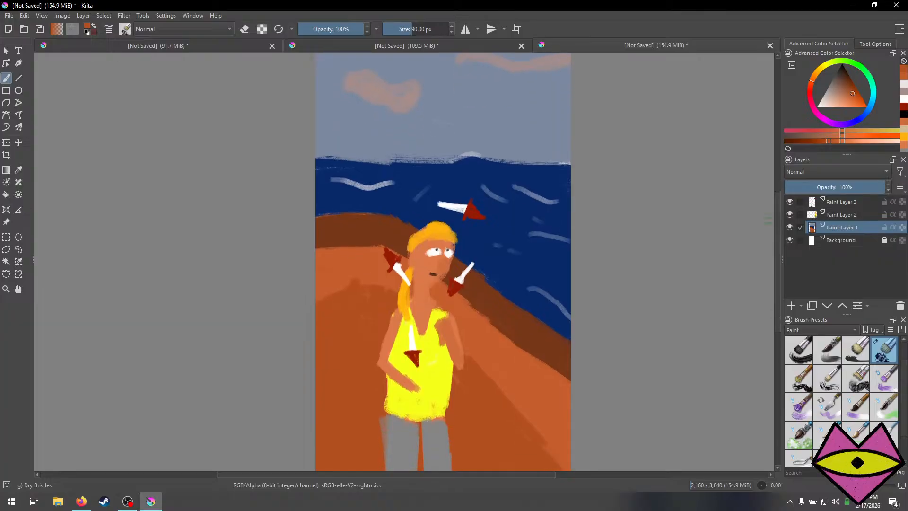
mouse_move(776, 219)
left_mouse_down()
mouse_move(765, 259)
mouse_move(761, 234)
mouse_move(753, 242)
left_mouse_up()
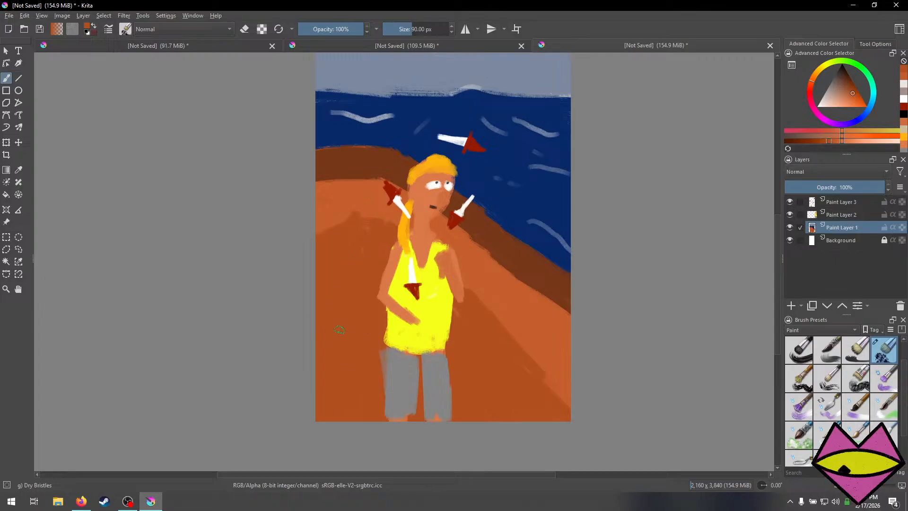
scroll(340, 224, "up", 1)
scroll(340, 224, "down", 3)
scroll(316, 223, "up", 1)
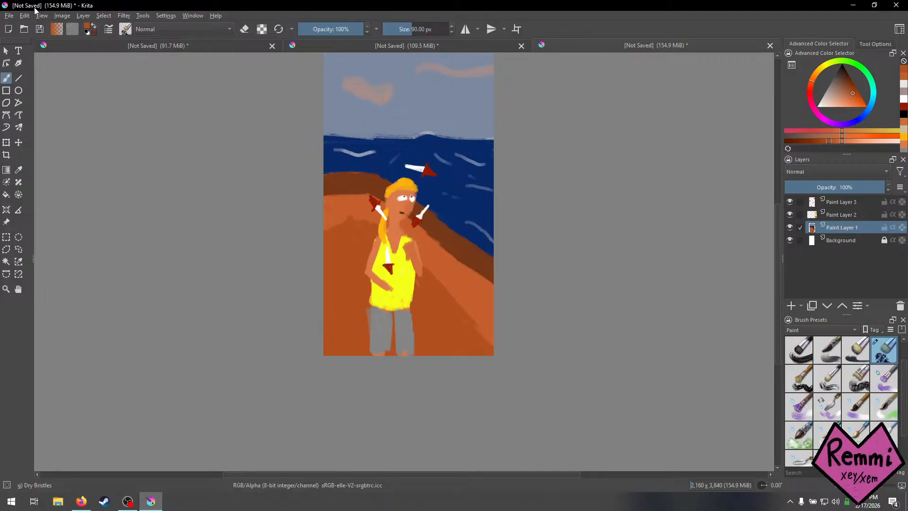
Export the finished painting as a PNG image named "Virgil Jugging" in the strem folder, using compression 3.
left_click(9, 18)
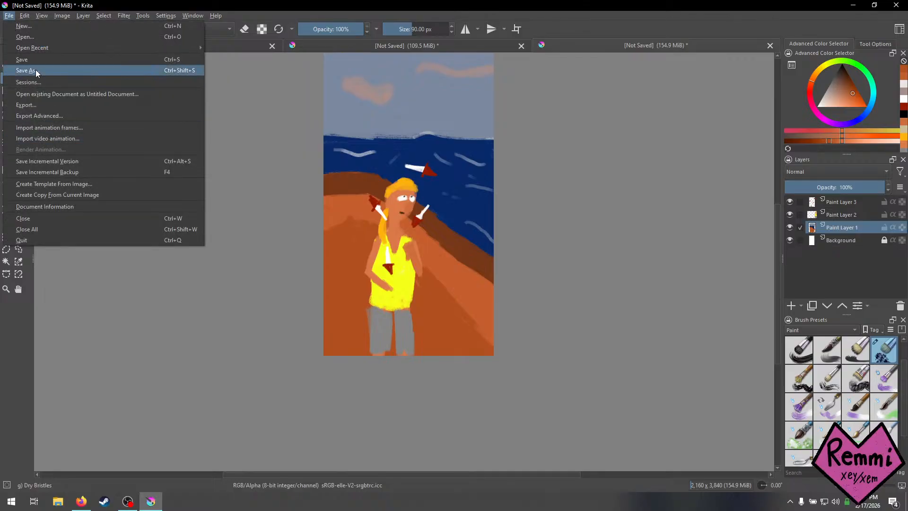
left_click(29, 109)
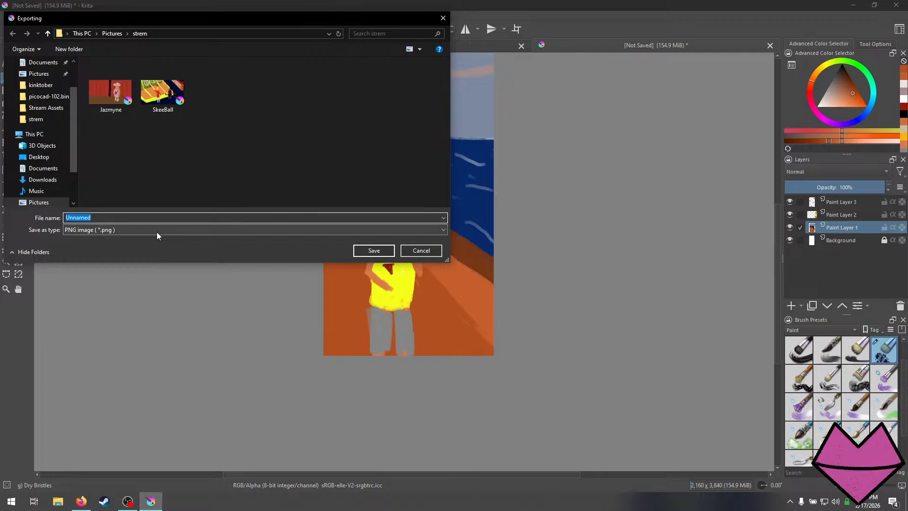
type("Virgil Jugging")
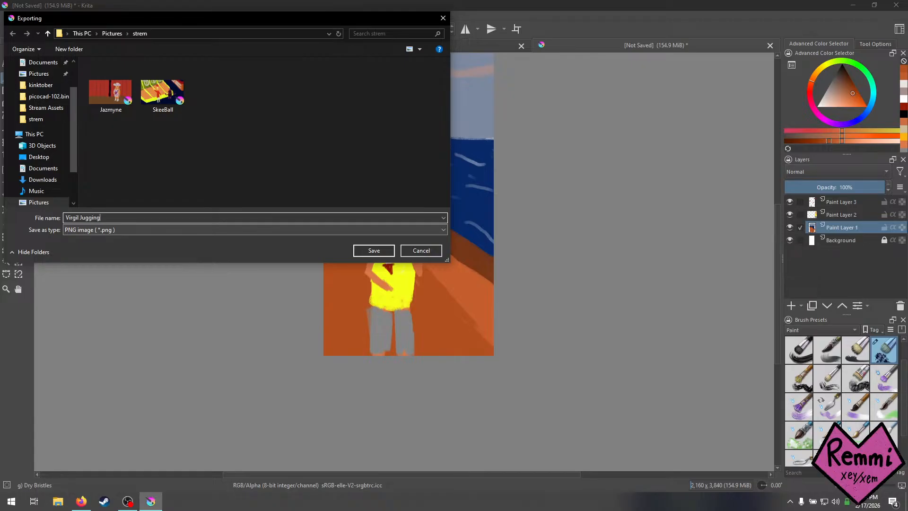
key("Return")
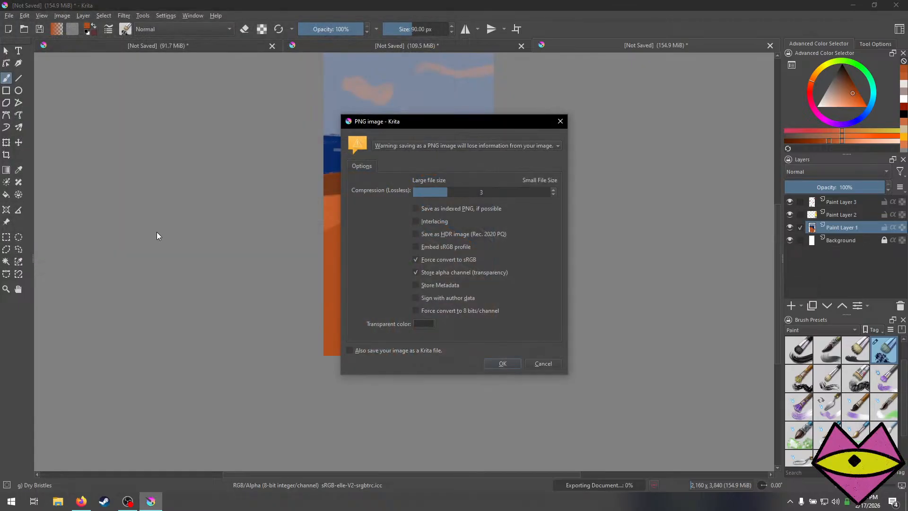
left_click(492, 363)
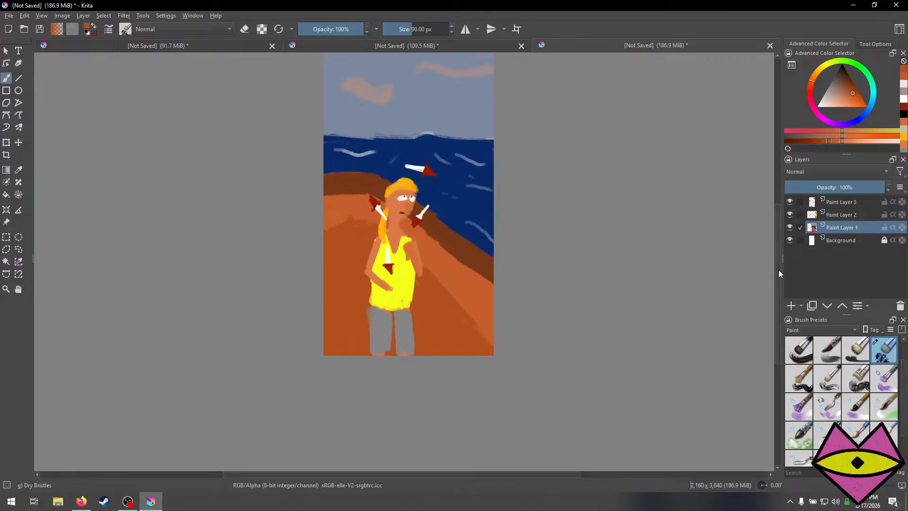
scroll(770, 243, "up", 6)
scroll(766, 202, "down", 4)
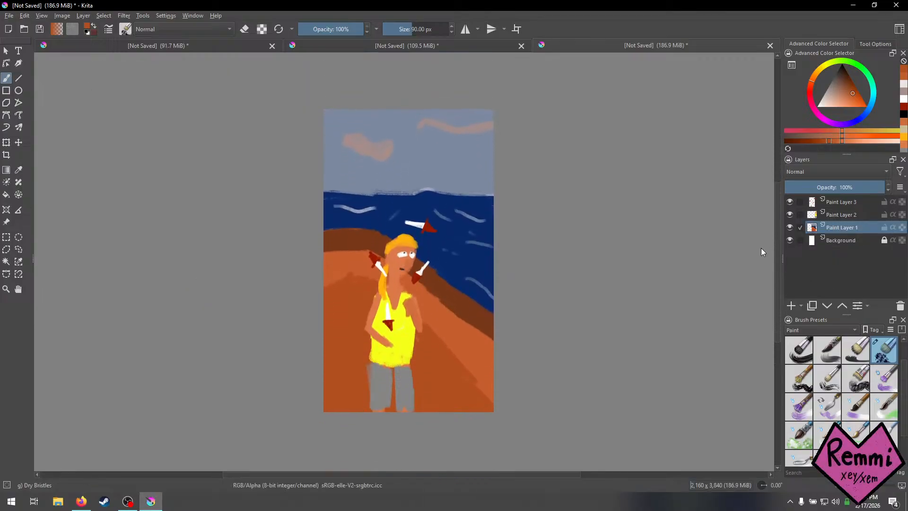
left_click_drag(761, 248, 760, 247)
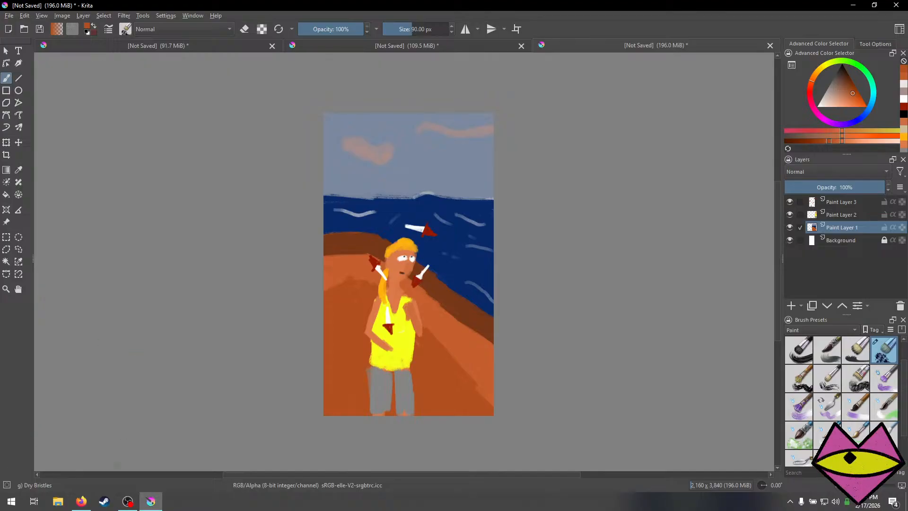
Switch to Firefox and read the WikiRoulette article on the Mauritian badminton player, from its introduction to the achievements section.
left_click(83, 501)
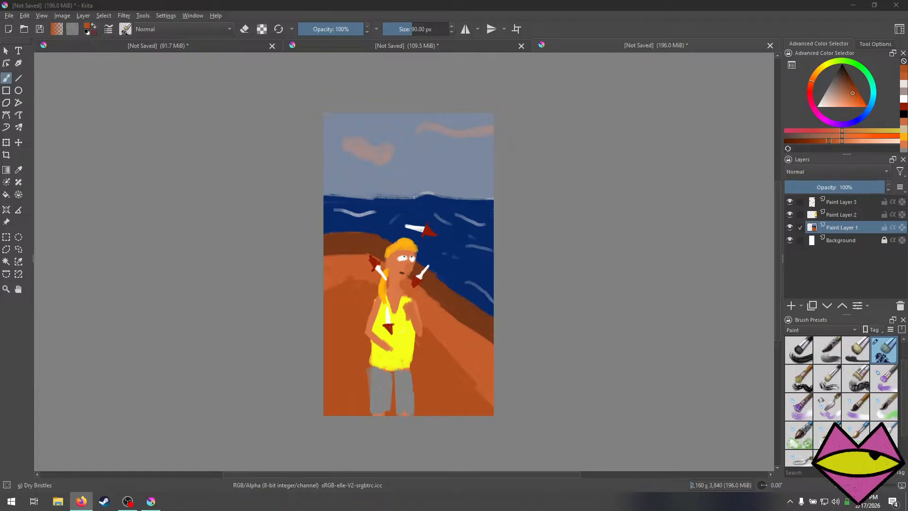
left_click_drag(907, 124, 240, 70)
double_click(240, 67)
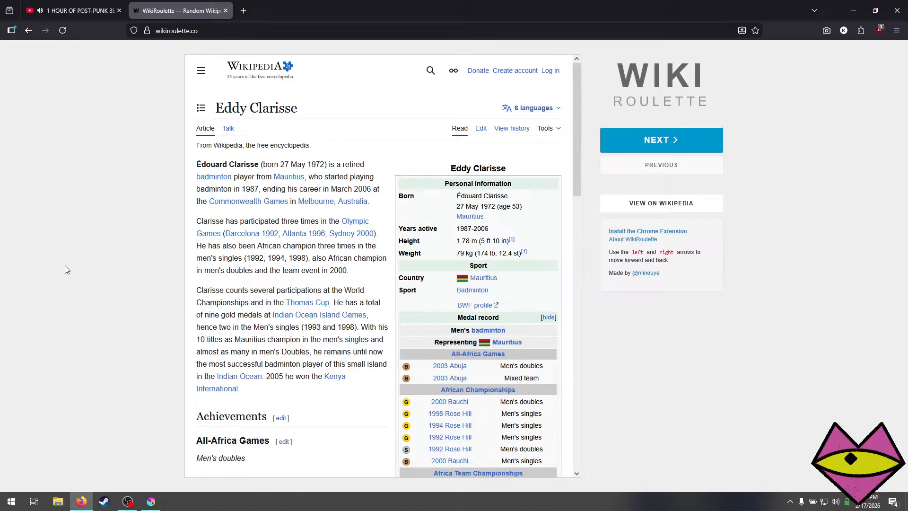
scroll(282, 317, "down", 4)
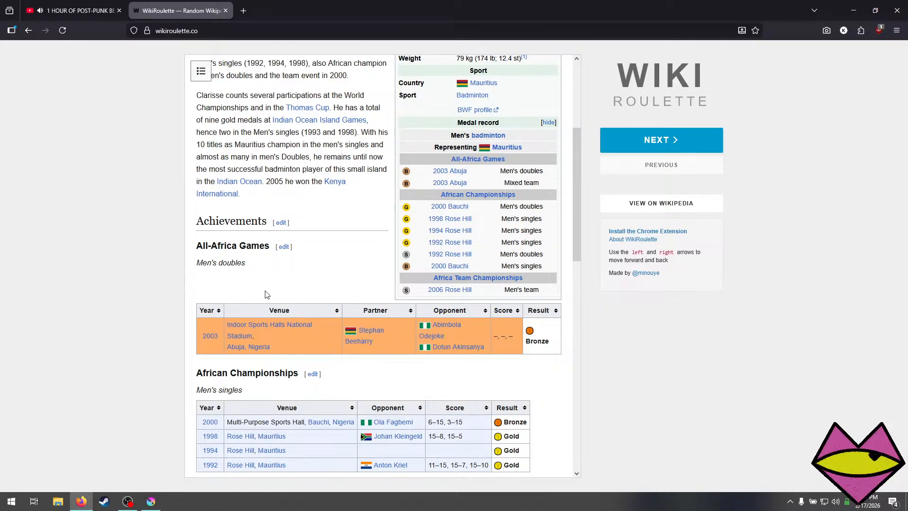
scroll(462, 233, "down", 1)
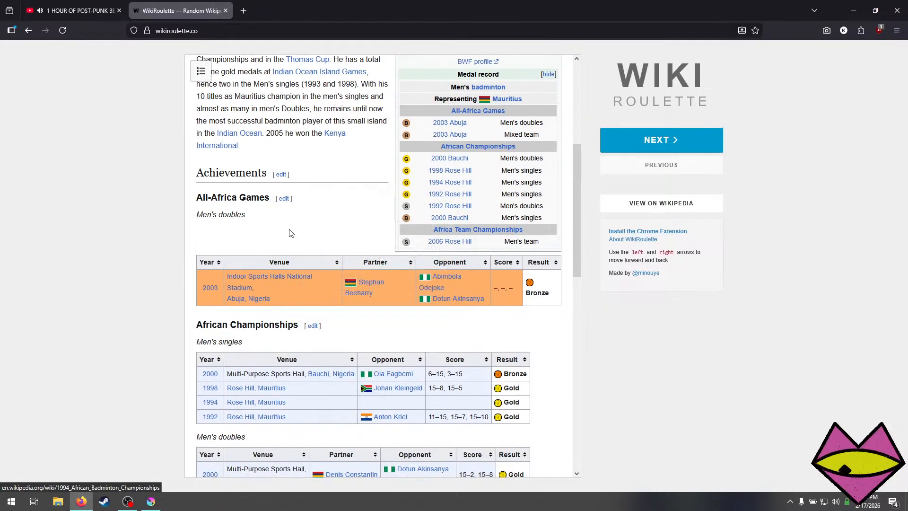
scroll(290, 232, "up", 3)
scroll(290, 268, "up", 2)
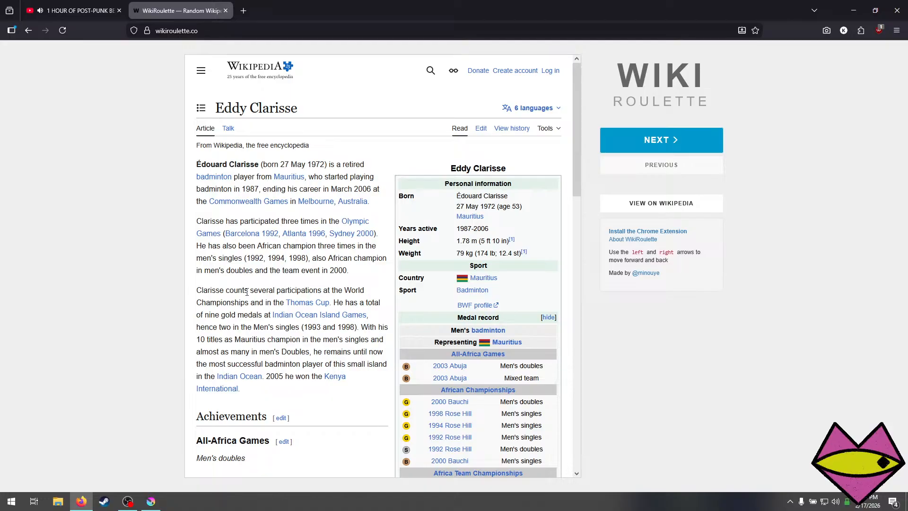
scroll(246, 292, "down", 3)
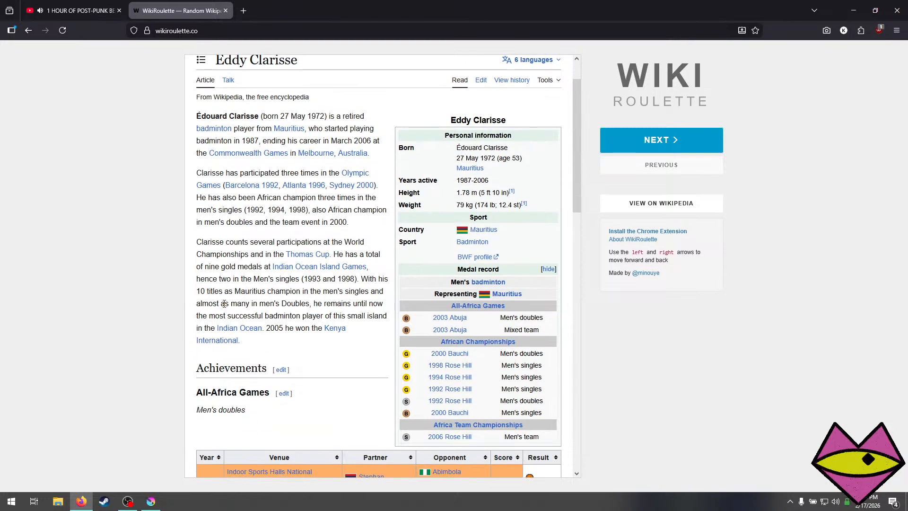
scroll(204, 314, "up", 3)
scroll(307, 263, "down", 1)
scroll(308, 263, "down", 1)
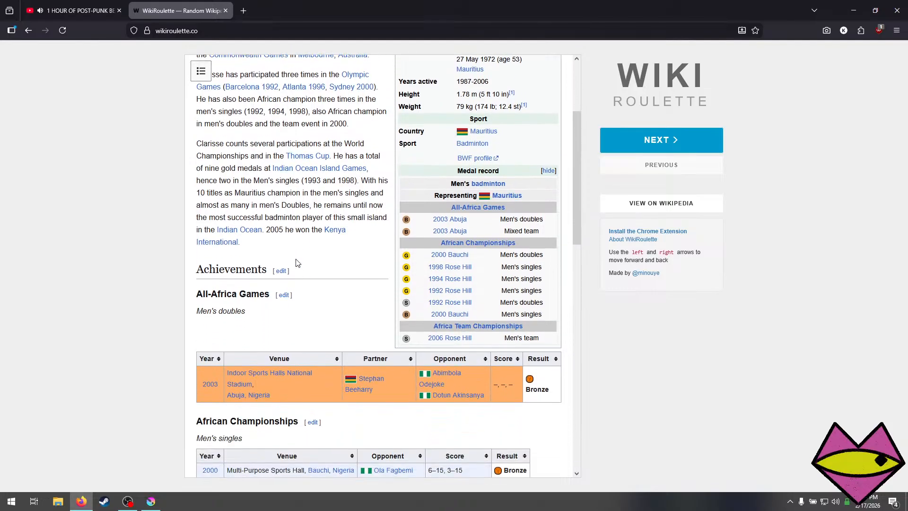
scroll(294, 263, "down", 1)
scroll(189, 280, "down", 2)
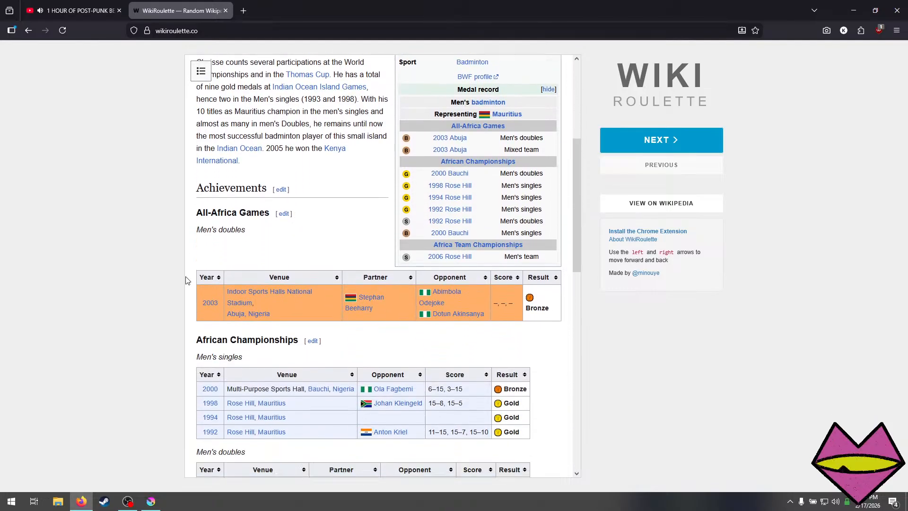
scroll(189, 280, "up", 1)
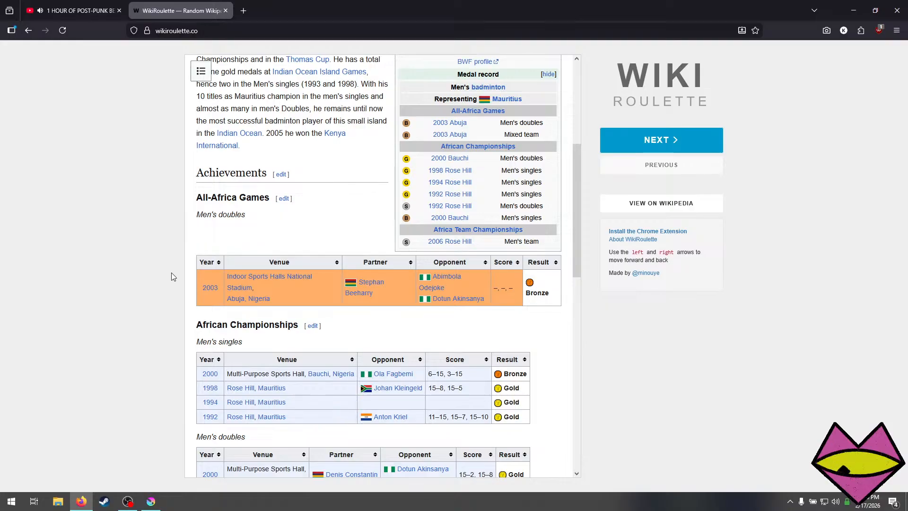
Examine the article's championship tables, references and external links, and review the biography at its start again.
scroll(204, 273, "down", 2)
scroll(199, 272, "down", 3)
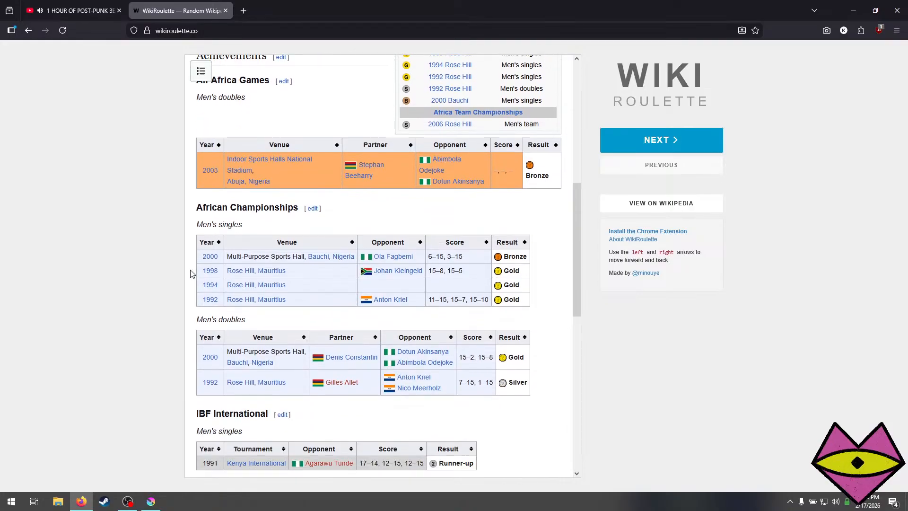
scroll(191, 273, "down", 5)
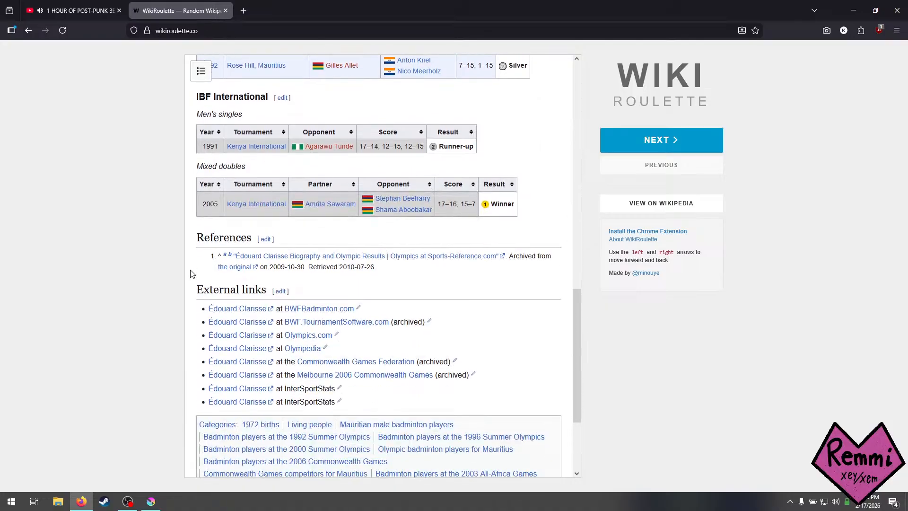
scroll(191, 273, "up", 5)
scroll(191, 273, "up", 4)
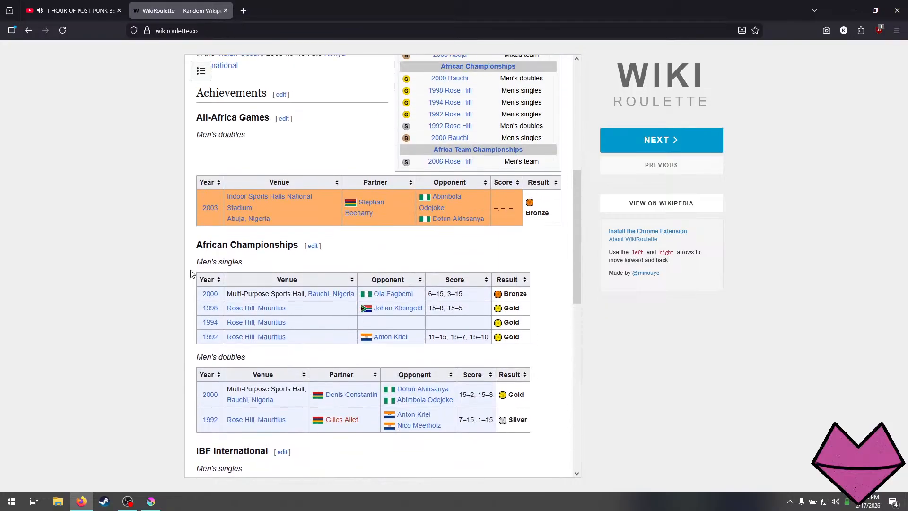
scroll(191, 273, "up", 1)
scroll(191, 274, "up", 1)
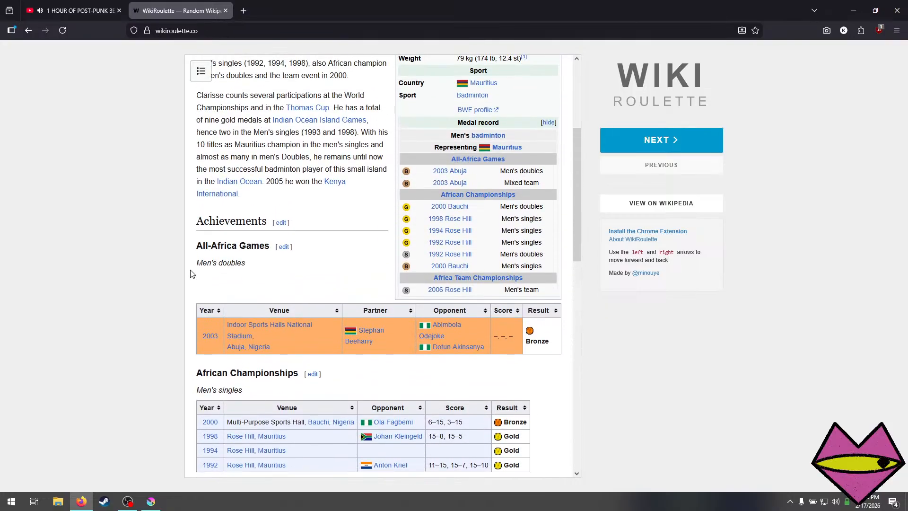
scroll(191, 273, "up", 1)
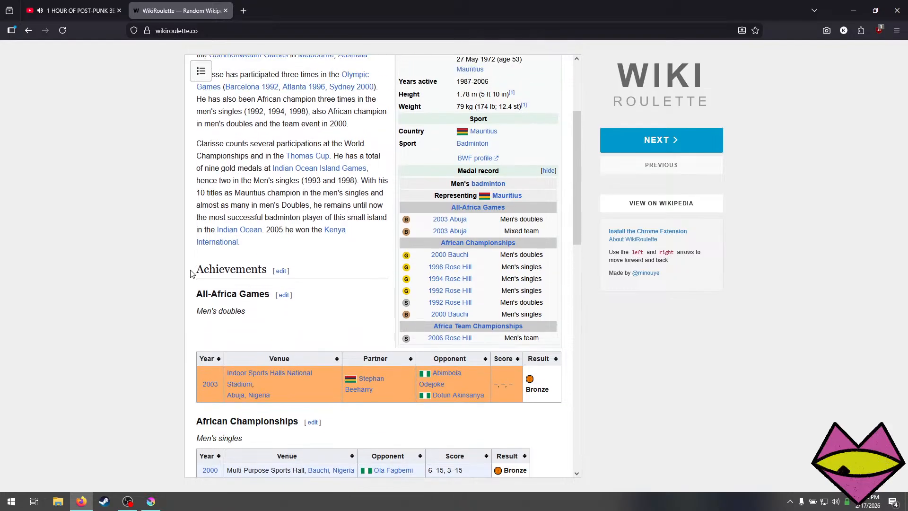
scroll(191, 274, "up", 1)
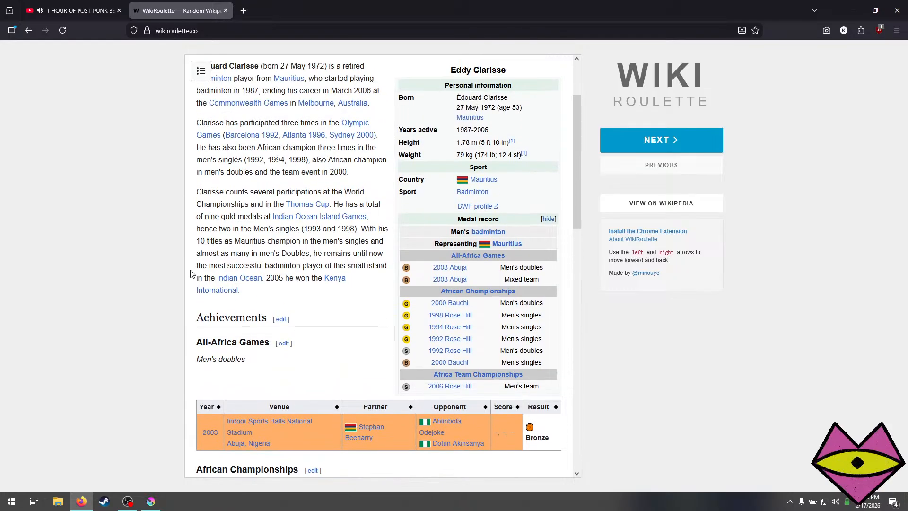
scroll(193, 272, "up", 1)
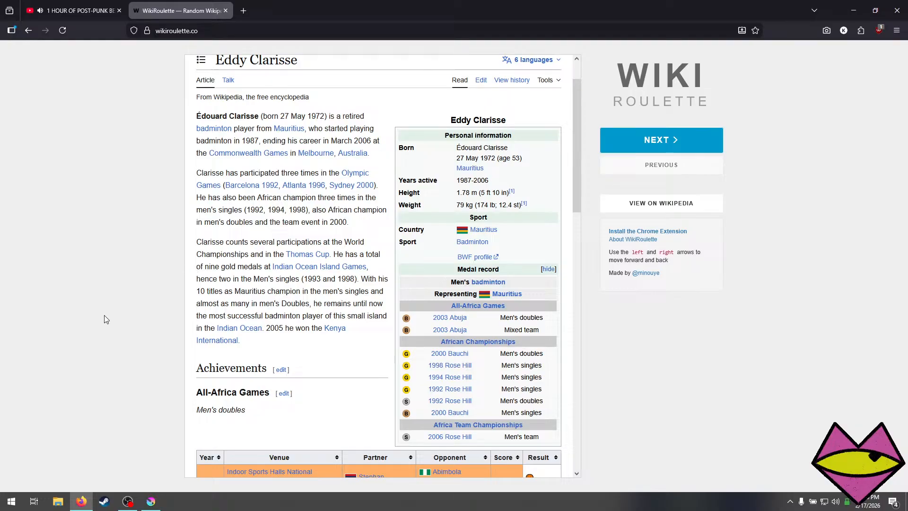
scroll(192, 90, "up", 1)
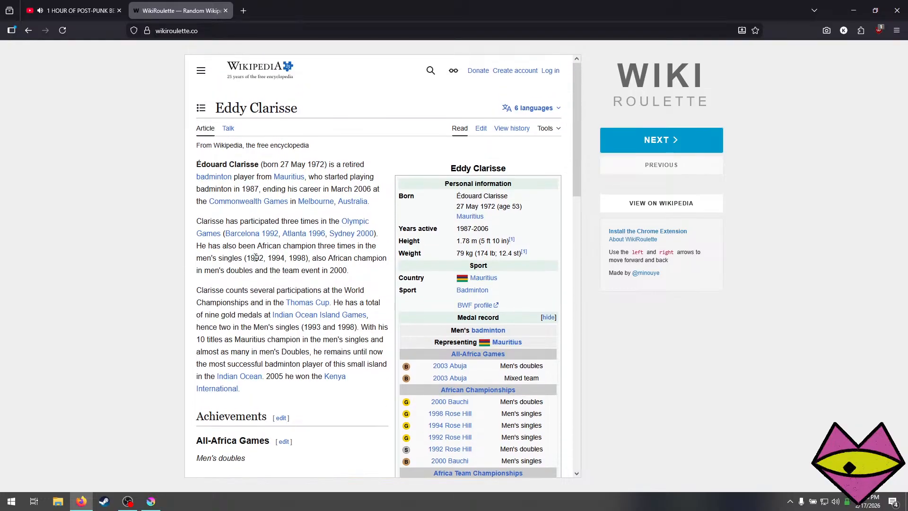
Close the WikiRoulette page, switch back to Krita and open the file commands for the painting.
left_click(226, 11)
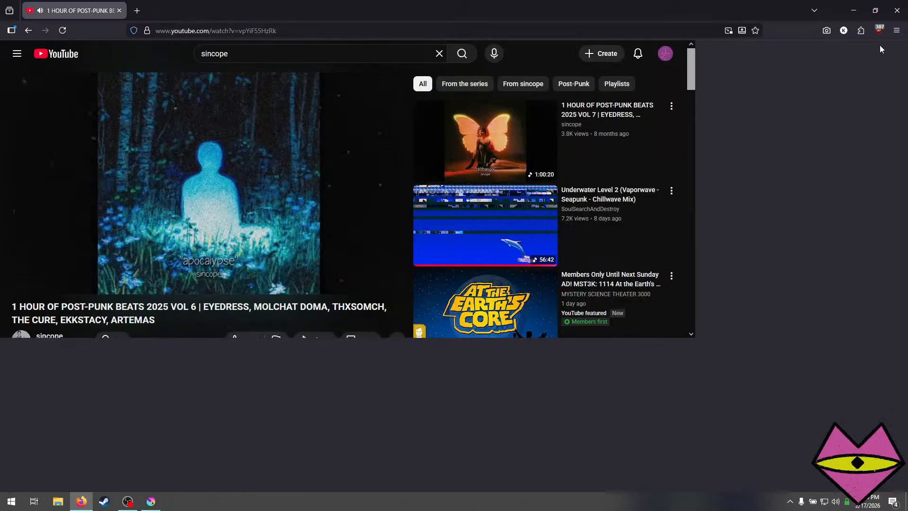
left_click(855, 10)
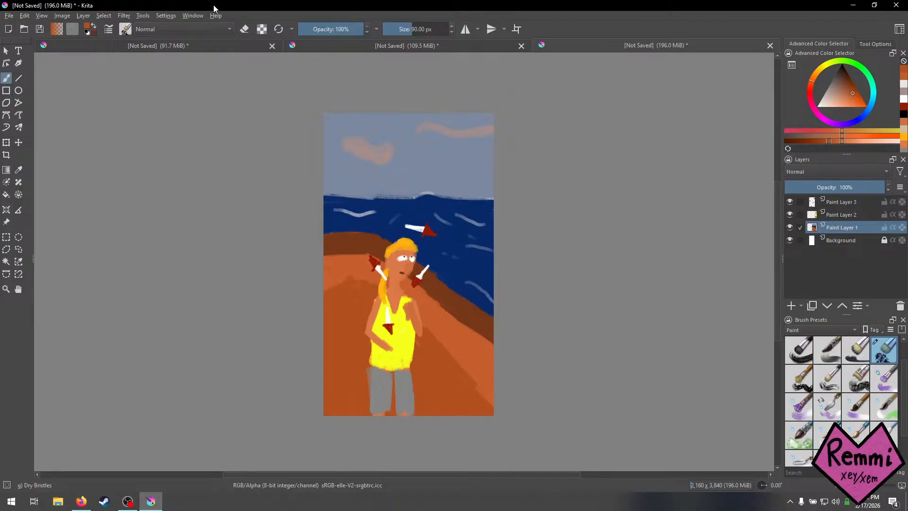
left_click(9, 15)
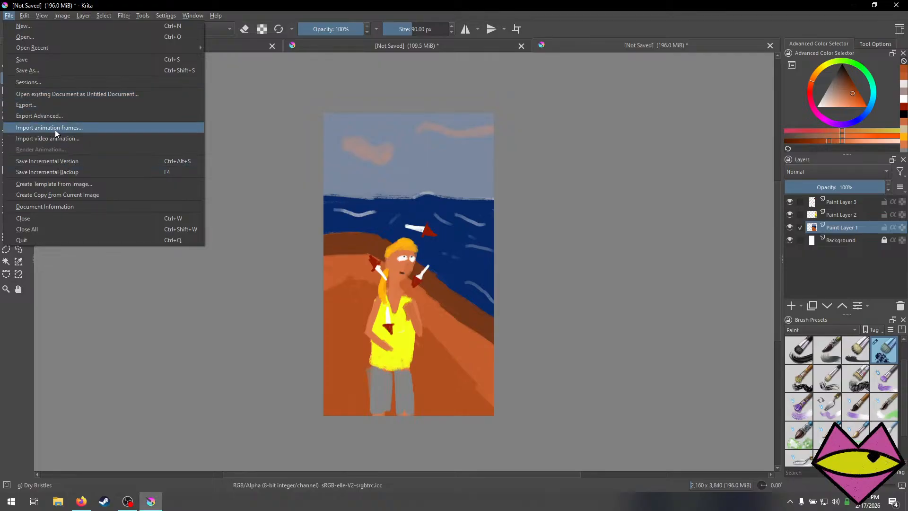
Create a new landscape document of 3840 x 2160 px at 240 pixels/inch in RGB/Alpha, 8-bit.
mouse_move(9, 16)
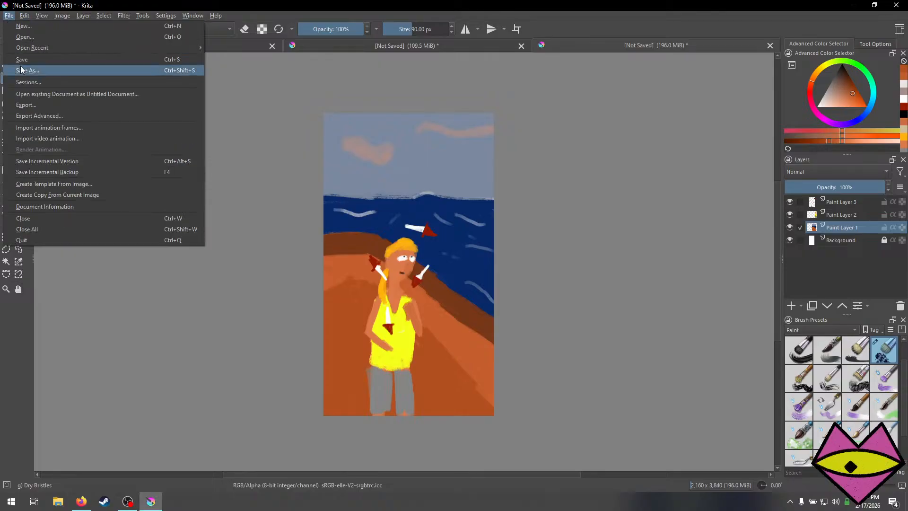
left_click(24, 26)
left_click(456, 169)
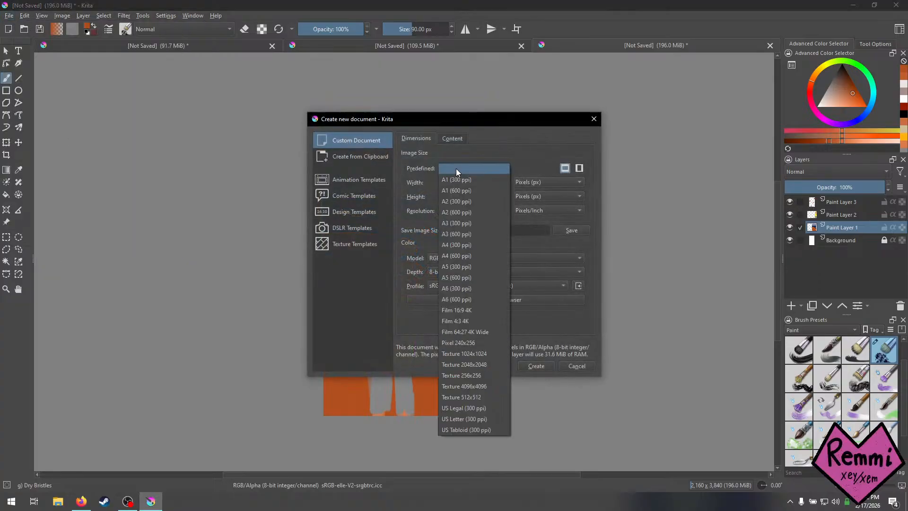
left_click(456, 168)
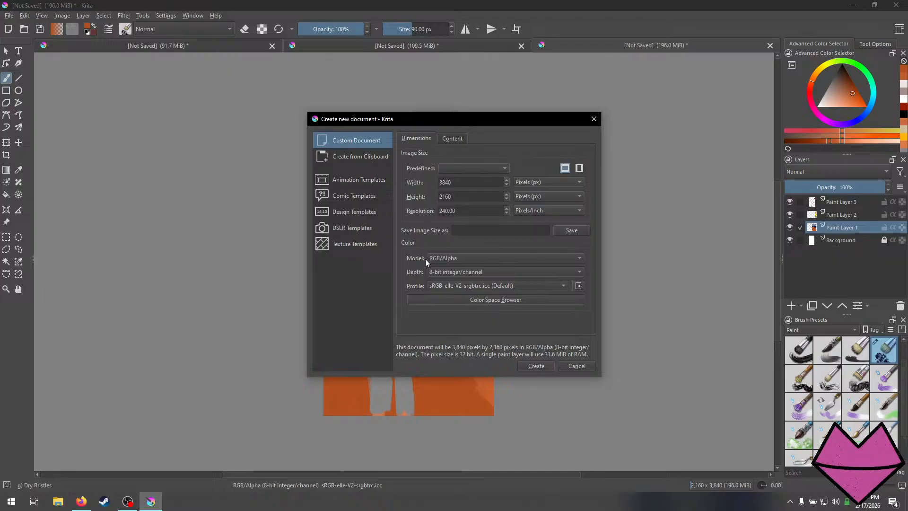
left_click(534, 365)
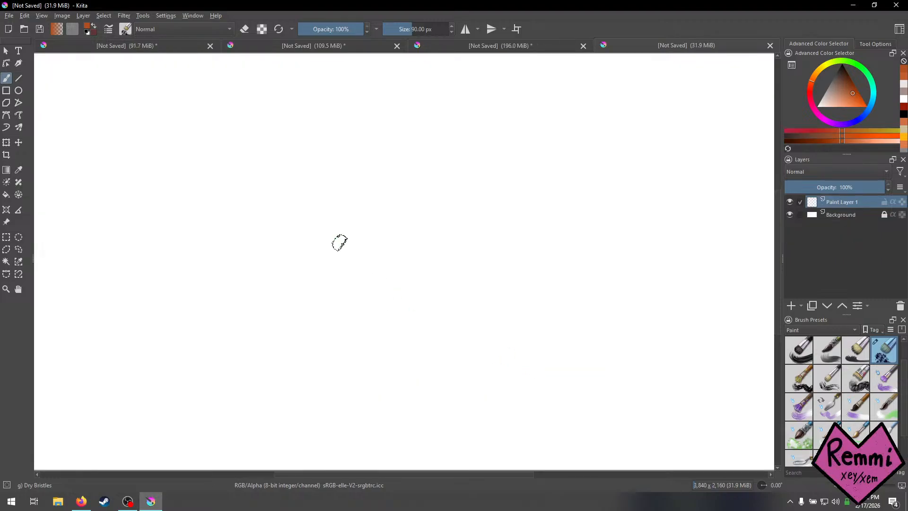
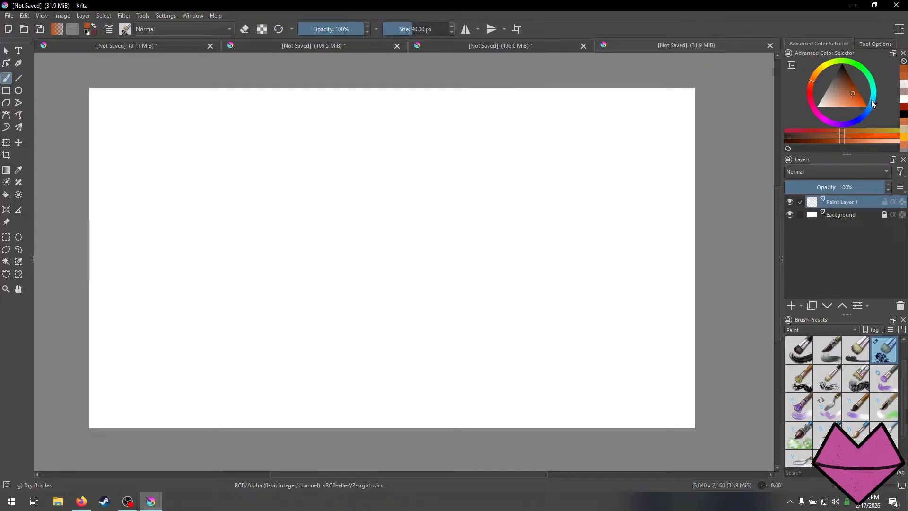
Paint a short warm-grey stroke at the canvas's lower left edge and a gently sloping ground line across its full width.
mouse_move(826, 94)
left_mouse_down()
mouse_move(835, 90)
mouse_move(828, 102)
mouse_move(827, 91)
left_mouse_up()
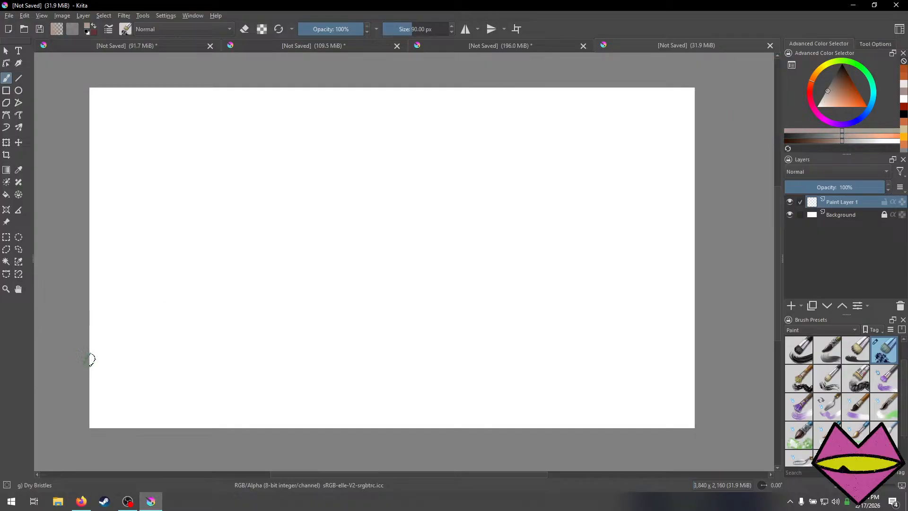
left_click_drag(74, 365, 173, 327)
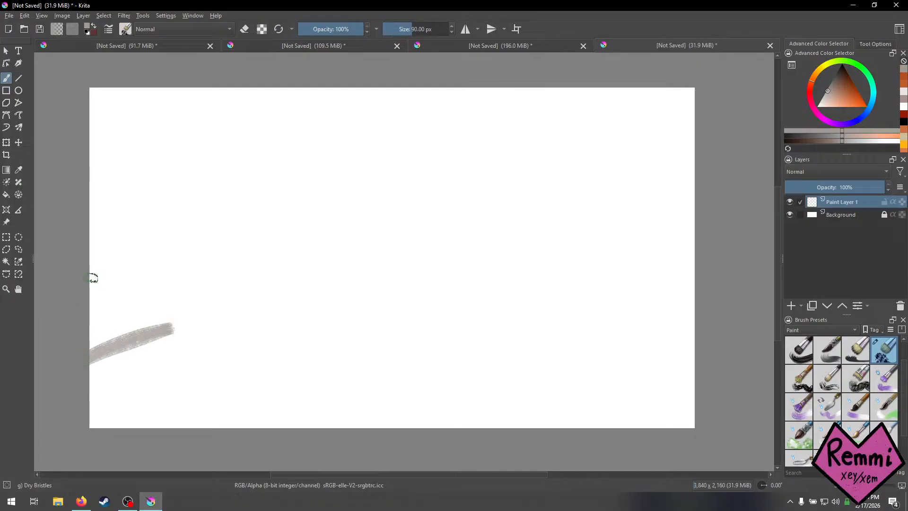
mouse_move(97, 278)
left_mouse_down()
mouse_move(211, 290)
mouse_move(408, 286)
mouse_move(539, 301)
left_mouse_up()
key("ctrl+z")
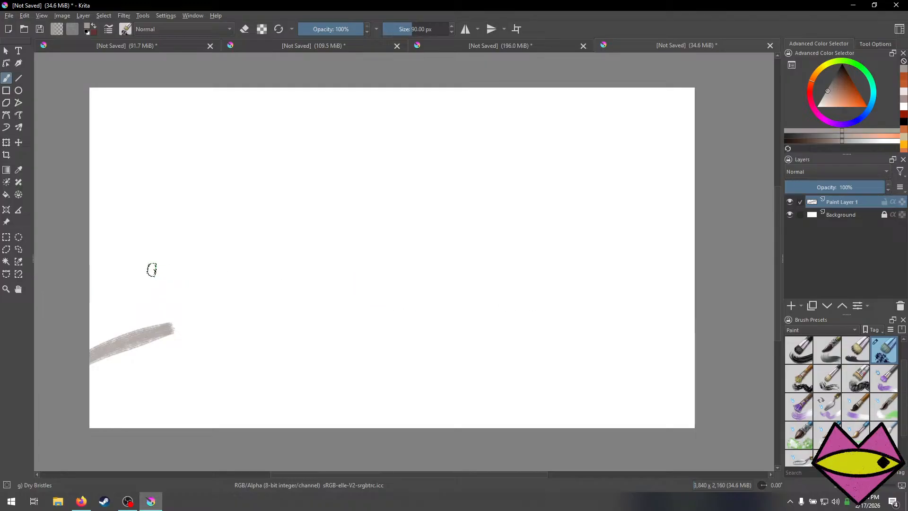
mouse_move(93, 274)
left_mouse_down()
mouse_move(524, 296)
mouse_move(710, 325)
left_mouse_up()
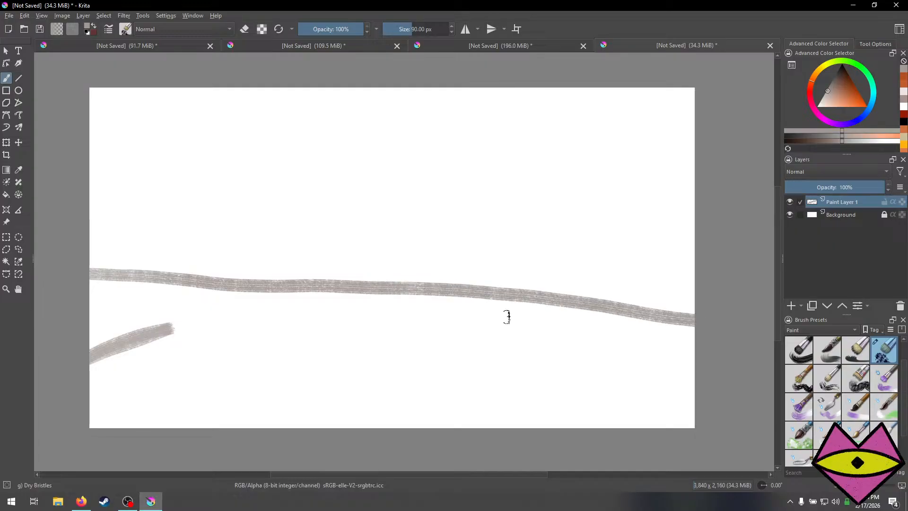
Enlarge the brush to 154 px.
key("bracketright")
key("bracketright")
key("bracketright")
key("bracketright")
mouse_move(110, 321)
left_mouse_down()
mouse_move(81, 451)
mouse_move(100, 329)
mouse_move(79, 311)
mouse_move(125, 302)
mouse_move(78, 292)
mouse_move(121, 275)
mouse_move(79, 277)
mouse_move(359, 288)
mouse_move(287, 296)
mouse_move(278, 285)
mouse_move(440, 285)
mouse_move(343, 288)
mouse_move(467, 296)
mouse_move(530, 313)
mouse_move(403, 296)
mouse_move(647, 315)
mouse_move(569, 301)
mouse_move(757, 332)
mouse_move(557, 328)
mouse_move(725, 358)
mouse_move(551, 322)
mouse_move(706, 336)
mouse_move(553, 323)
mouse_move(602, 345)
mouse_move(652, 340)
mouse_move(581, 348)
mouse_move(660, 371)
mouse_move(587, 352)
mouse_move(707, 367)
mouse_move(599, 420)
mouse_move(640, 442)
mouse_move(699, 410)
mouse_move(638, 458)
mouse_move(659, 396)
mouse_move(694, 377)
mouse_move(589, 461)
mouse_move(576, 459)
mouse_move(624, 351)
mouse_move(621, 458)
mouse_move(589, 433)
mouse_move(613, 362)
mouse_move(527, 428)
left_mouse_up()
mouse_move(557, 355)
left_mouse_down()
mouse_move(286, 320)
mouse_move(405, 328)
mouse_move(273, 274)
mouse_move(318, 283)
left_mouse_up()
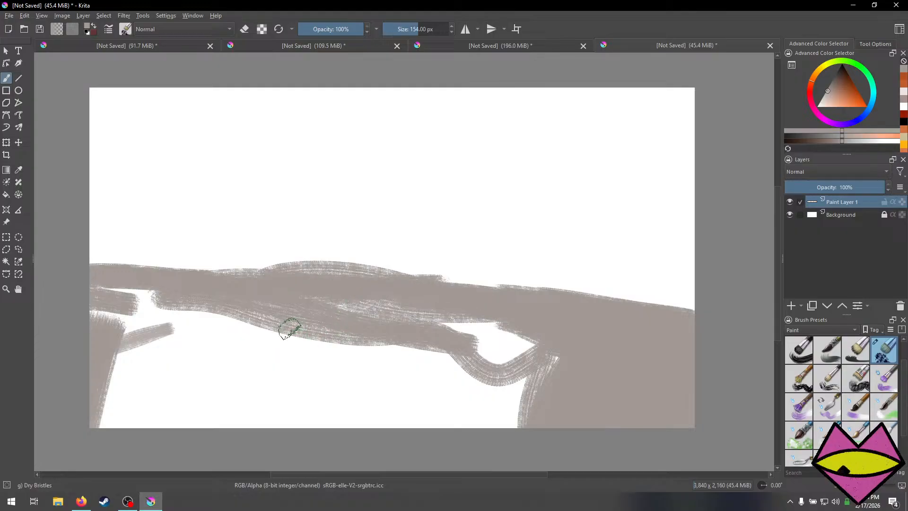
key("ctrl+z")
key("ctrl+z")
key("ctrl+z")
key("ctrl+z")
Fill the whole area below the ground line with warm grey, enlarging the brush up to 263 px.
mouse_move(105, 297)
left_mouse_down()
mouse_move(171, 305)
mouse_move(123, 293)
mouse_move(168, 284)
mouse_move(82, 282)
mouse_move(162, 293)
mouse_move(133, 292)
mouse_move(160, 299)
mouse_move(135, 307)
mouse_move(320, 315)
mouse_move(172, 285)
mouse_move(297, 288)
mouse_move(237, 296)
mouse_move(460, 311)
mouse_move(306, 292)
mouse_move(481, 300)
mouse_move(374, 304)
mouse_move(415, 301)
mouse_move(542, 331)
mouse_move(395, 301)
mouse_move(571, 325)
mouse_move(488, 321)
mouse_move(480, 303)
mouse_move(627, 331)
mouse_move(466, 307)
mouse_move(621, 324)
mouse_move(554, 307)
mouse_move(658, 325)
mouse_move(541, 305)
mouse_move(686, 337)
mouse_move(567, 324)
mouse_move(712, 336)
mouse_move(641, 318)
mouse_move(726, 335)
mouse_move(701, 358)
mouse_move(564, 322)
mouse_move(711, 351)
mouse_move(583, 346)
mouse_move(642, 410)
mouse_move(664, 377)
mouse_move(700, 376)
mouse_move(707, 426)
mouse_move(668, 440)
mouse_move(698, 361)
mouse_move(636, 462)
mouse_move(629, 349)
mouse_move(601, 420)
mouse_move(584, 397)
left_mouse_up()
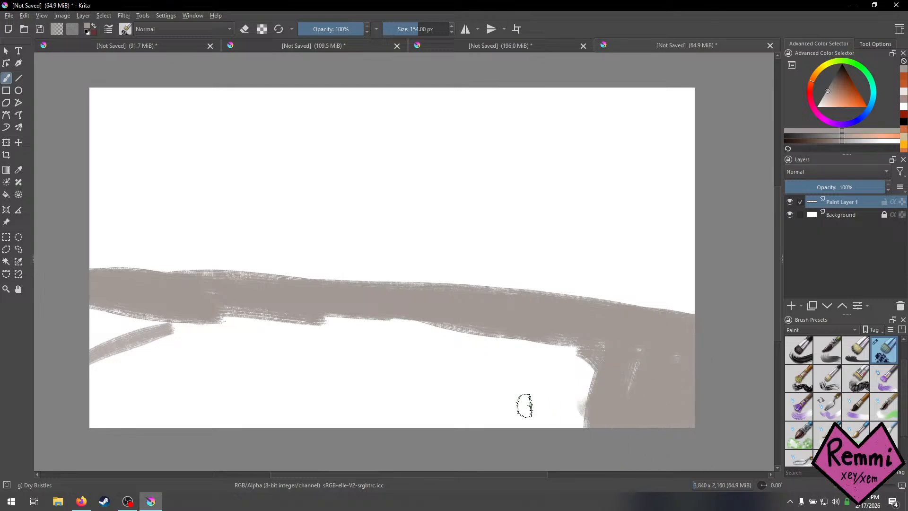
key("bracketright")
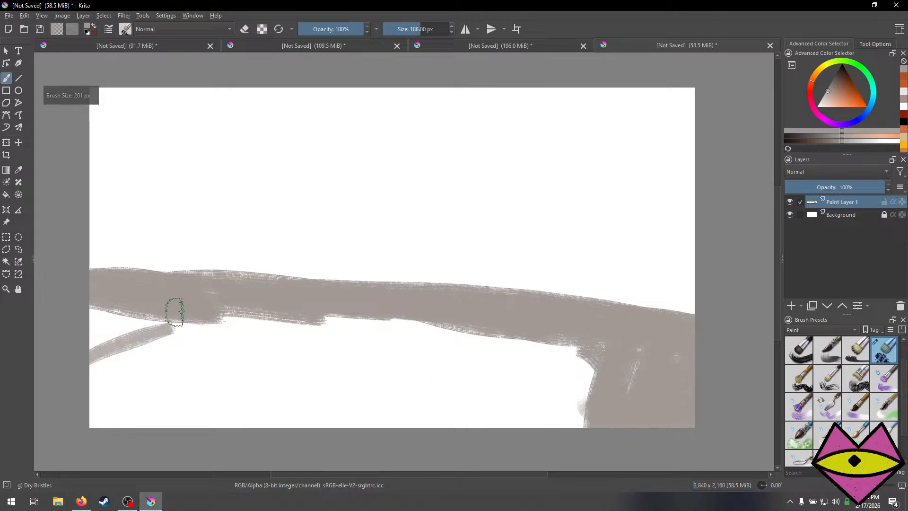
mouse_move(130, 310)
left_mouse_down()
mouse_move(173, 319)
mouse_move(71, 320)
mouse_move(192, 341)
mouse_move(99, 415)
mouse_move(111, 415)
mouse_move(104, 409)
mouse_move(123, 438)
mouse_move(167, 306)
mouse_move(167, 335)
mouse_move(210, 403)
mouse_move(264, 354)
left_mouse_up()
key("bracketright")
mouse_move(255, 391)
left_mouse_down()
mouse_move(267, 432)
mouse_move(284, 377)
mouse_move(324, 318)
mouse_move(339, 321)
mouse_move(345, 419)
mouse_move(366, 432)
mouse_move(417, 320)
mouse_move(401, 338)
mouse_move(431, 444)
mouse_move(464, 346)
mouse_move(500, 341)
mouse_move(518, 437)
mouse_move(561, 374)
mouse_move(588, 397)
left_mouse_up()
mouse_move(502, 409)
left_mouse_down()
mouse_move(494, 345)
mouse_move(420, 418)
mouse_move(495, 330)
mouse_move(591, 362)
mouse_move(445, 370)
mouse_move(632, 371)
mouse_move(508, 387)
mouse_move(610, 363)
mouse_move(570, 379)
mouse_move(572, 360)
mouse_move(586, 373)
mouse_move(493, 383)
left_mouse_up()
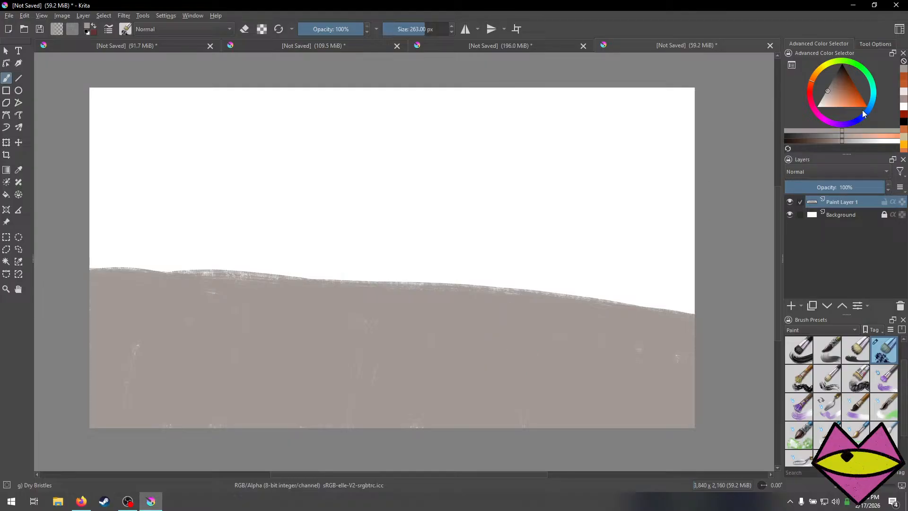
Paint a slightly darker grey-brown band along the ground's upper edge with a 126 px brush.
left_click(903, 89)
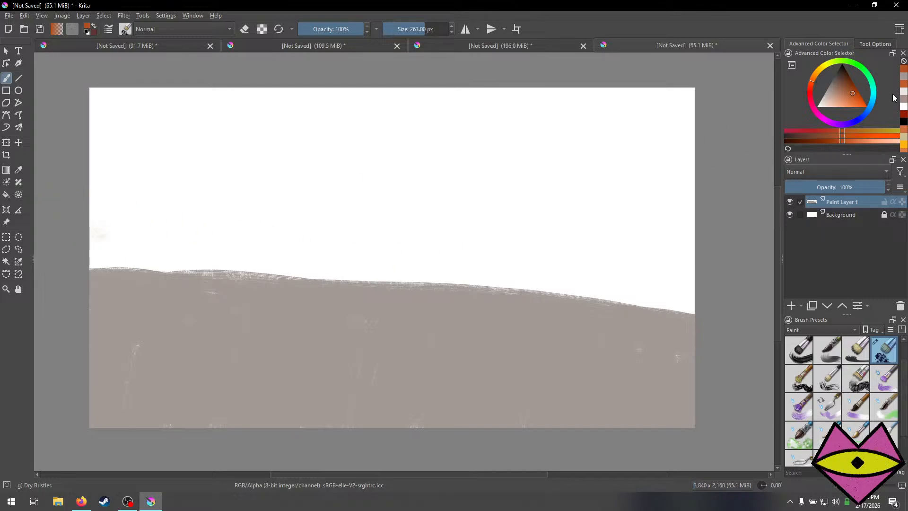
left_click(903, 76)
left_click(841, 141)
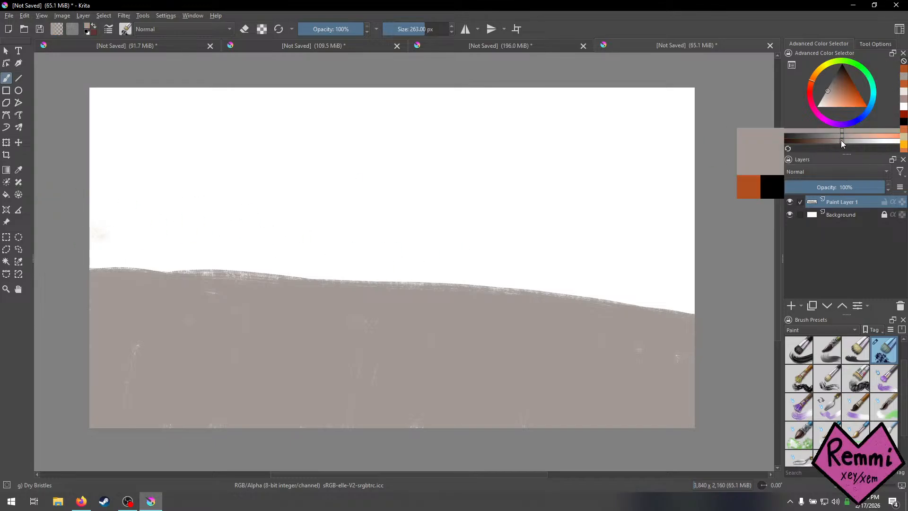
left_click_drag(841, 140, 836, 140)
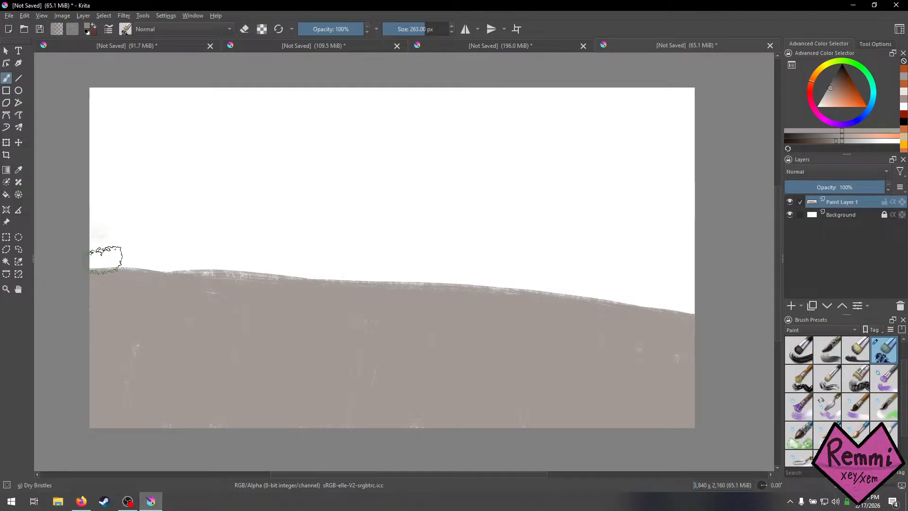
key("bracketleft")
key("bracketleft")
key("bracketleft")
key("bracketleft")
key("bracketleft")
key("bracketleft")
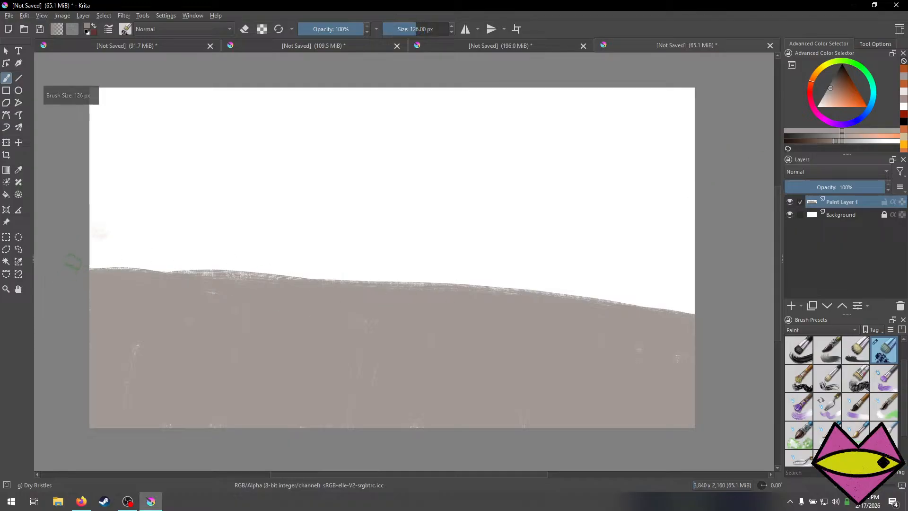
mouse_move(74, 261)
left_mouse_down()
mouse_move(458, 266)
mouse_move(331, 270)
mouse_move(476, 268)
mouse_move(390, 274)
mouse_move(497, 280)
mouse_move(438, 271)
mouse_move(577, 268)
mouse_move(473, 269)
mouse_move(550, 264)
mouse_move(609, 272)
mouse_move(525, 274)
mouse_move(666, 277)
mouse_move(597, 276)
left_mouse_up()
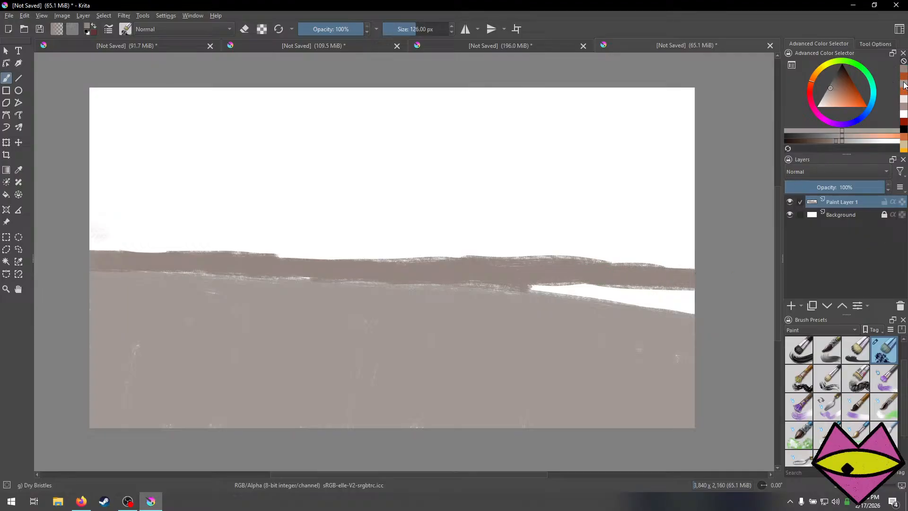
Fill the white gap between the darker band and the ground on the canvas's right side with the lighter ground grey.
left_click(904, 85)
mouse_move(495, 297)
left_mouse_down()
mouse_move(580, 303)
mouse_move(500, 292)
mouse_move(558, 282)
mouse_move(585, 287)
mouse_move(510, 282)
mouse_move(678, 295)
mouse_move(560, 301)
mouse_move(731, 300)
left_mouse_up()
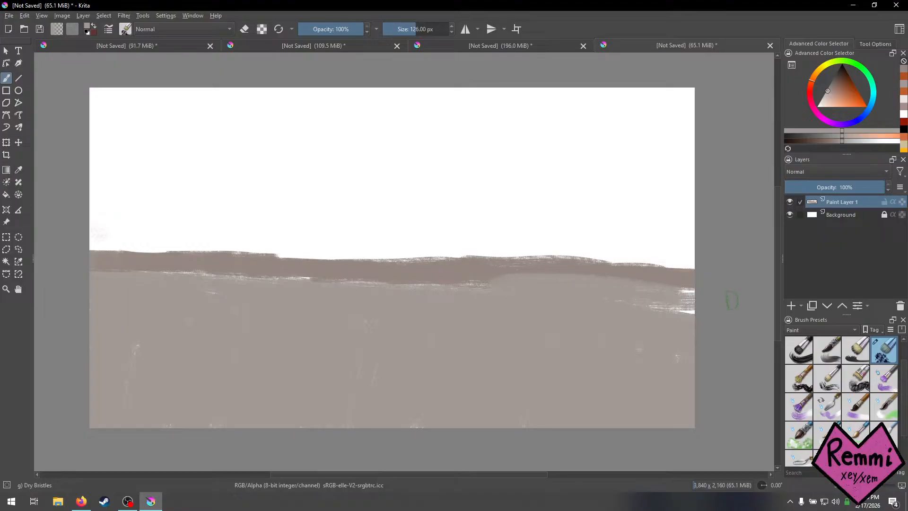
mouse_move(610, 294)
left_mouse_down()
mouse_move(456, 282)
mouse_move(474, 284)
mouse_move(375, 288)
mouse_move(347, 303)
left_mouse_up()
key("ctrl+z")
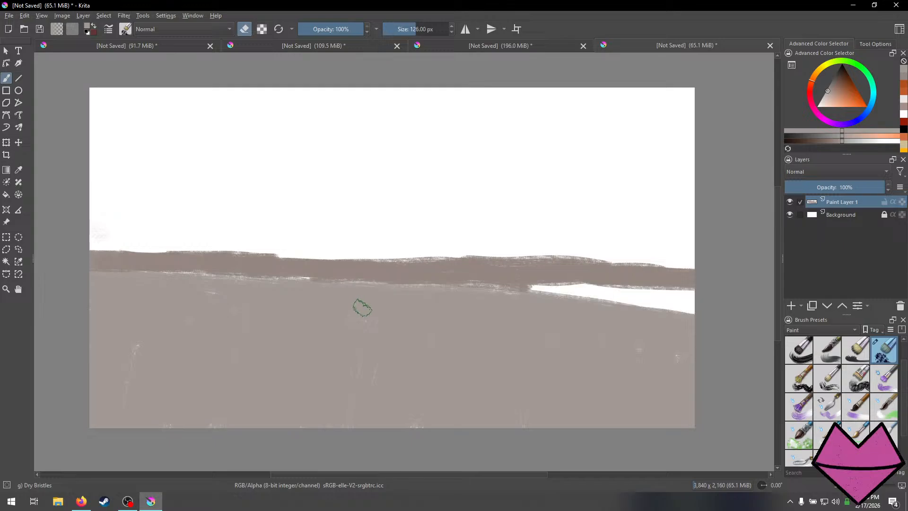
key("e")
mouse_move(483, 295)
left_mouse_down()
mouse_move(561, 302)
mouse_move(502, 294)
mouse_move(636, 294)
mouse_move(517, 289)
mouse_move(669, 299)
mouse_move(562, 302)
mouse_move(730, 307)
left_mouse_up()
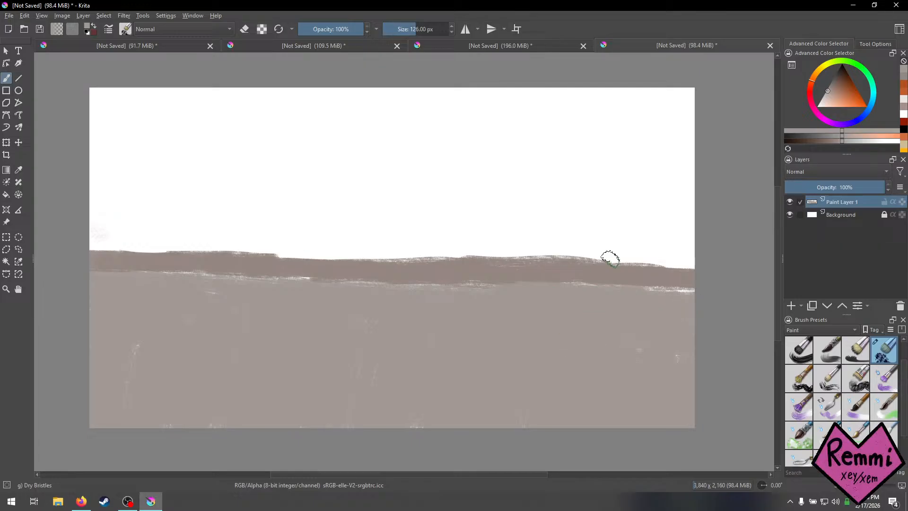
Fill the entire area above the grey band with burnt orange, enlarging the brush to 176 px.
left_click(902, 90)
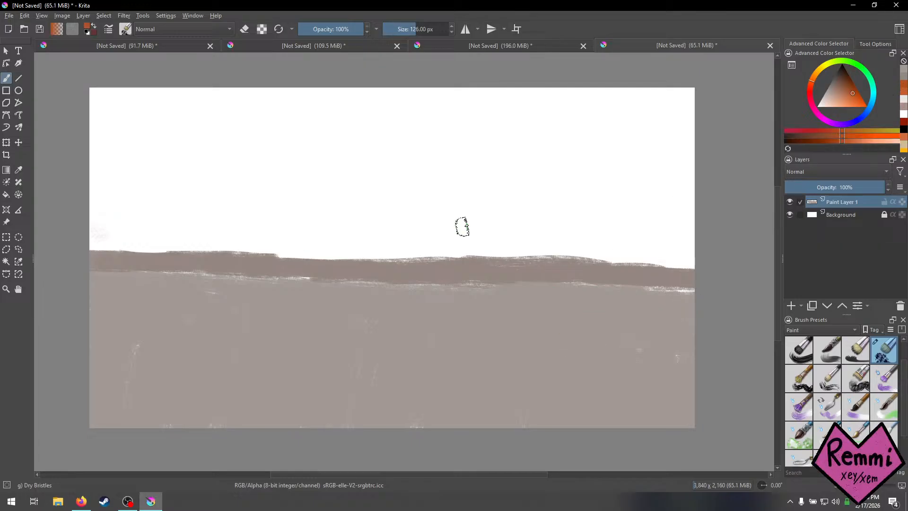
left_click_drag(121, 172, 128, 136)
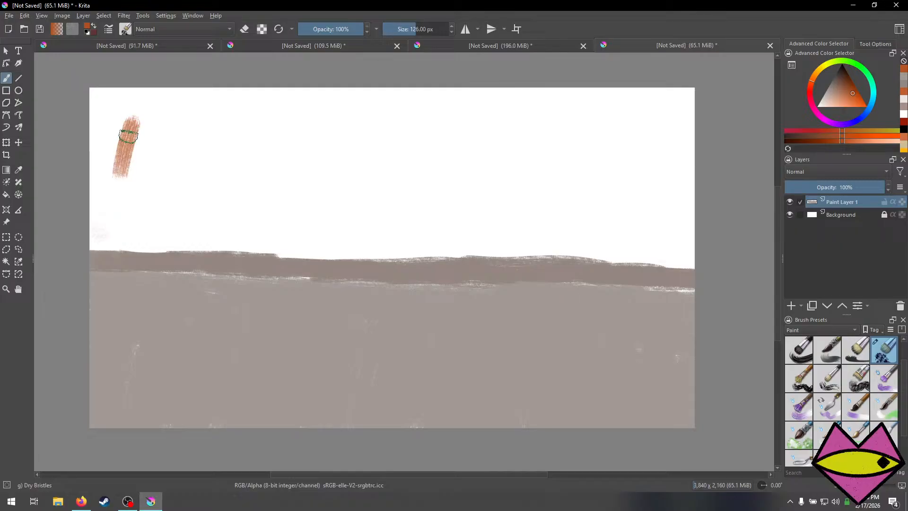
mouse_move(132, 100)
left_mouse_down()
mouse_move(111, 137)
mouse_move(91, 105)
mouse_move(93, 227)
mouse_move(98, 242)
mouse_move(109, 227)
mouse_move(163, 226)
mouse_move(161, 243)
mouse_move(118, 248)
mouse_move(218, 234)
mouse_move(100, 236)
mouse_move(137, 247)
mouse_move(279, 237)
mouse_move(290, 245)
mouse_move(594, 250)
mouse_move(686, 264)
mouse_move(713, 257)
mouse_move(471, 219)
left_mouse_up()
key("bracketright")
key("bracketright")
key("bracketright")
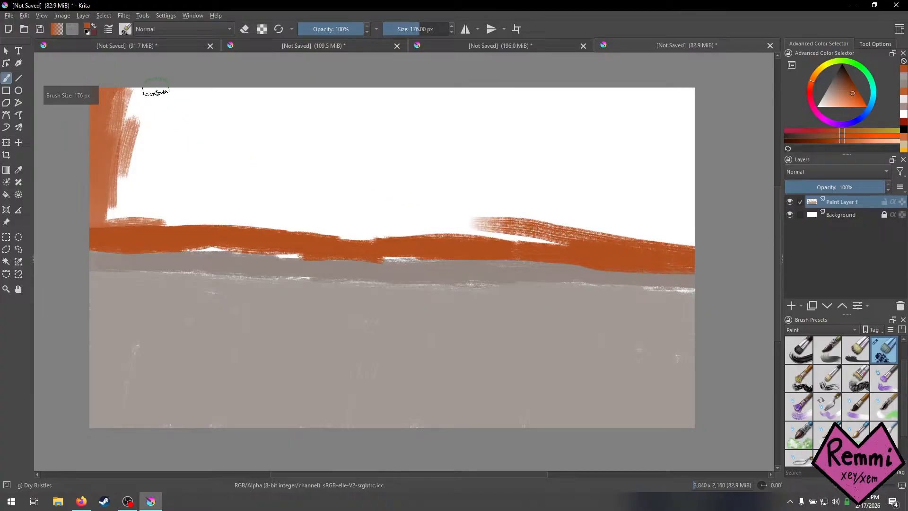
mouse_move(156, 90)
left_mouse_down()
mouse_move(122, 78)
mouse_move(127, 67)
mouse_move(119, 76)
mouse_move(166, 75)
mouse_move(170, 99)
mouse_move(115, 218)
mouse_move(90, 219)
mouse_move(250, 190)
mouse_move(85, 205)
mouse_move(244, 212)
mouse_move(90, 219)
mouse_move(287, 218)
mouse_move(161, 214)
mouse_move(406, 231)
mouse_move(211, 220)
mouse_move(311, 243)
mouse_move(163, 233)
mouse_move(208, 227)
mouse_move(180, 230)
mouse_move(259, 234)
mouse_move(170, 235)
mouse_move(300, 247)
mouse_move(193, 240)
mouse_move(534, 238)
mouse_move(425, 224)
mouse_move(672, 234)
mouse_move(393, 210)
mouse_move(715, 243)
mouse_move(460, 225)
mouse_move(720, 228)
mouse_move(504, 209)
mouse_move(687, 232)
mouse_move(554, 188)
mouse_move(676, 158)
mouse_move(664, 190)
mouse_move(706, 100)
mouse_move(680, 187)
mouse_move(651, 181)
mouse_move(645, 206)
mouse_move(577, 202)
mouse_move(590, 166)
mouse_move(654, 90)
mouse_move(669, 100)
mouse_move(659, 125)
mouse_move(618, 112)
mouse_move(507, 208)
mouse_move(586, 120)
mouse_move(600, 116)
mouse_move(520, 202)
mouse_move(495, 211)
mouse_move(515, 149)
mouse_move(624, 75)
mouse_move(543, 122)
mouse_move(567, 126)
left_mouse_up()
mouse_move(438, 212)
left_mouse_down()
mouse_move(406, 219)
mouse_move(553, 86)
mouse_move(505, 91)
mouse_move(362, 195)
mouse_move(415, 151)
mouse_move(336, 225)
mouse_move(388, 153)
mouse_move(495, 75)
mouse_move(437, 93)
mouse_move(310, 207)
mouse_move(297, 190)
mouse_move(375, 110)
mouse_move(326, 132)
mouse_move(291, 213)
mouse_move(261, 183)
mouse_move(351, 90)
mouse_move(351, 61)
mouse_move(247, 132)
mouse_move(201, 184)
mouse_move(149, 190)
mouse_move(138, 152)
left_mouse_up()
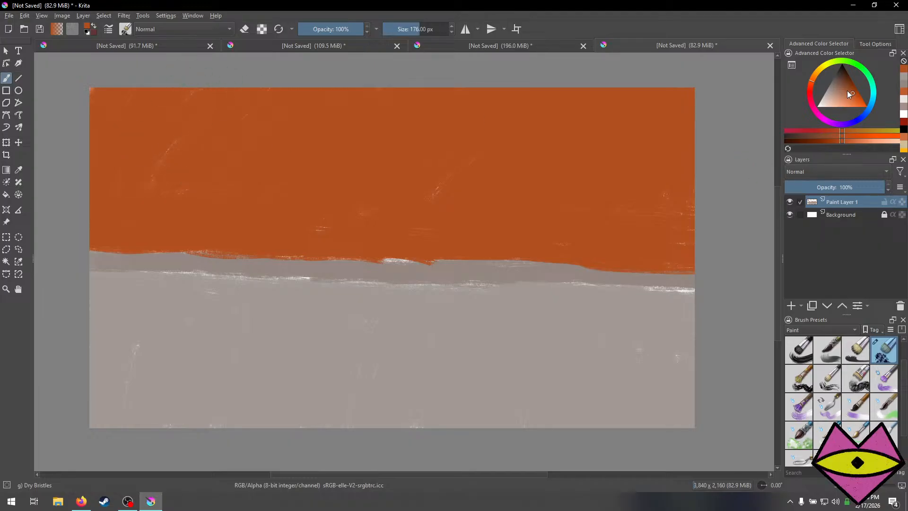
left_click(848, 74)
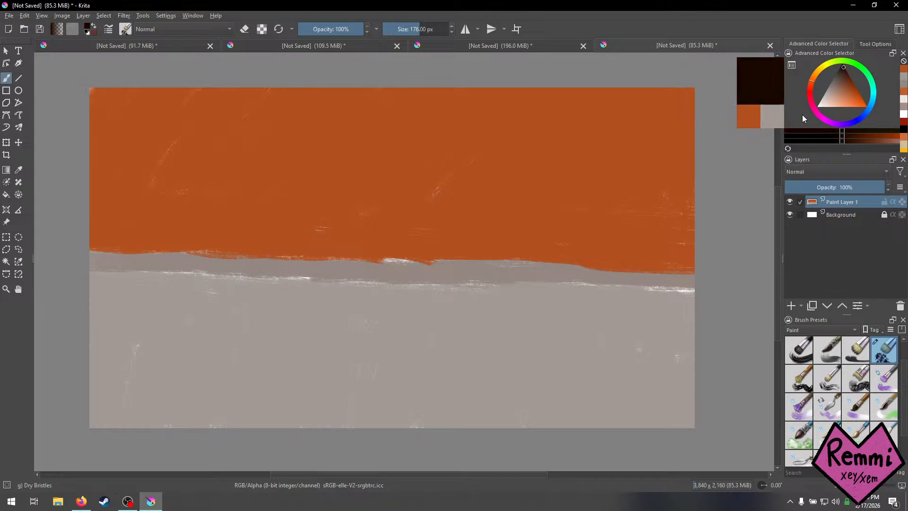
key("bracketleft")
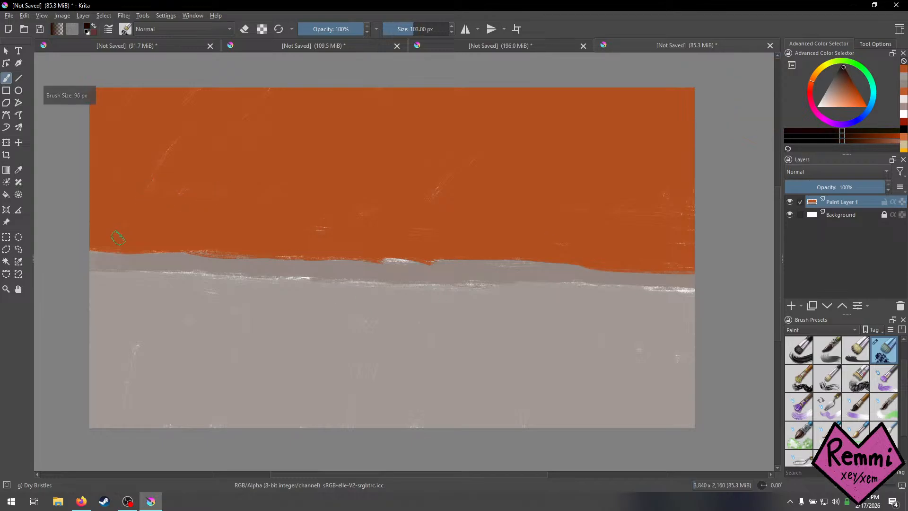
key("bracketleft")
key("bracketleft")
key("bracketleft")
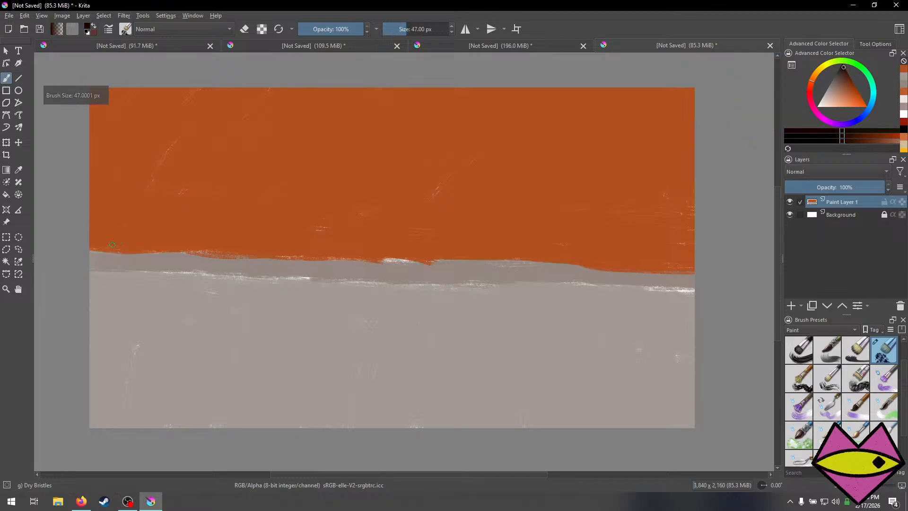
left_click_drag(113, 242, 113, 224)
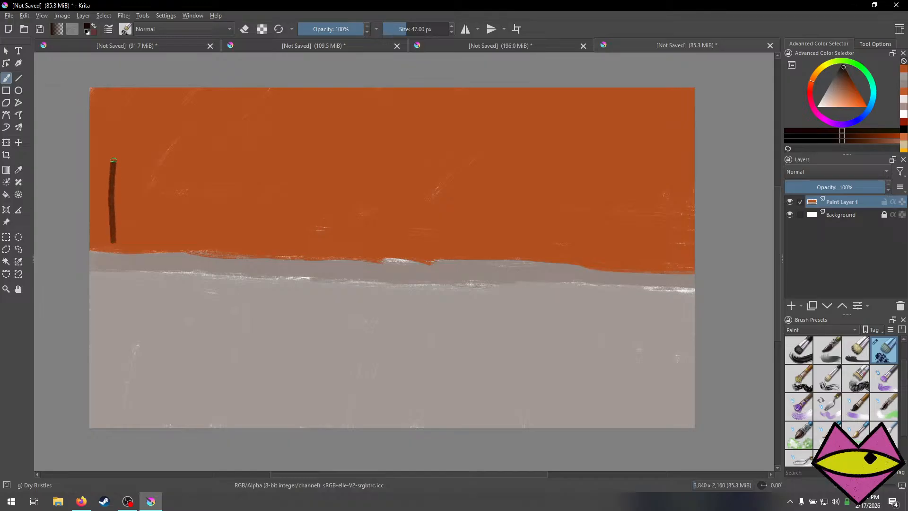
key("ctrl+z")
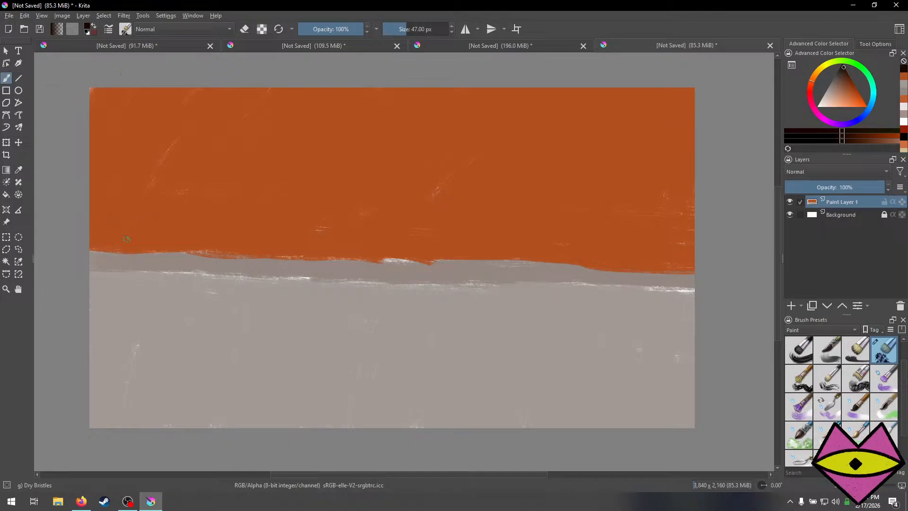
Paint thin darker-orange vertical lines, roughly evenly spaced, across the full width of the orange backdrop with a 32 px brush.
key("bracketleft")
key("bracketleft")
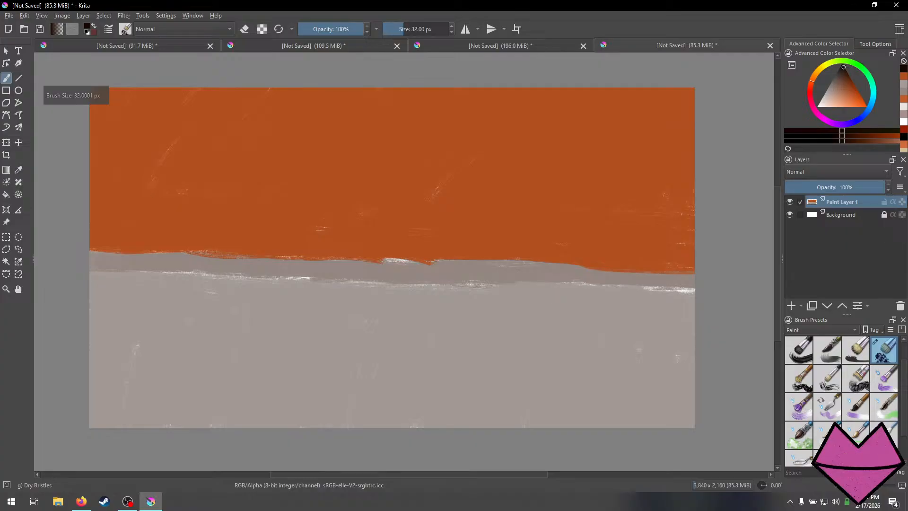
left_click(904, 79)
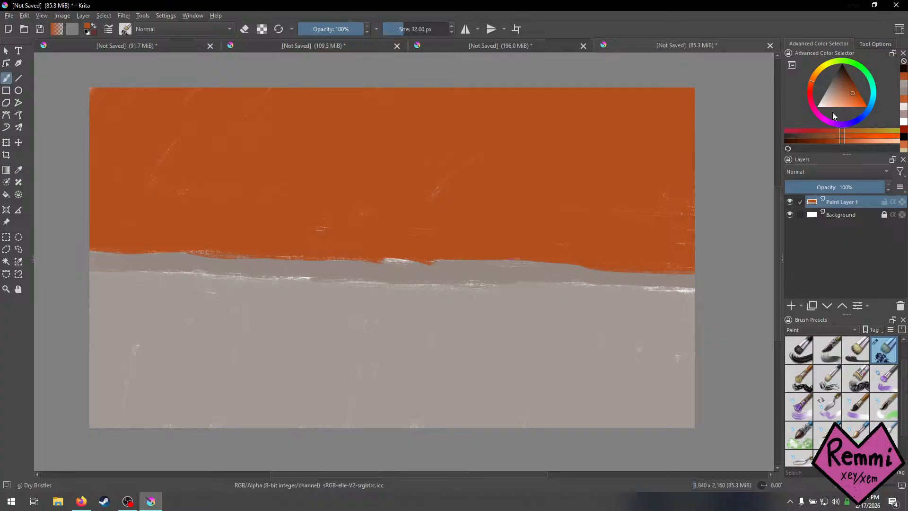
left_click(830, 141)
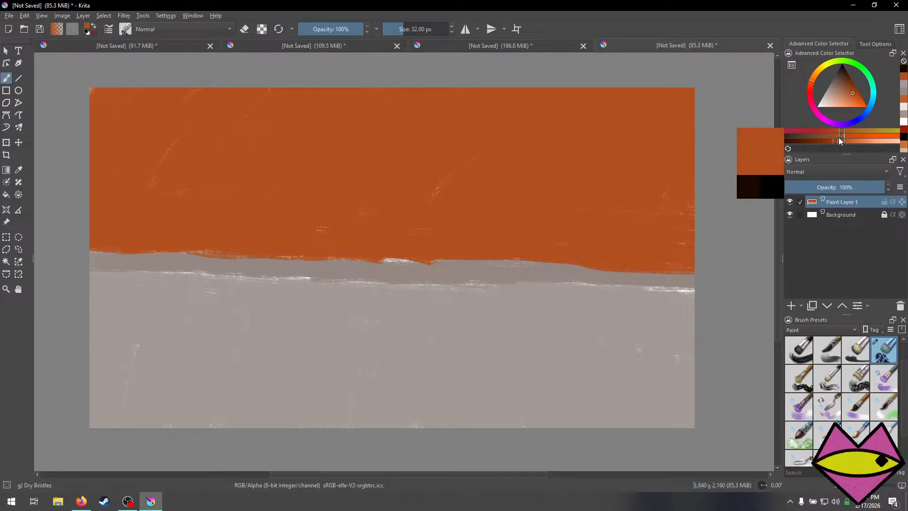
left_click(830, 140)
left_click(830, 141)
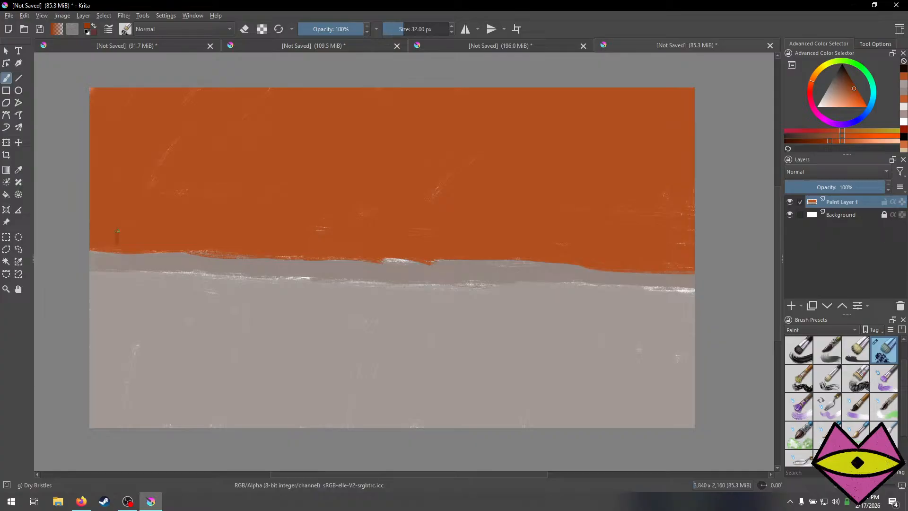
left_click_drag(121, 178, 118, 88)
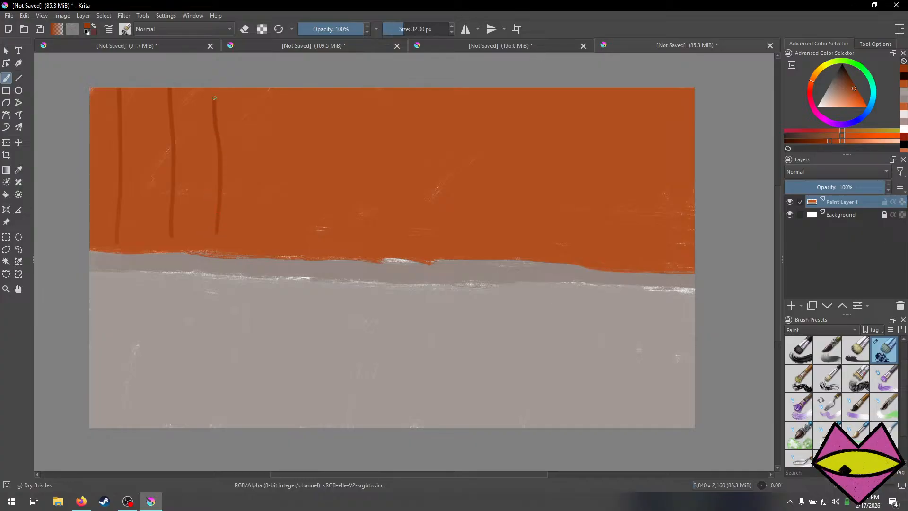
left_click_drag(214, 98, 214, 88)
left_click_drag(265, 231, 265, 187)
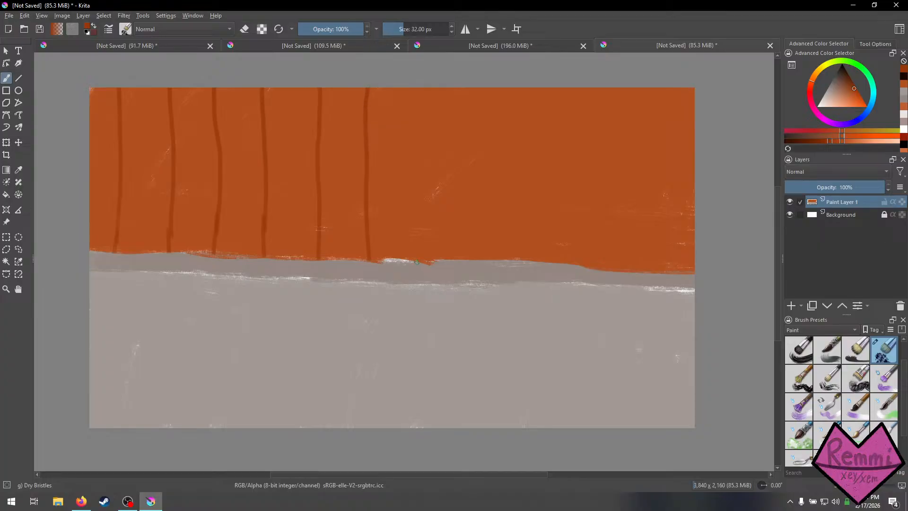
left_click_drag(416, 261, 418, 212)
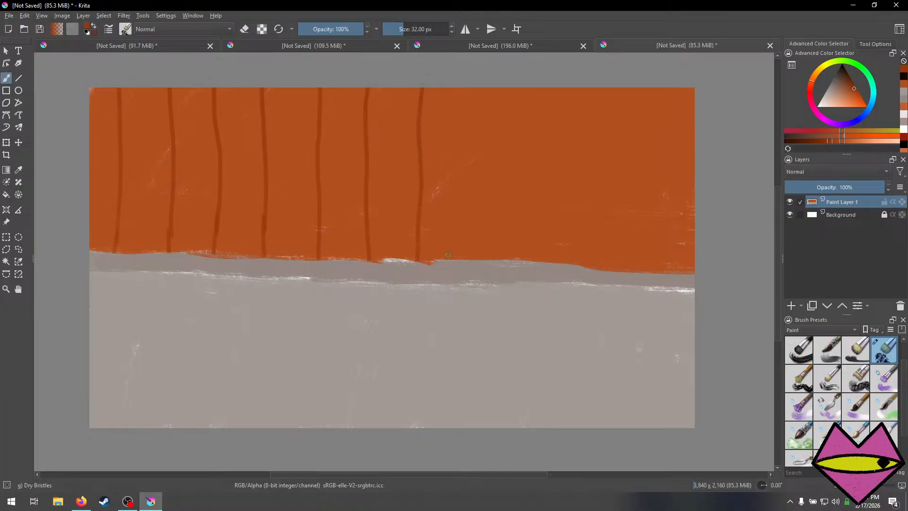
left_click_drag(464, 220, 469, 125)
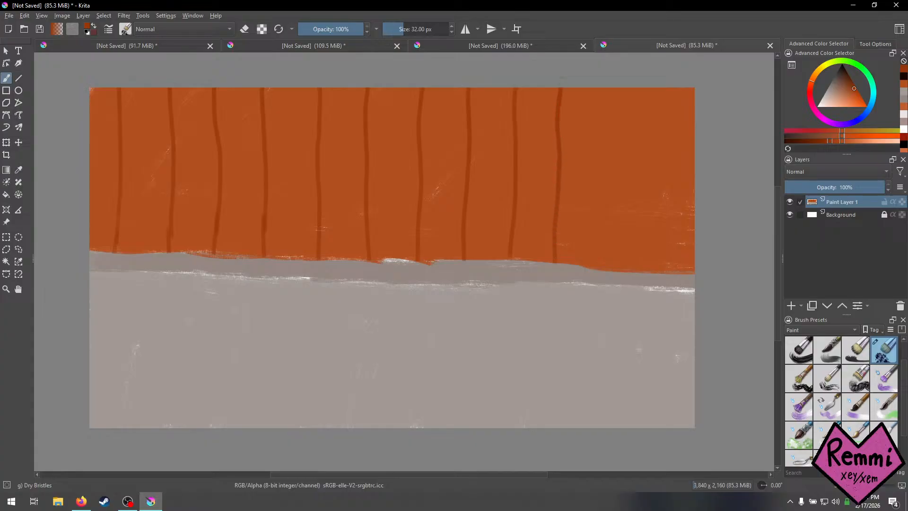
left_click_drag(582, 257, 584, 202)
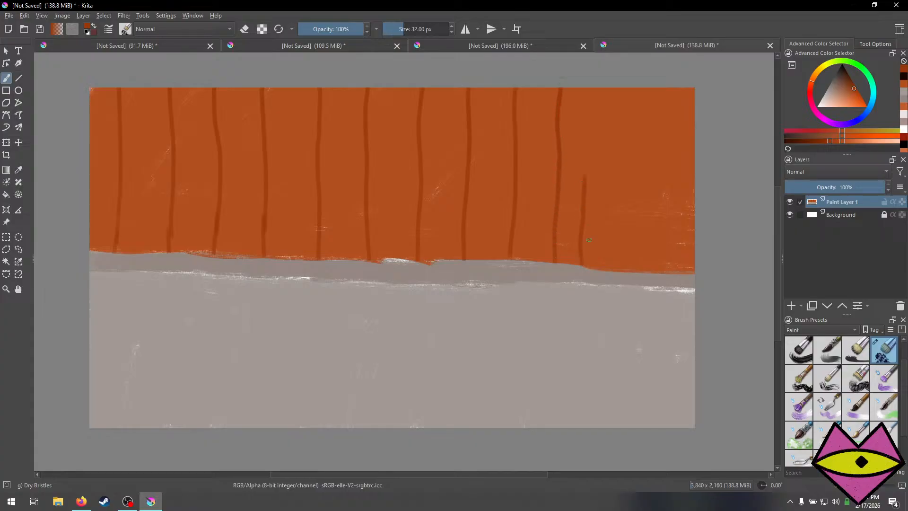
key("ctrl+z")
left_click_drag(594, 269, 595, 168)
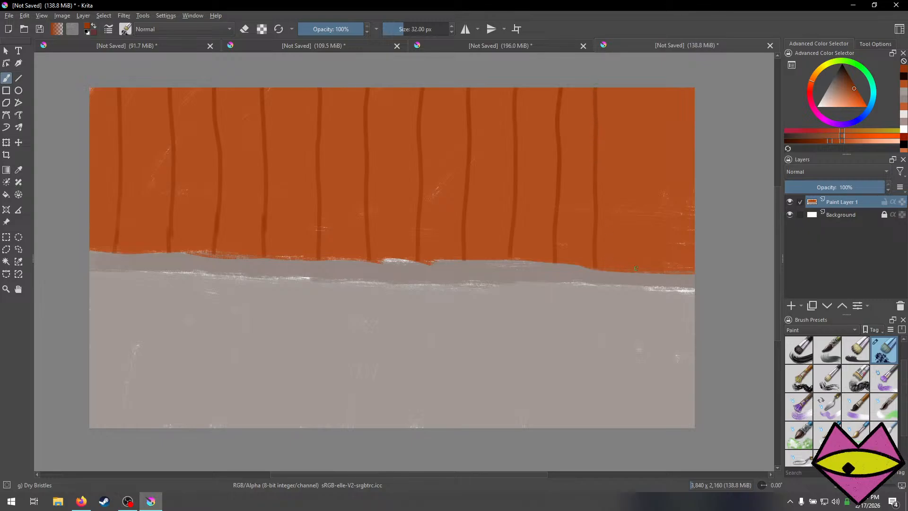
left_click_drag(632, 125, 635, 88)
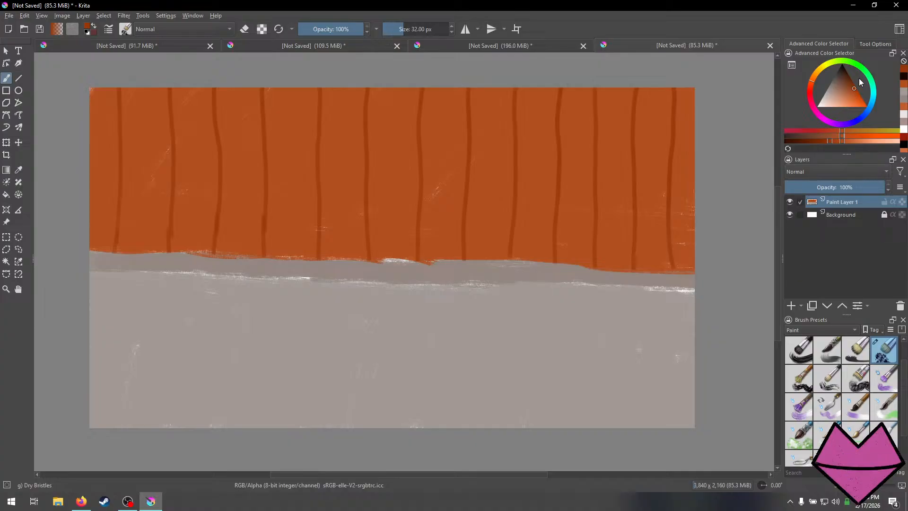
Outline a wall shape on the canvas's left side in dark green, with a line sloping down over the ground and a vertical edge rising to the canvas top.
left_click(864, 75)
left_click_drag(855, 76, 846, 74)
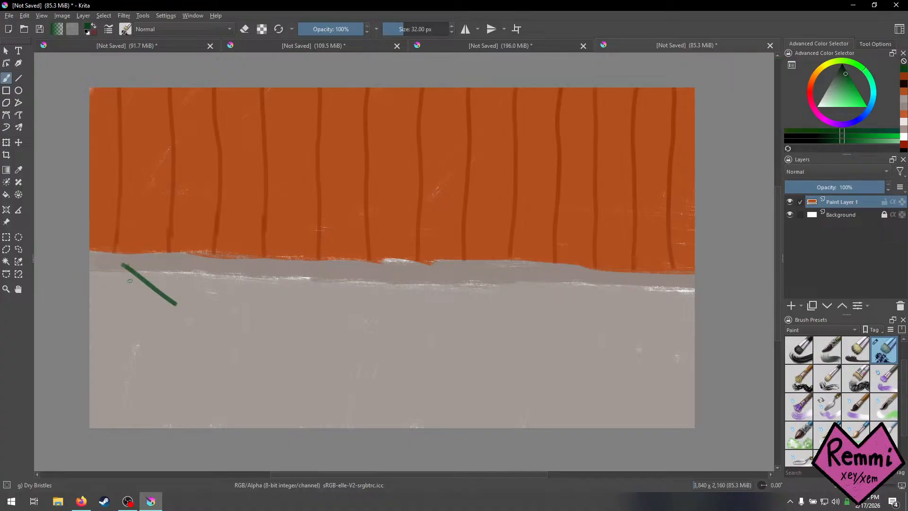
key("ctrl+z")
left_click_drag(100, 275, 162, 308)
key("ctrl+z")
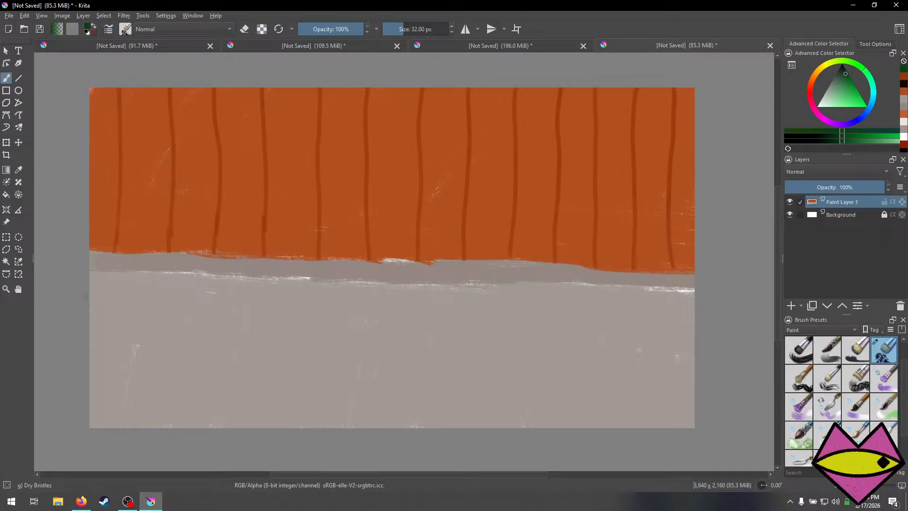
left_click_drag(90, 282, 260, 331)
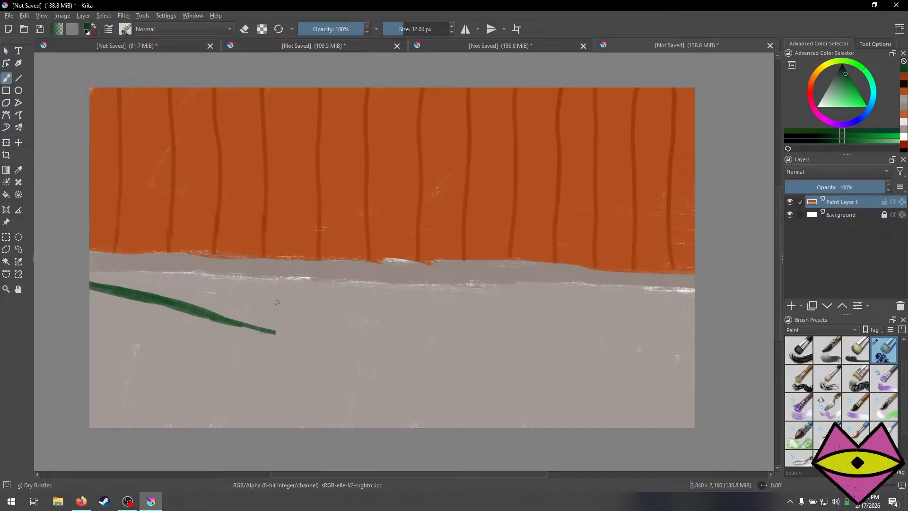
left_click_drag(272, 299, 273, 214)
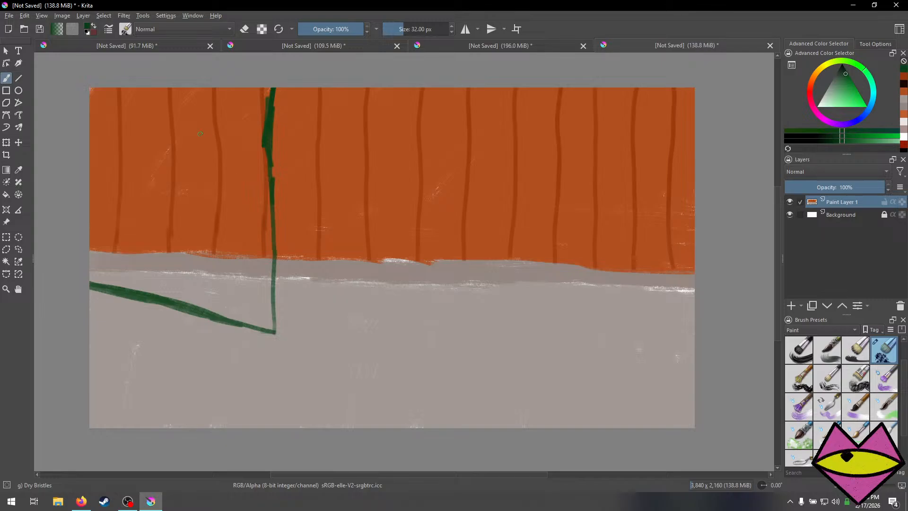
Block in the upper part of the green shape with rough dark green strokes using a 59 px brush.
key("bracketright")
key("bracketright")
key("bracketright")
key("bracketright")
key("bracketright")
key("bracketright")
key("bracketright")
key("bracketright")
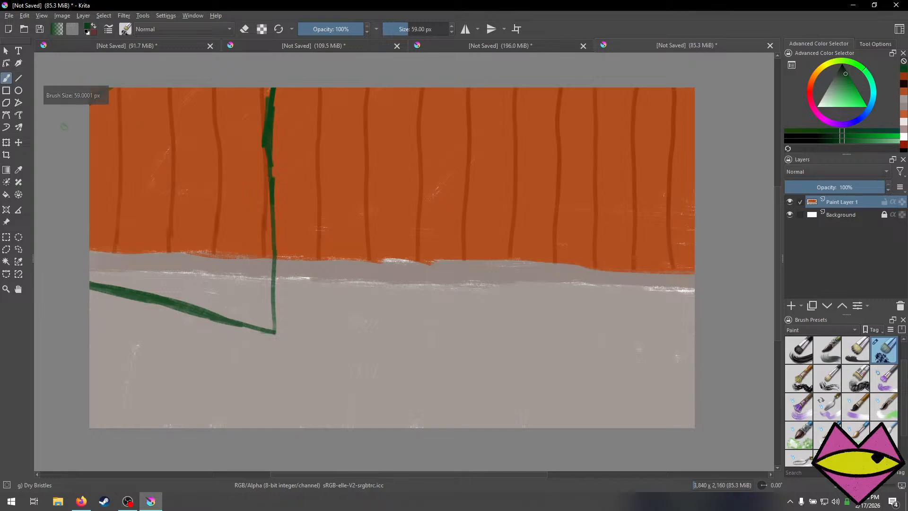
mouse_move(127, 55)
left_mouse_down()
mouse_move(85, 128)
mouse_move(133, 78)
mouse_move(86, 140)
mouse_move(87, 133)
left_mouse_up()
mouse_move(87, 163)
left_mouse_down()
mouse_move(148, 84)
mouse_move(87, 174)
left_mouse_up()
mouse_move(87, 174)
left_mouse_down()
mouse_move(172, 84)
mouse_move(86, 187)
mouse_move(189, 84)
left_mouse_up()
mouse_move(189, 85)
left_mouse_down()
mouse_move(103, 188)
mouse_move(191, 92)
mouse_move(211, 210)
mouse_move(261, 108)
mouse_move(251, 201)
left_mouse_up()
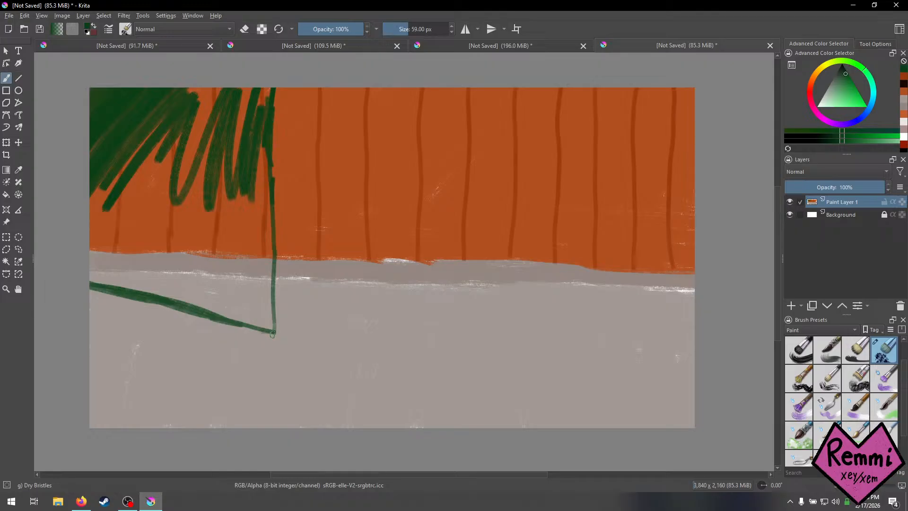
Draw the green shape's lower edge diagonally from its bottom corner to the canvas's lower-left corner, and thicken the green along its vertical and lower edges.
left_click_drag(273, 334, 214, 381)
key("ctrl+z")
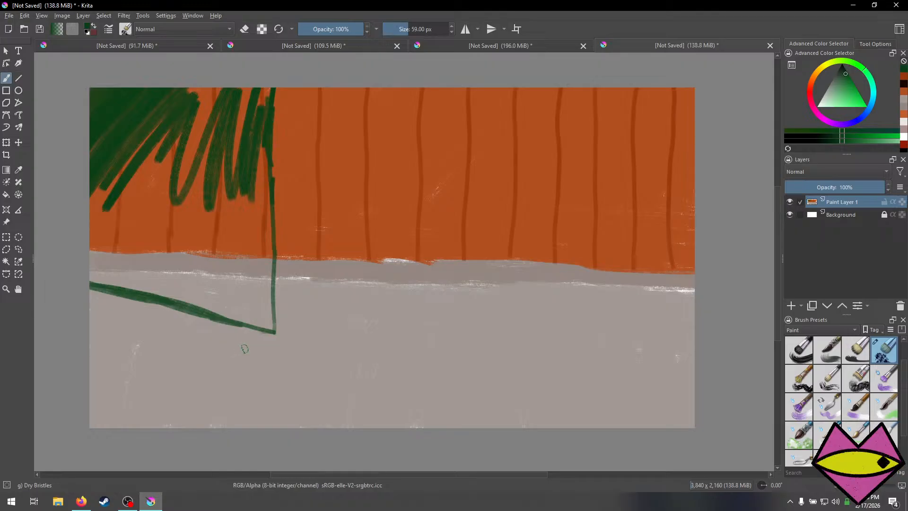
left_click_drag(274, 331, 50, 452)
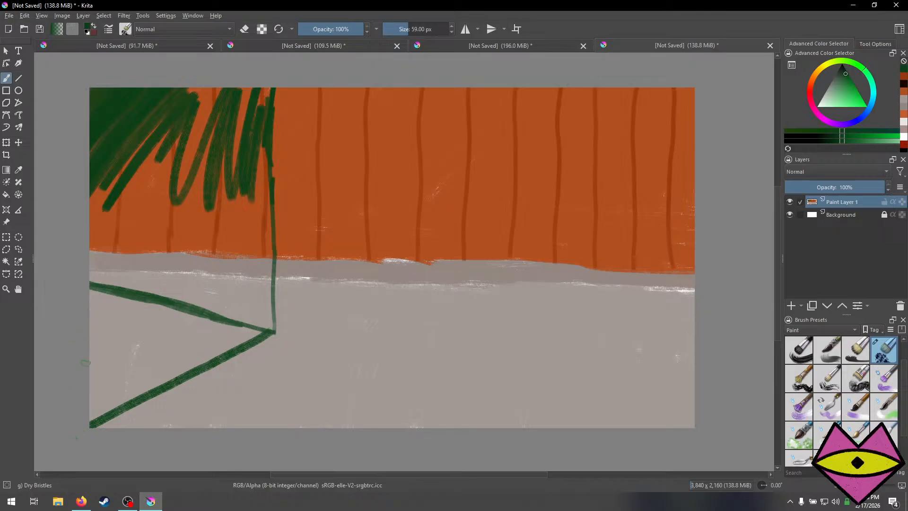
mouse_move(247, 189)
left_mouse_down()
mouse_move(253, 246)
mouse_move(259, 156)
mouse_move(262, 325)
mouse_move(266, 312)
left_mouse_up()
mouse_move(94, 395)
left_mouse_down()
mouse_move(170, 355)
mouse_move(57, 437)
mouse_move(141, 385)
mouse_move(115, 391)
mouse_move(78, 422)
mouse_move(225, 344)
mouse_move(133, 391)
left_mouse_up()
mouse_move(180, 369)
left_mouse_down()
mouse_move(250, 333)
mouse_move(192, 359)
mouse_move(211, 346)
left_mouse_up()
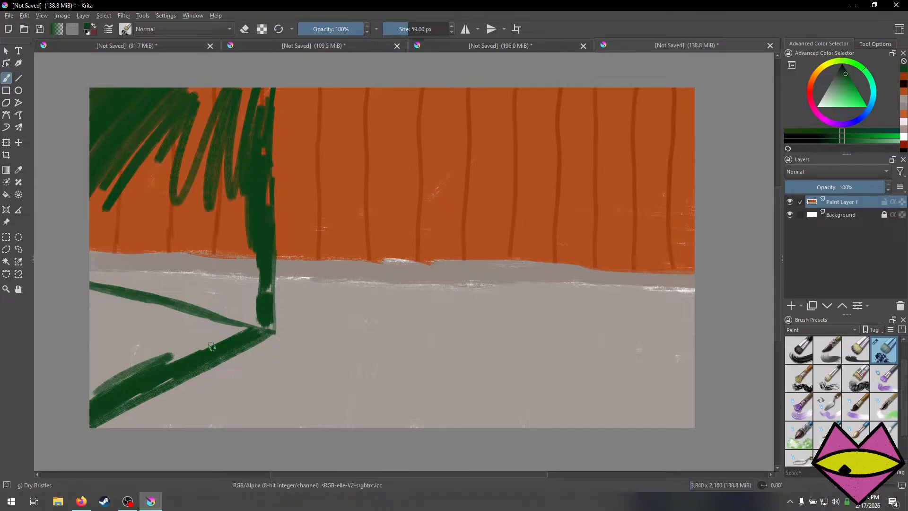
Fill the rest of the outlined shape with solid dark green, enlarging the brush to 110 px.
key("bracketright")
key("bracketright")
key("bracketright")
key("bracketright")
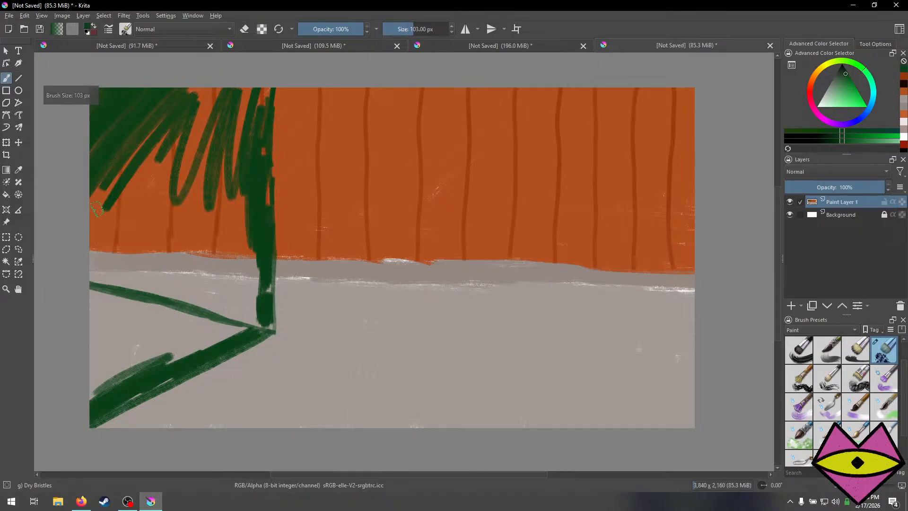
mouse_move(100, 175)
left_mouse_down()
mouse_move(94, 251)
mouse_move(116, 155)
mouse_move(86, 278)
mouse_move(93, 410)
mouse_move(111, 384)
mouse_move(95, 274)
left_mouse_up()
mouse_move(123, 236)
left_mouse_down()
mouse_move(135, 189)
mouse_move(203, 104)
mouse_move(169, 150)
mouse_move(210, 156)
mouse_move(219, 116)
mouse_move(251, 95)
mouse_move(265, 283)
mouse_move(255, 339)
mouse_move(222, 327)
mouse_move(250, 284)
mouse_move(253, 308)
mouse_move(235, 306)
mouse_move(135, 255)
mouse_move(146, 279)
mouse_move(126, 263)
mouse_move(121, 360)
mouse_move(107, 368)
mouse_move(179, 336)
mouse_move(193, 354)
mouse_move(237, 334)
mouse_move(124, 400)
mouse_move(227, 331)
mouse_move(234, 267)
mouse_move(226, 222)
mouse_move(208, 222)
mouse_move(208, 258)
mouse_move(187, 203)
mouse_move(168, 239)
mouse_move(158, 219)
mouse_move(137, 349)
mouse_move(126, 360)
left_mouse_up()
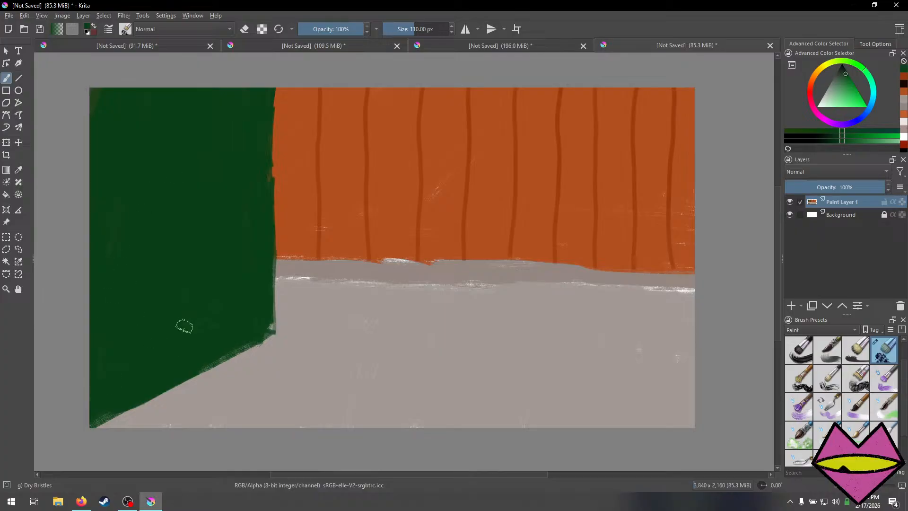
Paint a darker green panel edge inside the green shape, with a short lower diagonal and a full-height vertical line, using a 55 px brush.
left_click_drag(840, 140, 833, 140)
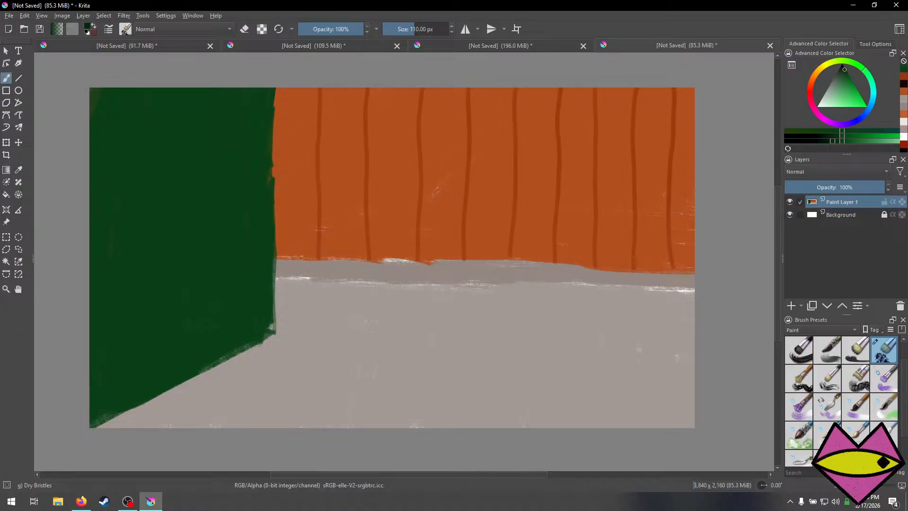
key("bracketleft")
key("bracketleft")
key("bracketleft")
key("bracketleft")
key("bracketleft")
key("bracketleft")
key("bracketleft")
key("bracketleft")
key("bracketleft")
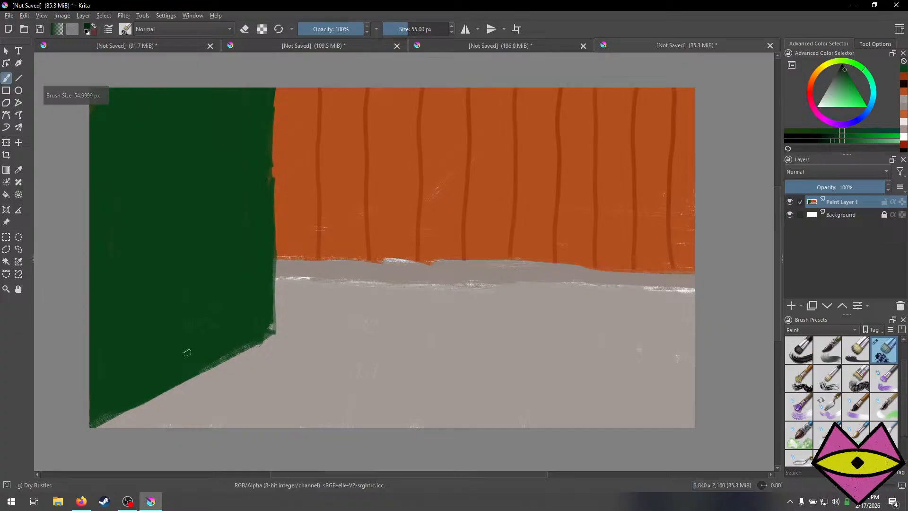
left_click_drag(213, 339, 254, 318)
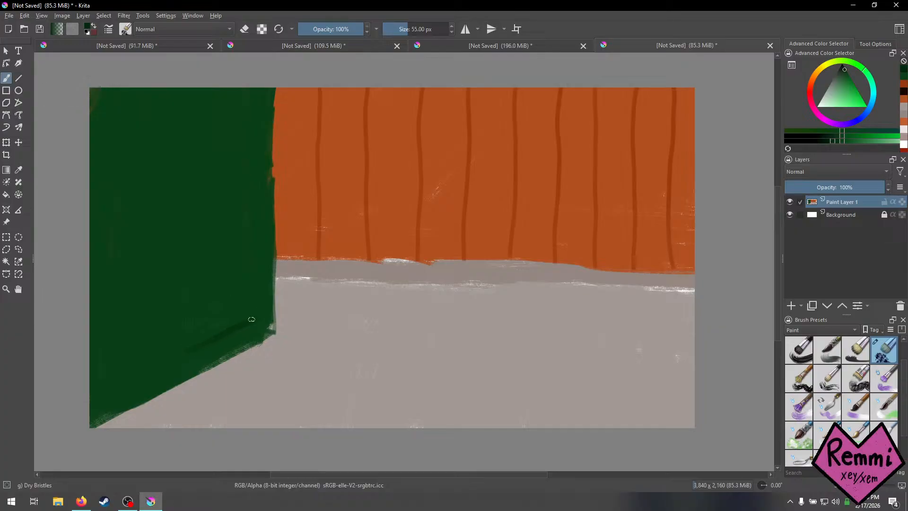
left_click_drag(251, 251, 253, 134)
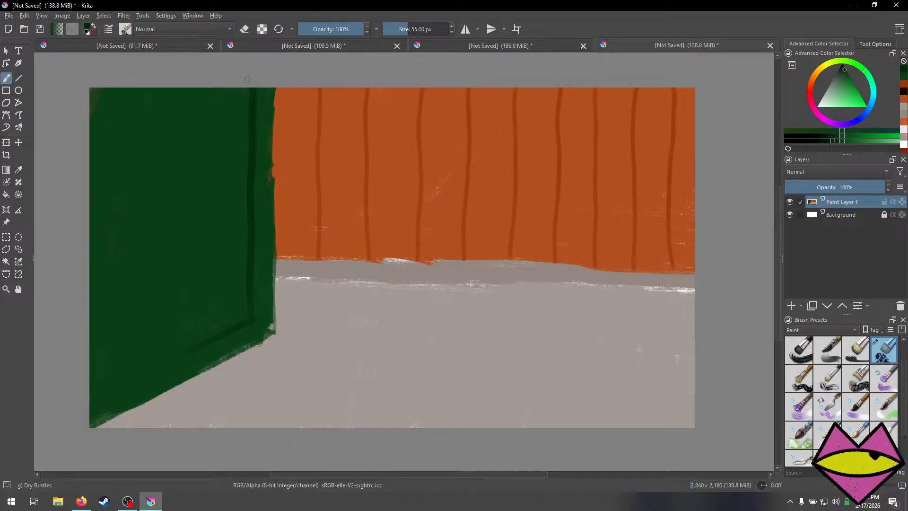
Thicken the darker green vertical line and its short lower diagonal with further strokes along their inner side.
left_click_drag(245, 91, 243, 148)
key("ctrl+z")
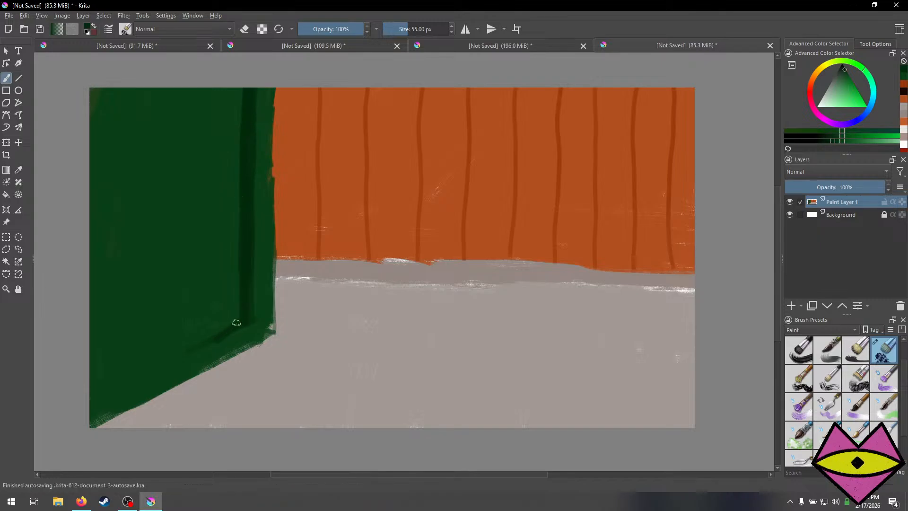
mouse_move(209, 336)
left_mouse_down()
mouse_move(225, 330)
mouse_move(190, 346)
left_mouse_up()
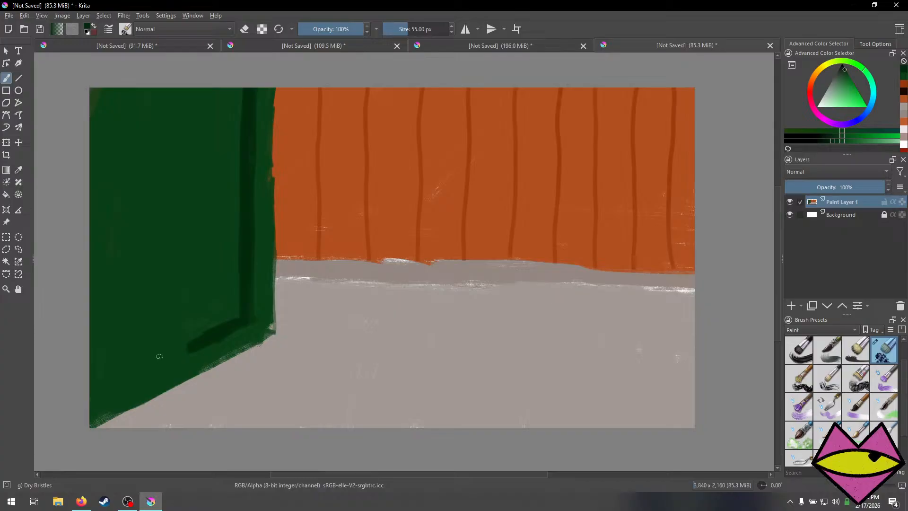
Paint a second darker green panel edge nearer the canvas's left side, with a lower diagonal and a thick vertical line up to the canvas top.
mouse_move(132, 366)
left_mouse_down()
mouse_move(154, 360)
mouse_move(119, 379)
mouse_move(158, 361)
mouse_move(100, 382)
left_mouse_up()
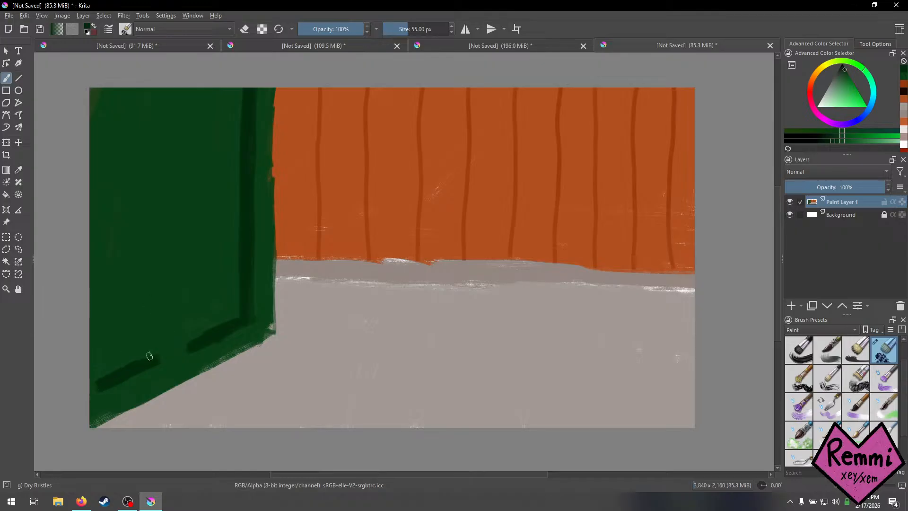
left_click_drag(150, 356, 151, 291)
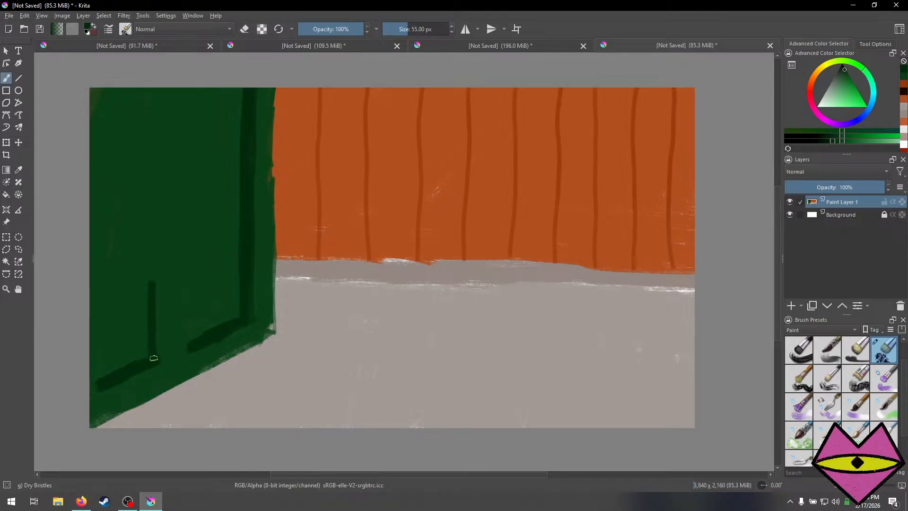
left_click_drag(151, 361, 158, 98)
key("ctrl+z")
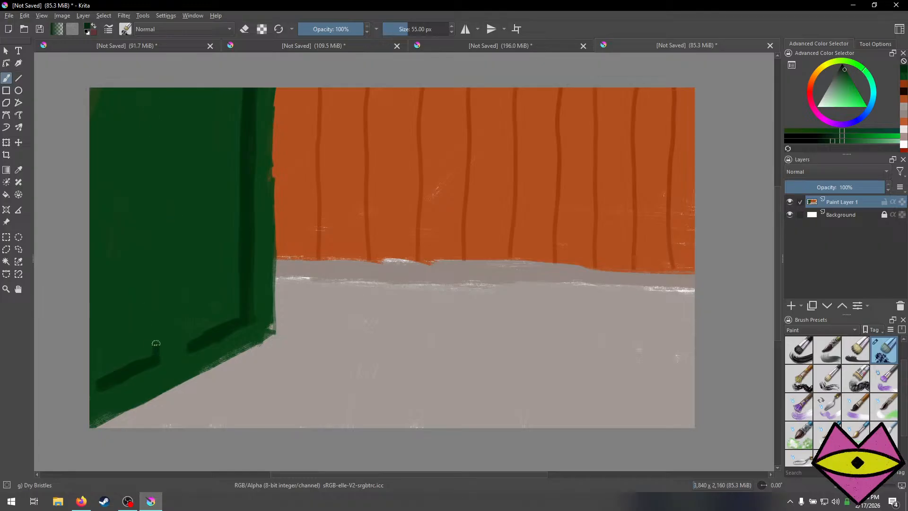
mouse_move(153, 290)
left_mouse_down()
mouse_move(154, 117)
mouse_move(143, 156)
mouse_move(143, 350)
left_mouse_up()
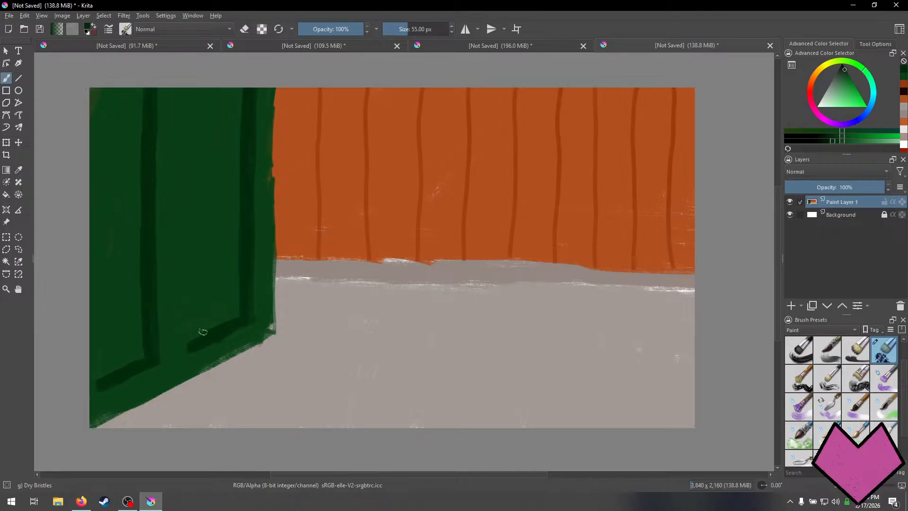
Paint a thin darker green vertical line up to the canvas top between the two panel edges, using a 22 px brush.
key("bracketleft")
key("bracketleft")
key("bracketleft")
key("bracketleft")
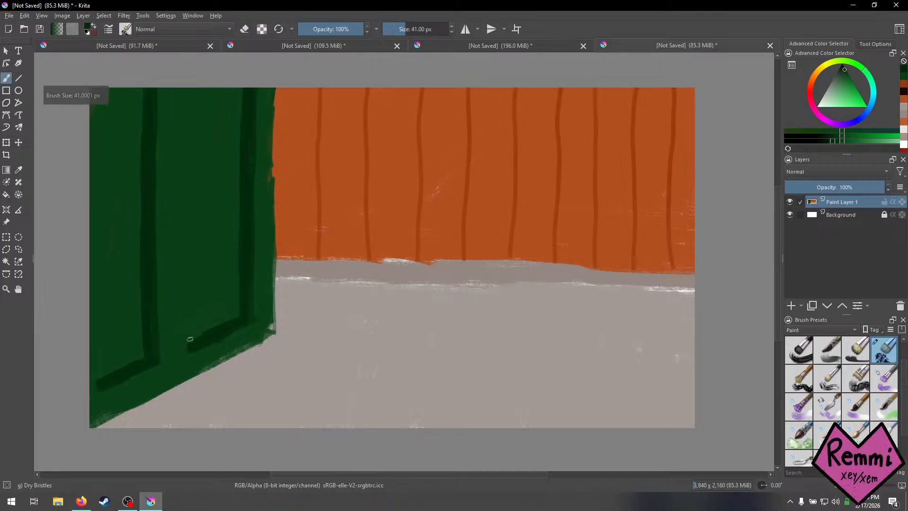
key("bracketleft")
key("bracketleft")
key("bracketleft")
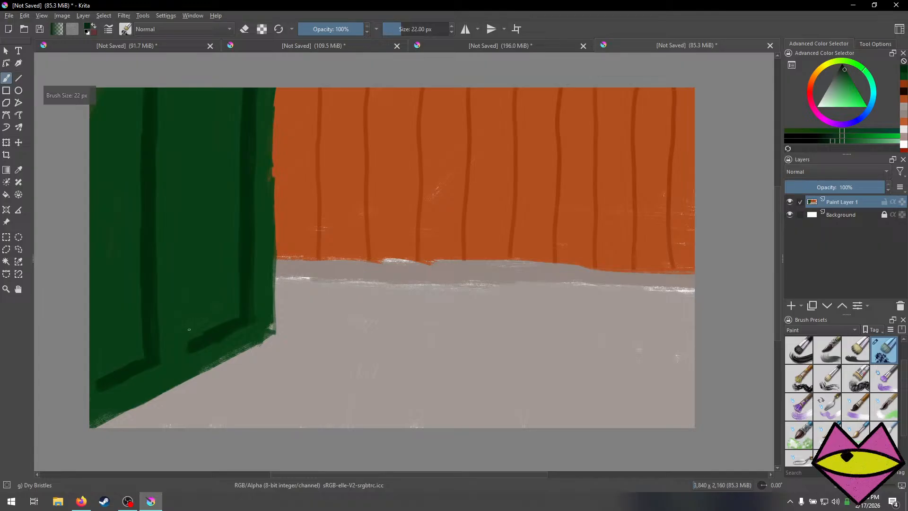
left_click_drag(188, 288, 185, 188)
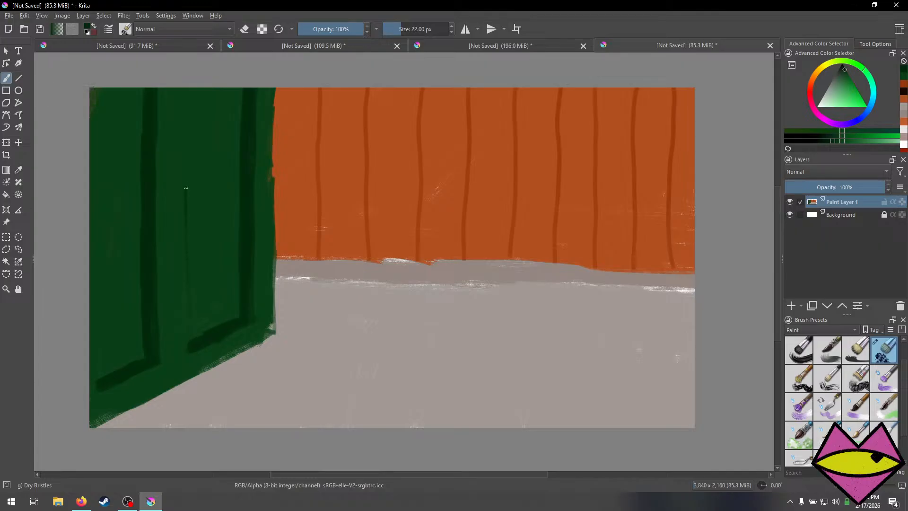
left_click_drag(183, 155, 186, 92)
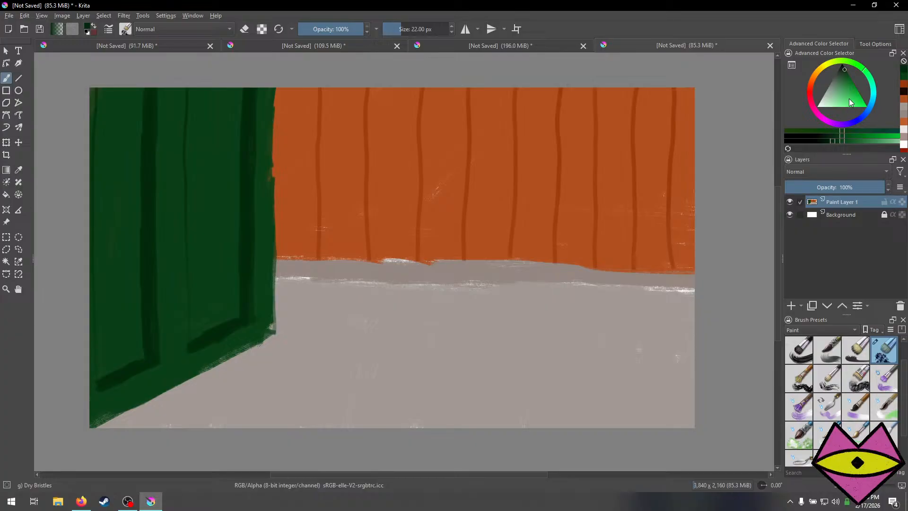
left_click_drag(836, 94, 821, 99)
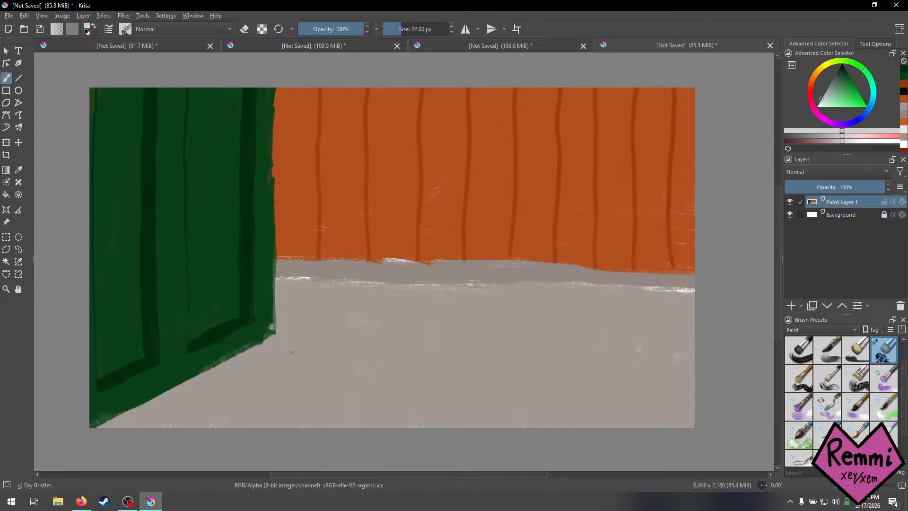
mouse_move(303, 365)
left_mouse_down()
mouse_move(308, 372)
mouse_move(290, 372)
mouse_move(308, 375)
left_mouse_up()
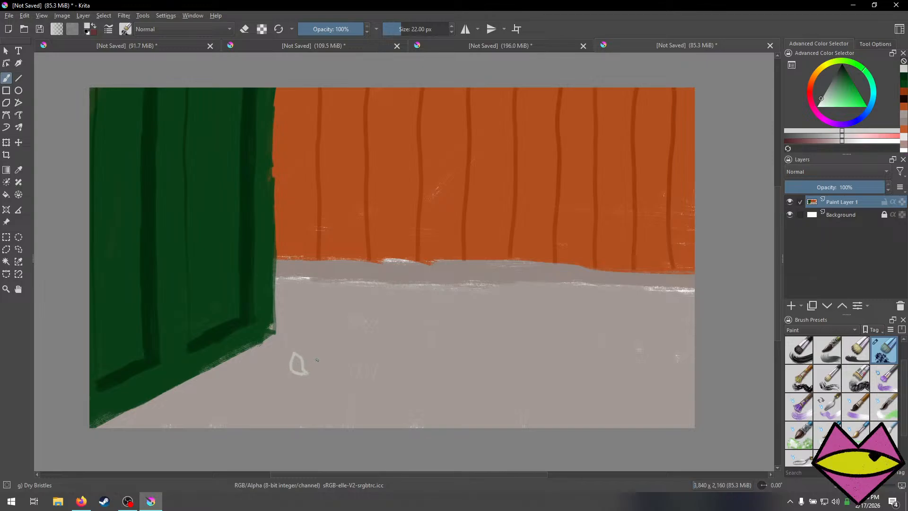
left_click_drag(315, 373, 338, 362)
key("ctrl+z")
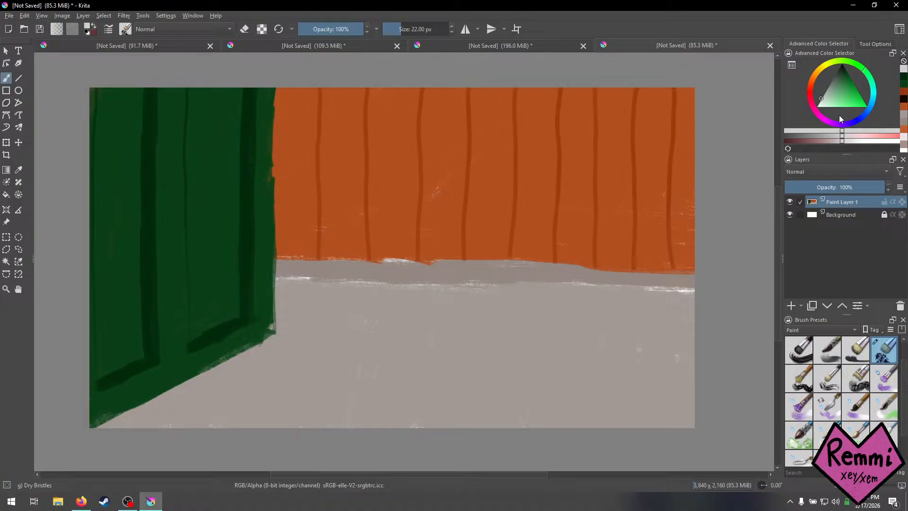
Paint a wavy pale yellow-green shape ending in a loop on the grey ground, using a 90 px brush at 27% opacity.
mouse_move(850, 62)
left_mouse_down()
mouse_move(832, 63)
mouse_move(860, 105)
left_mouse_up()
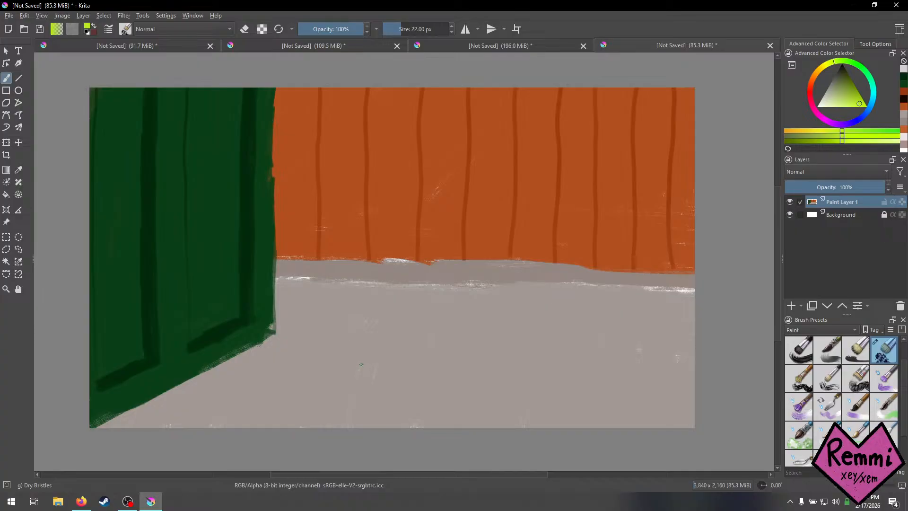
mouse_move(342, 367)
left_mouse_down()
mouse_move(352, 364)
mouse_move(347, 372)
left_mouse_up()
key("ctrl+z")
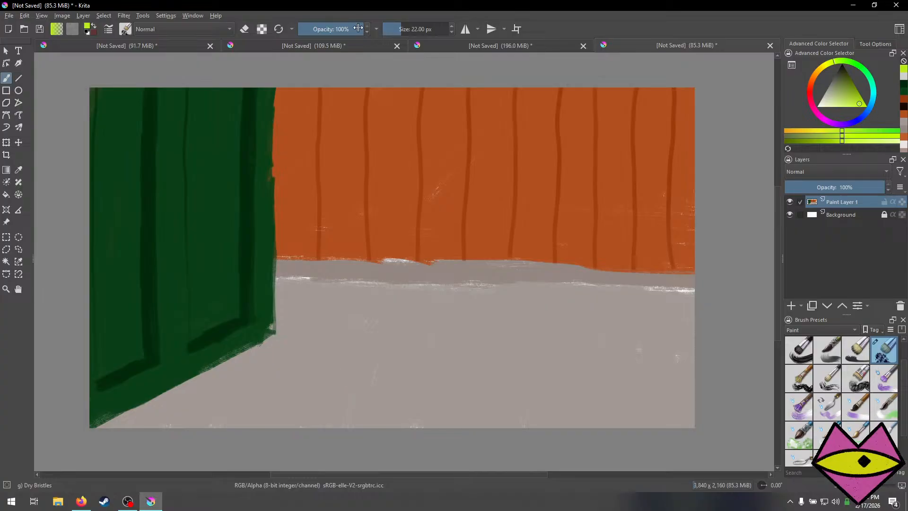
left_click_drag(353, 29, 316, 30)
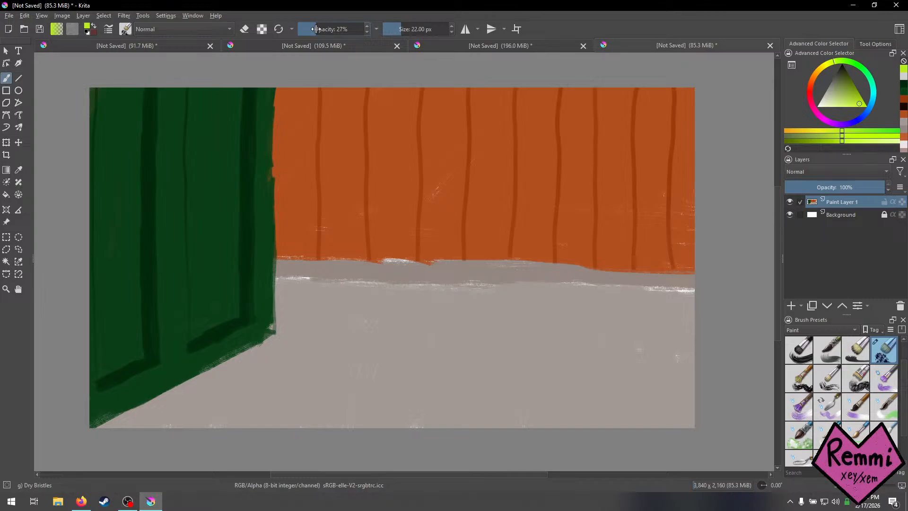
left_click(833, 99)
key("bracketright")
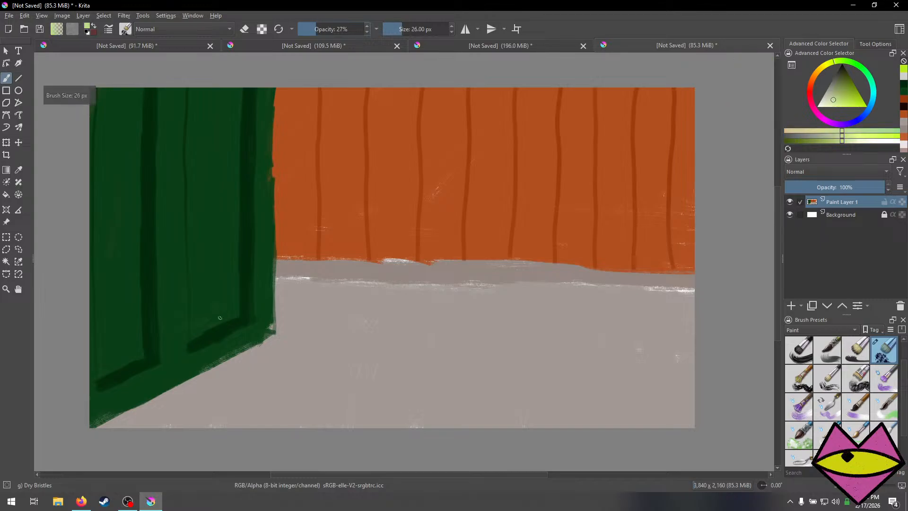
key("bracketright")
key("bracketright")
key("bracketright")
key("bracketright")
key("bracketright")
key("bracketright")
key("bracketright")
key("bracketright")
key("bracketright")
key("bracketright")
key("bracketright")
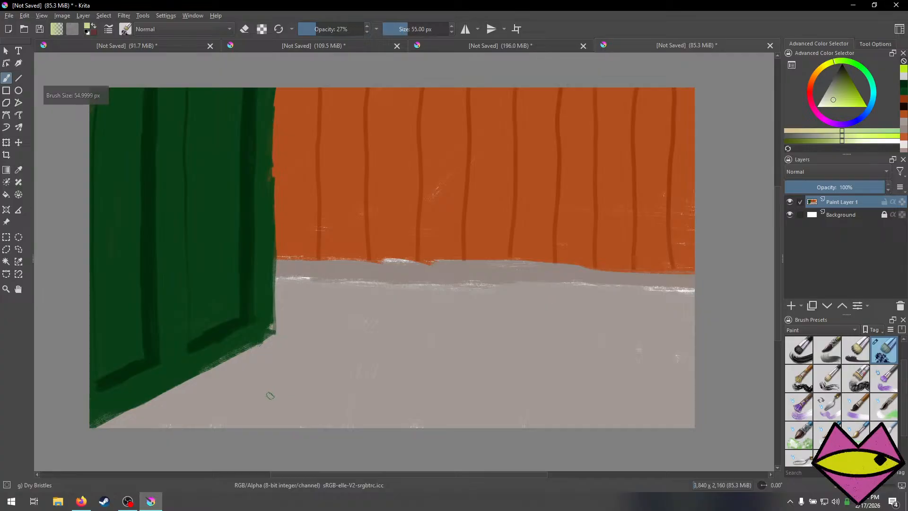
key("bracketright")
key("bracketright")
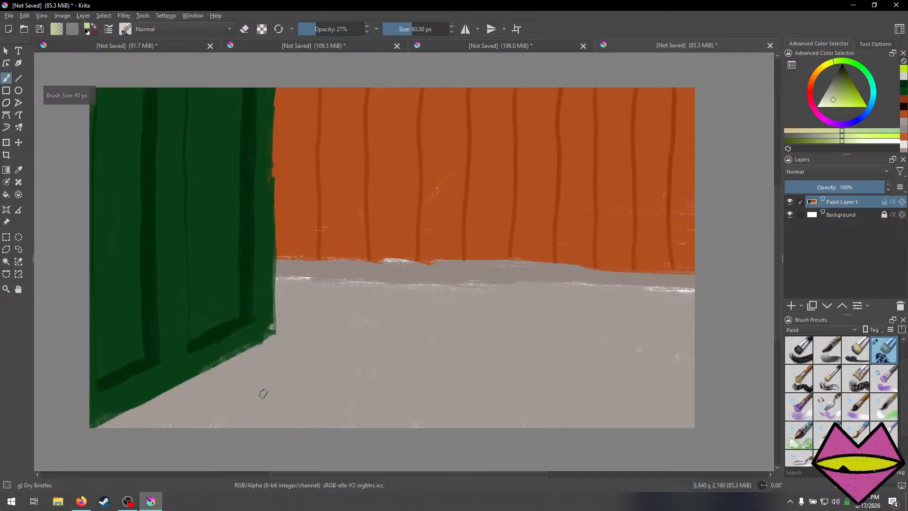
mouse_move(255, 390)
left_mouse_down()
mouse_move(345, 333)
mouse_move(395, 378)
mouse_move(361, 345)
mouse_move(414, 377)
mouse_move(430, 358)
mouse_move(415, 374)
left_mouse_up()
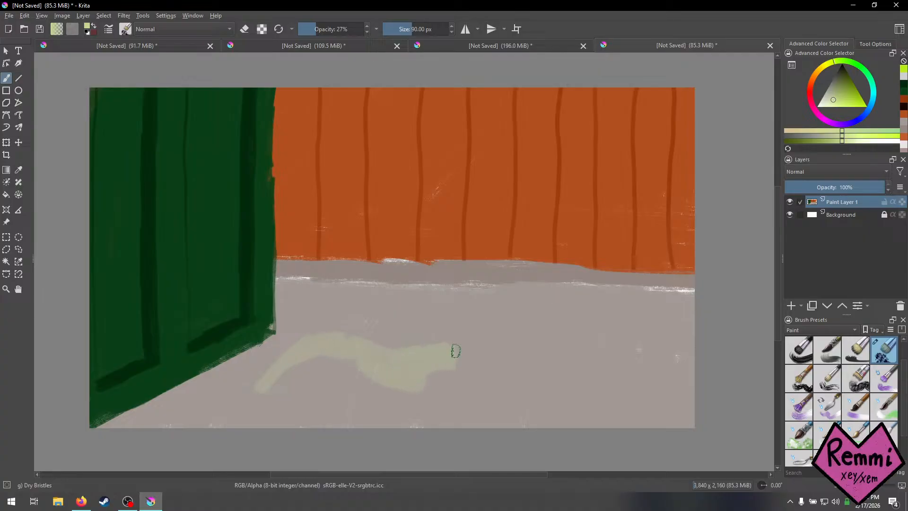
mouse_move(456, 350)
left_mouse_down()
mouse_move(468, 381)
mouse_move(463, 372)
mouse_move(424, 395)
mouse_move(438, 393)
mouse_move(432, 407)
mouse_move(471, 388)
mouse_move(444, 398)
left_mouse_up()
Fill out the pale yellow-green shape into a soft two-lobed patch with the Dry Bristles brush, layering strokes over its gaps.
right_click(397, 330)
left_click(321, 361)
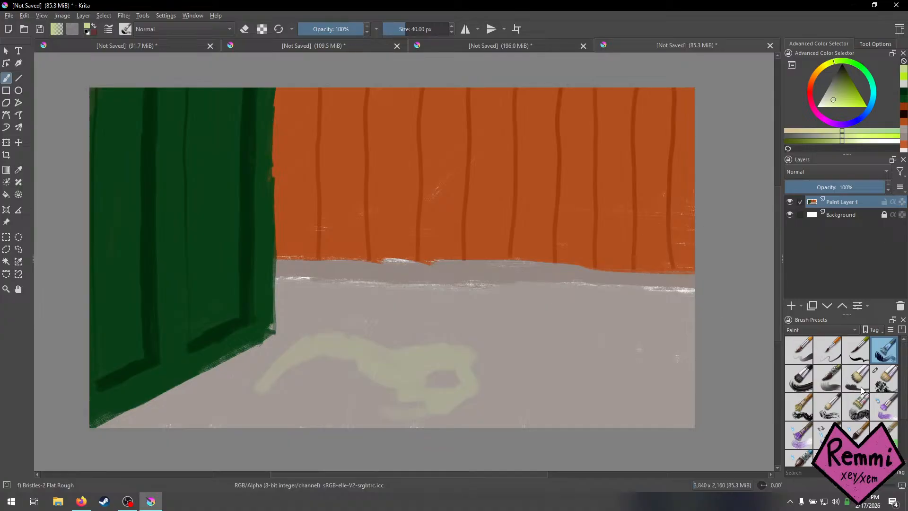
left_click(888, 380)
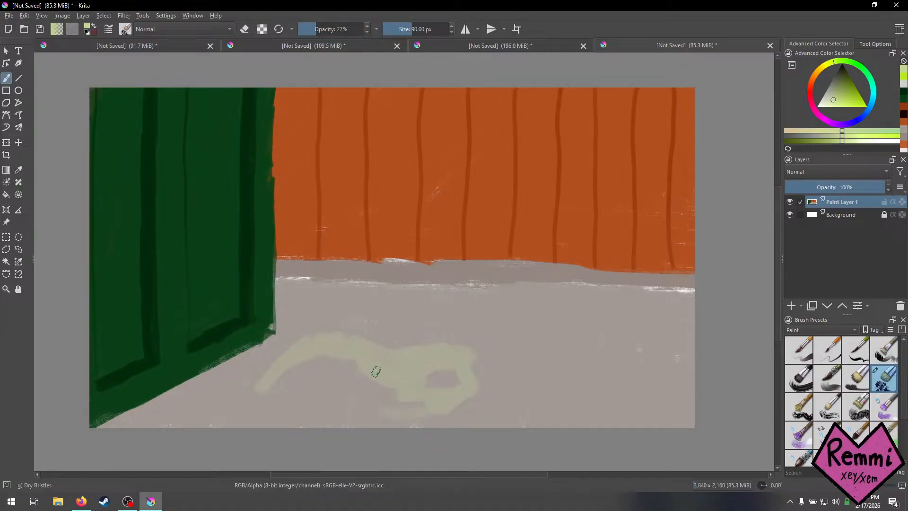
mouse_move(376, 371)
left_mouse_down()
mouse_move(309, 399)
mouse_move(306, 385)
mouse_move(290, 377)
mouse_move(320, 364)
mouse_move(366, 368)
mouse_move(396, 377)
mouse_move(356, 370)
mouse_move(375, 372)
mouse_move(396, 394)
mouse_move(316, 372)
mouse_move(348, 377)
mouse_move(277, 374)
mouse_move(305, 367)
mouse_move(238, 407)
mouse_move(309, 415)
mouse_move(319, 408)
mouse_move(299, 419)
mouse_move(351, 400)
mouse_move(395, 416)
mouse_move(415, 405)
mouse_move(388, 403)
mouse_move(441, 391)
mouse_move(428, 372)
mouse_move(453, 383)
mouse_move(439, 384)
mouse_move(440, 363)
mouse_move(447, 373)
mouse_move(455, 361)
mouse_move(371, 379)
mouse_move(406, 373)
mouse_move(297, 413)
mouse_move(319, 401)
mouse_move(288, 389)
mouse_move(270, 400)
left_mouse_up()
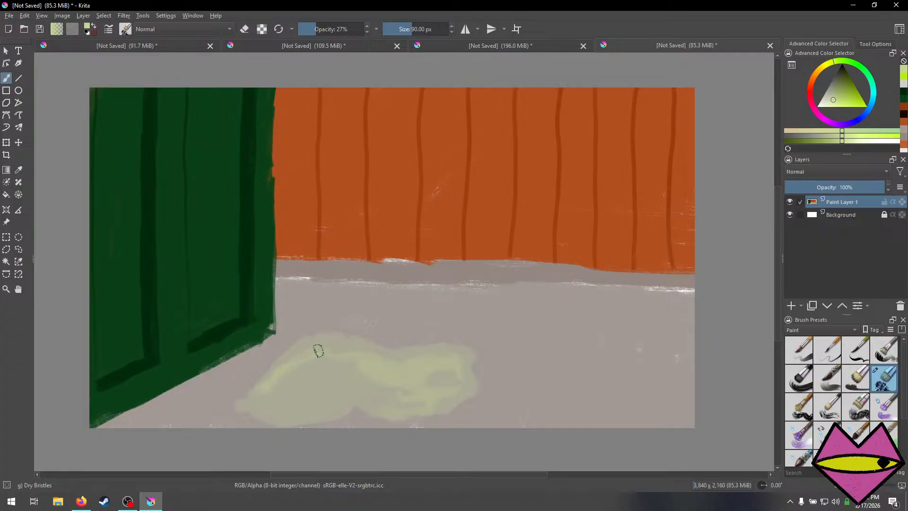
mouse_move(308, 357)
left_mouse_down()
mouse_move(363, 361)
mouse_move(285, 383)
mouse_move(320, 365)
left_mouse_up()
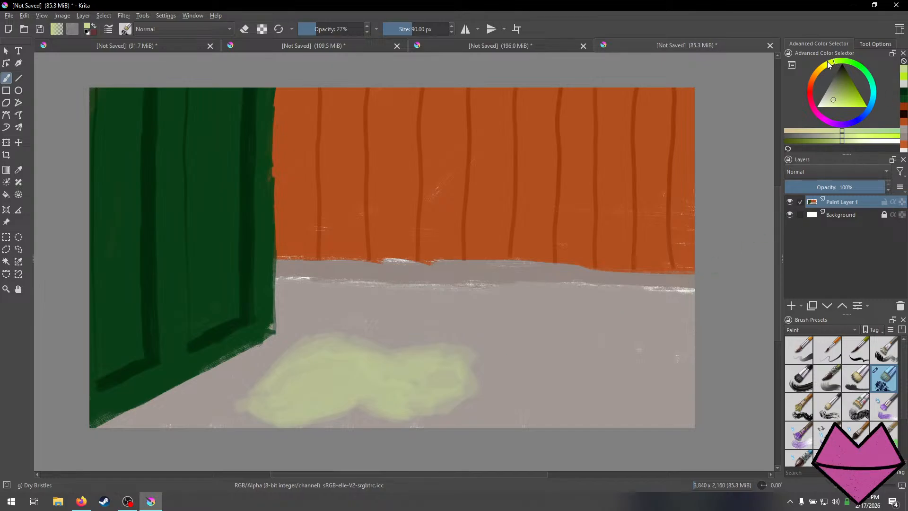
Dab bright lime-green spots across the pale patch and one just outside it, using a 41 px brush at 100% opacity.
left_click(855, 97)
left_click(903, 78)
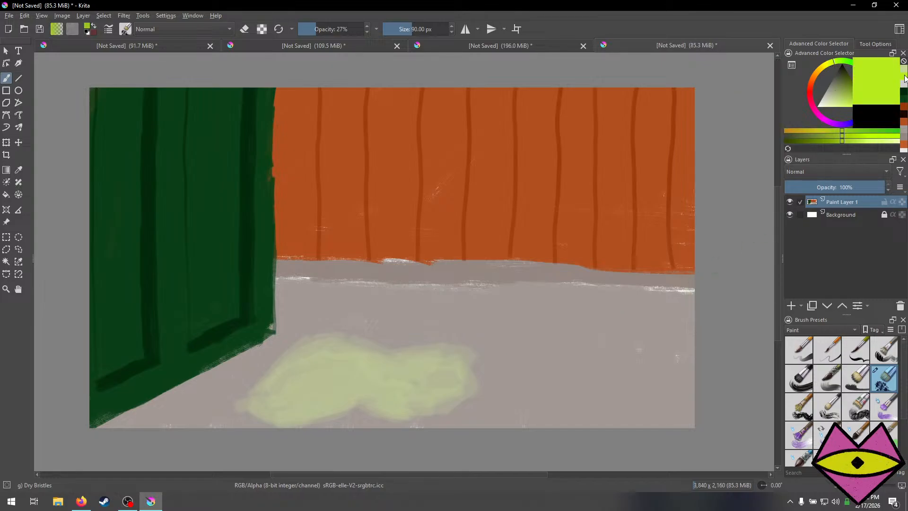
left_click_drag(337, 30, 378, 40)
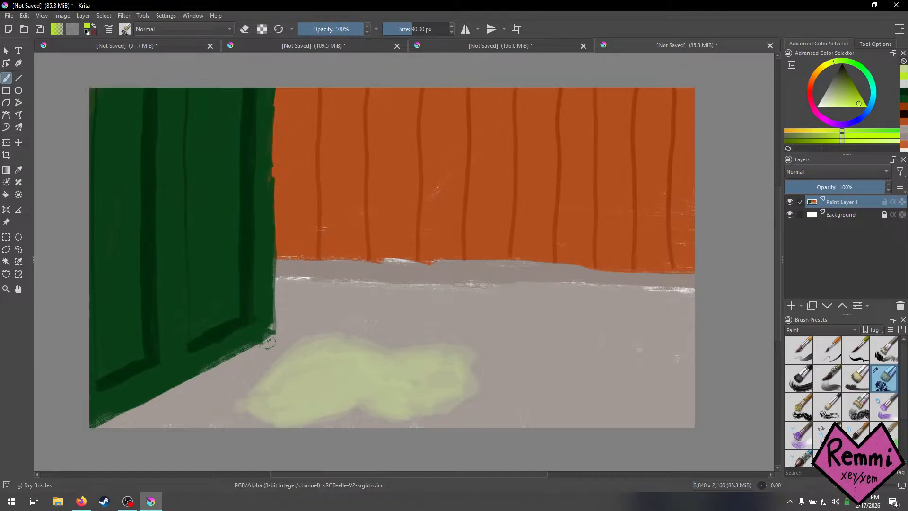
key("bracketleft")
key("bracketleft")
key("bracketleft")
key("bracketleft")
key("bracketleft")
key("bracketleft")
key("bracketleft")
key("bracketleft")
key("bracketleft")
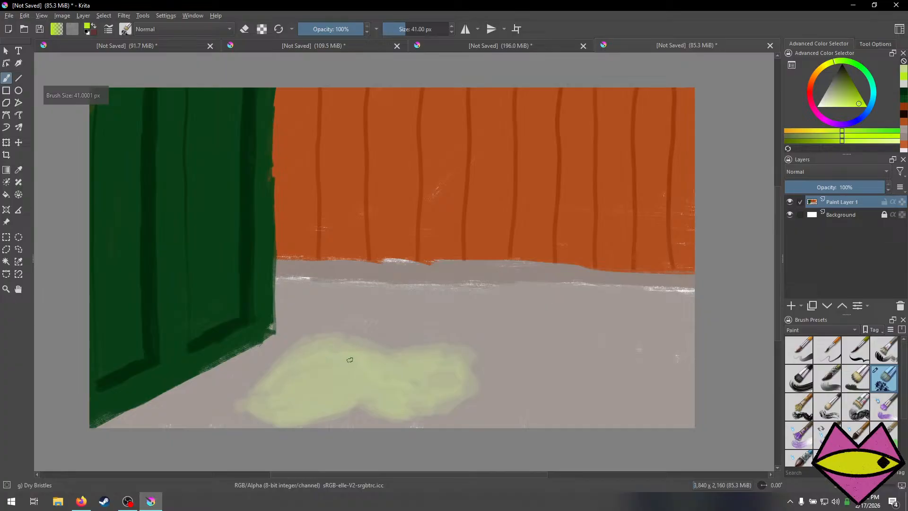
key("bracketleft")
key("bracketleft")
left_click(352, 358)
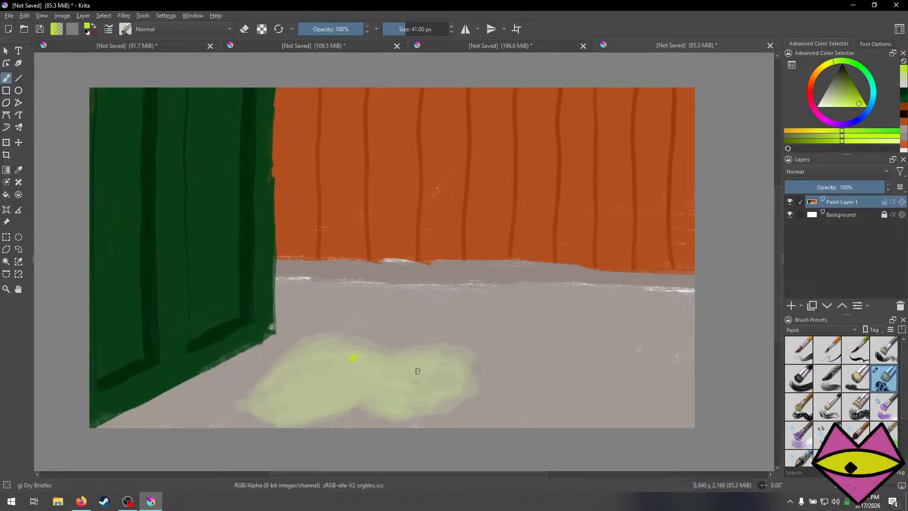
left_click(419, 368)
left_click_drag(420, 364, 385, 383)
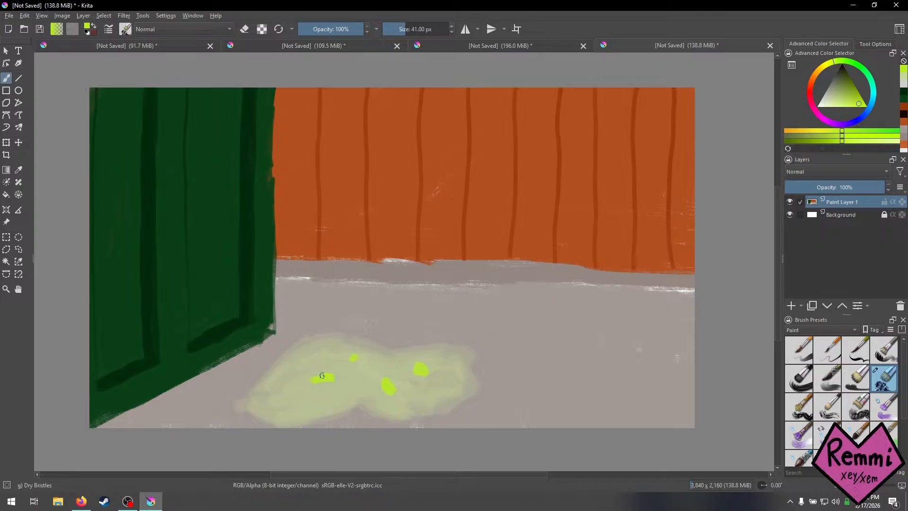
left_click_drag(296, 394, 310, 402)
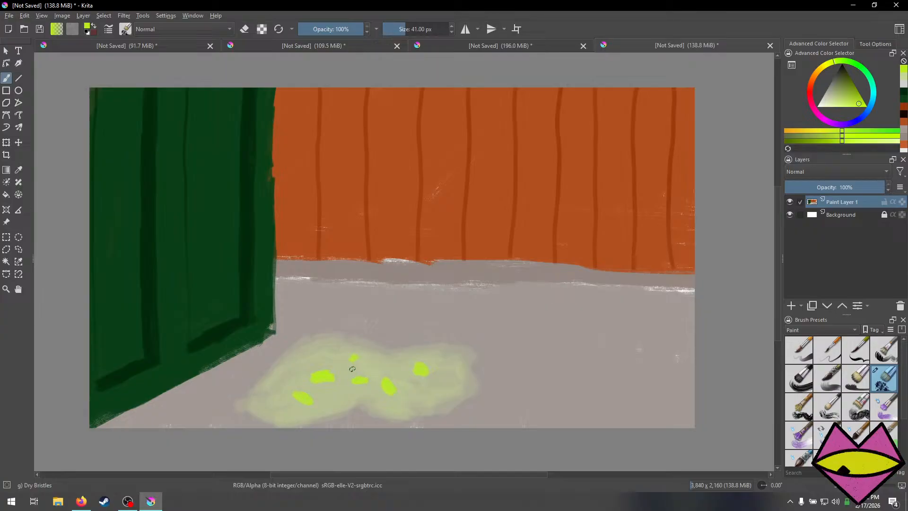
left_click_drag(350, 360, 364, 355)
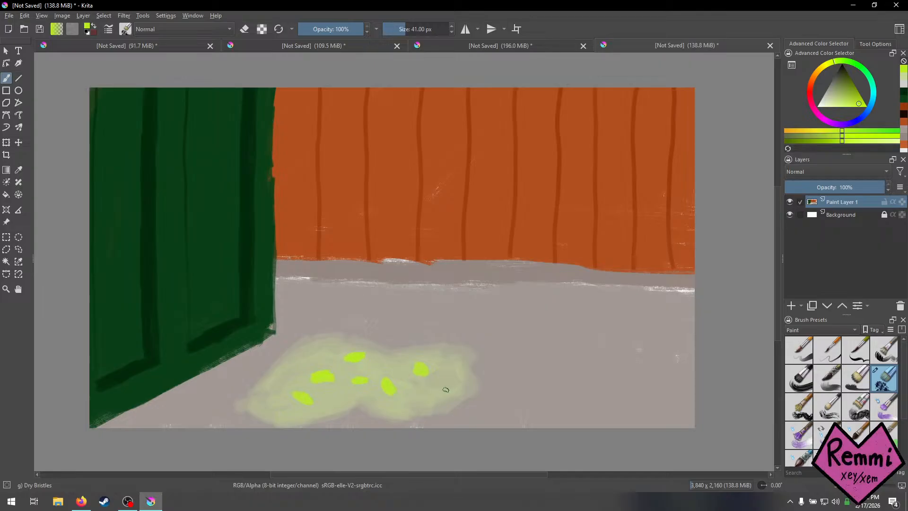
mouse_move(463, 412)
left_mouse_down()
mouse_move(471, 411)
mouse_move(440, 399)
mouse_move(453, 388)
mouse_move(445, 395)
left_mouse_up()
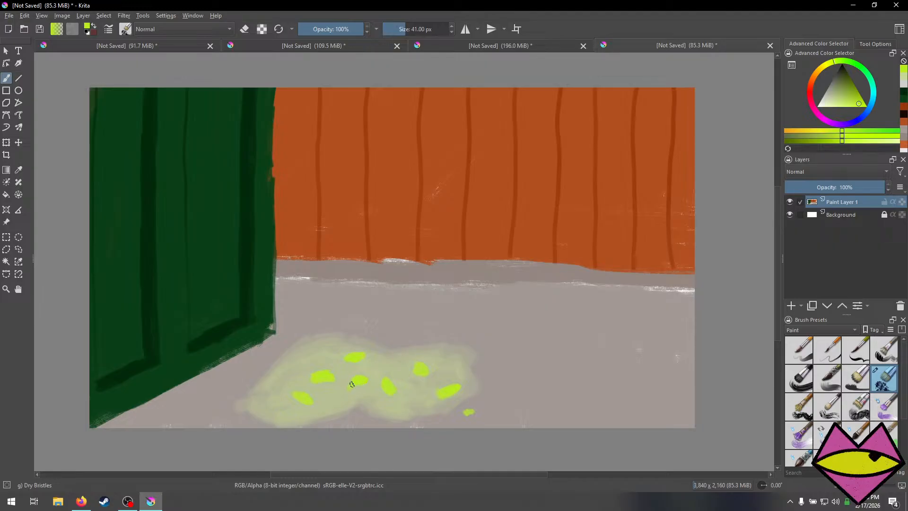
Add smaller bright lime-green spots in the patch's gaps and along its lower edge with a 30 px brush.
key("bracketleft")
key("bracketleft")
key("bracketleft")
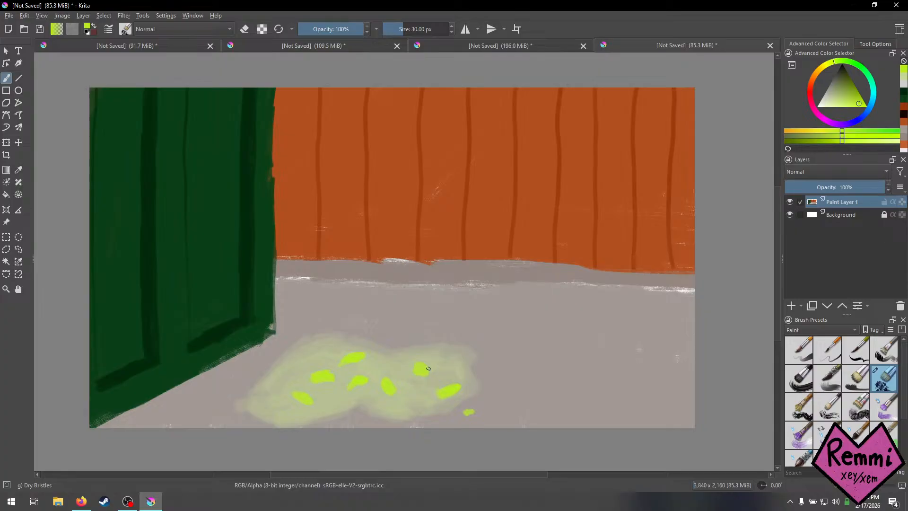
left_click(393, 361)
mouse_move(396, 363)
left_mouse_down()
mouse_move(459, 362)
mouse_move(460, 370)
left_mouse_up()
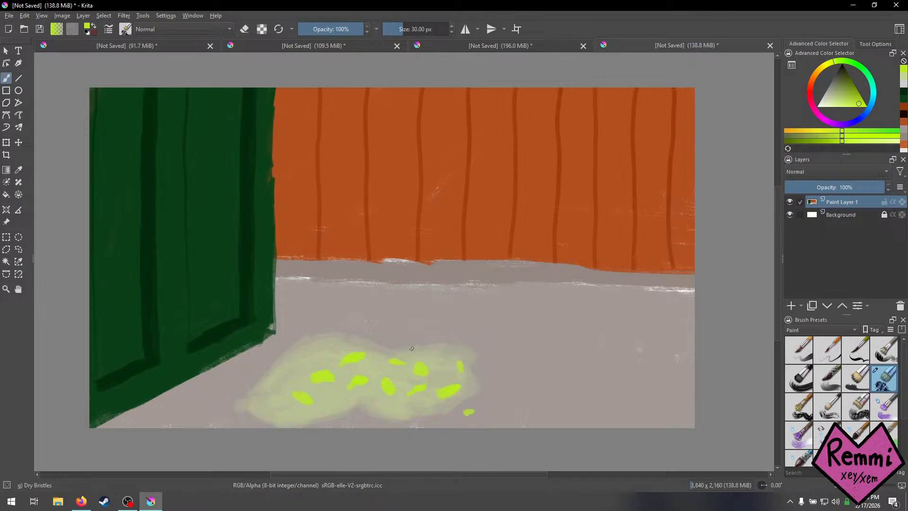
left_click_drag(292, 372, 301, 362)
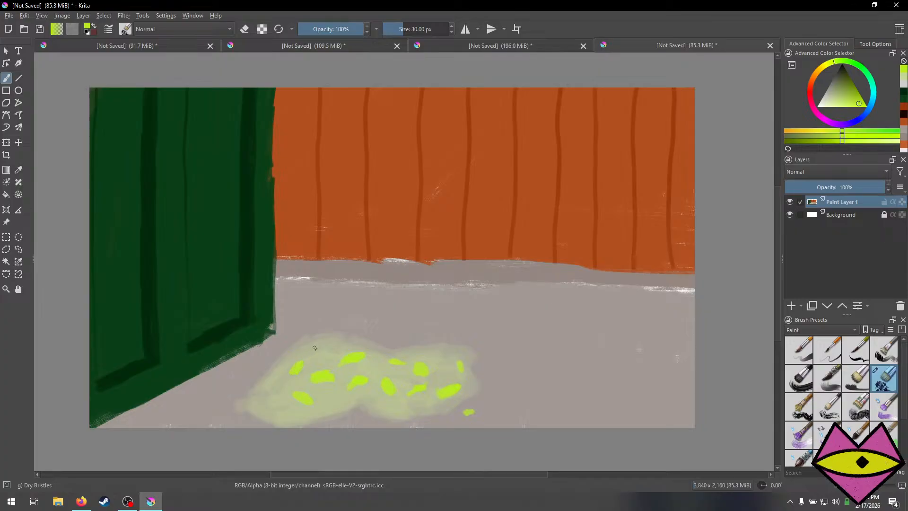
left_click_drag(316, 352, 322, 351)
left_click_drag(325, 381, 334, 391)
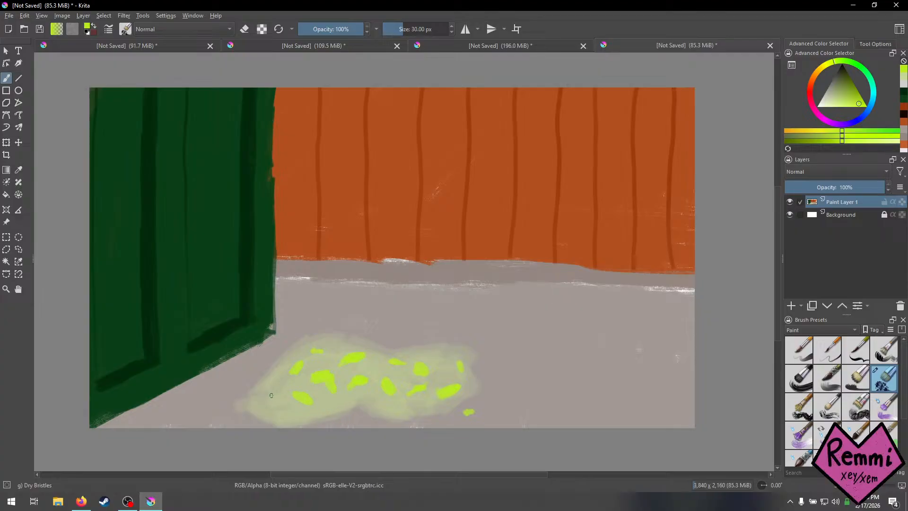
mouse_move(258, 407)
left_mouse_down()
mouse_move(250, 413)
mouse_move(259, 412)
left_mouse_up()
left_click_drag(321, 416, 336, 422)
left_click(81, 500)
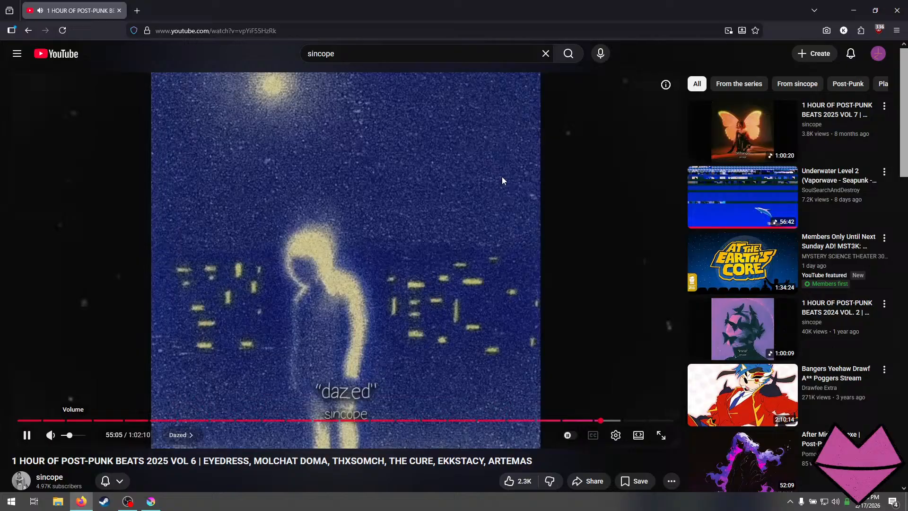
left_click_drag(472, 10, 475, 0)
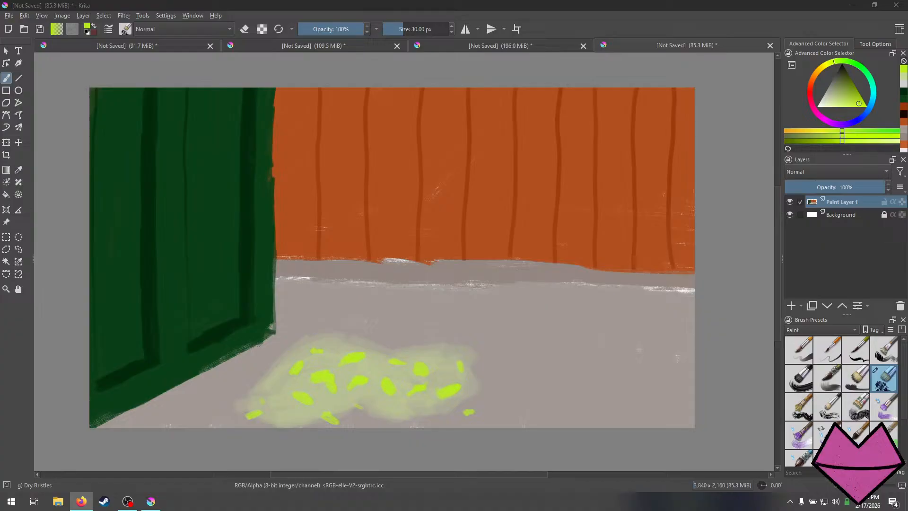
key("alt+Tab")
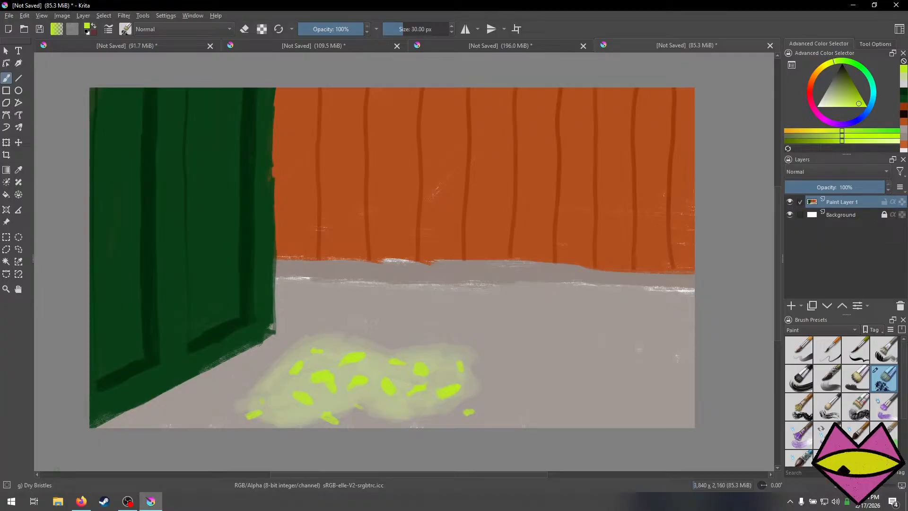
left_click(81, 501)
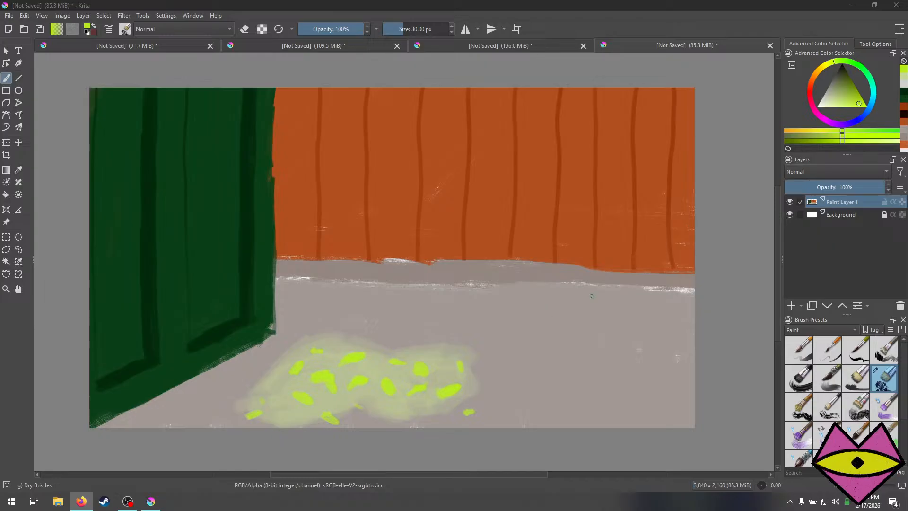
Set the brush colour to the recently used dark orange of the wall's vertical lines.
left_click(902, 114)
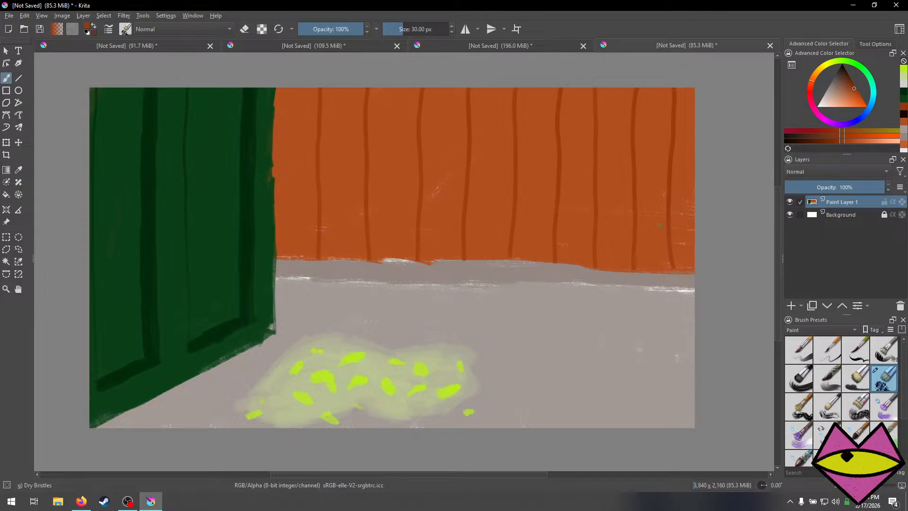
left_click_drag(558, 204, 633, 190)
left_click_drag(515, 215, 556, 207)
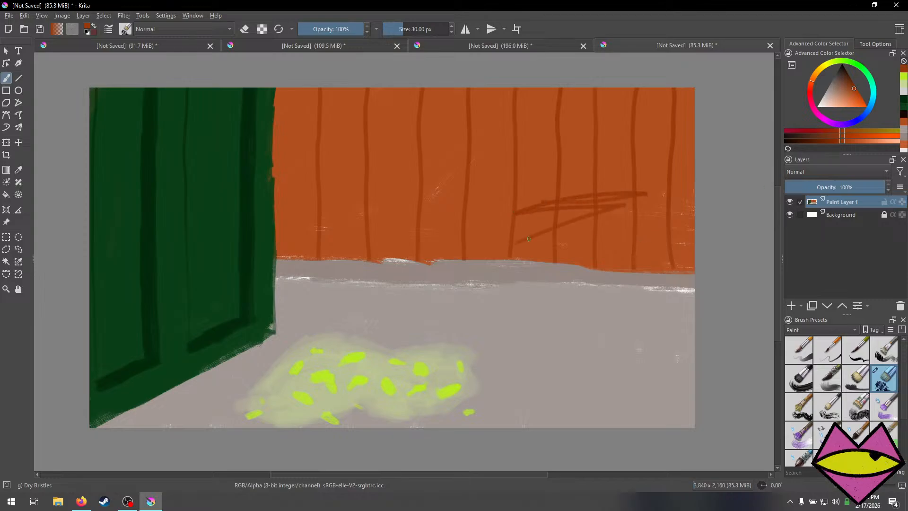
key("ctrl+z")
key("ctrl+z")
Add a new empty paint layer above Paint Layer 1.
left_click(791, 306)
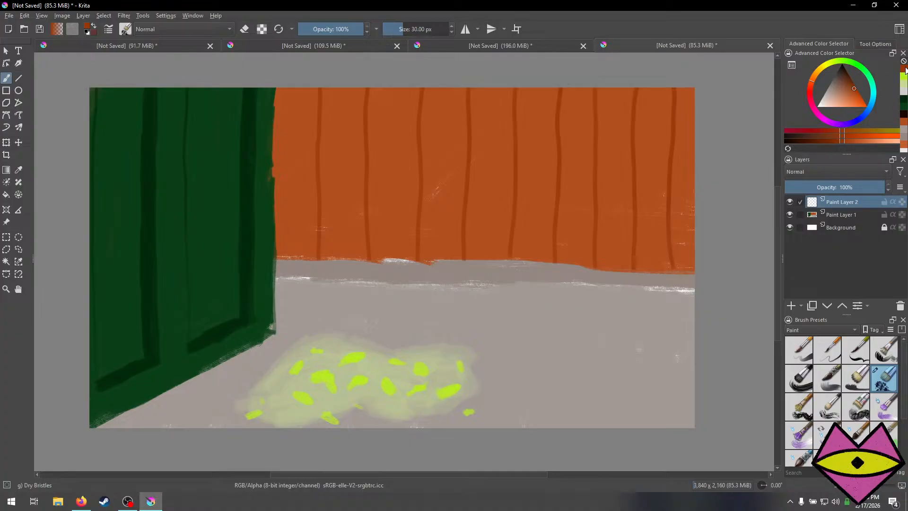
left_click_drag(548, 176, 614, 191)
key("ctrl+z")
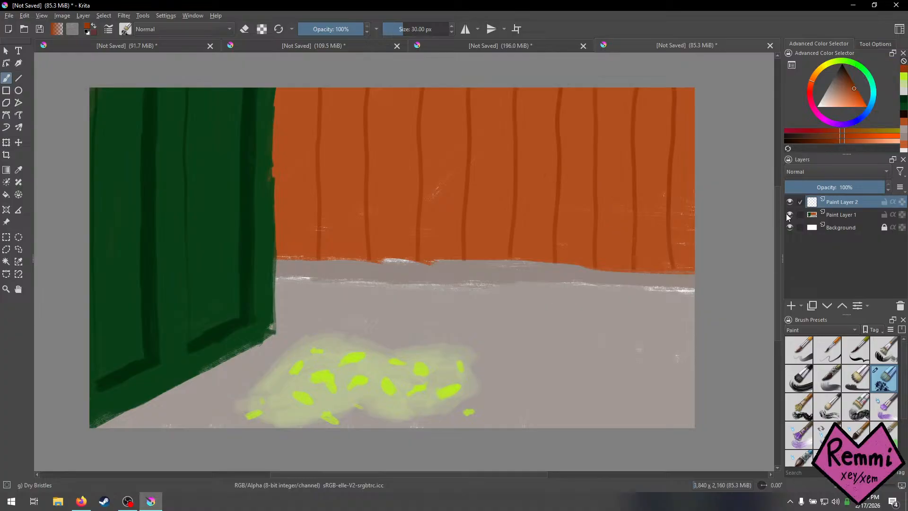
Repaint the whole orange backdrop on Paint Layer 1 in solid dark orange with a much larger brush, covering its vertical lines.
left_click(837, 215)
key("bracketright")
key("bracketright")
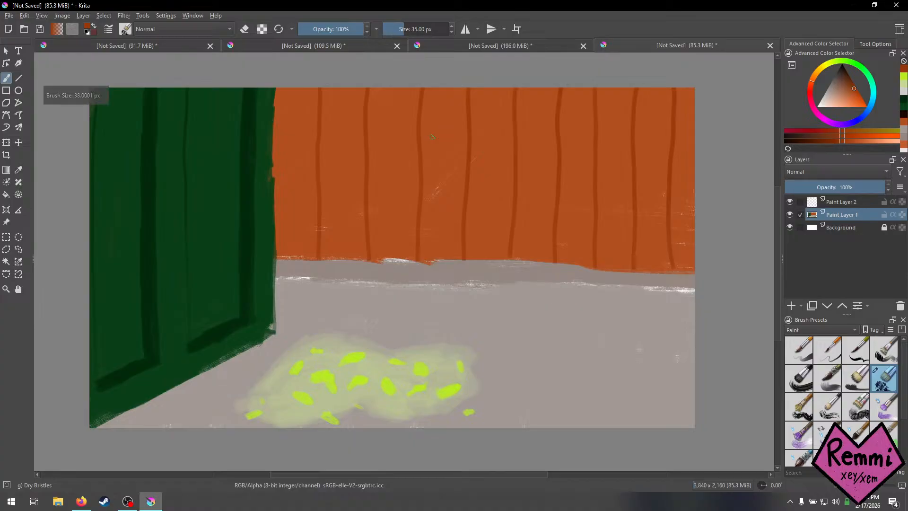
key("bracketright")
key("bracketright")
key("bracketright")
key("bracketright")
key("bracketright")
key("bracketright")
key("bracketright")
key("bracketright")
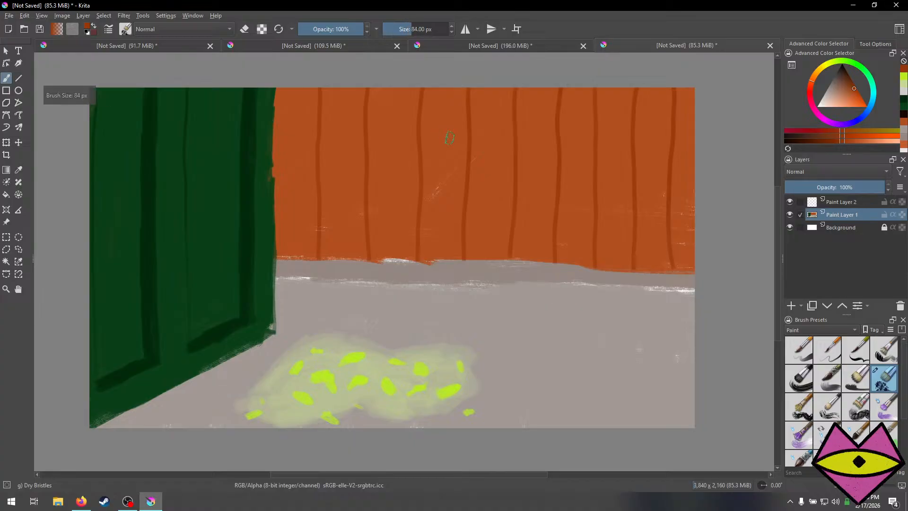
key("bracketright")
key("bracketright")
key("bracketright")
key("bracketright")
mouse_move(347, 96)
left_mouse_down()
mouse_move(298, 130)
mouse_move(290, 168)
mouse_move(295, 82)
mouse_move(291, 173)
mouse_move(290, 70)
mouse_move(284, 245)
mouse_move(535, 244)
mouse_move(412, 248)
mouse_move(664, 260)
mouse_move(580, 251)
mouse_move(690, 251)
mouse_move(479, 242)
mouse_move(716, 230)
left_mouse_up()
mouse_move(515, 219)
left_mouse_down()
mouse_move(582, 216)
mouse_move(684, 151)
mouse_move(685, 97)
mouse_move(629, 196)
mouse_move(651, 204)
mouse_move(618, 193)
mouse_move(586, 118)
left_mouse_up()
mouse_move(307, 165)
left_mouse_down()
mouse_move(309, 229)
mouse_move(305, 220)
mouse_move(330, 207)
mouse_move(340, 132)
mouse_move(466, 98)
mouse_move(400, 83)
mouse_move(400, 95)
mouse_move(498, 90)
mouse_move(333, 96)
mouse_move(592, 97)
mouse_move(420, 89)
mouse_move(614, 101)
mouse_move(429, 125)
mouse_move(643, 118)
mouse_move(391, 106)
mouse_move(369, 167)
mouse_move(336, 204)
mouse_move(334, 193)
mouse_move(331, 207)
mouse_move(360, 212)
mouse_move(365, 228)
mouse_move(352, 214)
mouse_move(334, 231)
mouse_move(374, 218)
mouse_move(498, 129)
mouse_move(453, 228)
mouse_move(581, 140)
mouse_move(477, 222)
mouse_move(478, 239)
mouse_move(566, 149)
mouse_move(604, 132)
mouse_move(585, 177)
mouse_move(587, 207)
mouse_move(629, 176)
left_mouse_up()
Paint nine evenly spaced vertical plank lines in darker brown down the dark orange wall, using a 44 px brush.
key("bracketleft")
key("bracketleft")
key("bracketleft")
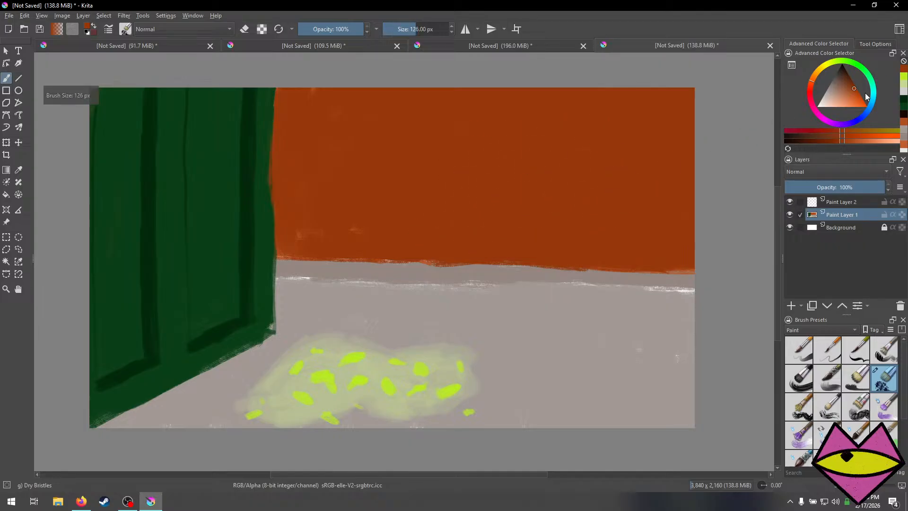
left_click(849, 85)
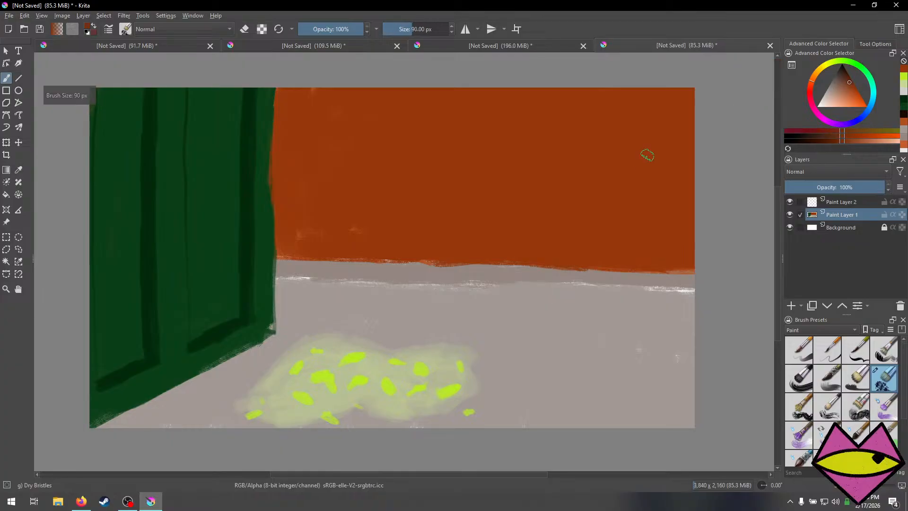
key("bracketleft")
key("bracketleft")
key("bracketleft")
key("bracketleft")
key("bracketleft")
key("bracketleft")
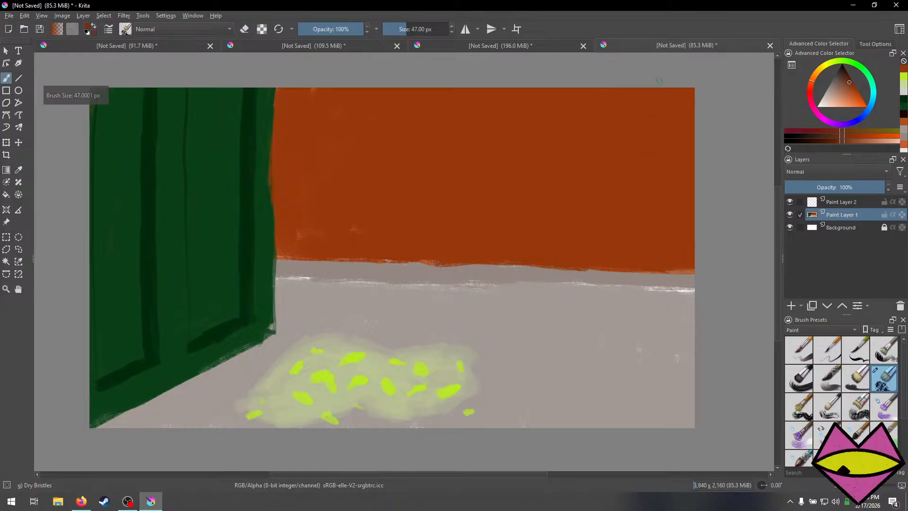
left_click_drag(659, 91, 655, 275)
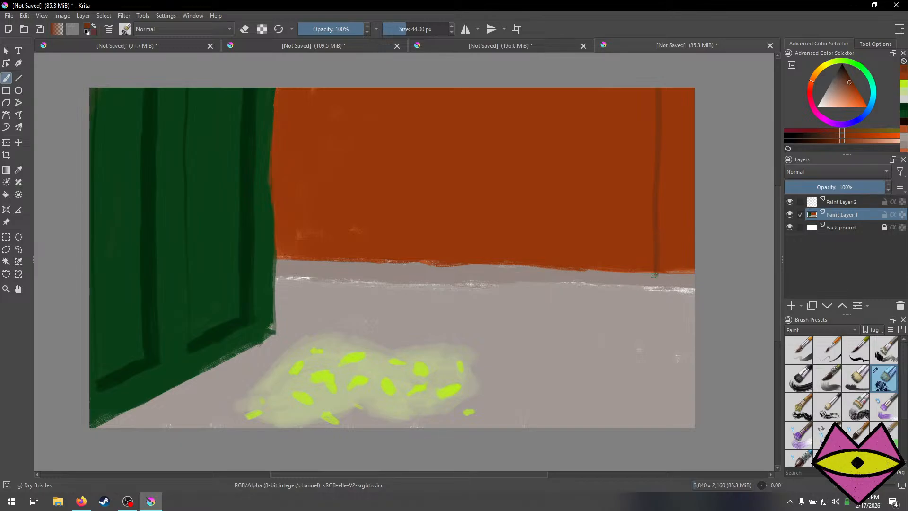
left_click_drag(611, 94, 607, 258)
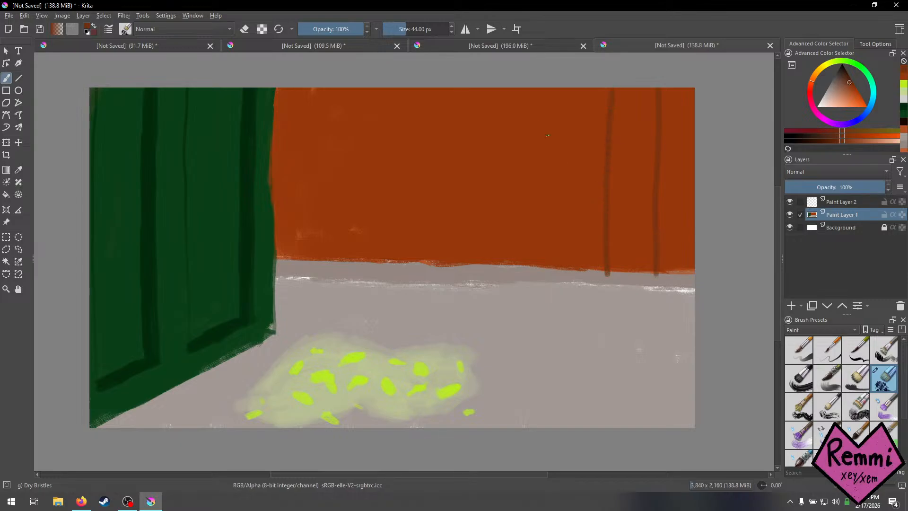
left_click_drag(556, 101, 560, 237)
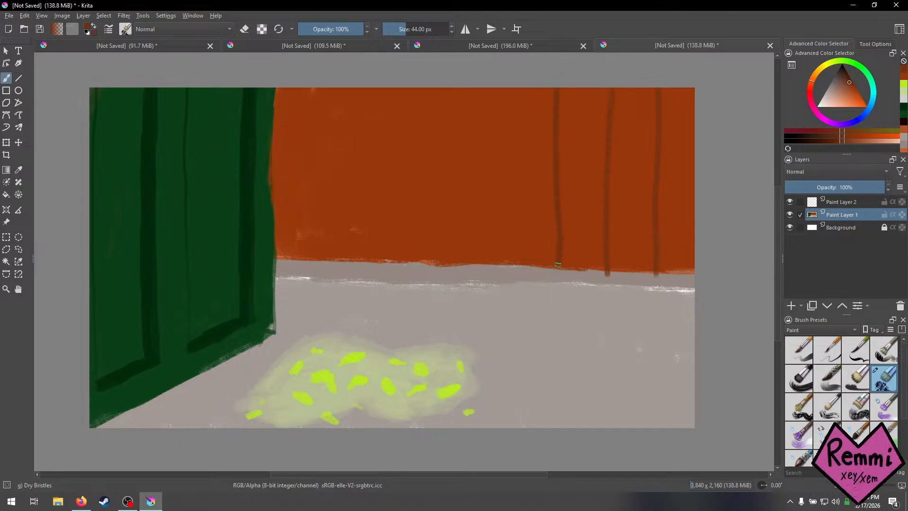
left_click_drag(511, 90, 511, 270)
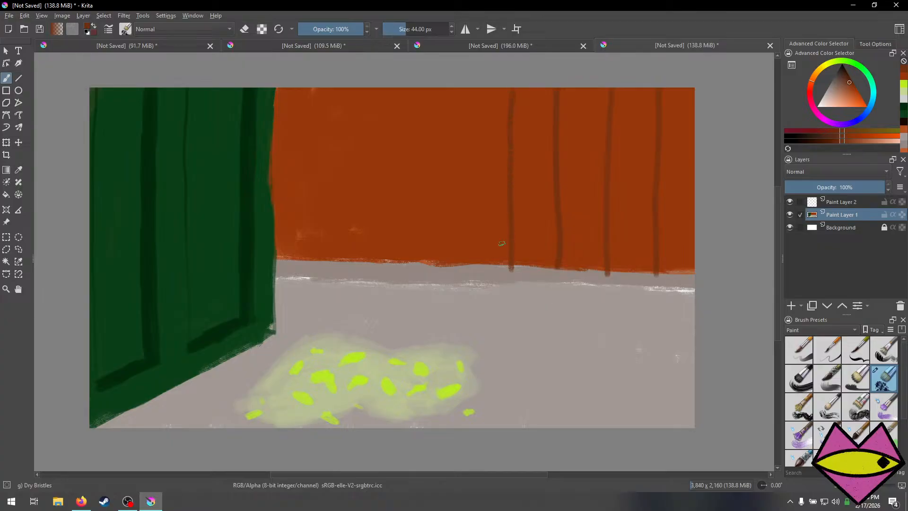
left_click_drag(464, 92, 467, 265)
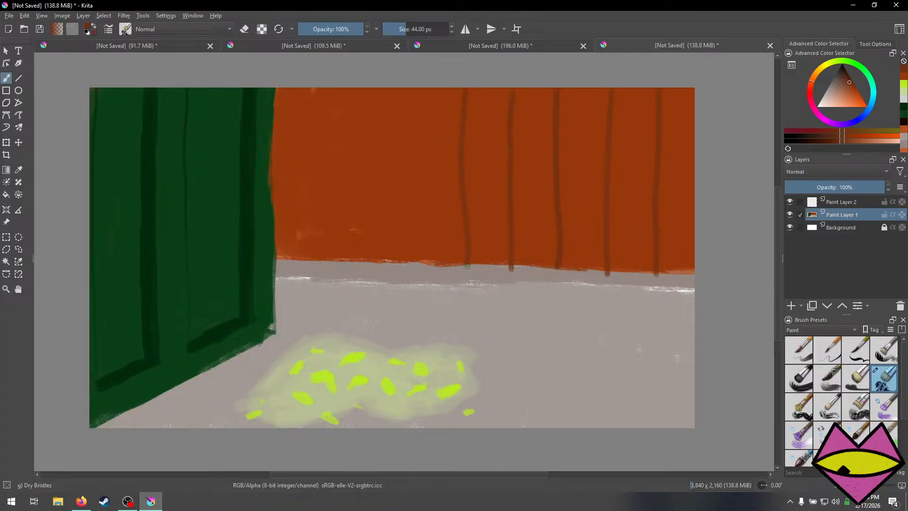
left_click_drag(419, 90, 416, 191)
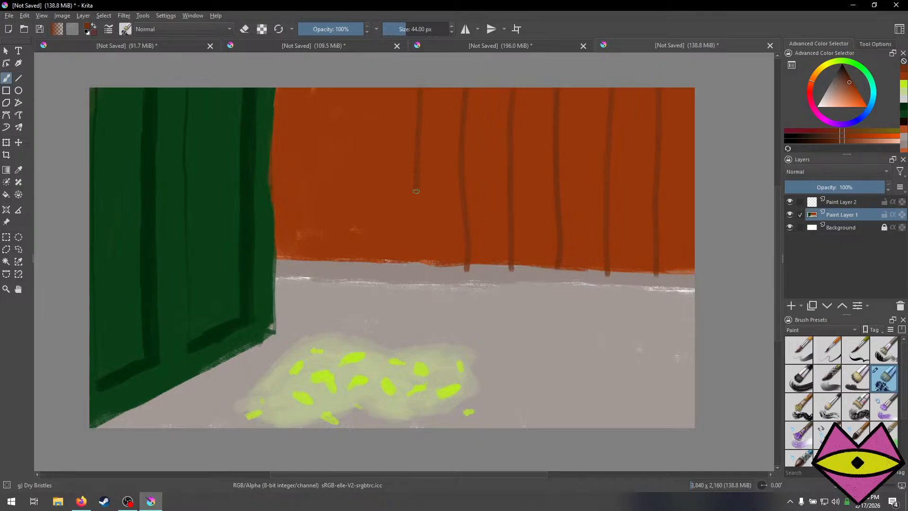
left_click_drag(372, 91, 372, 161)
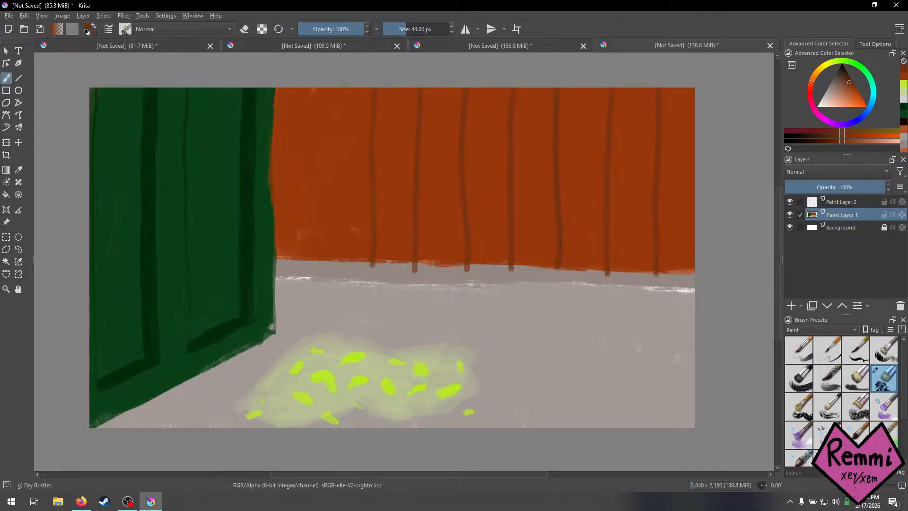
left_click_drag(338, 91, 339, 267)
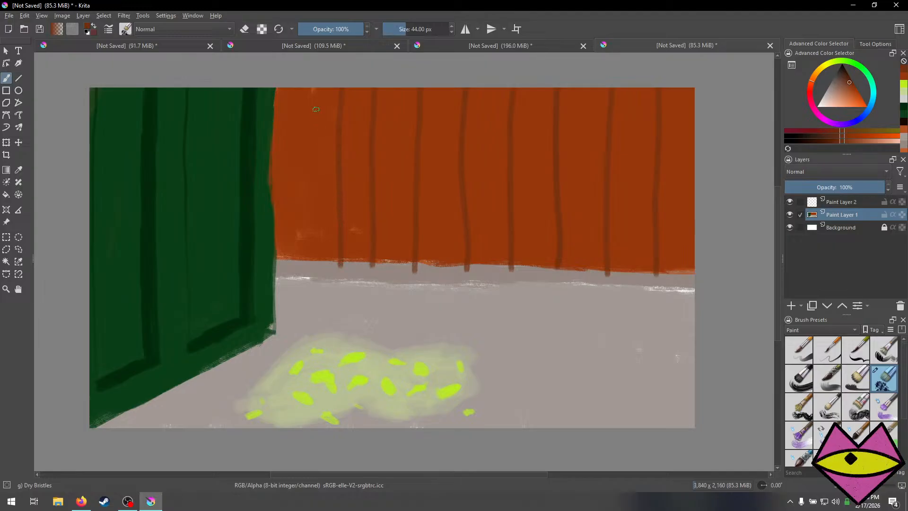
left_click_drag(300, 91, 297, 235)
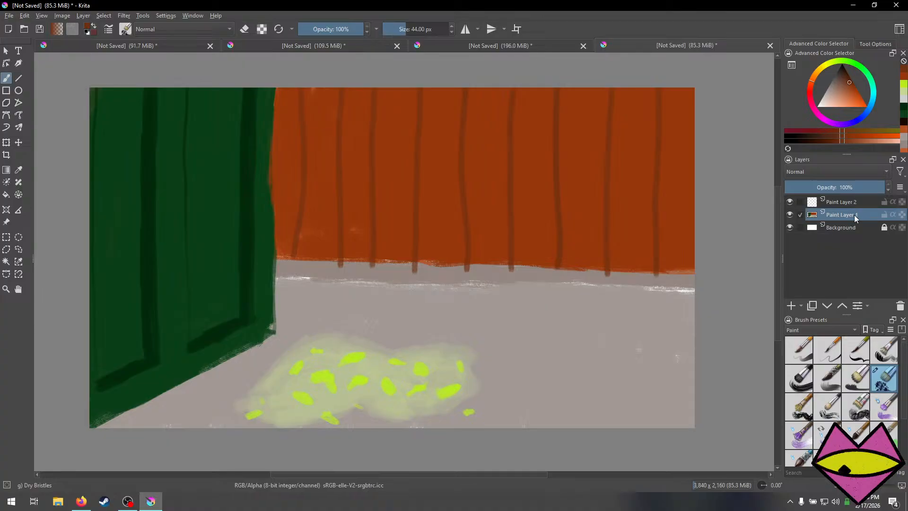
Paint an uneven medium-green grass strip along the base of the orange wall, making it thicker toward the right end.
left_click(874, 130)
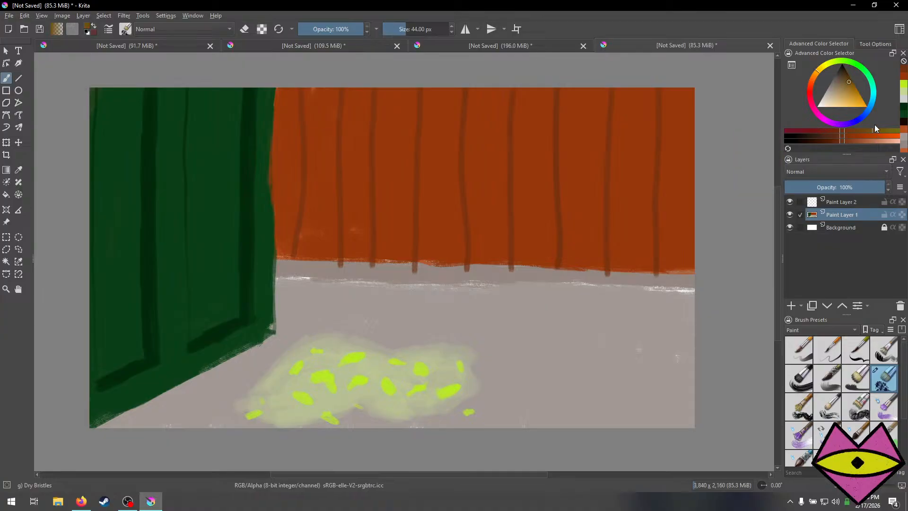
left_click(841, 64)
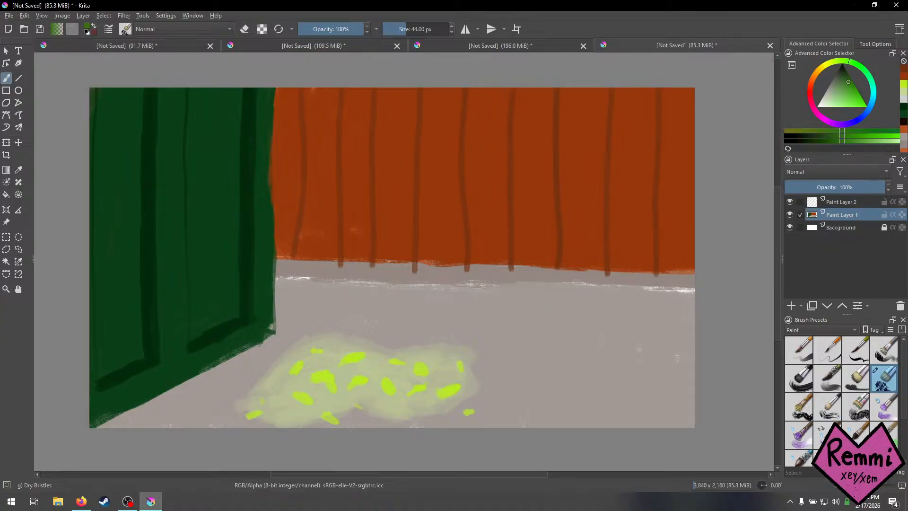
left_click_drag(285, 254, 522, 262)
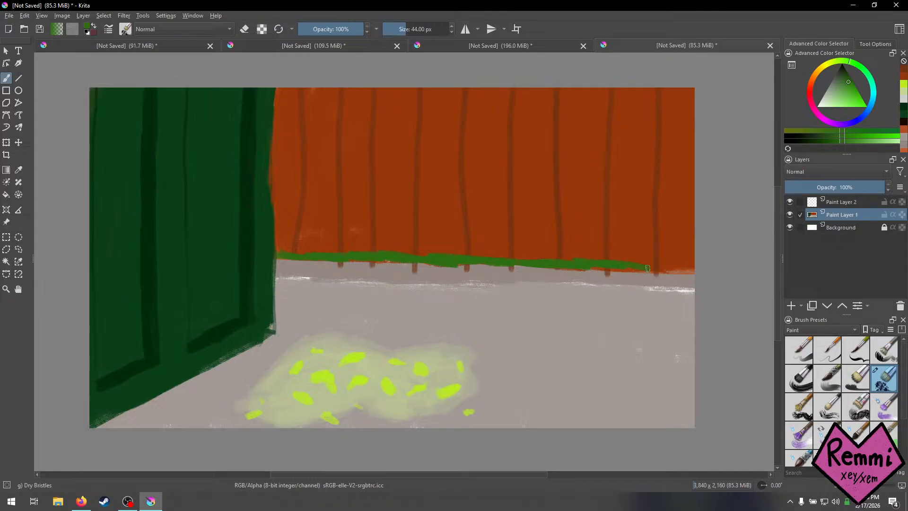
mouse_move(648, 268)
left_mouse_down()
mouse_move(617, 260)
mouse_move(697, 265)
mouse_move(632, 256)
left_mouse_up()
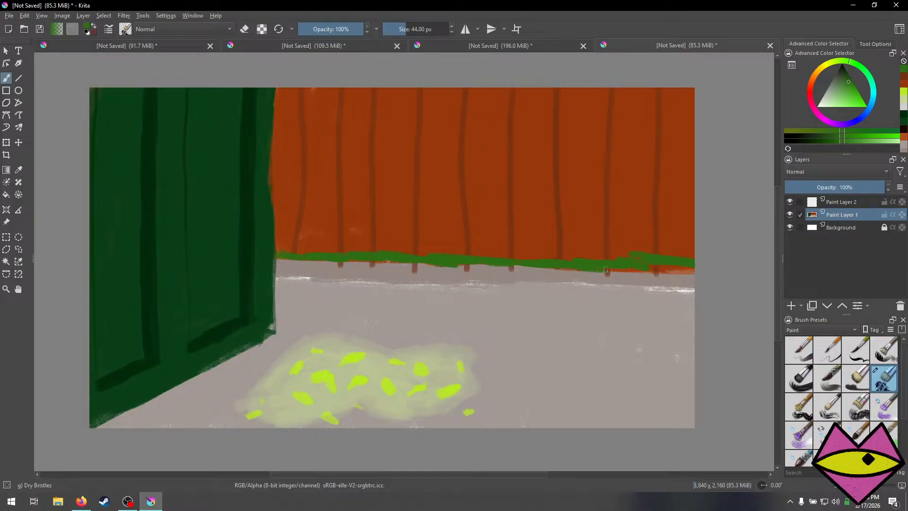
mouse_move(648, 271)
left_mouse_down()
mouse_move(689, 269)
mouse_move(643, 261)
left_mouse_up()
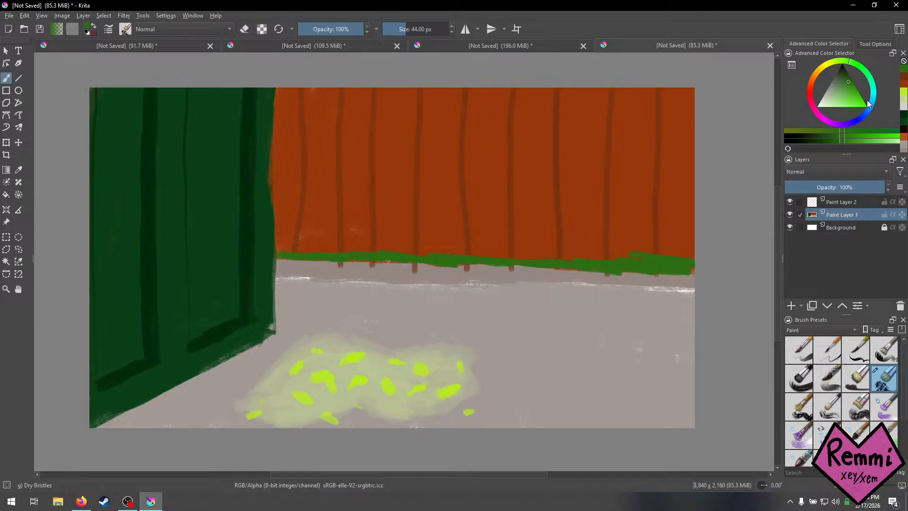
Fill the gap between the second and third plank lines from the green wall with brown, forming a wide vertical post.
left_click(904, 79)
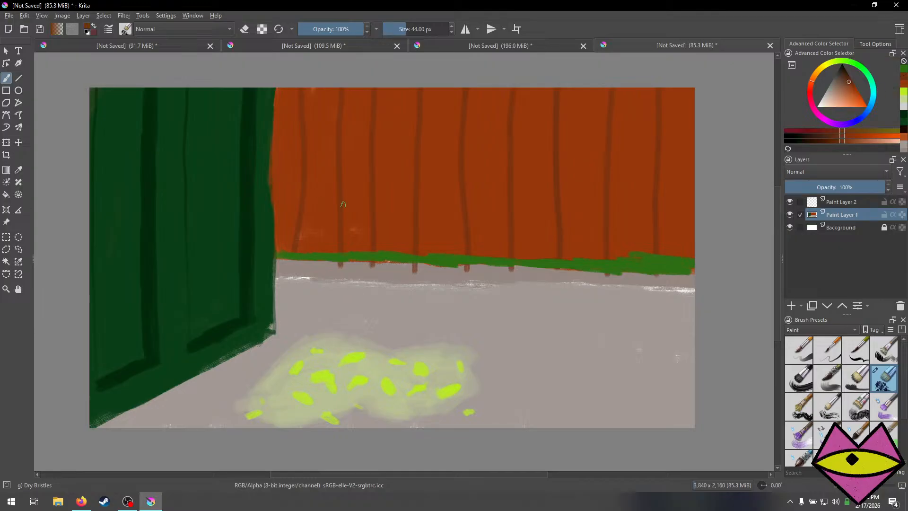
mouse_move(350, 198)
left_mouse_down()
mouse_move(347, 243)
mouse_move(352, 109)
mouse_move(343, 147)
mouse_move(352, 195)
mouse_move(365, 82)
mouse_move(363, 192)
left_mouse_up()
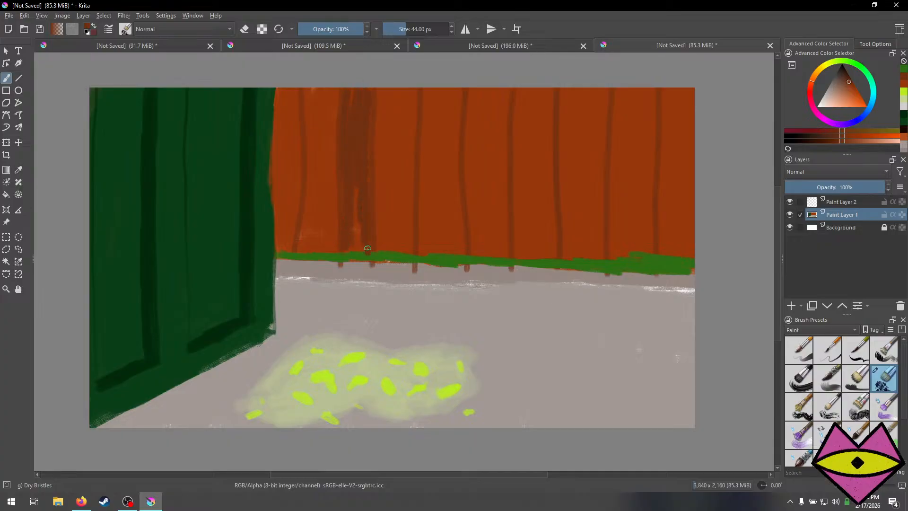
left_click_drag(365, 256, 367, 243)
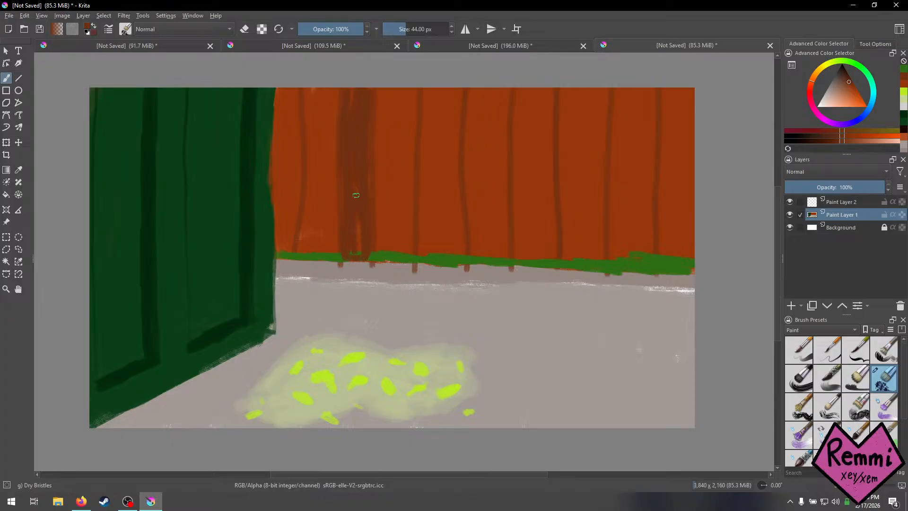
mouse_move(356, 195)
left_mouse_down()
mouse_move(362, 257)
mouse_move(353, 257)
mouse_move(347, 136)
mouse_move(350, 98)
mouse_move(350, 183)
mouse_move(367, 103)
left_mouse_up()
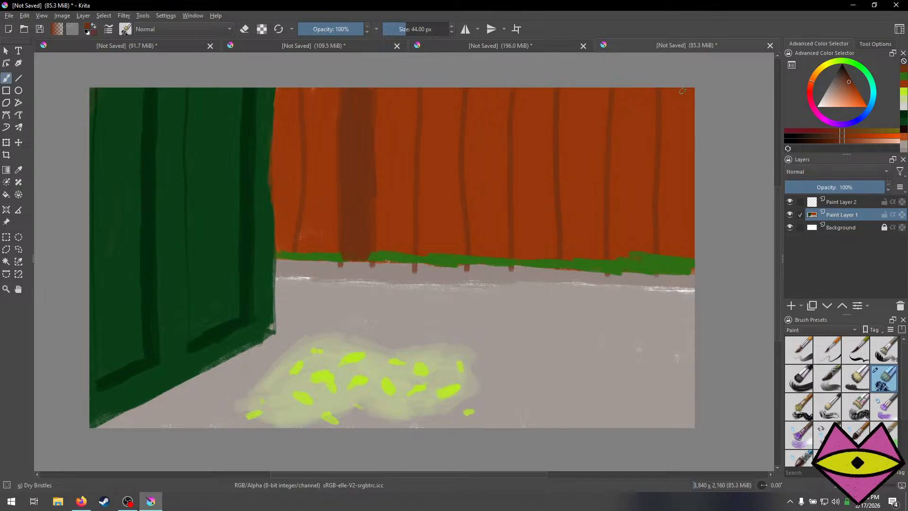
Paint a narrow brown post along the canvas's right edge and shade the wide post's right side with a darker brown.
mouse_move(684, 100)
left_mouse_down()
mouse_move(676, 235)
mouse_move(684, 271)
mouse_move(692, 94)
left_mouse_up()
key("ctrl+z")
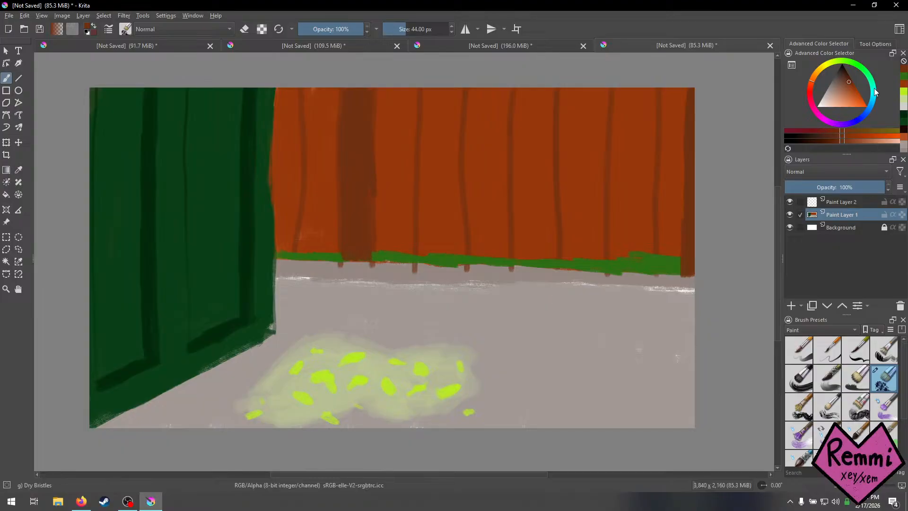
left_click_drag(841, 142, 833, 143)
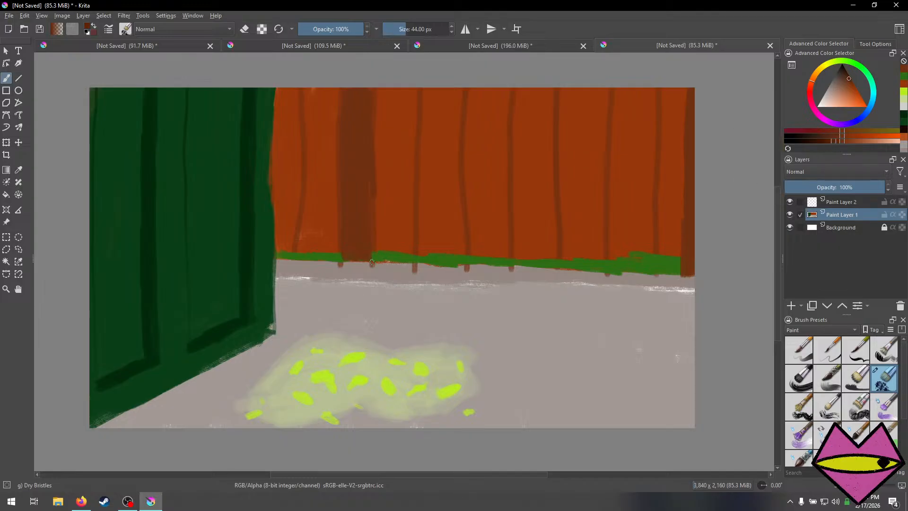
left_click_drag(372, 261, 374, 96)
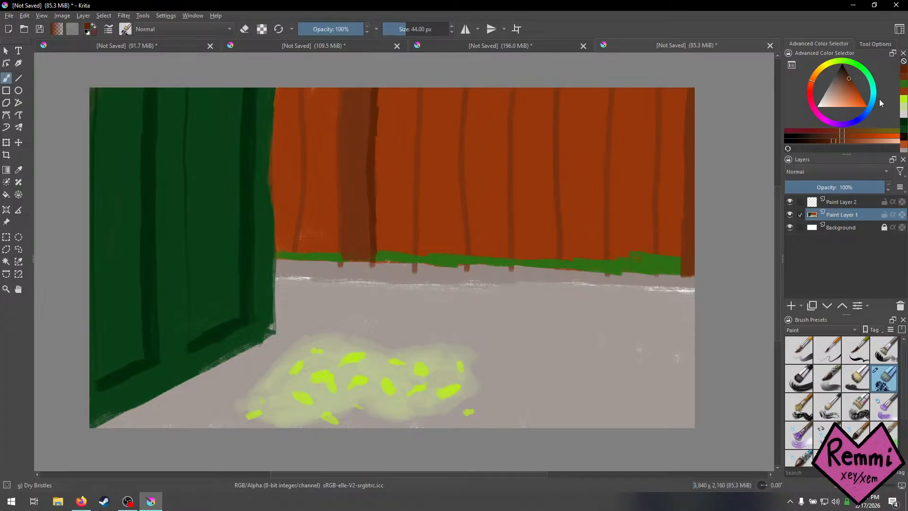
Paint a thick brown horizontal rail across the orange planks, from the green wall past the wide post to the right-edge post.
left_click(903, 81)
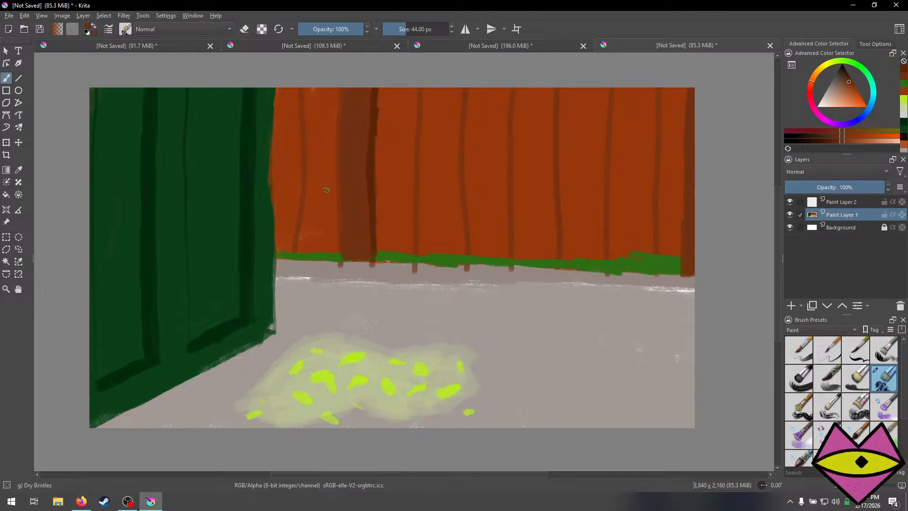
left_click_drag(330, 187, 322, 186)
left_click_drag(335, 153, 273, 148)
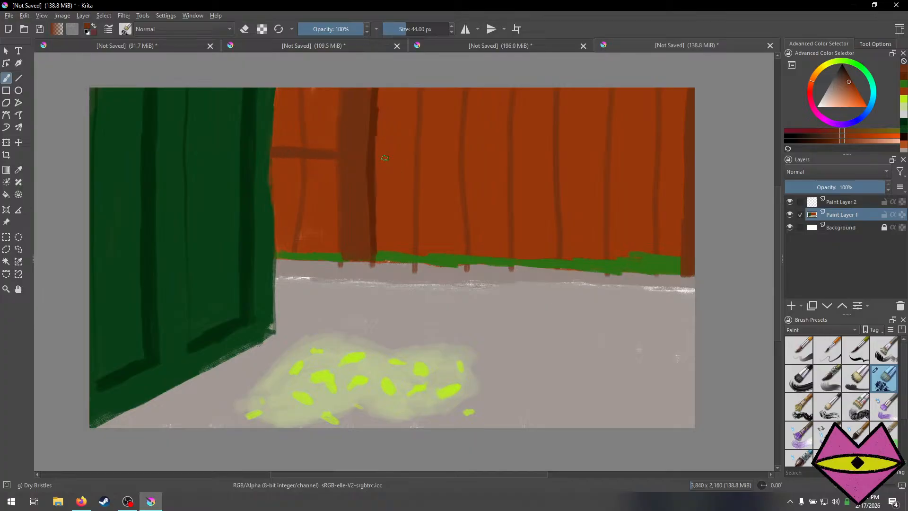
left_click_drag(408, 157, 678, 163)
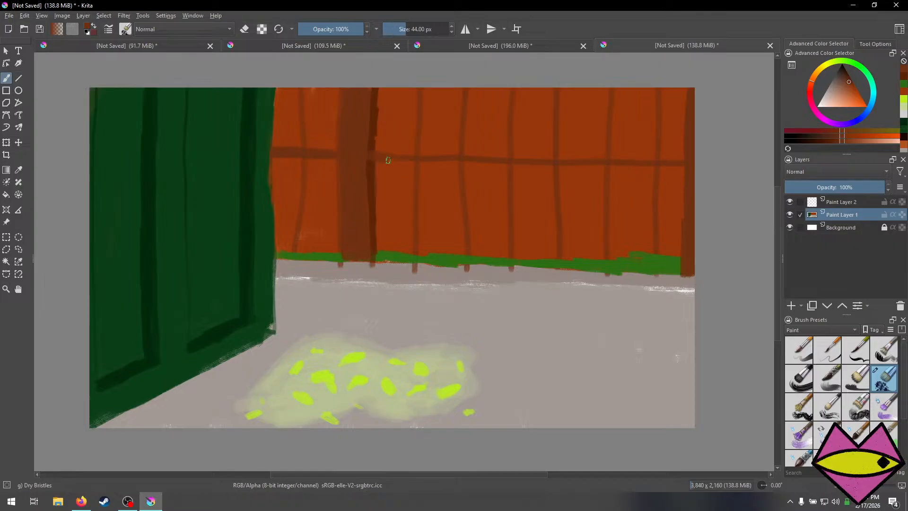
left_click_drag(388, 161, 688, 167)
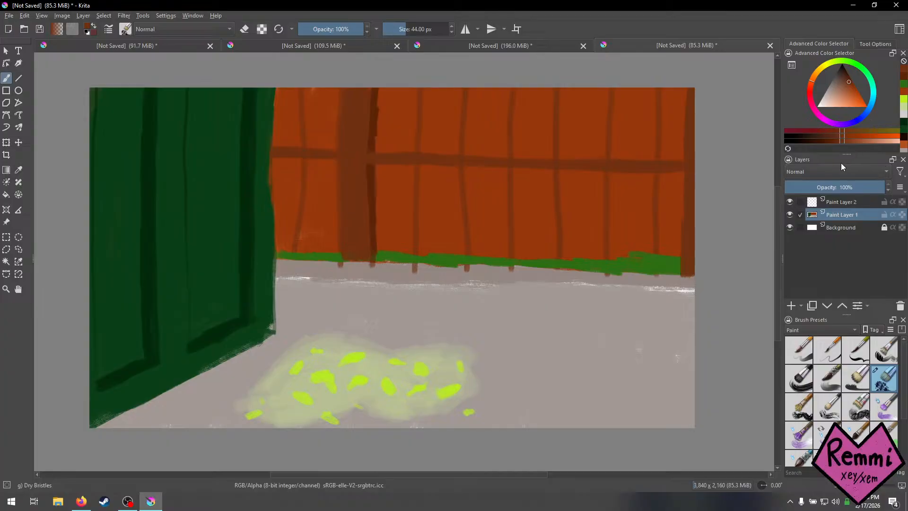
left_click(903, 96)
left_click_drag(542, 261, 520, 285)
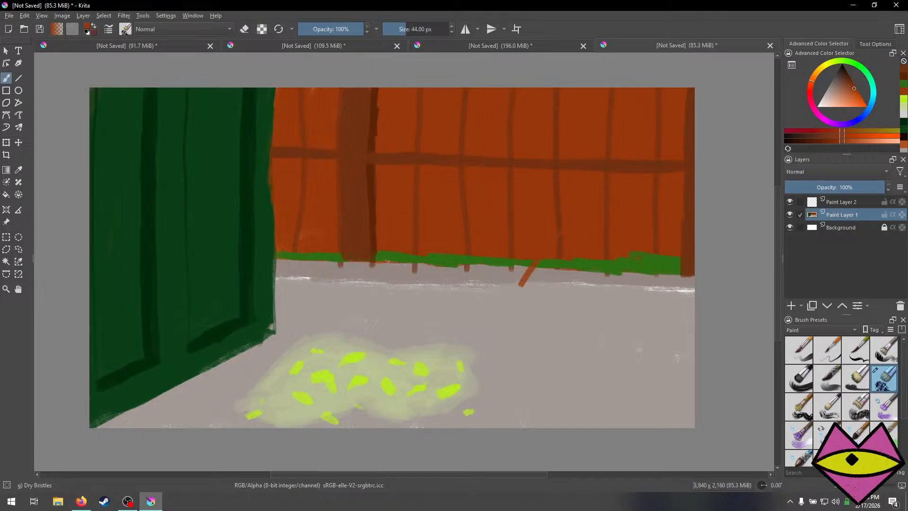
key("ctrl+z")
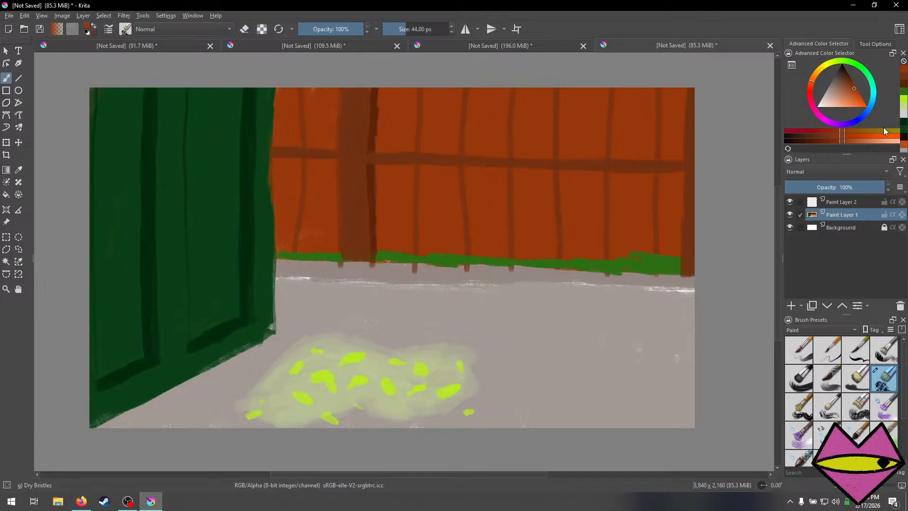
Choose a lighter orange, enlarge the brush to 63 px and paint a filled oval head on the ground above the lime-spotted patch.
left_click(905, 146)
left_click_drag(440, 259, 475, 208)
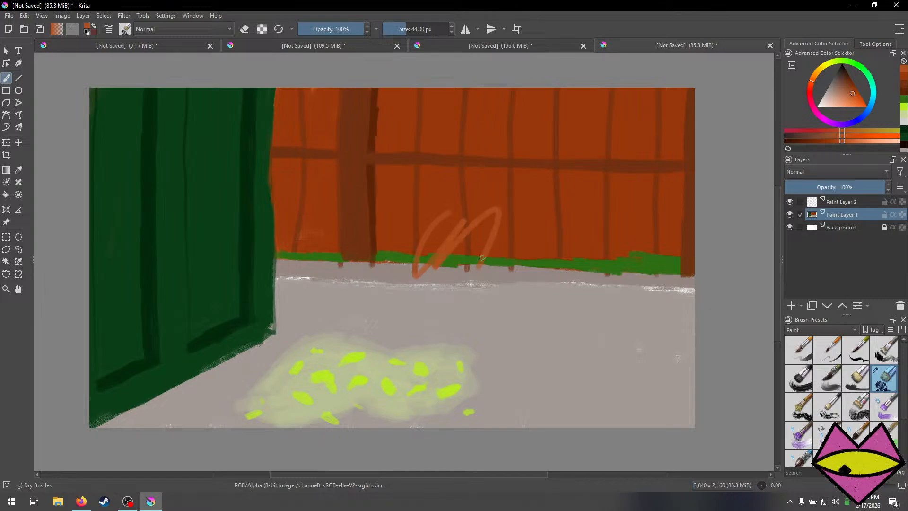
key("ctrl+z")
key("ctrl+z")
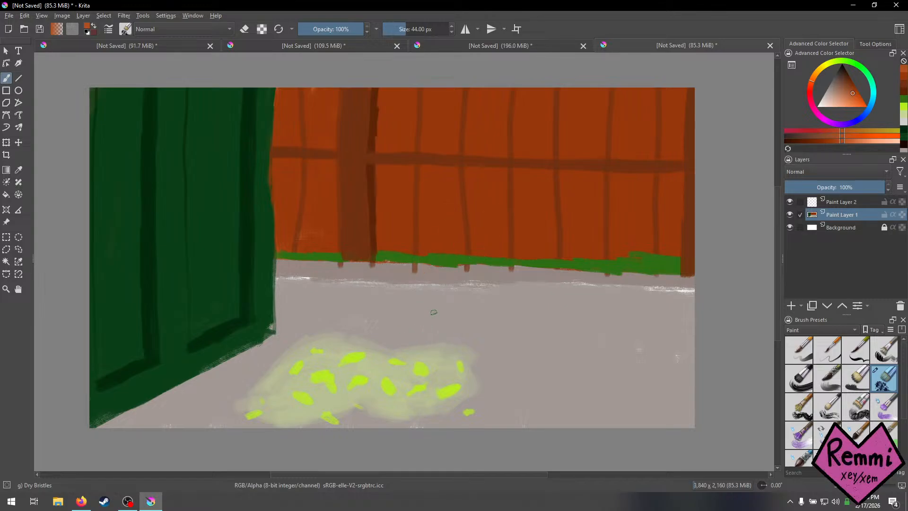
mouse_move(427, 297)
left_mouse_down()
mouse_move(435, 332)
mouse_move(468, 331)
mouse_move(471, 293)
mouse_move(456, 284)
mouse_move(417, 306)
mouse_move(414, 331)
mouse_move(437, 344)
mouse_move(466, 331)
mouse_move(475, 312)
mouse_move(465, 295)
mouse_move(443, 291)
mouse_move(413, 317)
mouse_move(418, 329)
mouse_move(445, 333)
mouse_move(426, 319)
mouse_move(430, 335)
mouse_move(418, 321)
mouse_move(425, 331)
mouse_move(429, 303)
mouse_move(443, 298)
mouse_move(417, 310)
mouse_move(464, 297)
mouse_move(443, 296)
mouse_move(468, 305)
mouse_move(464, 325)
mouse_move(466, 319)
mouse_move(425, 336)
mouse_move(468, 326)
mouse_move(430, 322)
left_mouse_up()
key("ctrl+z")
key("bracketright")
key("bracketright")
key("bracketright")
key("bracketright")
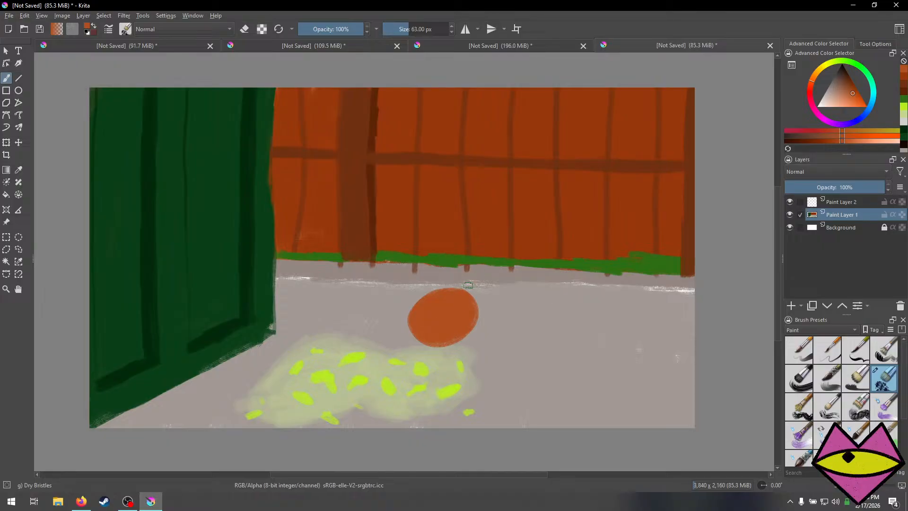
Paint an arched orange back line from the top of the oval head across the grass strip toward the canvas's right edge.
mouse_move(447, 293)
left_mouse_down()
mouse_move(533, 260)
mouse_move(510, 264)
mouse_move(562, 259)
left_mouse_up()
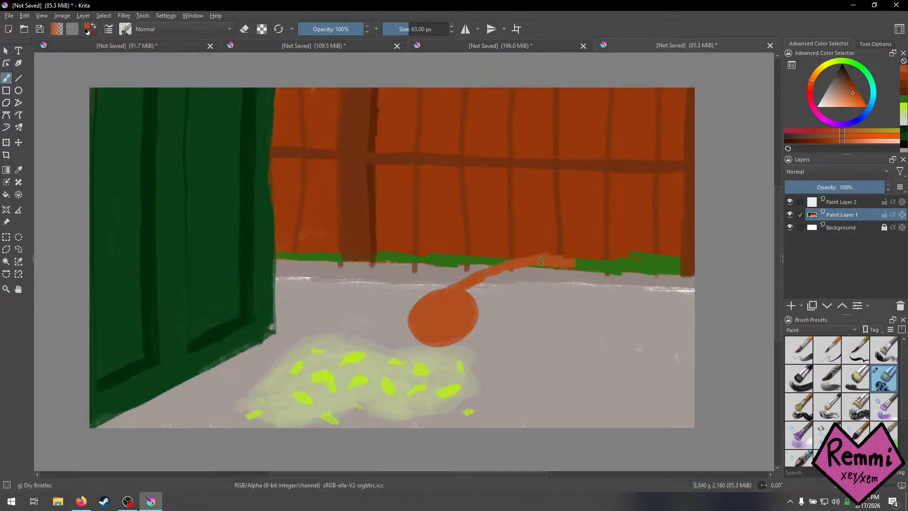
left_click_drag(541, 256, 595, 255)
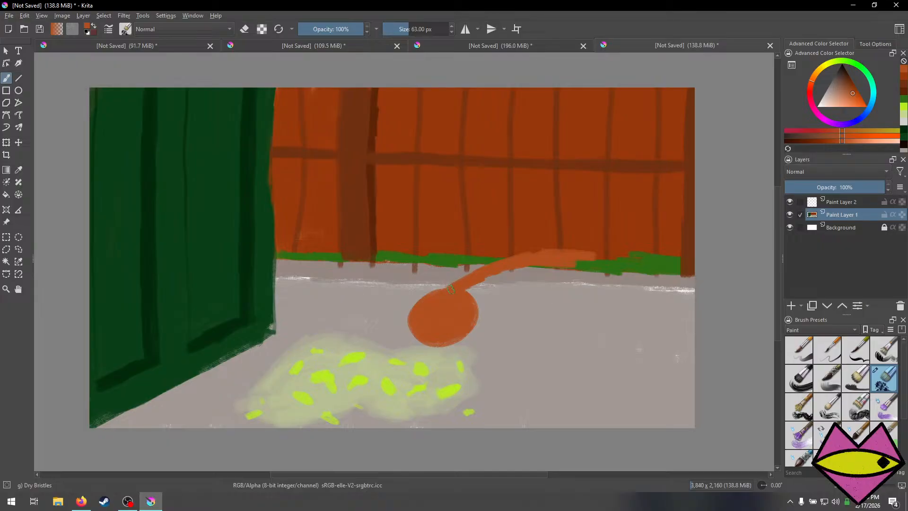
left_click_drag(596, 259, 639, 262)
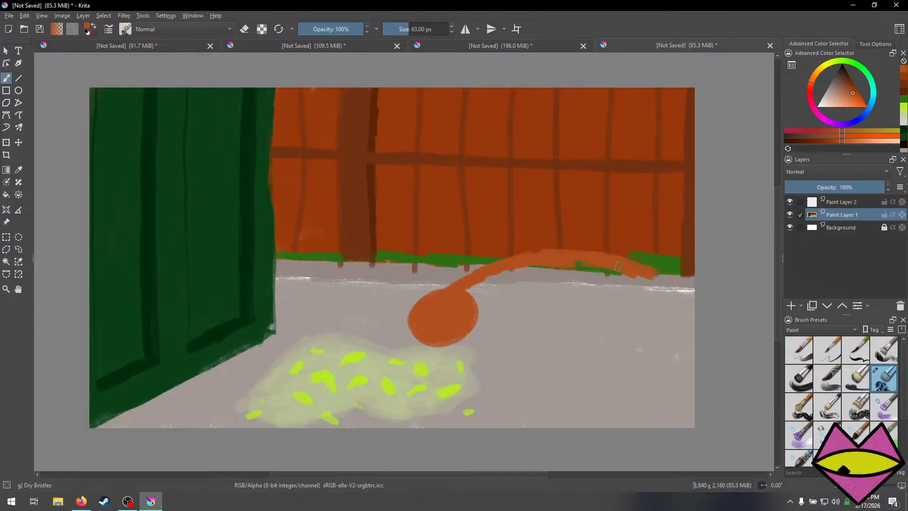
mouse_move(669, 281)
left_mouse_down()
mouse_move(607, 258)
mouse_move(683, 292)
mouse_move(668, 282)
left_mouse_up()
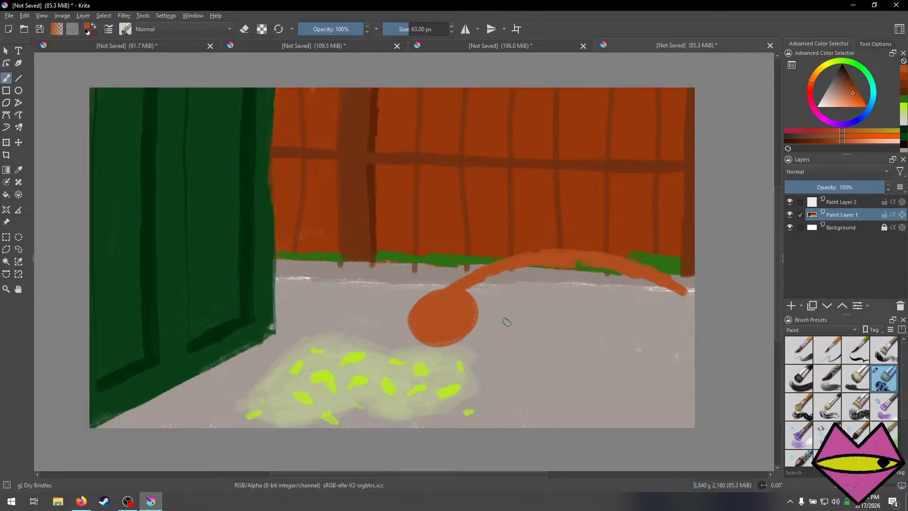
Outline the animal's belly and neck below the back line and fill the whole body with solid orange, rounding its rear end.
mouse_move(507, 321)
left_mouse_down()
mouse_move(621, 346)
mouse_move(696, 315)
mouse_move(661, 316)
mouse_move(690, 308)
mouse_move(662, 286)
mouse_move(700, 315)
mouse_move(636, 283)
mouse_move(686, 314)
mouse_move(663, 308)
mouse_move(620, 266)
mouse_move(673, 294)
mouse_move(603, 271)
mouse_move(595, 274)
mouse_move(626, 286)
mouse_move(545, 260)
mouse_move(524, 264)
left_mouse_up()
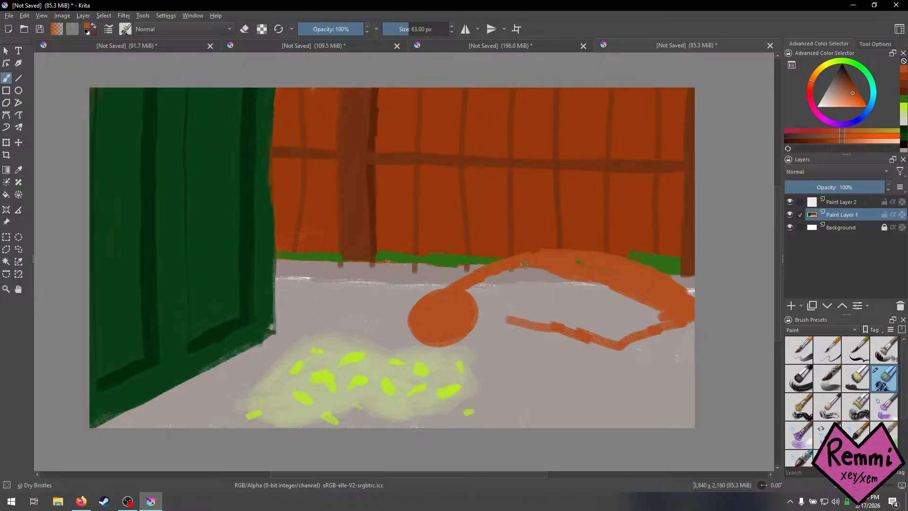
left_click_drag(482, 284, 464, 297)
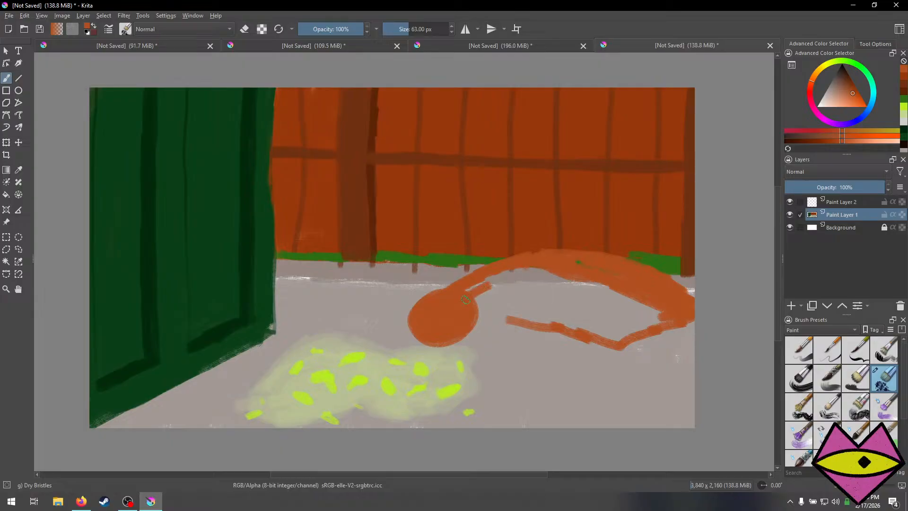
mouse_move(465, 311)
left_mouse_down()
mouse_move(489, 302)
mouse_move(513, 318)
mouse_move(467, 305)
mouse_move(525, 283)
mouse_move(466, 291)
mouse_move(534, 266)
mouse_move(473, 286)
mouse_move(586, 281)
mouse_move(504, 270)
mouse_move(624, 293)
mouse_move(605, 267)
mouse_move(649, 292)
mouse_move(592, 291)
mouse_move(666, 310)
mouse_move(608, 329)
mouse_move(670, 316)
mouse_move(602, 338)
left_mouse_up()
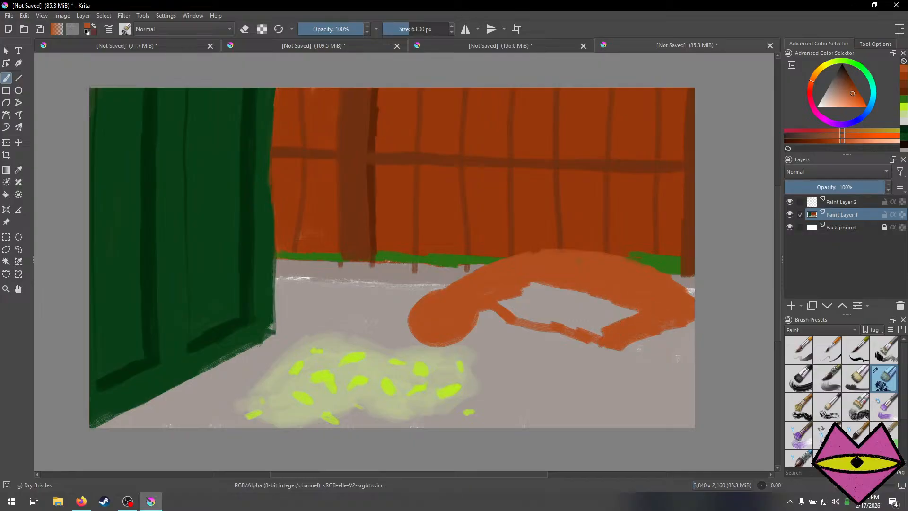
mouse_move(514, 301)
left_mouse_down()
mouse_move(537, 322)
mouse_move(506, 307)
mouse_move(580, 329)
mouse_move(528, 295)
mouse_move(620, 331)
mouse_move(501, 283)
mouse_move(590, 319)
mouse_move(514, 280)
mouse_move(604, 317)
mouse_move(520, 302)
mouse_move(529, 306)
mouse_move(598, 319)
mouse_move(540, 285)
mouse_move(615, 310)
left_mouse_up()
mouse_move(558, 287)
left_mouse_down()
mouse_move(615, 305)
mouse_move(610, 322)
mouse_move(631, 312)
left_mouse_up()
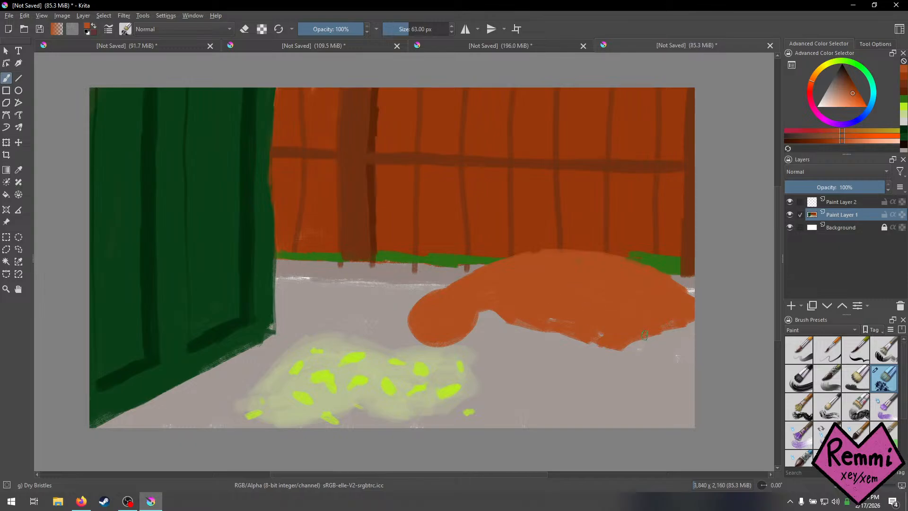
mouse_move(614, 354)
left_mouse_down()
mouse_move(689, 336)
mouse_move(705, 314)
mouse_move(646, 338)
mouse_move(699, 325)
mouse_move(626, 340)
left_mouse_up()
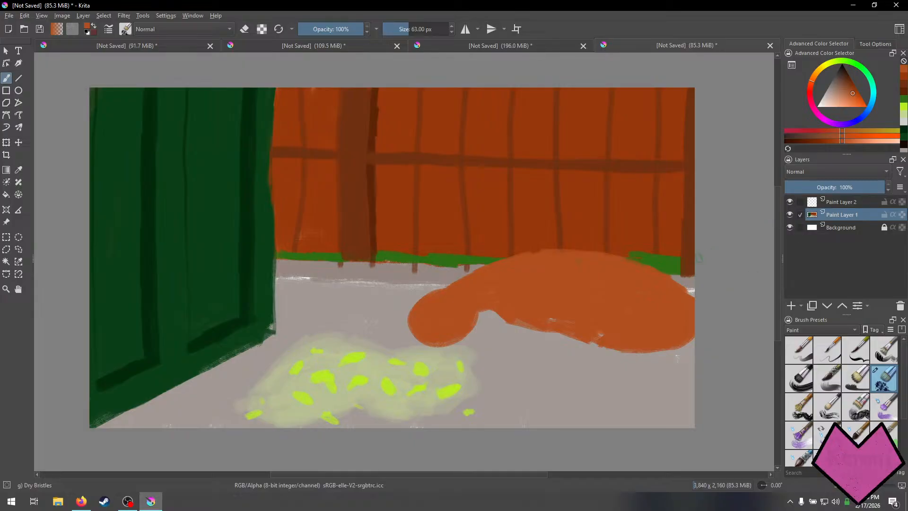
Switch to a slightly darker orange, set the brush to 51 px and sketch the hind leg's back edge below the body's rear.
left_click_drag(843, 142, 835, 145)
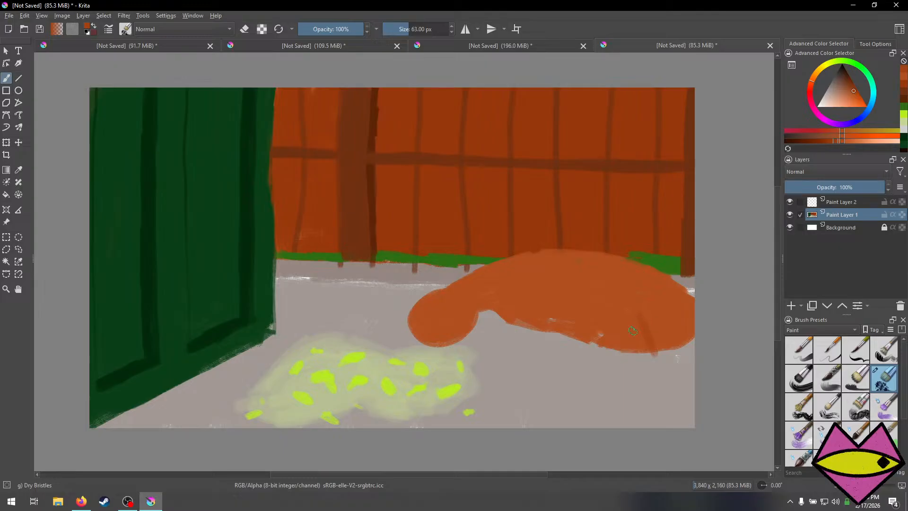
key("bracketleft")
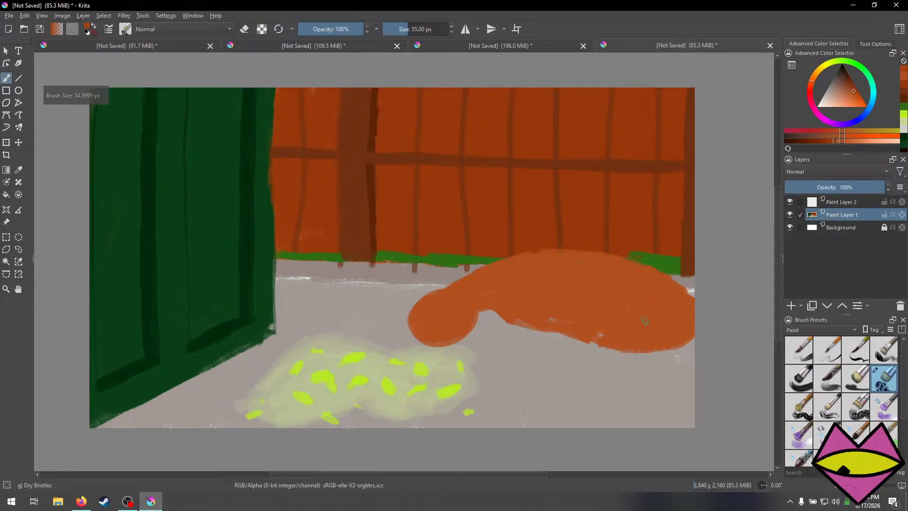
key("bracketleft")
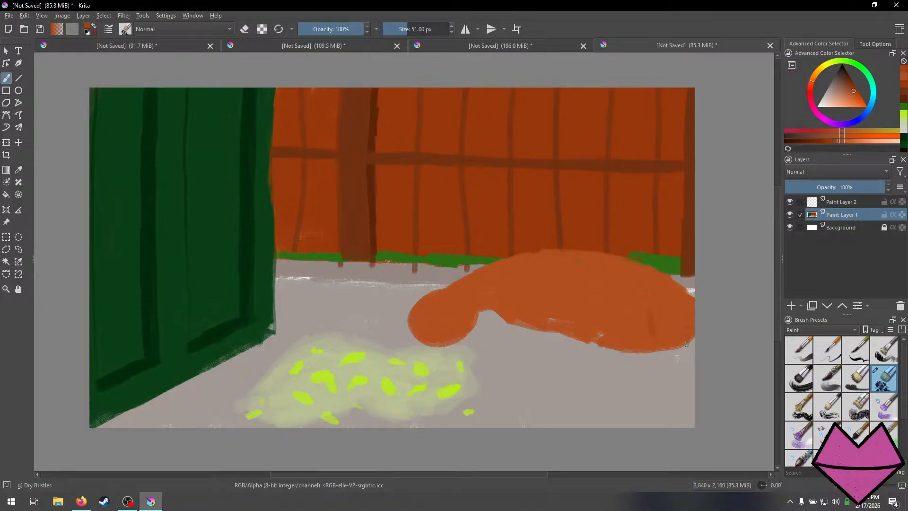
mouse_move(686, 356)
left_mouse_down()
mouse_move(693, 382)
mouse_move(666, 373)
mouse_move(677, 400)
mouse_move(667, 421)
left_mouse_up()
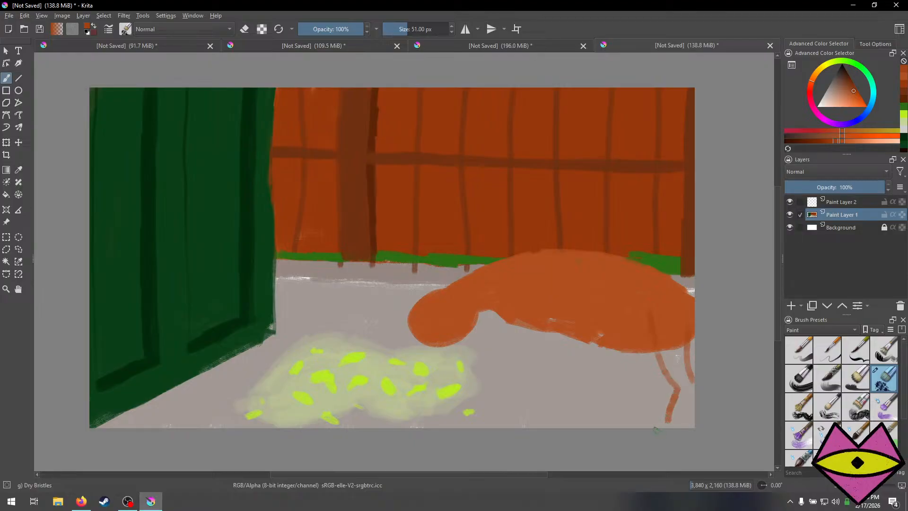
key("ctrl+z")
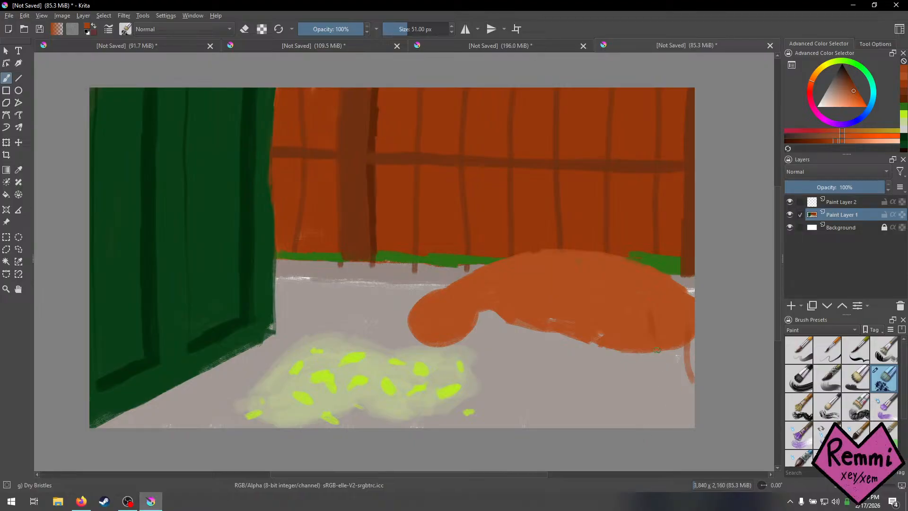
key("ctrl+z")
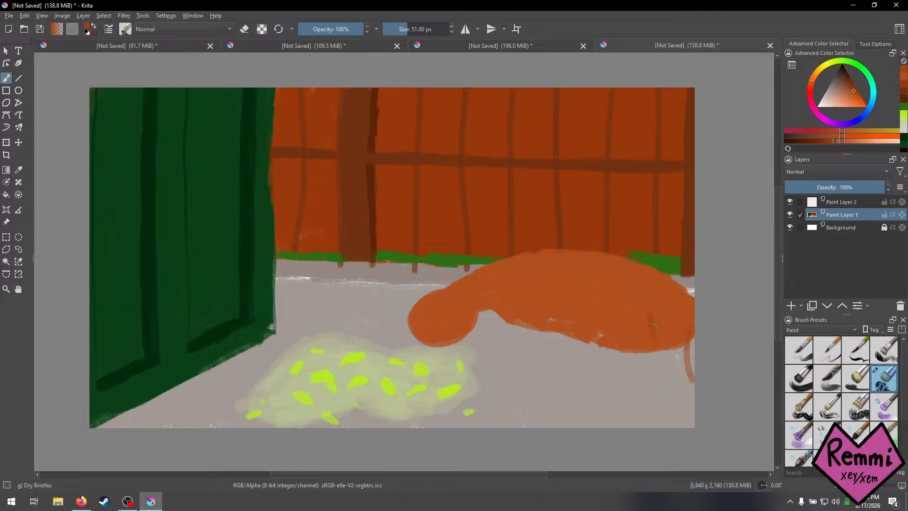
mouse_move(657, 349)
left_mouse_down()
mouse_move(679, 392)
mouse_move(671, 428)
left_mouse_up()
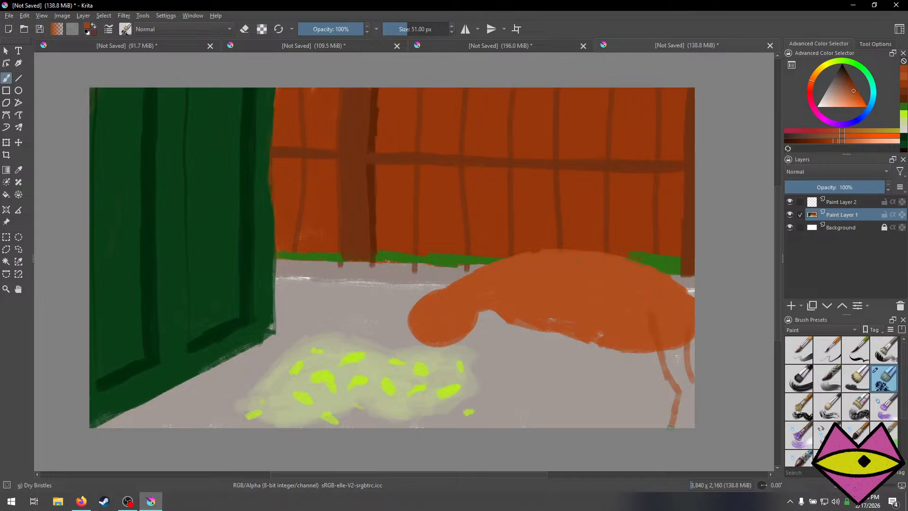
key("ctrl+z")
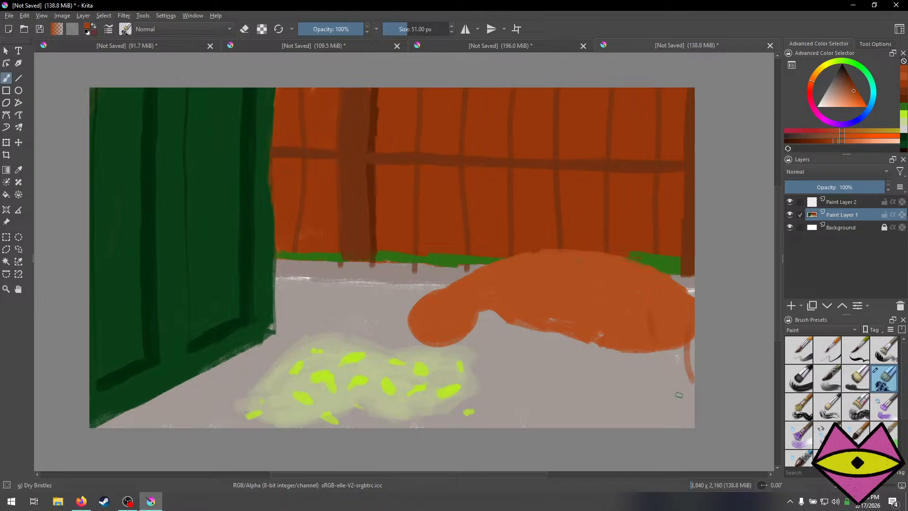
Outline the near hind leg with a bent lower part and foot, and fill it up into the haunch with the darker orange.
left_click_drag(678, 395, 652, 334)
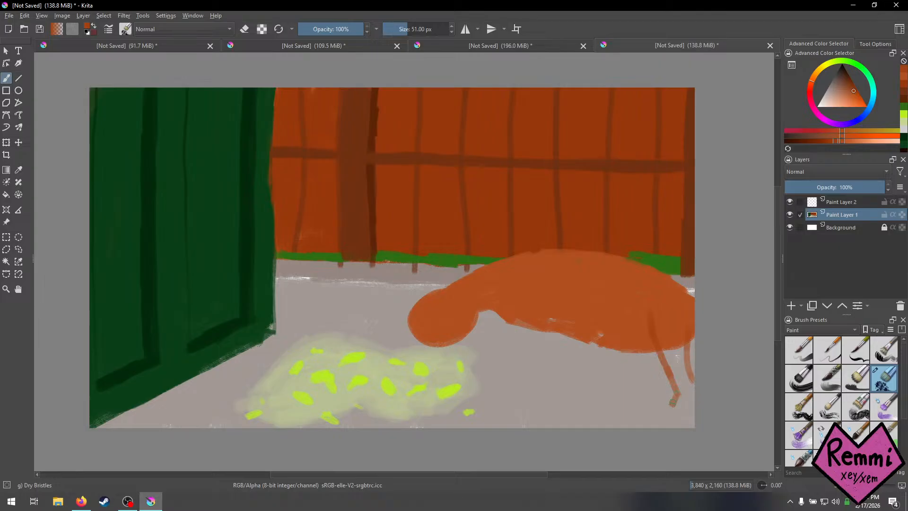
mouse_move(668, 411)
left_mouse_down()
mouse_move(658, 416)
mouse_move(675, 414)
mouse_move(689, 390)
mouse_move(684, 338)
mouse_move(677, 378)
mouse_move(661, 327)
mouse_move(662, 349)
left_mouse_up()
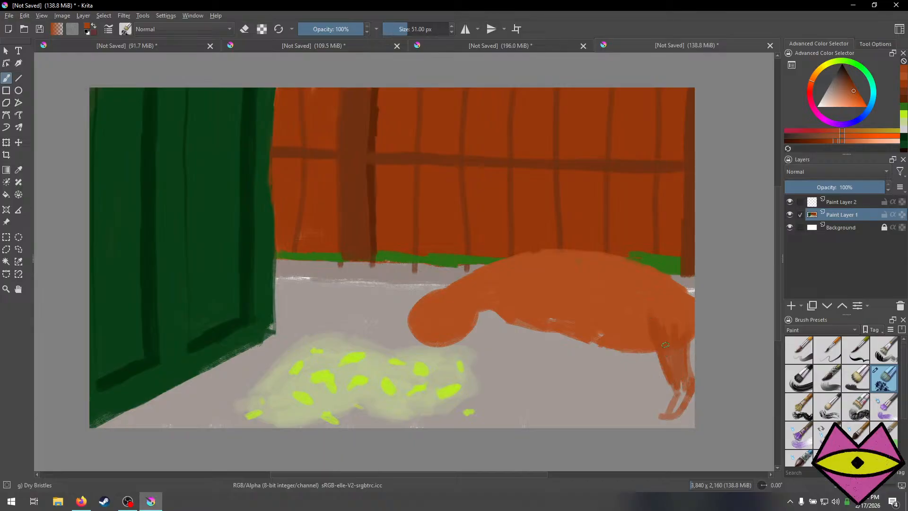
mouse_move(660, 315)
left_mouse_down()
mouse_move(678, 333)
mouse_move(669, 343)
left_mouse_up()
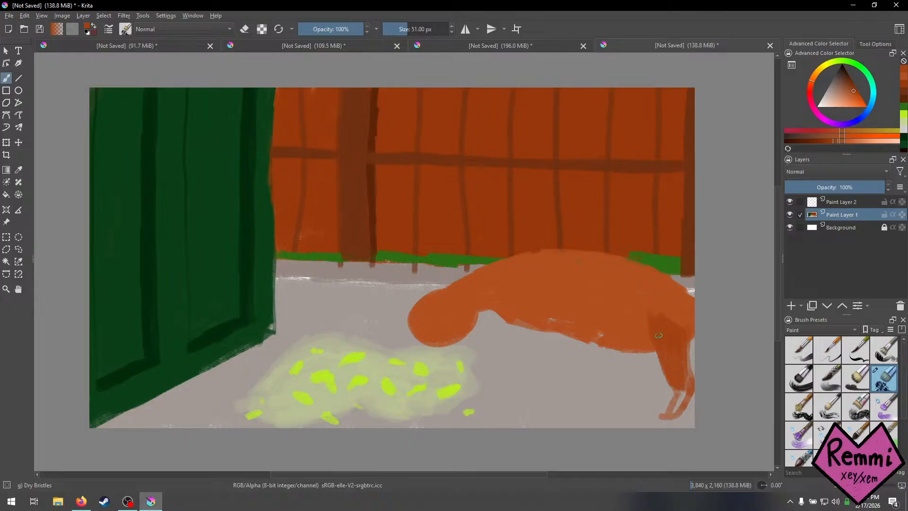
mouse_move(689, 381)
left_mouse_down()
mouse_move(675, 411)
mouse_move(659, 413)
mouse_move(678, 409)
mouse_move(681, 382)
left_mouse_up()
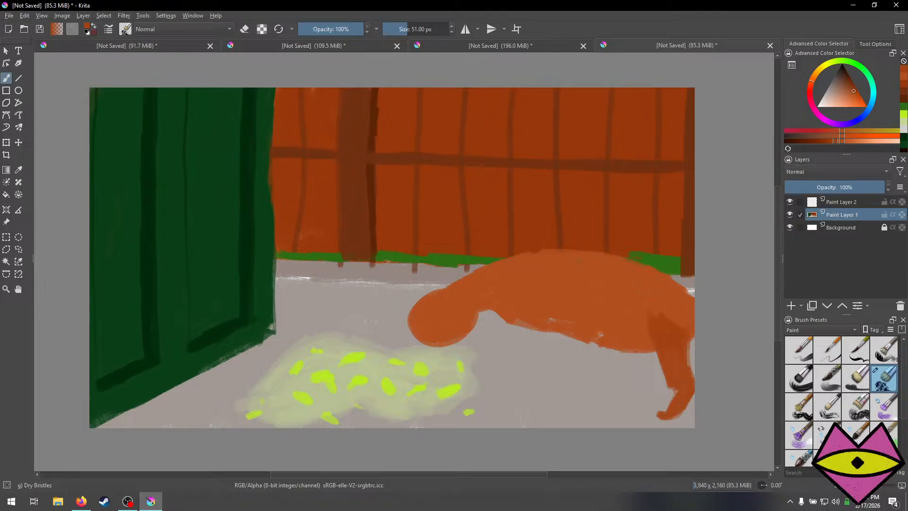
key("alt+Tab")
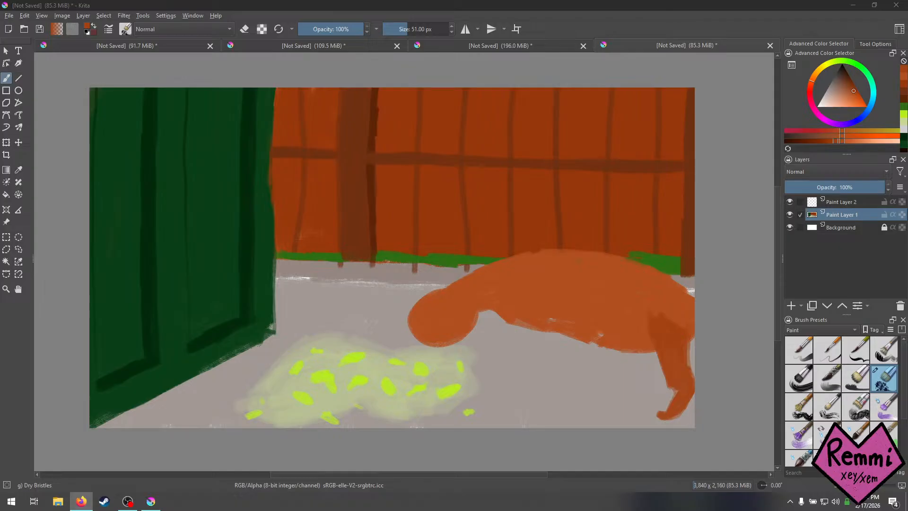
left_click(748, 199)
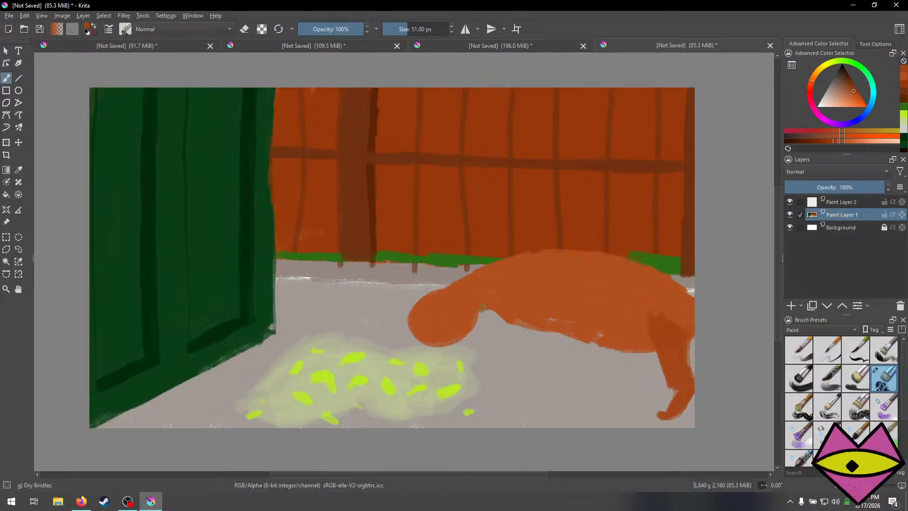
Paint two orange front legs with feet behind the head, the near one long and the far one shorter, reaching the lime-spotted patch.
mouse_move(489, 306)
left_mouse_down()
mouse_move(502, 341)
mouse_move(497, 383)
mouse_move(486, 397)
mouse_move(503, 384)
mouse_move(493, 399)
mouse_move(507, 389)
mouse_move(510, 311)
mouse_move(508, 356)
mouse_move(496, 315)
mouse_move(492, 323)
mouse_move(505, 316)
mouse_move(505, 371)
mouse_move(489, 396)
mouse_move(499, 394)
mouse_move(512, 370)
mouse_move(512, 324)
mouse_move(508, 368)
mouse_move(500, 369)
mouse_move(498, 323)
left_mouse_up()
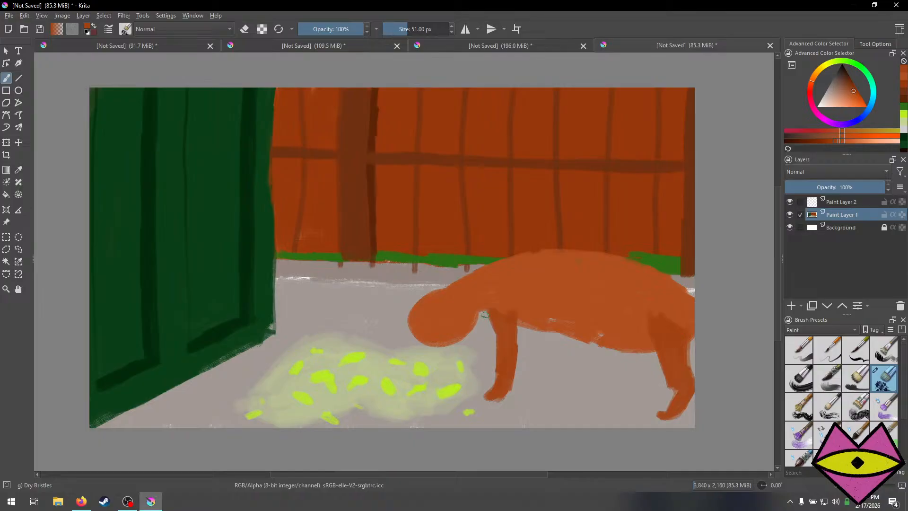
left_click_drag(483, 322, 476, 357)
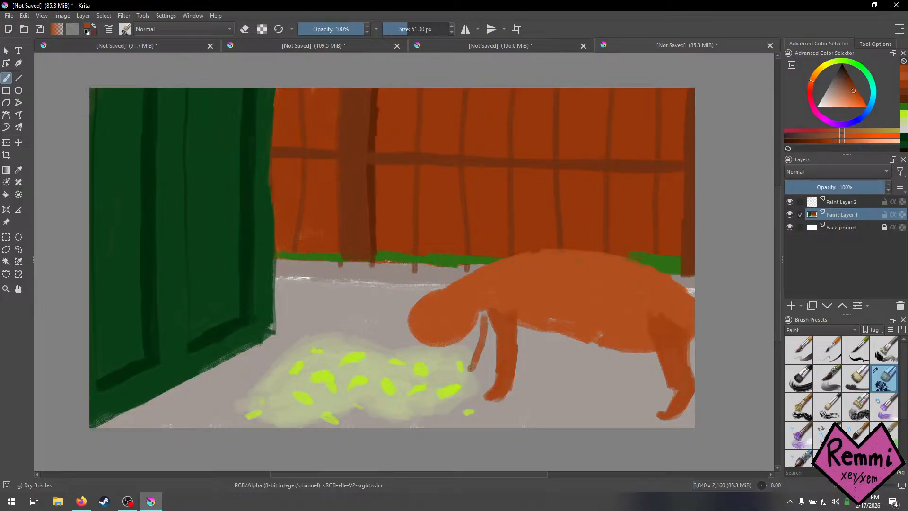
mouse_move(473, 368)
left_mouse_down()
mouse_move(488, 344)
mouse_move(488, 319)
mouse_move(490, 336)
left_mouse_up()
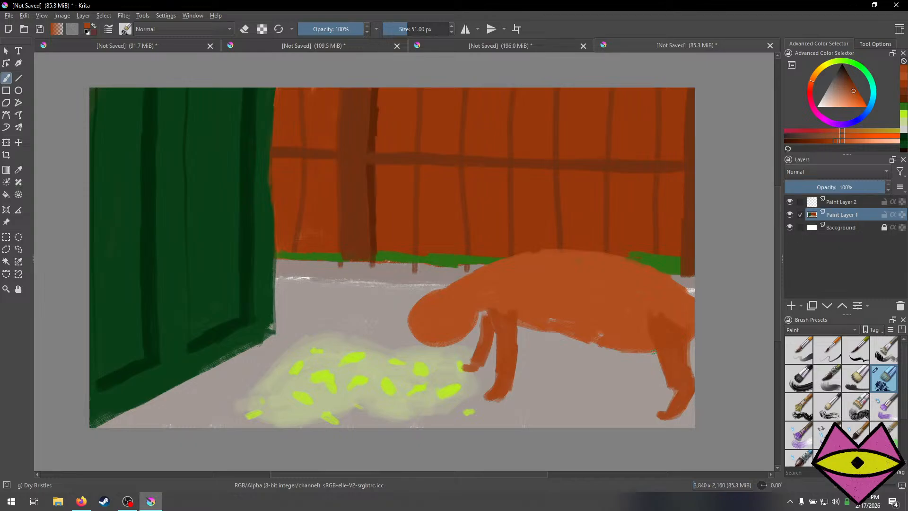
left_click_drag(653, 352, 651, 381)
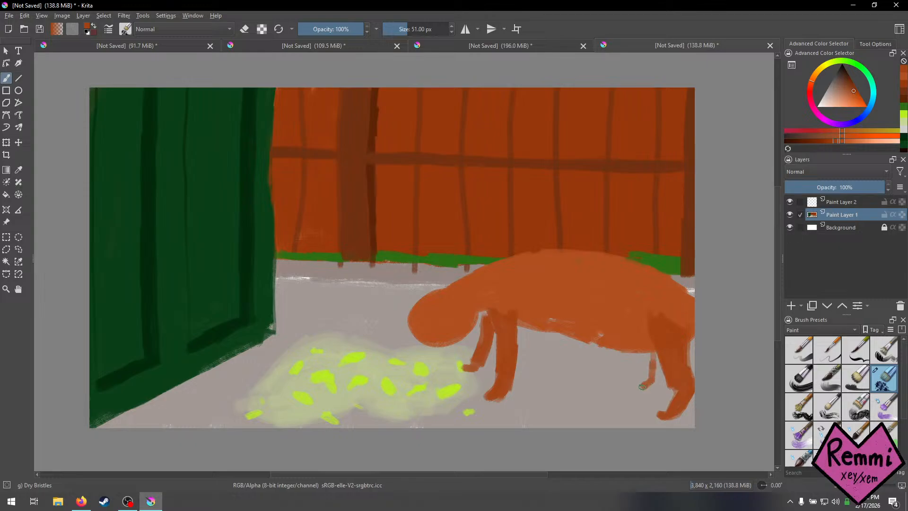
left_click_drag(656, 363, 653, 370)
key("ctrl+z")
key("ctrl+z")
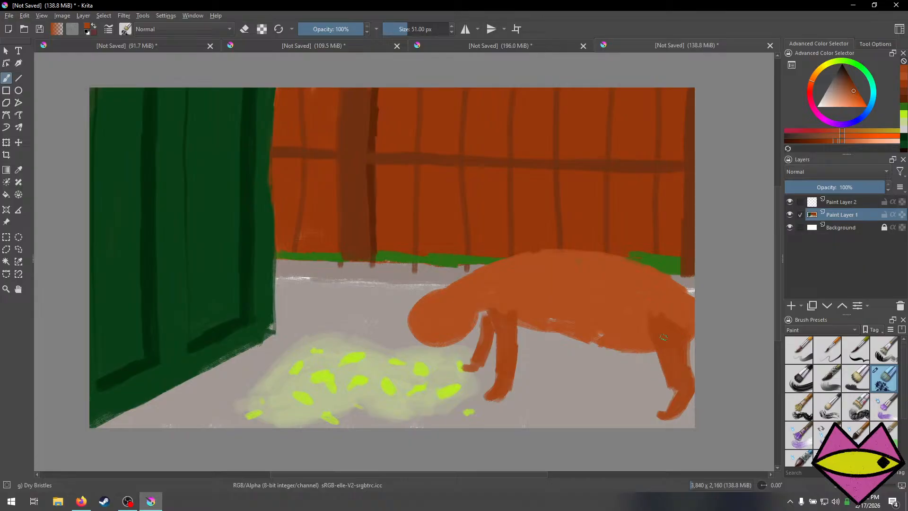
Switch to a darker orange, recolour the far front leg and paint a thin far hind leg with a foot below the belly.
left_click_drag(835, 141, 827, 142)
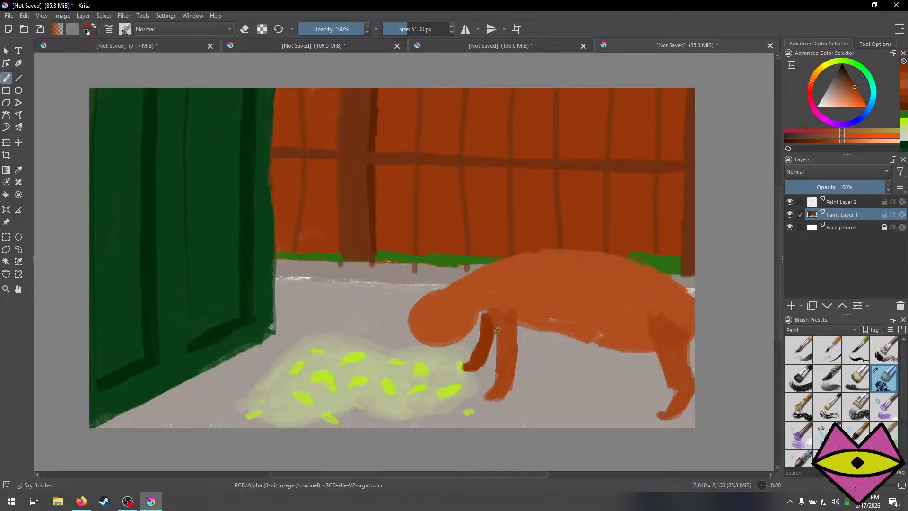
left_click_drag(653, 350, 642, 392)
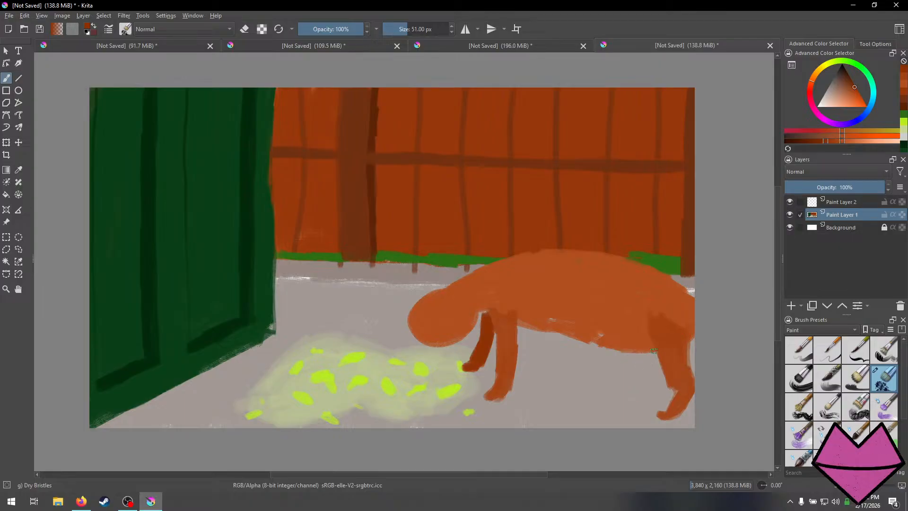
mouse_move(653, 352)
left_mouse_down()
mouse_move(650, 383)
mouse_move(635, 395)
left_mouse_up()
key("ctrl+z")
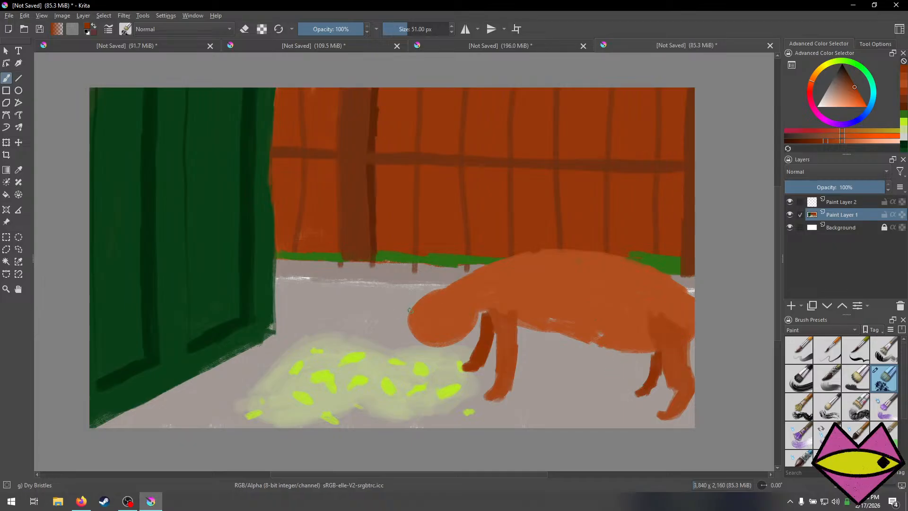
Discard a trial ear outline, reduce the brush to 44 px and switch back to the near legs' orange.
mouse_move(410, 311)
left_mouse_down()
mouse_move(391, 321)
mouse_move(411, 318)
left_mouse_up()
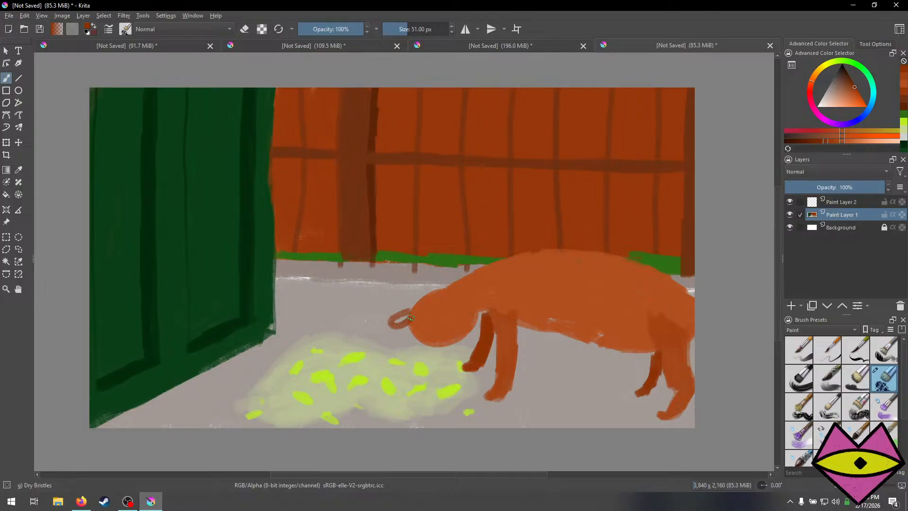
key("ctrl+z")
key("bracketleft")
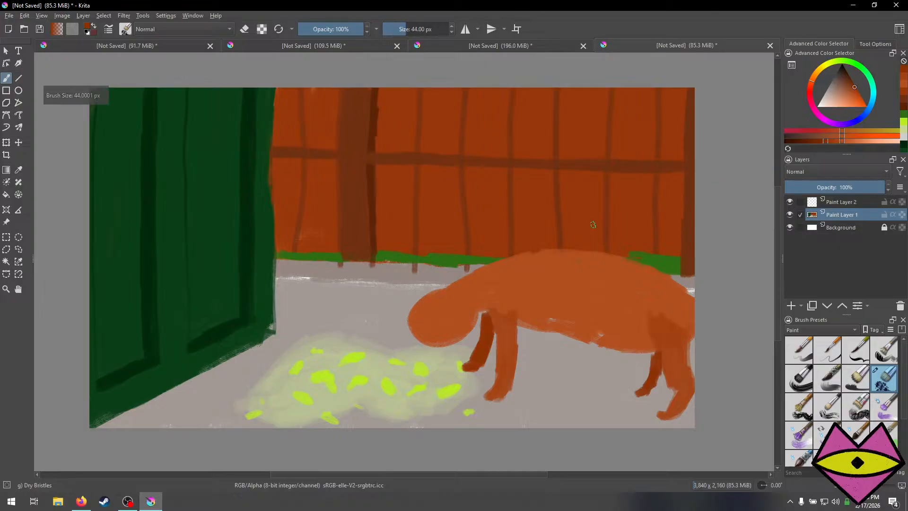
left_click(901, 78)
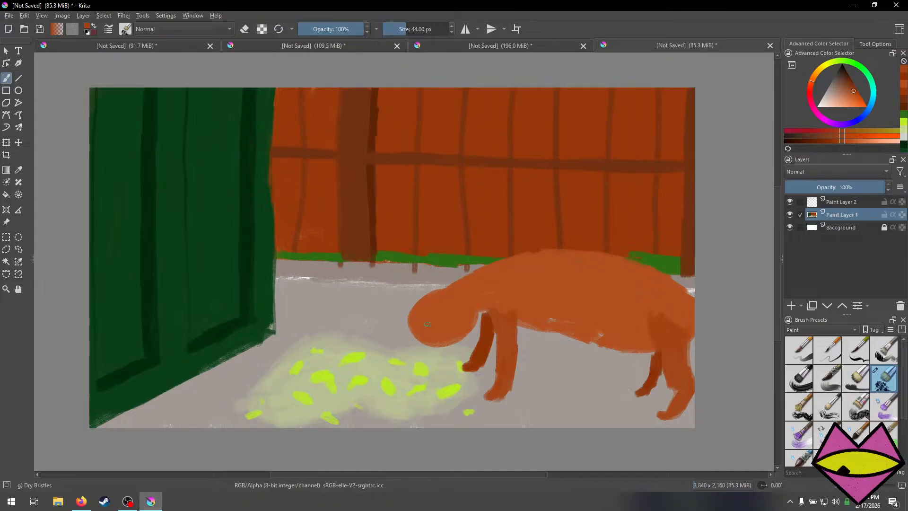
left_click_drag(426, 320, 426, 320)
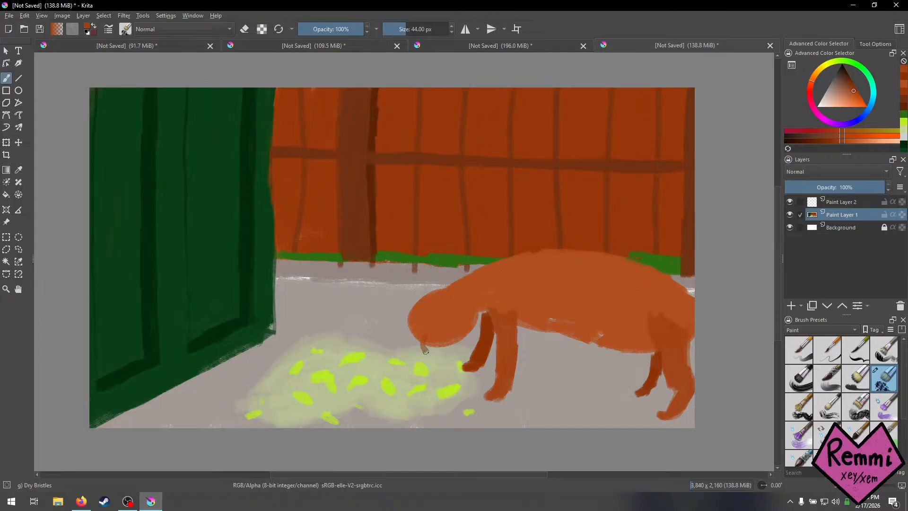
left_click_drag(445, 334, 431, 369)
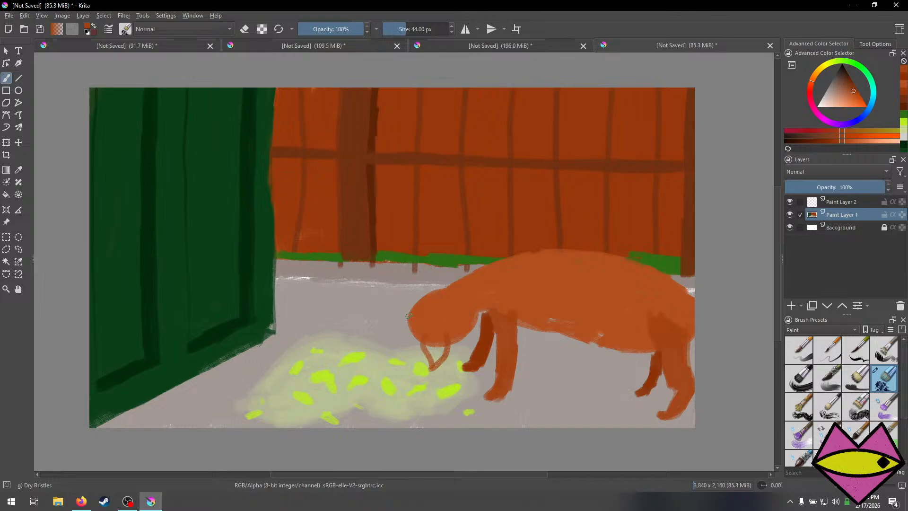
key("ctrl+z")
key("ctrl+z")
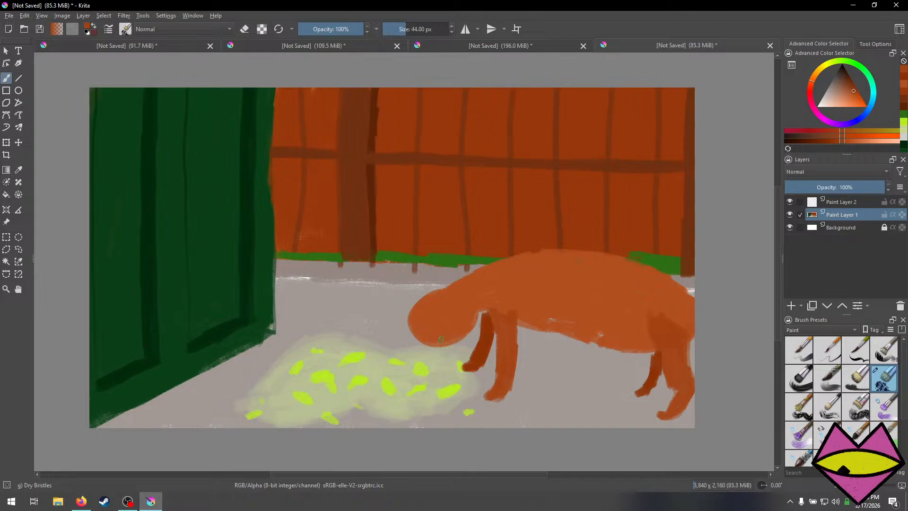
left_click_drag(440, 336, 441, 352)
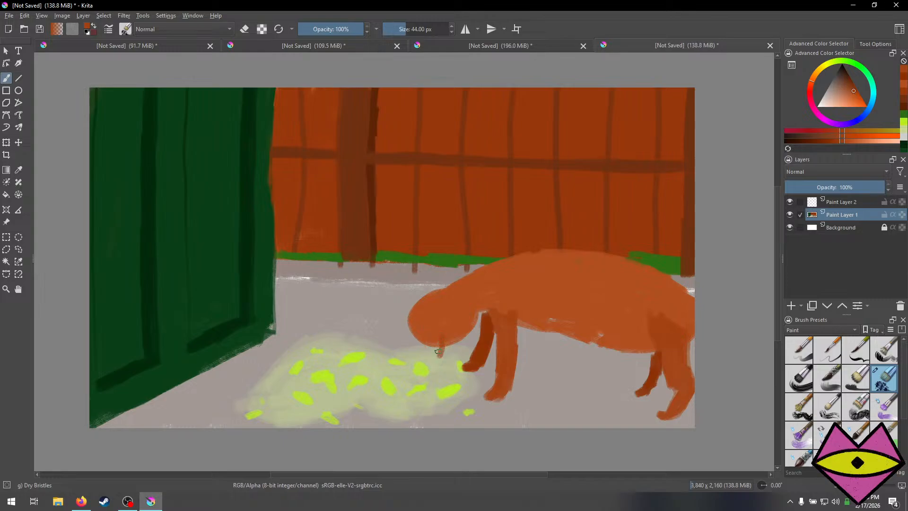
key("ctrl+z")
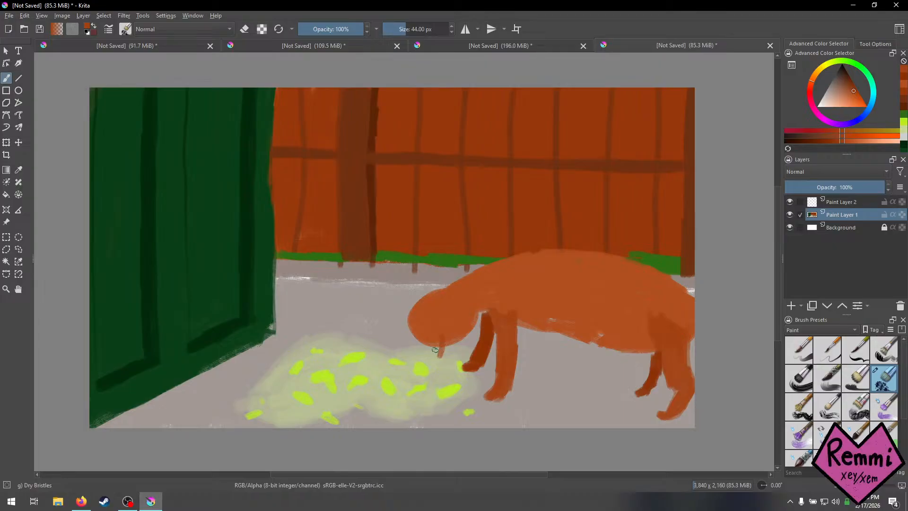
key("ctrl+z")
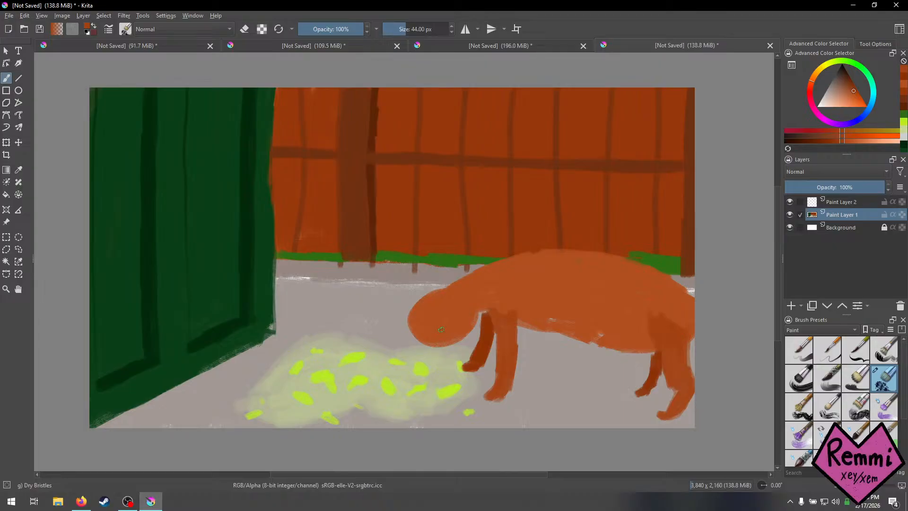
Outline a short, blunt muzzle hanging from the underside of the head toward the lime-spotted patch, redoing strokes as needed.
left_click_drag(441, 345, 418, 353)
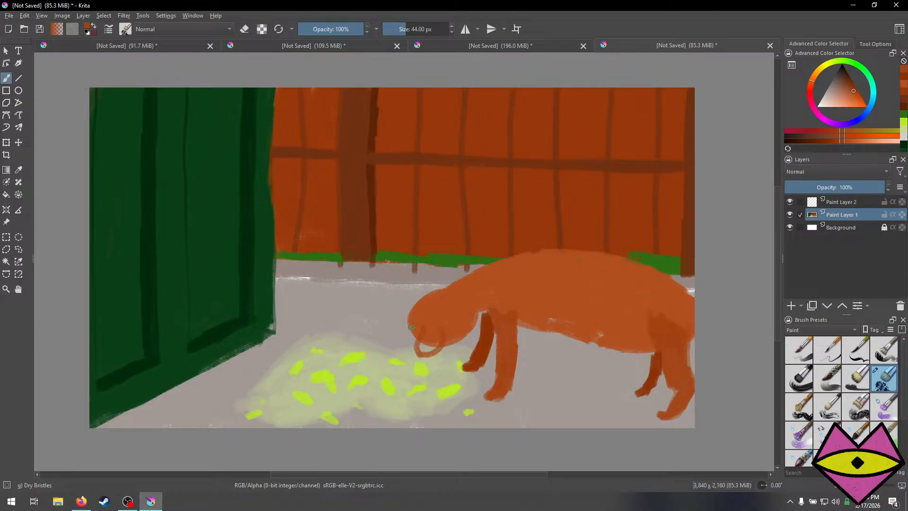
key("ctrl+z")
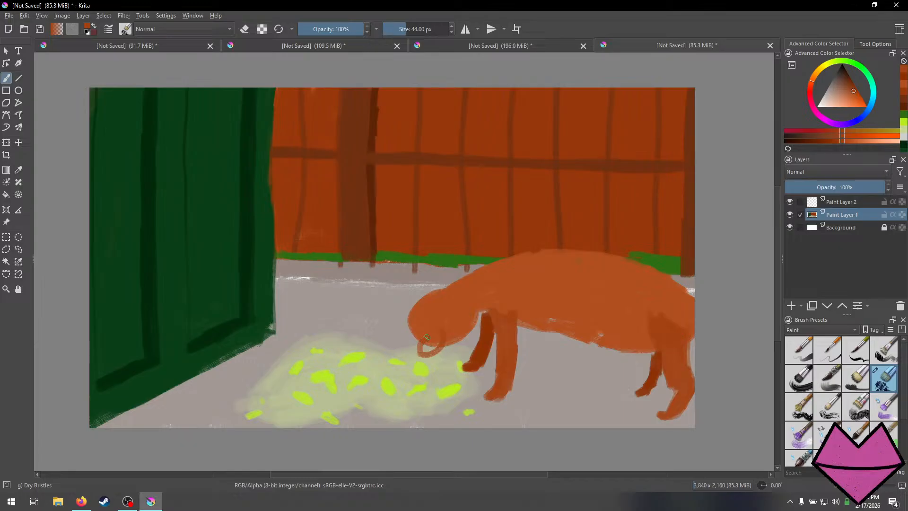
key("ctrl+z")
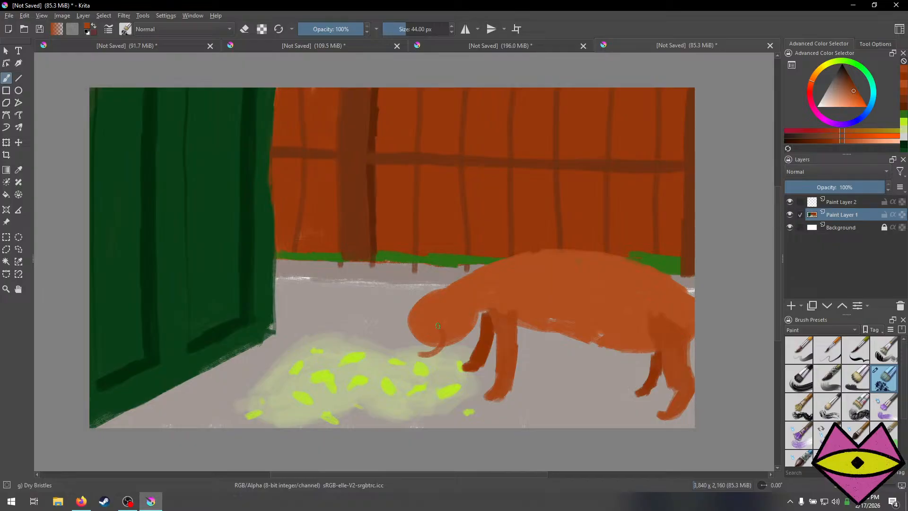
left_click_drag(420, 326, 419, 333)
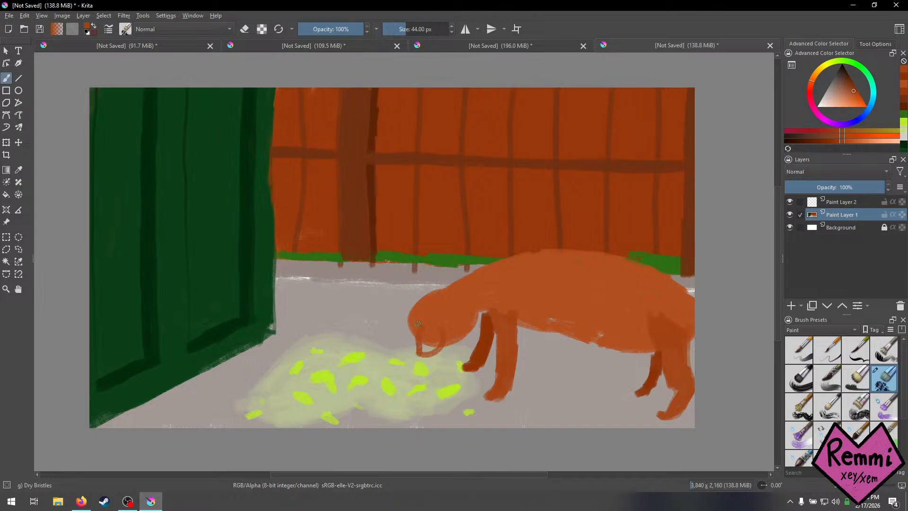
key("ctrl+z")
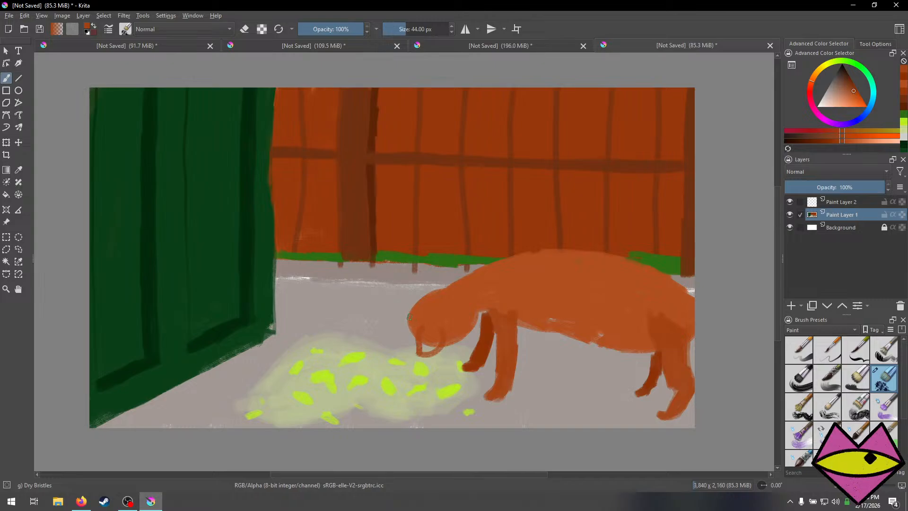
Paint a curved ear on the front of the head and fill the ear and muzzle with solid orange.
left_click_drag(410, 309, 394, 314)
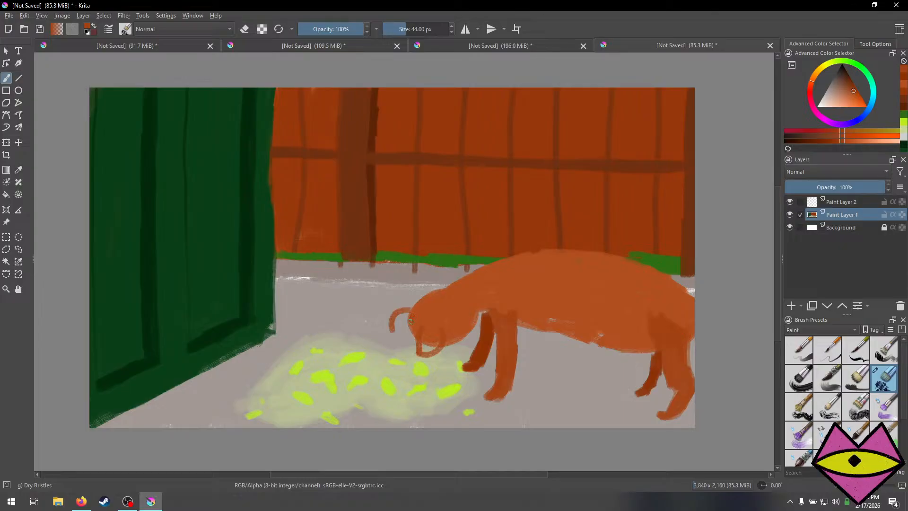
left_click_drag(392, 331, 392, 324)
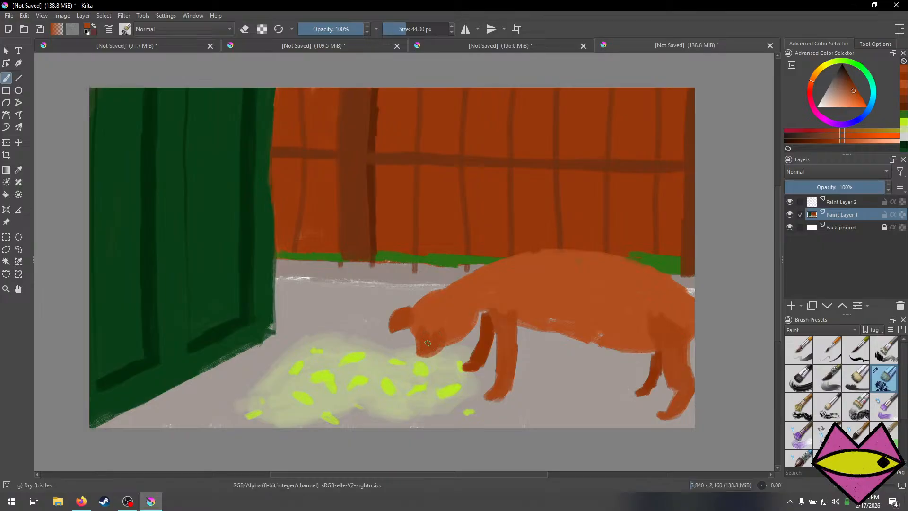
key("ctrl+z")
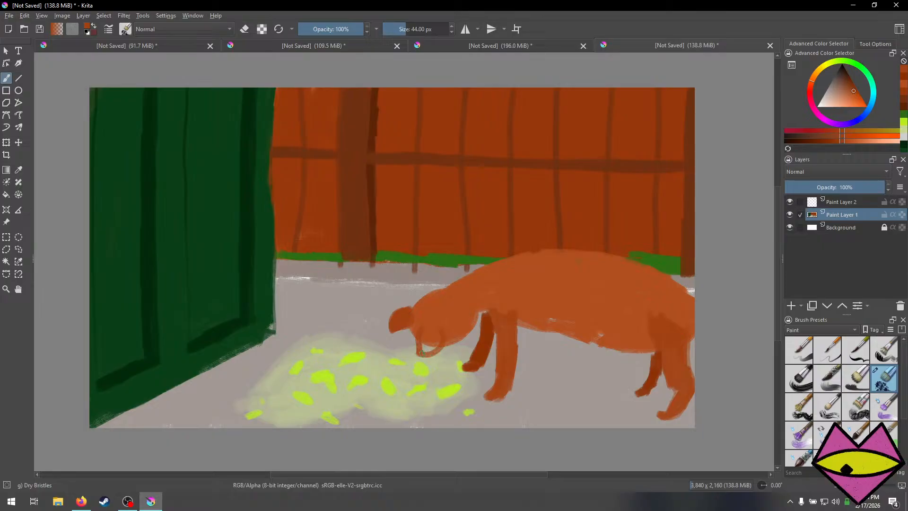
mouse_move(421, 353)
left_mouse_down()
mouse_move(439, 346)
mouse_move(431, 348)
mouse_move(442, 334)
mouse_move(430, 348)
mouse_move(439, 330)
mouse_move(424, 354)
left_mouse_up()
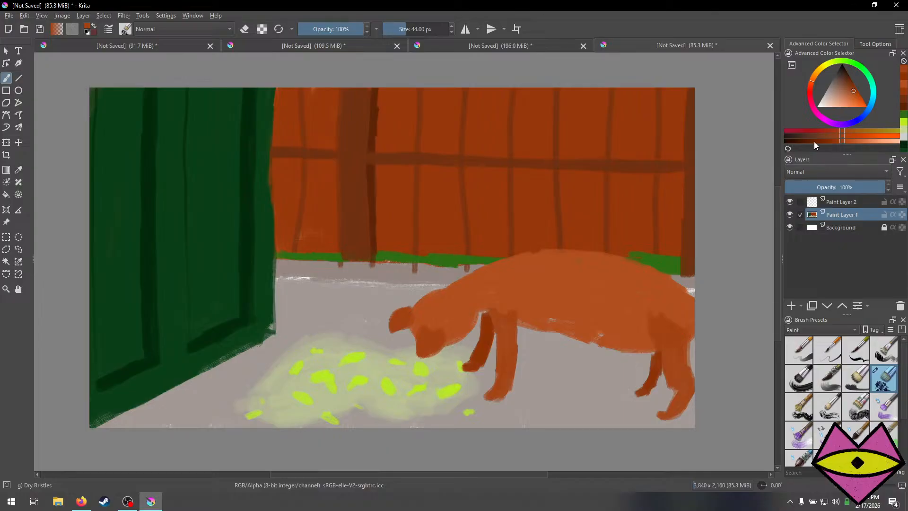
Switch to dark brown and paint the second ear as a small filled wedge under the head, before the far front leg.
left_click_drag(840, 89, 850, 79)
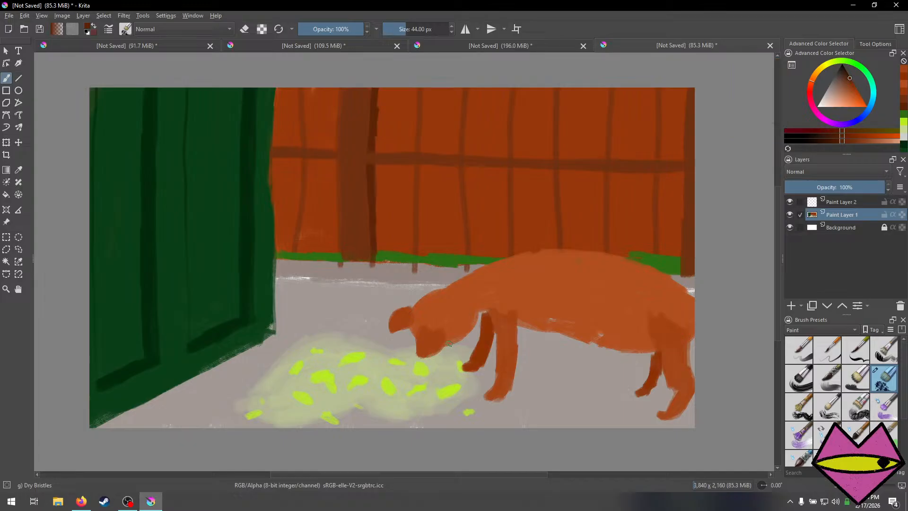
mouse_move(445, 345)
left_mouse_down()
mouse_move(453, 354)
mouse_move(452, 343)
mouse_move(462, 346)
left_mouse_up()
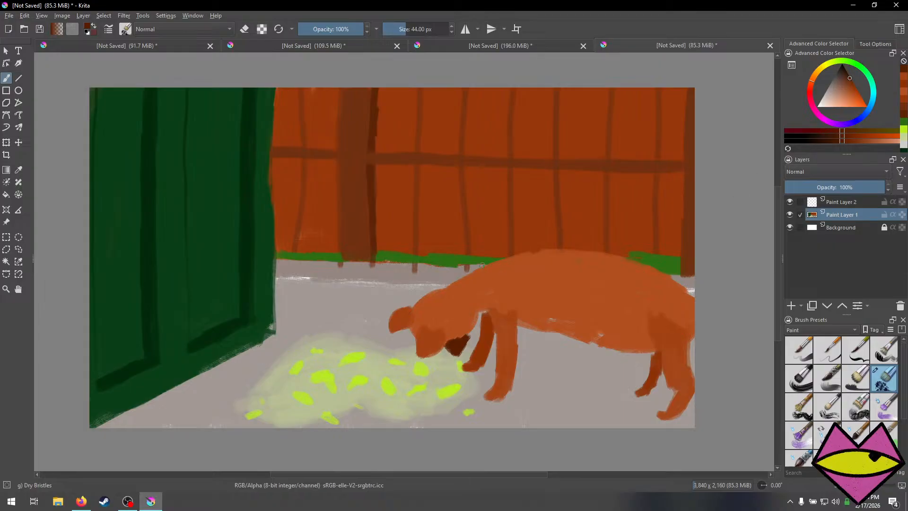
Switch to the body orange, build a raised, jagged fur edge from neck to rump and cover the pale gaps along the belly.
left_click(904, 80)
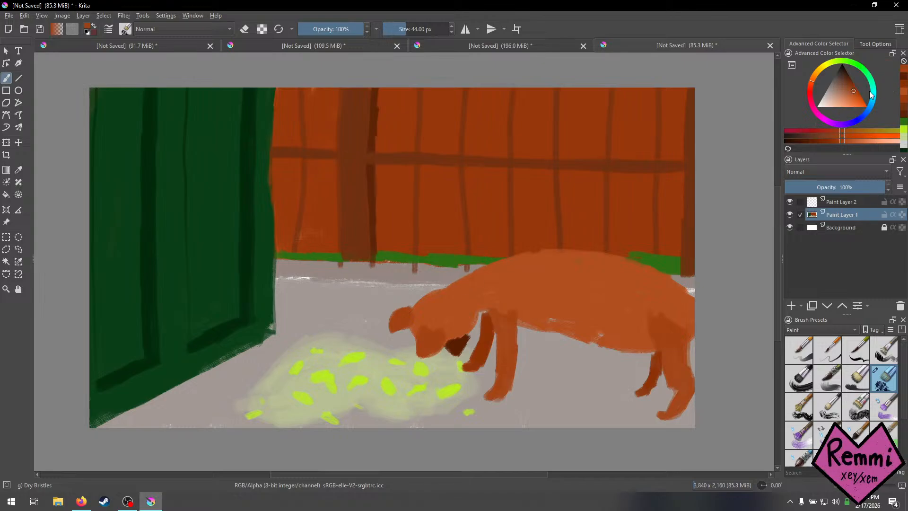
left_click(904, 93)
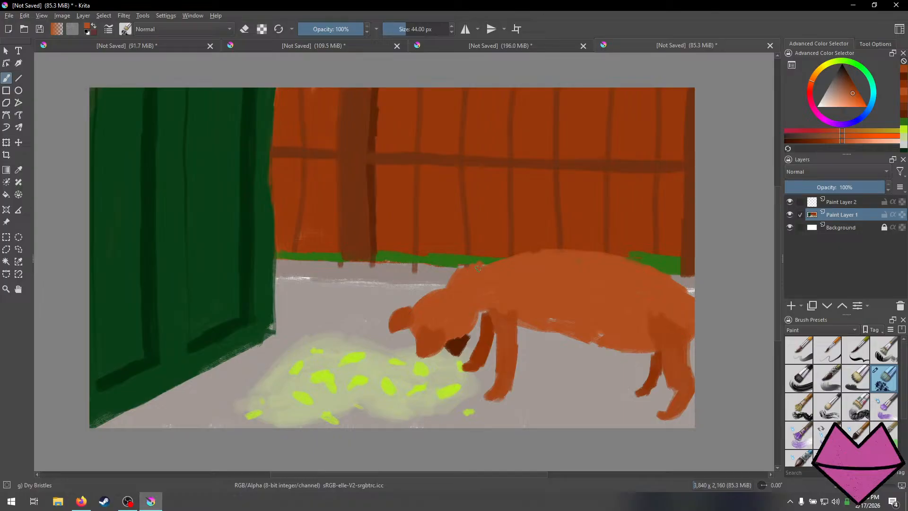
key("ctrl+z")
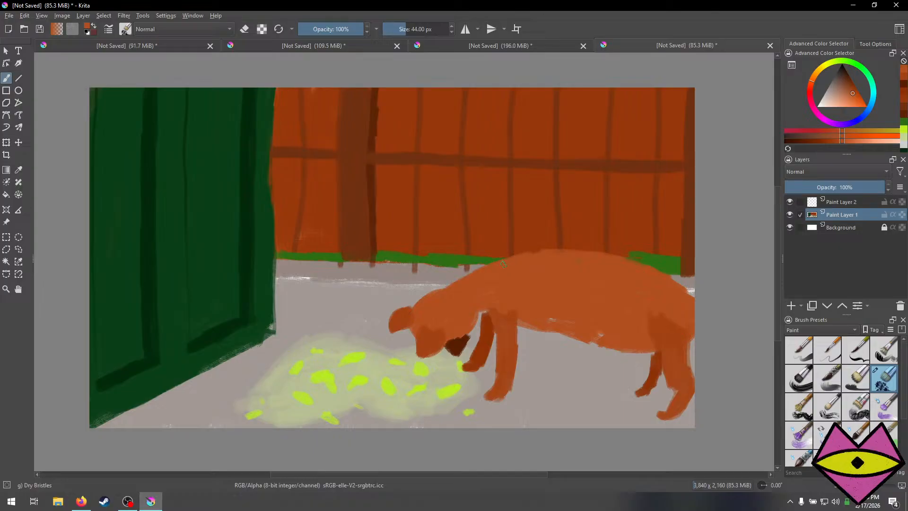
mouse_move(442, 290)
left_mouse_down()
mouse_move(456, 269)
mouse_move(447, 295)
left_mouse_up()
key("ctrl+z")
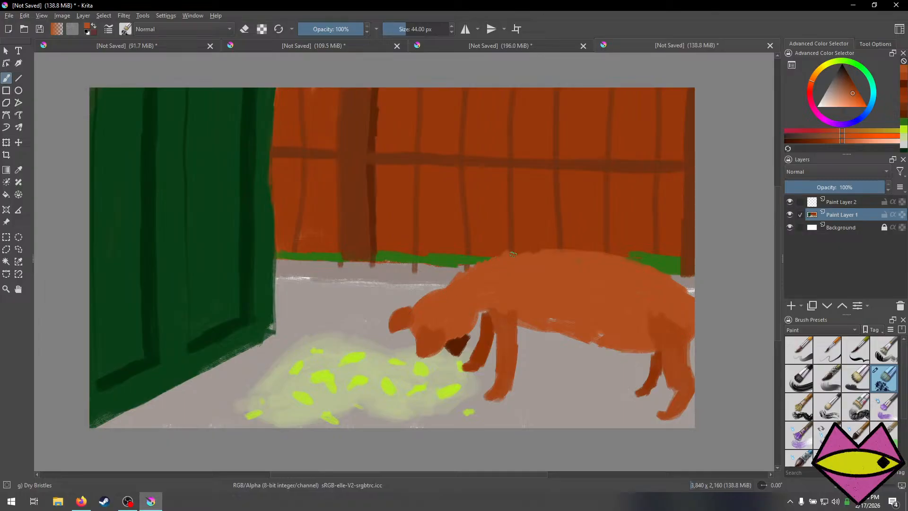
mouse_move(549, 253)
left_mouse_down()
mouse_move(655, 257)
mouse_move(641, 264)
mouse_move(669, 271)
mouse_move(659, 279)
mouse_move(691, 269)
mouse_move(677, 286)
mouse_move(697, 292)
mouse_move(692, 297)
mouse_move(713, 296)
mouse_move(678, 265)
mouse_move(662, 264)
mouse_move(691, 300)
mouse_move(700, 288)
mouse_move(683, 291)
mouse_move(693, 283)
mouse_move(656, 283)
mouse_move(664, 265)
mouse_move(633, 265)
mouse_move(639, 257)
mouse_move(625, 265)
mouse_move(628, 255)
mouse_move(608, 255)
mouse_move(618, 251)
mouse_move(587, 255)
mouse_move(603, 250)
mouse_move(578, 249)
mouse_move(585, 242)
mouse_move(498, 262)
mouse_move(519, 246)
mouse_move(461, 273)
left_mouse_up()
key("ctrl+z")
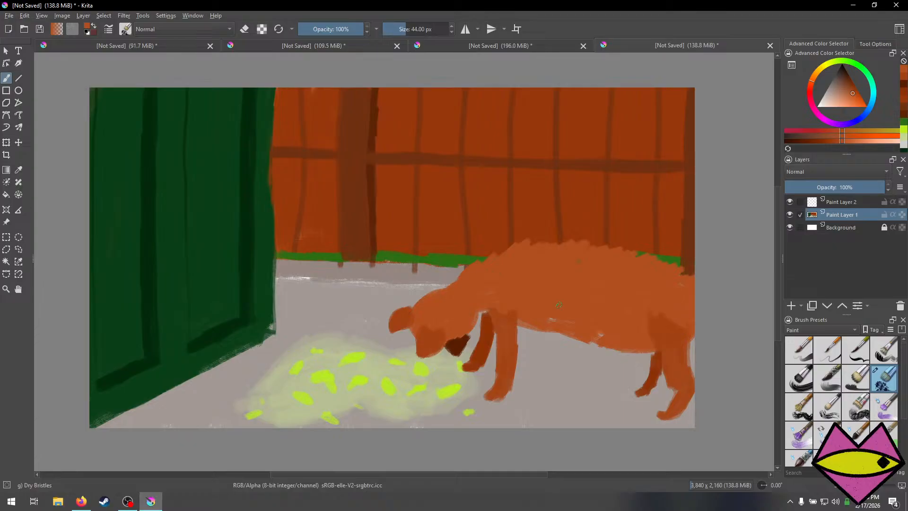
left_click_drag(544, 318, 601, 336)
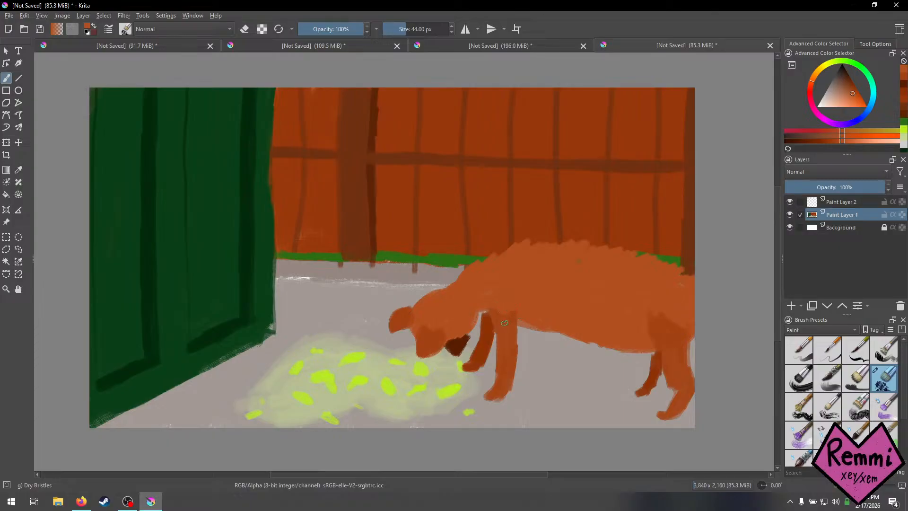
Switch to a very dark brown and paint the toes of all four feet with it.
left_click(844, 76)
left_click_drag(846, 74, 845, 71)
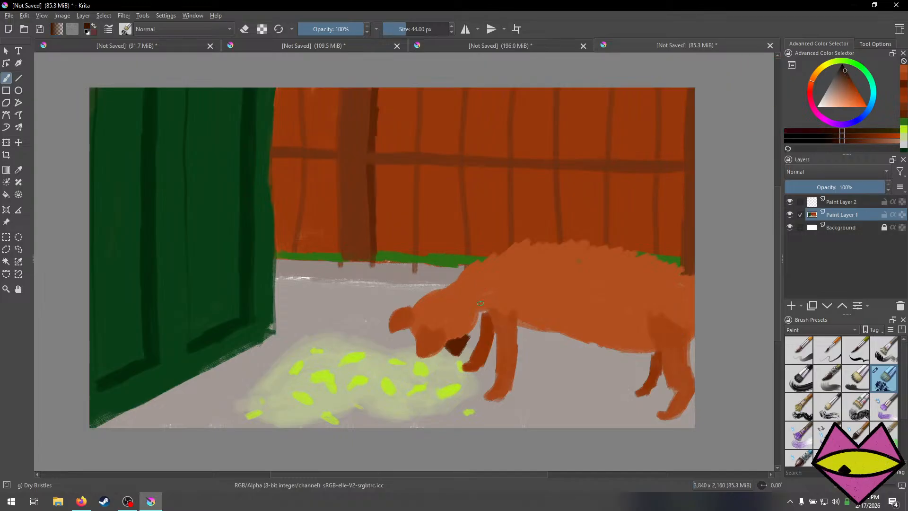
left_click_drag(499, 388, 490, 395)
left_click_drag(472, 360, 480, 365)
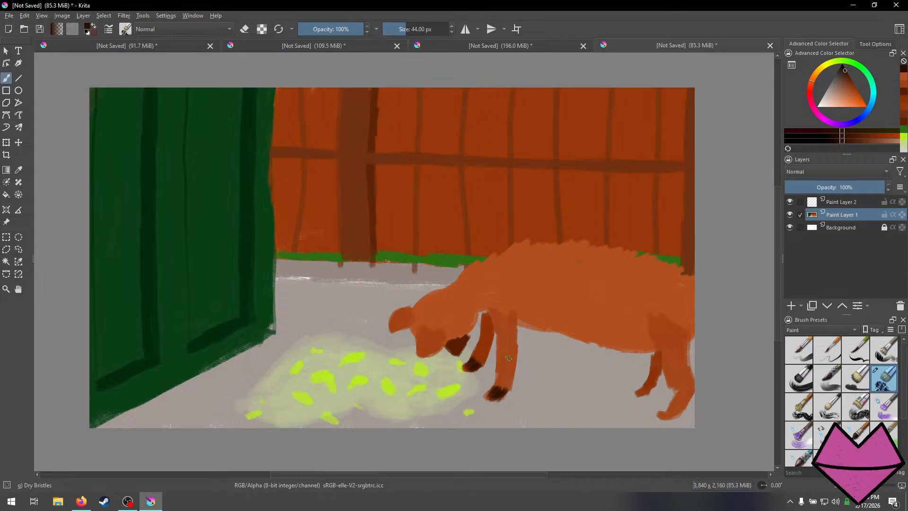
left_click_drag(670, 411, 663, 414)
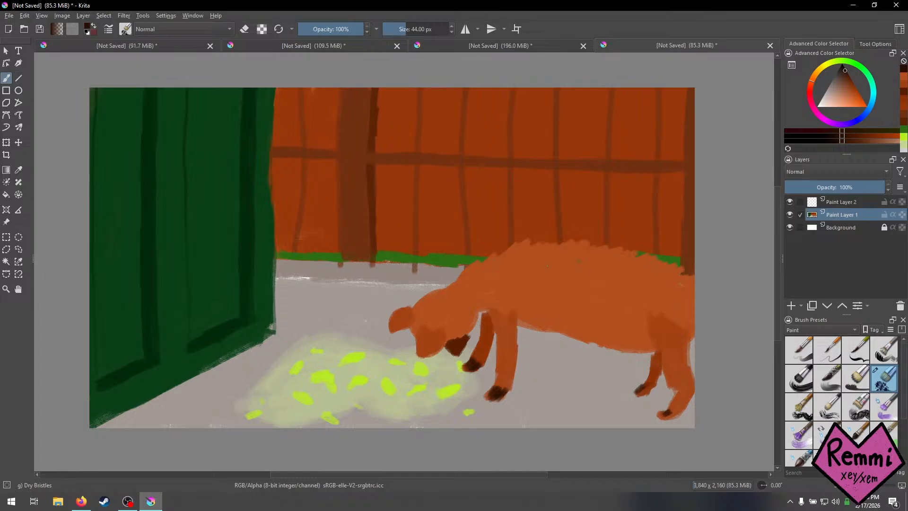
Paint small dark brown spots across the animal's shoulder and down the near front leg.
mouse_move(506, 259)
left_mouse_down()
mouse_move(520, 269)
mouse_move(527, 257)
left_mouse_up()
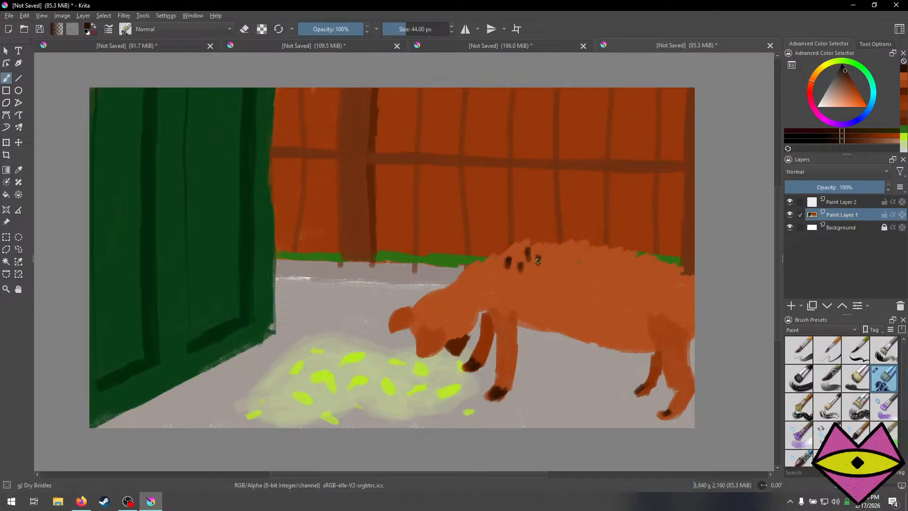
left_click_drag(549, 251, 551, 258)
mouse_move(512, 273)
left_mouse_down()
mouse_move(518, 298)
mouse_move(502, 300)
mouse_move(504, 319)
left_mouse_up()
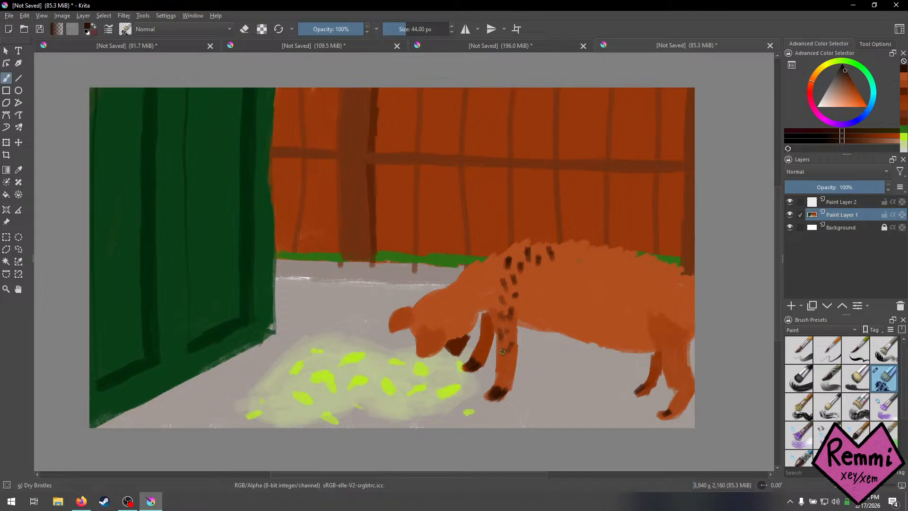
left_click_drag(497, 364, 504, 385)
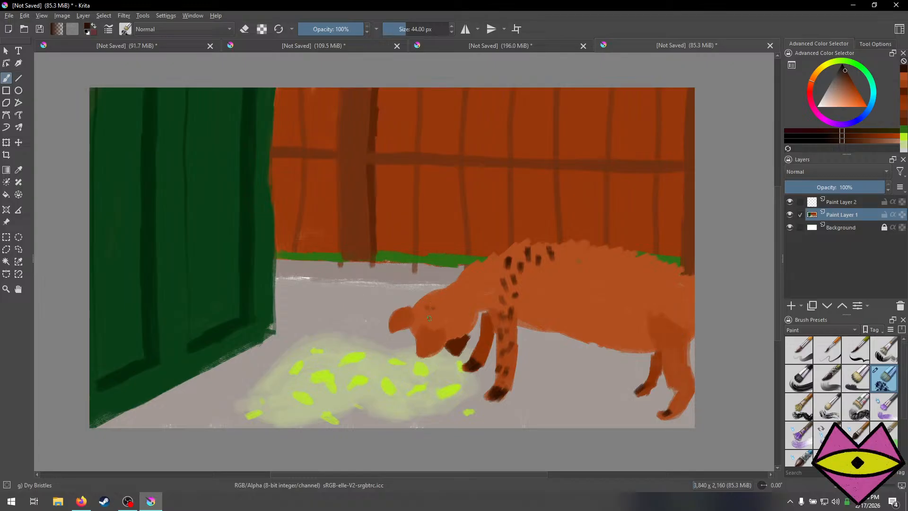
Dab dark brown spots over the top of the head and along the neck up to the shoulder.
left_click_drag(433, 304, 435, 303)
left_click_drag(437, 294, 446, 294)
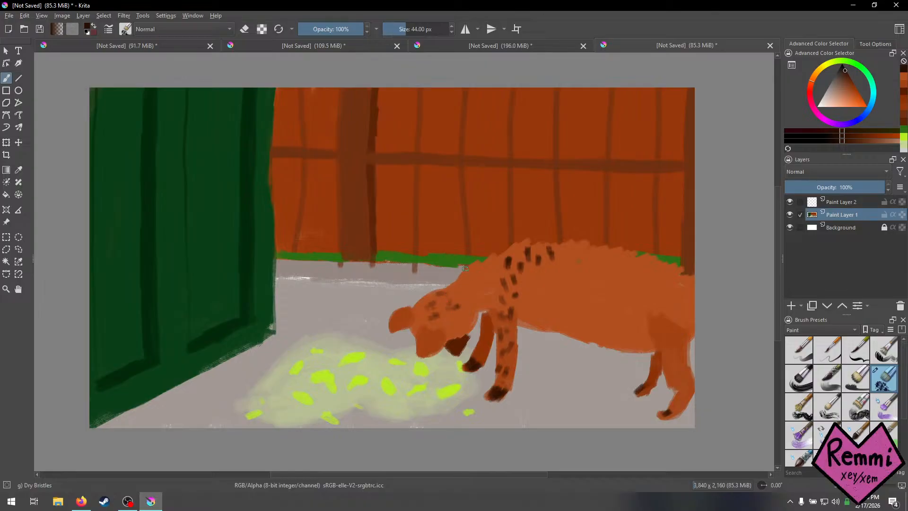
mouse_move(451, 287)
left_mouse_down()
mouse_move(470, 274)
mouse_move(472, 294)
left_mouse_up()
mouse_move(471, 284)
left_mouse_down()
mouse_move(494, 263)
mouse_move(488, 279)
mouse_move(500, 273)
left_mouse_up()
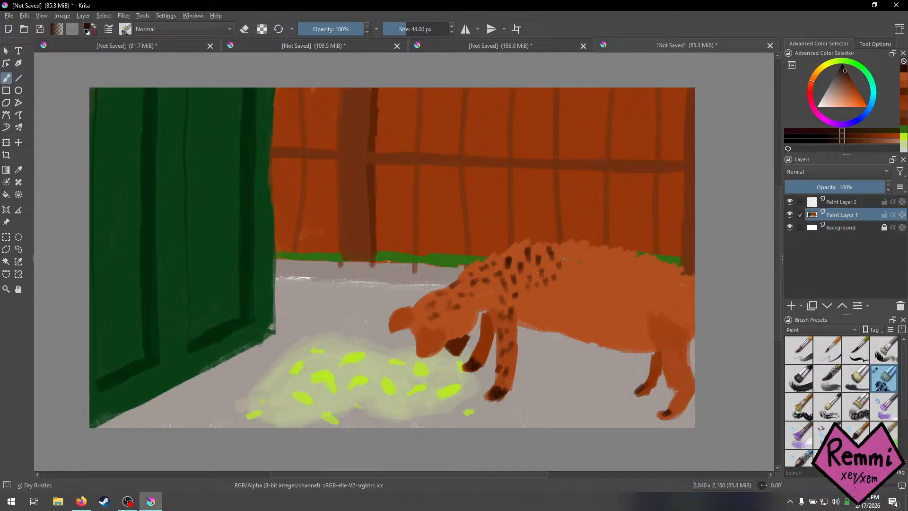
Continue the dark brown spots along the back toward the rump and down the front of the hind leg.
left_click_drag(563, 277, 561, 293)
mouse_move(573, 281)
left_mouse_down()
mouse_move(596, 263)
mouse_move(598, 250)
mouse_move(577, 286)
left_mouse_up()
mouse_move(590, 277)
left_mouse_down()
mouse_move(590, 290)
mouse_move(613, 265)
mouse_move(624, 270)
left_mouse_up()
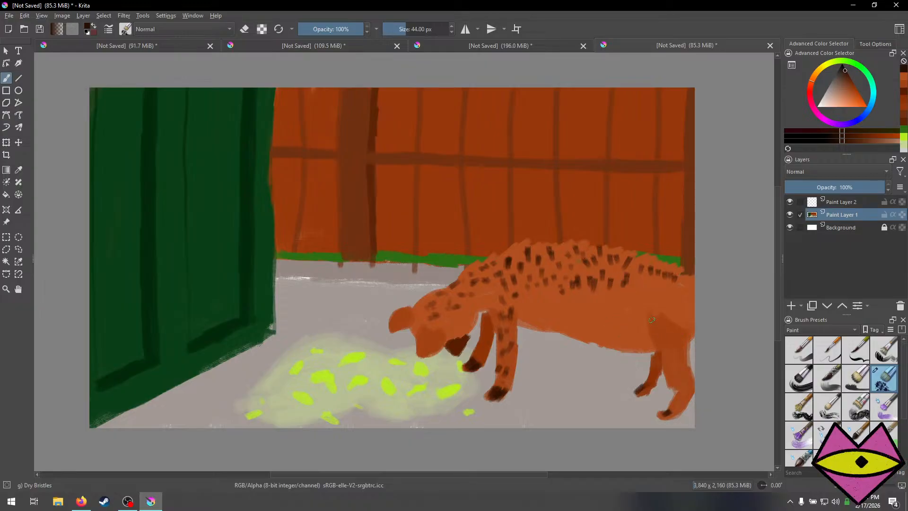
left_click_drag(653, 320, 653, 323)
left_click_drag(659, 328, 669, 357)
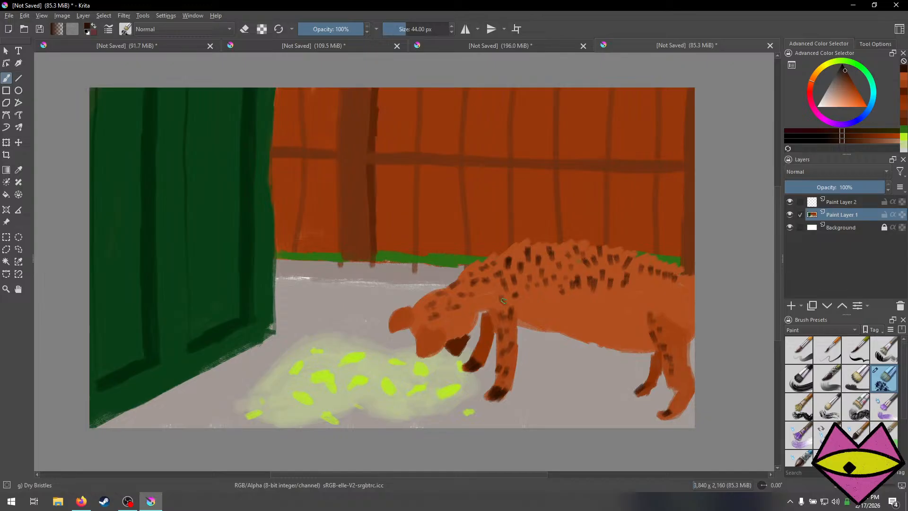
Cover the flank and belly between the front and hind legs with short, vertical dark brown spots.
mouse_move(538, 291)
left_mouse_down()
mouse_move(538, 318)
mouse_move(553, 319)
mouse_move(557, 288)
mouse_move(577, 308)
left_mouse_up()
left_click_drag(581, 294, 586, 322)
mouse_move(585, 324)
left_mouse_down()
mouse_move(596, 329)
mouse_move(599, 317)
left_mouse_up()
left_click_drag(601, 301, 600, 308)
mouse_move(609, 291)
left_mouse_down()
mouse_move(615, 303)
mouse_move(601, 294)
mouse_move(611, 316)
left_mouse_up()
left_click_drag(610, 323, 610, 336)
left_click_drag(618, 324, 618, 337)
mouse_move(624, 319)
left_mouse_down()
mouse_move(624, 329)
mouse_move(623, 315)
left_mouse_up()
mouse_move(632, 298)
left_mouse_down()
mouse_move(647, 289)
mouse_move(629, 336)
left_mouse_up()
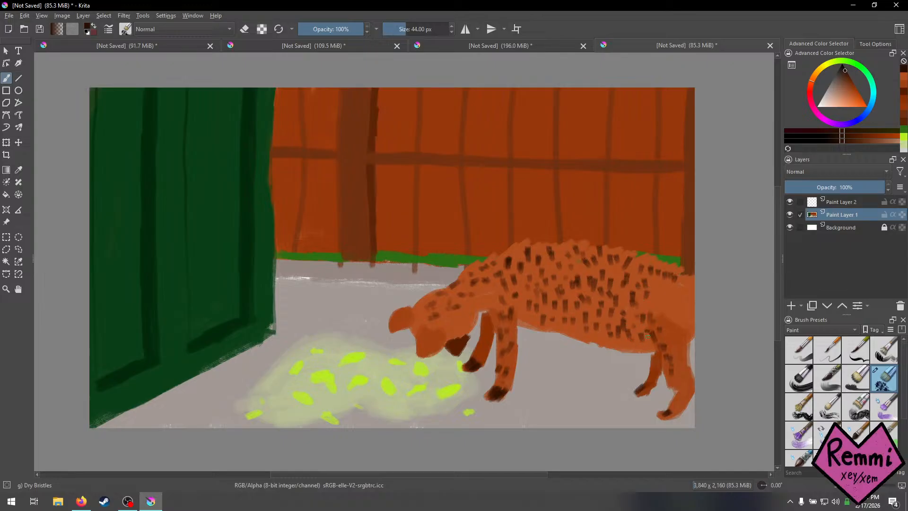
Fill the rump and upper hind leg with more dark brown spots.
mouse_move(658, 286)
left_mouse_down()
mouse_move(658, 311)
mouse_move(675, 301)
left_mouse_up()
left_click_drag(678, 296, 684, 308)
left_click_drag(683, 286, 670, 315)
left_click_drag(668, 319, 665, 337)
left_click_drag(665, 336, 673, 354)
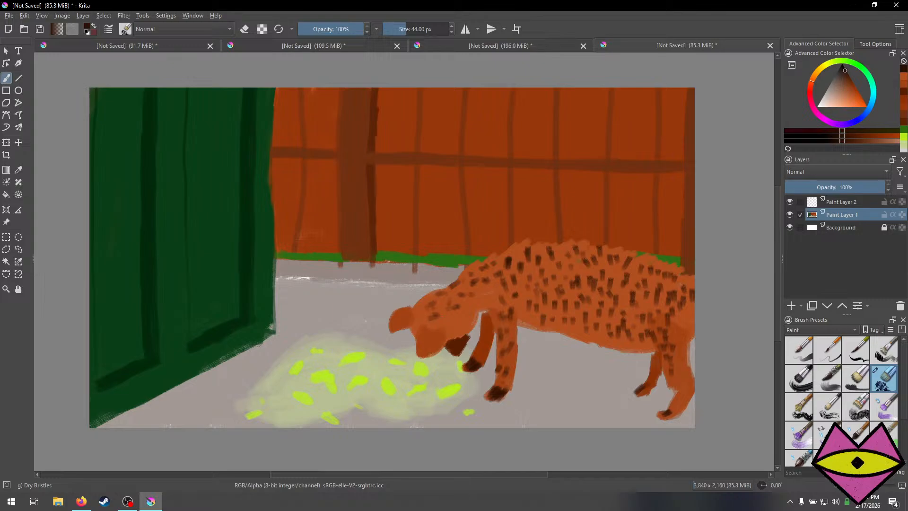
Paint a small bright red tongue-like stroke at the tip of the dark wedge under the head and widen the wedge with very dark brown.
mouse_move(814, 85)
left_mouse_down()
mouse_move(857, 89)
mouse_move(861, 107)
left_mouse_up()
left_click(846, 77)
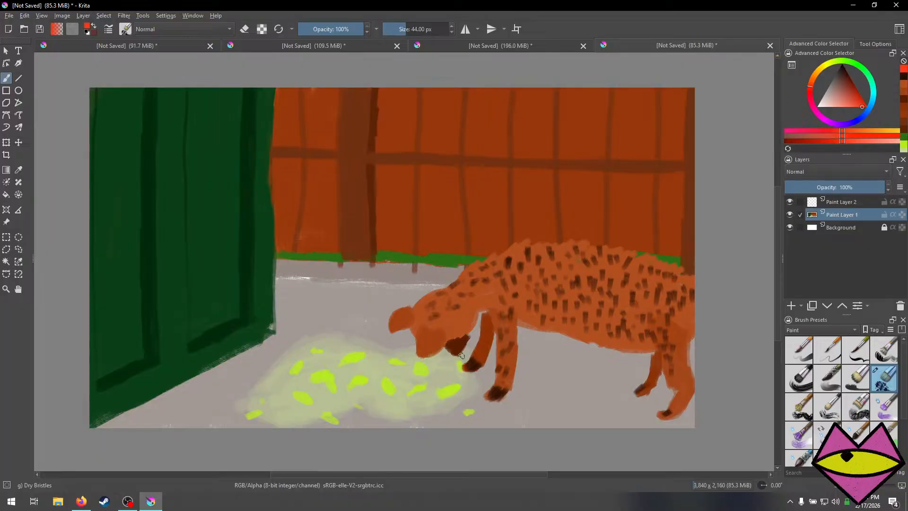
left_click_drag(463, 358, 458, 364)
key("ctrl+z")
left_click(904, 76)
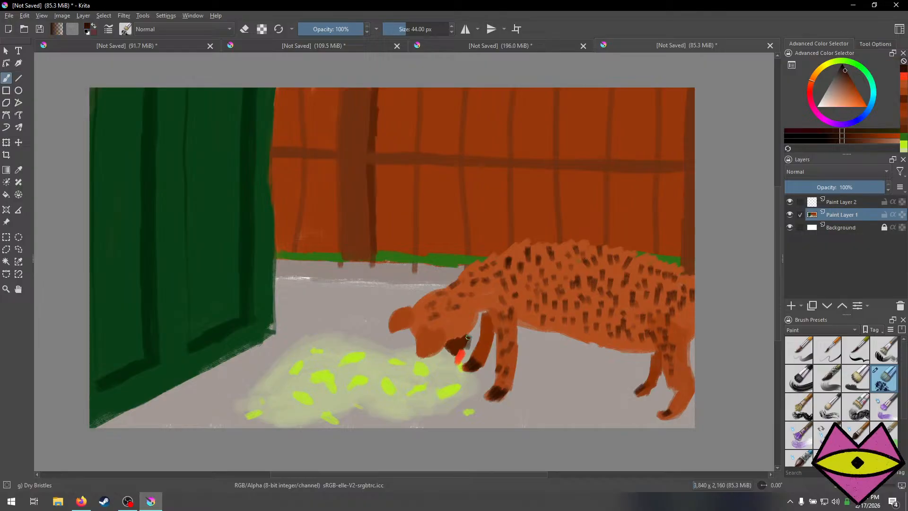
left_click_drag(467, 337, 467, 353)
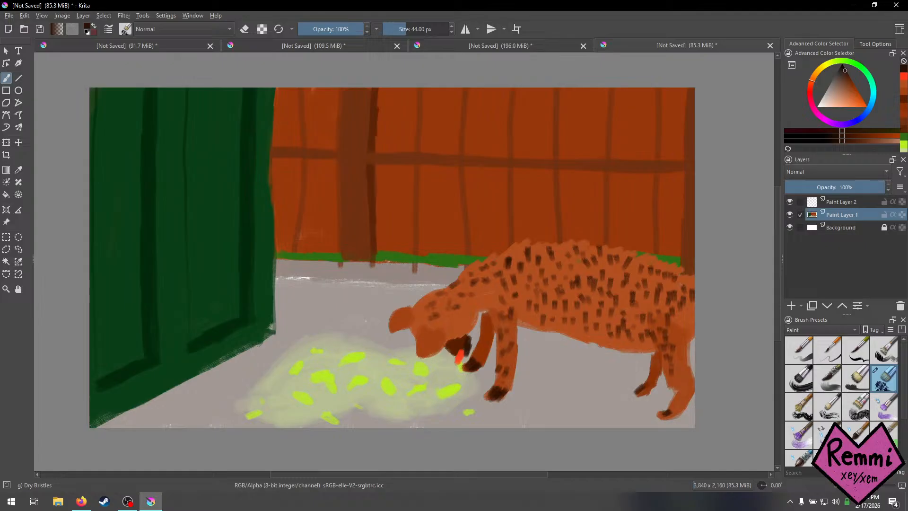
Switch to Firefox and search the web for "hyena".
key("alt+Tab")
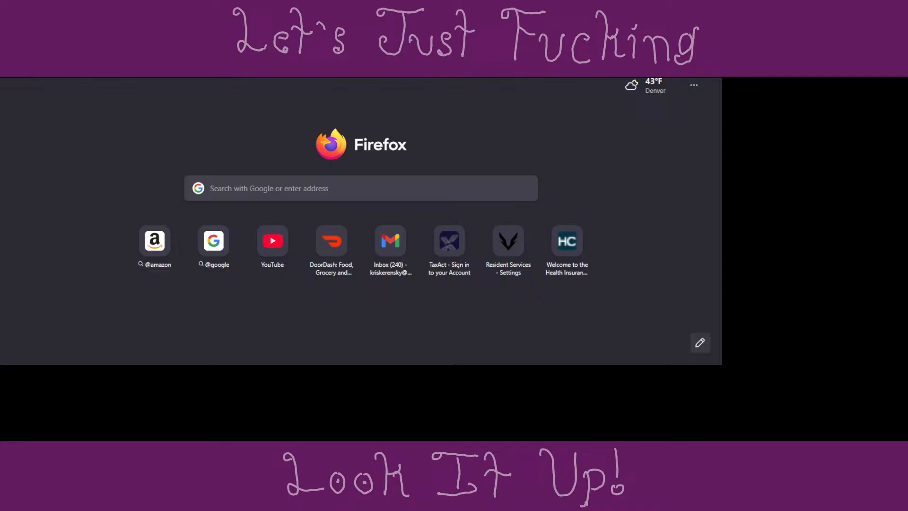
left_click(351, 36)
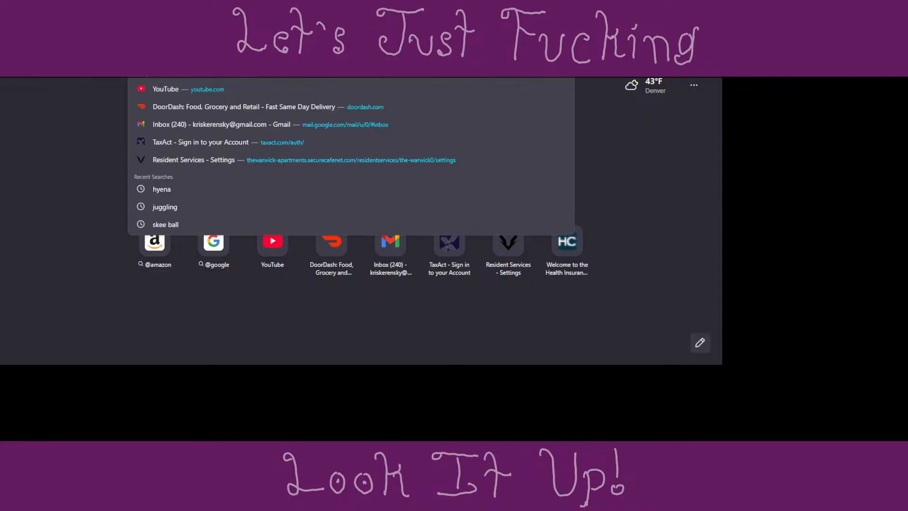
type("w")
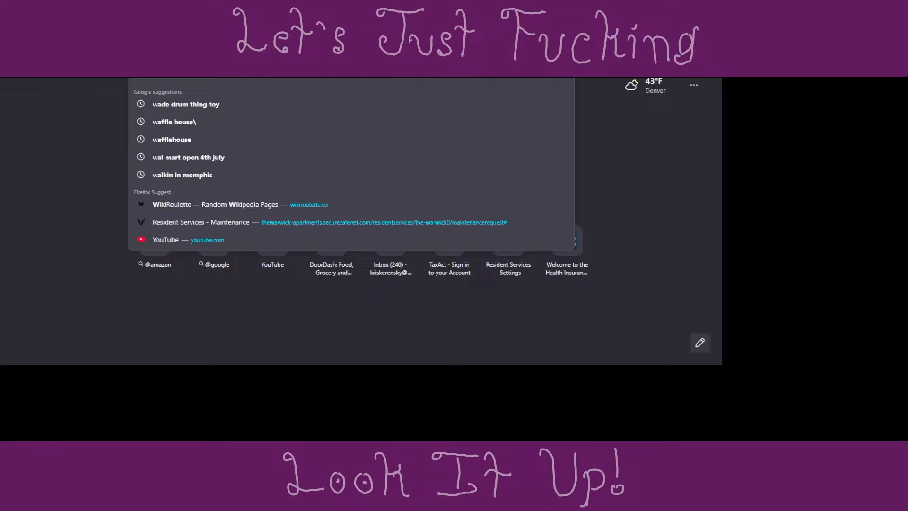
key("BackSpace")
type("h")
key("Return")
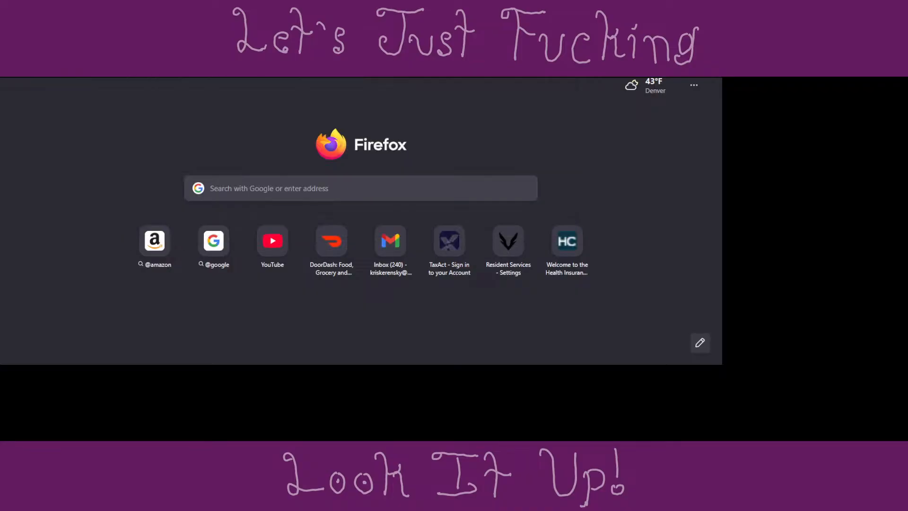
type("yena")
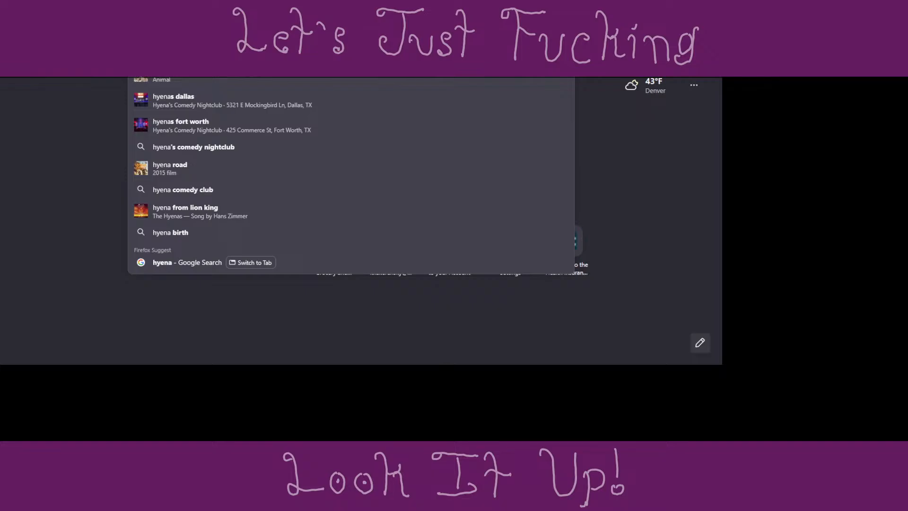
key("Return")
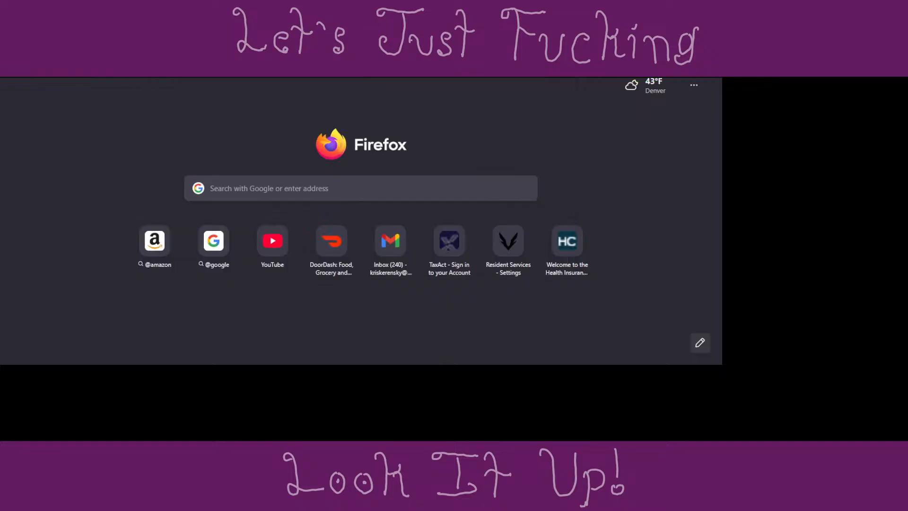
Maximize the browser window and search the web for "hyena habitat".
key("super+Up")
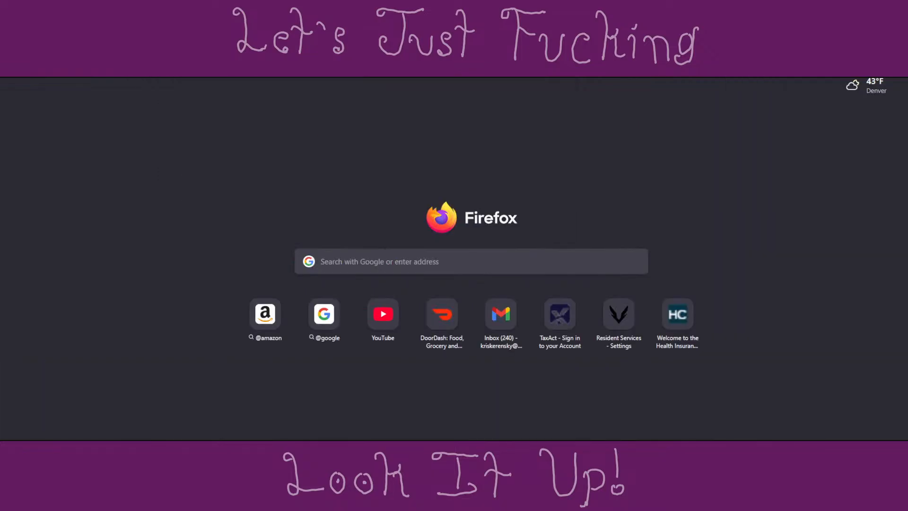
key("super+Down")
key("super+Up")
left_click(358, 256)
type("hyena habit")
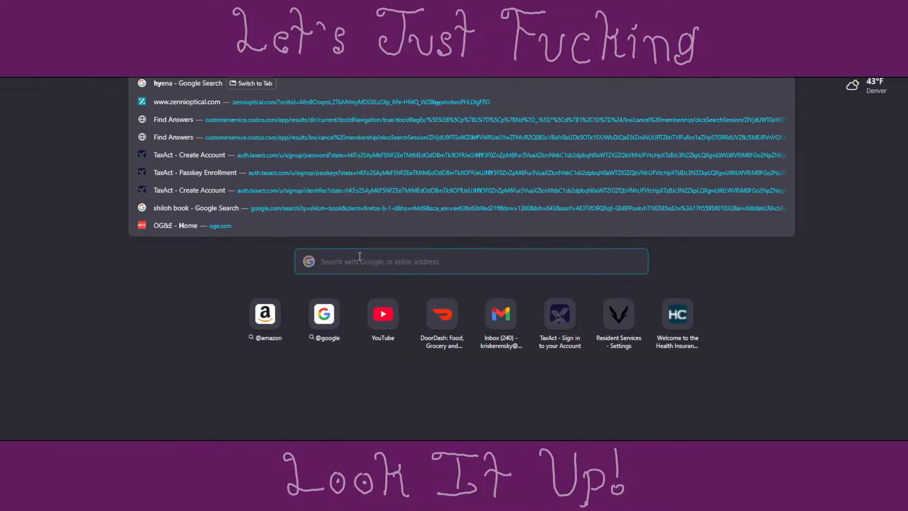
type("at")
key("Return")
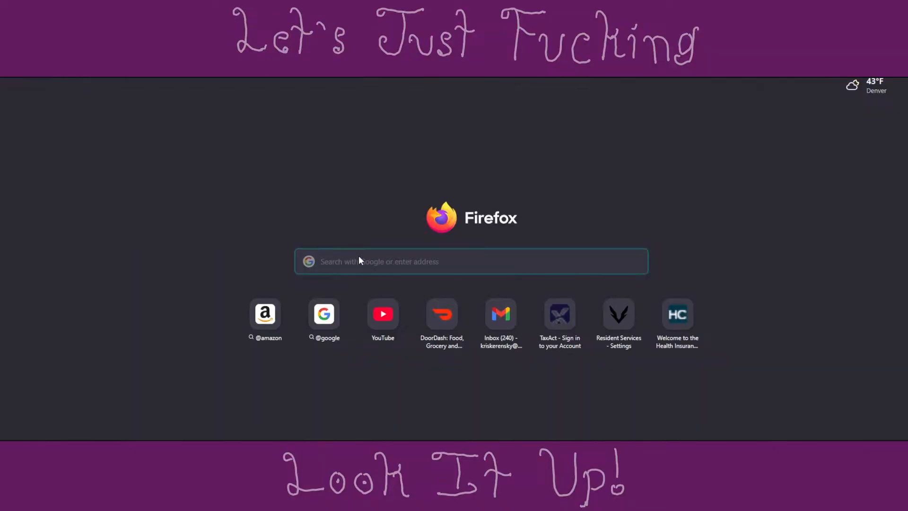
Check the image results for the hyena habitat search, return to all results and open the question about where hyenas live.
left_click(181, 96)
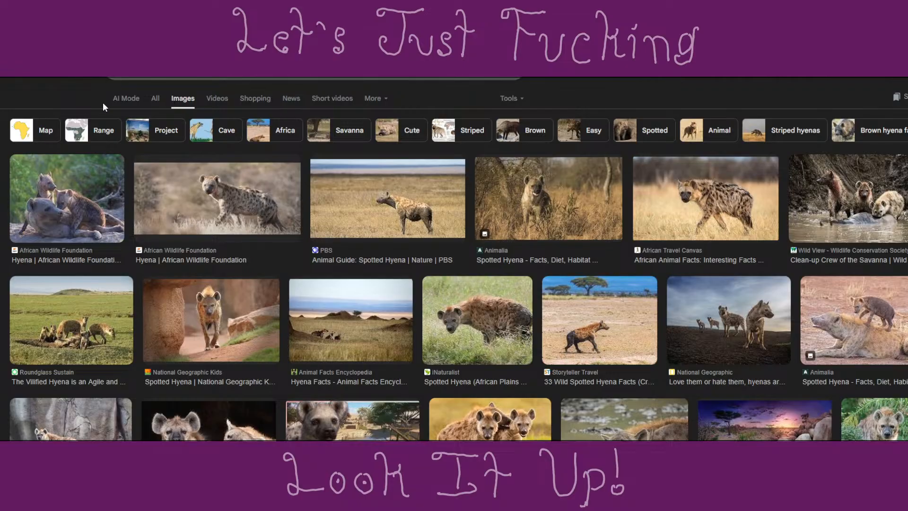
left_click(153, 98)
scroll(164, 292, "down", 6)
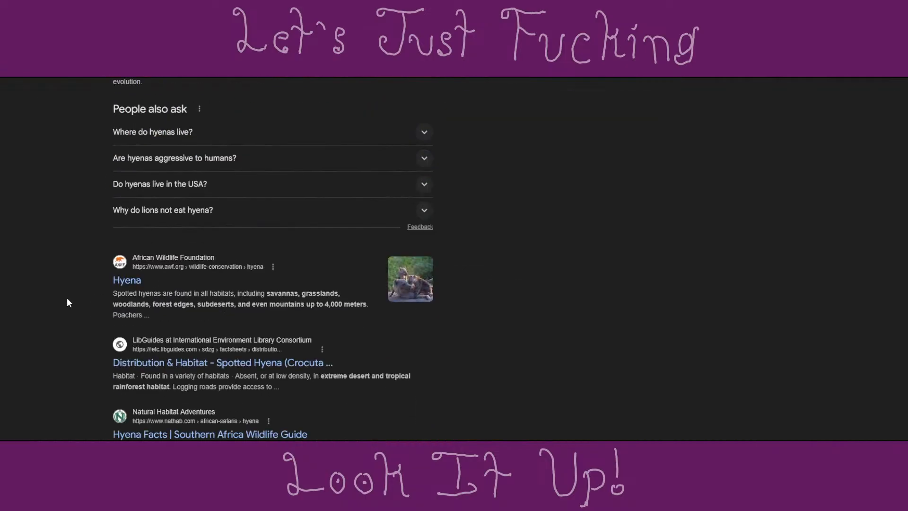
scroll(137, 218, "up", 2)
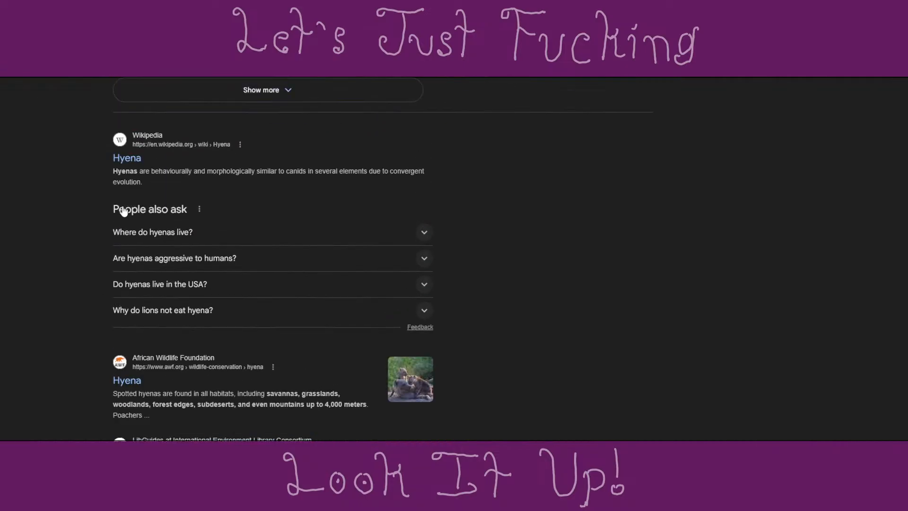
left_click(148, 230)
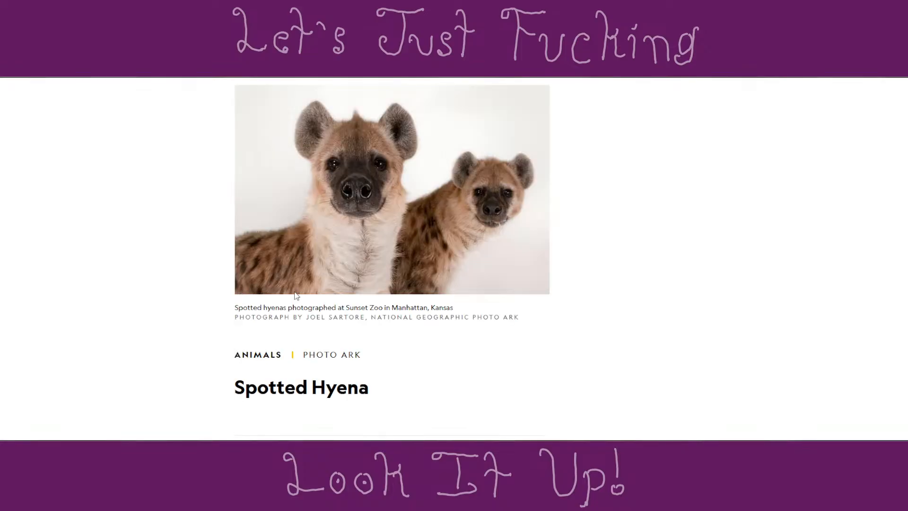
Examine the National Geographic article on the spotted hyena for habitat information.
scroll(75, 274, "down", 2)
scroll(77, 277, "down", 6)
scroll(76, 273, "up", 4)
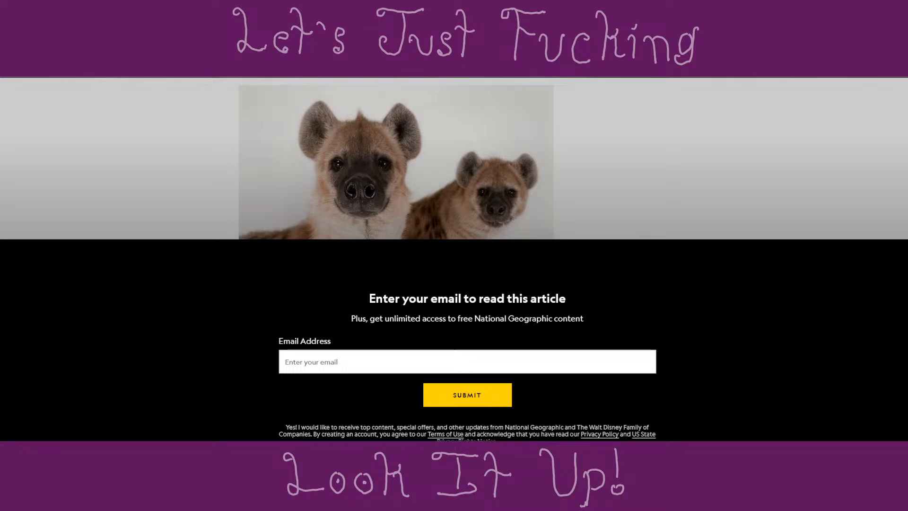
scroll(338, 180, "down", 4)
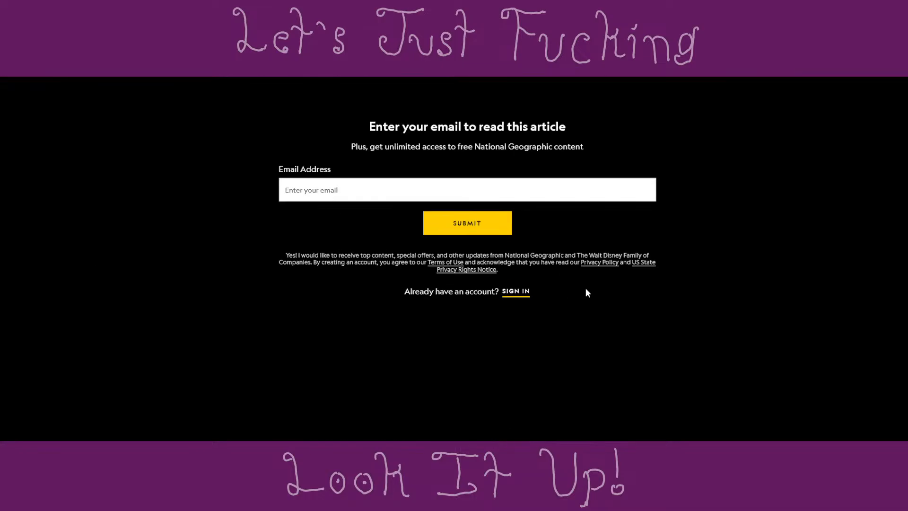
scroll(586, 288, "up", 4)
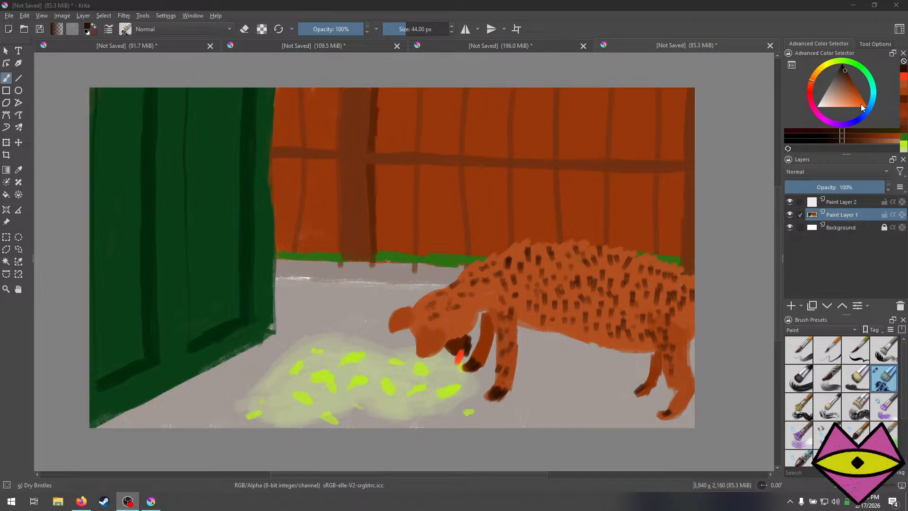
Return to Krita, switch to white with a 41 px brush and dab small white spots across the lime-spotted patch.
left_click_drag(825, 97, 817, 107)
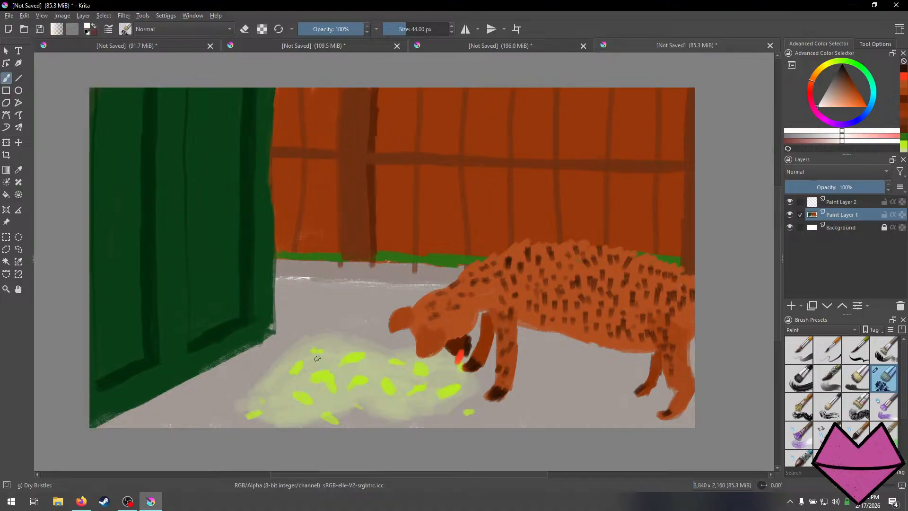
key("bracketleft")
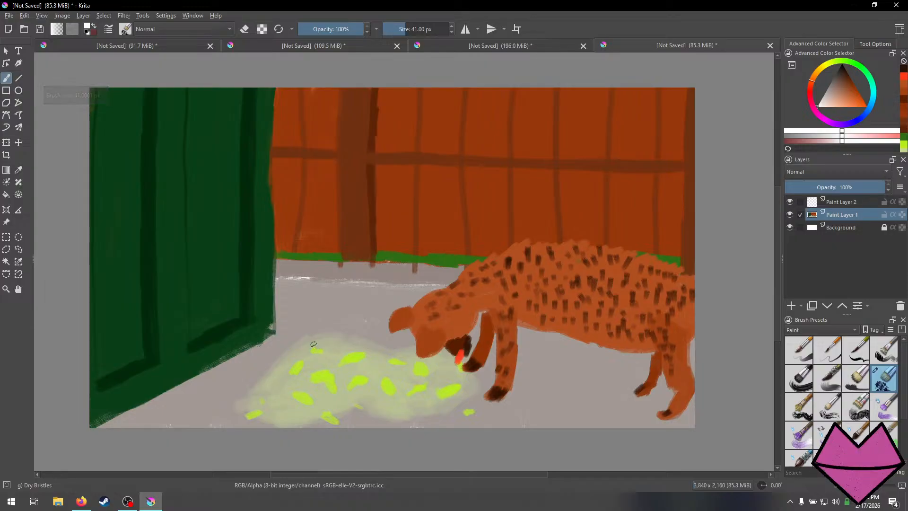
mouse_move(317, 350)
left_mouse_down()
mouse_move(308, 346)
mouse_move(307, 363)
left_mouse_up()
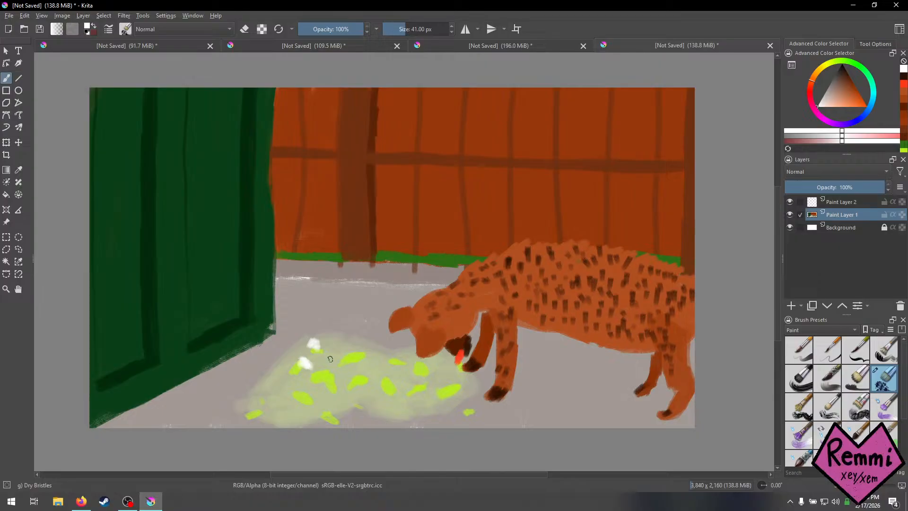
left_click_drag(331, 353, 439, 347)
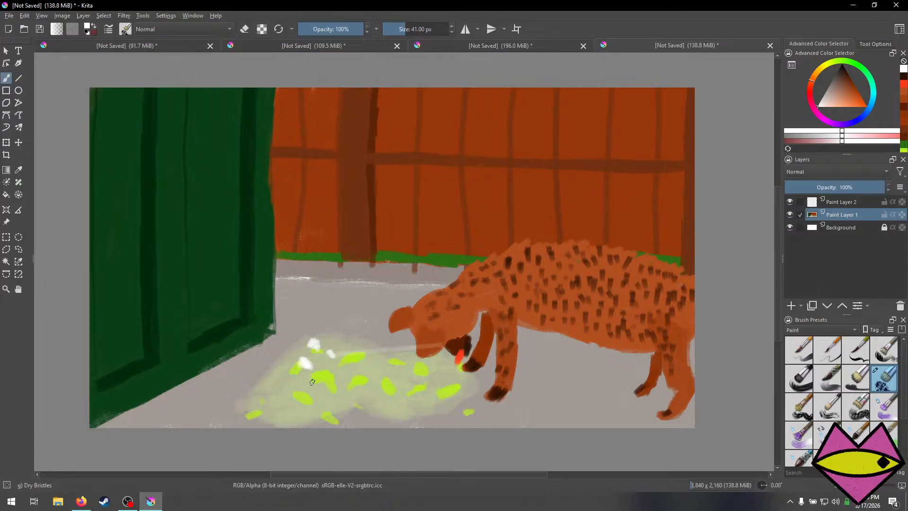
key("ctrl+z")
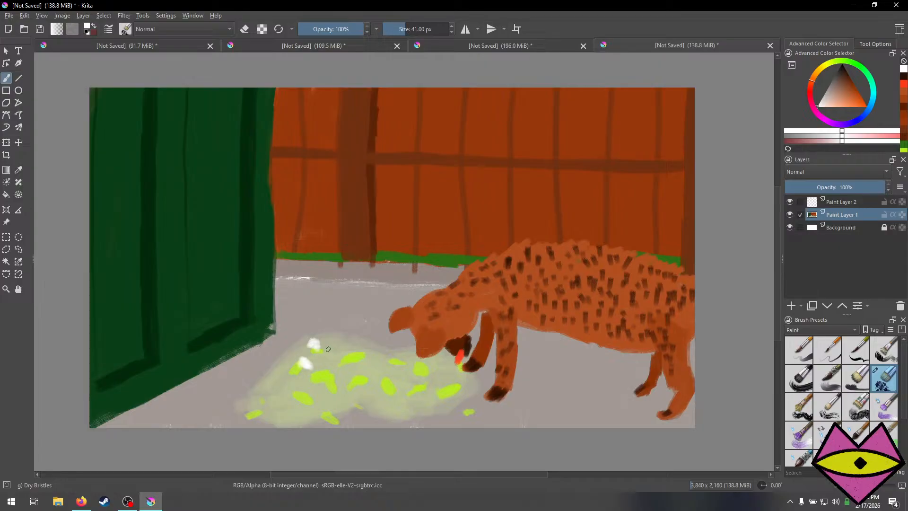
left_click(333, 349)
left_click(374, 376)
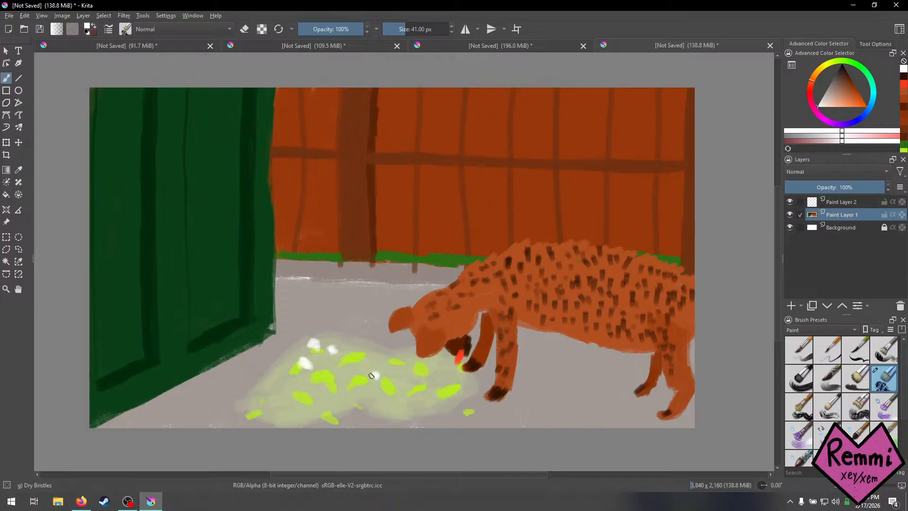
left_click(401, 401)
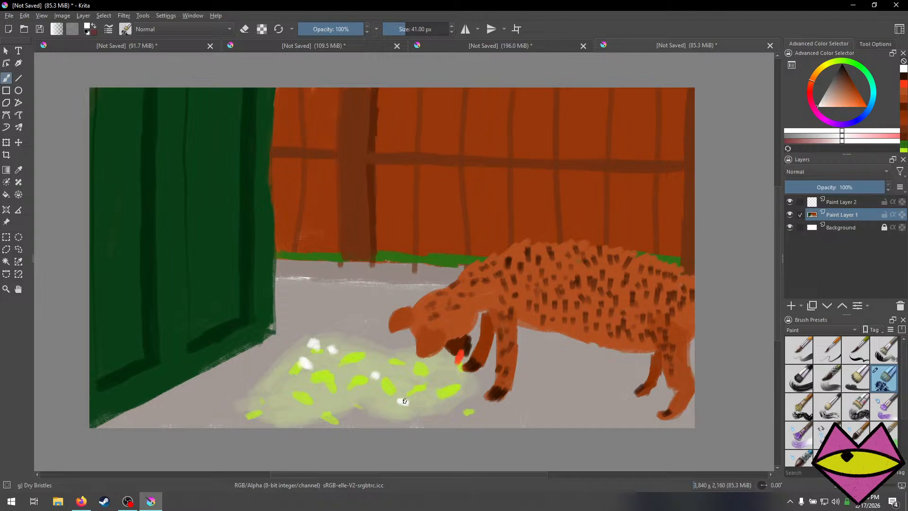
Dab more small white spots across the lime-spotted patch, undoing the stray strokes that run off the canvas.
left_click_drag(343, 392, 447, 427)
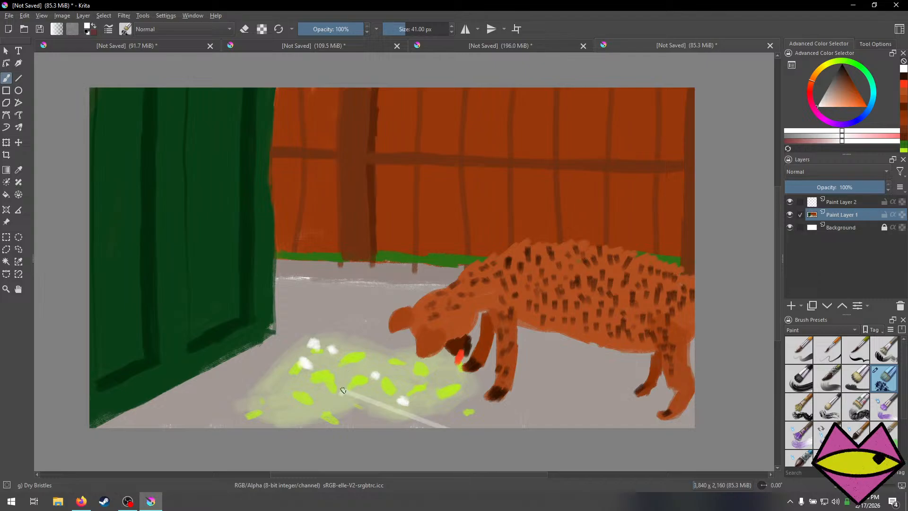
key("ctrl+z")
left_click(342, 392)
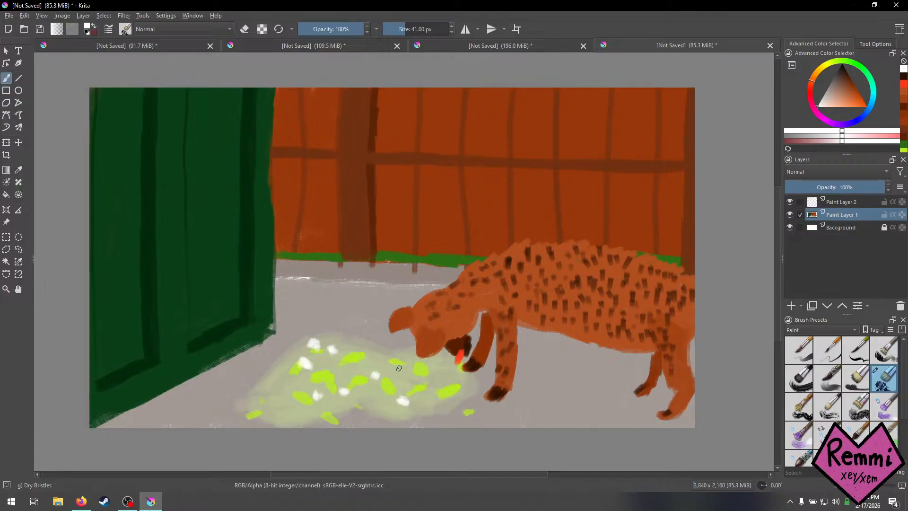
left_click_drag(399, 368, 454, 425)
key("ctrl+z")
left_click_drag(276, 382, 276, 389)
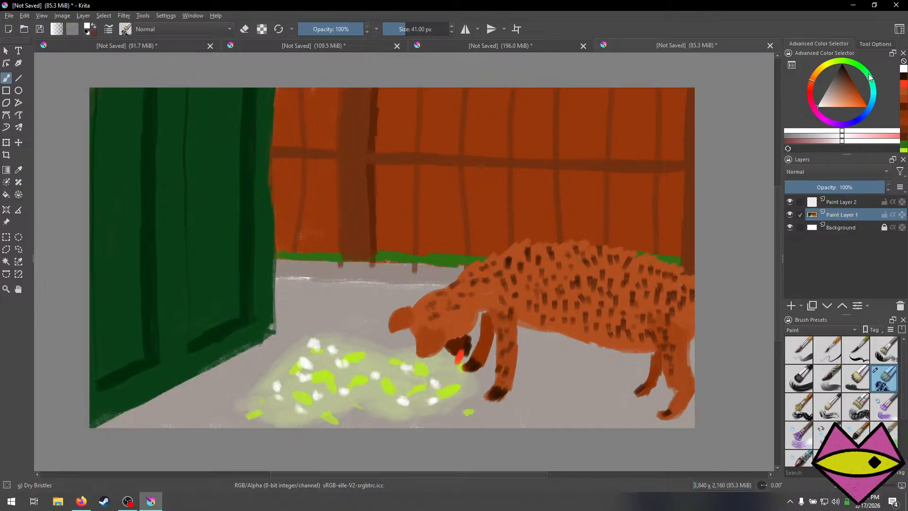
Pick greys from the color history and paint over the fence-post ends overhanging the floor and the pale streak along the floor's back edge.
left_click(844, 70)
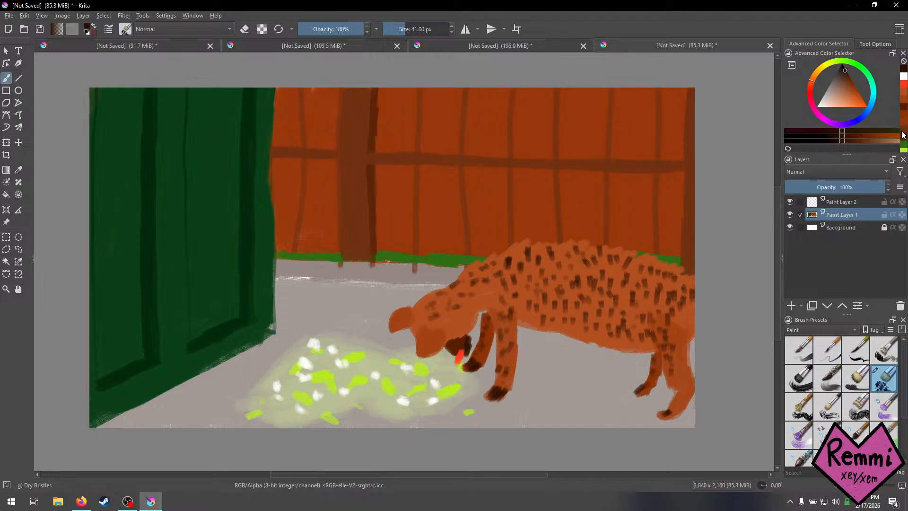
scroll(904, 147, "down", 3)
left_click(903, 147)
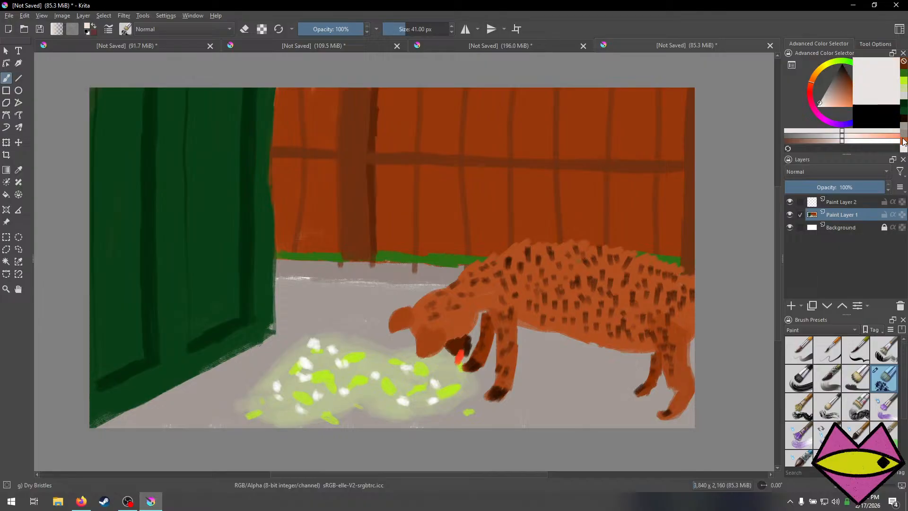
left_click(904, 127)
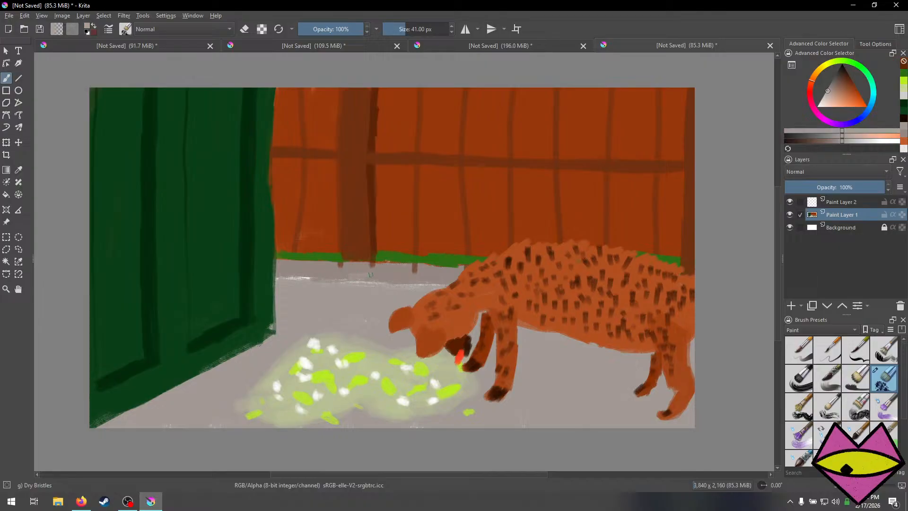
left_click_drag(370, 274, 349, 271)
key("ctrl+z")
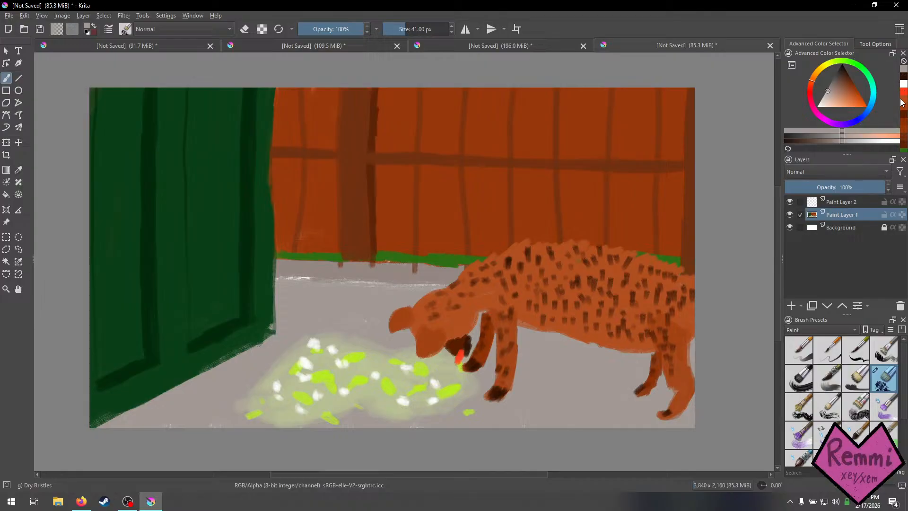
scroll(901, 137, "down", 2)
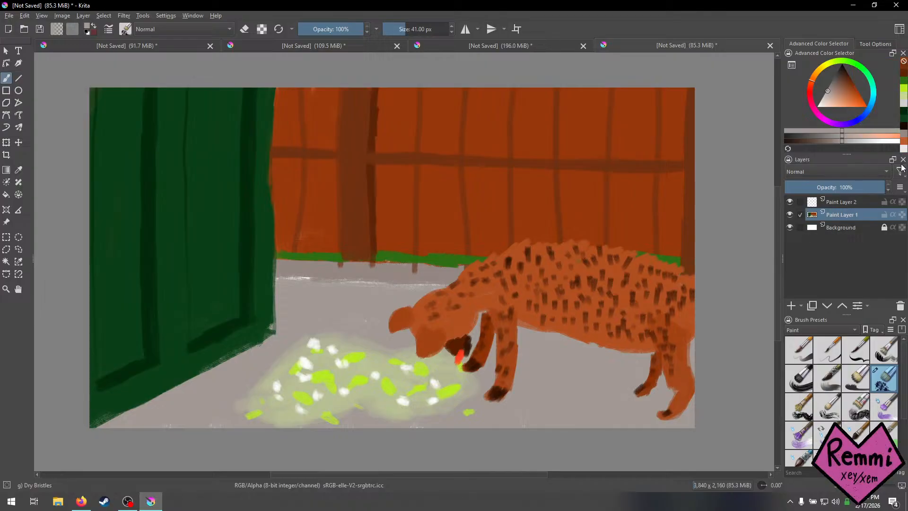
left_click(903, 134)
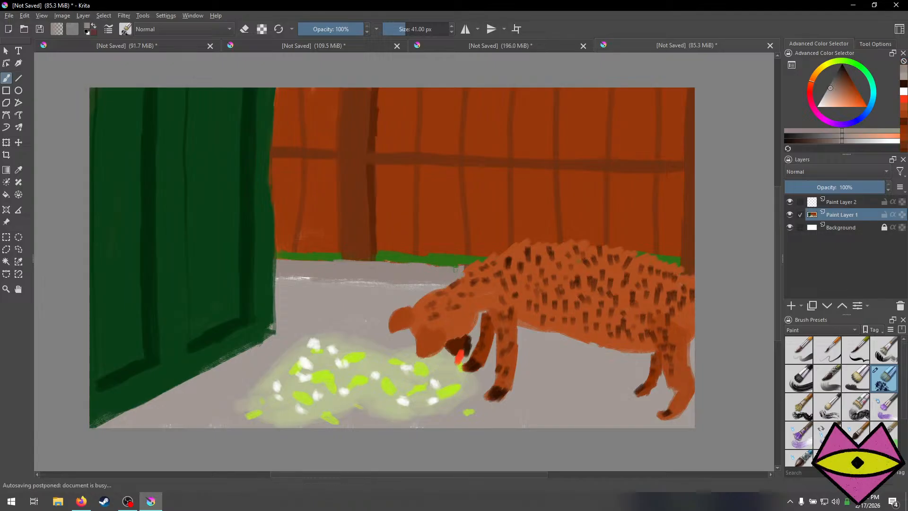
mouse_move(455, 270)
left_mouse_down()
mouse_move(470, 269)
mouse_move(453, 269)
left_mouse_up()
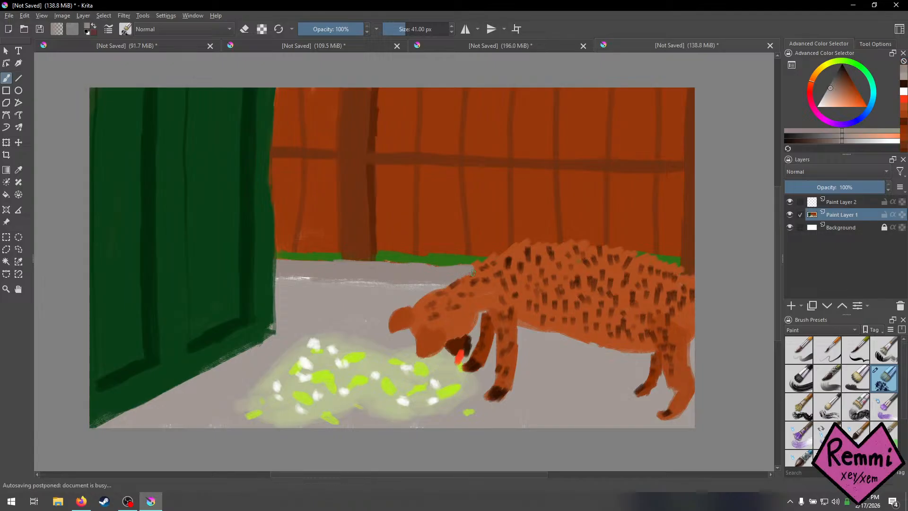
key("ctrl+z")
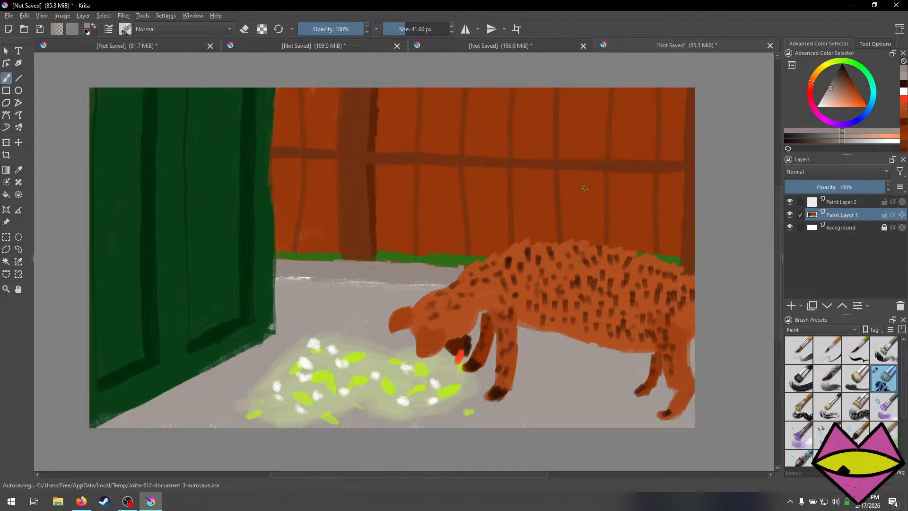
left_click(904, 80)
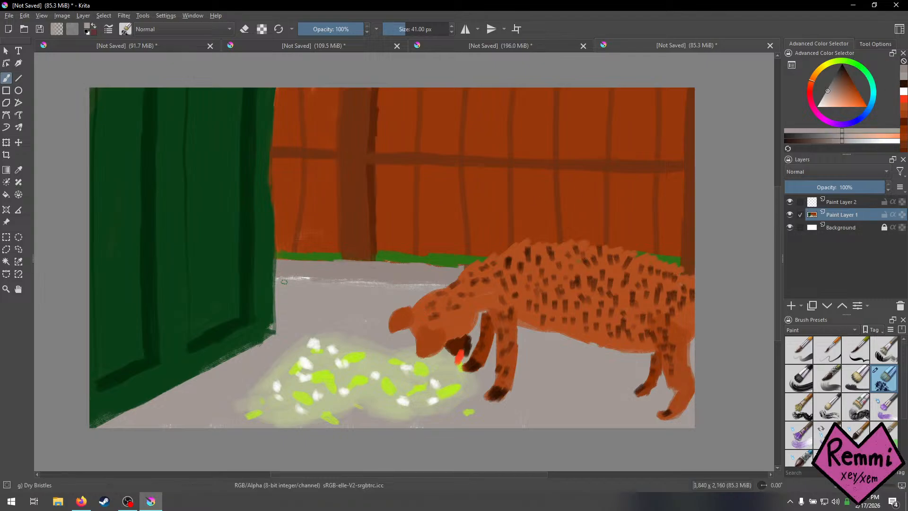
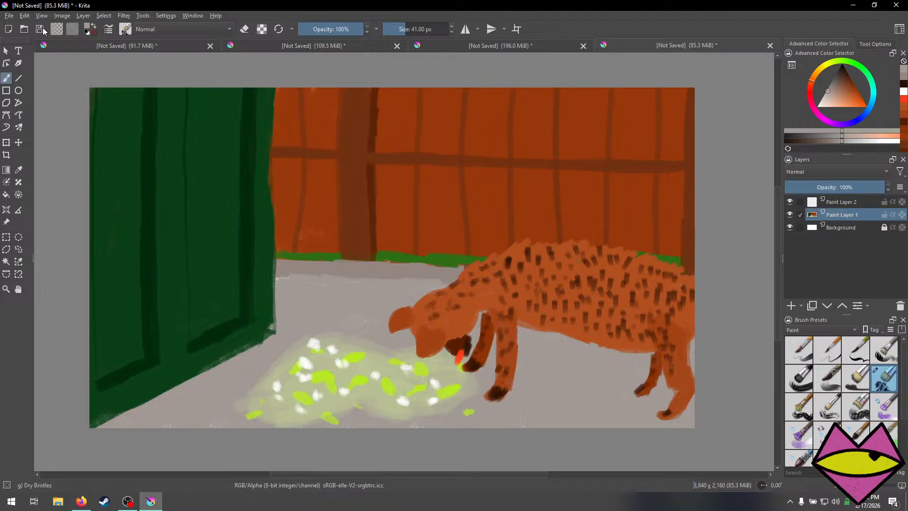
left_click(9, 18)
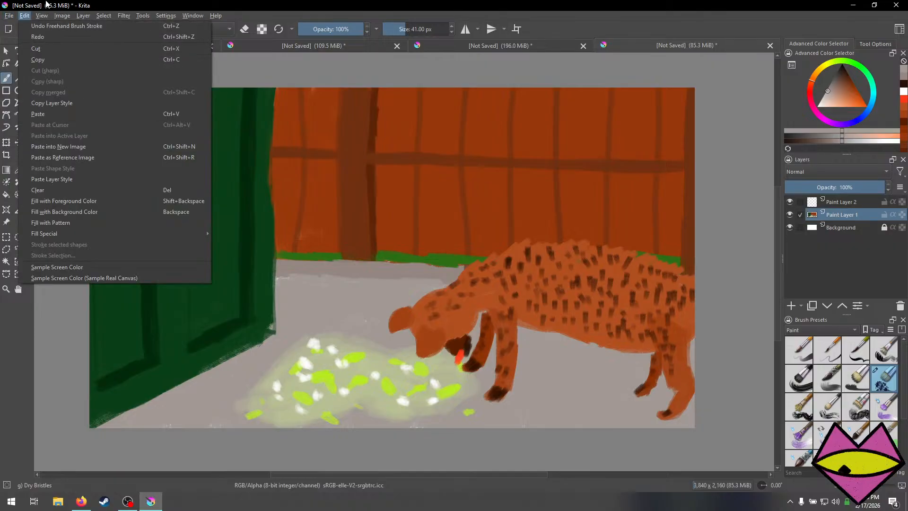
left_click(49, 6)
left_click(8, 16)
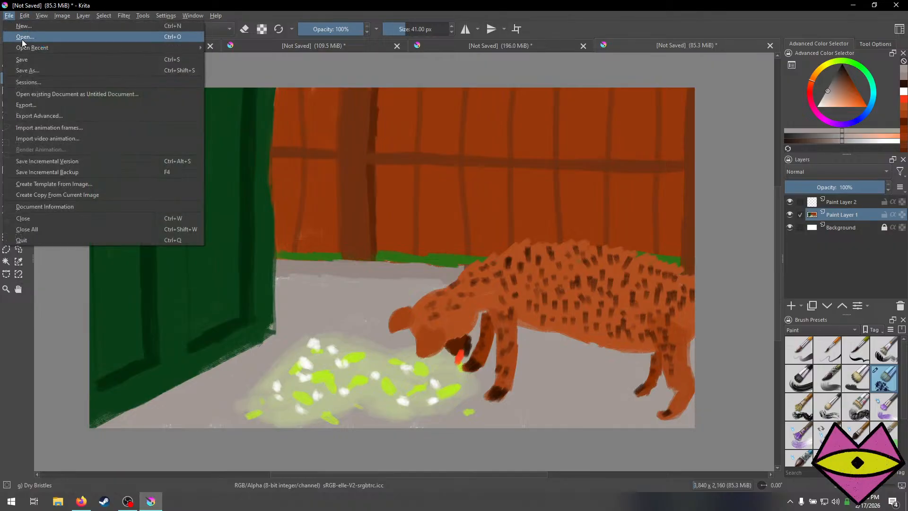
left_click(20, 38)
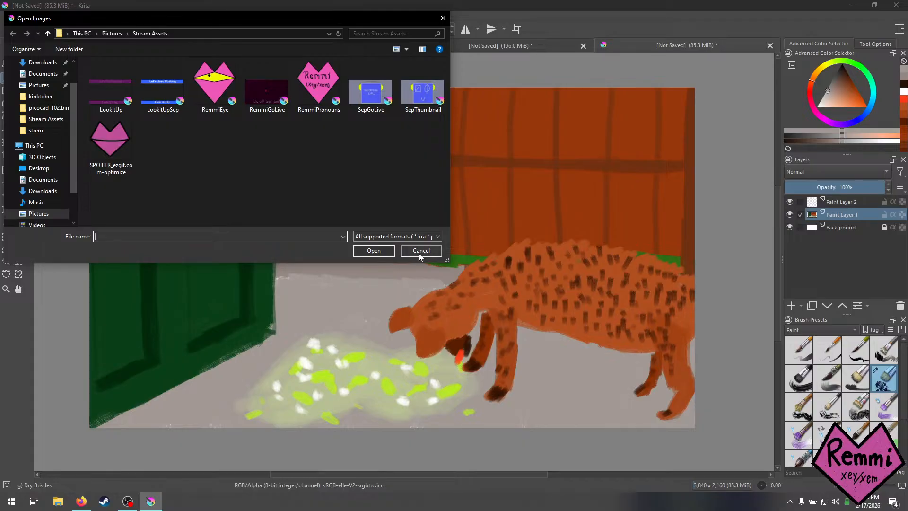
left_click(420, 251)
Create a new document with the predefined Texture 1024x1024 size.
left_click(9, 16)
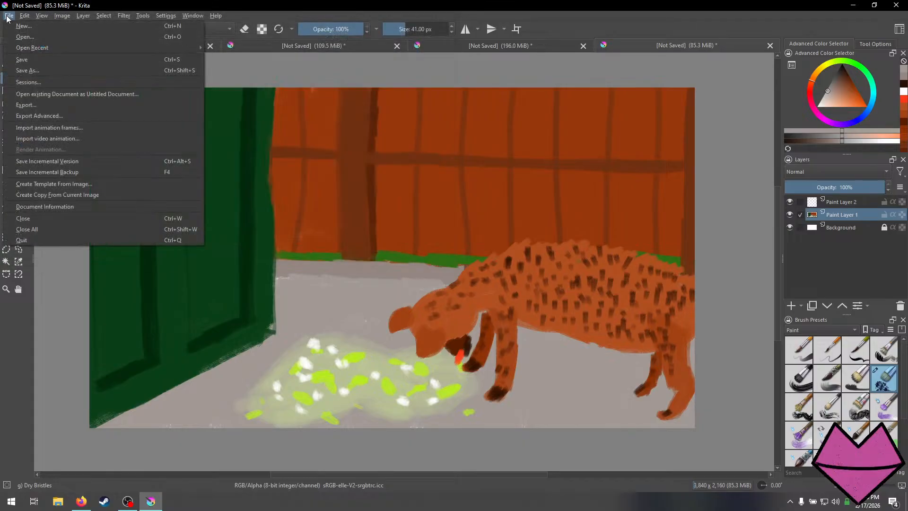
left_click(18, 22)
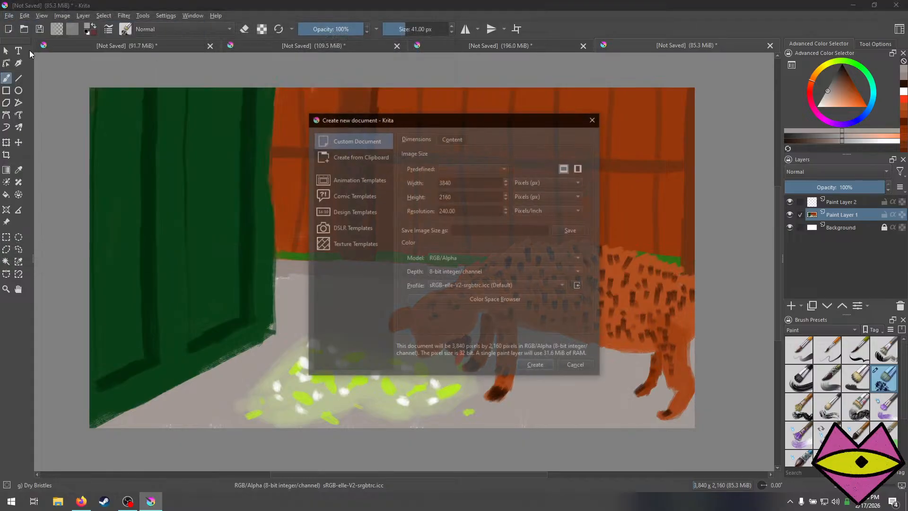
left_click(493, 168)
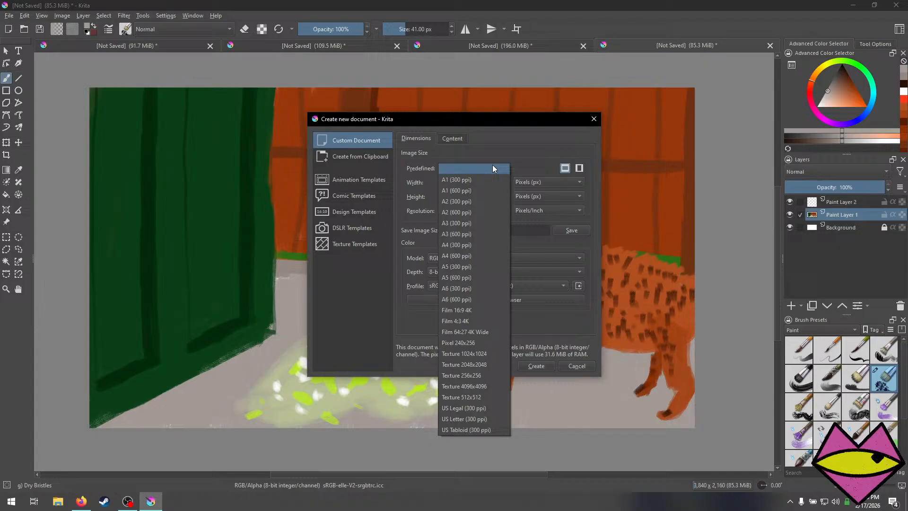
left_click(484, 352)
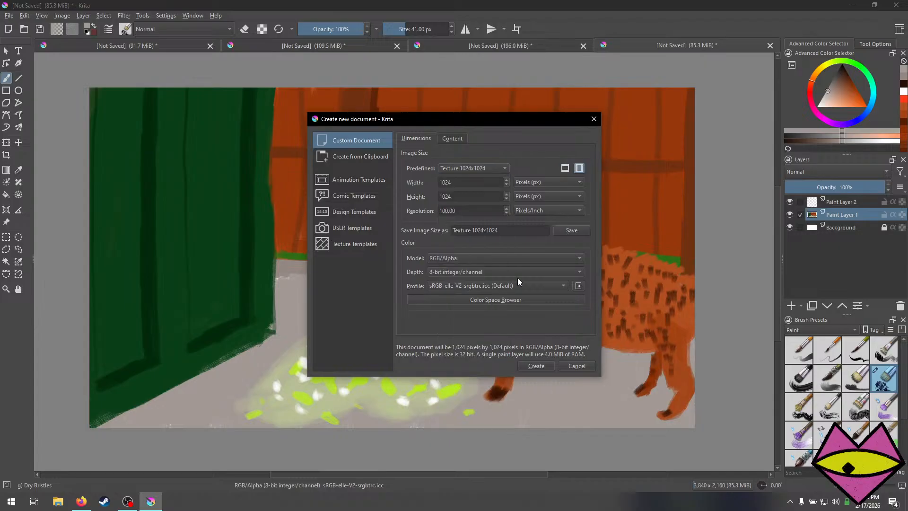
left_click(527, 369)
Switch to black, enlarge the Dry Bristles brush to 144 px and cover the whole canvas with broad strokes.
scroll(425, 289, "down", 1)
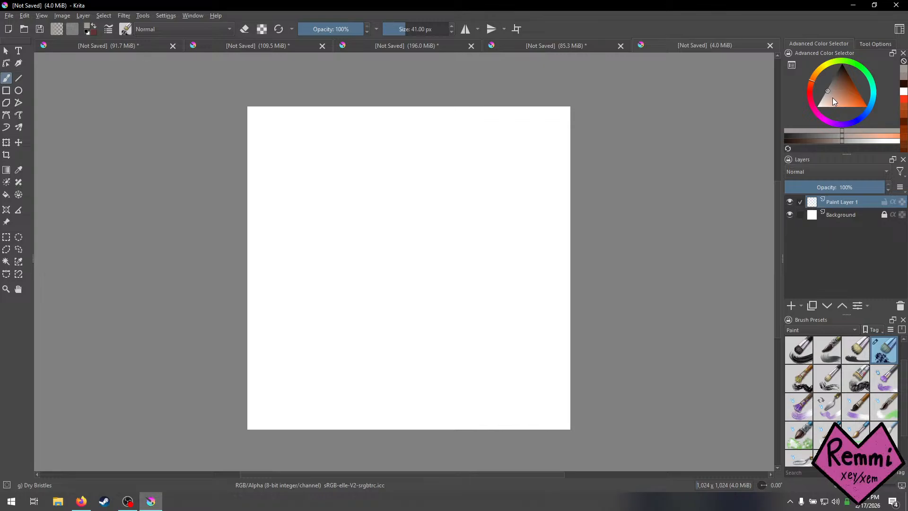
left_click(842, 82)
left_click_drag(814, 91, 815, 110)
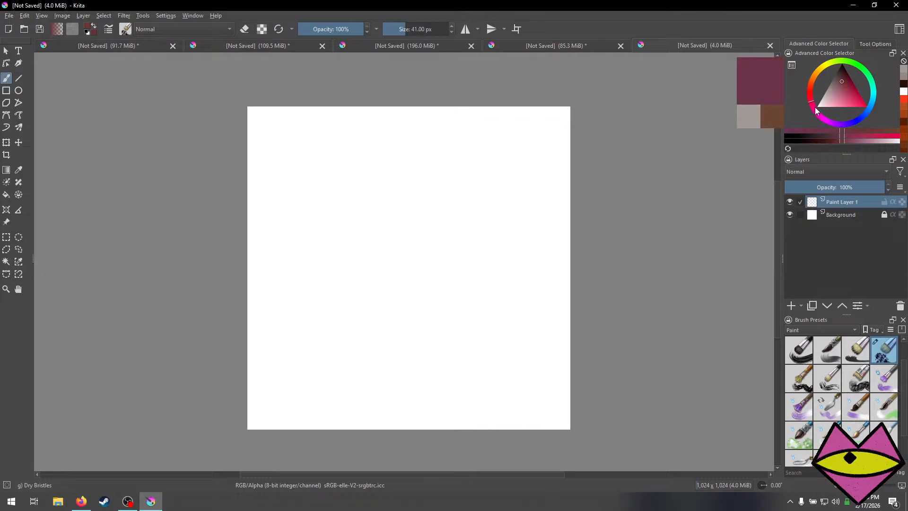
left_click(848, 92)
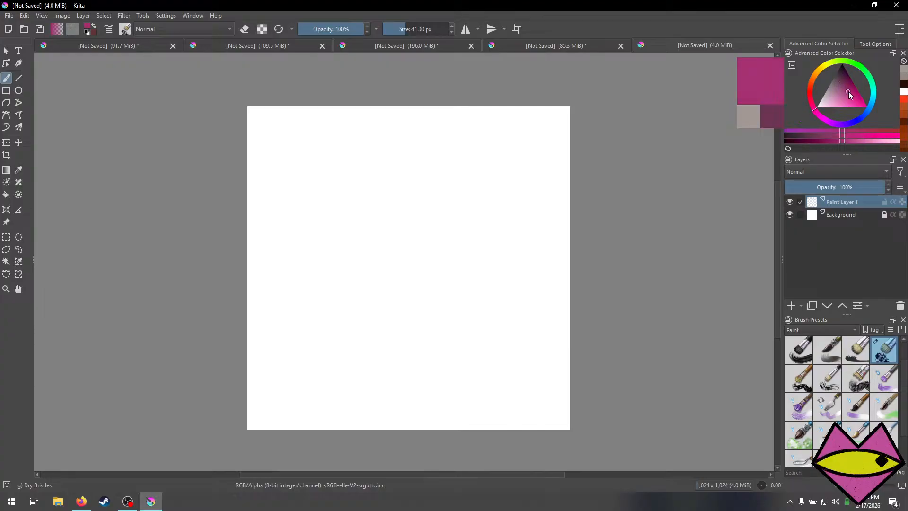
left_click_drag(849, 91, 848, 61)
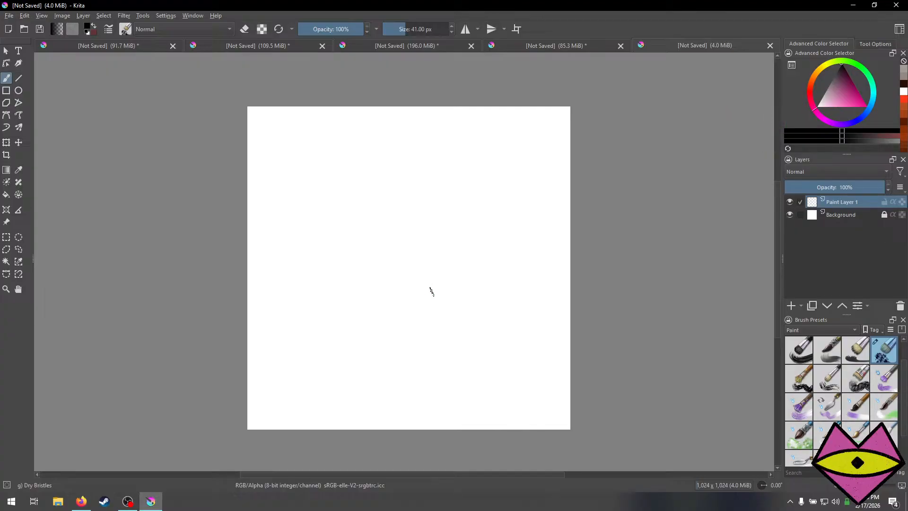
key("bracketright")
key("bracketright")
key("bracketright")
key("bracketright")
key("bracketright")
key("bracketright")
key("bracketright")
key("bracketright")
key("bracketright")
key("bracketright")
key("bracketright")
key("bracketright")
key("bracketright")
key("bracketright")
key("bracketright")
key("bracketright")
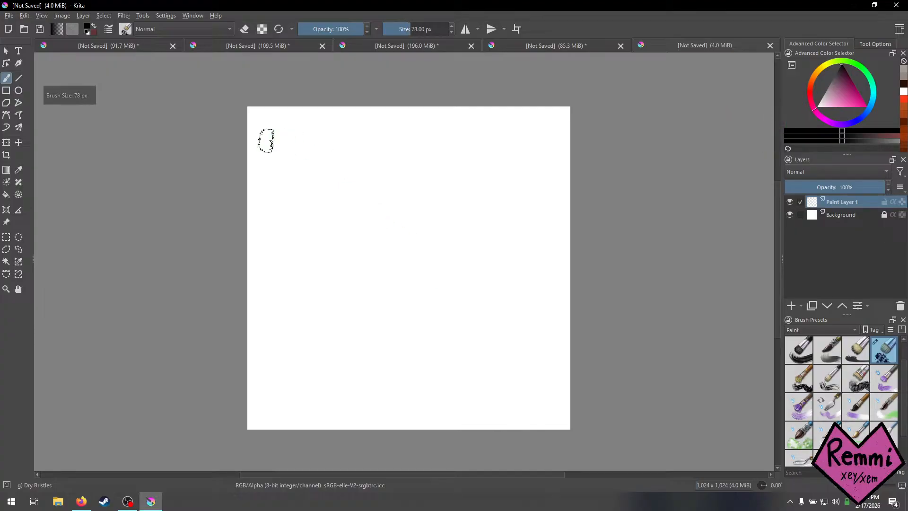
key("bracketright")
key("bracketright")
mouse_move(289, 97)
left_mouse_down()
mouse_move(190, 185)
mouse_move(400, 92)
mouse_move(361, 152)
mouse_move(178, 320)
mouse_move(577, 90)
mouse_move(608, 95)
mouse_move(357, 257)
mouse_move(243, 425)
mouse_move(474, 166)
mouse_move(199, 456)
left_mouse_up()
mouse_move(439, 279)
left_mouse_down()
mouse_move(369, 365)
mouse_move(403, 361)
mouse_move(472, 378)
left_mouse_up()
left_click_drag(463, 454, 693, 350)
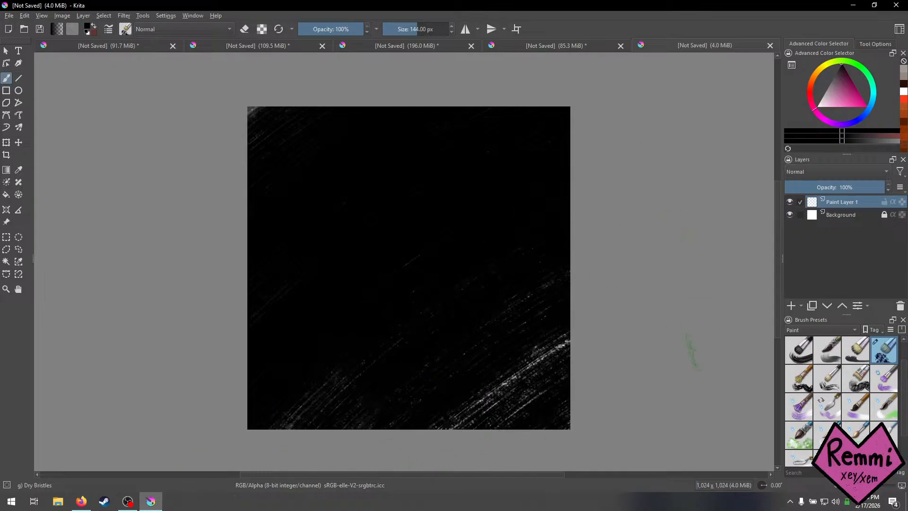
mouse_move(693, 307)
left_mouse_down()
mouse_move(323, 415)
mouse_move(397, 309)
mouse_move(453, 293)
mouse_move(437, 319)
mouse_move(239, 280)
left_mouse_up()
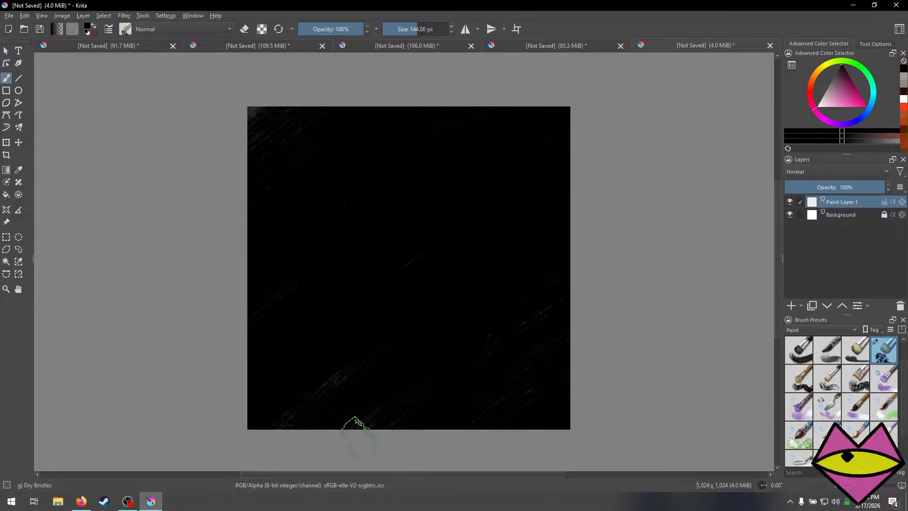
Choose a dark magenta and cover the black canvas with circular strokes out to the corners.
left_click_drag(847, 83, 858, 78)
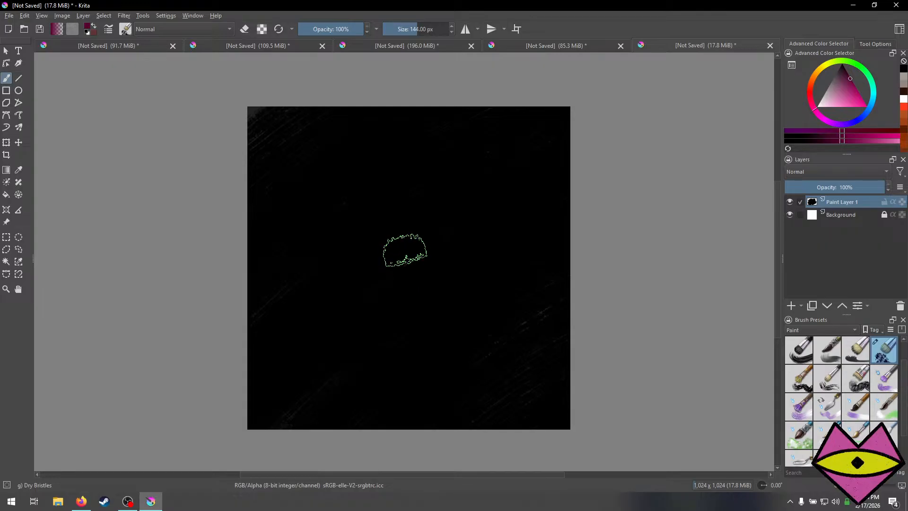
mouse_move(400, 258)
left_mouse_down()
mouse_move(397, 293)
mouse_move(396, 255)
mouse_move(415, 252)
mouse_move(391, 272)
mouse_move(392, 258)
mouse_move(411, 272)
mouse_move(401, 274)
mouse_move(399, 240)
mouse_move(363, 258)
mouse_move(394, 216)
mouse_move(383, 223)
mouse_move(365, 297)
mouse_move(351, 303)
mouse_move(358, 287)
mouse_move(435, 307)
mouse_move(446, 291)
mouse_move(434, 279)
mouse_move(436, 236)
mouse_move(410, 208)
mouse_move(363, 200)
mouse_move(324, 227)
mouse_move(357, 204)
mouse_move(330, 250)
mouse_move(374, 347)
mouse_move(365, 324)
mouse_move(415, 337)
mouse_move(468, 312)
mouse_move(482, 278)
mouse_move(479, 243)
mouse_move(415, 170)
mouse_move(328, 156)
mouse_move(320, 170)
mouse_move(330, 179)
mouse_move(302, 244)
mouse_move(328, 364)
mouse_move(311, 345)
mouse_move(313, 327)
mouse_move(399, 368)
mouse_move(365, 360)
mouse_move(447, 352)
mouse_move(483, 306)
mouse_move(505, 230)
mouse_move(450, 163)
mouse_move(405, 153)
mouse_move(345, 161)
mouse_move(338, 125)
mouse_move(307, 123)
mouse_move(318, 119)
mouse_move(256, 236)
mouse_move(271, 204)
mouse_move(277, 335)
mouse_move(312, 392)
mouse_move(303, 373)
mouse_move(382, 406)
mouse_move(463, 393)
mouse_move(416, 395)
mouse_move(470, 351)
mouse_move(537, 253)
mouse_move(529, 151)
mouse_move(512, 173)
mouse_move(418, 121)
mouse_move(361, 111)
mouse_move(276, 117)
mouse_move(286, 107)
mouse_move(250, 161)
left_mouse_up()
mouse_move(237, 358)
left_mouse_down()
mouse_move(223, 333)
mouse_move(255, 343)
mouse_move(285, 396)
mouse_move(266, 366)
mouse_move(298, 396)
mouse_move(392, 441)
mouse_move(420, 430)
mouse_move(386, 417)
mouse_move(420, 427)
mouse_move(492, 396)
mouse_move(496, 388)
mouse_move(475, 389)
mouse_move(526, 339)
mouse_move(588, 201)
mouse_move(578, 176)
mouse_move(497, 101)
mouse_move(487, 109)
mouse_move(547, 98)
left_mouse_up()
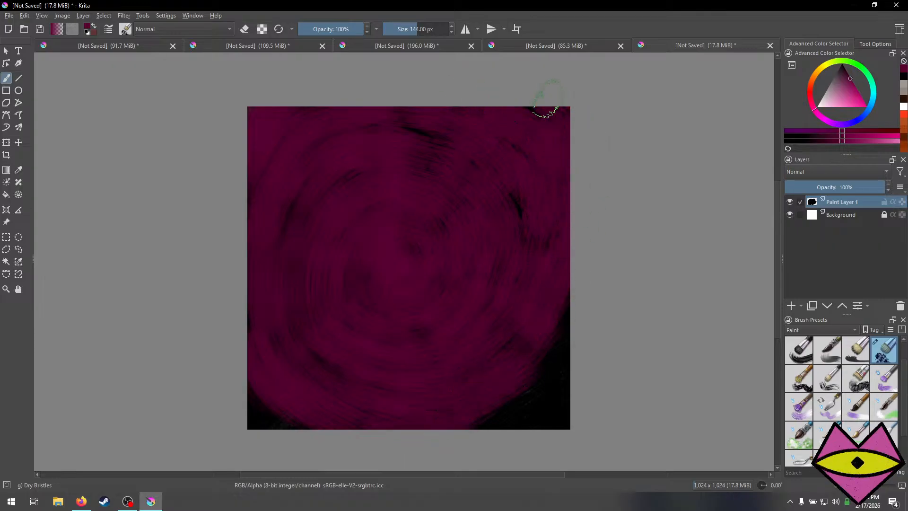
mouse_move(558, 331)
left_mouse_down()
mouse_move(543, 368)
mouse_move(557, 348)
mouse_move(487, 430)
mouse_move(518, 414)
left_mouse_up()
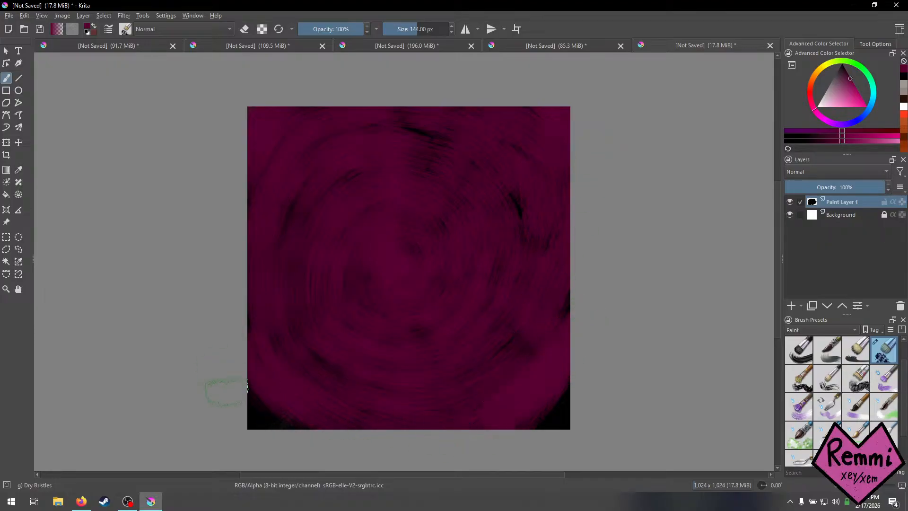
mouse_move(225, 392)
left_mouse_down()
mouse_move(265, 421)
mouse_move(246, 380)
mouse_move(265, 419)
mouse_move(349, 430)
left_mouse_up()
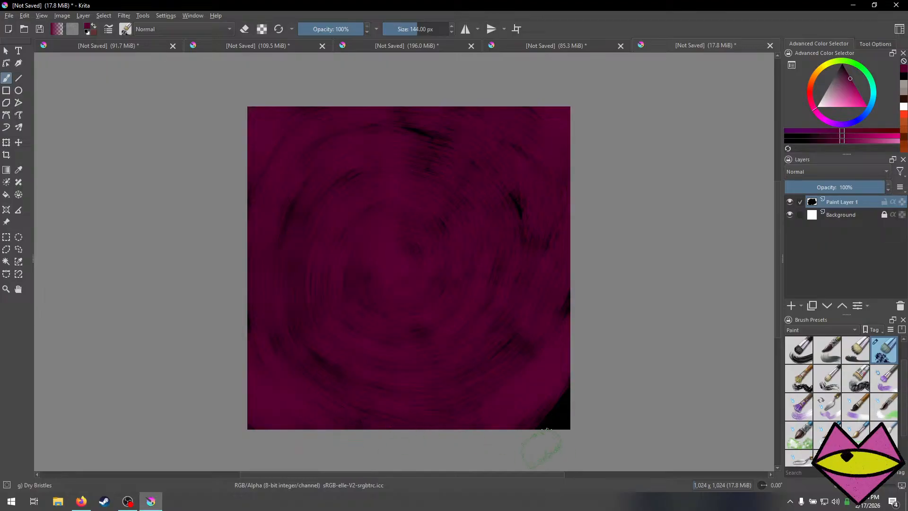
left_click_drag(542, 447, 543, 435)
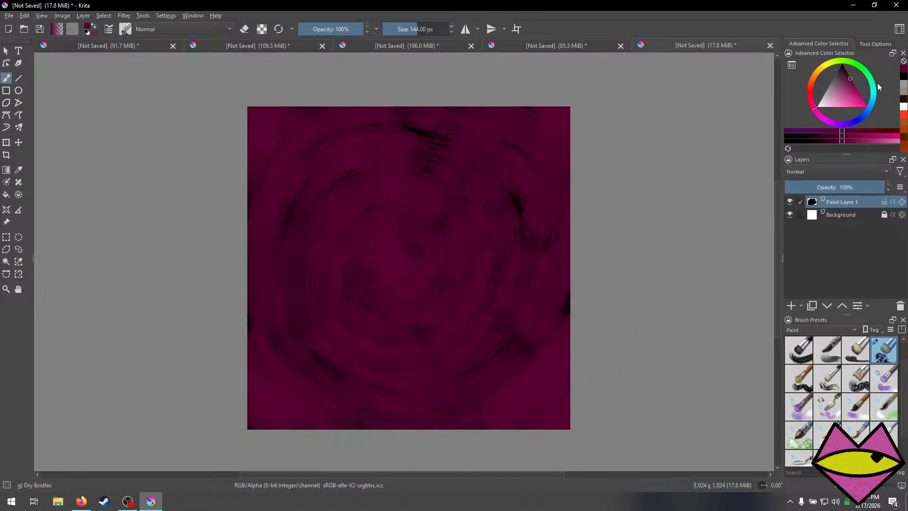
Pick a darker magenta, reduce the brush to 51 px and add a new paint layer above the swirled background.
left_click_drag(846, 76, 847, 71)
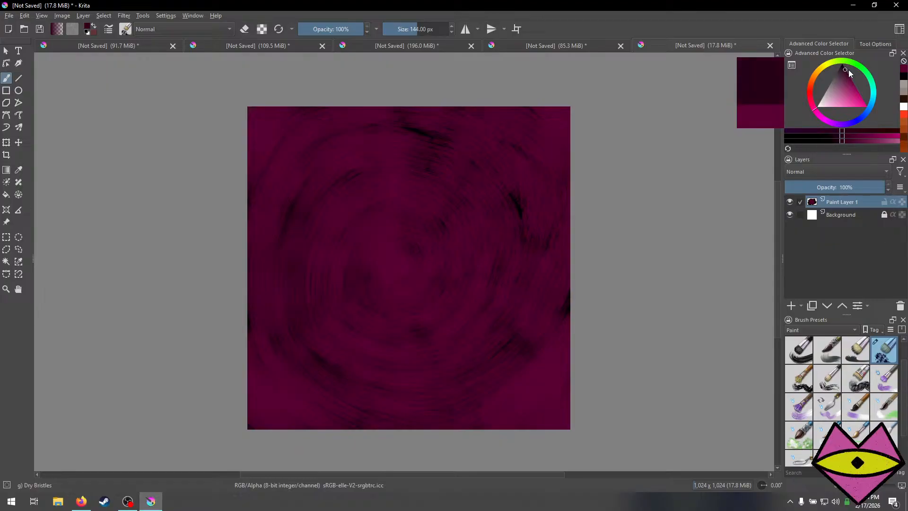
key("bracketleft")
key("bracketleft")
key("bracketleft")
key("bracketleft")
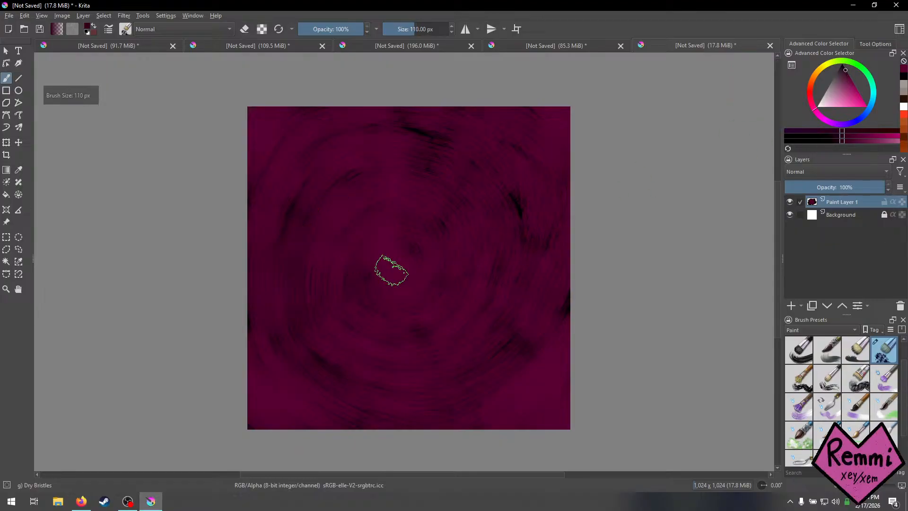
key("bracketleft")
key("bracketleft")
key("bracketleft")
key("bracketleft")
key("bracketleft")
key("bracketleft")
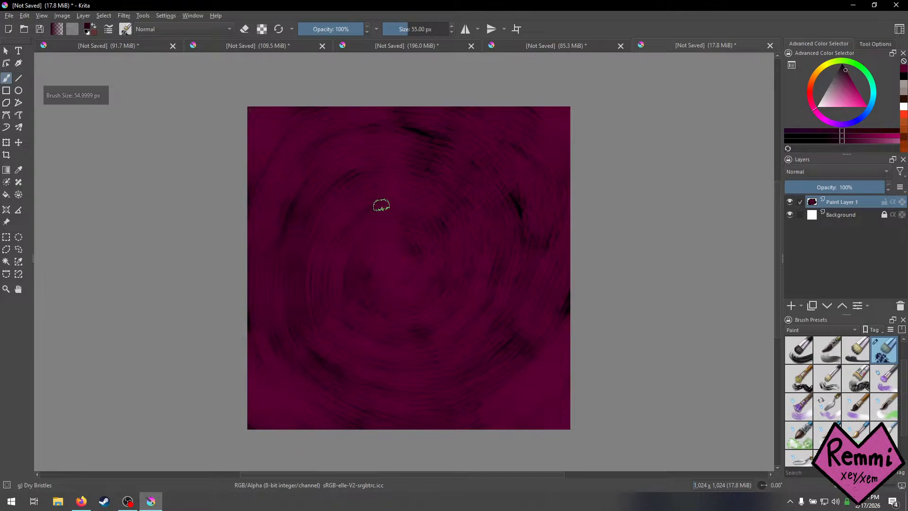
key("bracketleft")
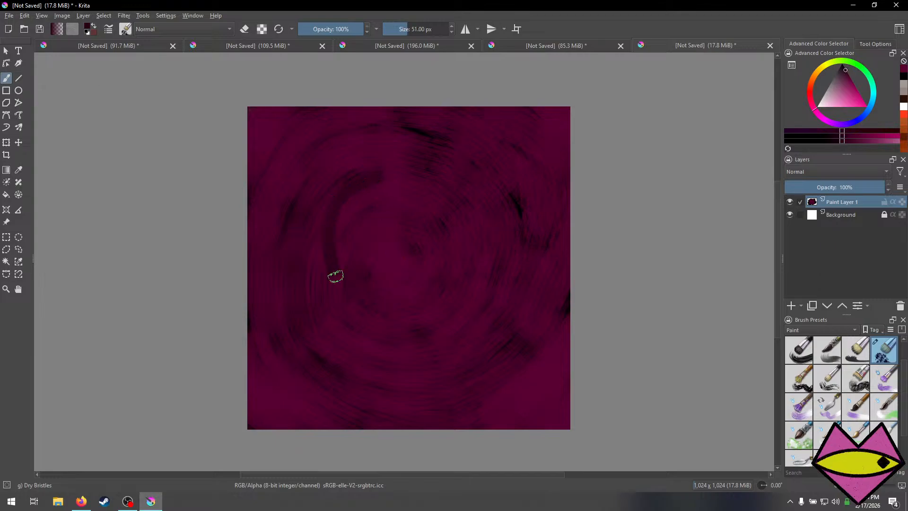
left_click(791, 306)
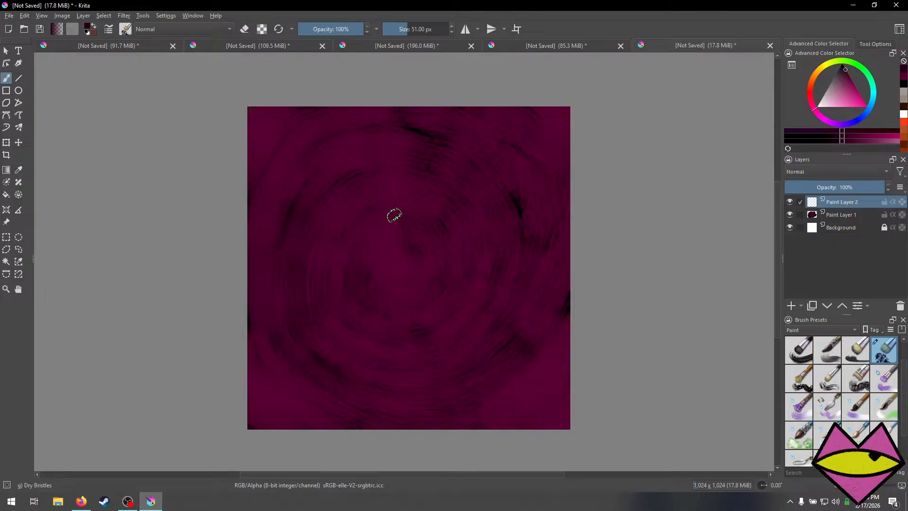
Sketch dark concentric rings in the middle of the canvas, redrawing the outer ring until it forms a large circle.
mouse_move(395, 215)
left_mouse_down()
mouse_move(370, 223)
mouse_move(356, 245)
mouse_move(358, 278)
mouse_move(381, 302)
mouse_move(434, 291)
mouse_move(452, 251)
mouse_move(428, 219)
mouse_move(384, 216)
mouse_move(361, 286)
mouse_move(446, 271)
mouse_move(376, 195)
mouse_move(365, 286)
mouse_move(424, 186)
mouse_move(347, 289)
mouse_move(377, 257)
mouse_move(367, 189)
mouse_move(344, 194)
mouse_move(312, 260)
mouse_move(329, 318)
mouse_move(371, 356)
mouse_move(435, 358)
mouse_move(486, 320)
mouse_move(511, 257)
left_mouse_up()
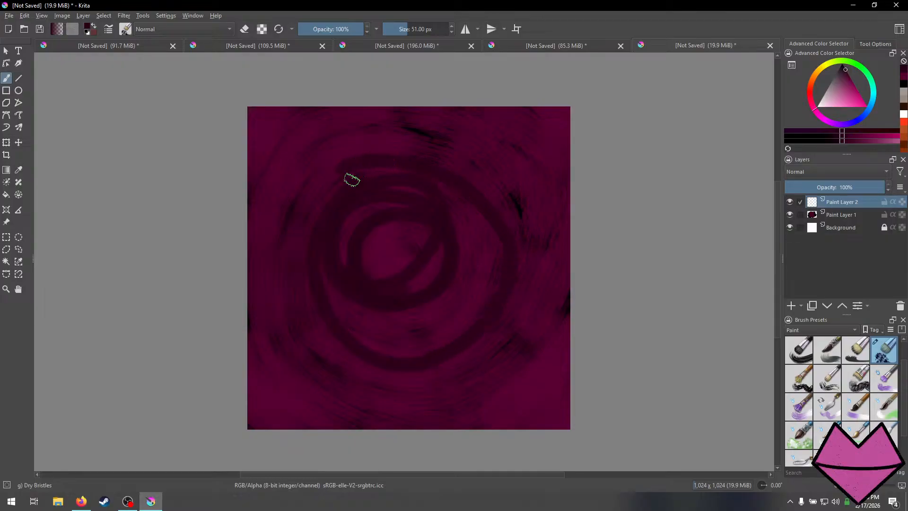
key("ctrl+z")
mouse_move(349, 166)
left_mouse_down()
mouse_move(307, 191)
mouse_move(291, 254)
mouse_move(301, 296)
mouse_move(336, 339)
mouse_move(387, 363)
mouse_move(435, 366)
mouse_move(475, 344)
mouse_move(501, 304)
mouse_move(503, 261)
mouse_move(471, 189)
left_mouse_up()
key("ctrl+z")
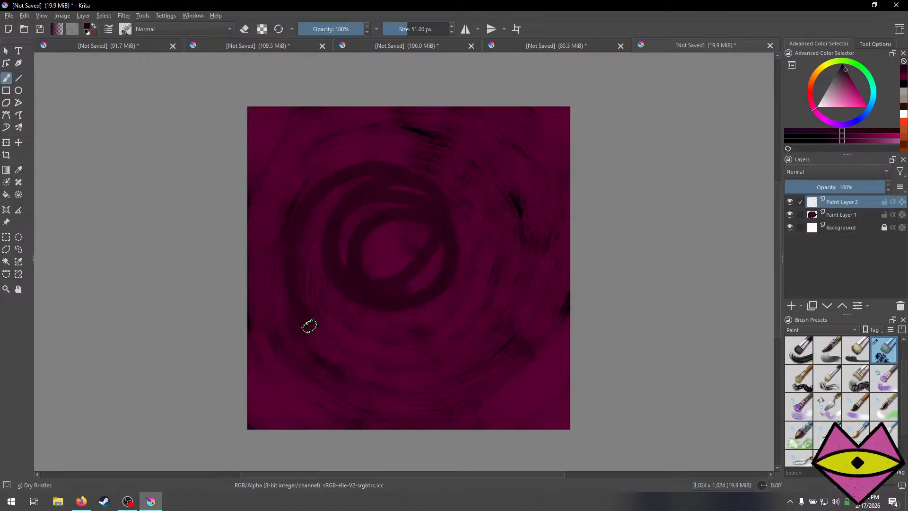
mouse_move(309, 326)
left_mouse_down()
mouse_move(337, 356)
mouse_move(378, 373)
mouse_move(439, 376)
mouse_move(487, 359)
mouse_move(523, 277)
mouse_move(517, 239)
mouse_move(495, 203)
left_mouse_up()
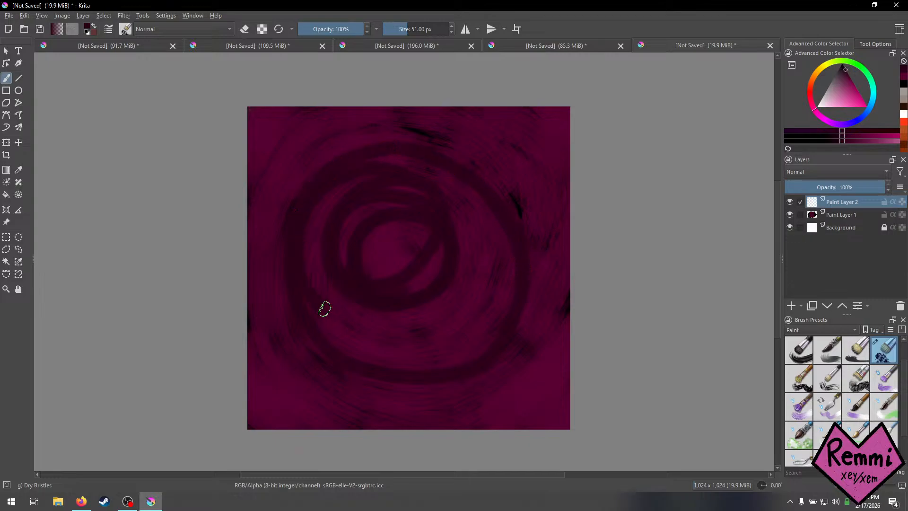
Enlarge the brush to 73 px and fill the large circle completely with the dark magenta.
left_click_drag(324, 309, 355, 281)
key("bracketright")
key("bracketright")
key("bracketright")
key("bracketright")
key("bracketright")
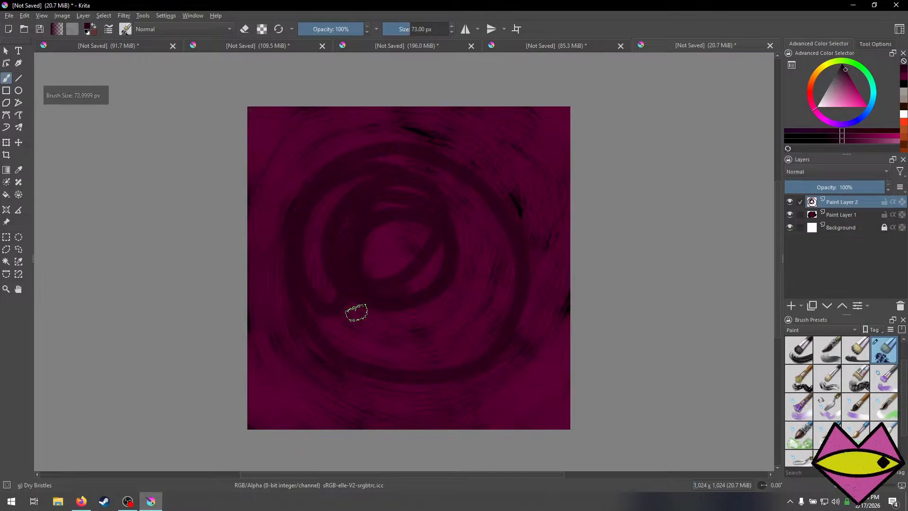
mouse_move(356, 312)
left_mouse_down()
mouse_move(334, 292)
mouse_move(359, 332)
mouse_move(333, 319)
mouse_move(312, 266)
mouse_move(336, 211)
left_mouse_up()
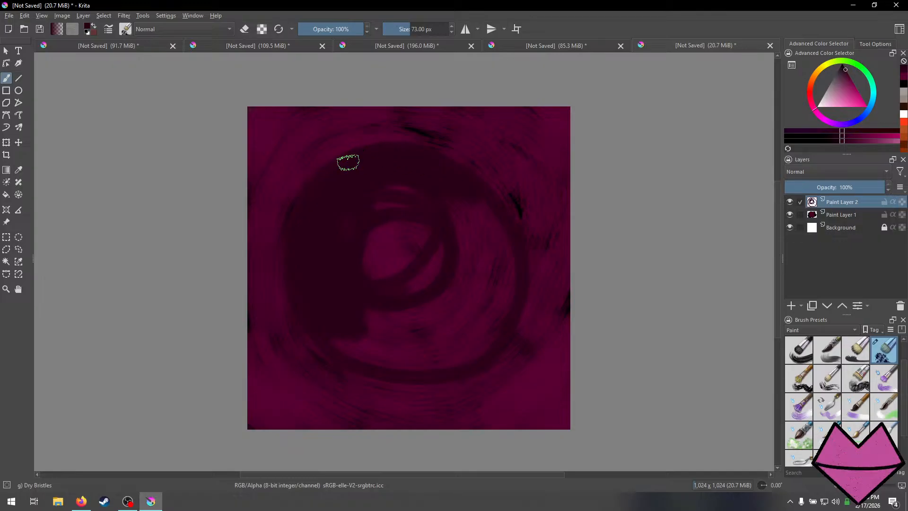
mouse_move(463, 191)
left_mouse_down()
mouse_move(504, 254)
mouse_move(493, 297)
mouse_move(501, 278)
mouse_move(508, 274)
mouse_move(511, 286)
mouse_move(467, 346)
left_mouse_up()
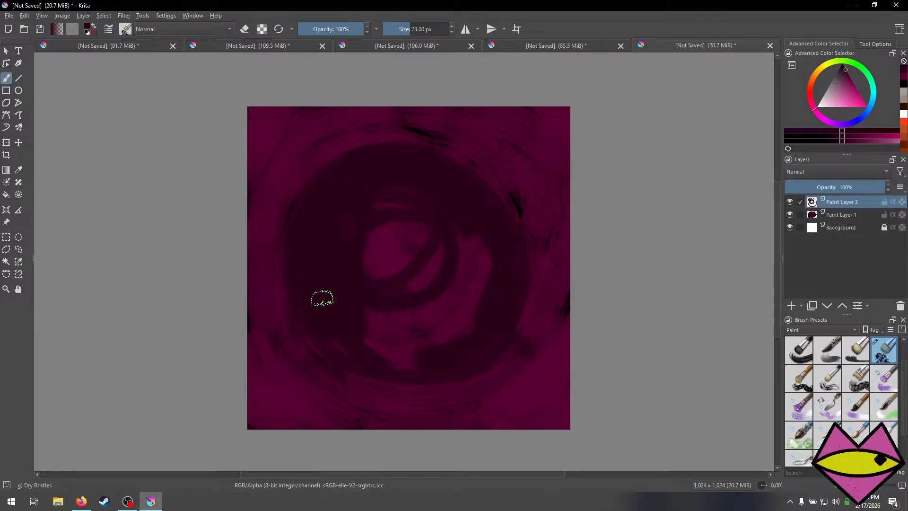
mouse_move(342, 335)
left_mouse_down()
mouse_move(376, 359)
mouse_move(411, 363)
mouse_move(360, 264)
mouse_move(369, 292)
left_mouse_up()
mouse_move(383, 195)
left_mouse_down()
mouse_move(398, 332)
mouse_move(410, 337)
mouse_move(445, 215)
mouse_move(462, 319)
mouse_move(478, 320)
mouse_move(497, 238)
left_mouse_up()
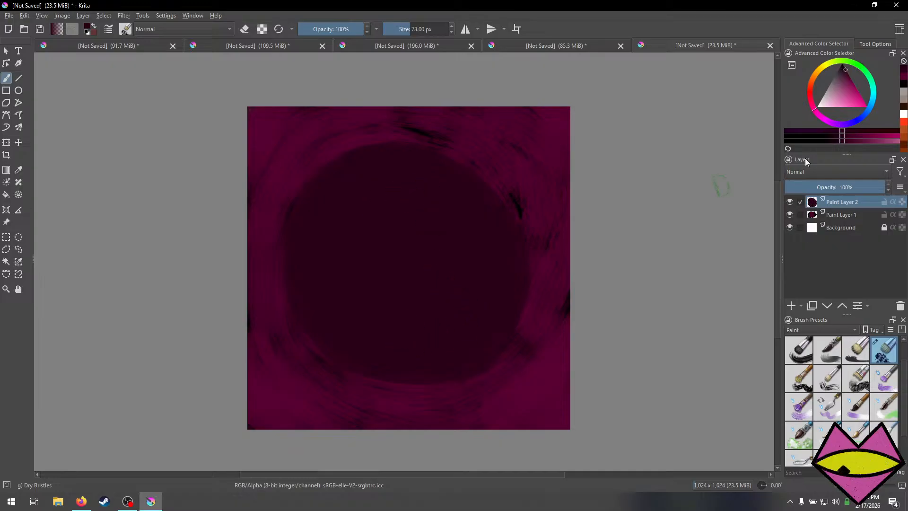
Choose a near-black magenta and repaint the whole disc out to its edge.
left_click(845, 67)
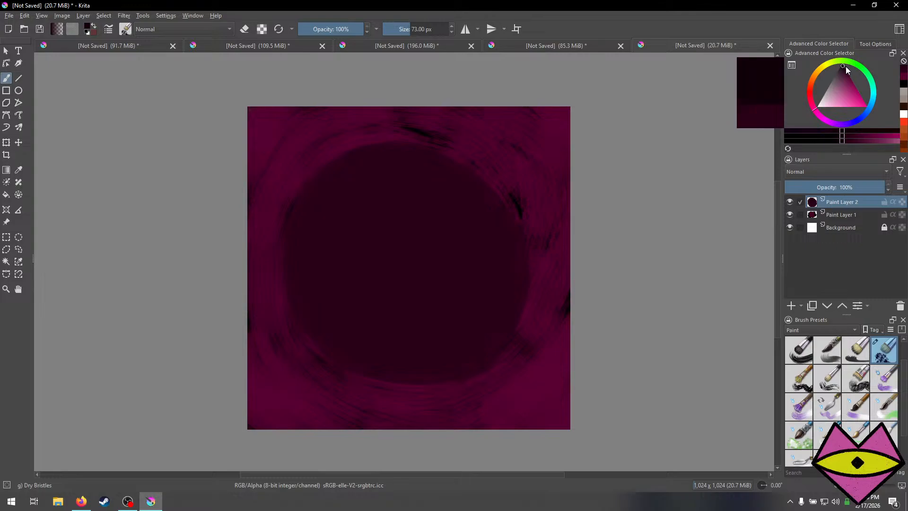
mouse_move(414, 191)
left_mouse_down()
mouse_move(361, 298)
mouse_move(409, 250)
left_mouse_up()
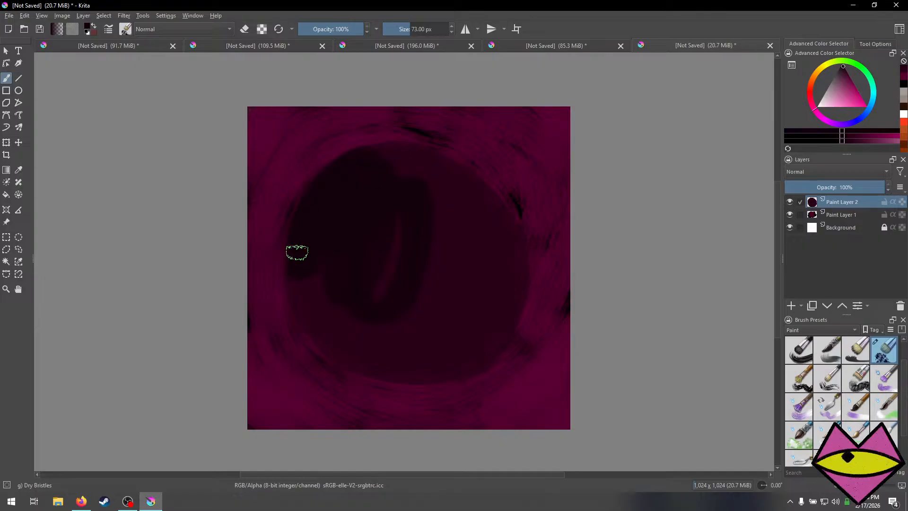
mouse_move(298, 294)
left_mouse_down()
mouse_move(312, 318)
mouse_move(378, 367)
mouse_move(359, 355)
mouse_move(410, 369)
mouse_move(347, 352)
mouse_move(403, 372)
mouse_move(361, 363)
mouse_move(349, 359)
mouse_move(438, 377)
mouse_move(428, 372)
mouse_move(466, 371)
mouse_move(449, 371)
mouse_move(478, 366)
mouse_move(502, 345)
mouse_move(478, 361)
mouse_move(520, 293)
mouse_move(496, 327)
mouse_move(519, 279)
mouse_move(513, 229)
mouse_move(471, 176)
mouse_move(433, 157)
left_mouse_up()
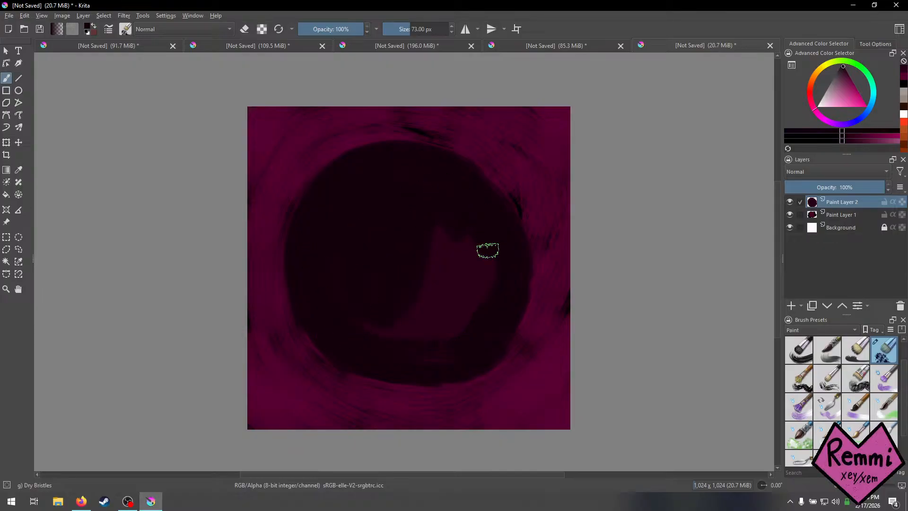
mouse_move(413, 359)
left_mouse_down()
mouse_move(483, 258)
mouse_move(450, 288)
mouse_move(462, 218)
mouse_move(420, 318)
left_mouse_up()
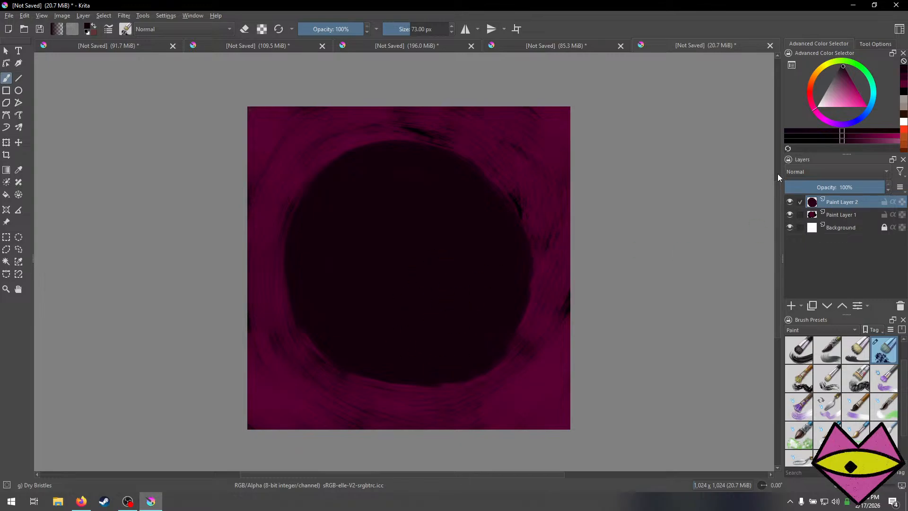
Choose a fully saturated lime green and reduce the brush to 20 px.
left_click(838, 83)
left_click_drag(840, 61, 861, 103)
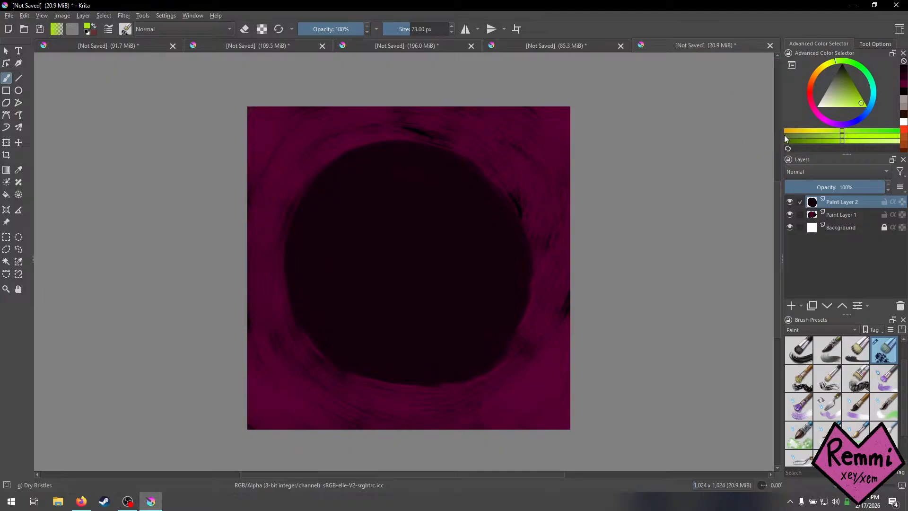
key("bracketleft")
key("bracketleft")
key("bracketleft")
key("bracketleft")
key("bracketleft")
key("bracketleft")
key("bracketleft")
key("bracketleft")
key("bracketleft")
key("bracketleft")
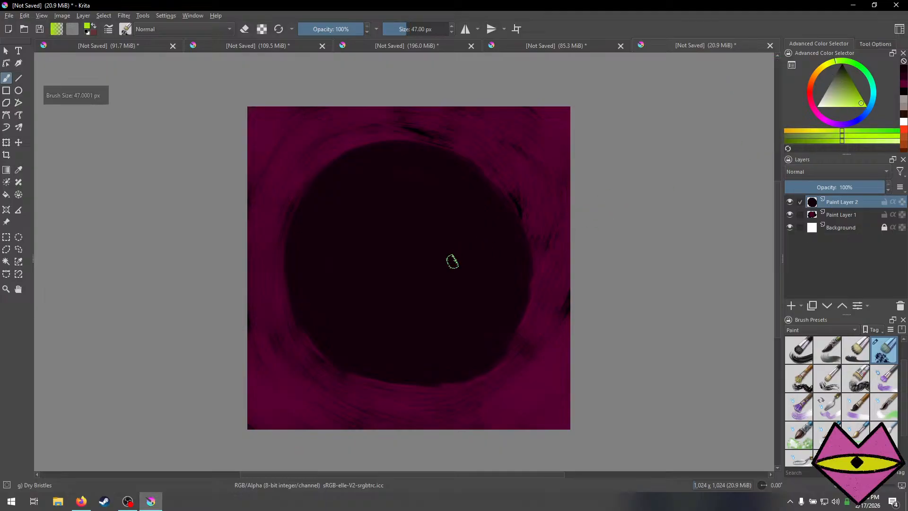
key("bracketleft")
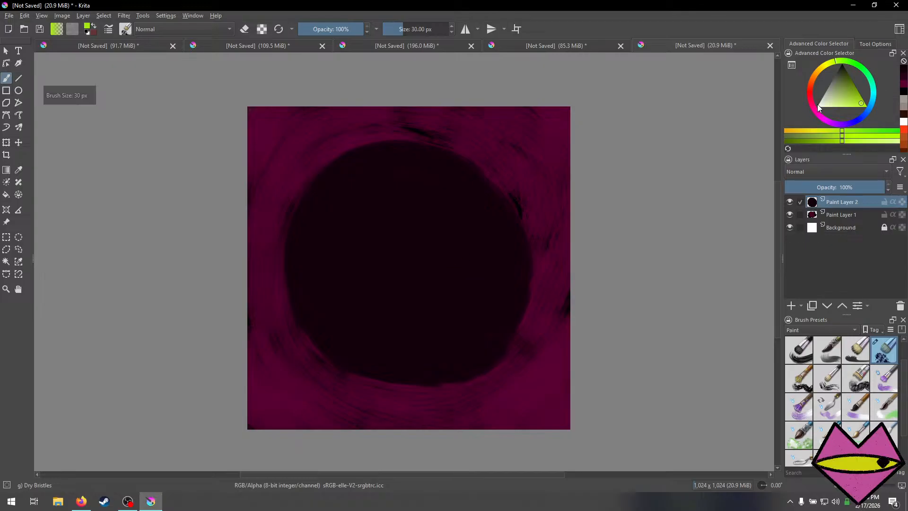
left_click_drag(856, 103, 877, 112)
key("bracketleft")
key("bracketleft")
key("bracketleft")
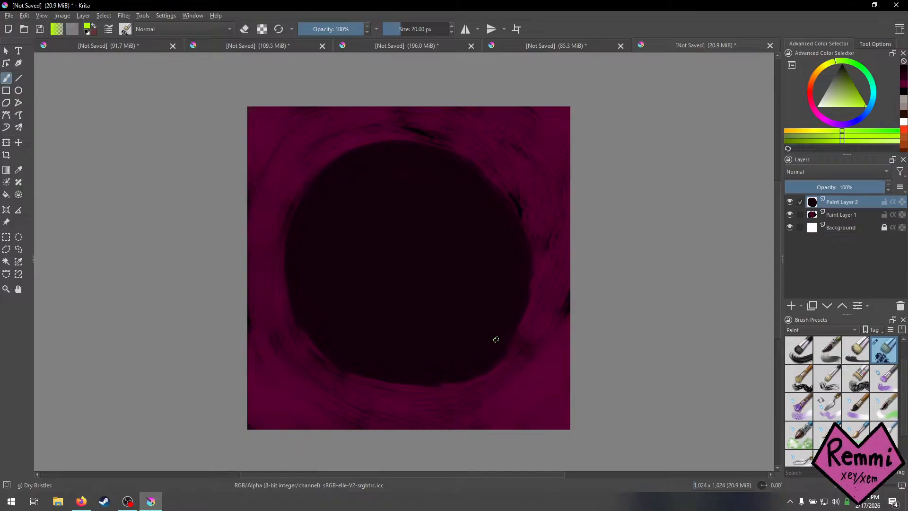
Undo a trial lime stroke and paint white highlight arcs along the disc's lower-right and upper-left edges.
left_click_drag(498, 334, 492, 339)
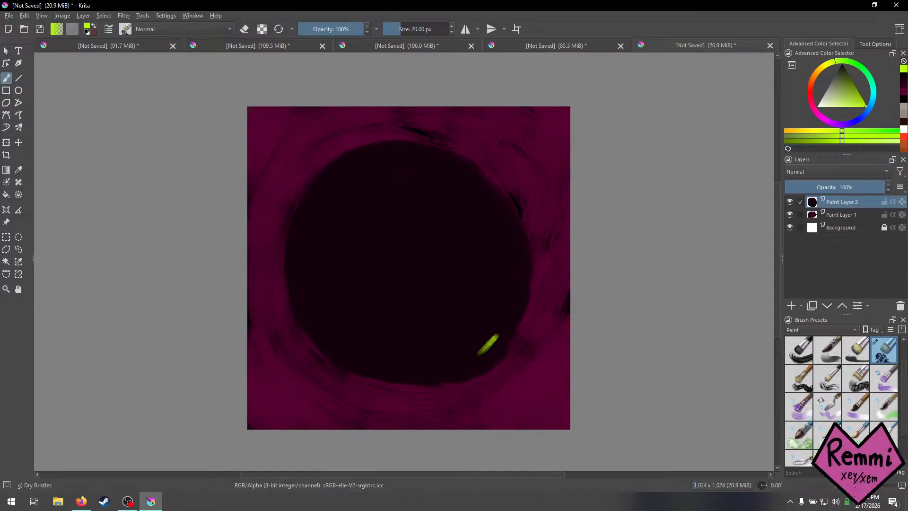
key("ctrl+z")
left_click_drag(847, 88, 801, 110)
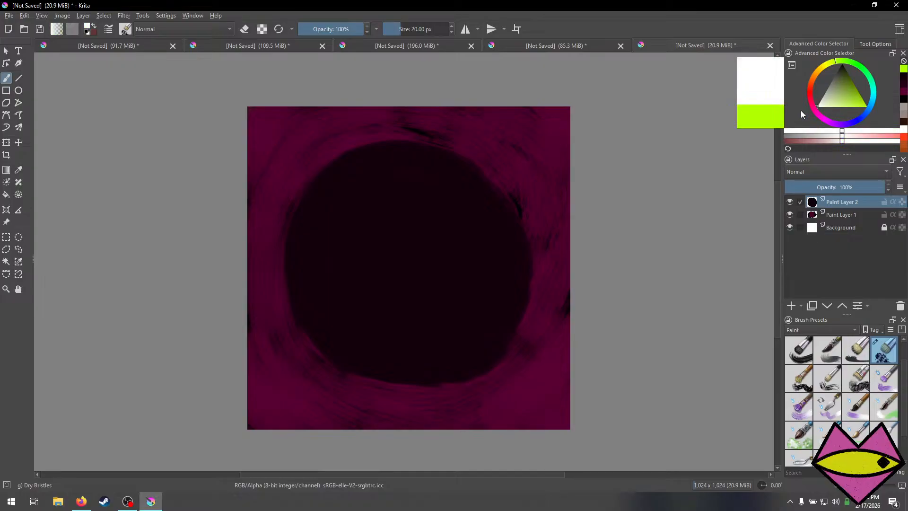
left_click_drag(496, 336, 454, 358)
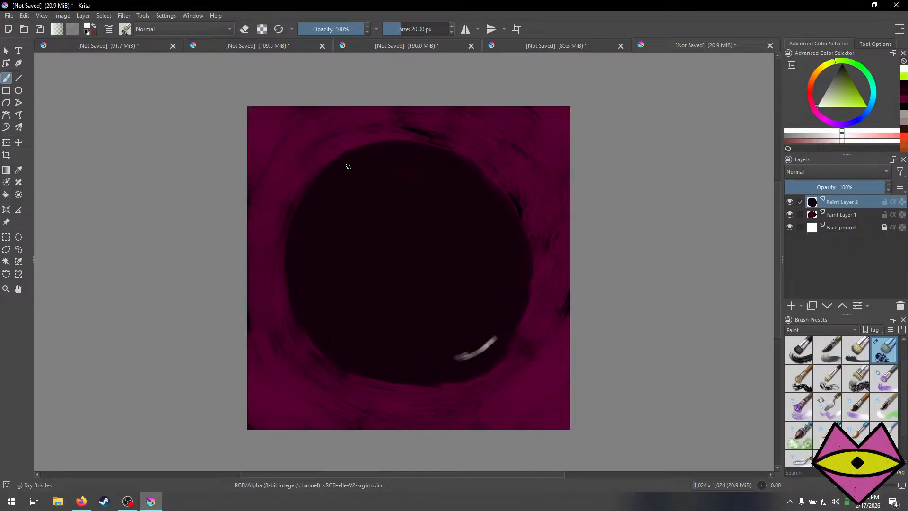
left_click_drag(314, 197, 347, 164)
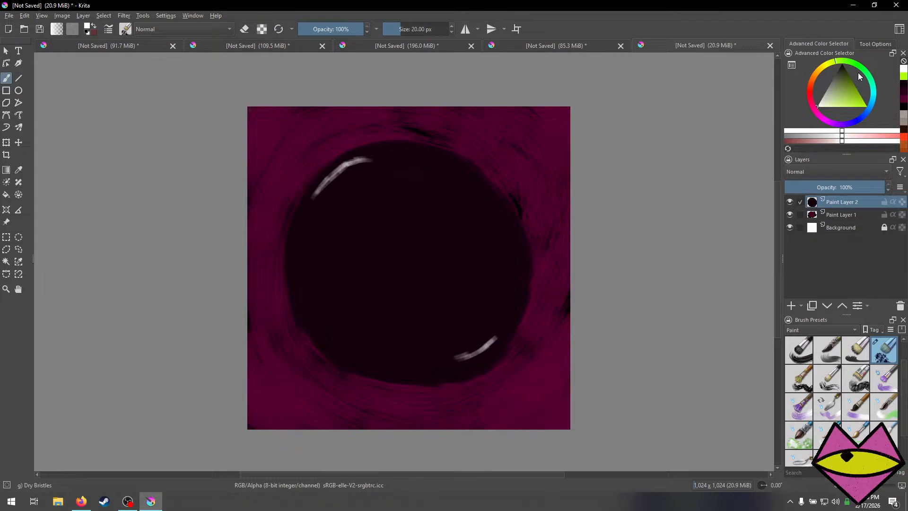
Try black shading and a muted green accent along the disc's lower-right edge.
left_click(841, 70)
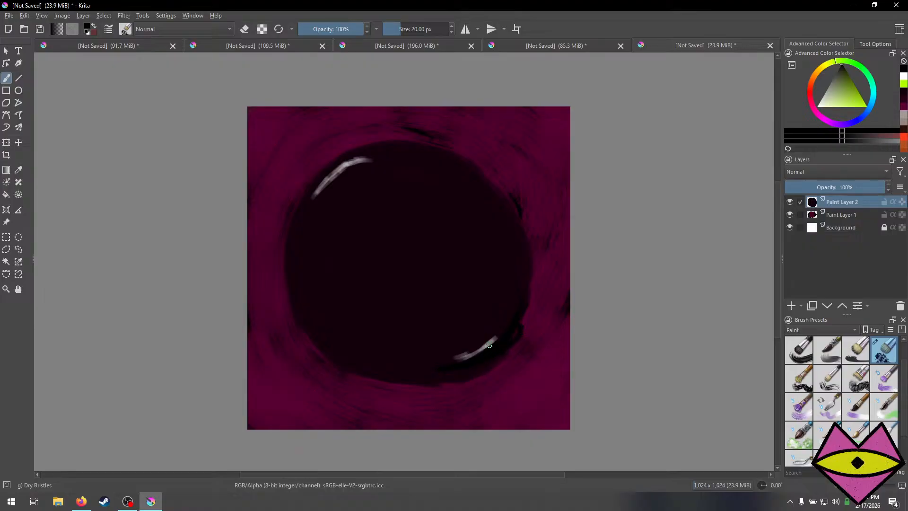
mouse_move(490, 345)
left_mouse_down()
mouse_move(443, 373)
mouse_move(491, 354)
mouse_move(518, 312)
mouse_move(448, 372)
left_mouse_up()
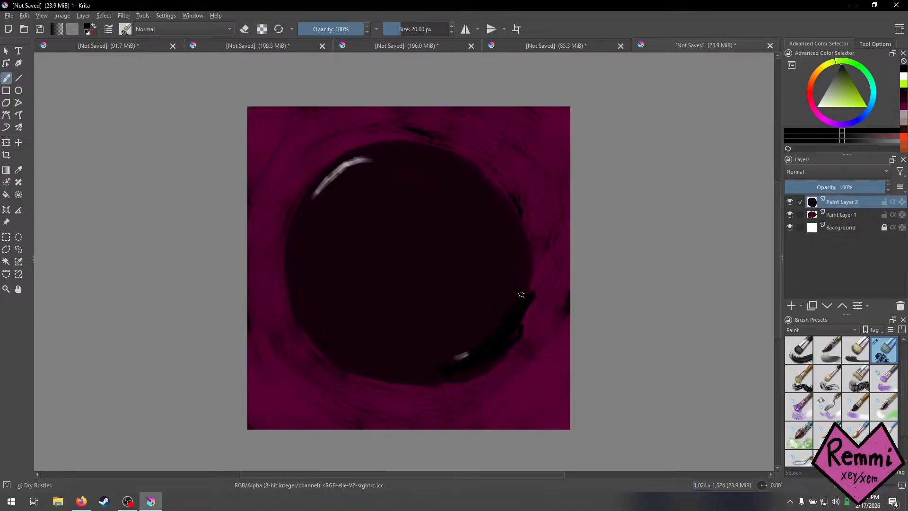
right_click(520, 294)
left_click(515, 293)
left_click(533, 168)
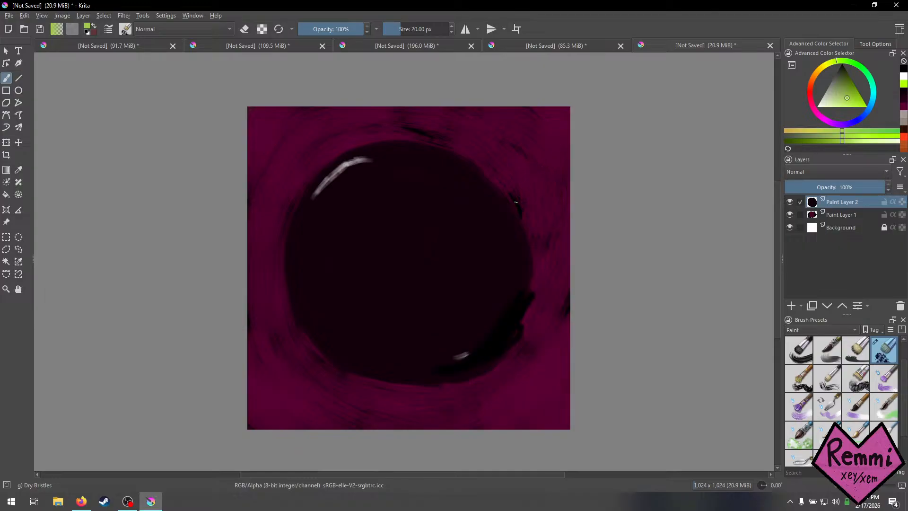
key("ctrl+z")
left_click_drag(520, 297, 503, 332)
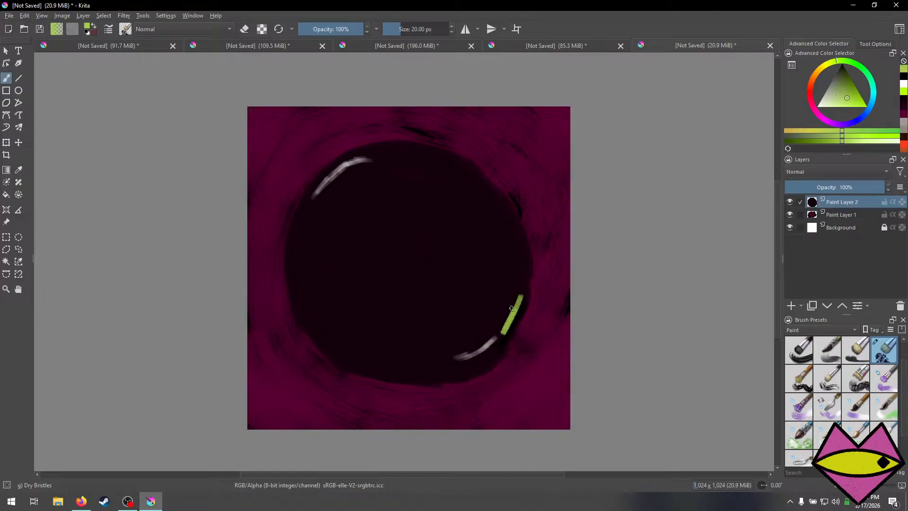
key("ctrl+z")
Switch to black and paint a shadow along the disc's lower-right edge, covering the white highlight there.
left_click_drag(839, 81, 842, 65)
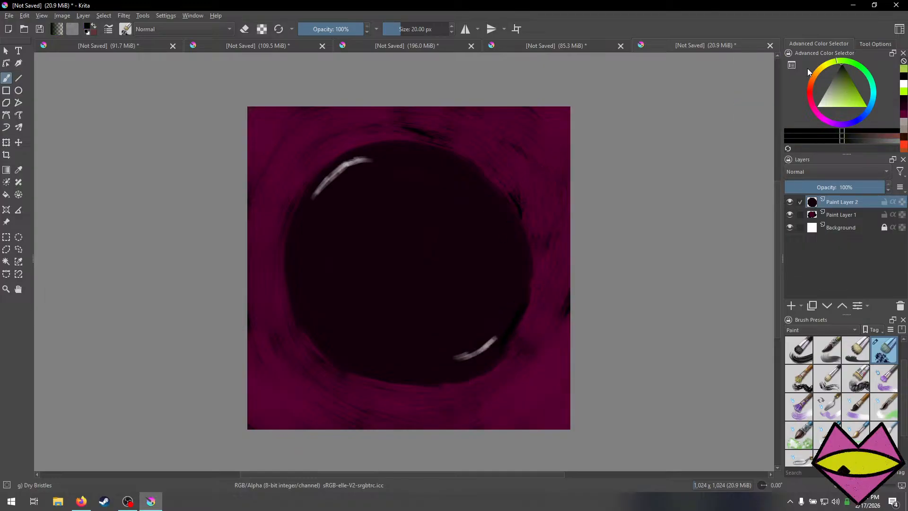
left_click_drag(488, 346, 502, 325)
mouse_move(468, 359)
left_mouse_down()
mouse_move(447, 356)
mouse_move(500, 340)
mouse_move(434, 366)
left_mouse_up()
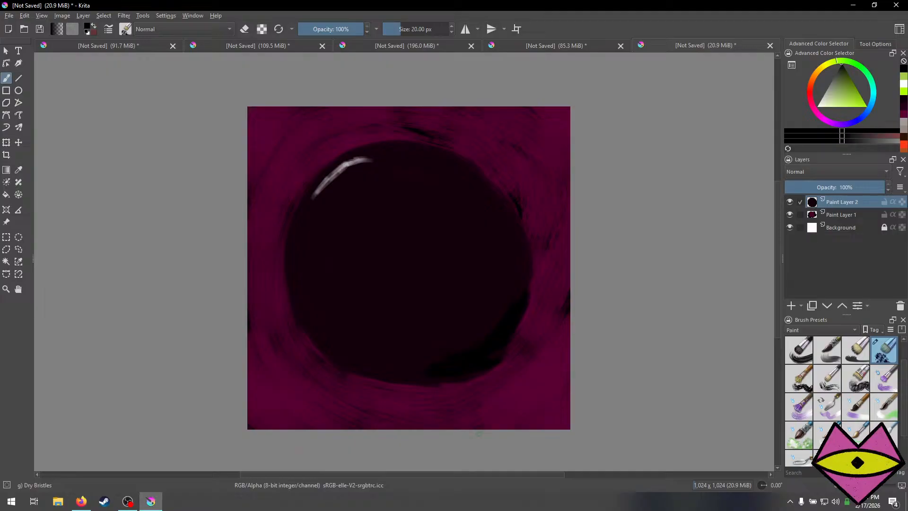
Pick the bright lime from the color history and paint two slanted, almond-shaped eyes on the lower half of the disc.
left_click(903, 79)
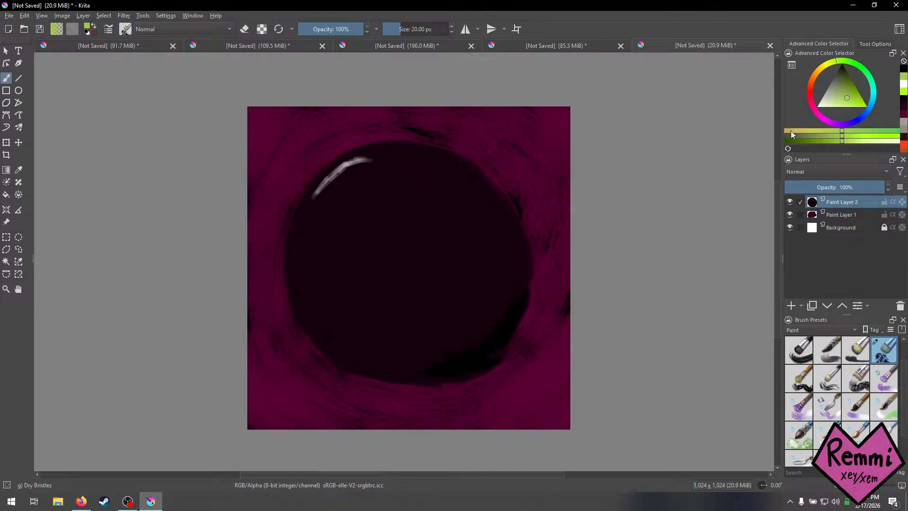
left_click(903, 93)
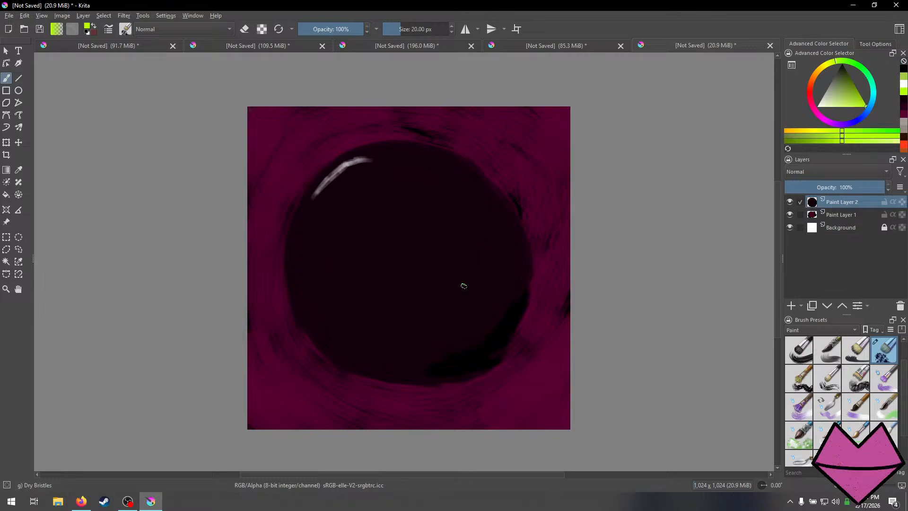
left_click_drag(482, 309, 500, 298)
mouse_move(467, 323)
left_mouse_down()
mouse_move(503, 297)
mouse_move(472, 318)
left_mouse_up()
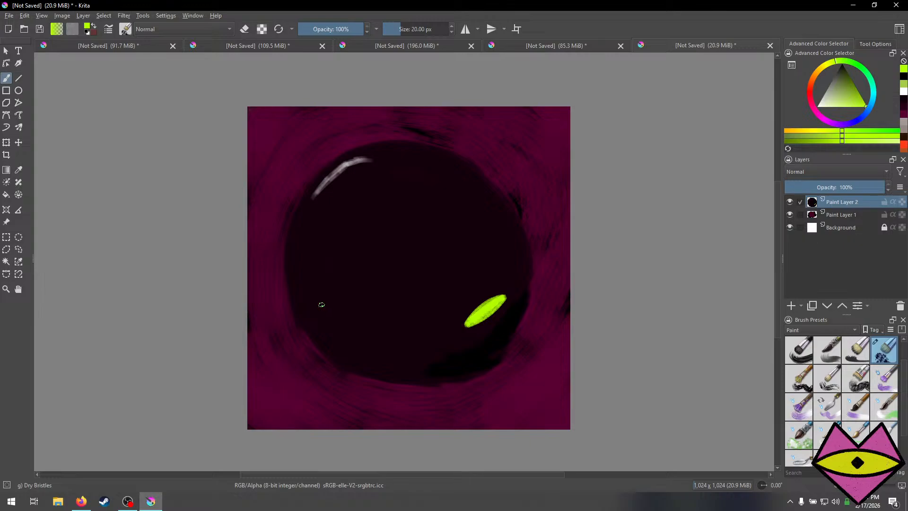
mouse_move(329, 300)
left_mouse_down()
mouse_move(350, 302)
mouse_move(364, 316)
left_mouse_up()
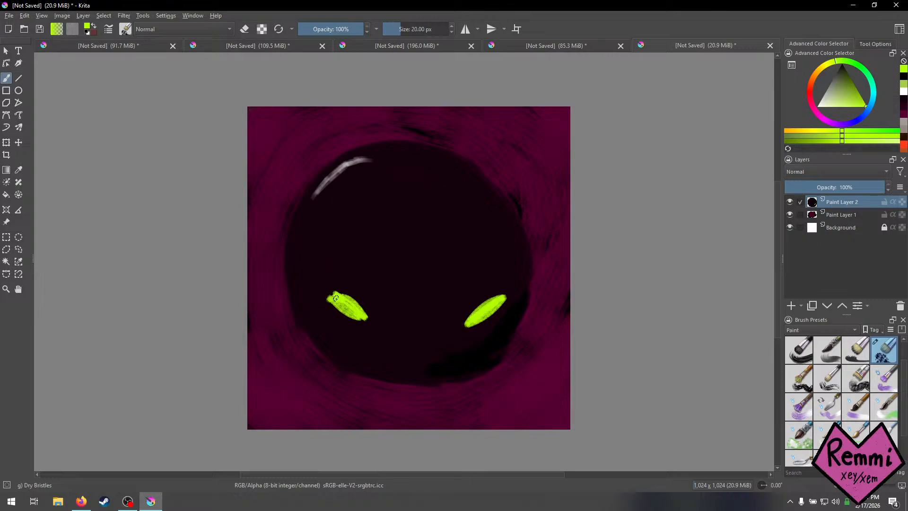
mouse_move(335, 298)
left_mouse_down()
mouse_move(361, 312)
mouse_move(350, 316)
left_mouse_up()
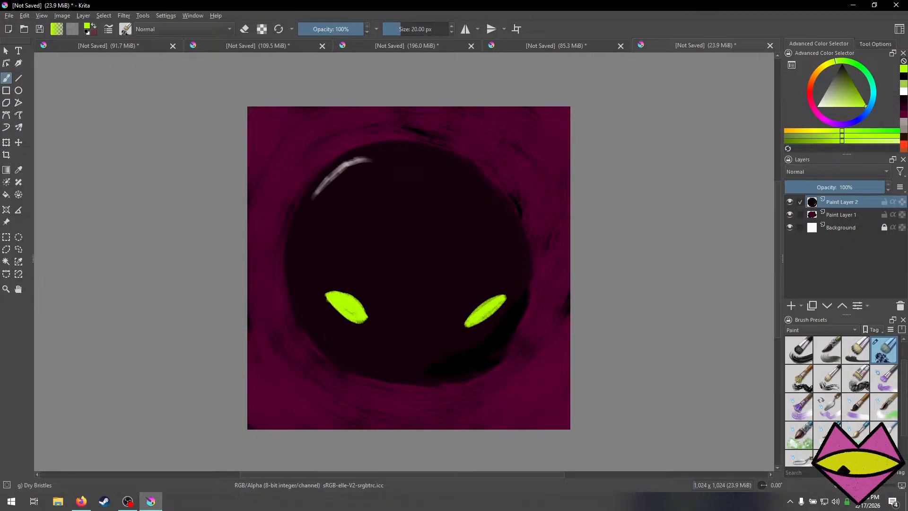
Paint seven slim almond-shaped lime eyes at varied angles across the disc's upper half and centre.
mouse_move(456, 229)
left_mouse_down()
mouse_move(449, 234)
mouse_move(469, 231)
left_mouse_up()
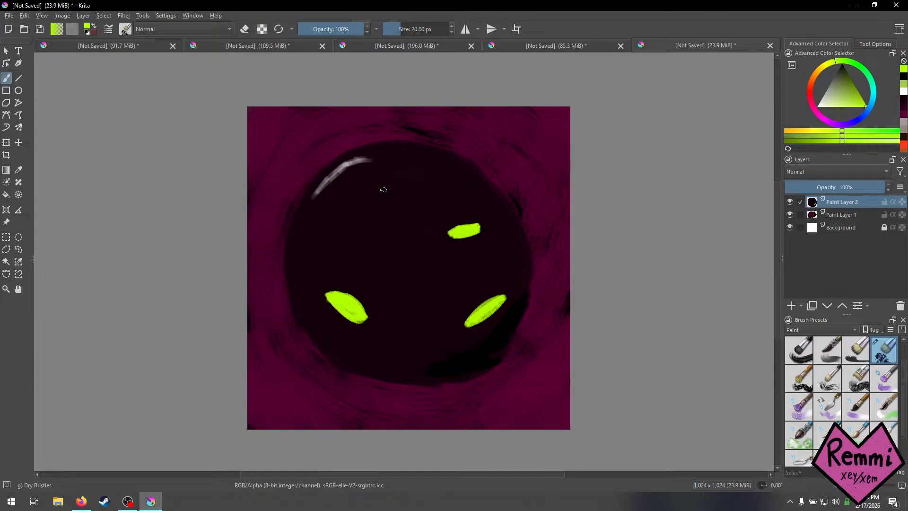
mouse_move(398, 188)
left_mouse_down()
mouse_move(410, 191)
mouse_move(369, 189)
mouse_move(403, 191)
mouse_move(376, 192)
mouse_move(399, 192)
mouse_move(380, 191)
mouse_move(353, 225)
mouse_move(370, 219)
left_mouse_up()
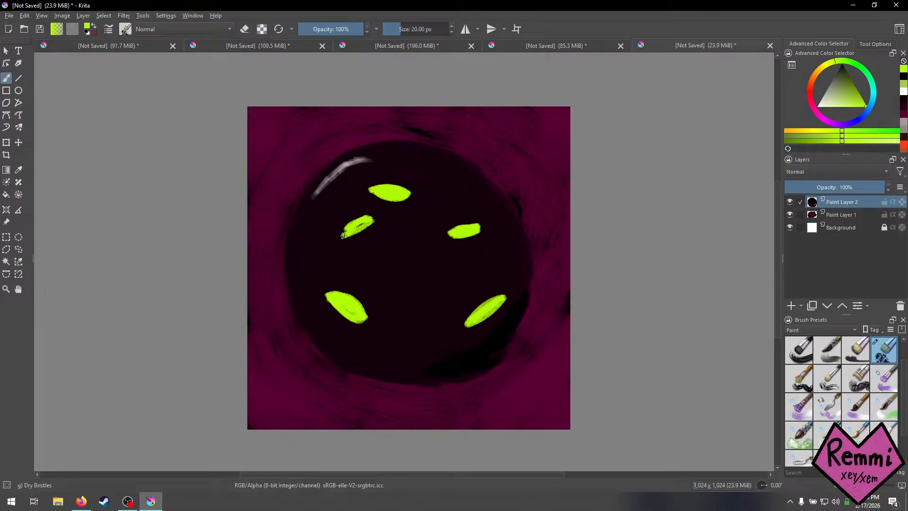
mouse_move(373, 217)
left_mouse_down()
mouse_move(339, 235)
mouse_move(376, 215)
left_mouse_up()
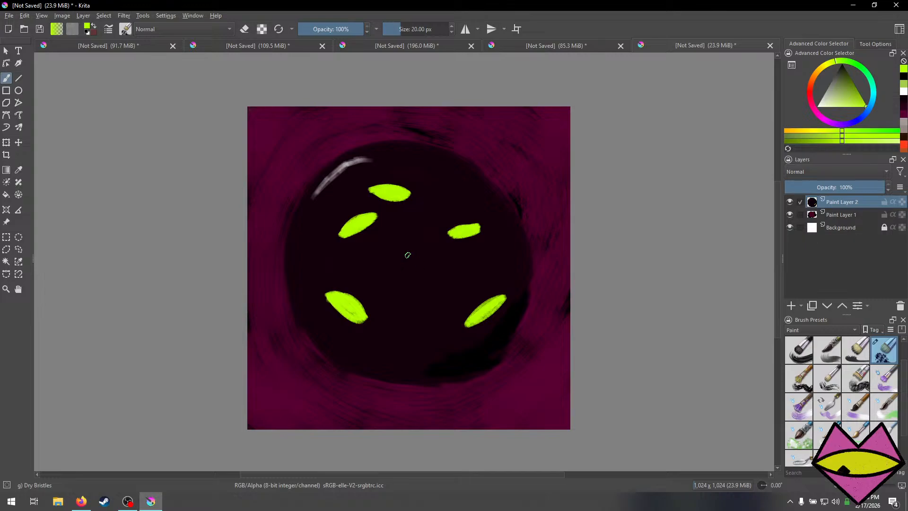
mouse_move(399, 252)
left_mouse_down()
mouse_move(436, 253)
mouse_move(397, 249)
mouse_move(411, 260)
mouse_move(434, 256)
mouse_move(424, 253)
left_mouse_up()
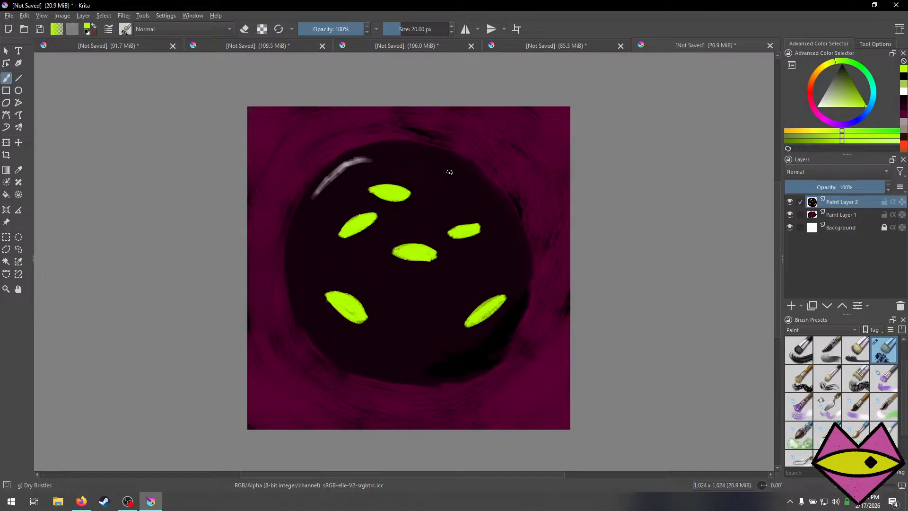
mouse_move(449, 167)
left_mouse_down()
mouse_move(466, 186)
mouse_move(457, 171)
mouse_move(435, 169)
mouse_move(466, 186)
mouse_move(447, 169)
mouse_move(463, 185)
mouse_move(454, 181)
mouse_move(461, 206)
left_mouse_up()
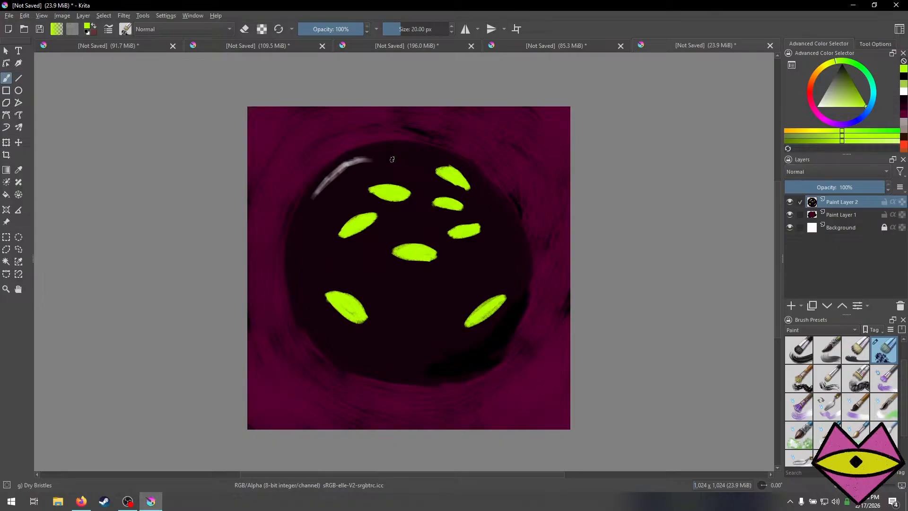
mouse_move(345, 183)
left_mouse_down()
mouse_move(362, 176)
mouse_move(337, 191)
mouse_move(351, 196)
mouse_move(352, 184)
left_mouse_up()
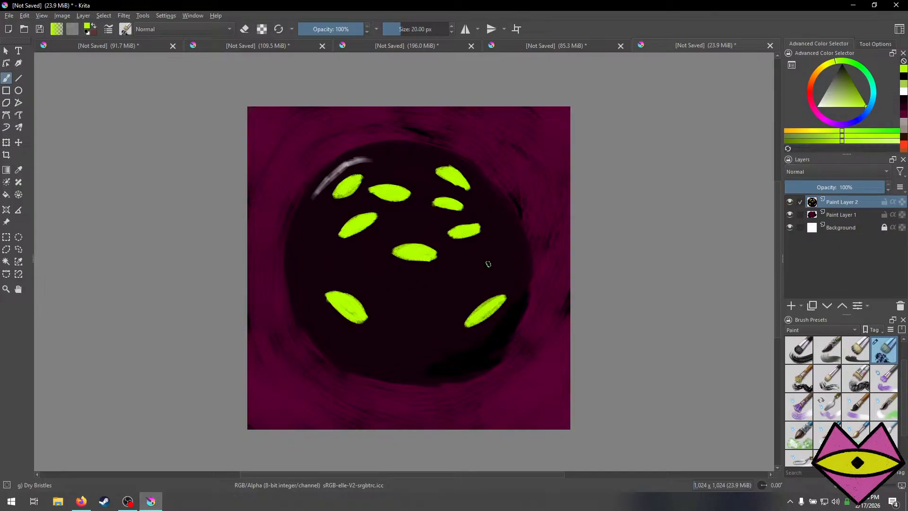
Add upright lime eyes near the right edge, above the centre and right of the centre, plus a slanted one left of the centre.
mouse_move(495, 244)
left_mouse_down()
mouse_move(507, 271)
mouse_move(504, 249)
mouse_move(493, 261)
mouse_move(495, 243)
mouse_move(502, 263)
left_mouse_up()
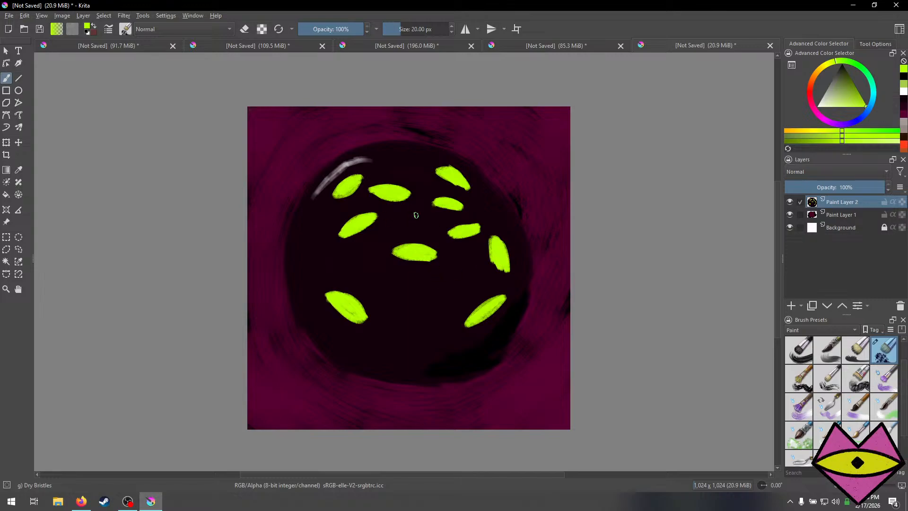
mouse_move(417, 202)
left_mouse_down()
mouse_move(417, 228)
mouse_move(419, 205)
left_mouse_up()
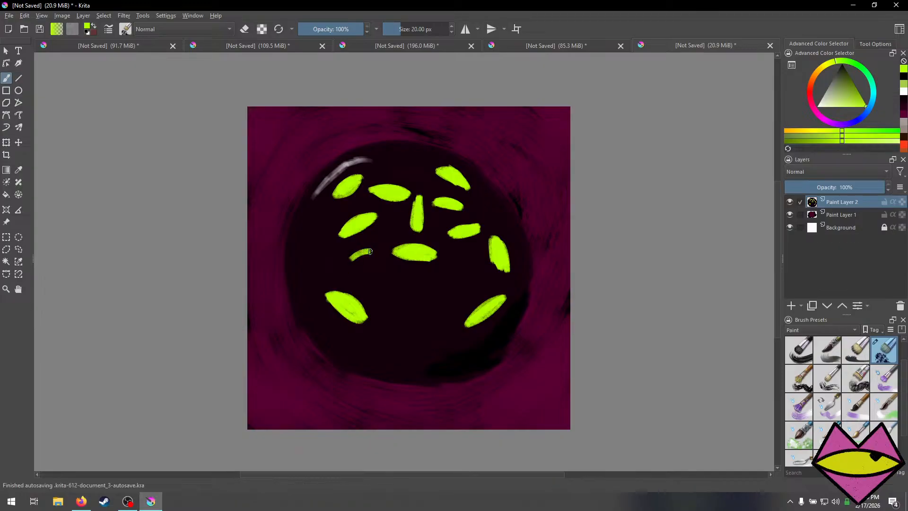
mouse_move(379, 256)
left_mouse_down()
mouse_move(363, 249)
mouse_move(348, 259)
mouse_move(378, 260)
mouse_move(351, 263)
left_mouse_up()
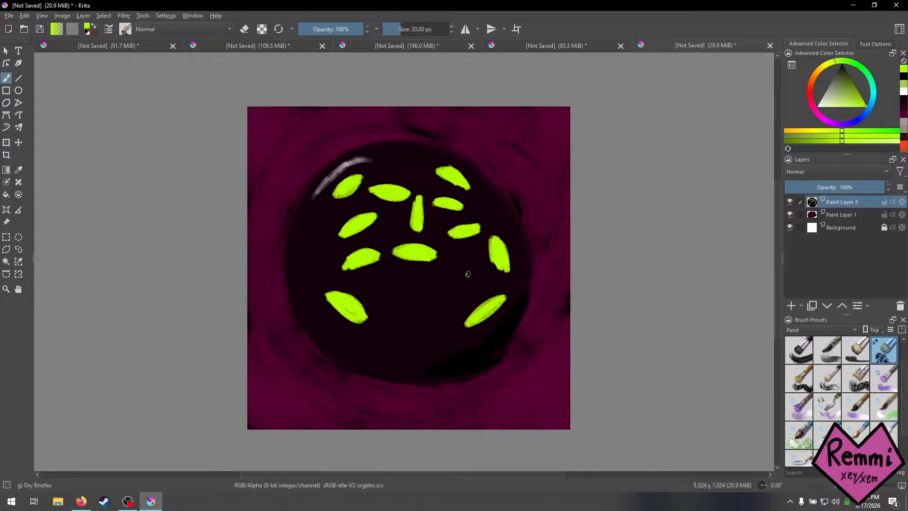
left_click_drag(465, 265, 465, 284)
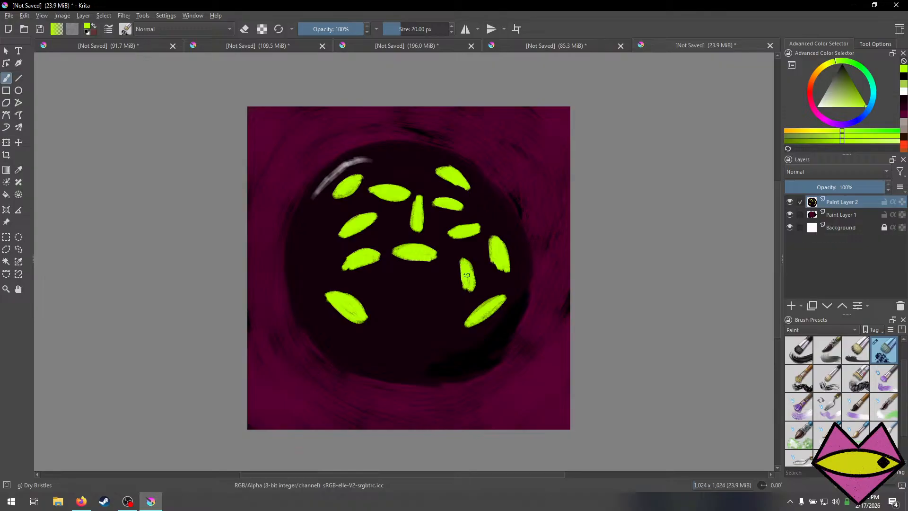
Paint a large, solid almond-shaped lime eye just below the disc's centre, undoing the stray stroke that joins it to the neighbouring eye.
mouse_move(404, 279)
left_mouse_down()
mouse_move(439, 288)
mouse_move(410, 278)
mouse_move(390, 284)
mouse_move(431, 283)
mouse_move(445, 295)
mouse_move(409, 280)
mouse_move(385, 285)
mouse_move(409, 284)
mouse_move(441, 313)
left_mouse_up()
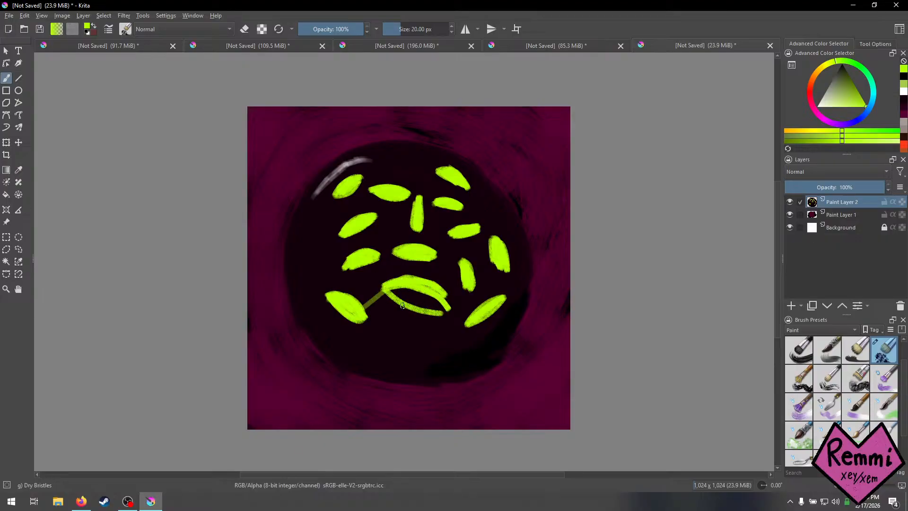
key("ctrl+z")
mouse_move(386, 287)
left_mouse_down()
mouse_move(439, 315)
mouse_move(401, 291)
mouse_move(439, 309)
mouse_move(427, 287)
mouse_move(450, 313)
mouse_move(405, 293)
mouse_move(420, 306)
mouse_move(394, 283)
mouse_move(421, 302)
left_mouse_up()
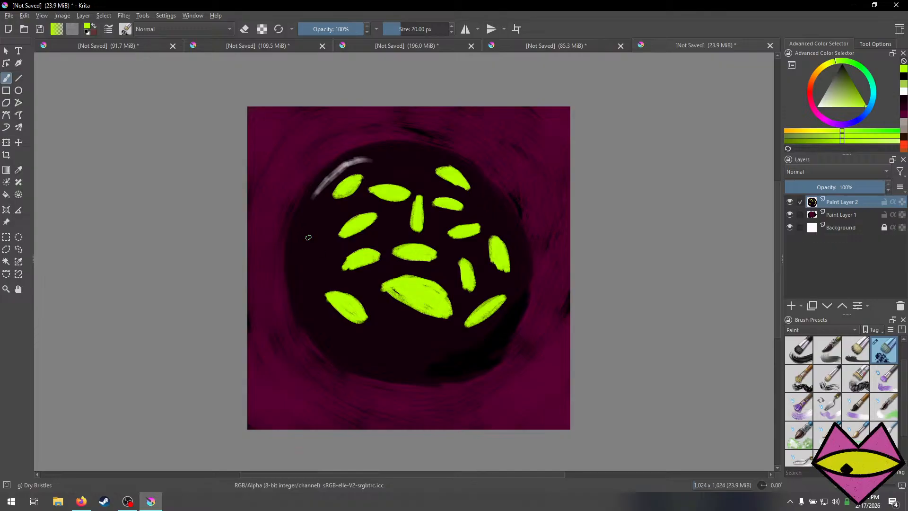
Paint slanted lime eyes at the disc's left edge and lower left, and a round eye at the lower right.
mouse_move(311, 249)
left_mouse_down()
mouse_move(299, 273)
mouse_move(325, 244)
mouse_move(307, 273)
left_mouse_up()
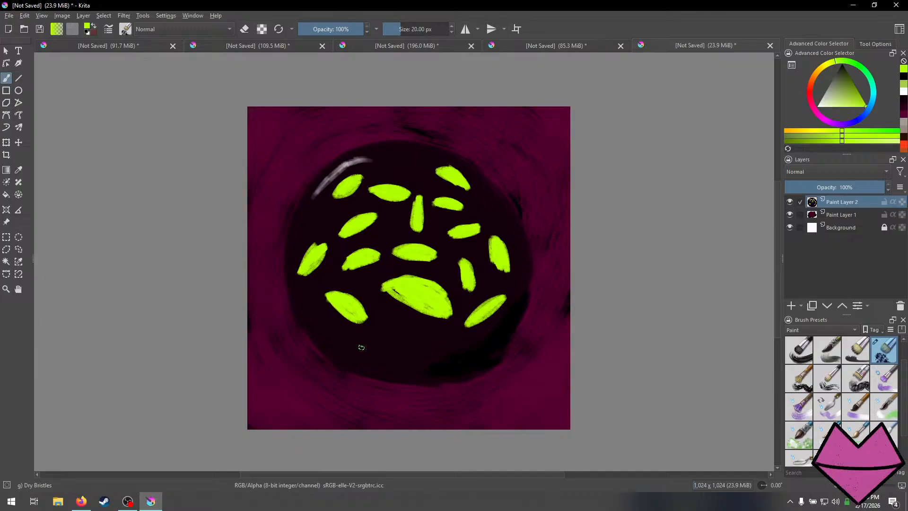
mouse_move(361, 347)
left_mouse_down()
mouse_move(398, 355)
mouse_move(353, 343)
mouse_move(395, 354)
mouse_move(354, 341)
mouse_move(373, 340)
mouse_move(399, 357)
mouse_move(360, 342)
left_mouse_up()
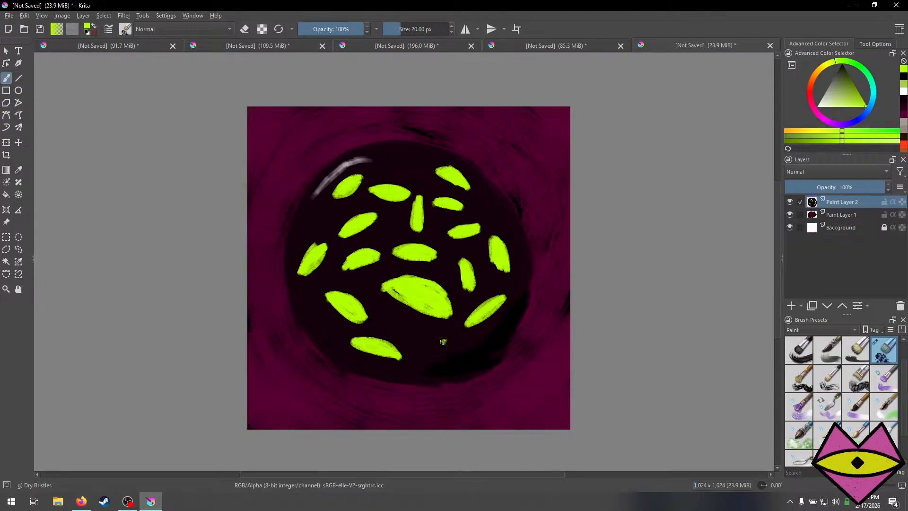
mouse_move(442, 341)
left_mouse_down()
mouse_move(456, 361)
mouse_move(437, 349)
mouse_move(439, 362)
mouse_move(446, 348)
left_mouse_up()
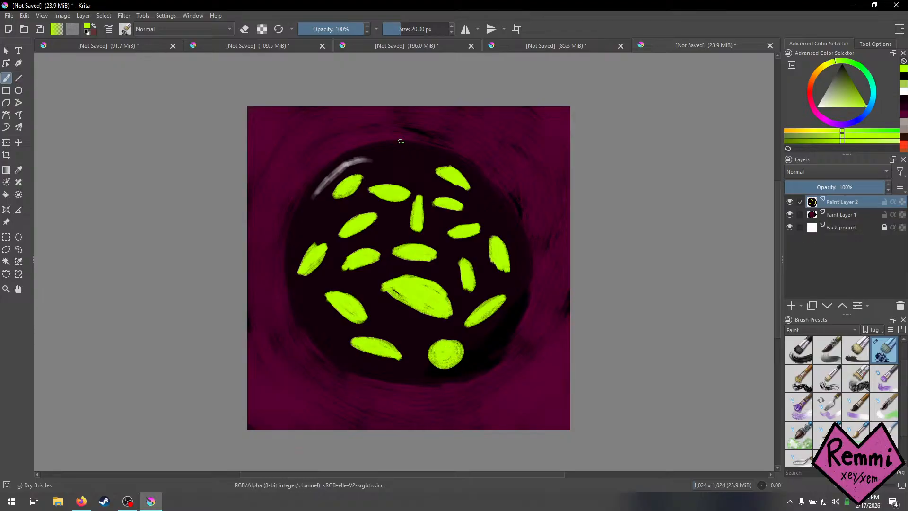
Fill gaps with small round and angular lime eyes at the disc's top, middle and lower right, and an oval one near the upper-right edge.
mouse_move(411, 159)
left_mouse_down()
mouse_move(396, 165)
mouse_move(423, 172)
mouse_move(407, 161)
mouse_move(410, 177)
mouse_move(405, 163)
mouse_move(416, 172)
mouse_move(411, 167)
left_mouse_up()
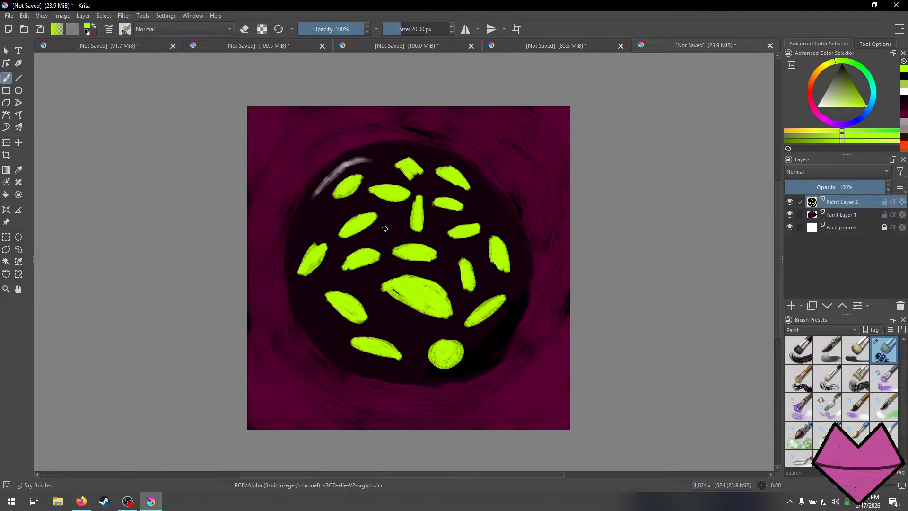
left_click_drag(387, 226, 386, 237)
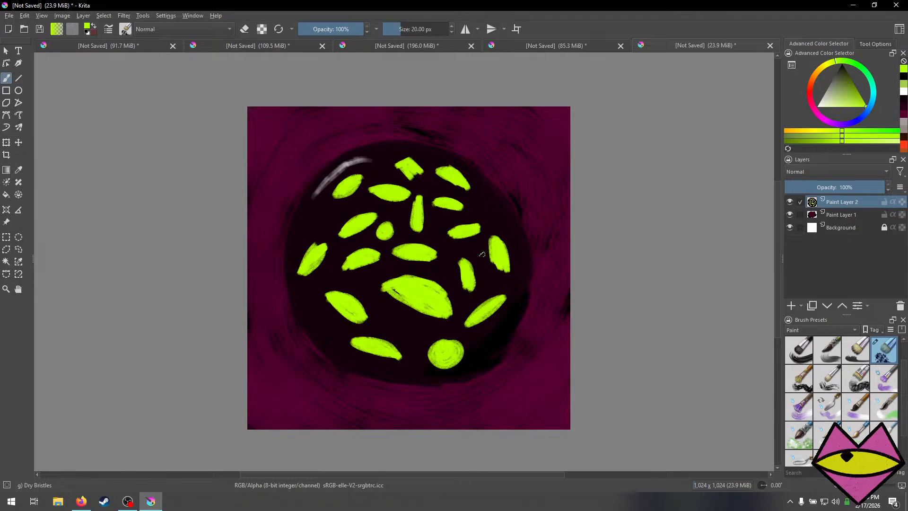
mouse_move(478, 245)
left_mouse_down()
mouse_move(471, 249)
mouse_move(478, 251)
left_mouse_up()
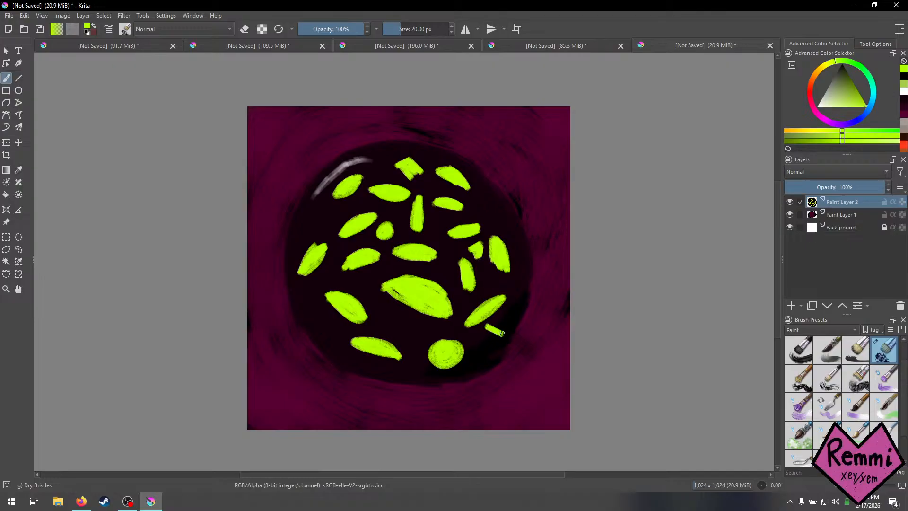
mouse_move(502, 333)
left_mouse_down()
mouse_move(475, 338)
mouse_move(483, 332)
left_mouse_up()
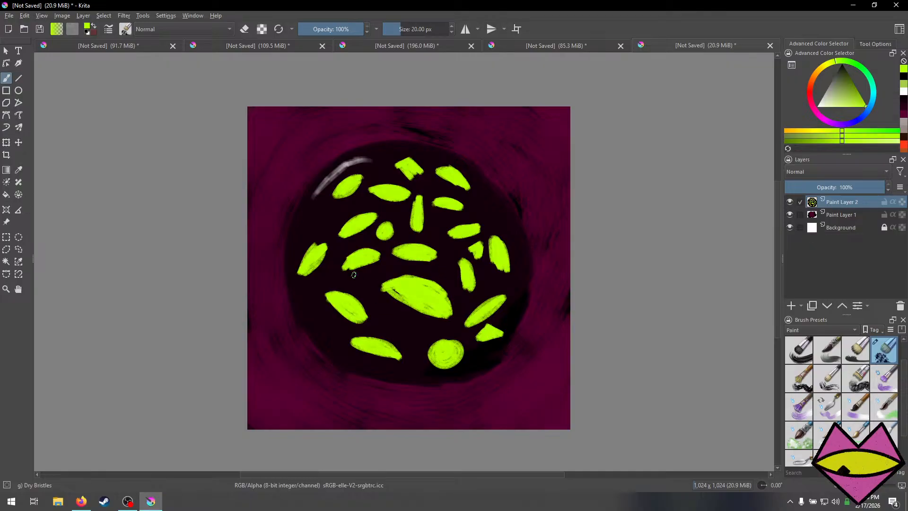
left_click_drag(362, 280, 367, 280)
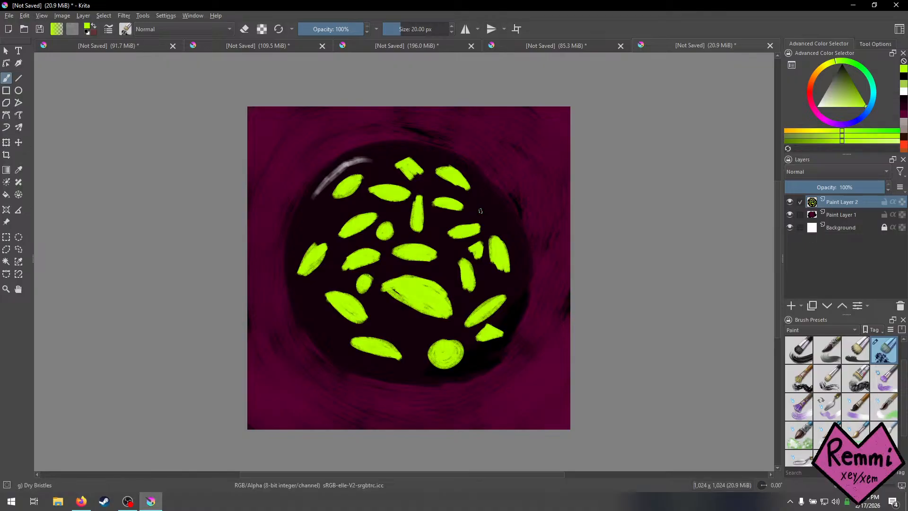
mouse_move(479, 211)
left_mouse_down()
mouse_move(490, 203)
mouse_move(496, 221)
left_mouse_up()
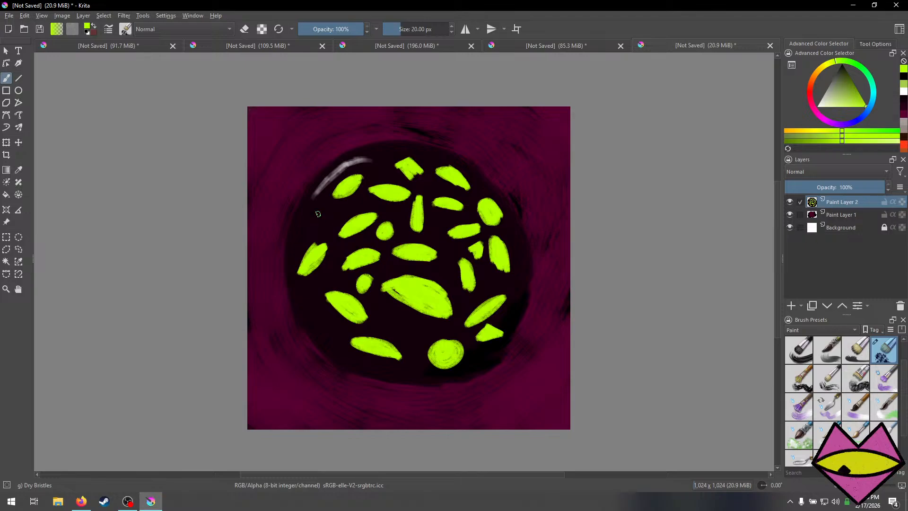
Fill the disc's left side with a triangular, a flat, a small angular and a small round lime eye.
mouse_move(334, 205)
left_mouse_down()
mouse_move(313, 200)
mouse_move(324, 212)
left_mouse_up()
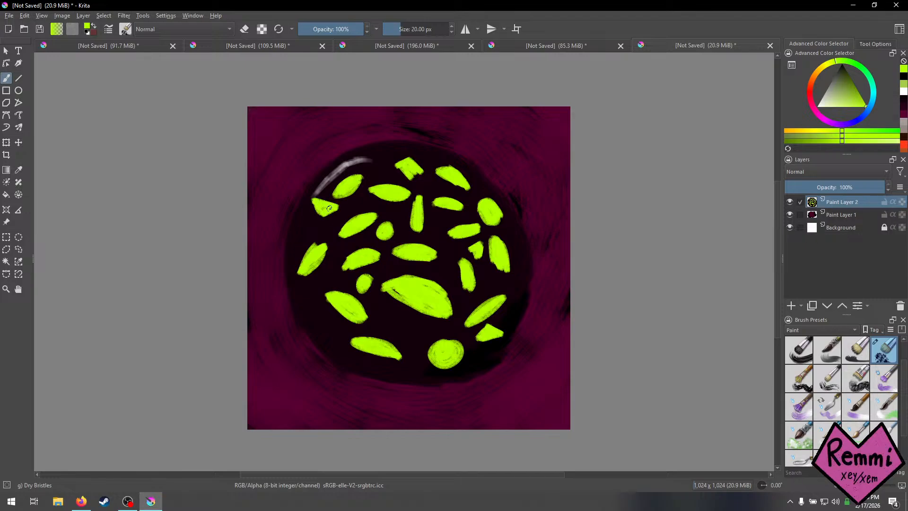
mouse_move(313, 228)
left_mouse_down()
mouse_move(299, 232)
mouse_move(326, 226)
mouse_move(298, 234)
mouse_move(327, 227)
left_mouse_up()
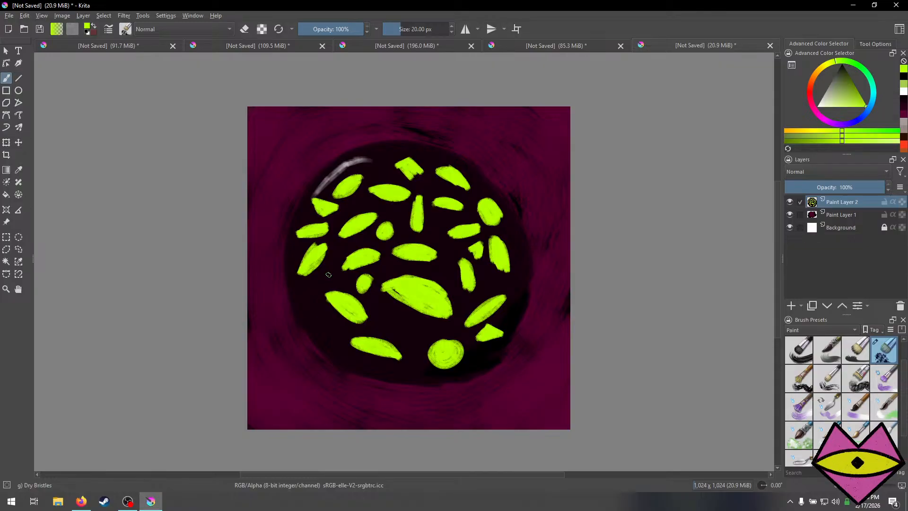
left_click_drag(330, 277, 334, 277)
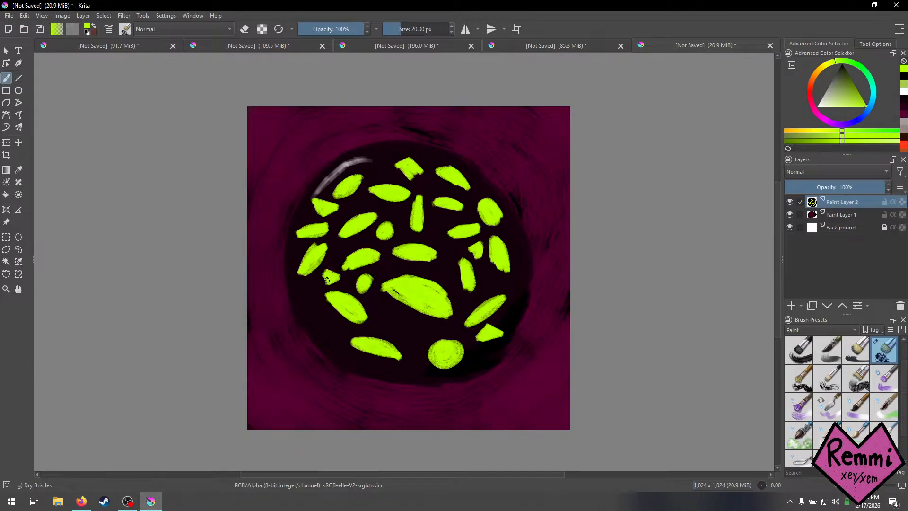
left_click_drag(328, 269, 337, 276)
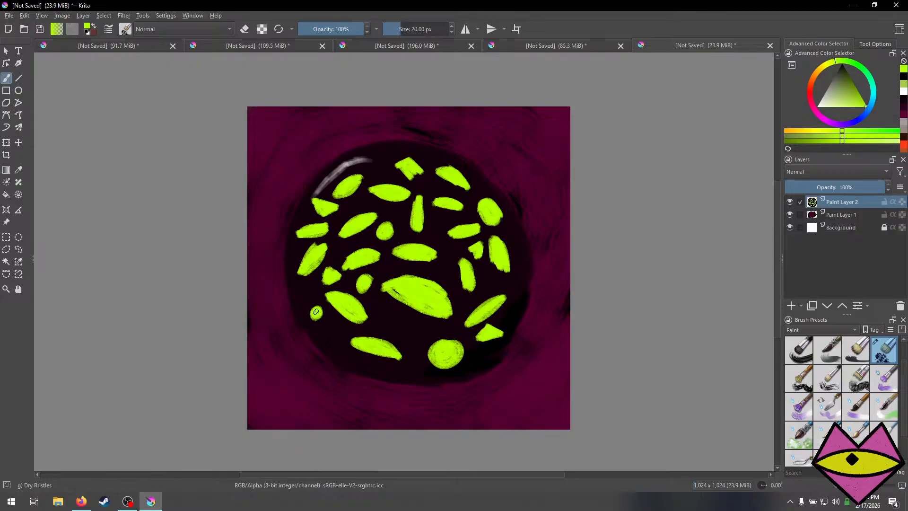
Paint a round lime eye beside the white highlight and small round and angular eyes in the gaps right of the centre.
mouse_move(372, 169)
left_mouse_down()
mouse_move(383, 156)
mouse_move(381, 166)
left_mouse_up()
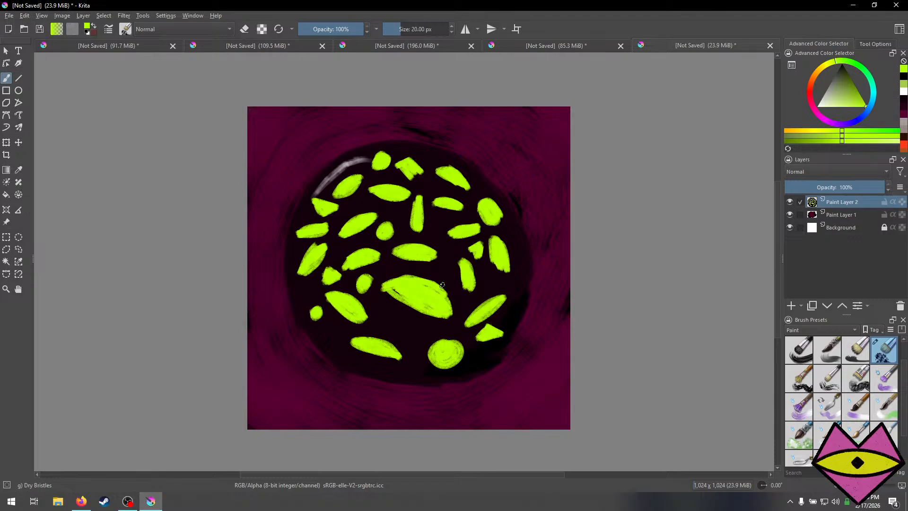
left_click_drag(445, 243, 451, 244)
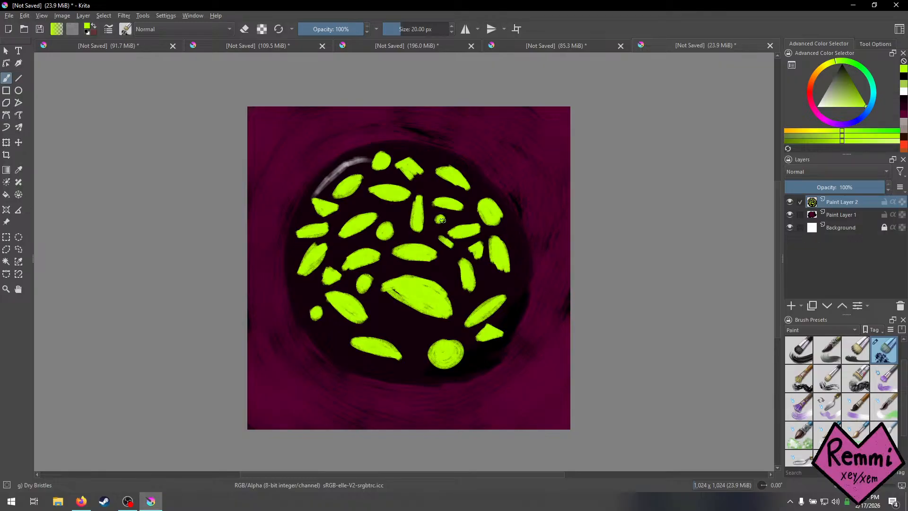
mouse_move(442, 220)
left_mouse_down()
mouse_move(451, 246)
mouse_move(442, 249)
mouse_move(443, 268)
left_mouse_up()
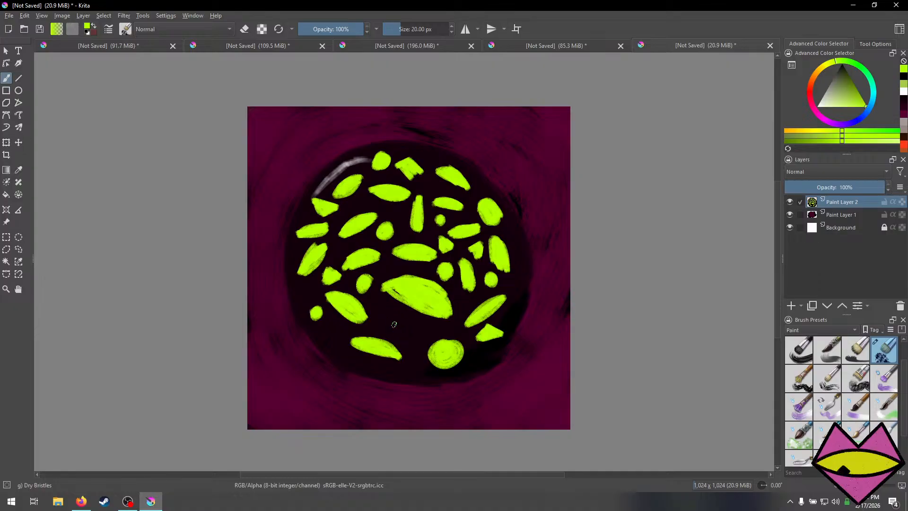
Paint a slanted and an angular lime eye below the large central eye, and a tiny round one near the lower-right edge.
left_click_drag(385, 327, 402, 317)
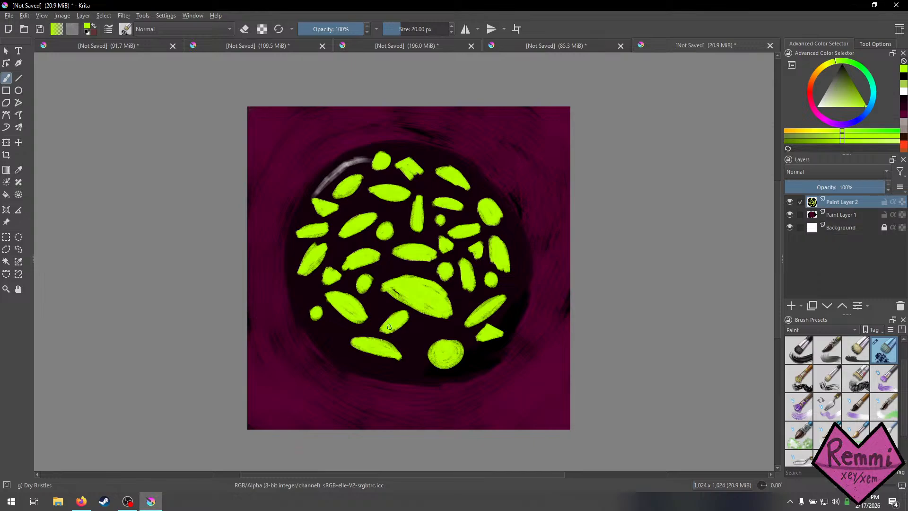
mouse_move(409, 337)
left_mouse_down()
mouse_move(421, 331)
mouse_move(415, 348)
mouse_move(407, 339)
mouse_move(427, 329)
mouse_move(416, 339)
left_mouse_up()
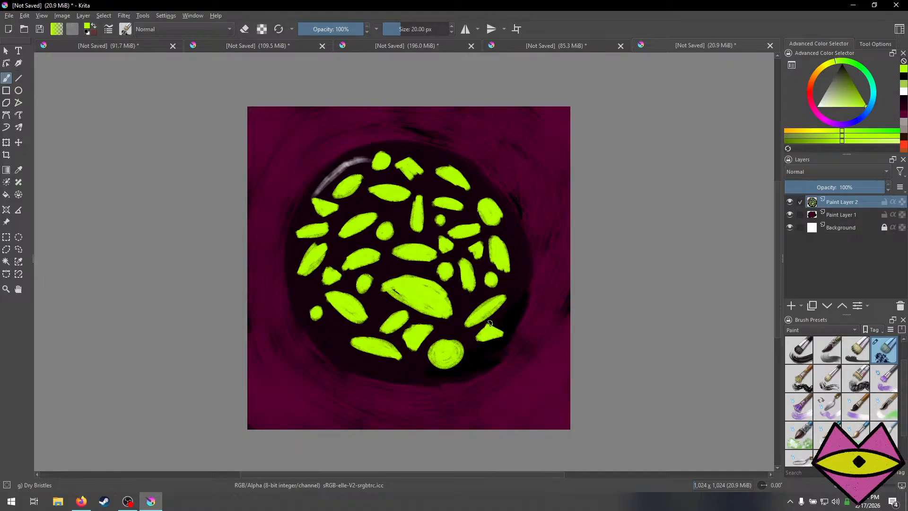
left_click_drag(509, 314, 510, 314)
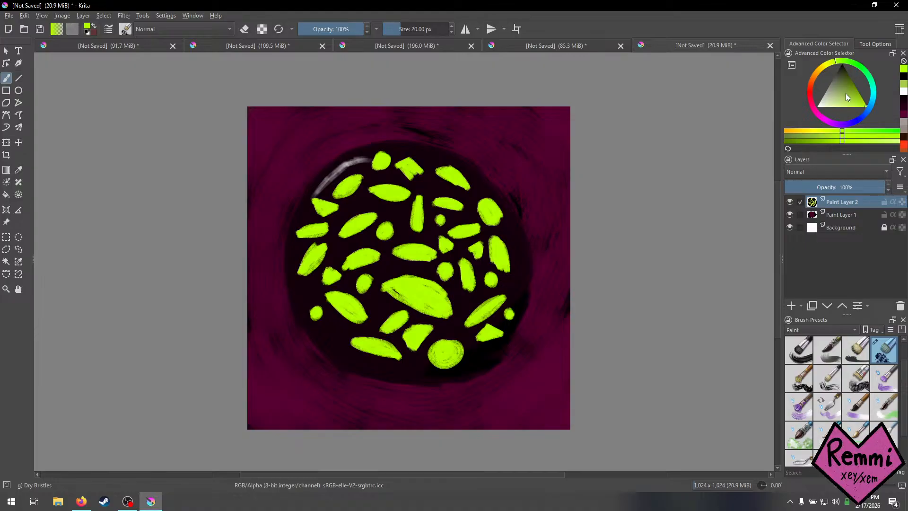
Paint black pupils in the eyes of the disc's upper middle, the round upper-right eye, the large central eye and the oval above it.
key("d")
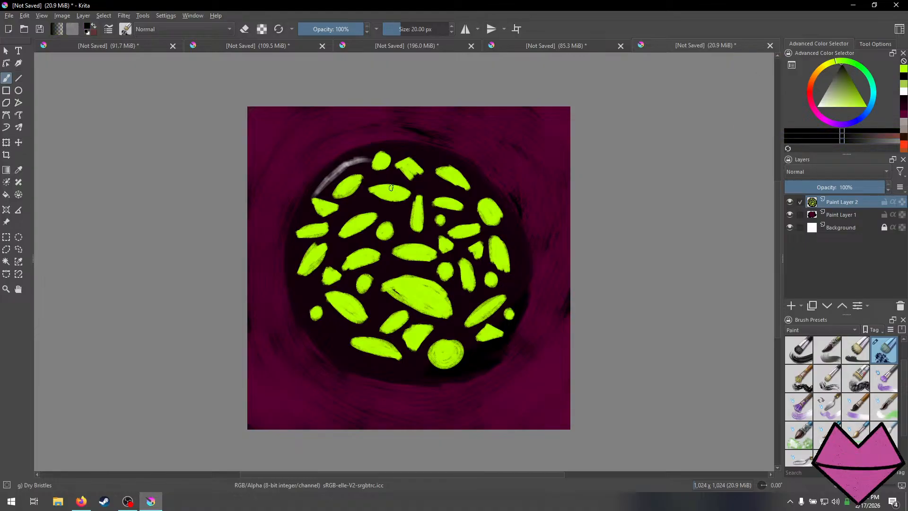
left_click_drag(392, 186, 391, 192)
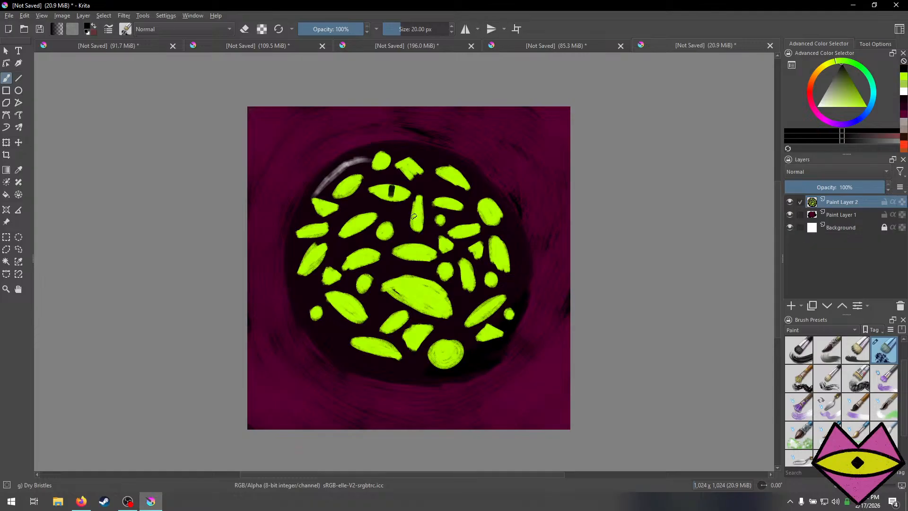
left_click_drag(415, 214, 418, 213)
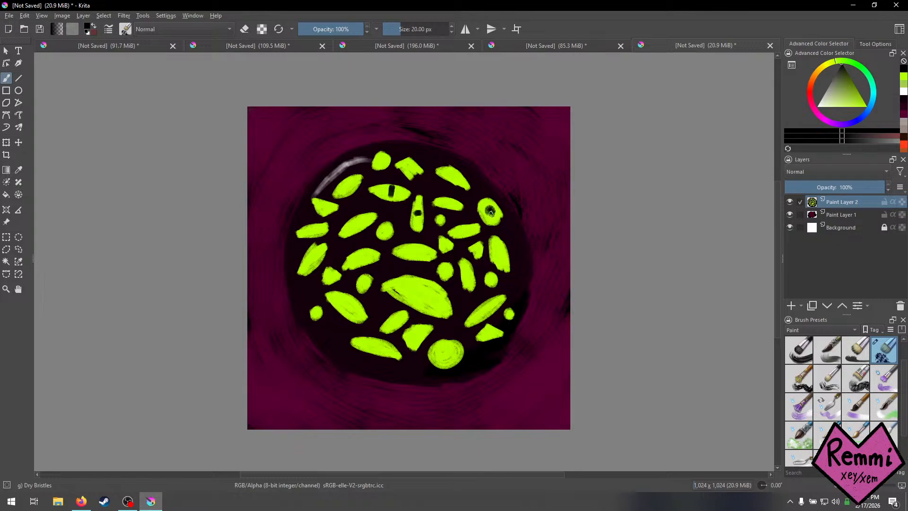
left_click_drag(490, 212, 491, 208)
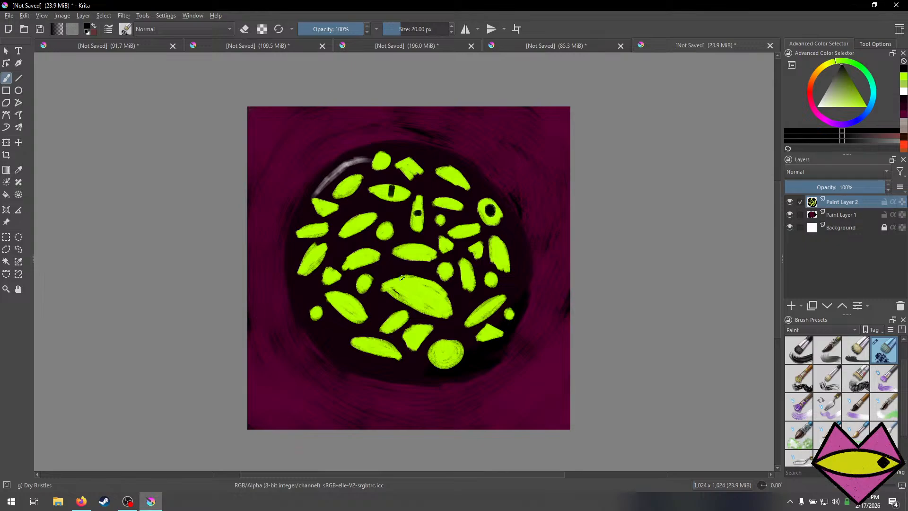
mouse_move(428, 298)
left_mouse_down()
mouse_move(429, 287)
mouse_move(420, 299)
mouse_move(435, 286)
mouse_move(413, 302)
left_mouse_up()
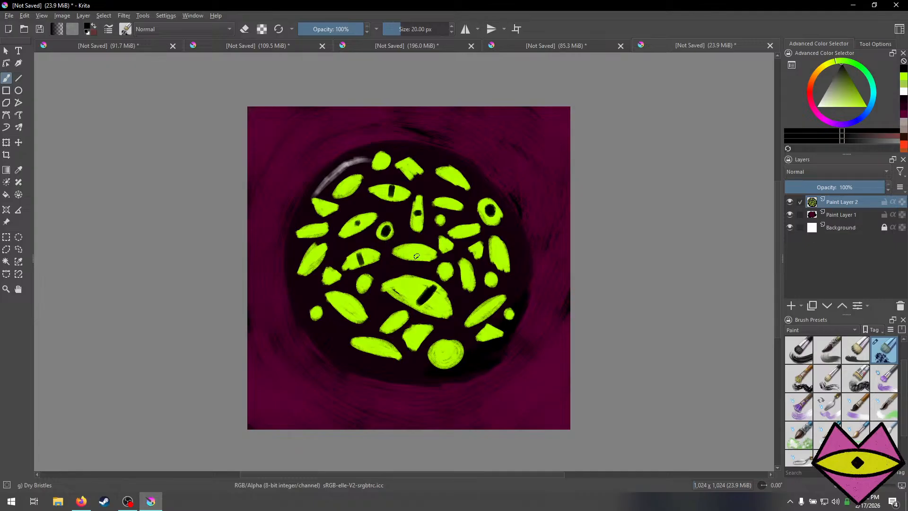
mouse_move(416, 256)
left_mouse_down()
mouse_move(416, 248)
mouse_move(416, 258)
left_mouse_up()
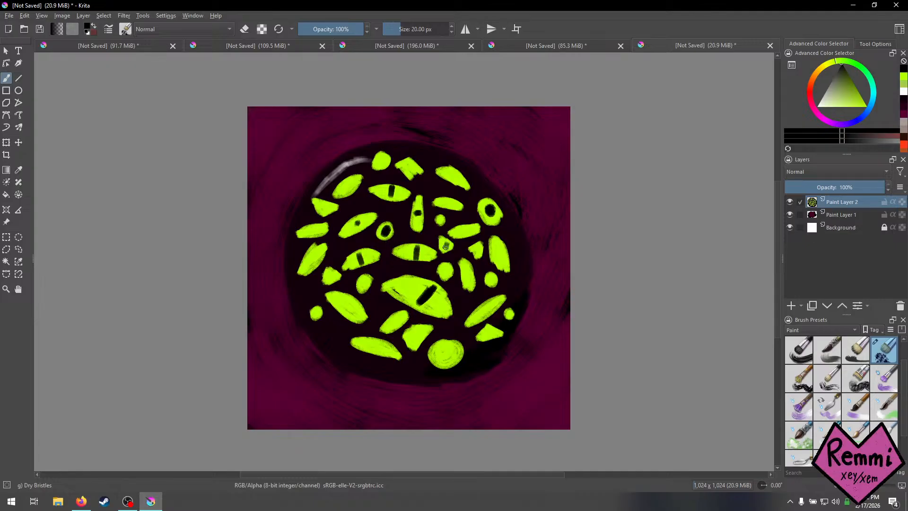
Add black slit and dot pupils to the small and elongated eyes on the disc's right side and to the large round lower-right eye.
mouse_move(445, 247)
left_mouse_down()
mouse_move(468, 228)
mouse_move(477, 251)
mouse_move(496, 255)
left_mouse_up()
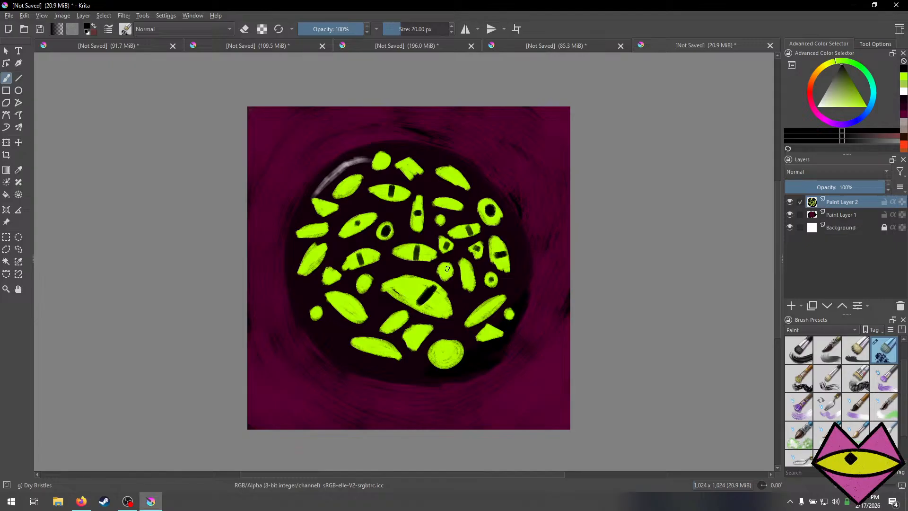
mouse_move(443, 266)
left_mouse_down()
mouse_move(450, 277)
mouse_move(445, 267)
mouse_move(465, 273)
left_mouse_up()
left_click_drag(484, 308, 489, 310)
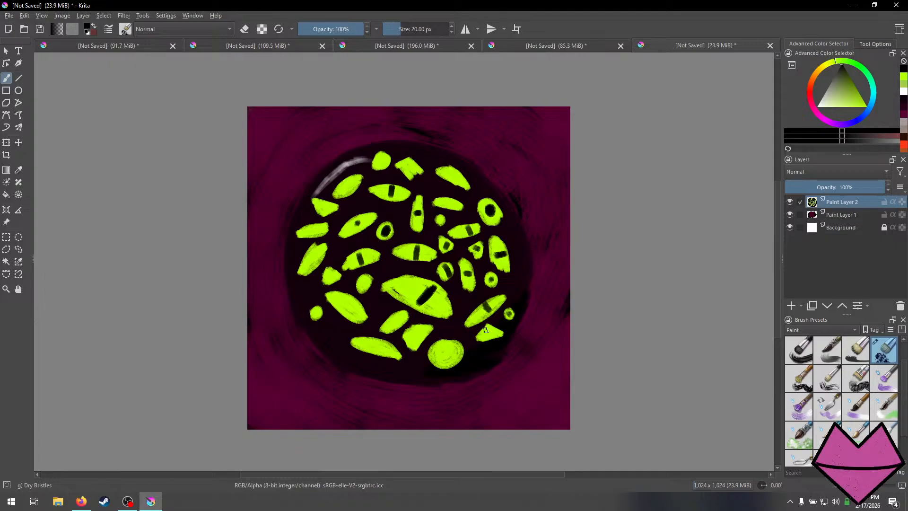
left_click_drag(487, 328, 492, 335)
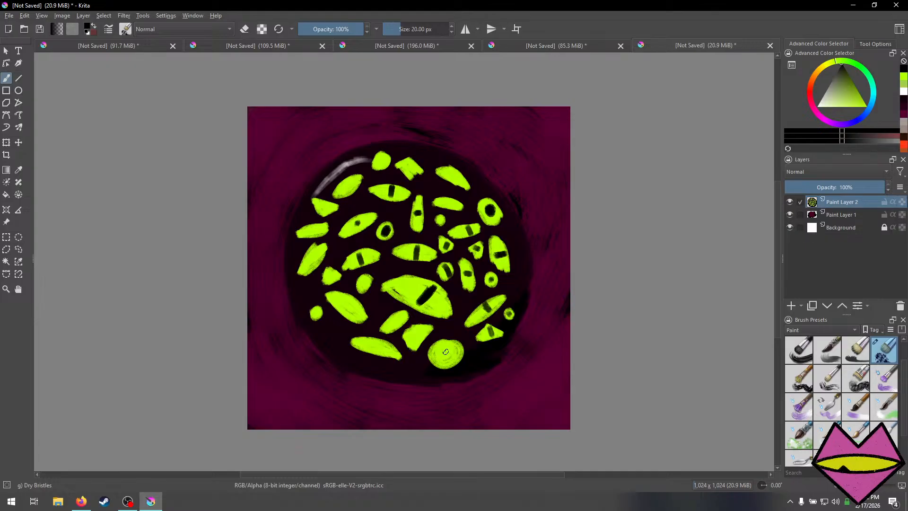
left_click_drag(438, 357, 439, 356)
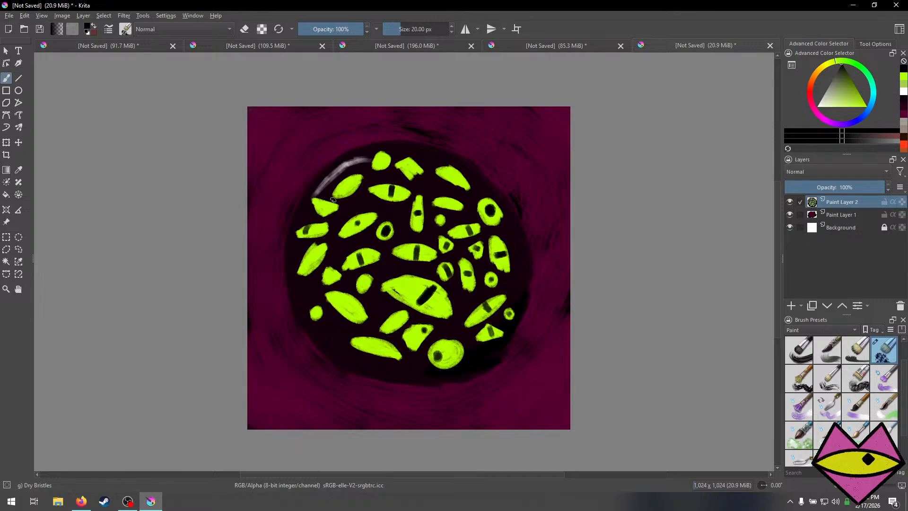
Paint black pupils in the oval eye beside the white highlight and in the eyes along the disc's top edge.
left_click_drag(351, 180, 354, 186)
left_click_drag(379, 157, 381, 157)
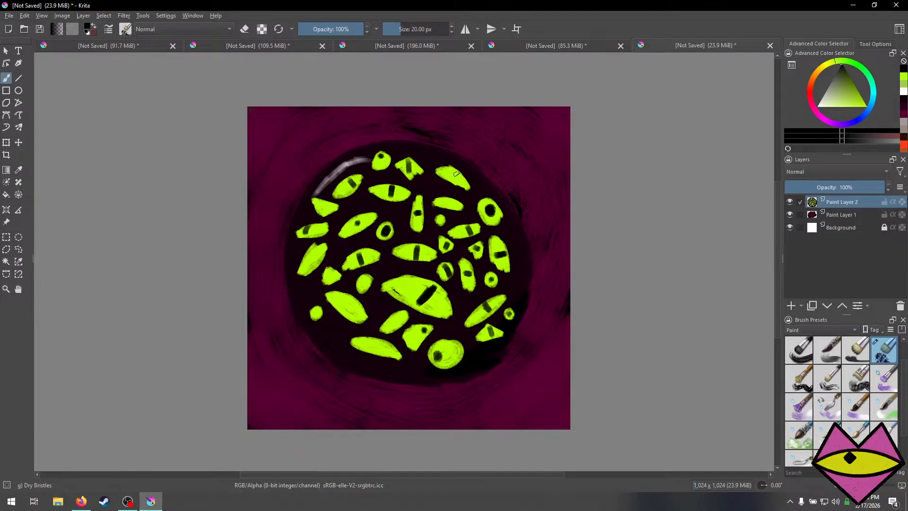
left_click_drag(447, 168, 444, 177)
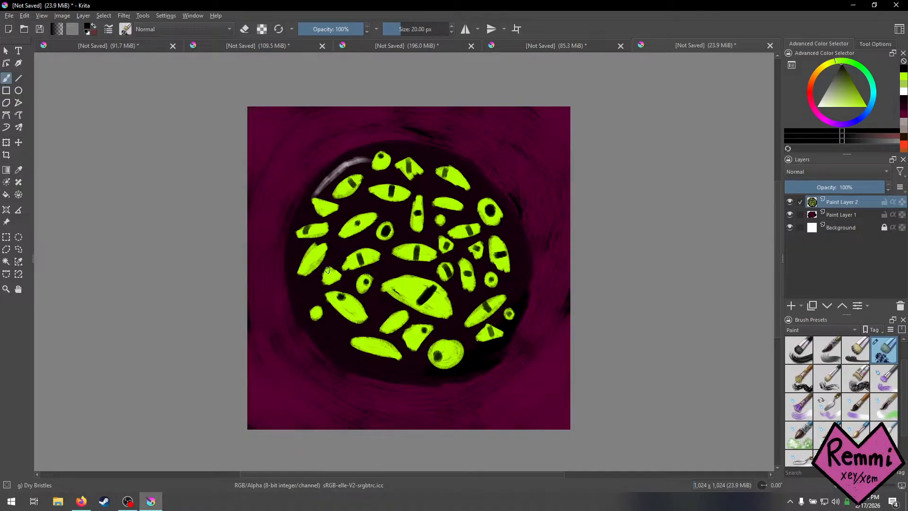
Add black pupils to the small angular, long slanted and small round eyes on the disc's left side.
left_click_drag(328, 270, 336, 280)
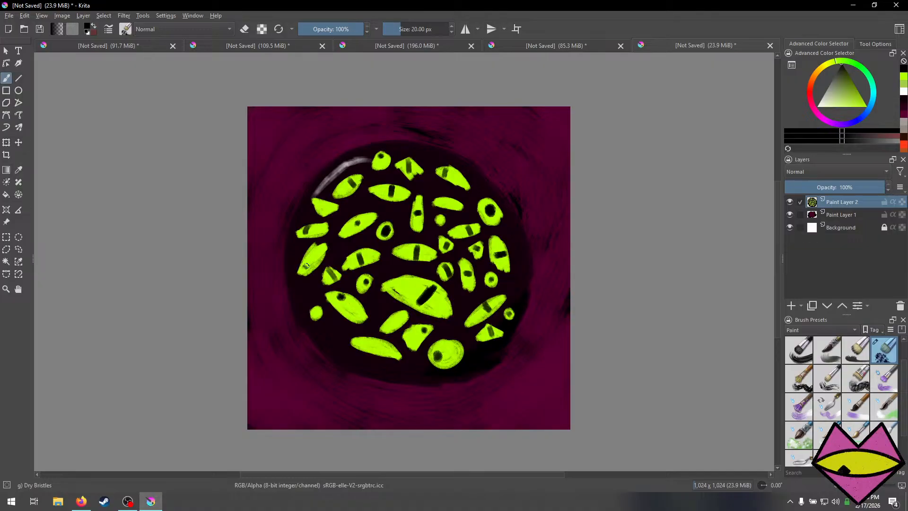
mouse_move(307, 266)
left_mouse_down()
mouse_move(322, 250)
mouse_move(306, 268)
left_mouse_up()
left_click(315, 311)
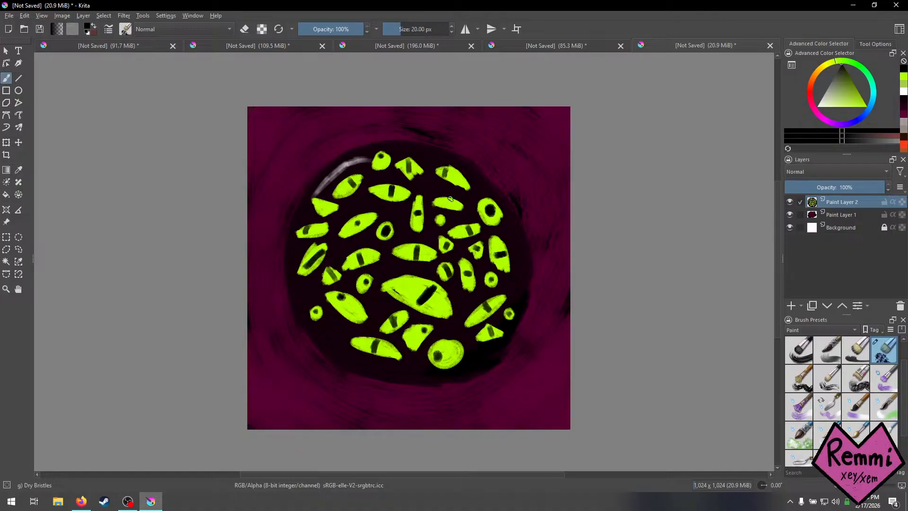
Add pupils to the upper-middle small round and flat eyes, and turn the tall, large central and right-edge eyes' pupils into crosses.
left_click_drag(439, 220, 439, 220)
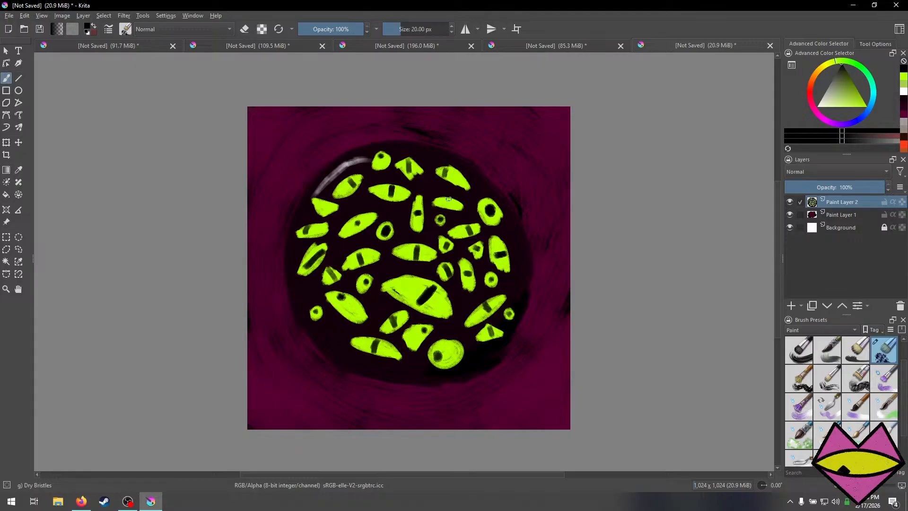
mouse_move(449, 199)
left_mouse_down()
mouse_move(449, 207)
mouse_move(418, 213)
left_mouse_up()
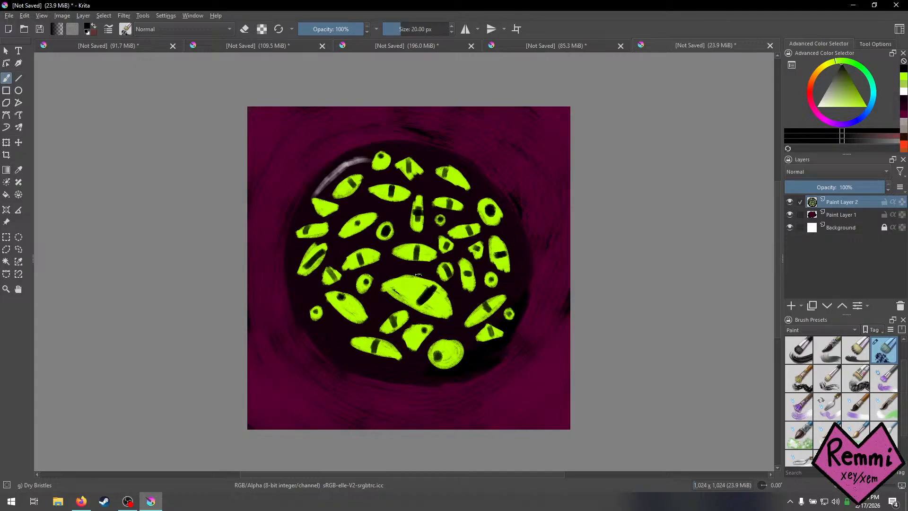
left_click_drag(421, 287, 430, 296)
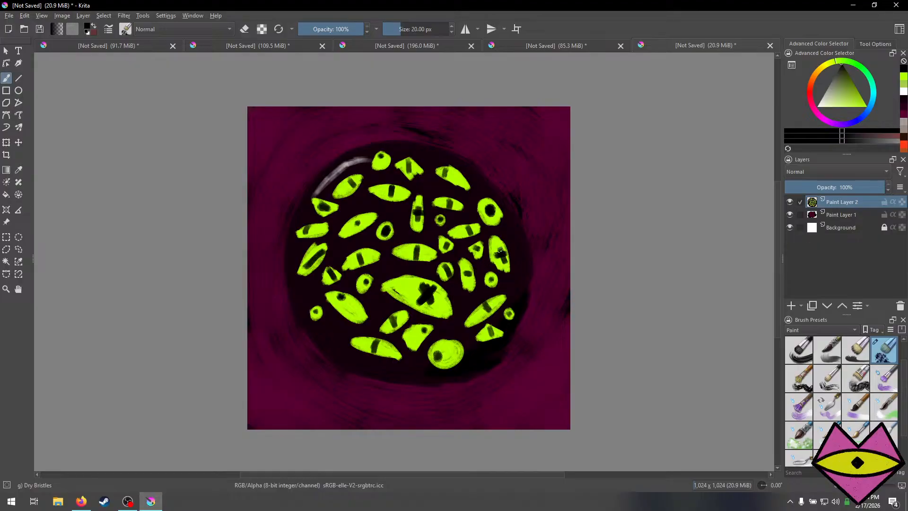
left_click_drag(500, 255, 499, 259)
Paint a slanted lime eye with a small black pupil near the disc's lower-left edge.
left_click(903, 78)
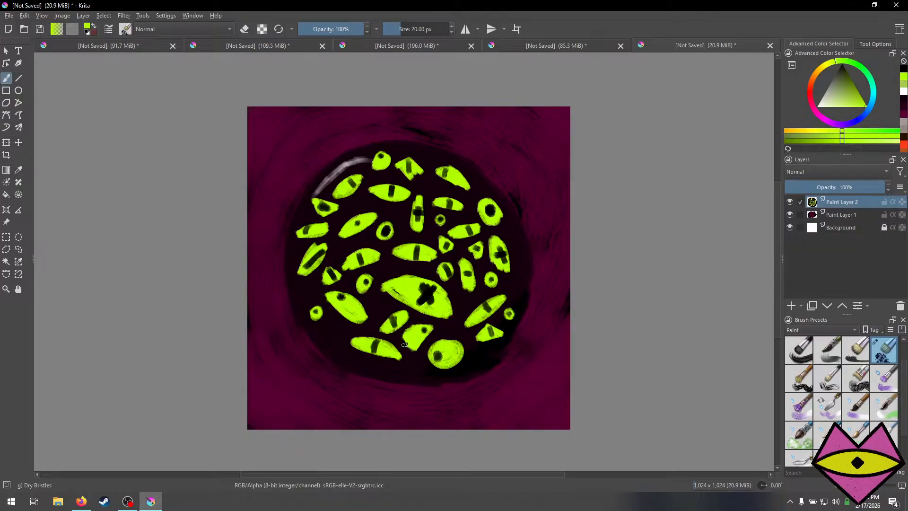
mouse_move(338, 342)
left_mouse_down()
mouse_move(360, 368)
mouse_move(336, 345)
mouse_move(359, 368)
mouse_move(340, 345)
mouse_move(357, 364)
mouse_move(350, 362)
left_mouse_up()
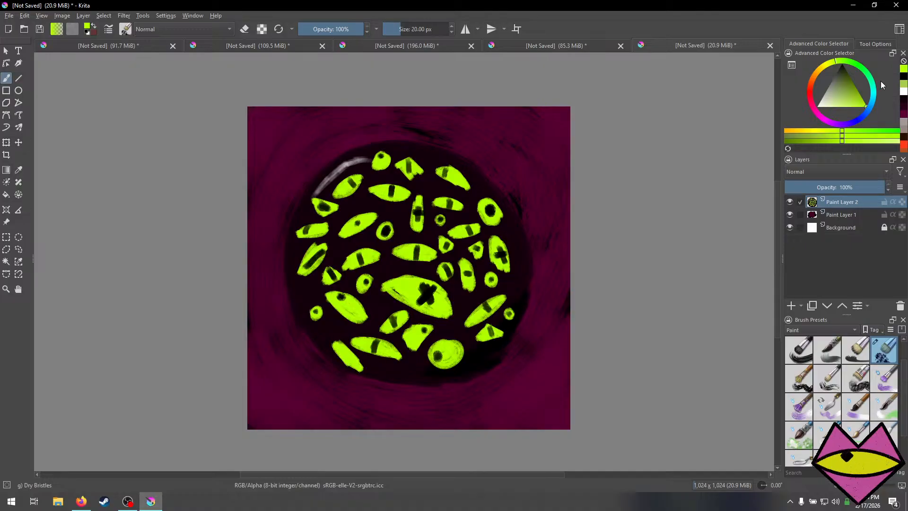
left_click(902, 76)
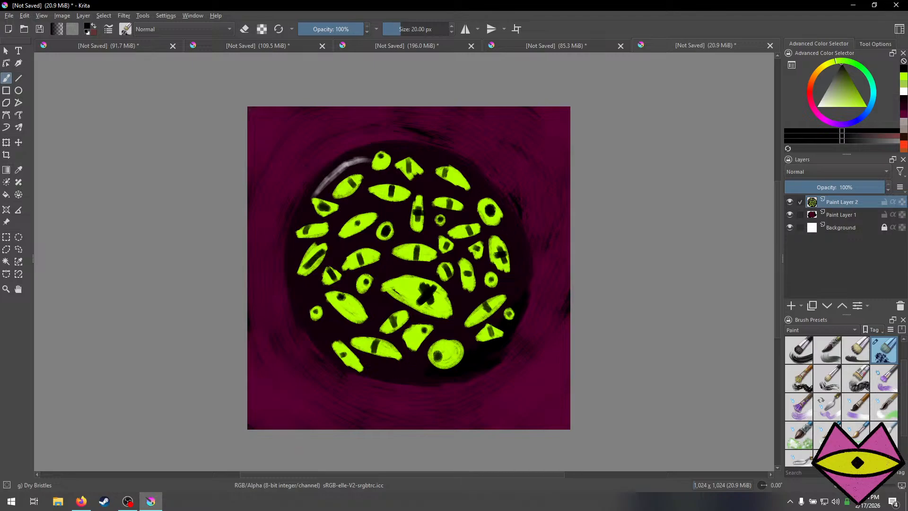
Paint a flat lime eye with a black pupil at the disc's bottom edge.
left_click(903, 78)
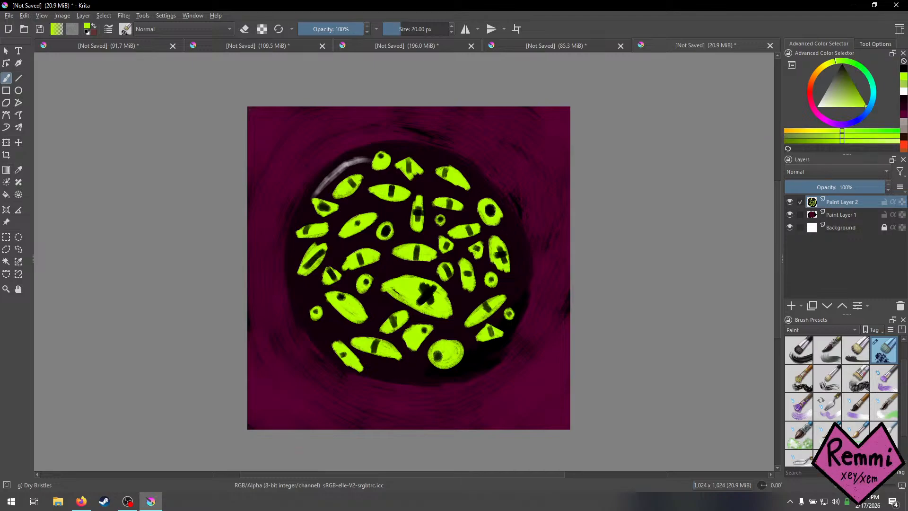
mouse_move(389, 367)
left_mouse_down()
mouse_move(422, 374)
mouse_move(389, 368)
mouse_move(425, 380)
mouse_move(396, 369)
left_mouse_up()
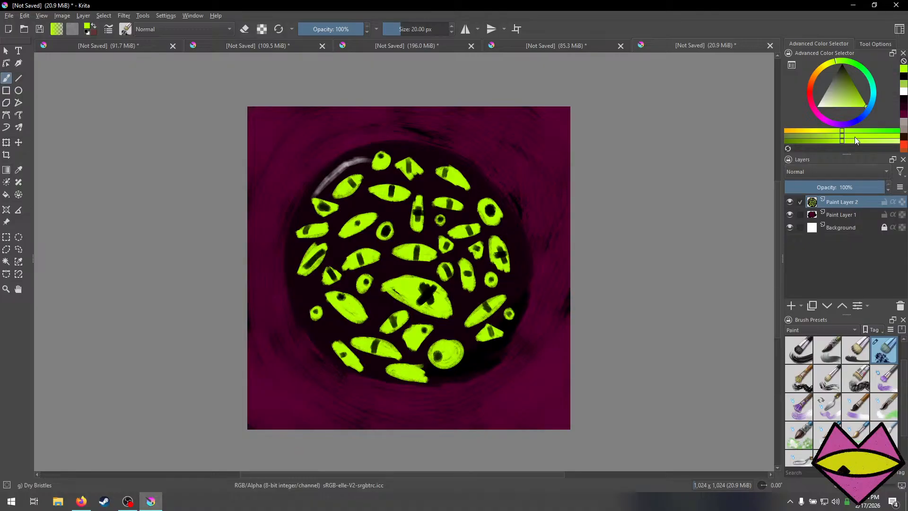
left_click(903, 76)
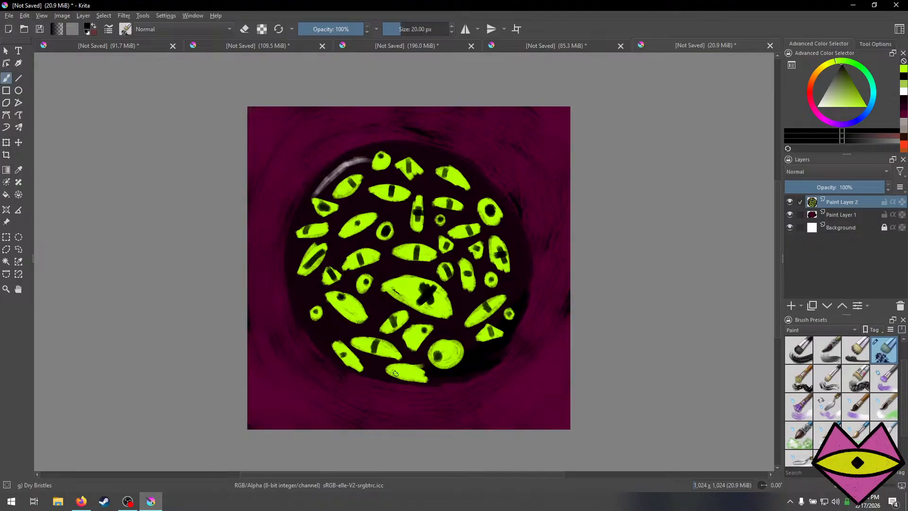
mouse_move(406, 367)
left_mouse_down()
mouse_move(414, 370)
mouse_move(404, 367)
left_mouse_up()
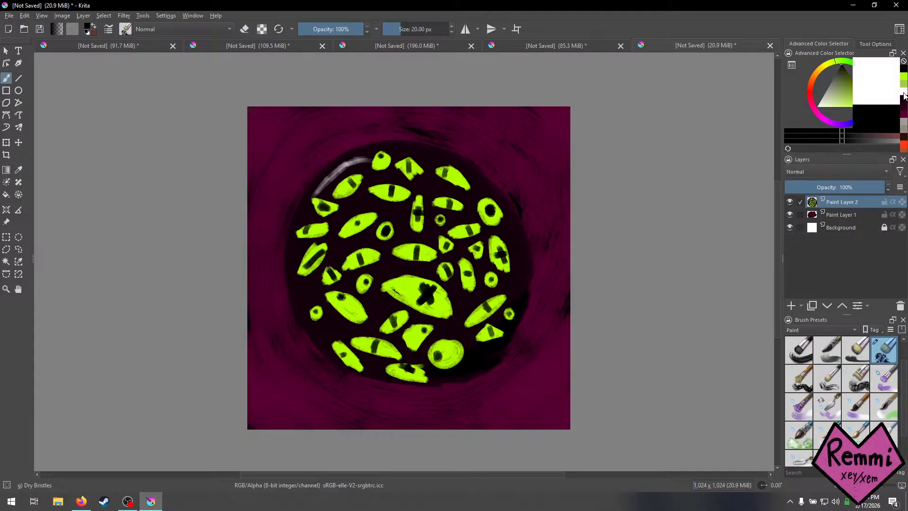
Brighten the upper-left highlight in white and extend white streaks across the neighbouring eyes.
left_click(903, 96)
mouse_move(369, 157)
left_mouse_down()
mouse_move(344, 163)
mouse_move(310, 205)
mouse_move(347, 169)
mouse_move(329, 205)
mouse_move(371, 180)
mouse_move(353, 185)
left_mouse_up()
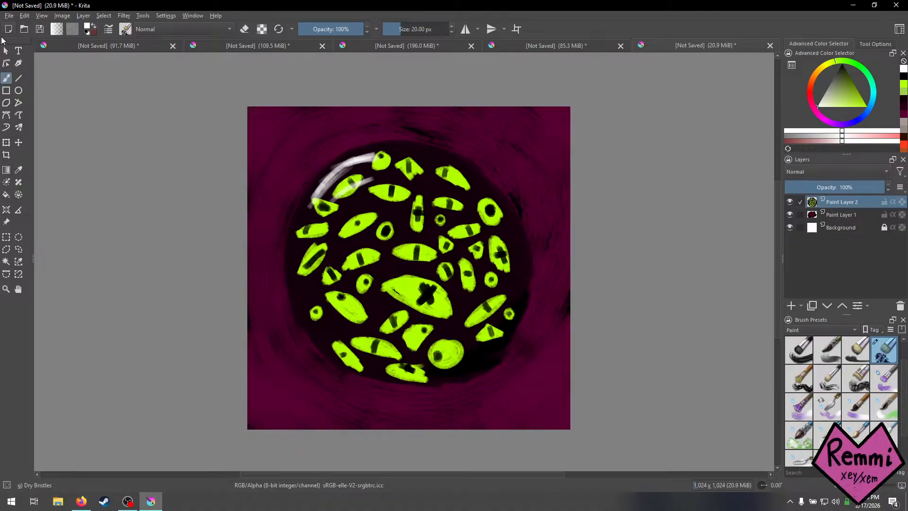
left_click(9, 16)
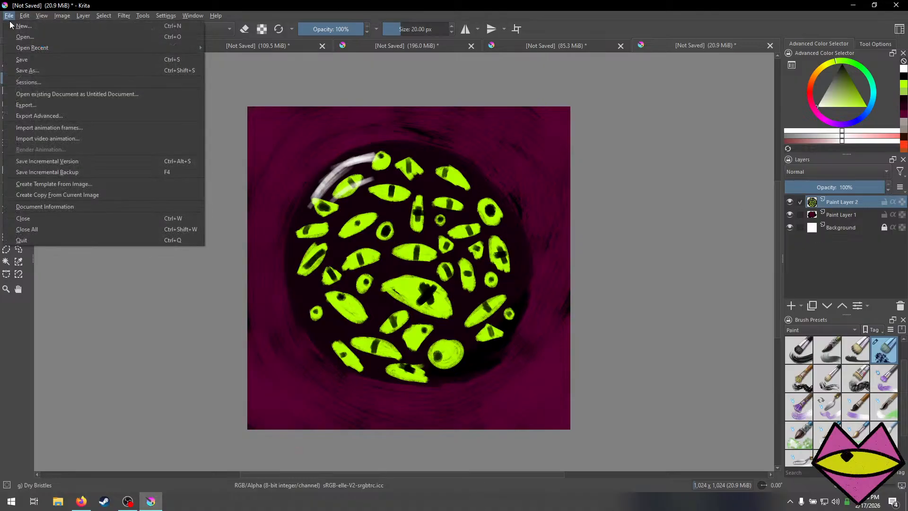
left_click(28, 39)
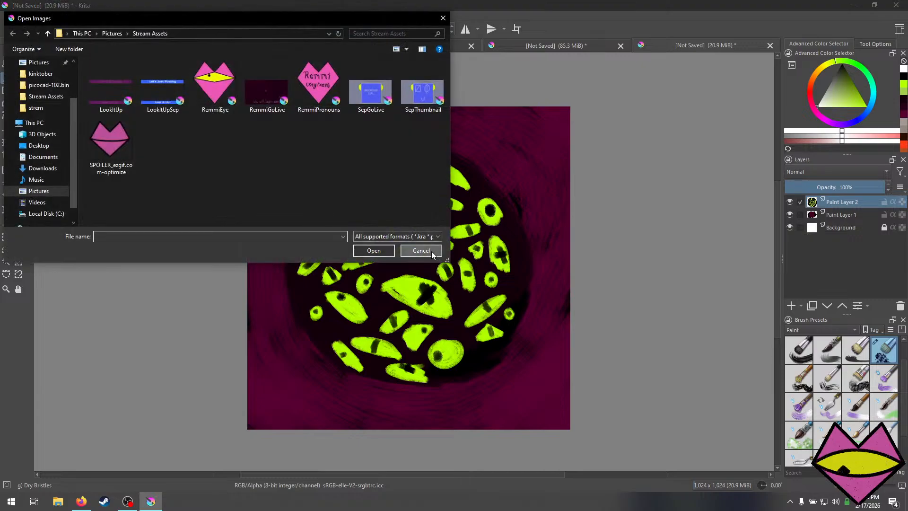
left_click(432, 254)
Export the painting to the Pictures folder as a PNG image named RemmiOrb, keeping the offered PNG options.
left_click(9, 15)
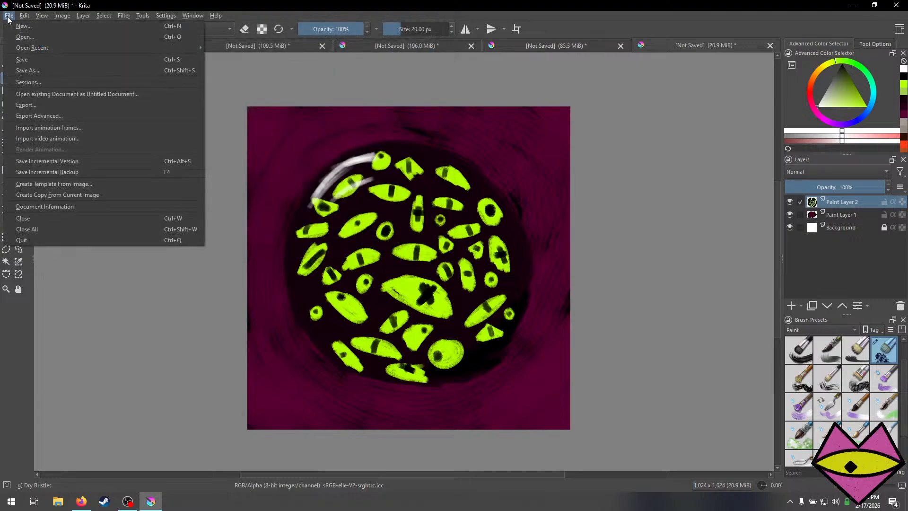
left_click(25, 104)
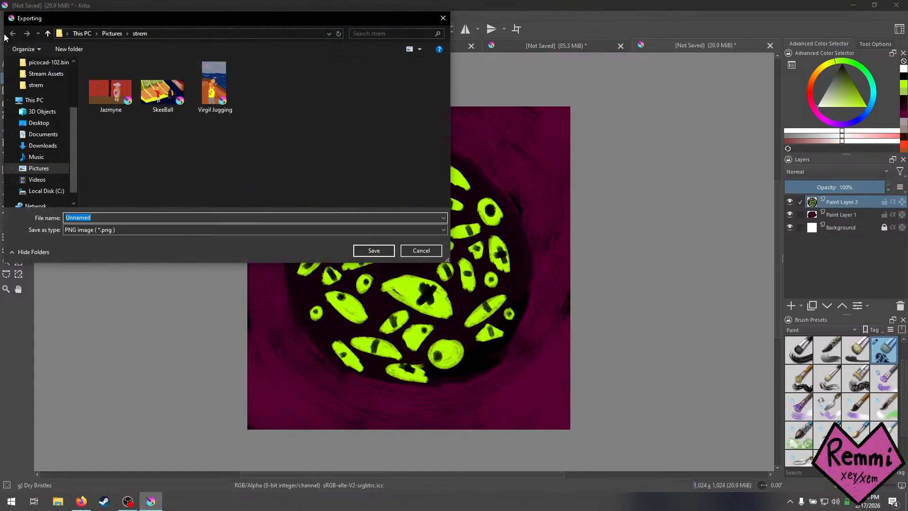
left_click(112, 33)
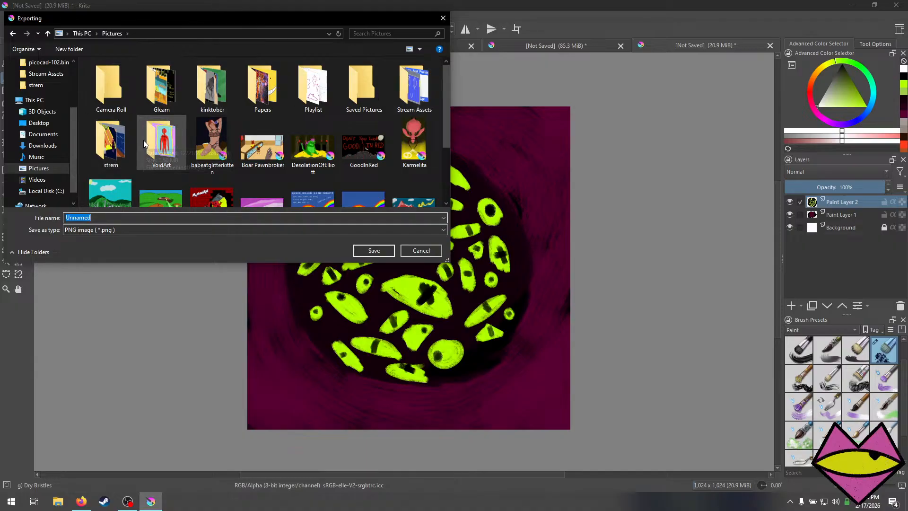
scroll(144, 140, "down", 2)
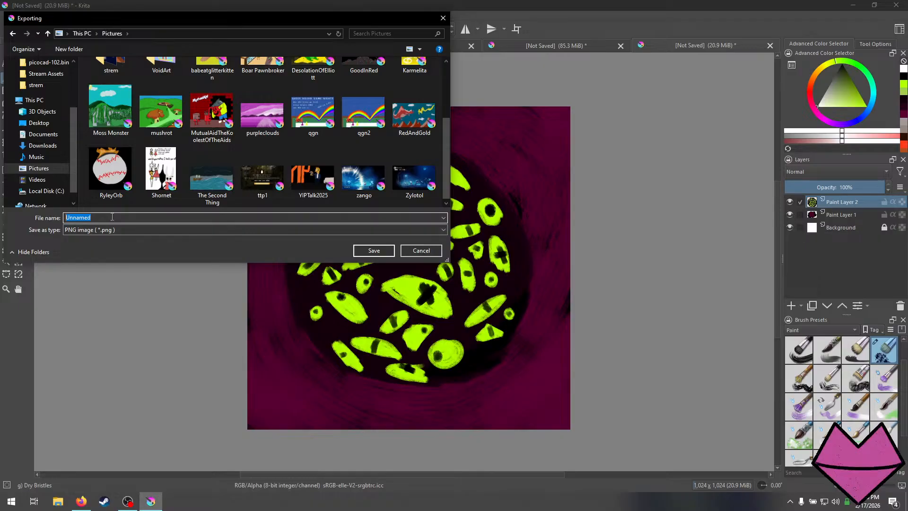
left_click(103, 228)
left_click(97, 217)
double_click(99, 217)
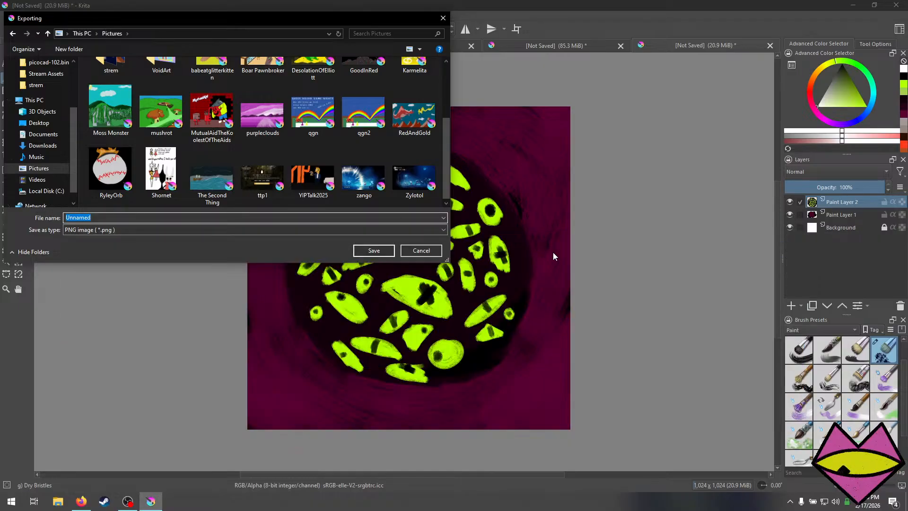
key("BackSpace")
type("RemmiOrb")
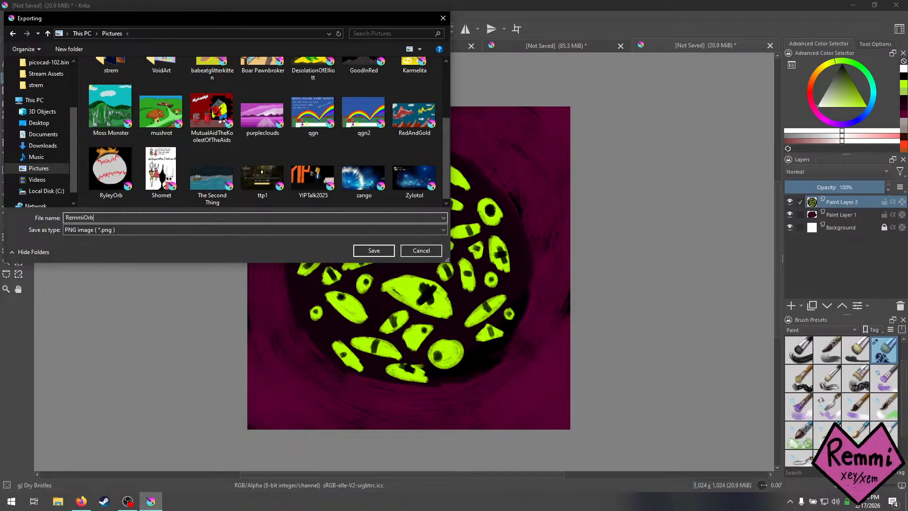
key("Return")
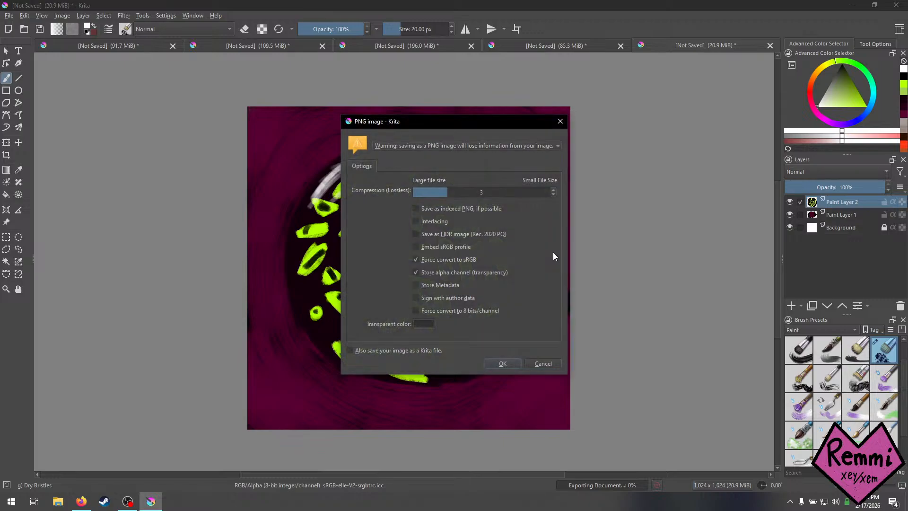
left_click(508, 365)
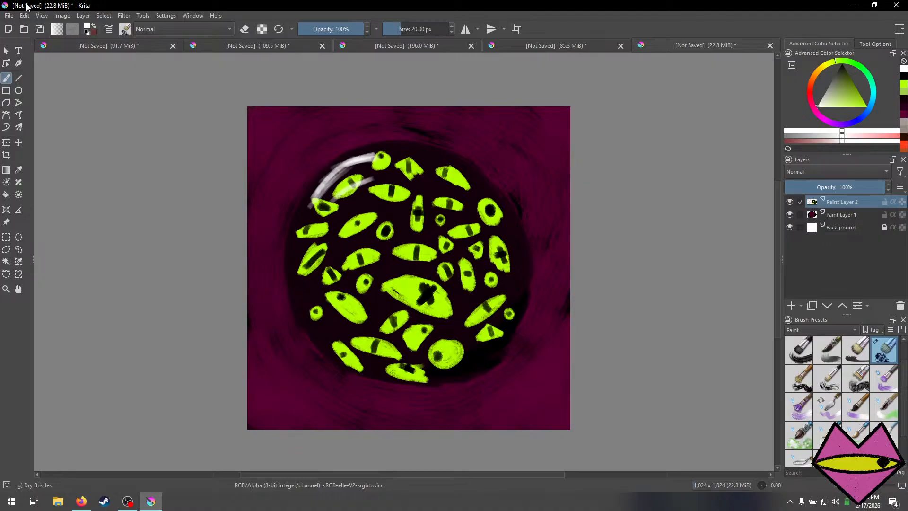
Switch to the open document with the hat-wearing ukulele player in front of the red curtain.
left_click(277, 47)
left_click(126, 47)
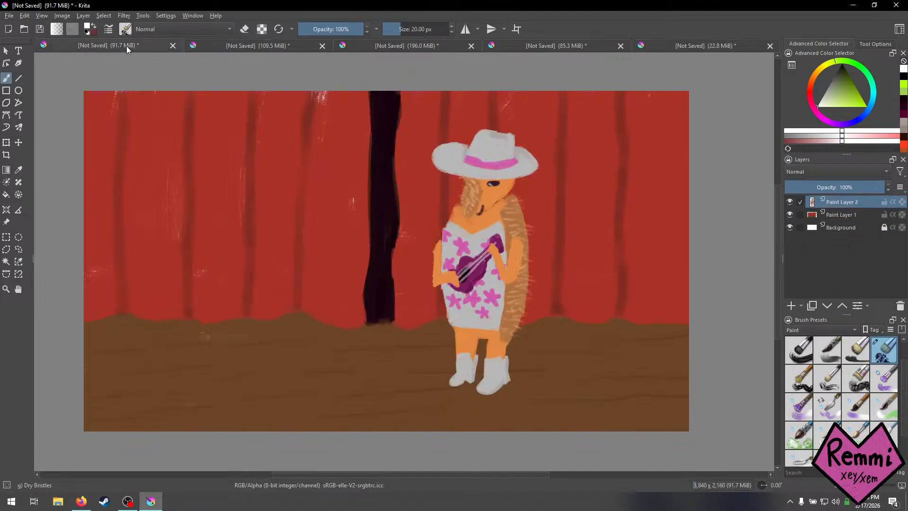